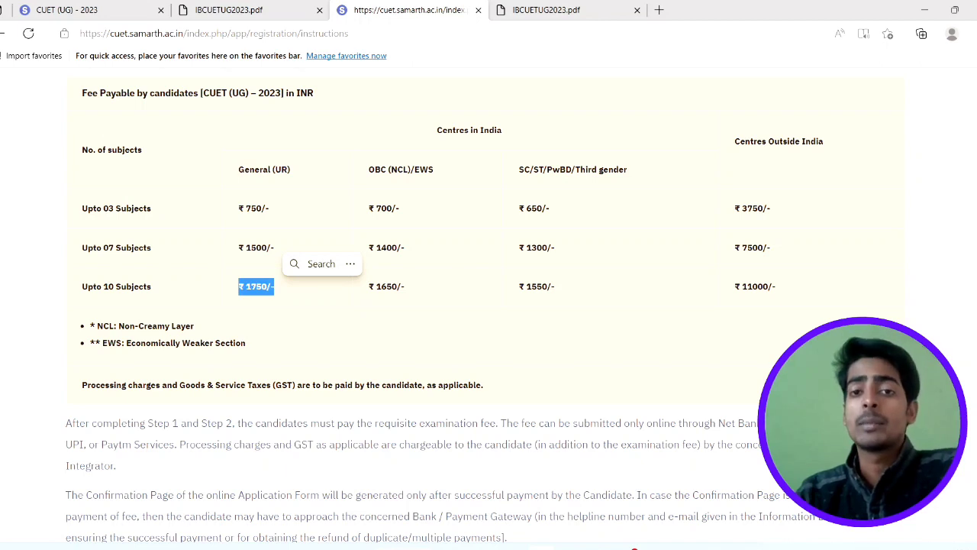
- Highlight the fee amounts 1750, 1650, 1550 and 11000 and the Upto 07 Subjects fee row
{"action": "key", "text": "Escape"}
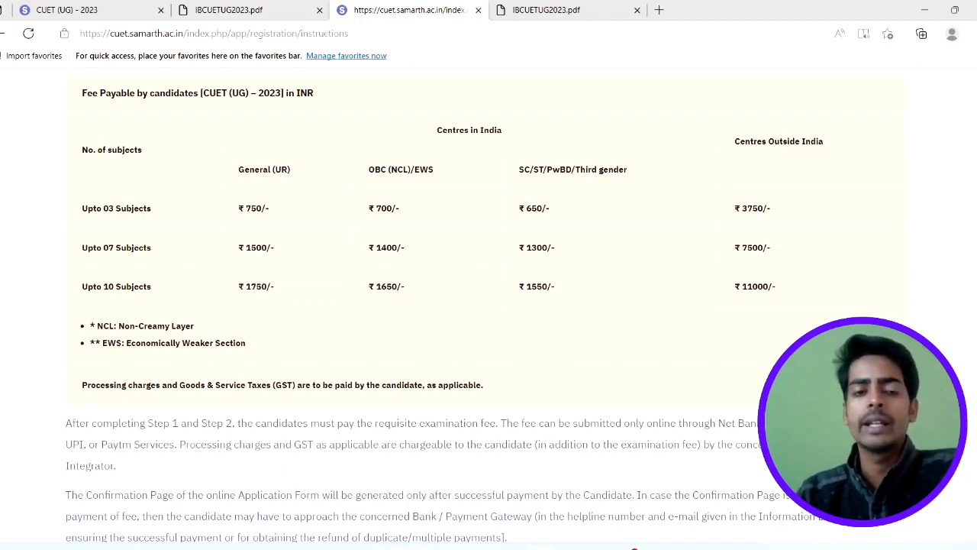
{"action": "left_click_drag", "start_coordinate": [243, 286], "coordinate": [272, 287]}
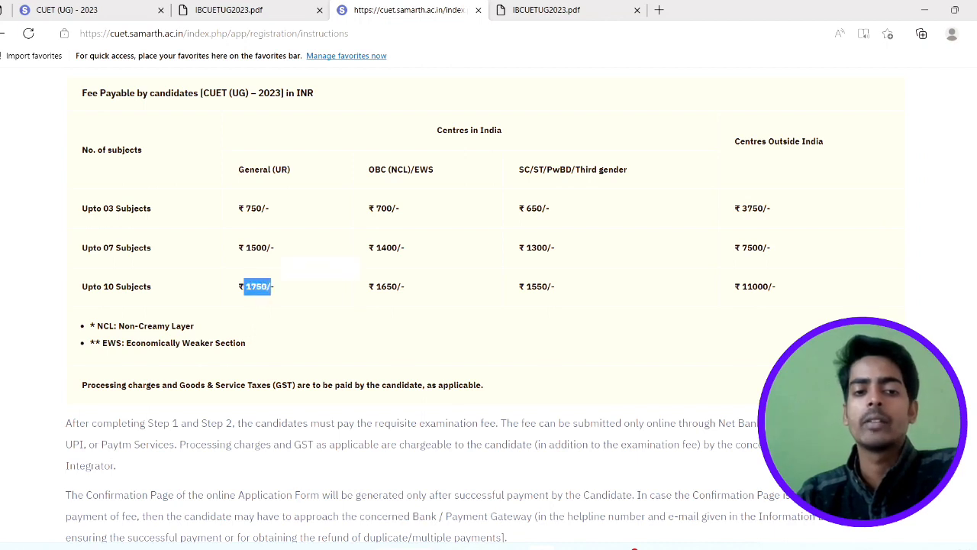
{"action": "left_click_drag", "start_coordinate": [375, 286], "coordinate": [406, 286]}
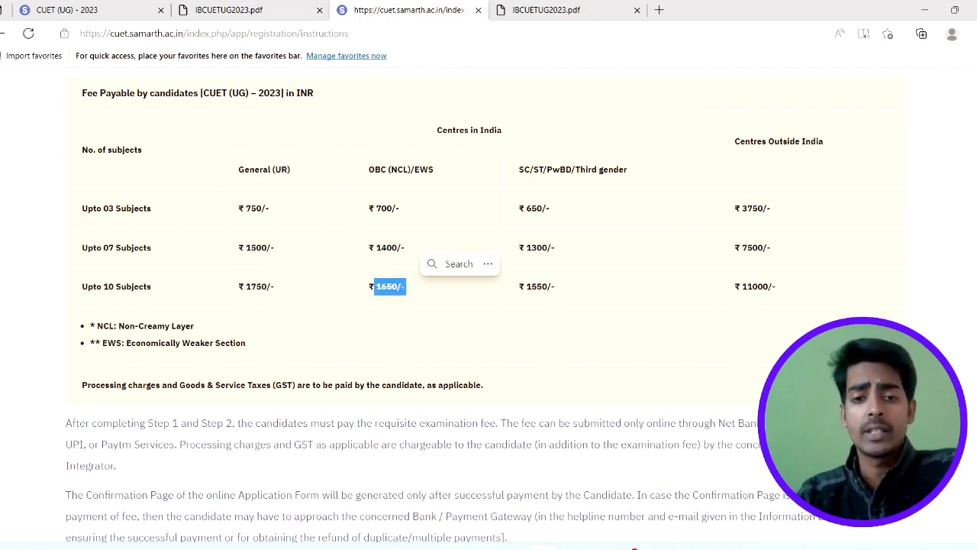
{"action": "left_click_drag", "start_coordinate": [519, 287], "coordinate": [556, 287]}
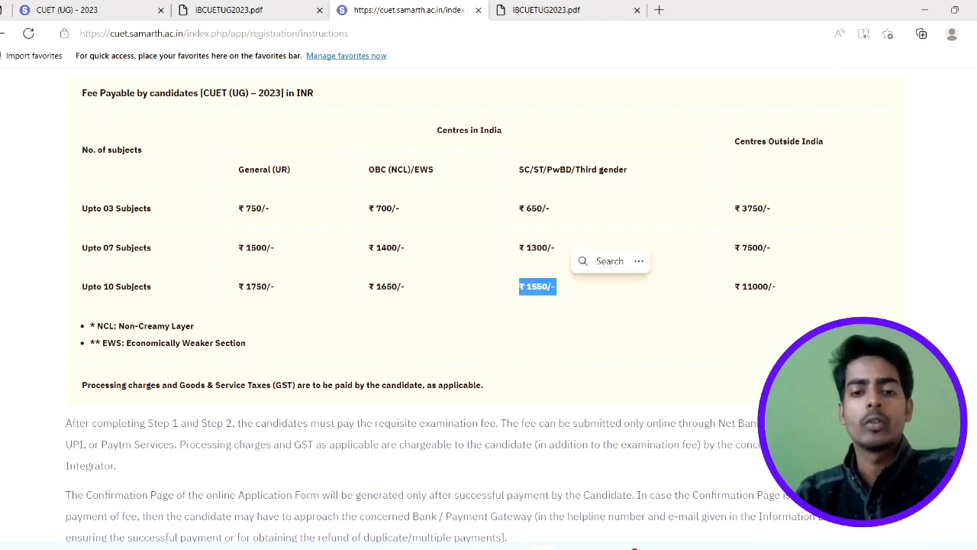
{"action": "left_click_drag", "start_coordinate": [742, 287], "coordinate": [777, 287]}
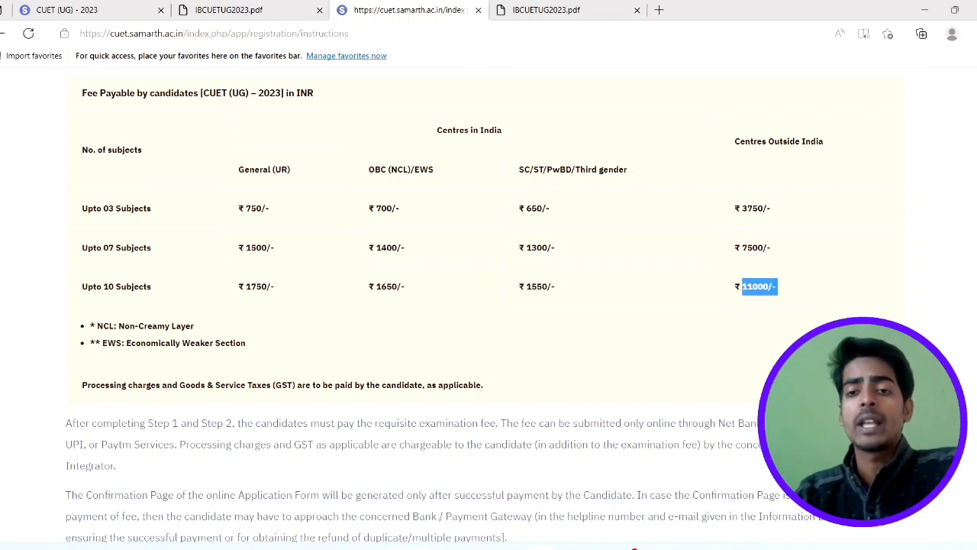
{"action": "left_click", "coordinate": [778, 286]}
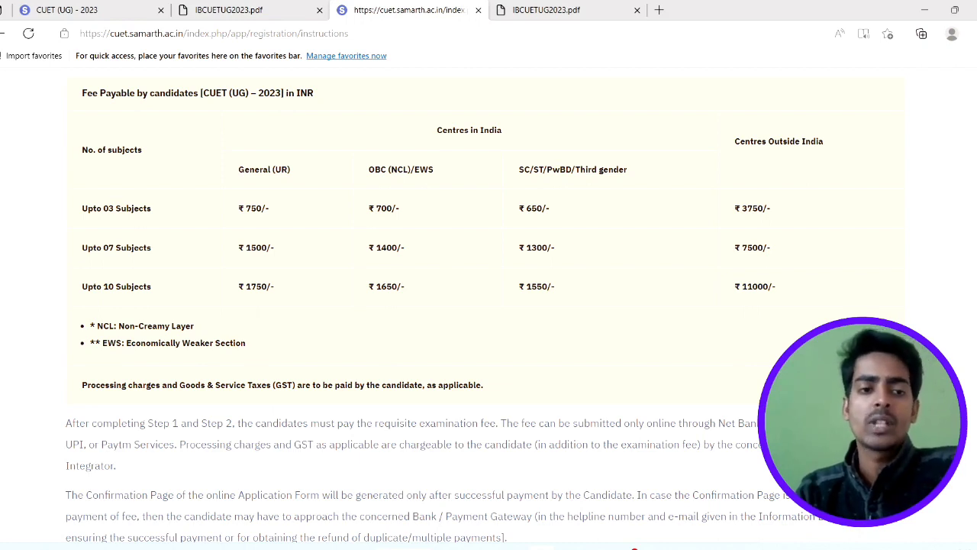
{"action": "left_click_drag", "start_coordinate": [82, 248], "coordinate": [773, 248]}
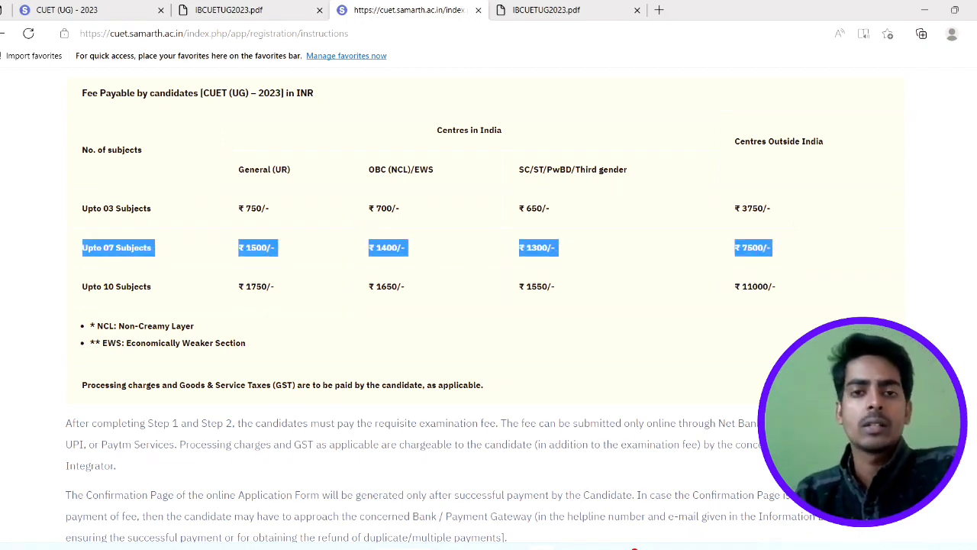
{"action": "left_click", "coordinate": [787, 259]}
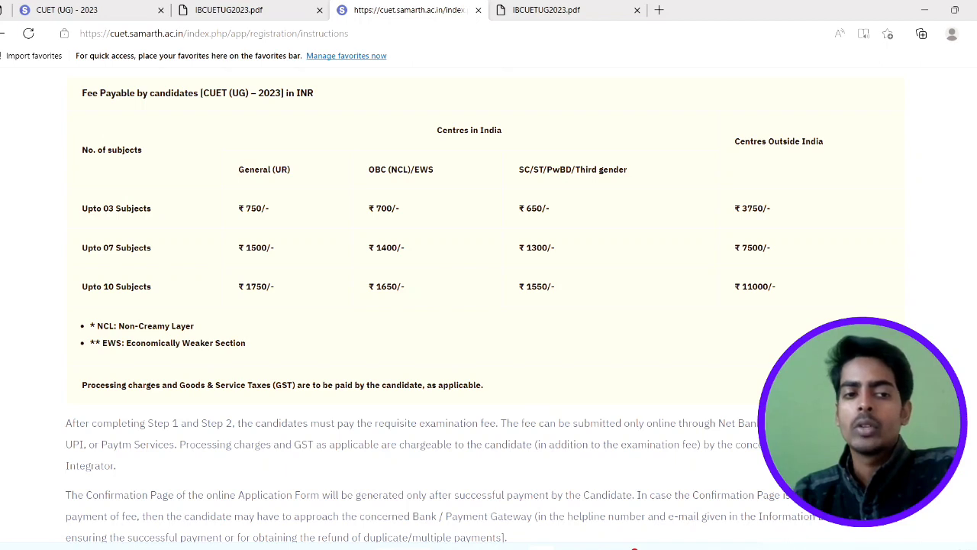
{"action": "left_click_drag", "start_coordinate": [82, 247], "coordinate": [773, 247]}
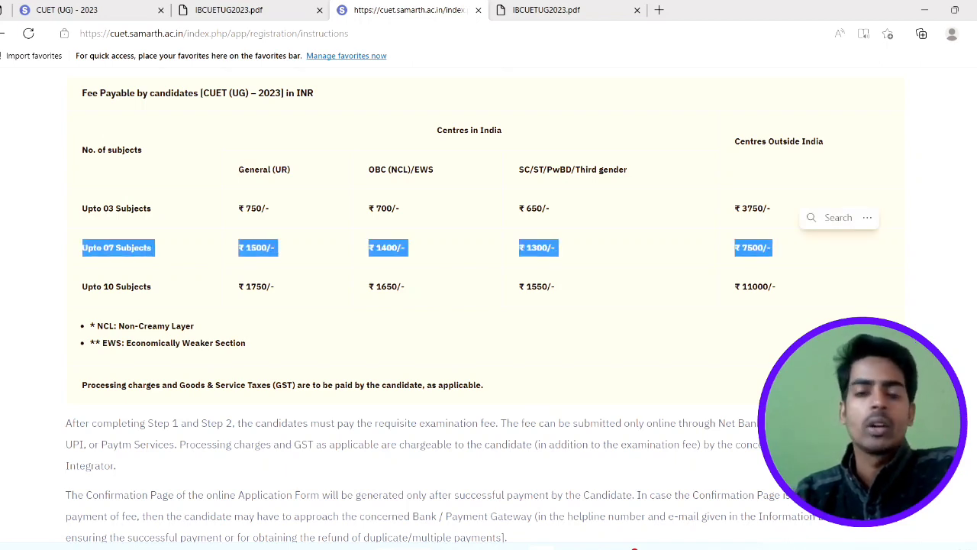
{"action": "left_click", "coordinate": [787, 260]}
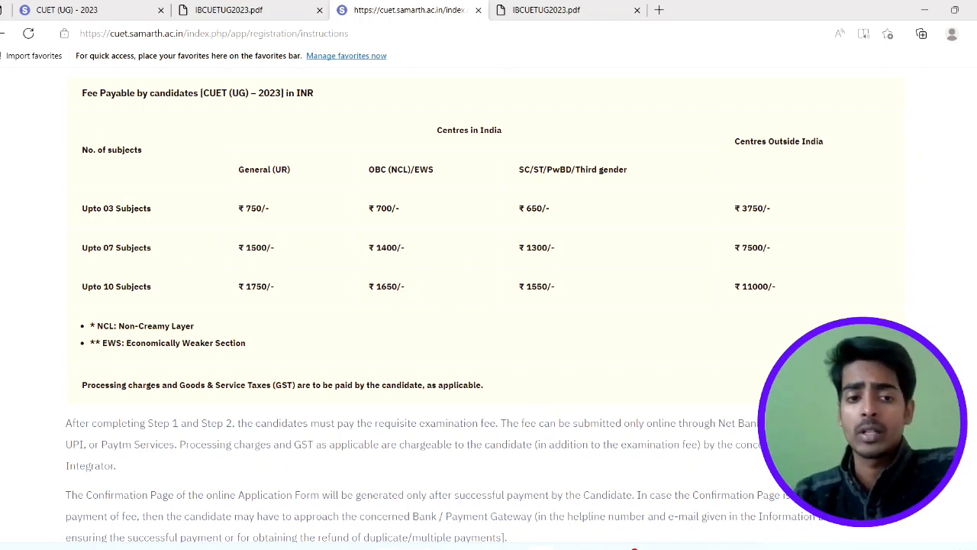
- Accept the information bulletin declaration and proceed to the registration form
{"action": "scroll", "coordinate": [489, 306], "scroll_direction": "down", "scroll_amount": 20}
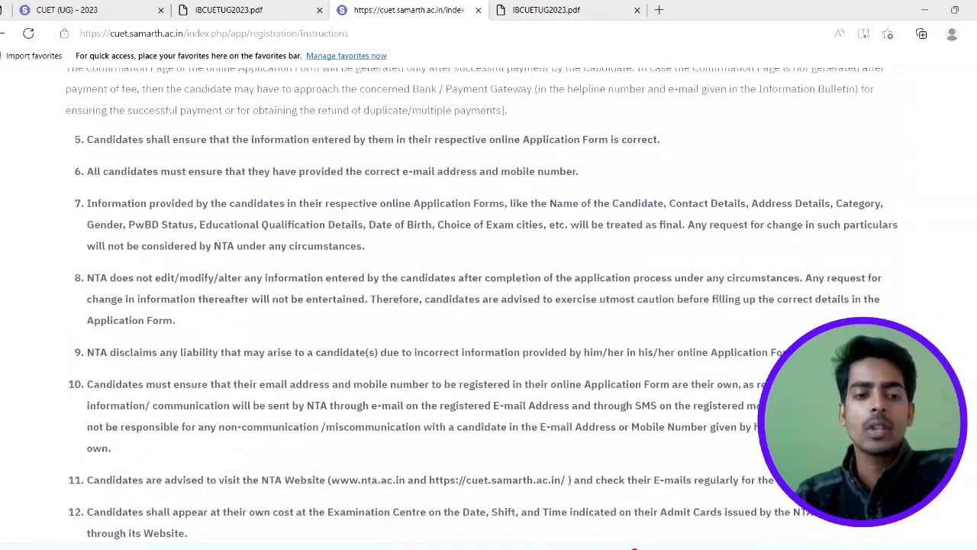
{"action": "scroll", "coordinate": [488, 305], "scroll_direction": "down", "scroll_amount": 4}
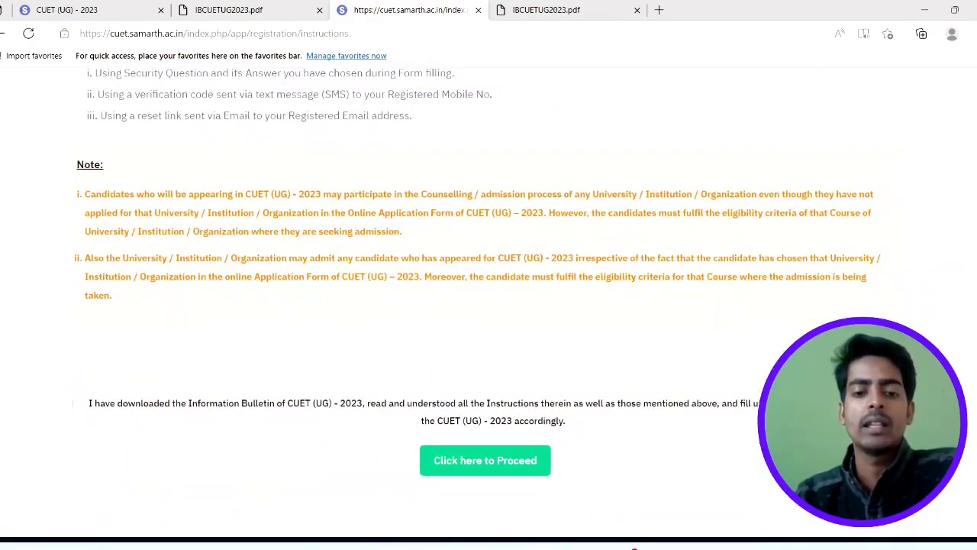
{"action": "scroll", "coordinate": [489, 306], "scroll_direction": "down", "scroll_amount": 1}
{"action": "left_click", "coordinate": [485, 389]}
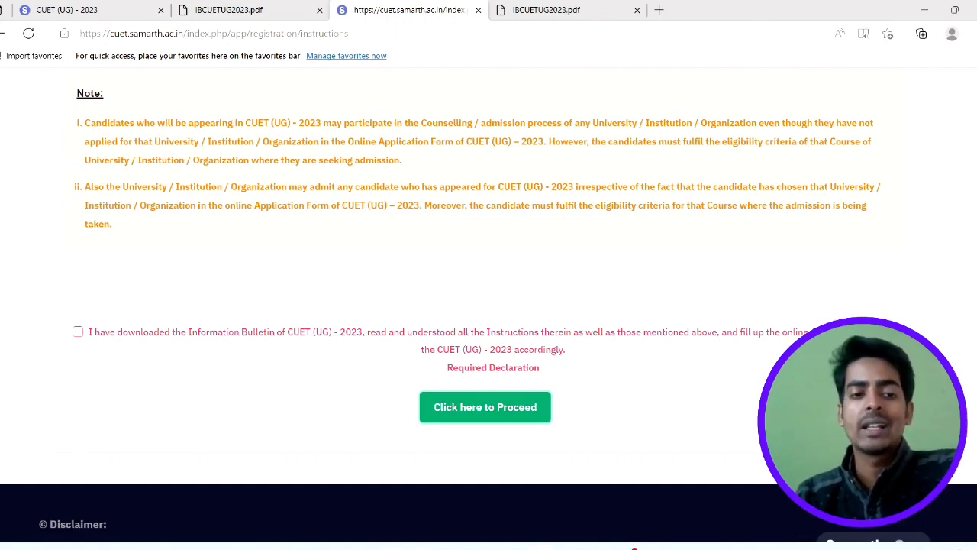
{"action": "left_click", "coordinate": [77, 331]}
{"action": "scroll", "coordinate": [489, 305], "scroll_direction": "down", "scroll_amount": 1}
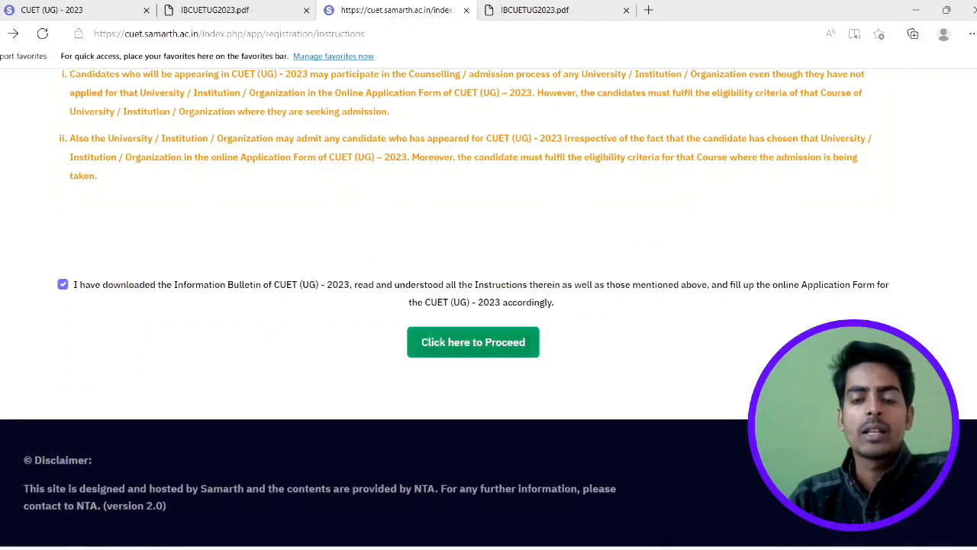
{"action": "left_click", "coordinate": [472, 342]}
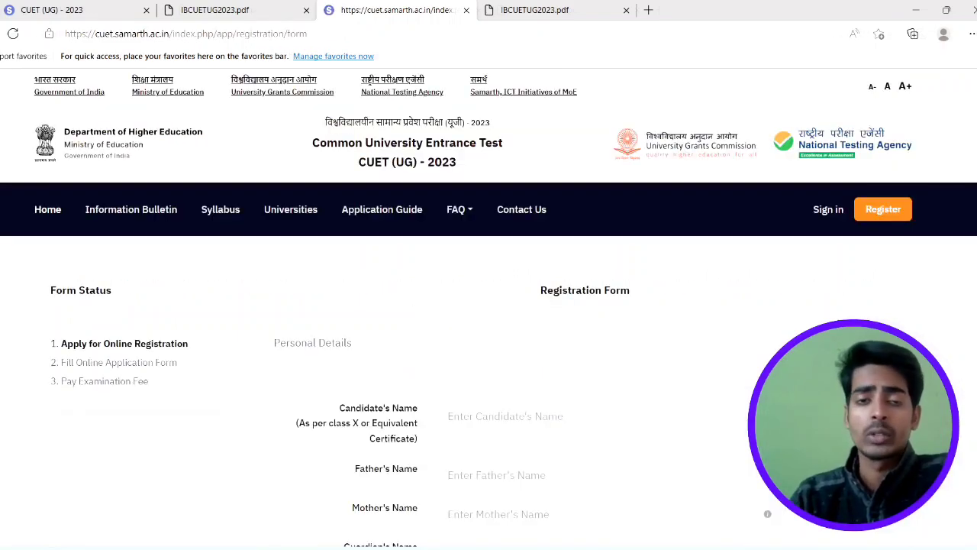
- Enter the candidate's full name in Candidate's Name, correcting a typo
{"action": "scroll", "coordinate": [489, 306], "scroll_direction": "down", "scroll_amount": 2}
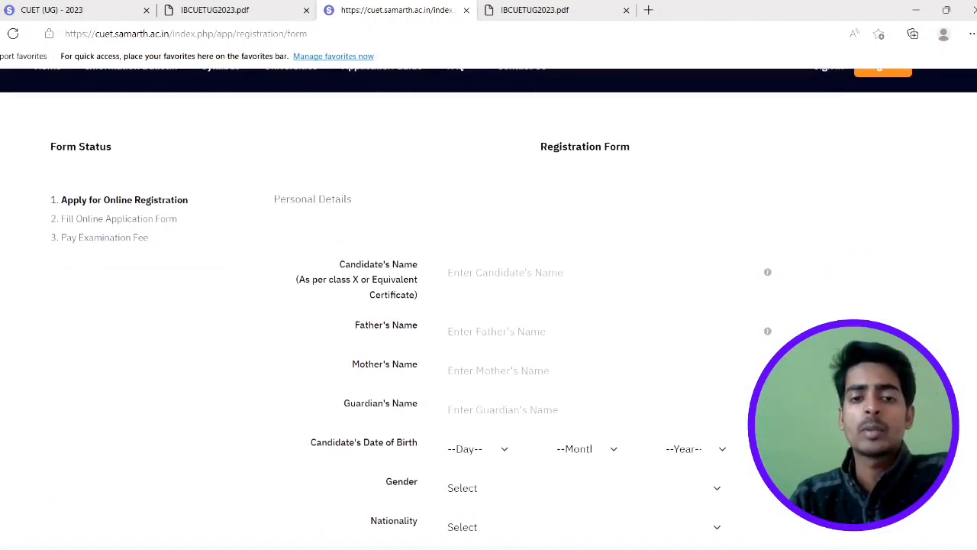
{"action": "scroll", "coordinate": [488, 306], "scroll_direction": "down", "scroll_amount": 1}
{"action": "left_click_drag", "start_coordinate": [340, 192], "coordinate": [418, 223]}
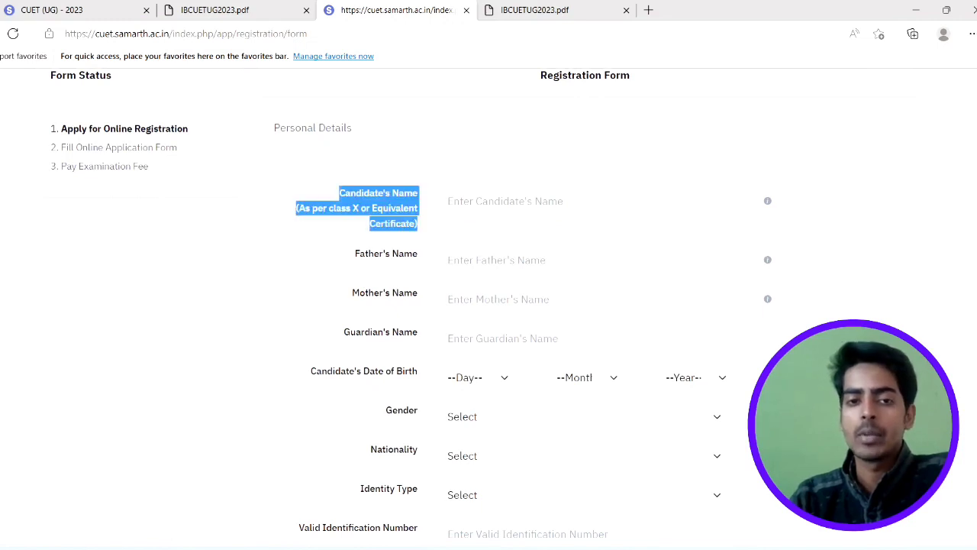
{"action": "left_click", "coordinate": [458, 201]}
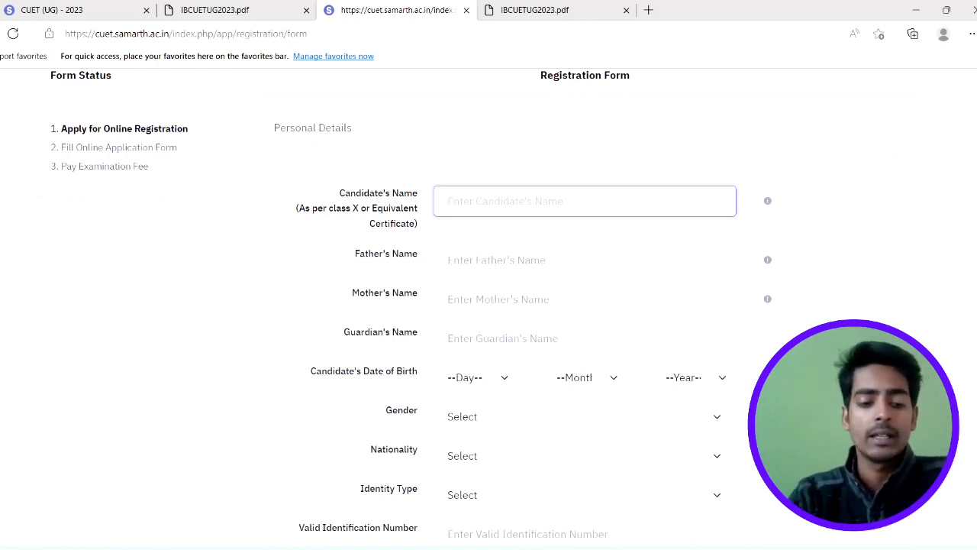
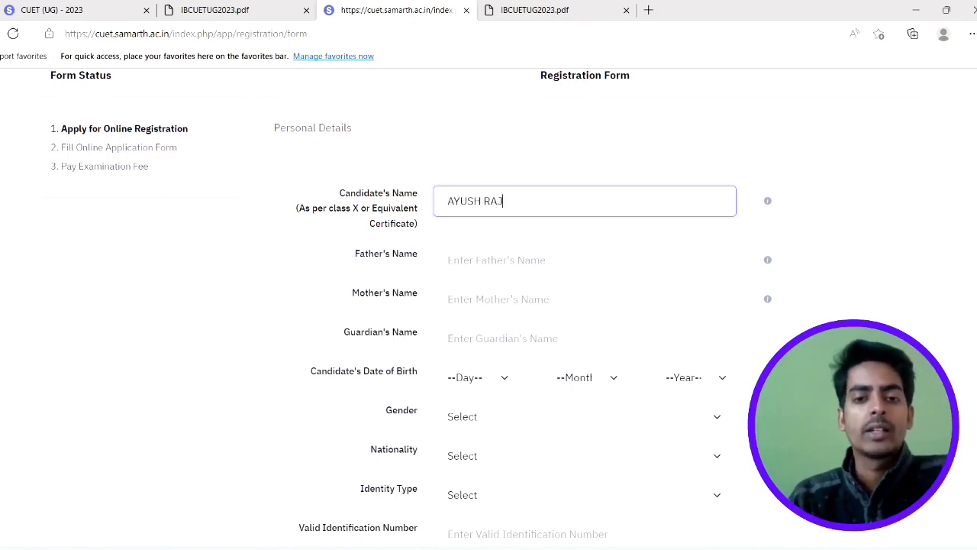
- Enter the father's full name in Father's Name, fixing mistyped letters
{"action": "key", "text": "Tab"}
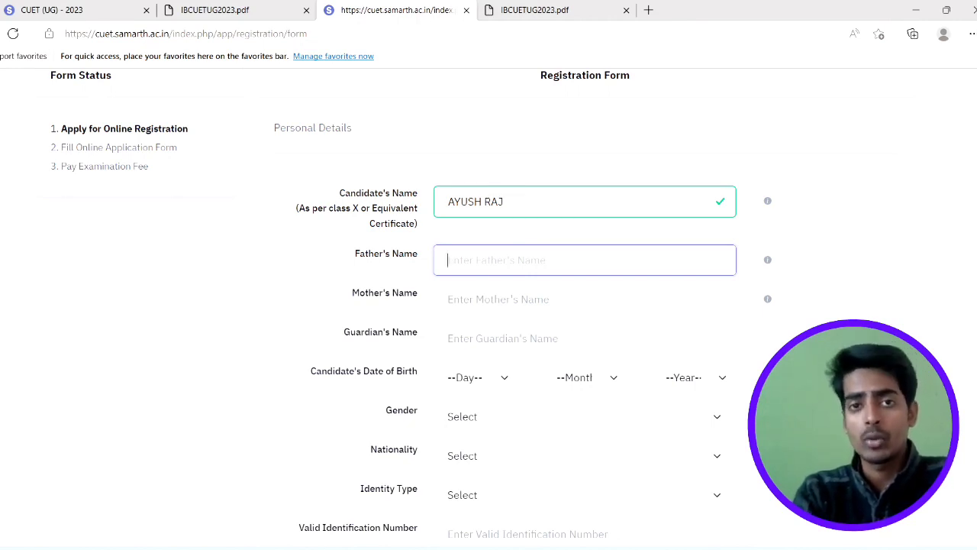
{"action": "type", "text": "S"}
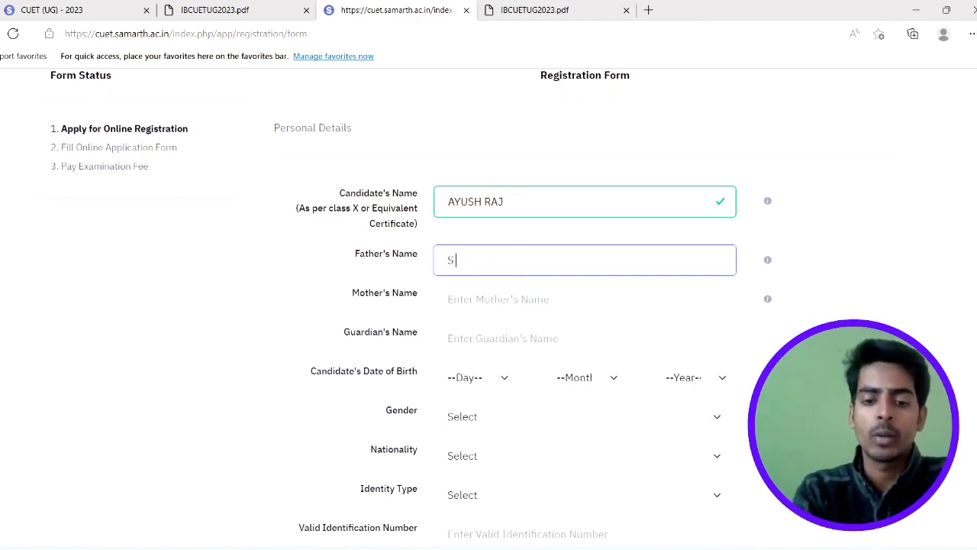
{"action": "type", "text": "L"}
{"action": "key", "text": "BackSpace"}
{"action": "type", "text": "L"}
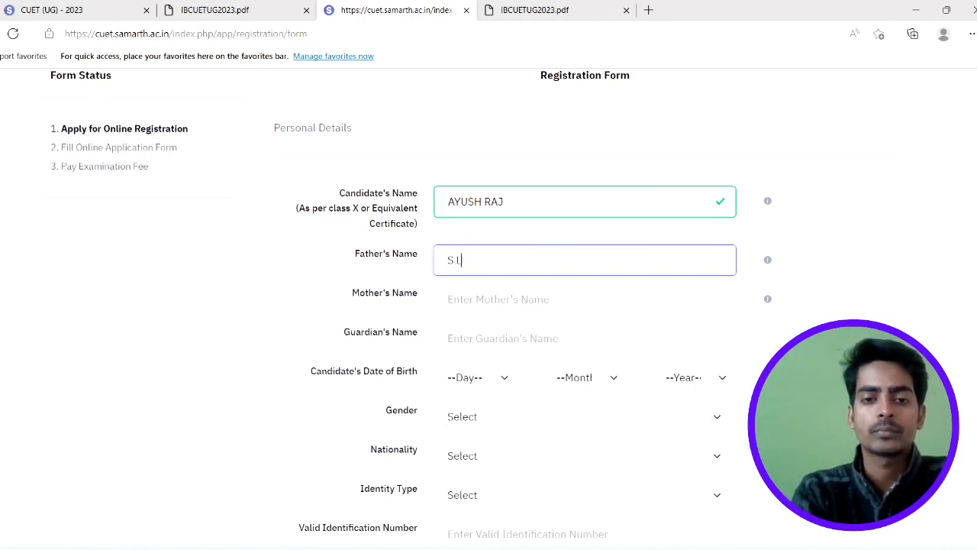
{"action": "key", "text": "BackSpace"}
{"action": "type", "text": "K KAR"}
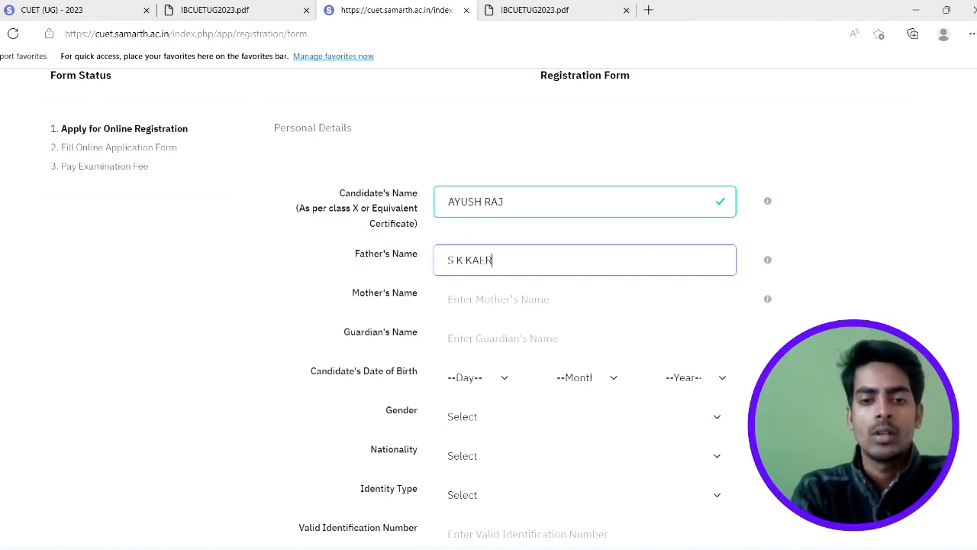
{"action": "key", "text": "BackSpace"}
{"action": "type", "text": "RN"}
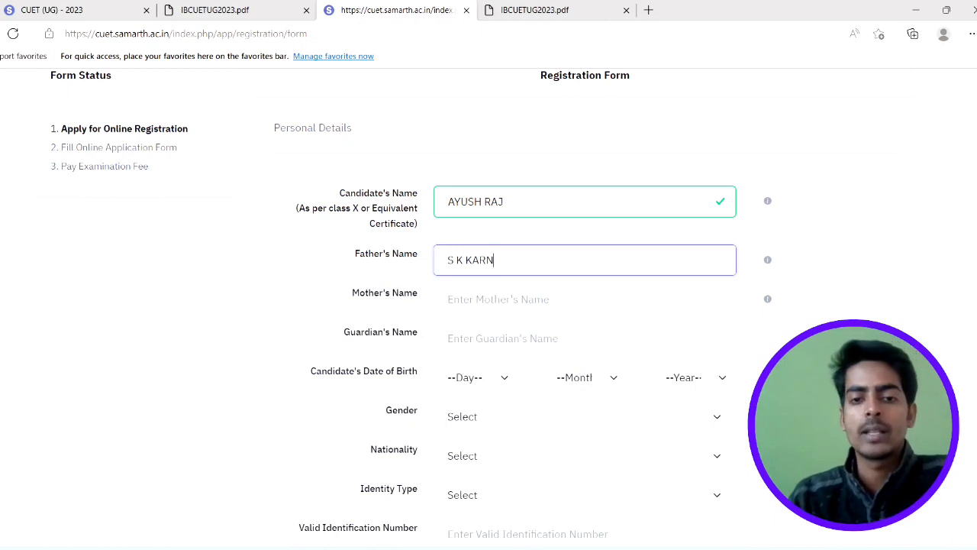
- Enter the mother's full name and skip past the empty Guardian's Name
{"action": "key", "text": "Tab"}
{"action": "type", "text": "A "}
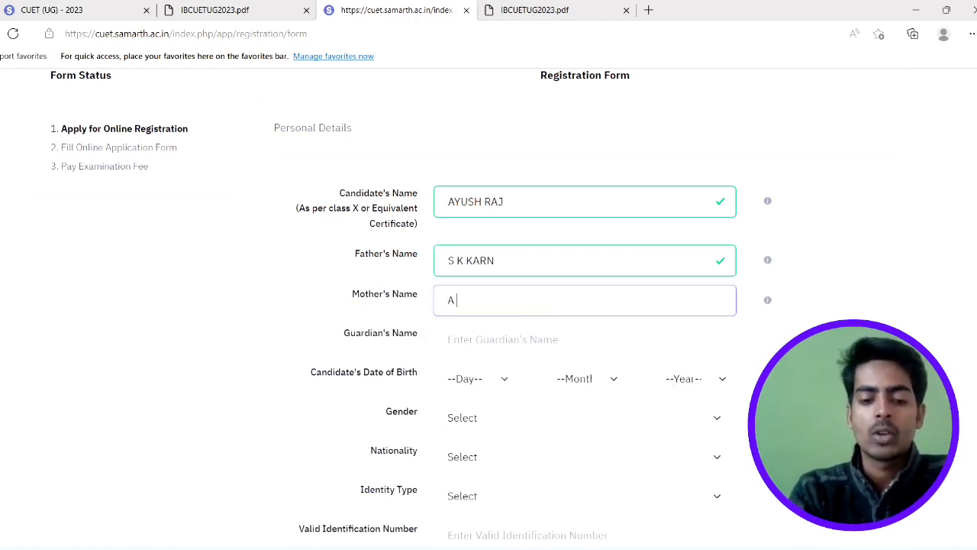
{"action": "type", "text": "KARN"}
{"action": "key", "text": "BackSpace"}
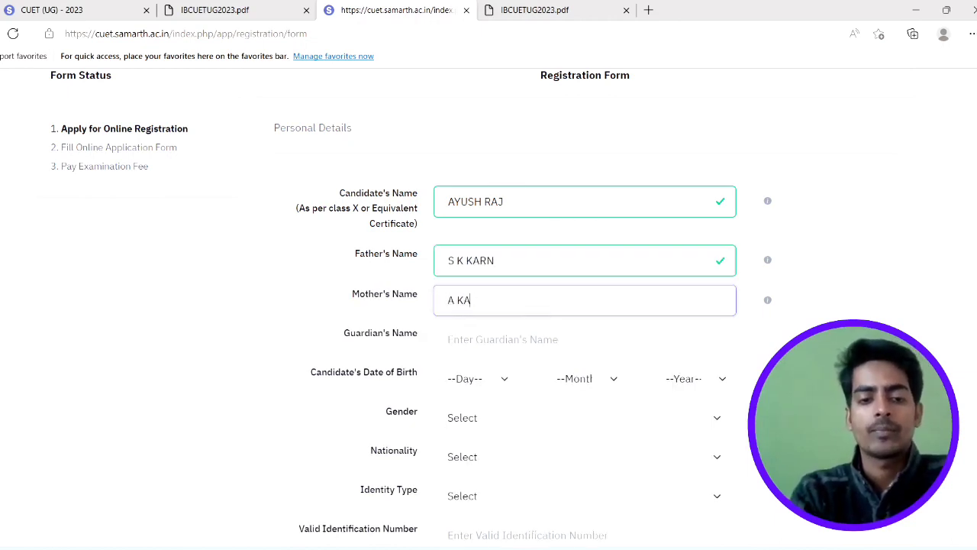
{"action": "type", "text": "RN"}
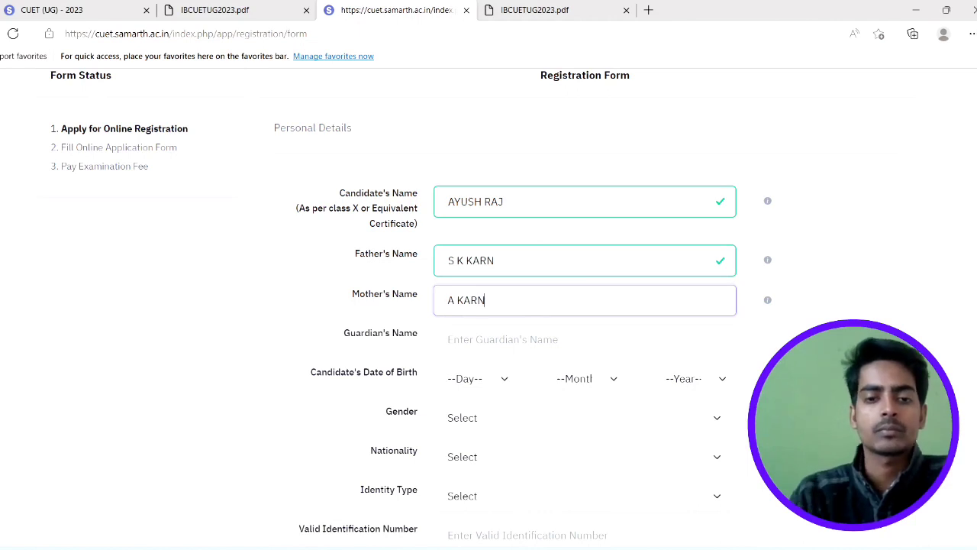
{"action": "key", "text": "Tab"}
{"action": "key", "text": "Tab"}
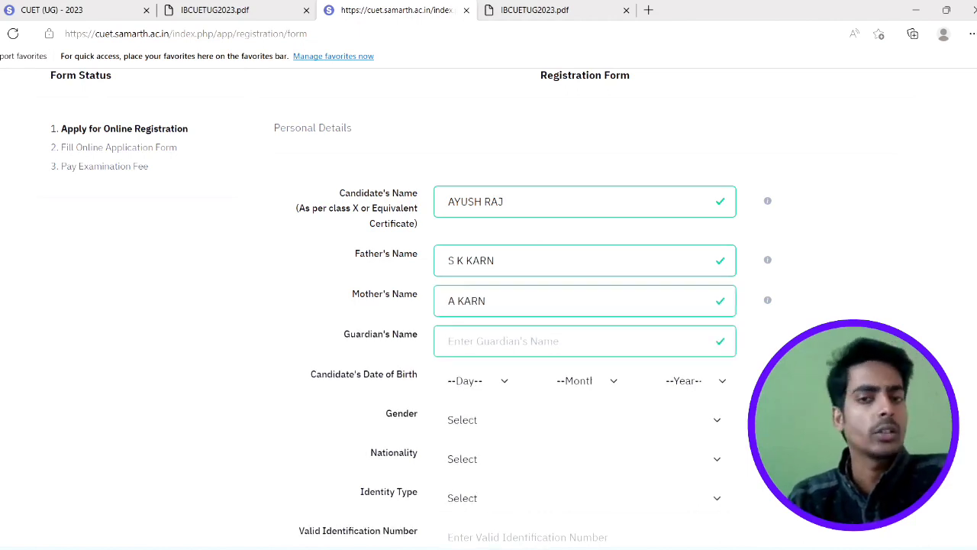
- Set the date of birth to 5 October 2008
{"action": "scroll", "coordinate": [489, 306], "scroll_direction": "down", "scroll_amount": 3}
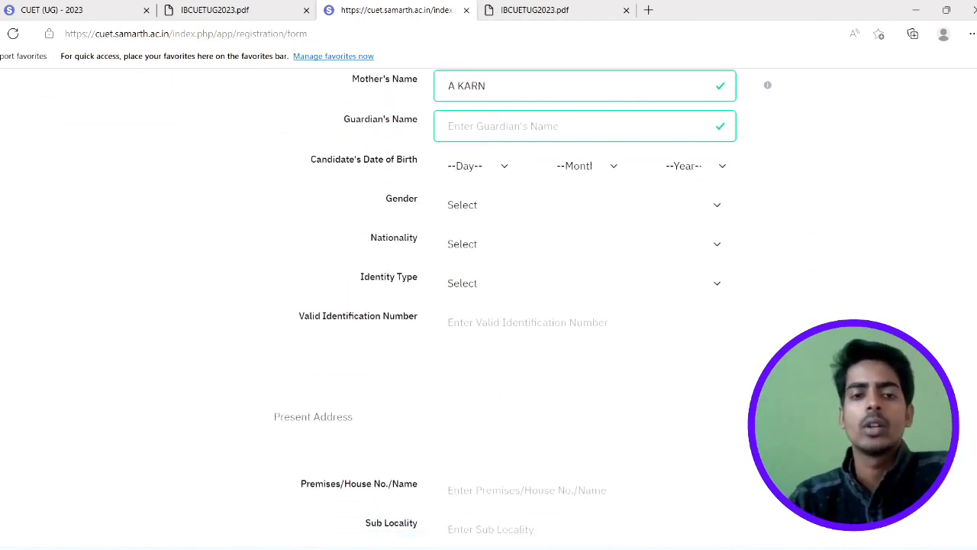
{"action": "left_click", "coordinate": [477, 165]}
{"action": "left_click", "coordinate": [469, 267]}
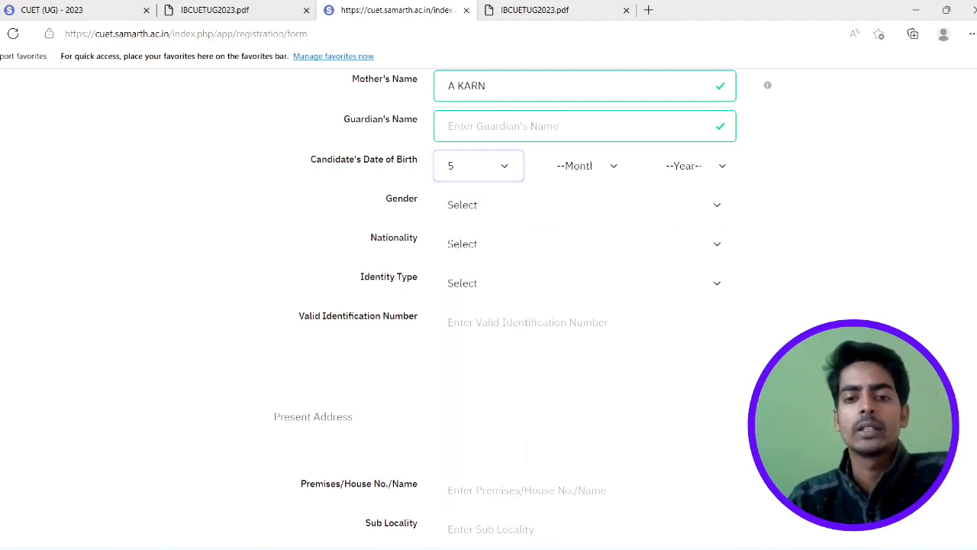
{"action": "left_click", "coordinate": [586, 166]}
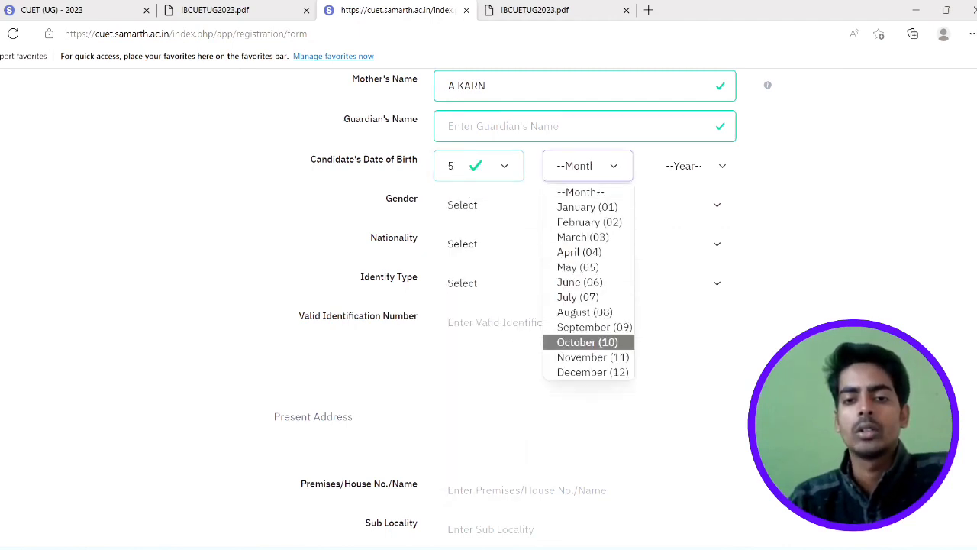
{"action": "left_click", "coordinate": [587, 342]}
{"action": "left_click", "coordinate": [695, 166]}
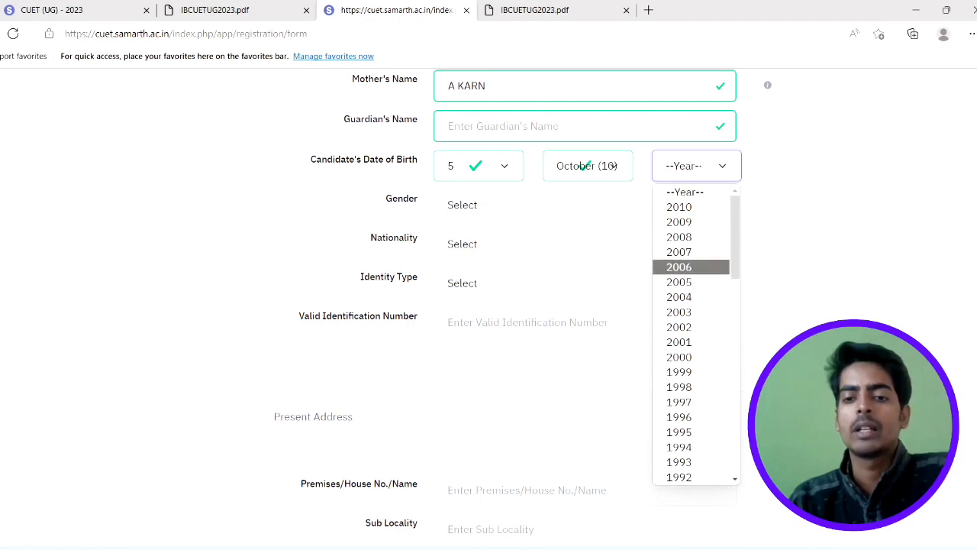
{"action": "left_click", "coordinate": [684, 237]}
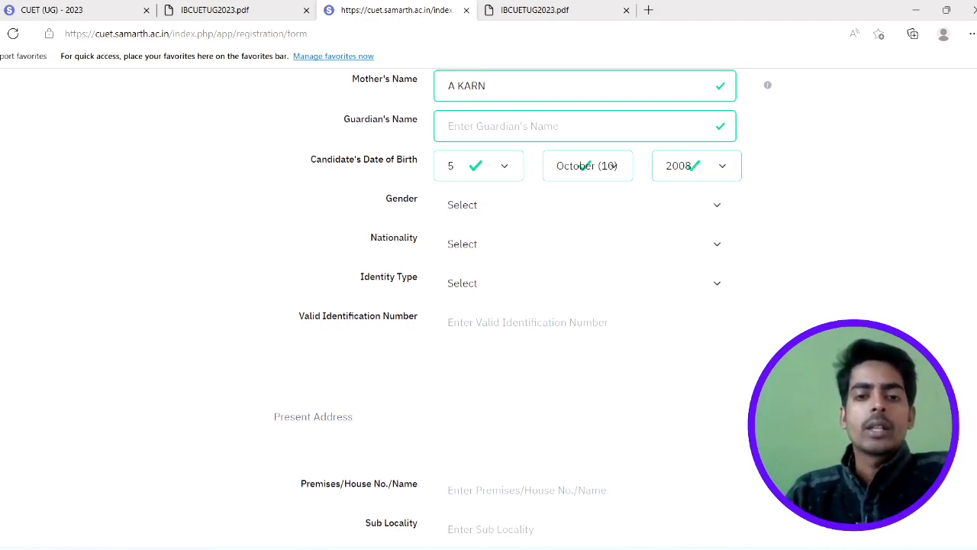
- Choose Male as gender and Indian as nationality
{"action": "key", "text": "Tab"}
{"action": "key", "text": "alt+Down"}
{"action": "key", "text": "Down"}
{"action": "key", "text": "Return"}
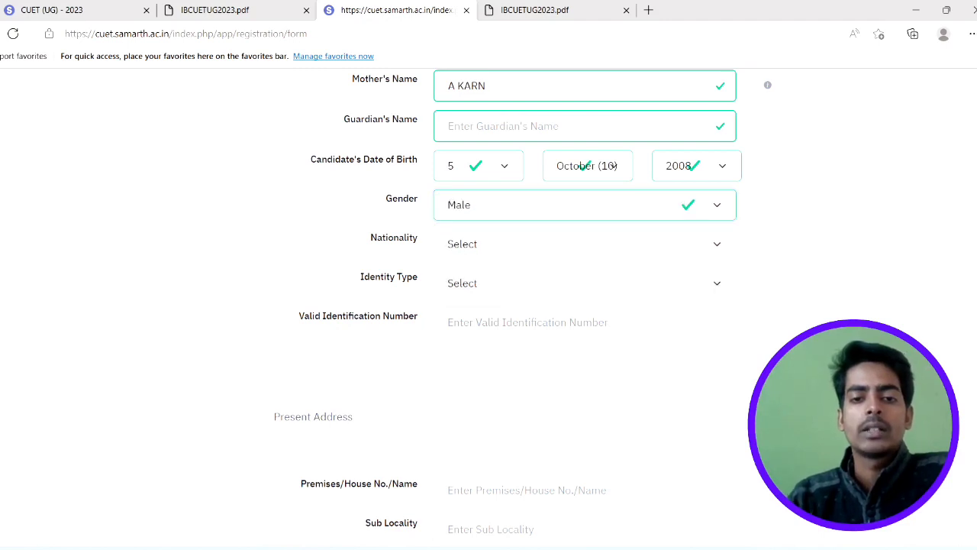
{"action": "key", "text": "Tab"}
{"action": "key", "text": "alt+Down"}
{"action": "key", "text": "Down"}
{"action": "key", "text": "Down"}
{"action": "key", "text": "Up"}
{"action": "key", "text": "Return"}
- Select PAN Card as the identity type, then reopen the identity type list
{"action": "key", "text": "Tab"}
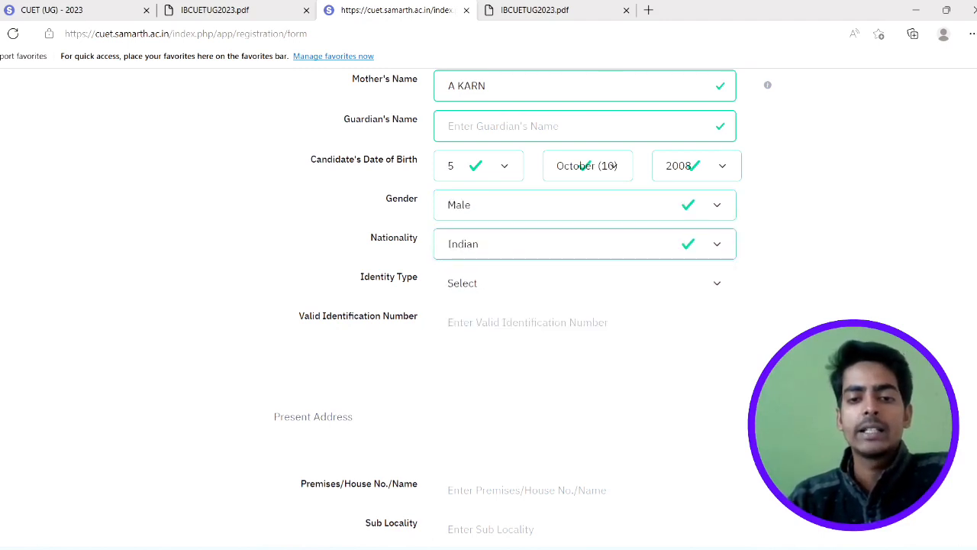
{"action": "key", "text": "alt+Down"}
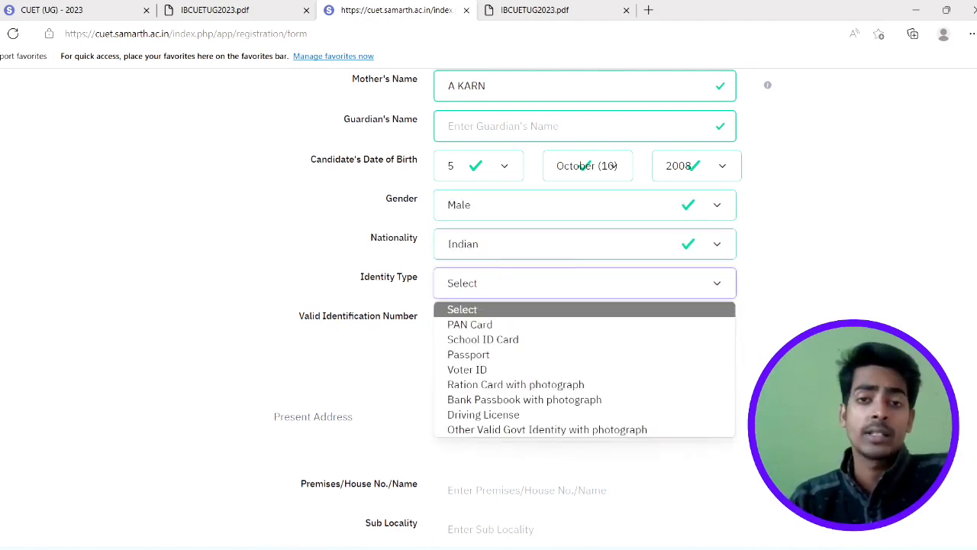
{"action": "key", "text": "Down"}
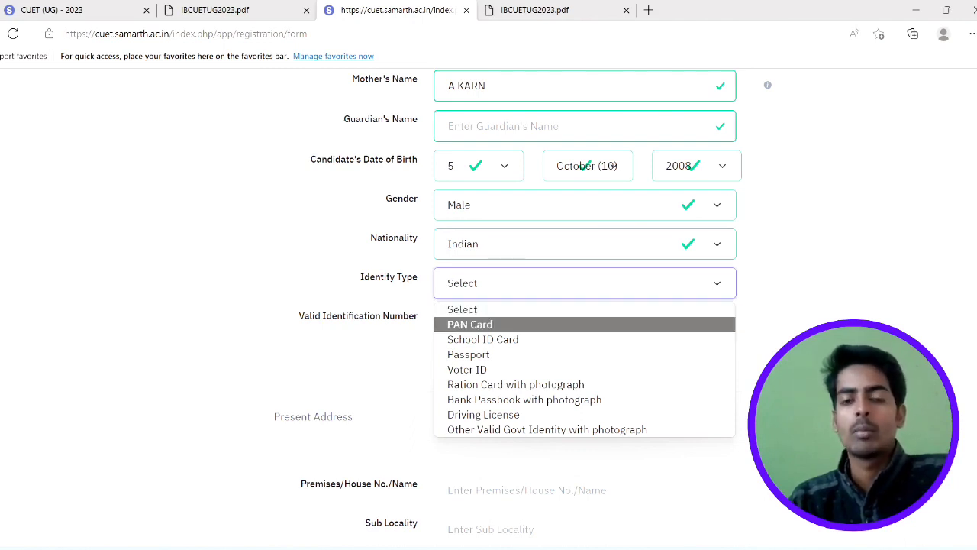
{"action": "key", "text": "Down"}
{"action": "key", "text": "Up"}
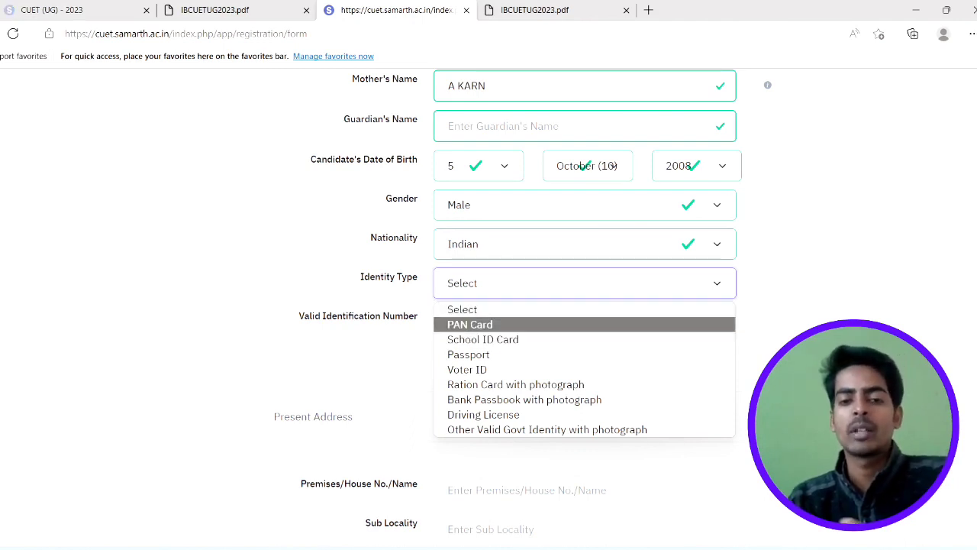
{"action": "key", "text": "Down"}
{"action": "key", "text": "Down"}
{"action": "key", "text": "Down"}
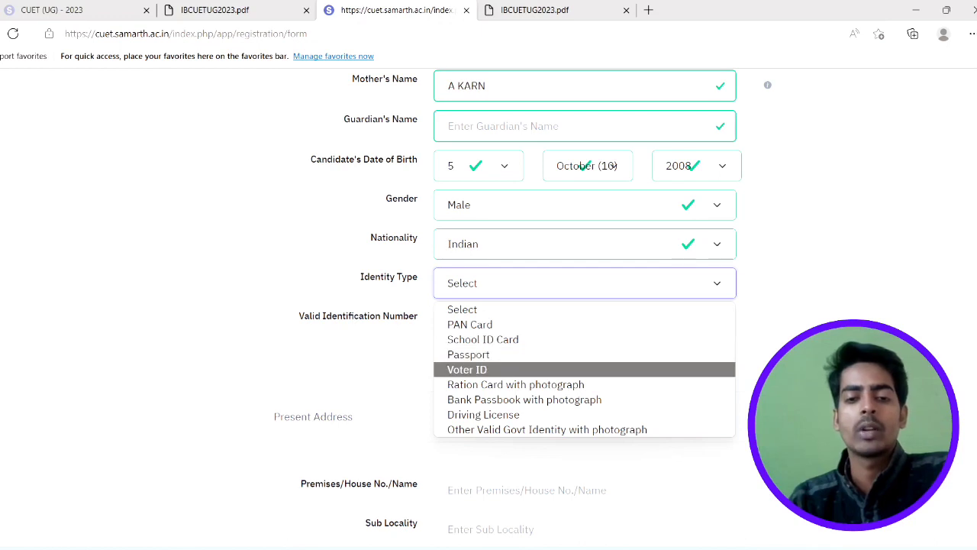
{"action": "key", "text": "Down"}
{"action": "key", "text": "Down"}
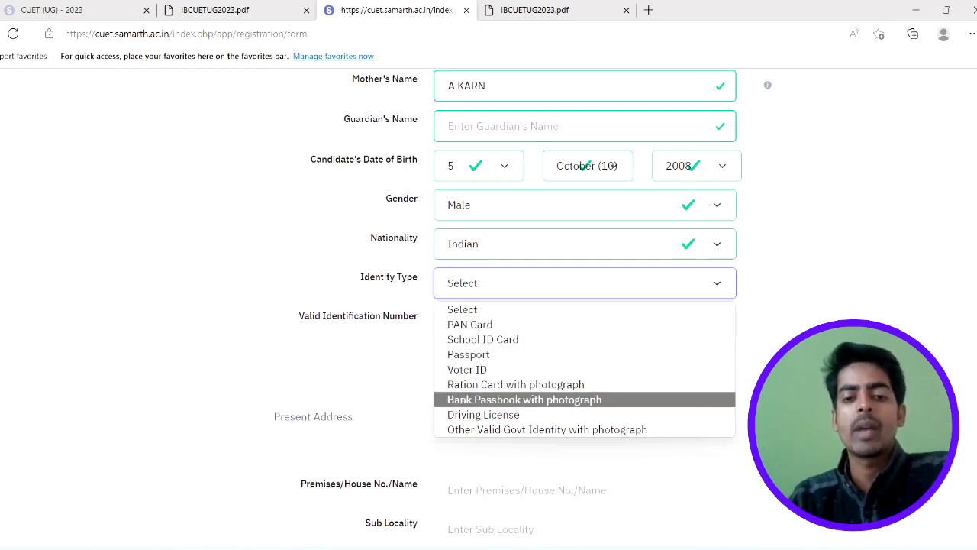
{"action": "key", "text": "Down"}
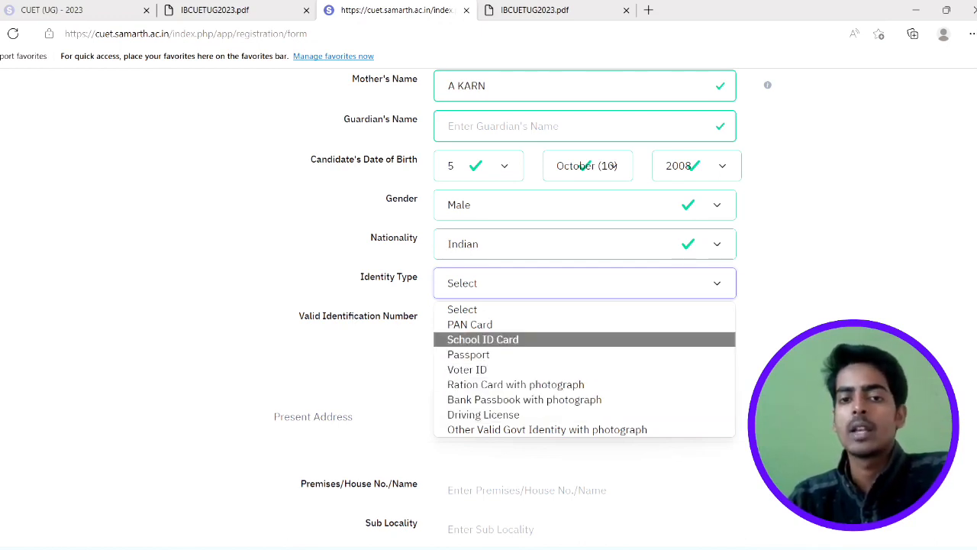
{"action": "key", "text": "Up"}
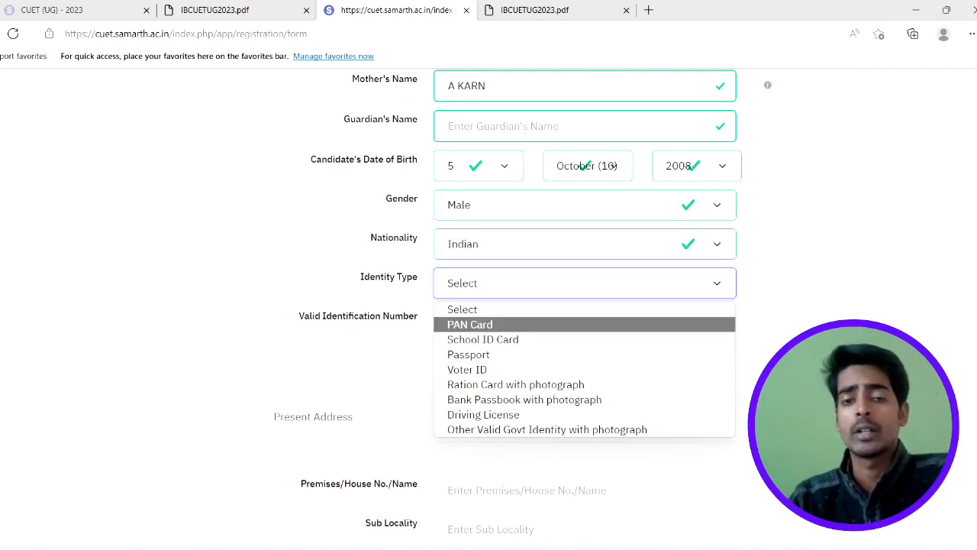
{"action": "key", "text": "Down"}
{"action": "key", "text": "Up"}
{"action": "key", "text": "Return"}
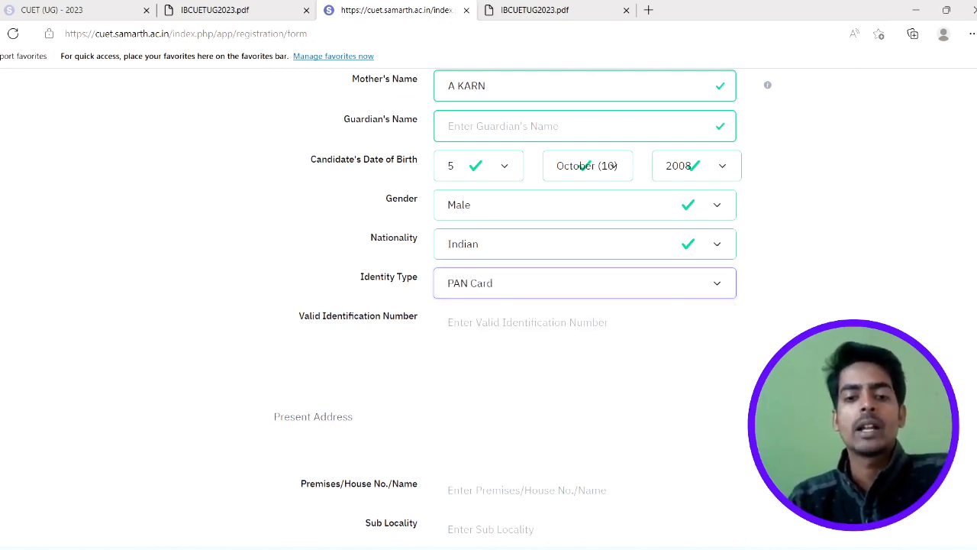
{"action": "left_click", "coordinate": [451, 322]}
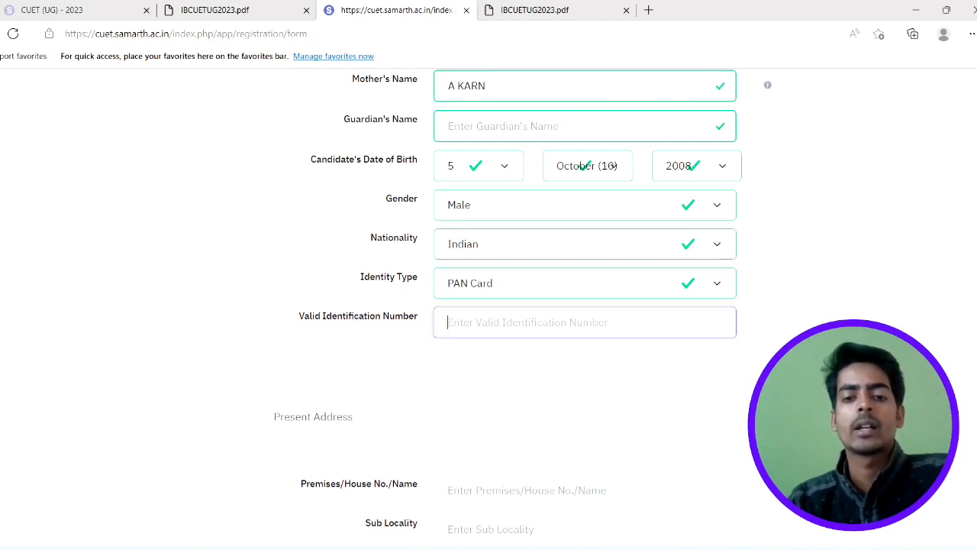
{"action": "key", "text": "shift+Tab"}
{"action": "key", "text": "alt+Down"}
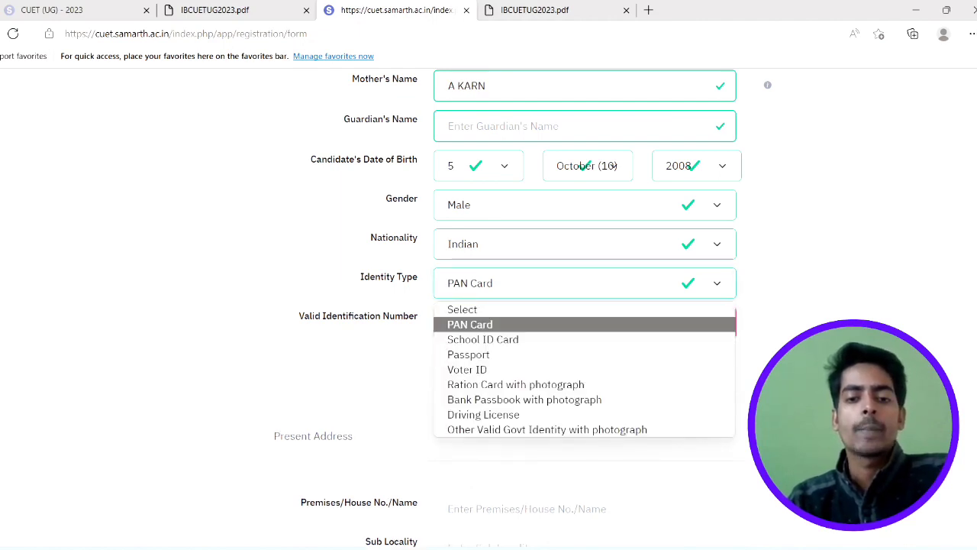
- Change identity type to Other Valid Govt Identity with photograph and enter the identification number
{"action": "key", "text": "Down"}
{"action": "key", "text": "Return"}
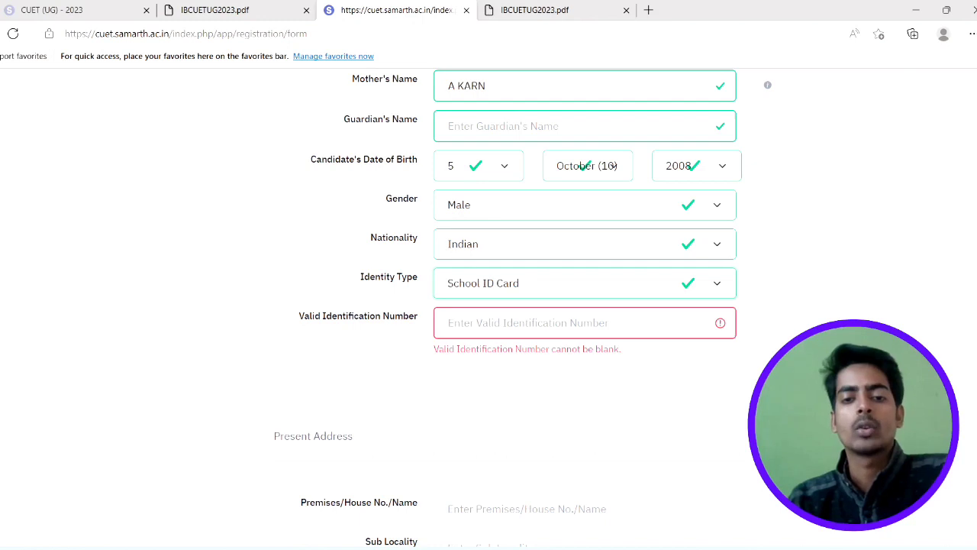
{"action": "left_click", "coordinate": [448, 322]}
{"action": "key", "text": "shift+Tab"}
{"action": "key", "text": "alt+Down"}
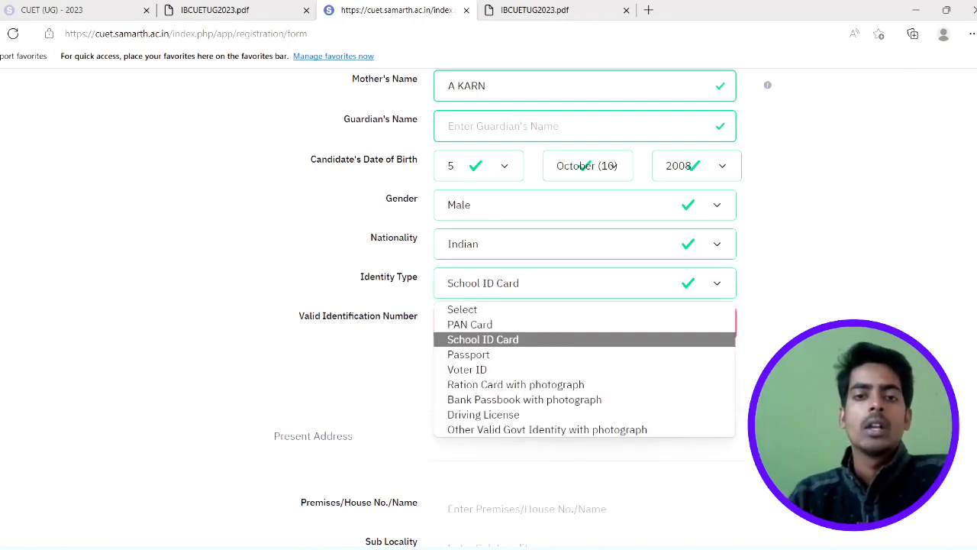
{"action": "key", "text": "Up"}
{"action": "key", "text": "Up"}
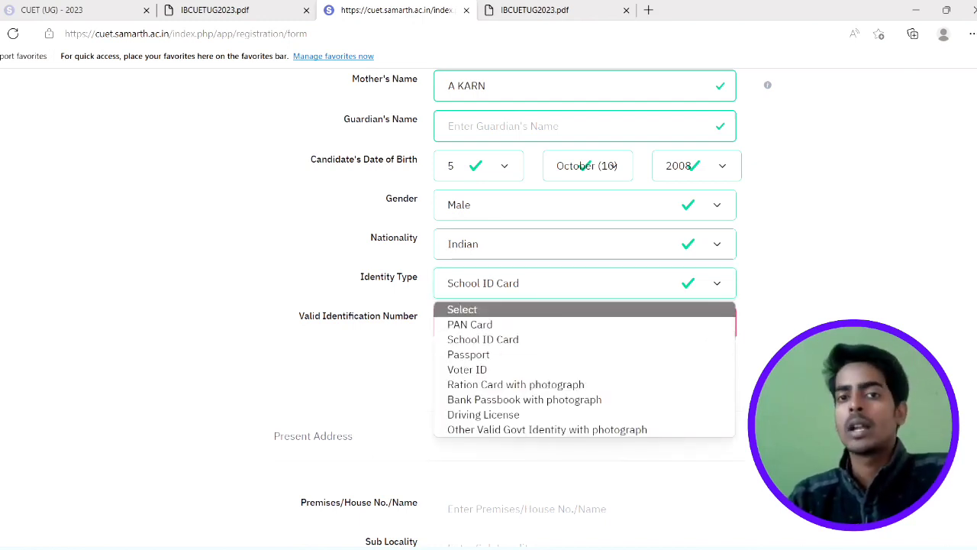
{"action": "key", "text": "Down"}
{"action": "key", "text": "Down"}
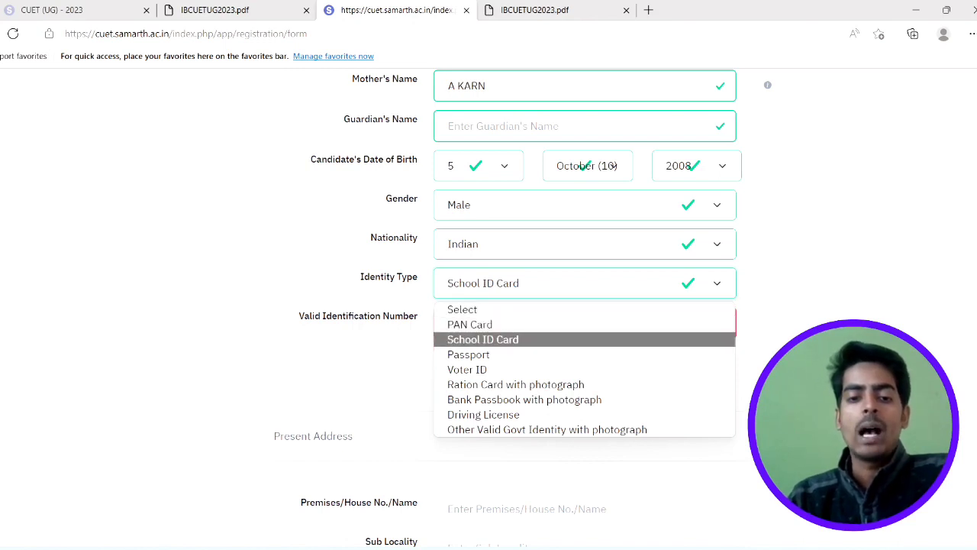
{"action": "key", "text": "Up"}
{"action": "key", "text": "Up"}
{"action": "key", "text": "Down"}
{"action": "key", "text": "Down"}
{"action": "key", "text": "Down"}
{"action": "key", "text": "Down"}
{"action": "key", "text": "Down"}
{"action": "key", "text": "Down"}
{"action": "key", "text": "Down"}
{"action": "key", "text": "Down"}
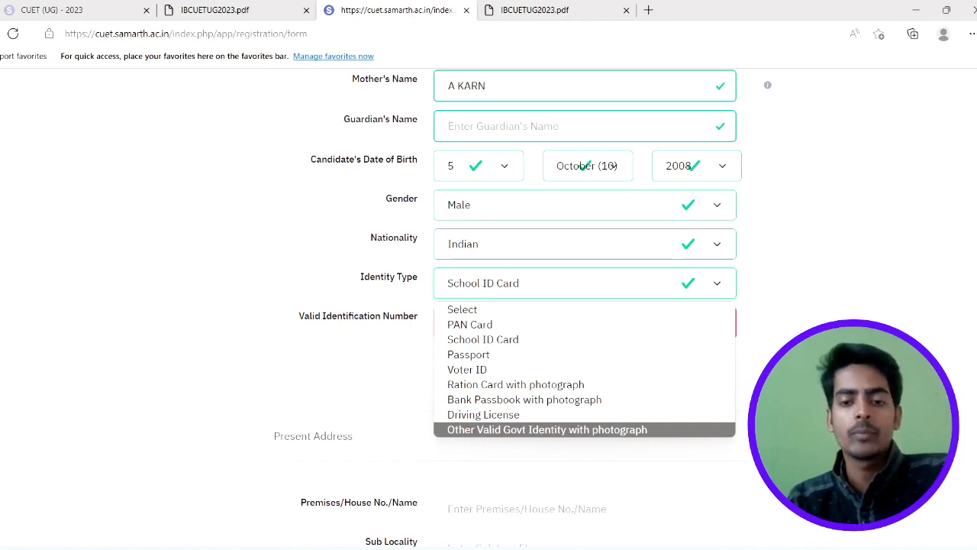
{"action": "key", "text": "Return"}
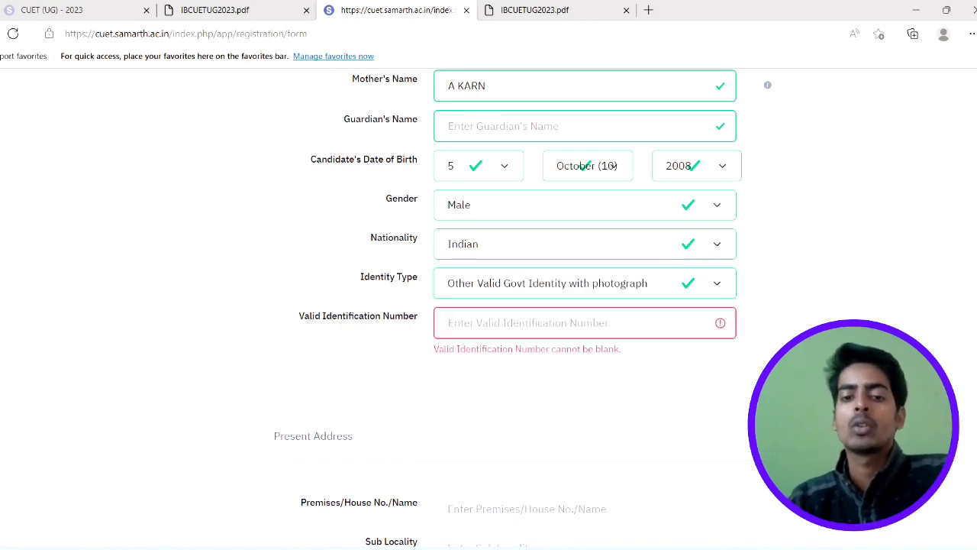
{"action": "left_click", "coordinate": [450, 323]}
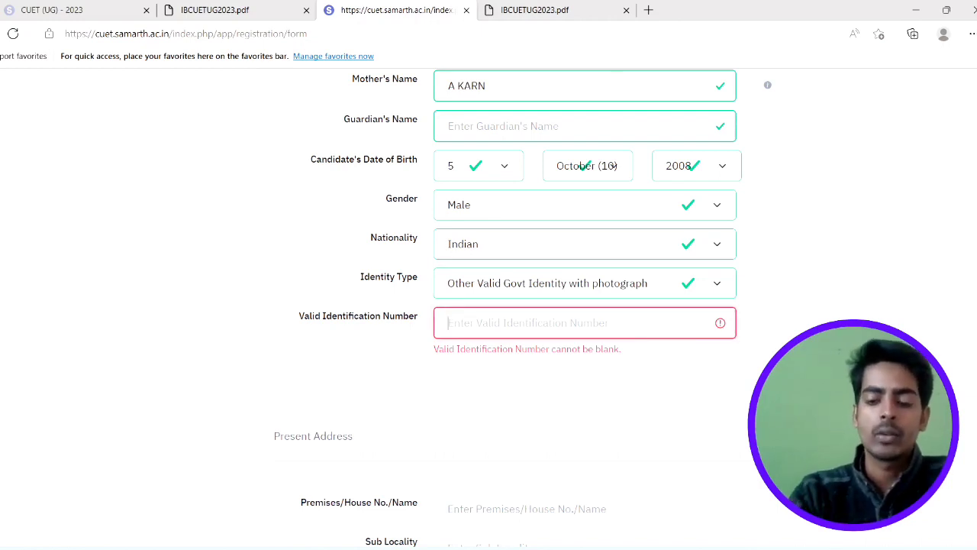
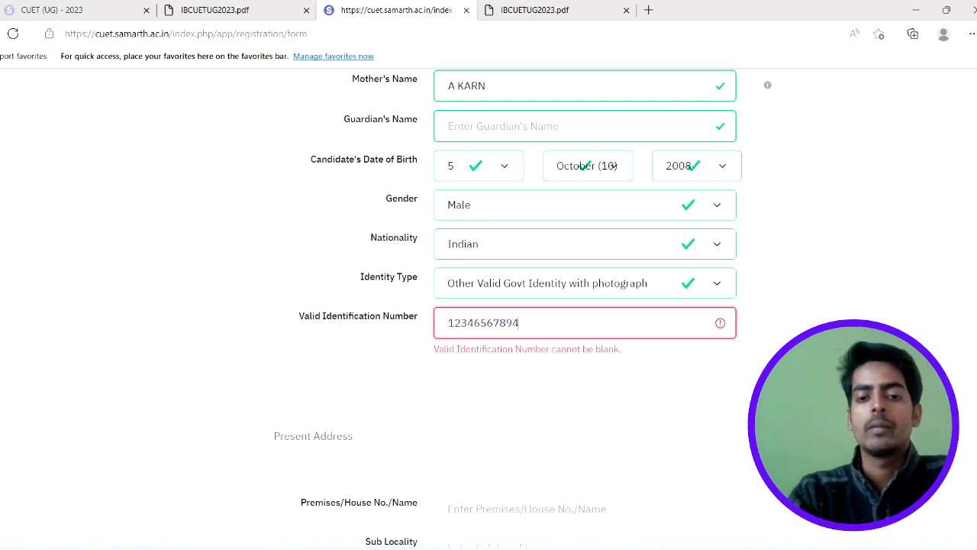
- Enter the house number and locality of the present address, leaving Sub Locality empty
{"action": "scroll", "coordinate": [504, 305], "scroll_direction": "down", "scroll_amount": 3}
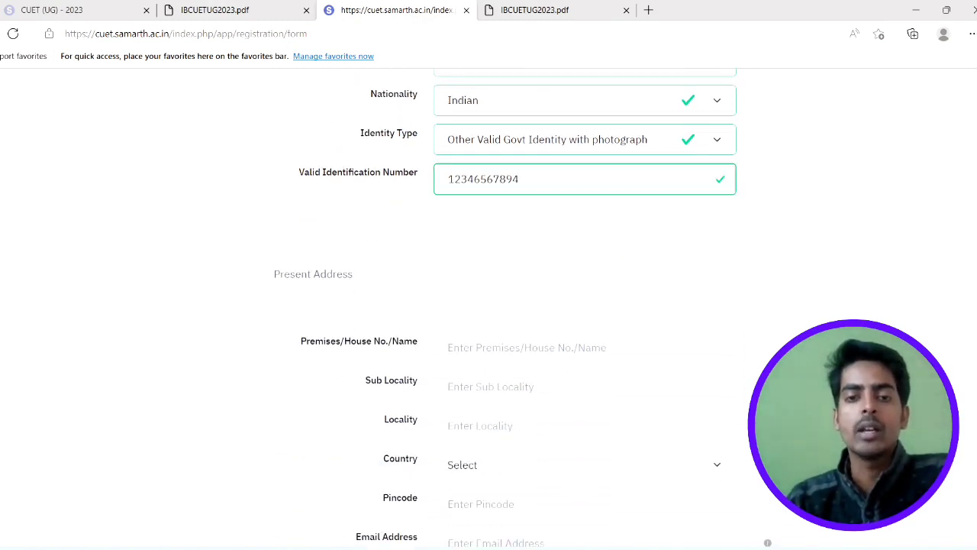
{"action": "scroll", "coordinate": [504, 305], "scroll_direction": "down", "scroll_amount": 3}
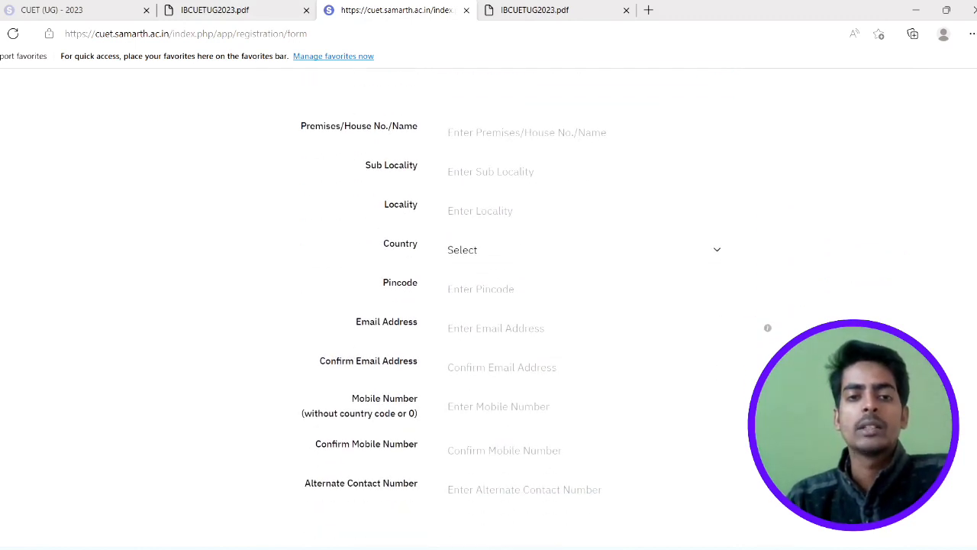
{"action": "scroll", "coordinate": [504, 306], "scroll_direction": "up", "scroll_amount": 1}
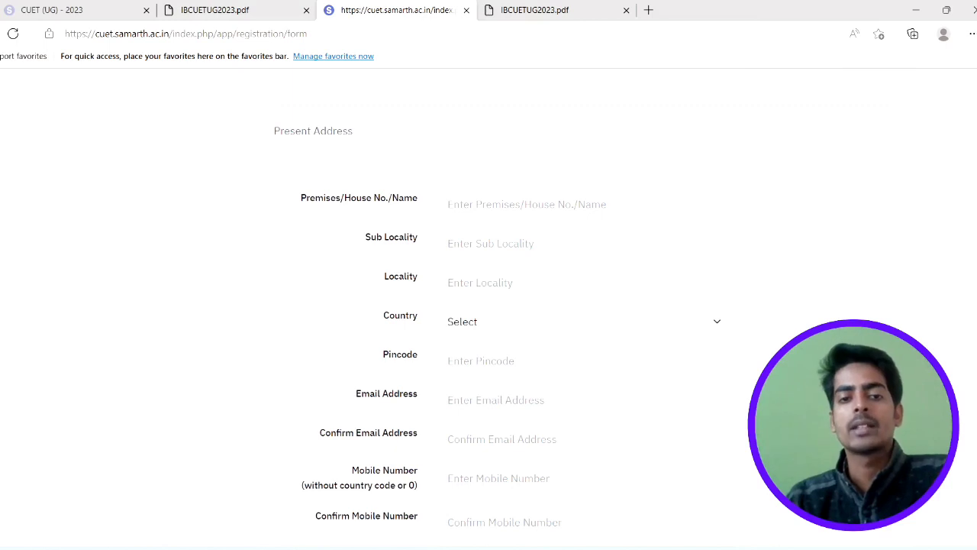
{"action": "left_click", "coordinate": [535, 204]}
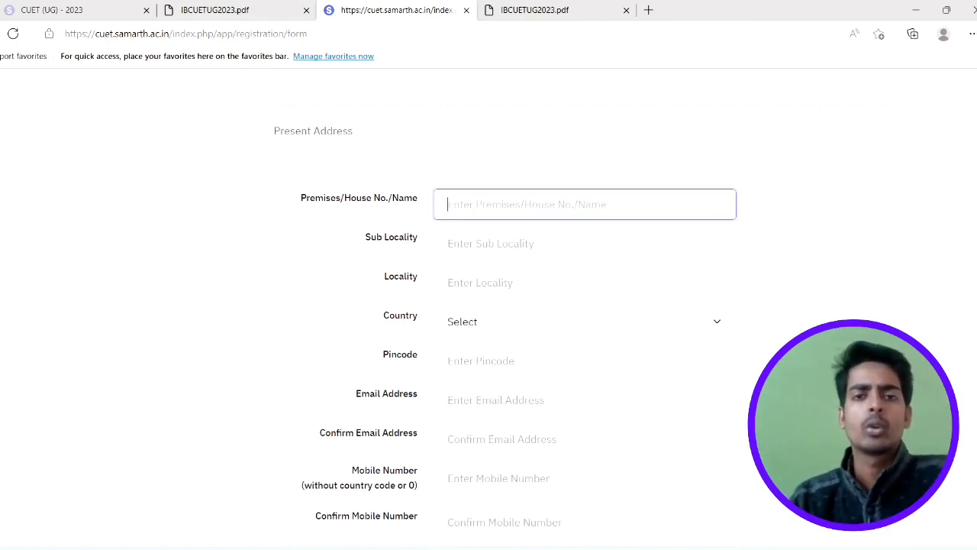
{"action": "type", "text": "E511"}
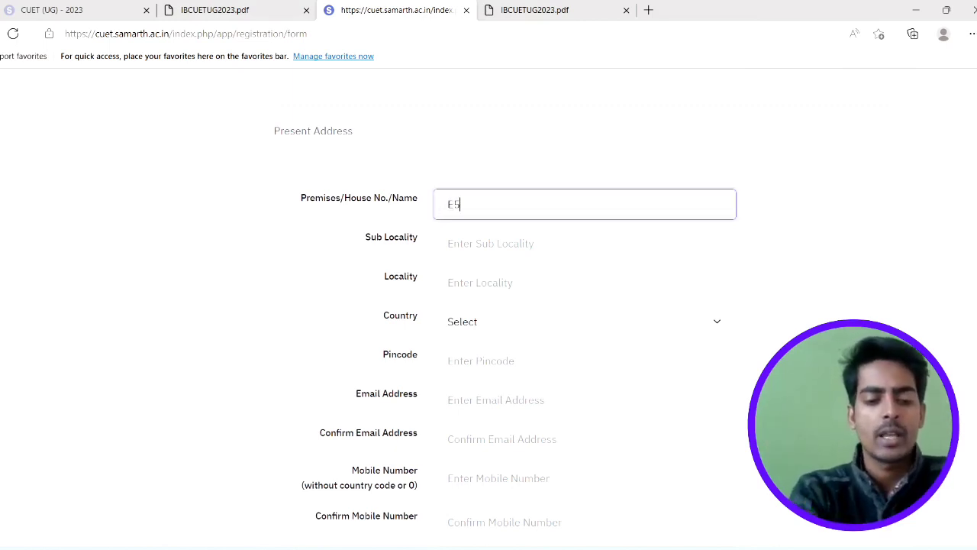
{"action": "left_click", "coordinate": [535, 244]}
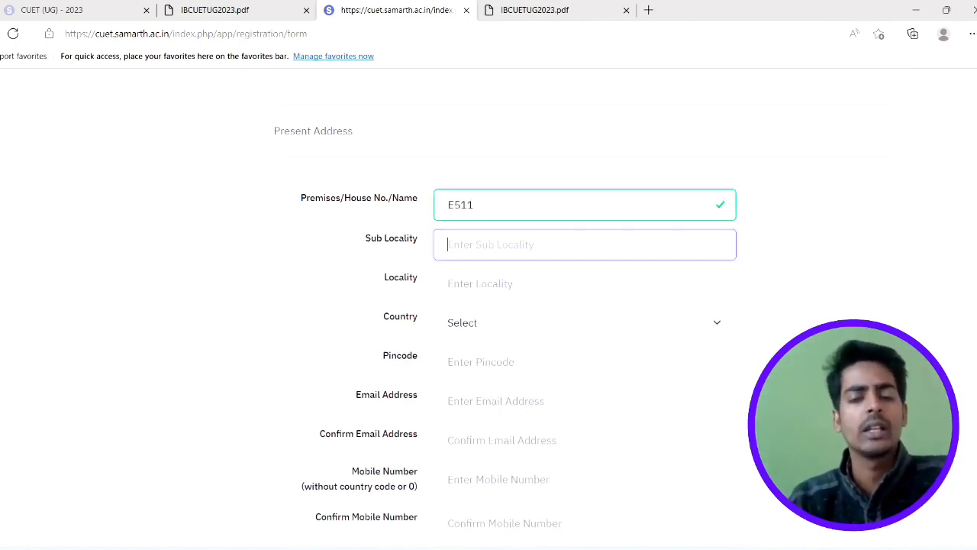
{"action": "left_click", "coordinate": [535, 284]}
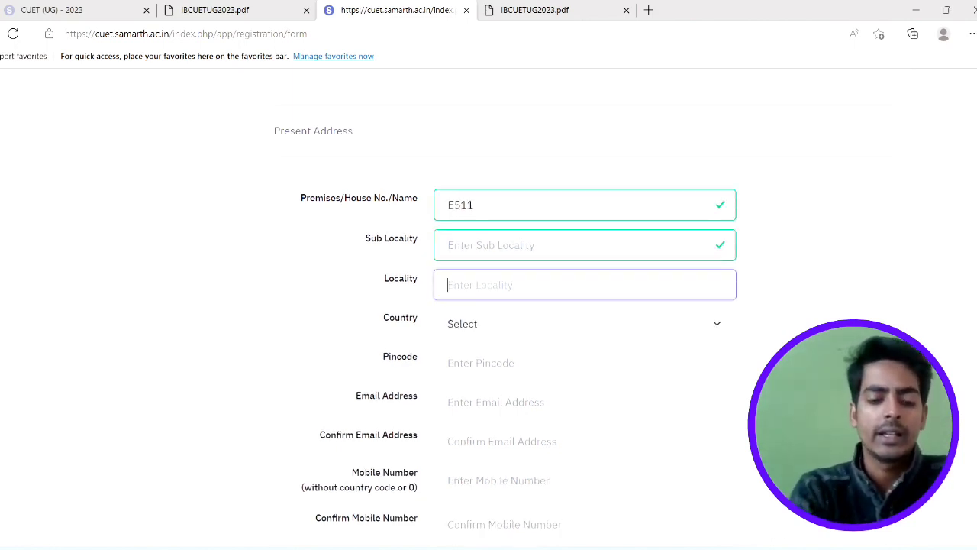
{"action": "type", "text": "DARBHANGA"}
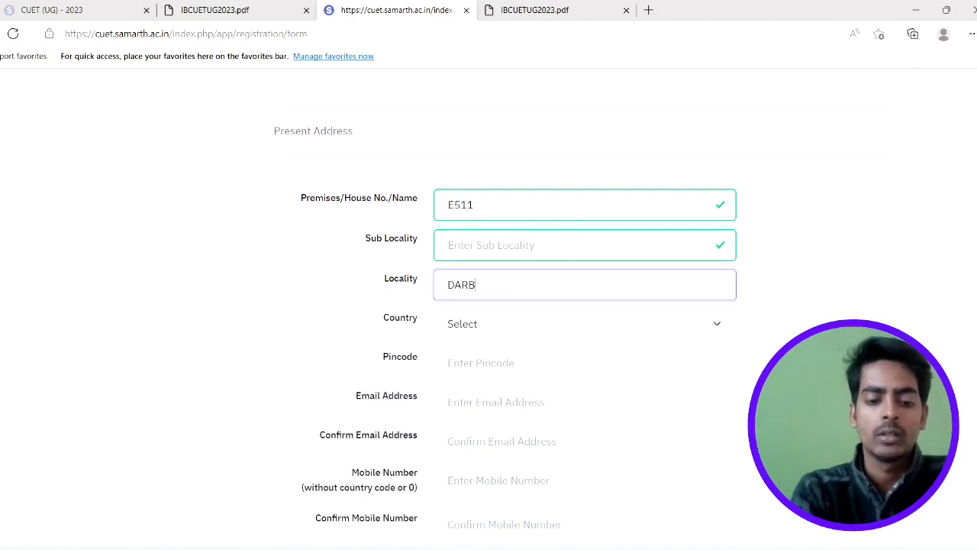
- Choose India as country, then the state and district from their dropdowns
{"action": "left_click", "coordinate": [581, 324]}
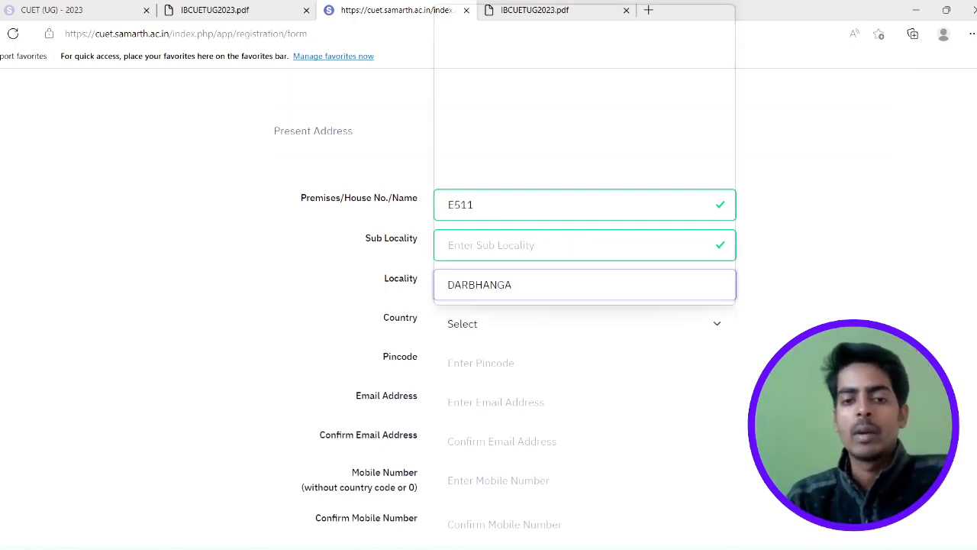
{"action": "key", "text": "Down"}
{"action": "key", "text": "Return"}
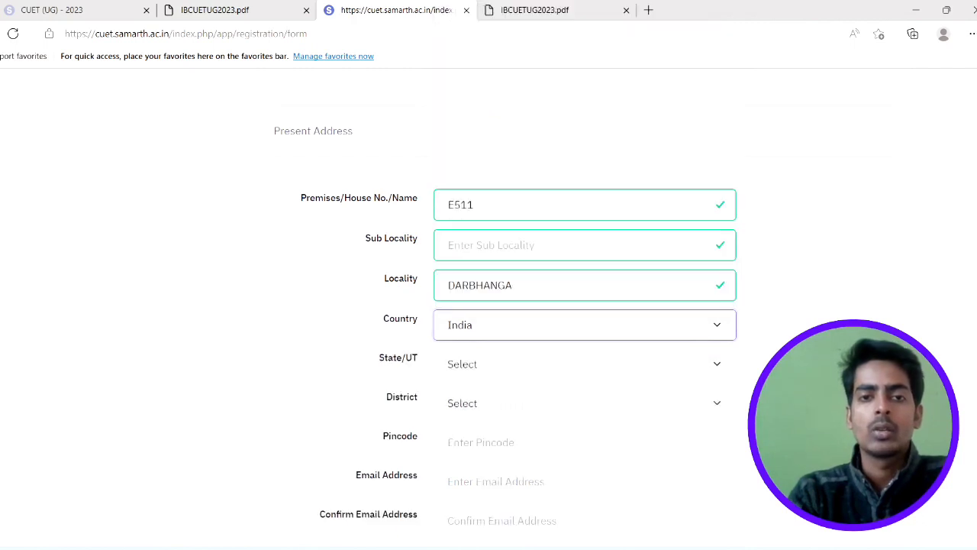
{"action": "left_click", "coordinate": [580, 363]}
{"action": "key", "text": "b"}
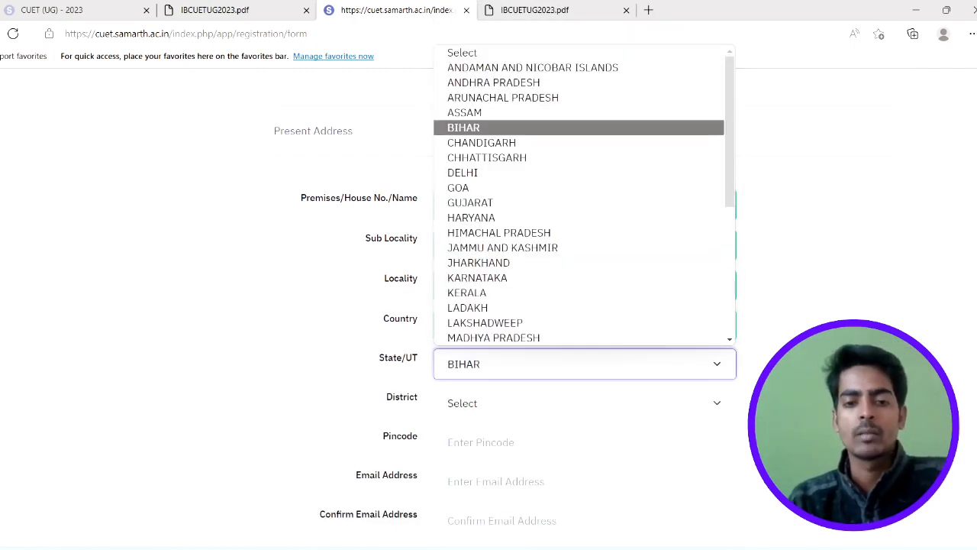
{"action": "key", "text": "Return"}
{"action": "left_click", "coordinate": [581, 403]}
{"action": "key", "text": "d"}
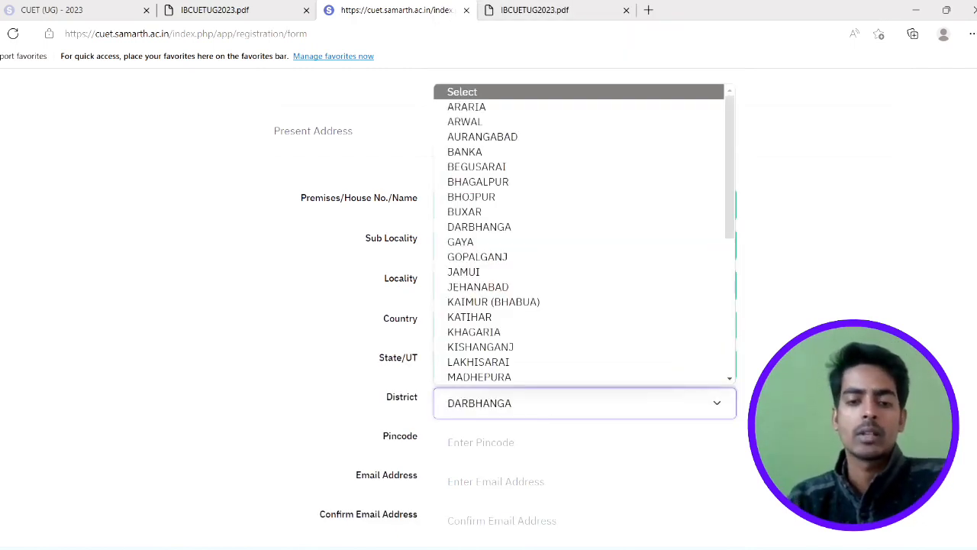
{"action": "key", "text": "Return"}
- Enter the address pincode
{"action": "scroll", "coordinate": [768, 337], "scroll_direction": "down", "scroll_amount": 2}
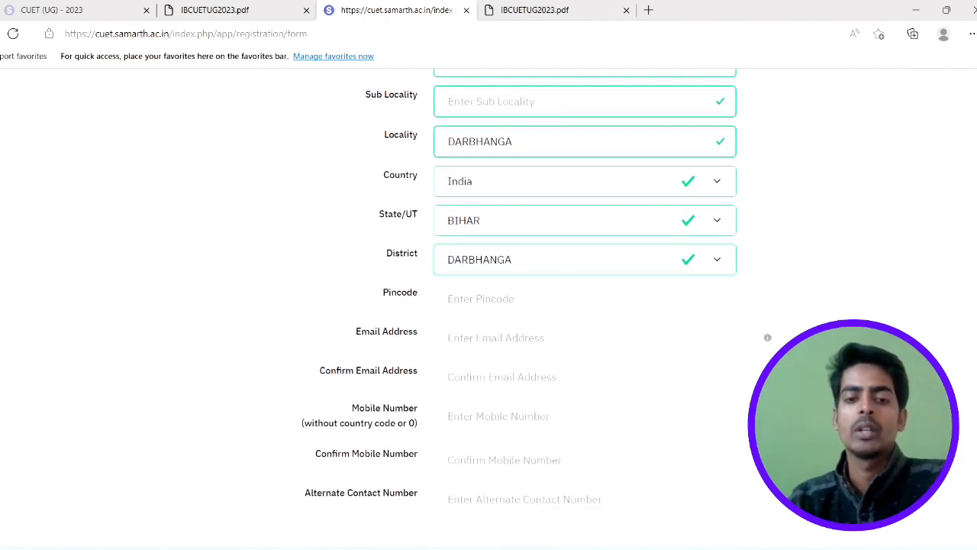
{"action": "key", "text": "Tab"}
{"action": "type", "text": "6004"}
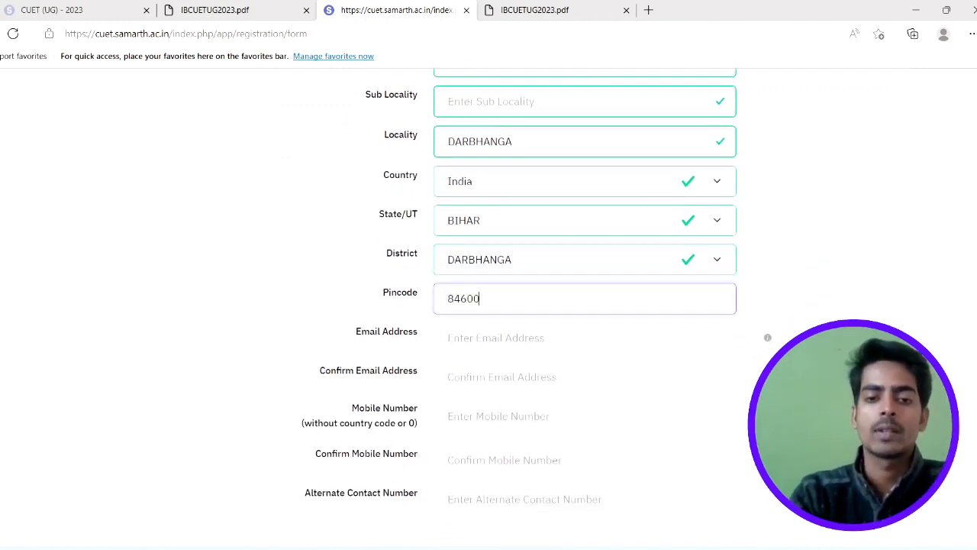
{"action": "left_click", "coordinate": [584, 338]}
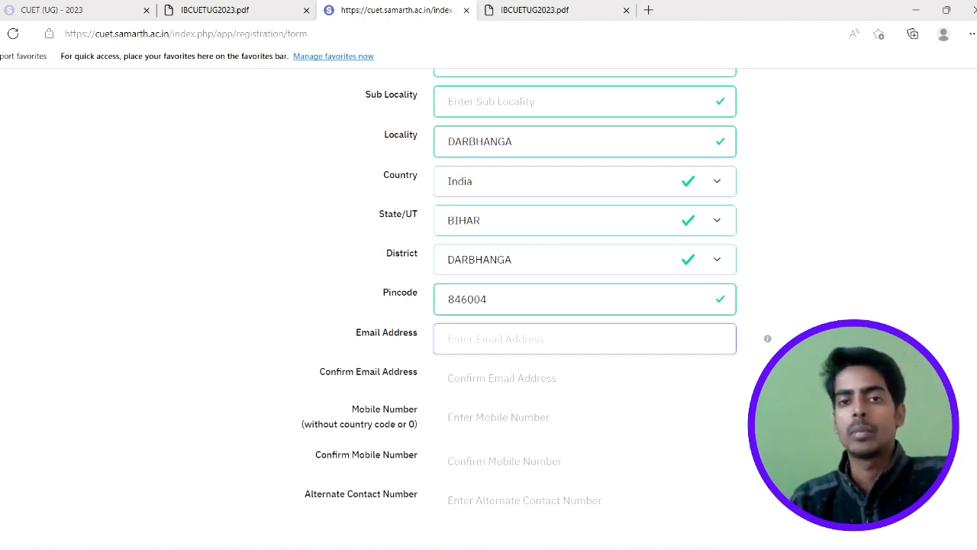
- Type the applicant's e-mail address in both Email Address and Confirm Email Address
{"action": "scroll", "coordinate": [489, 306], "scroll_direction": "down", "scroll_amount": 1}
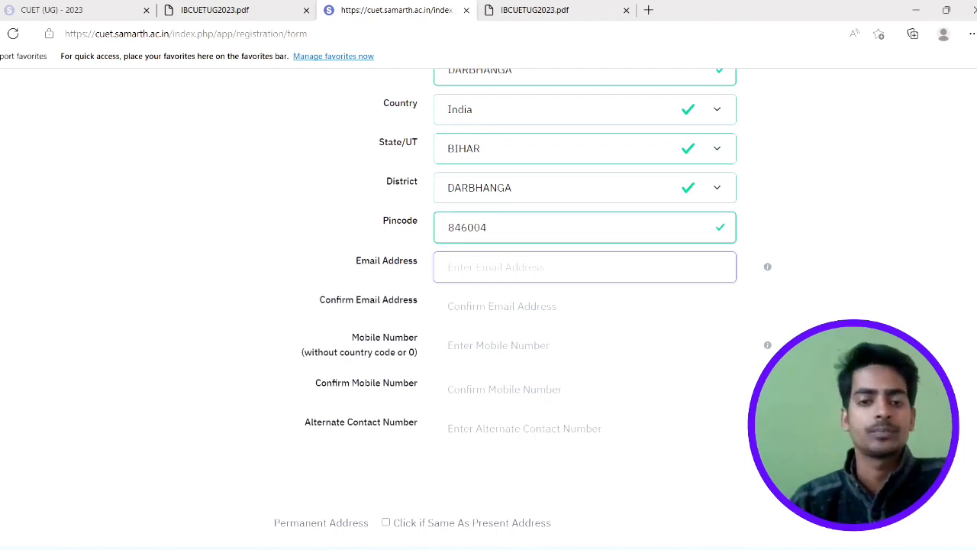
{"action": "scroll", "coordinate": [489, 305], "scroll_direction": "down", "scroll_amount": 2}
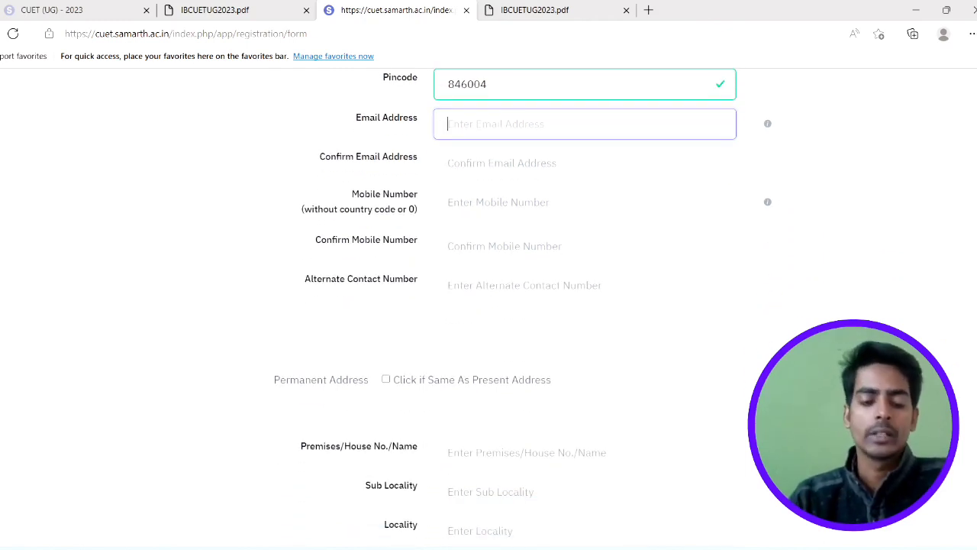
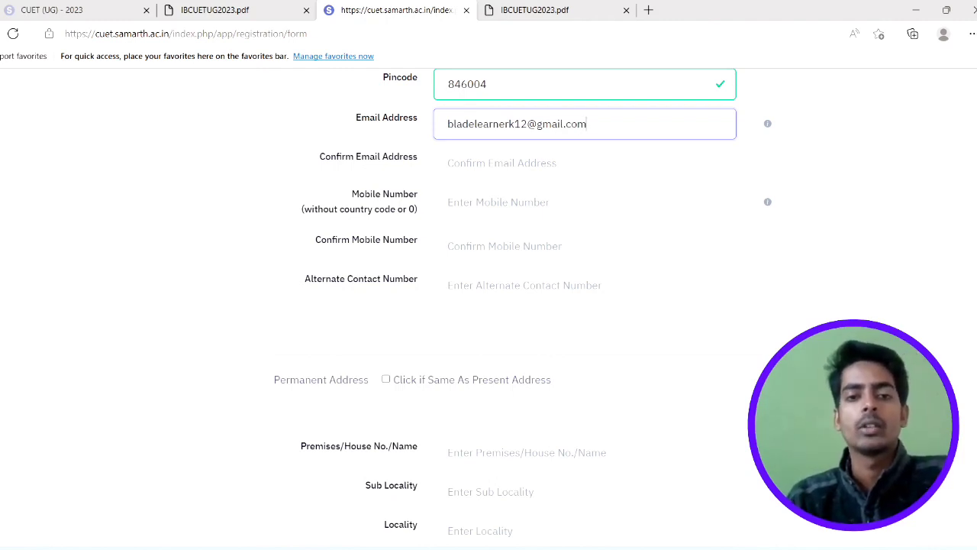
{"action": "left_click_drag", "start_coordinate": [452, 124], "coordinate": [586, 124]}
{"action": "left_click", "coordinate": [587, 123]}
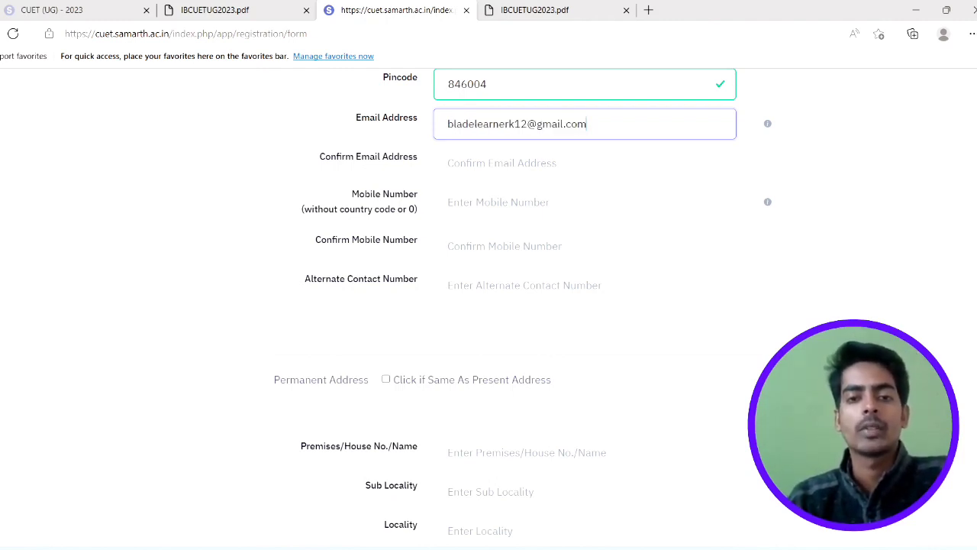
{"action": "key", "text": "Tab"}
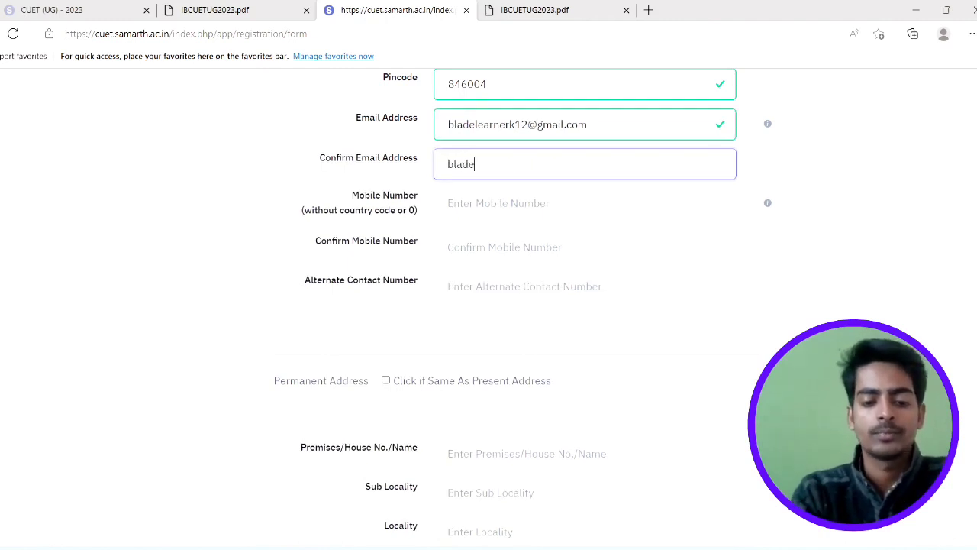
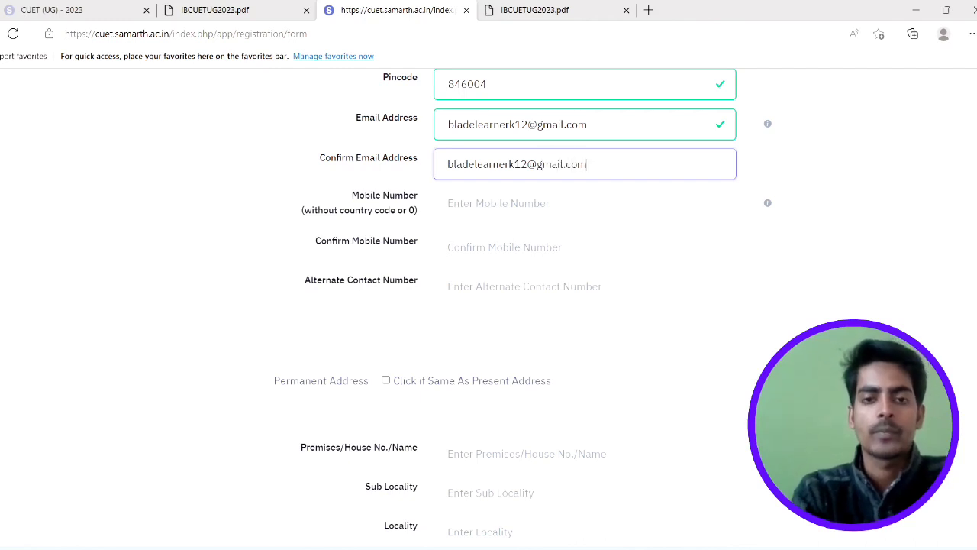
{"action": "left_click", "coordinate": [451, 204]}
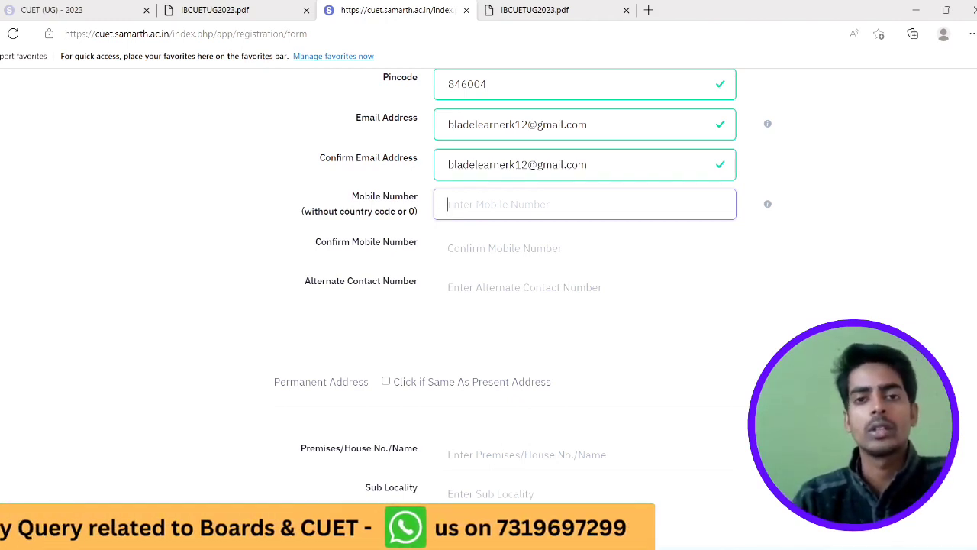
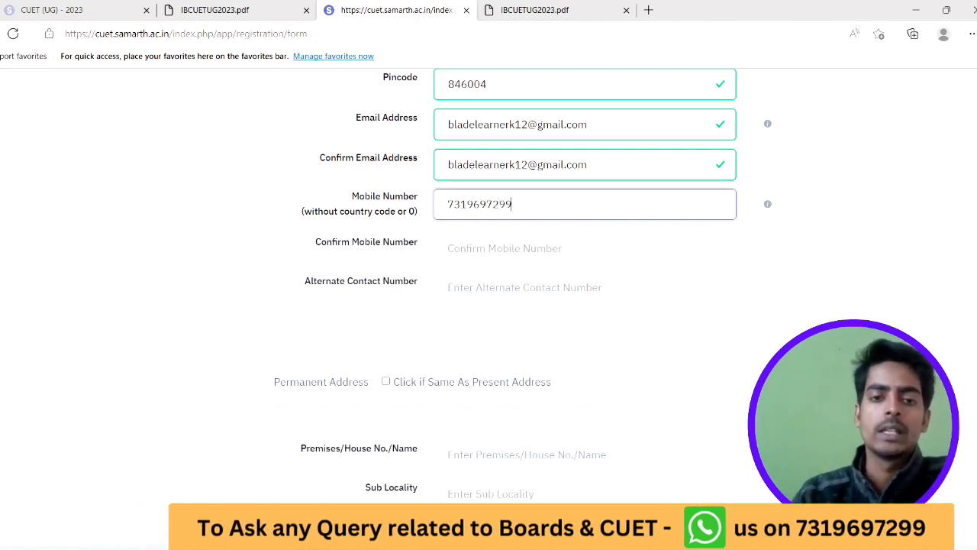
- Enter the mobile number in both mobile fields and skip Alternate Contact Number
{"action": "left_click", "coordinate": [585, 248]}
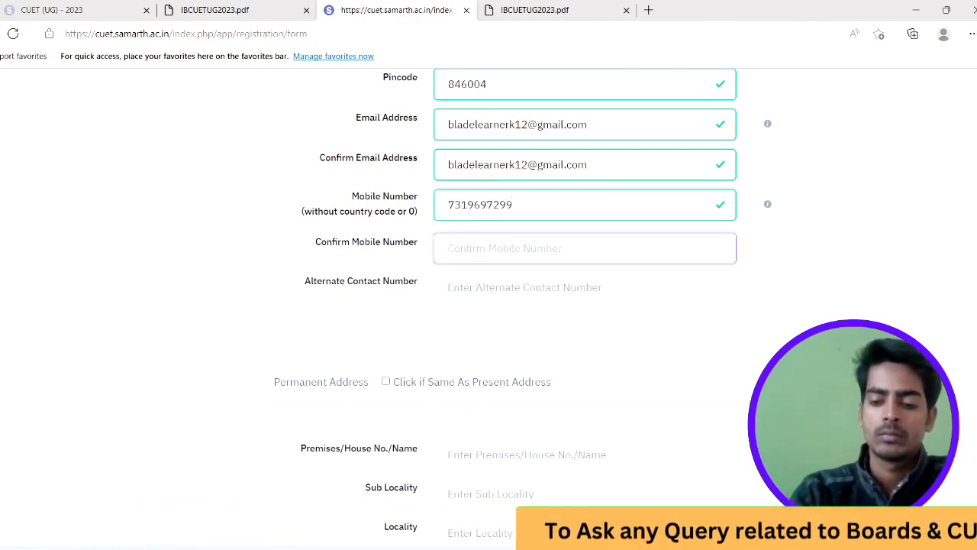
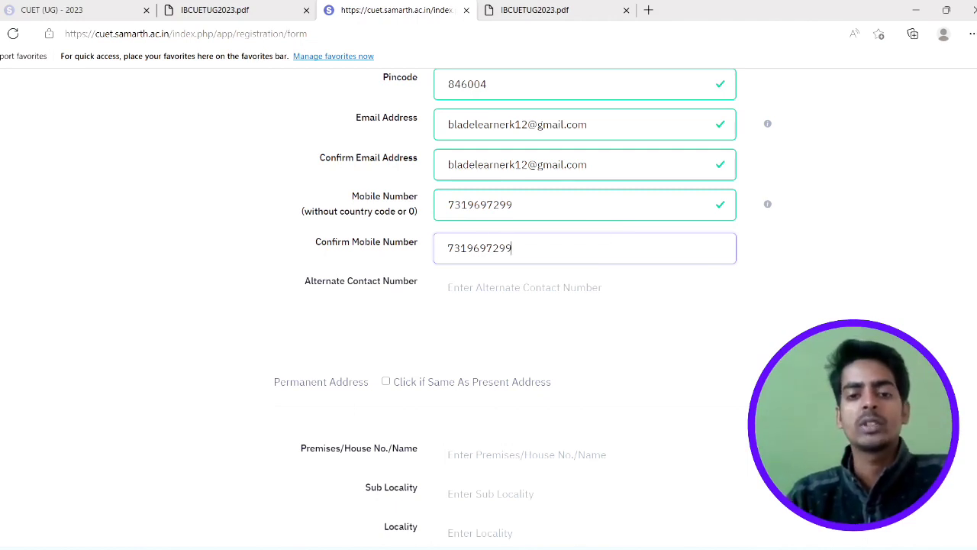
{"action": "key", "text": "Tab"}
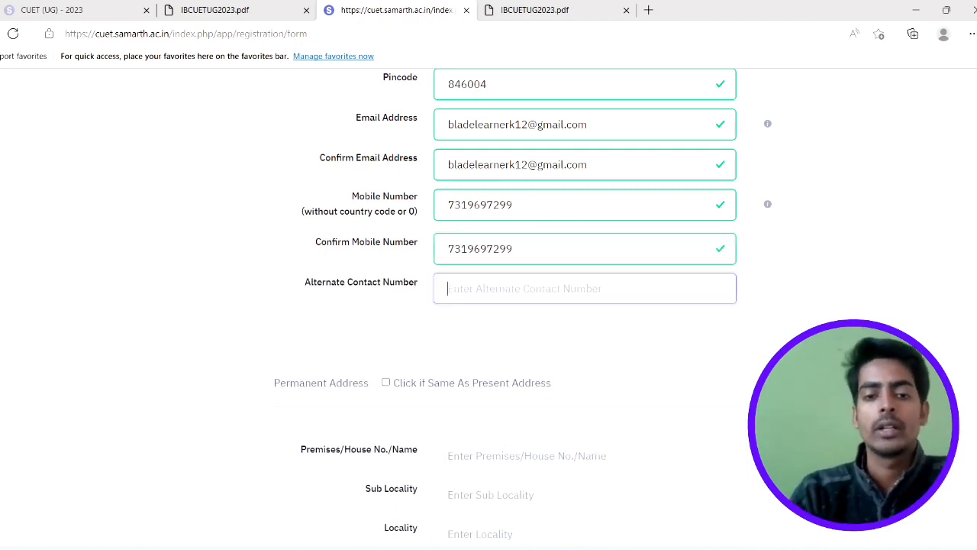
{"action": "key", "text": "Tab"}
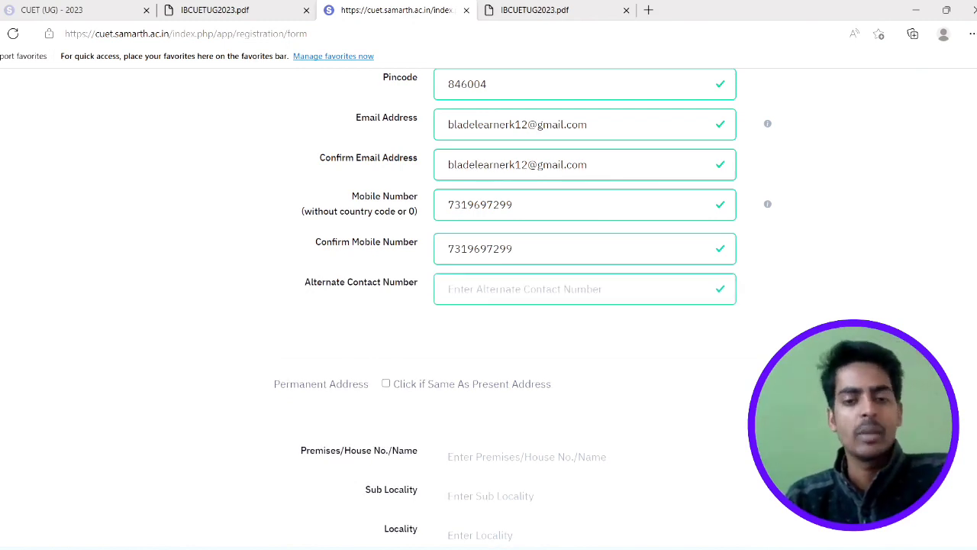
- Tick 'Click if Same As Present Address' so the permanent address copies the present address
{"action": "scroll", "coordinate": [489, 305], "scroll_direction": "down", "scroll_amount": 2}
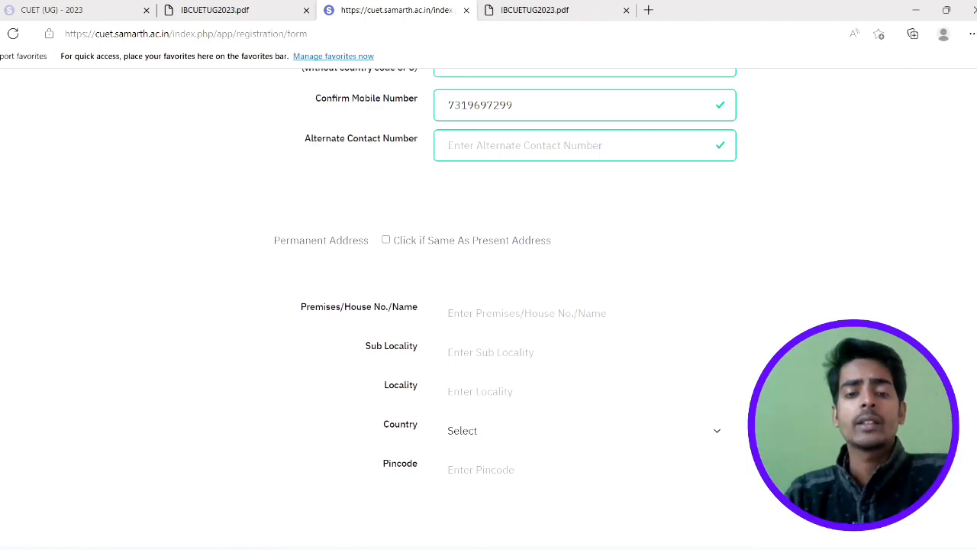
{"action": "scroll", "coordinate": [585, 305], "scroll_direction": "up", "scroll_amount": 7}
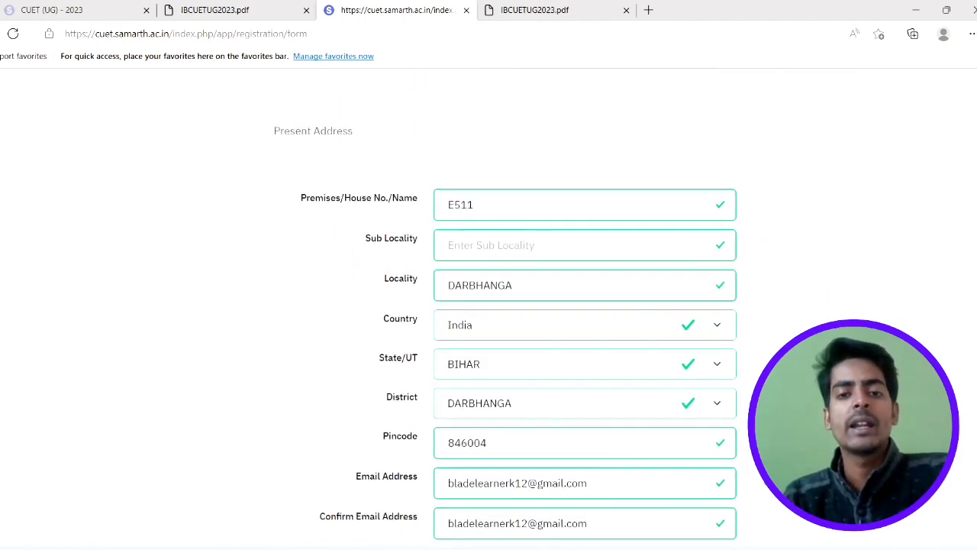
{"action": "scroll", "coordinate": [506, 305], "scroll_direction": "down", "scroll_amount": 6}
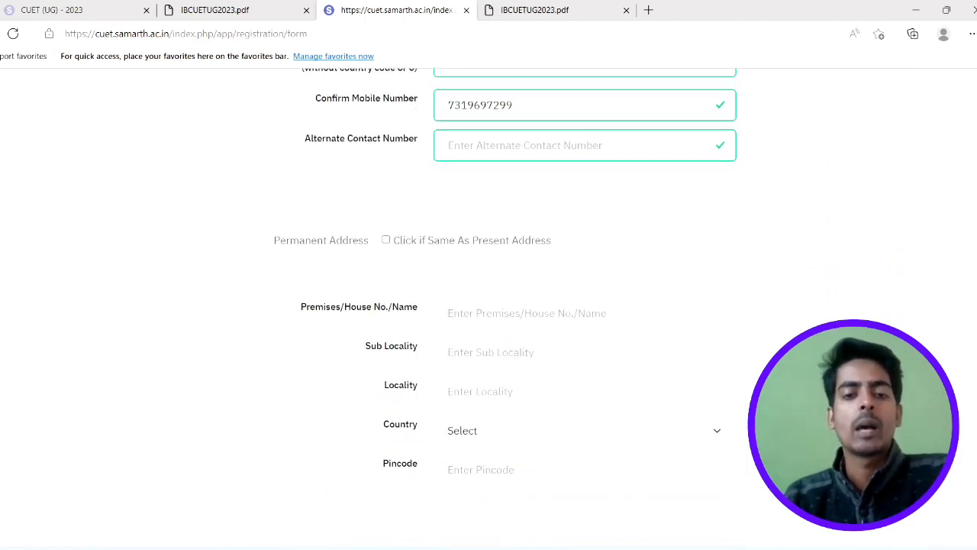
{"action": "left_click", "coordinate": [385, 240]}
{"action": "scroll", "coordinate": [488, 305], "scroll_direction": "down", "scroll_amount": 2}
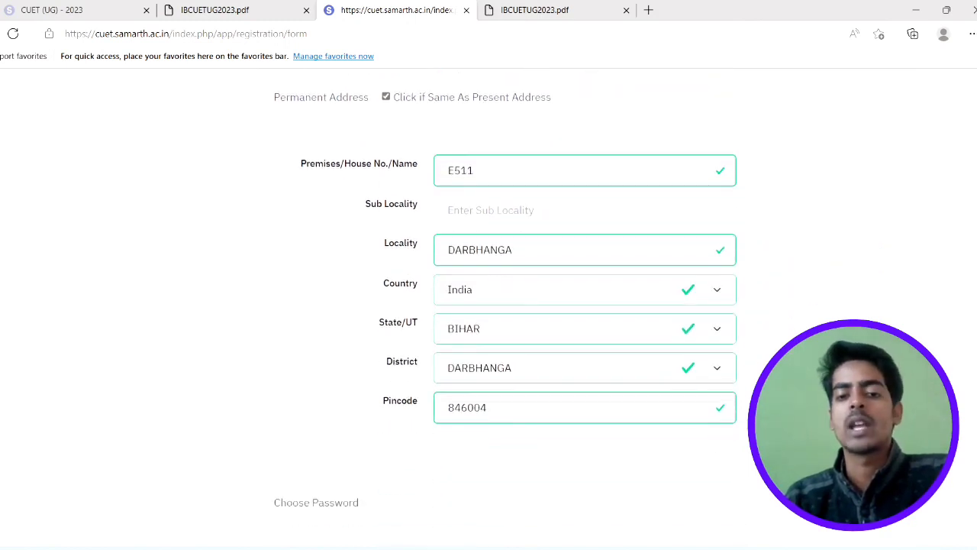
{"action": "scroll", "coordinate": [585, 306], "scroll_direction": "up", "scroll_amount": 1}
{"action": "key", "text": "space"}
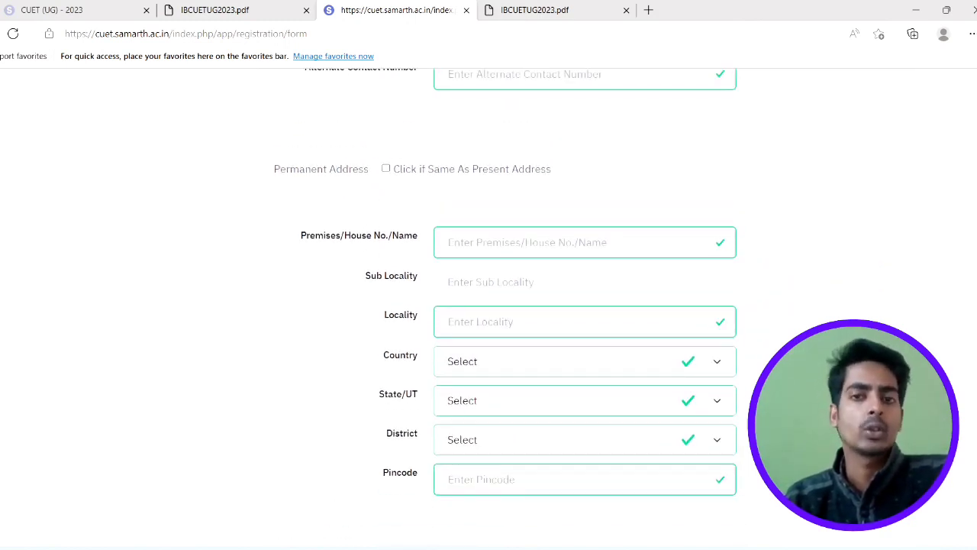
{"action": "scroll", "coordinate": [489, 305], "scroll_direction": "up", "scroll_amount": 3}
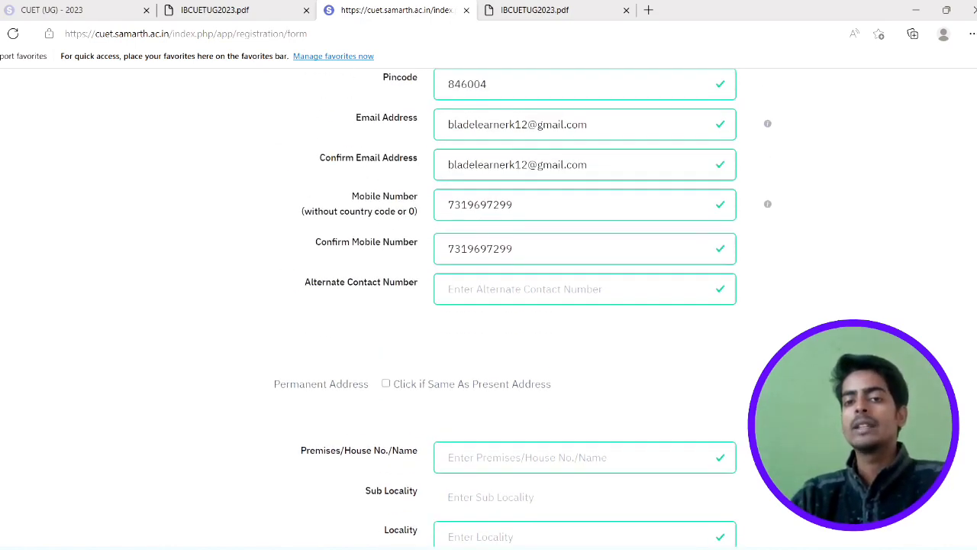
{"action": "scroll", "coordinate": [585, 306], "scroll_direction": "up", "scroll_amount": 4}
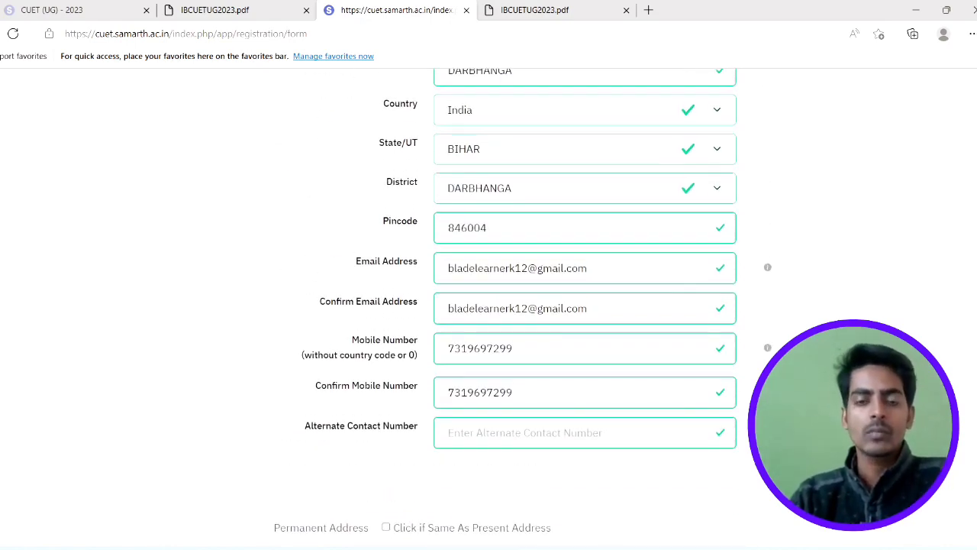
{"action": "scroll", "coordinate": [585, 305], "scroll_direction": "down", "scroll_amount": 7}
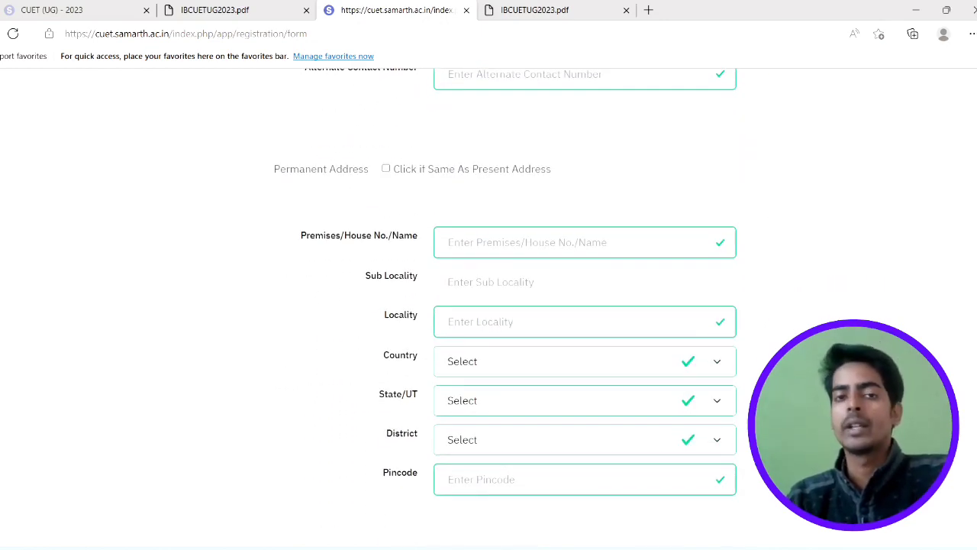
{"action": "scroll", "coordinate": [585, 306], "scroll_direction": "up", "scroll_amount": 4}
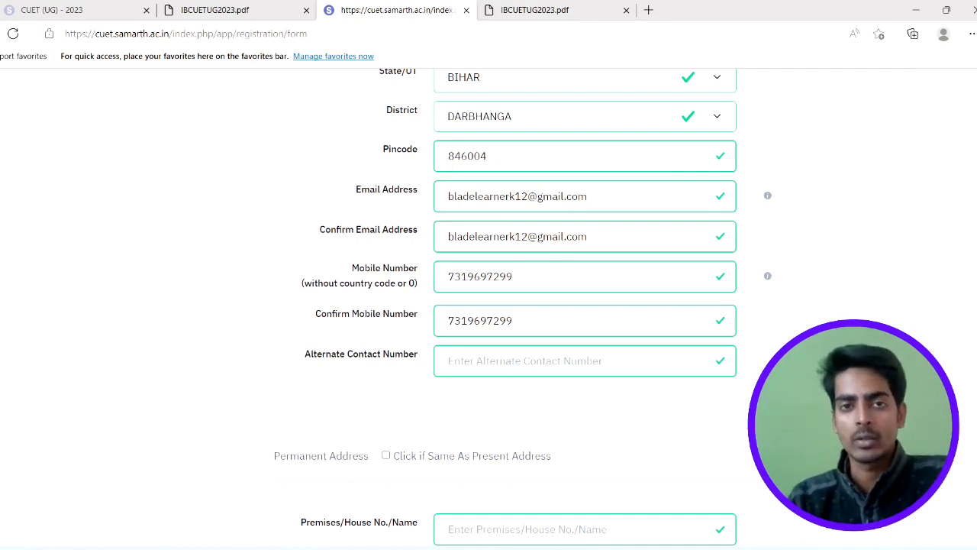
{"action": "scroll", "coordinate": [488, 305], "scroll_direction": "down", "scroll_amount": 2}
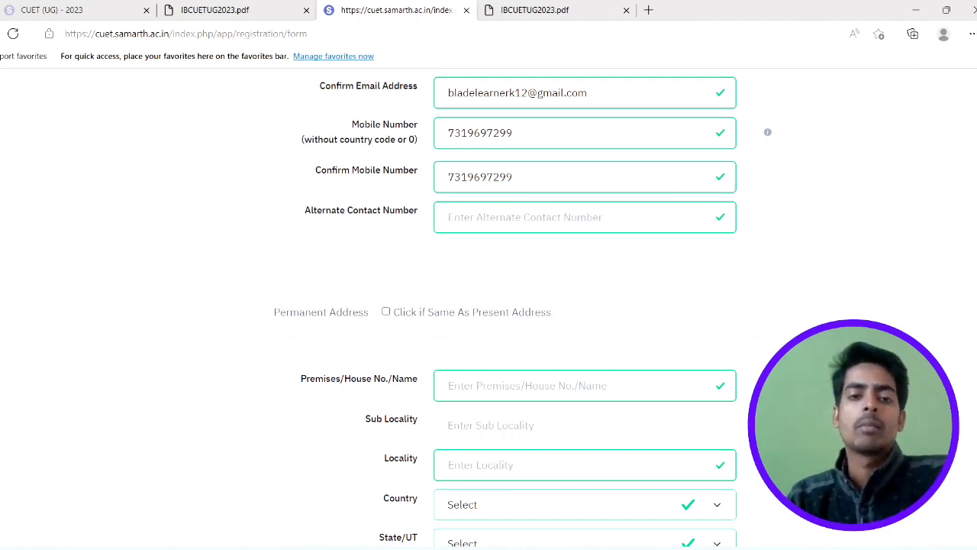
{"action": "key", "text": "space"}
{"action": "scroll", "coordinate": [506, 302], "scroll_direction": "down", "scroll_amount": 4}
{"action": "scroll", "coordinate": [507, 302], "scroll_direction": "up", "scroll_amount": 1}
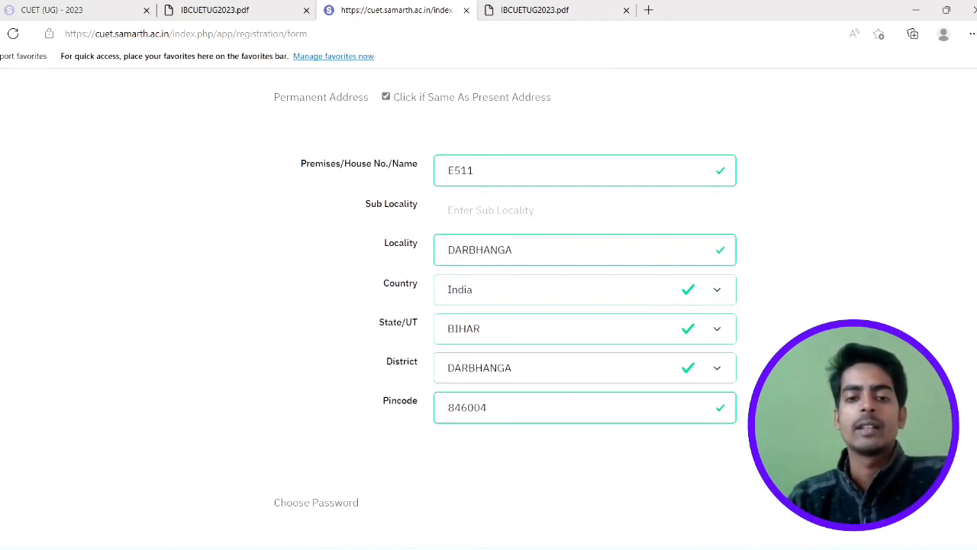
- Highlight the password rules on length, upper and lower case letters and numbers
{"action": "scroll", "coordinate": [506, 302], "scroll_direction": "down", "scroll_amount": 5}
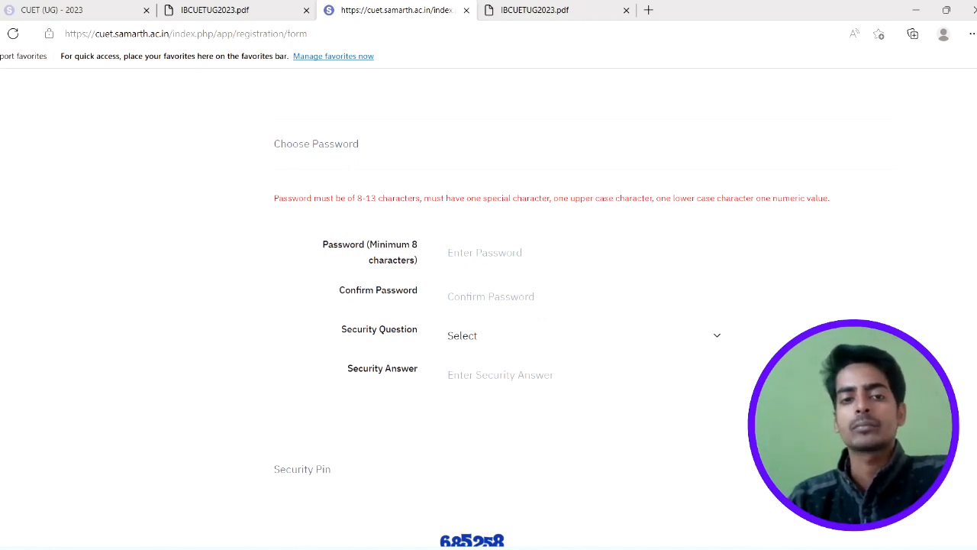
{"action": "left_click_drag", "start_coordinate": [357, 198], "coordinate": [542, 197]}
{"action": "left_click", "coordinate": [542, 198]}
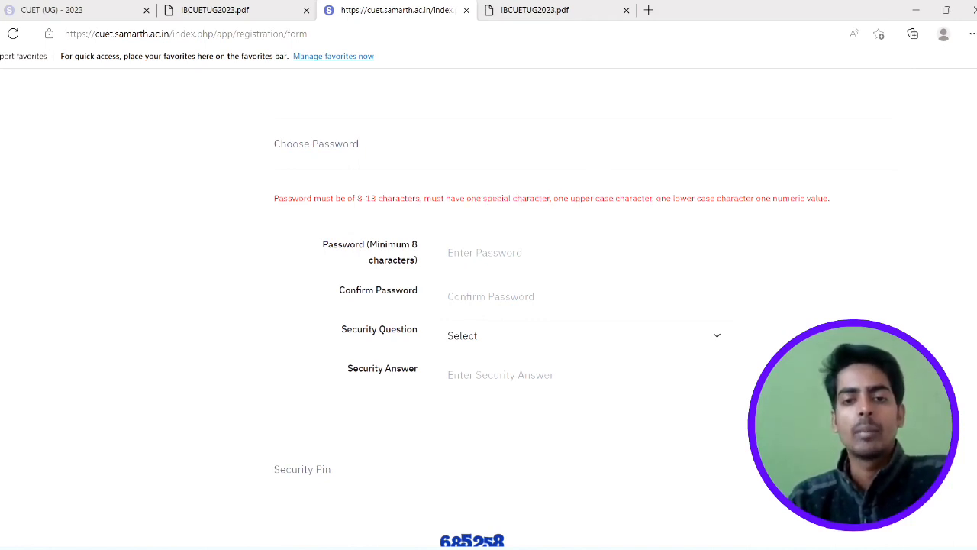
{"action": "left_click_drag", "start_coordinate": [554, 198], "coordinate": [830, 198]}
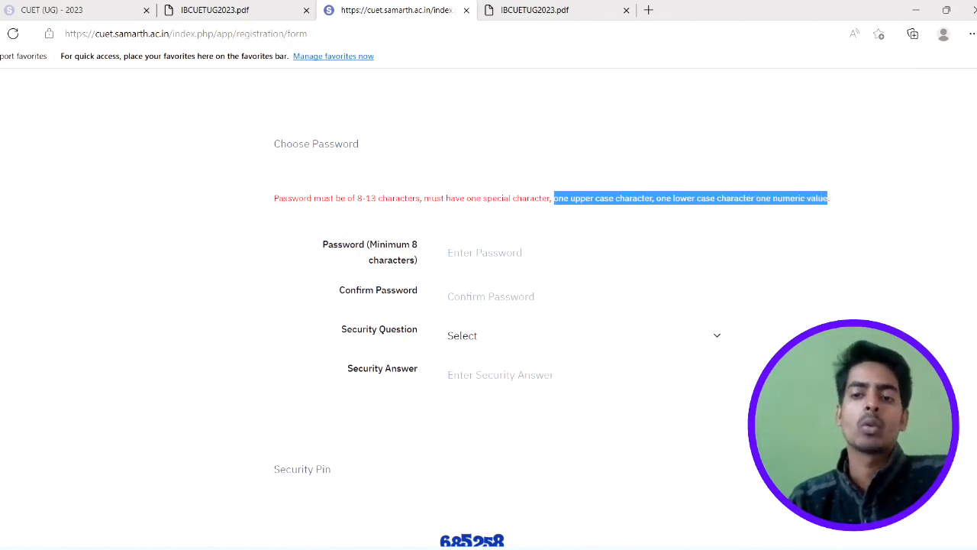
- Type the account password, reveal it to check, and retype it in Confirm Password
{"action": "left_click", "coordinate": [584, 252]}
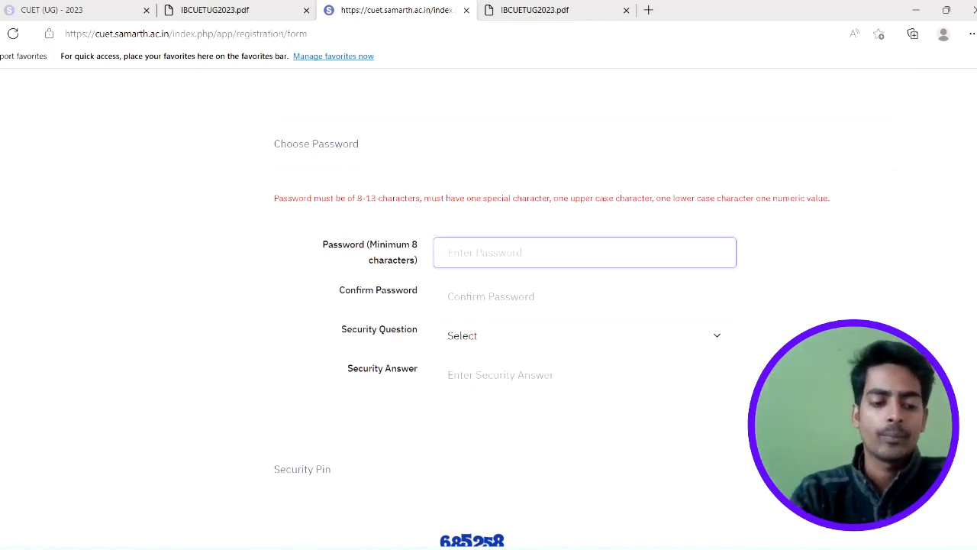
{"action": "type", "text": "•"}
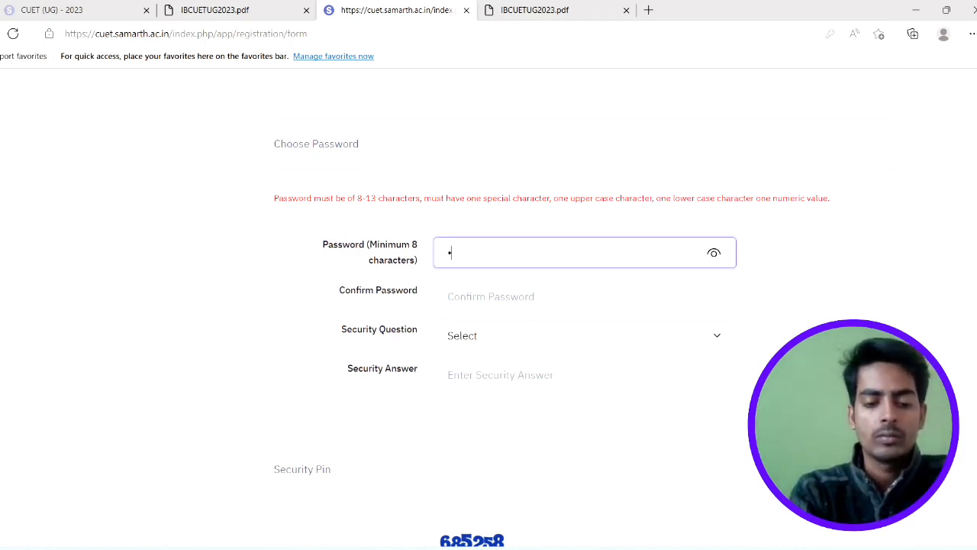
{"action": "type", "text": "••••"}
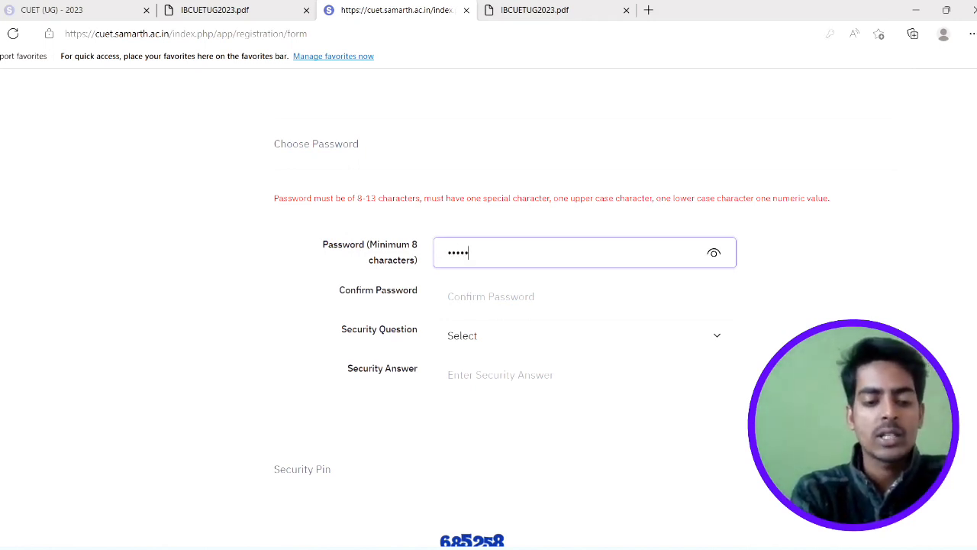
{"action": "type", "text": "•"}
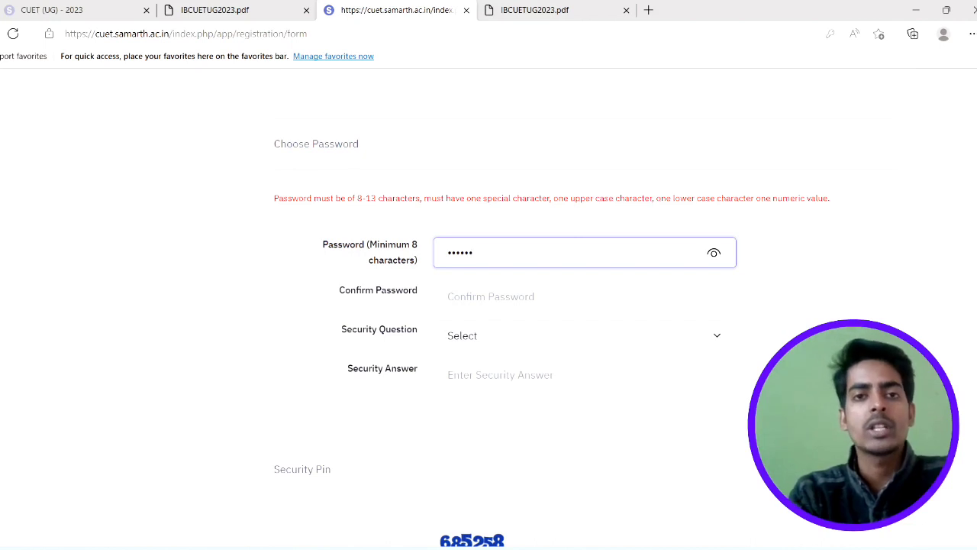
{"action": "type", "text": "•••"}
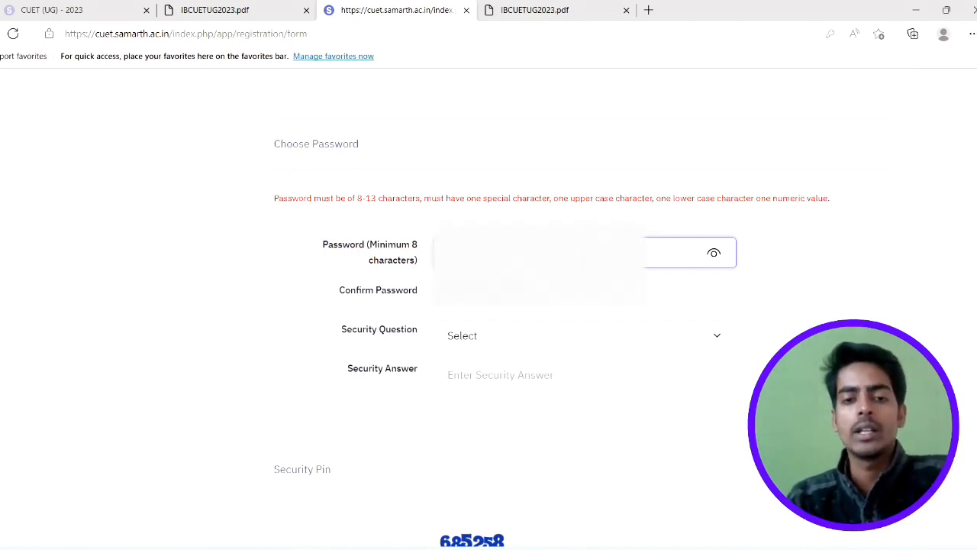
{"action": "left_click", "coordinate": [714, 253]}
{"action": "left_click", "coordinate": [584, 297]}
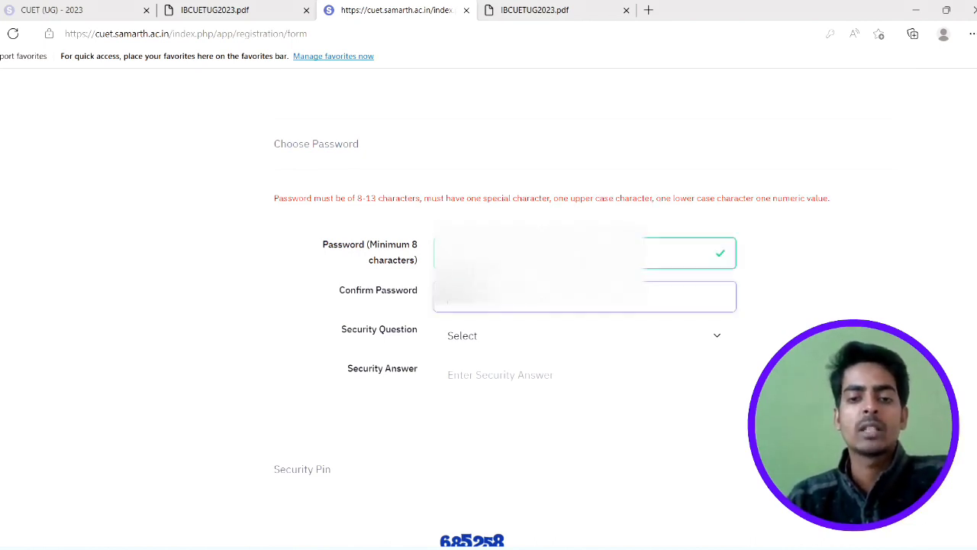
{"action": "type", "text": "•••••••••"}
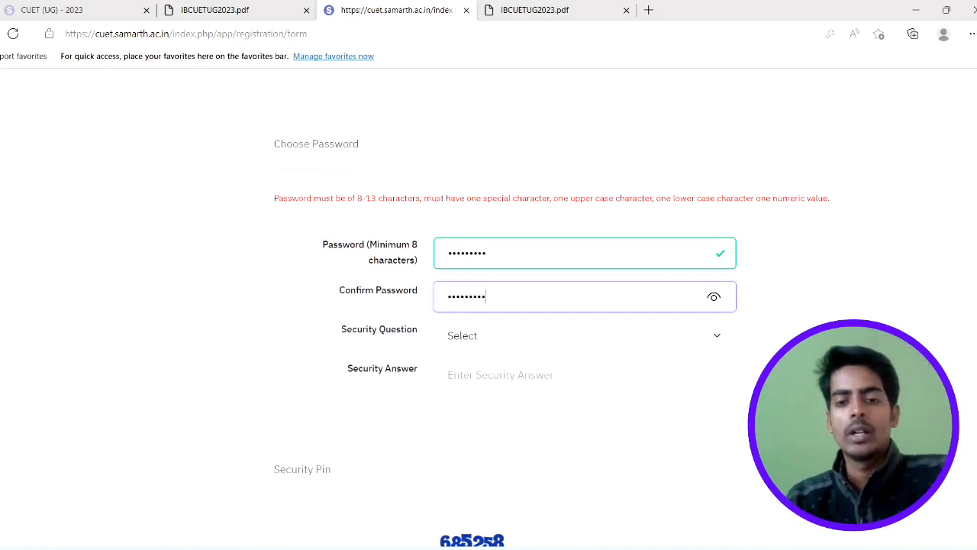
- Choose 'Which is your favourite book ?' as the security question and enter its answer
{"action": "scroll", "coordinate": [506, 270], "scroll_direction": "down", "scroll_amount": 2}
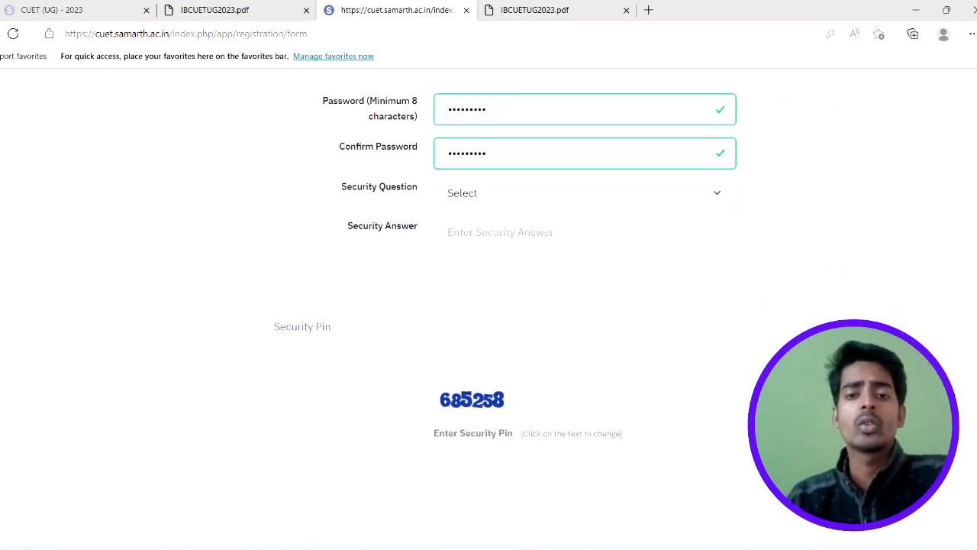
{"action": "left_click", "coordinate": [585, 193]}
{"action": "left_click", "coordinate": [585, 193]}
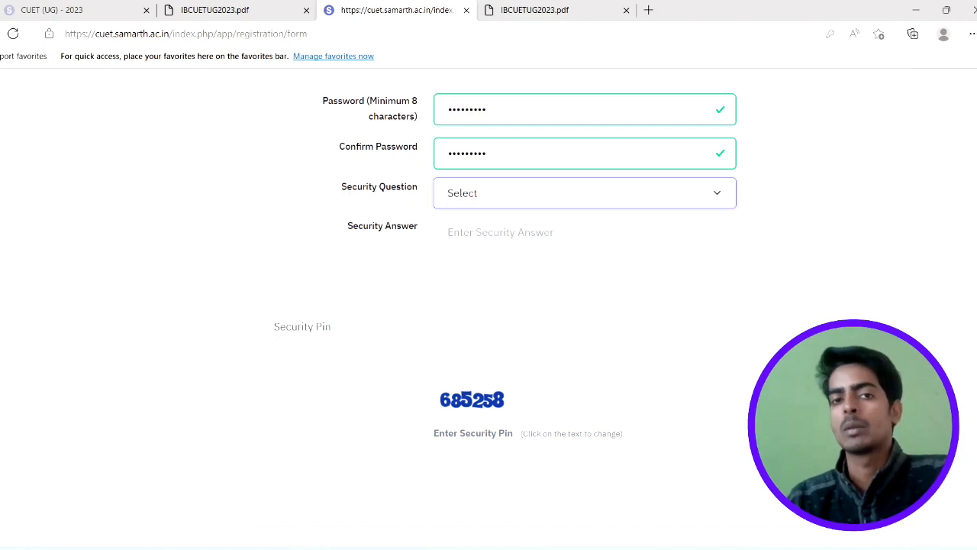
{"action": "left_click", "coordinate": [584, 193]}
{"action": "left_click", "coordinate": [519, 233]}
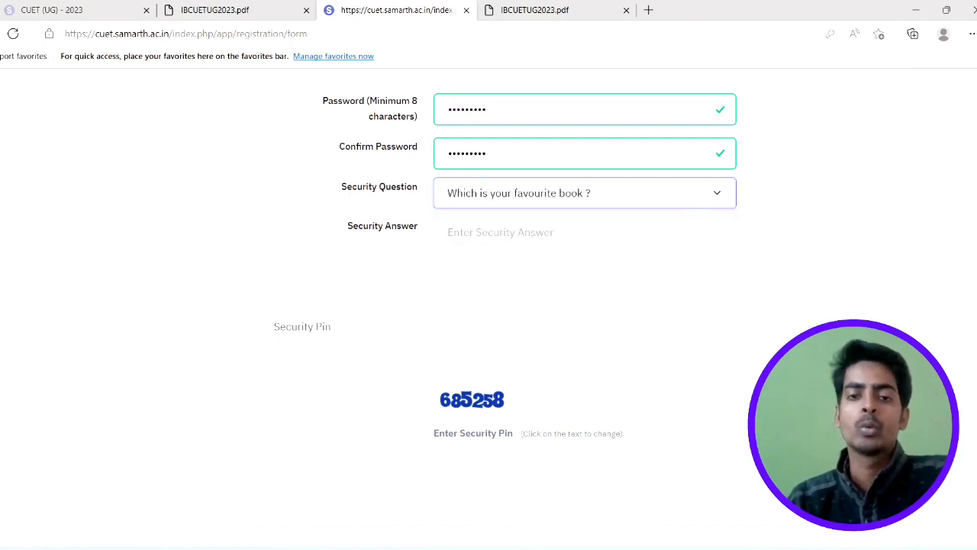
{"action": "left_click", "coordinate": [584, 233]}
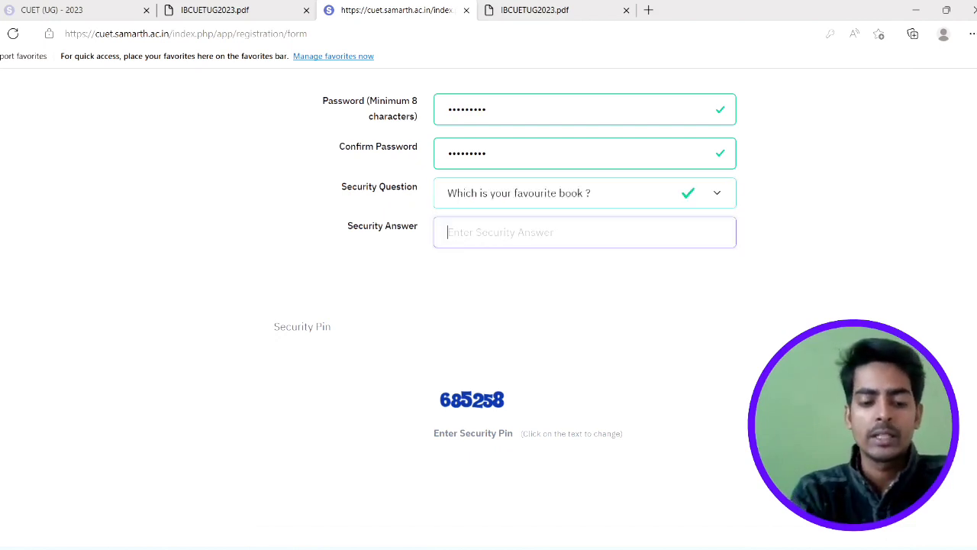
{"action": "type", "text": "•••••••••"}
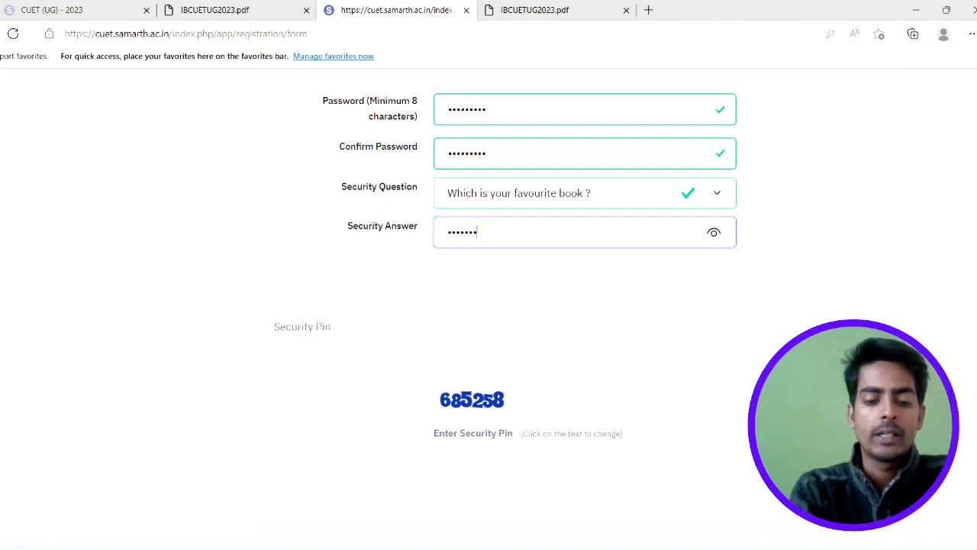
{"action": "type", "text": "•••••••"}
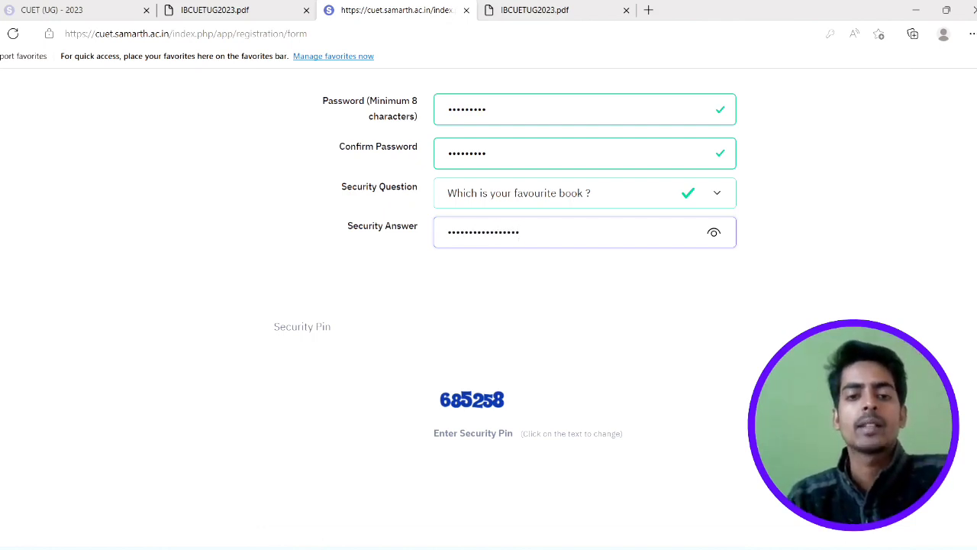
- Refresh the security pin, enter the displayed pin and submit the form for review
{"action": "scroll", "coordinate": [489, 305], "scroll_direction": "down", "scroll_amount": 1}
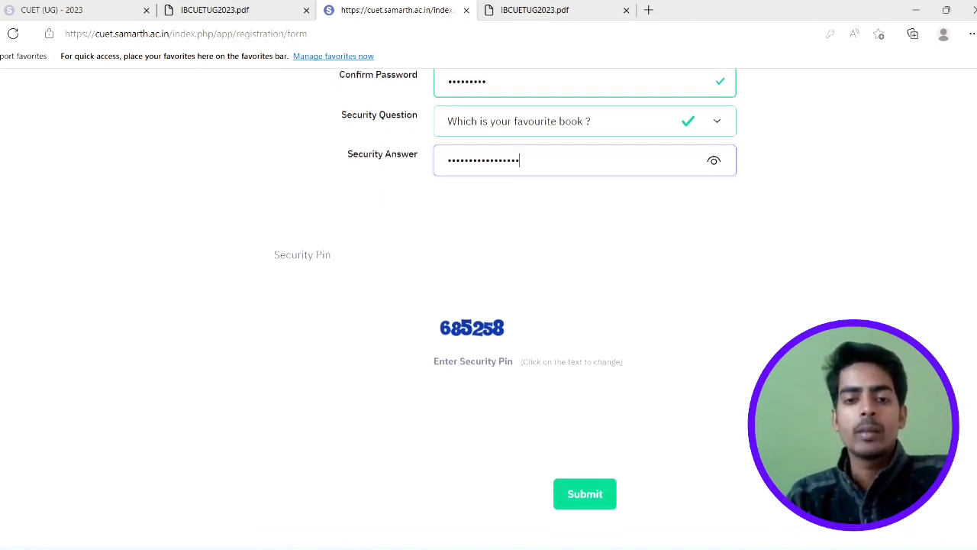
{"action": "scroll", "coordinate": [489, 305], "scroll_direction": "down", "scroll_amount": 2}
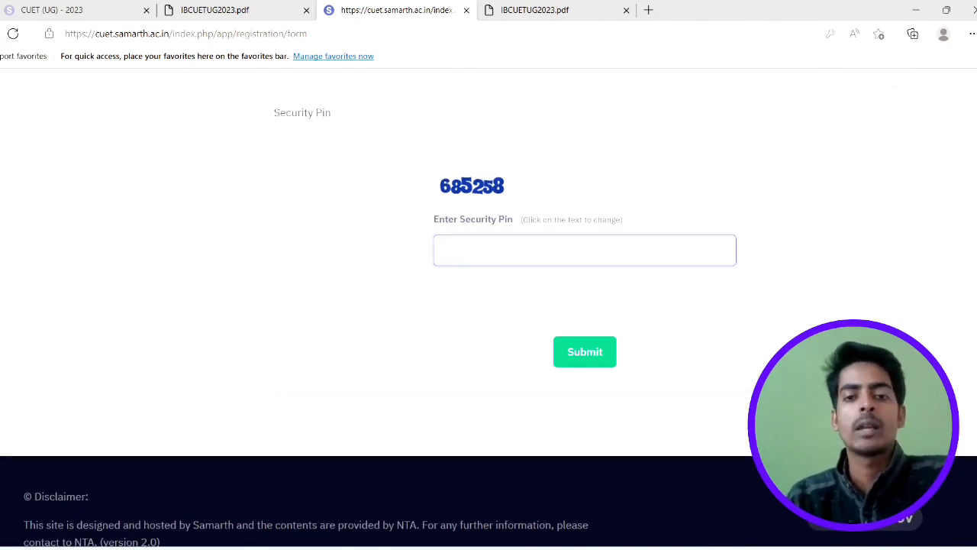
{"action": "key", "text": "Return"}
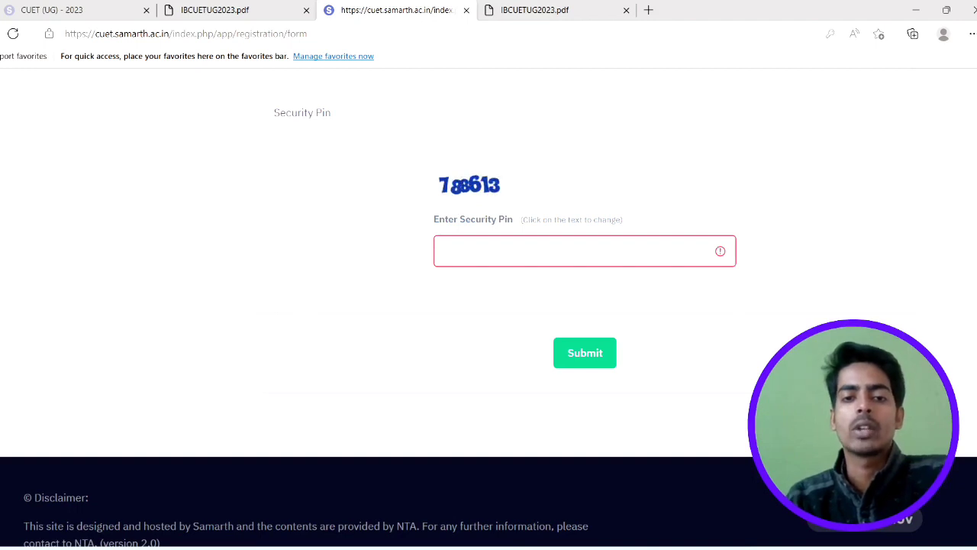
{"action": "key", "text": "Return"}
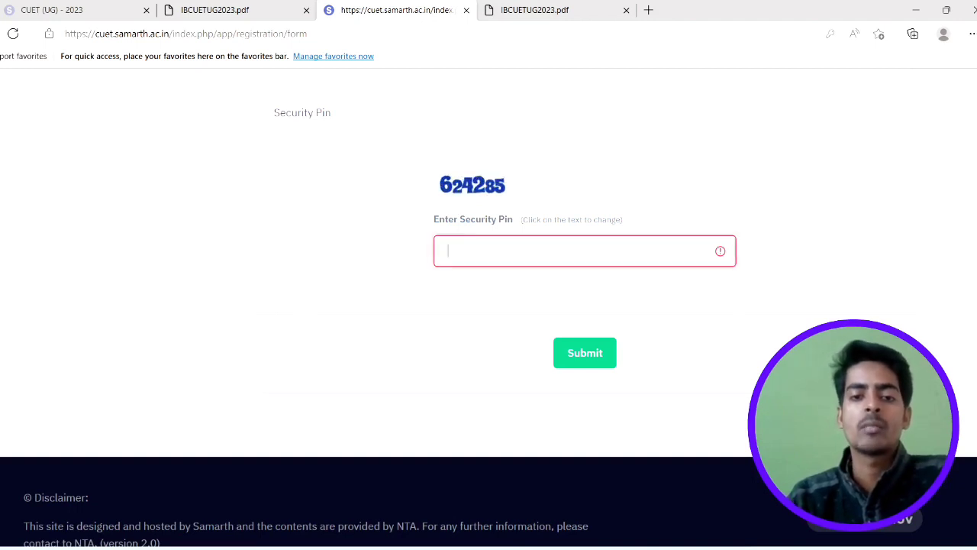
{"action": "type", "text": "624285"}
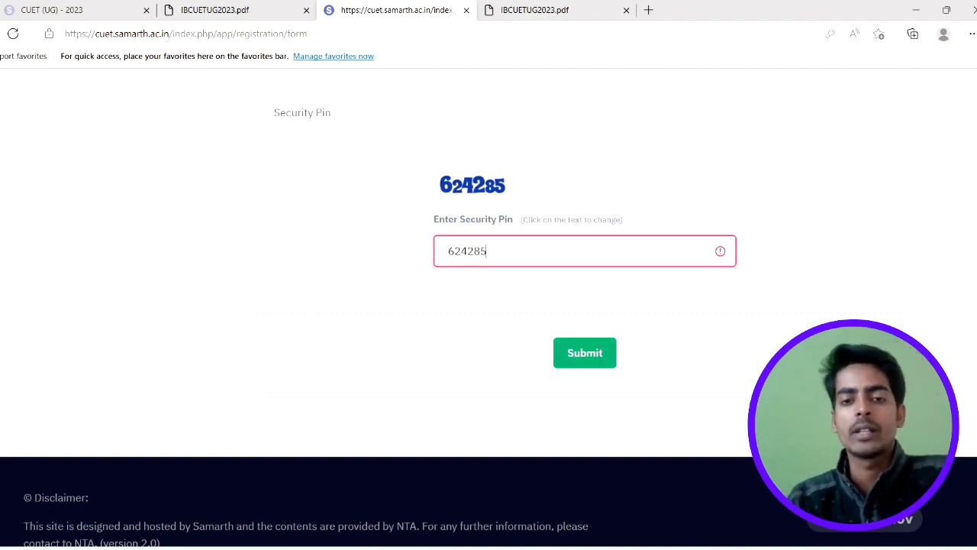
{"action": "key", "text": "Return"}
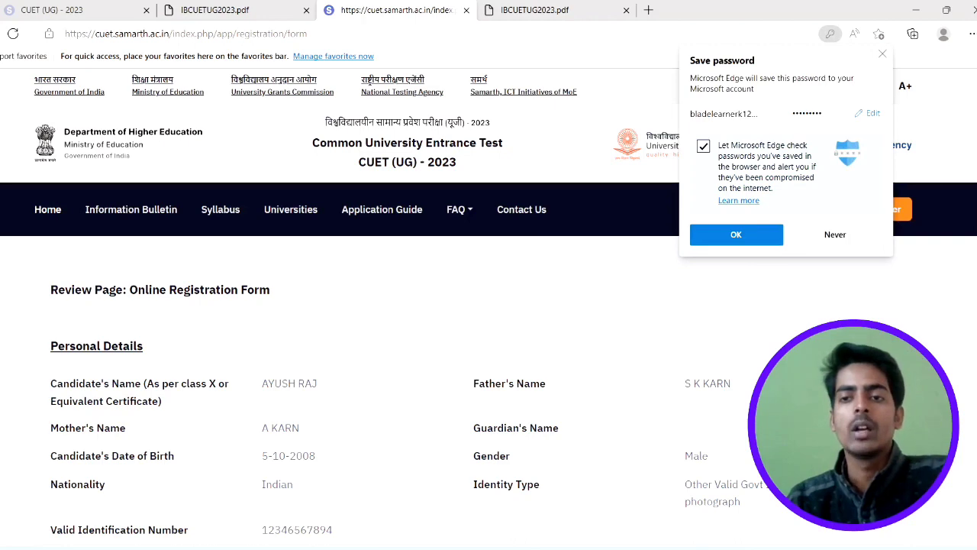
{"action": "scroll", "coordinate": [489, 305], "scroll_direction": "down", "scroll_amount": 2}
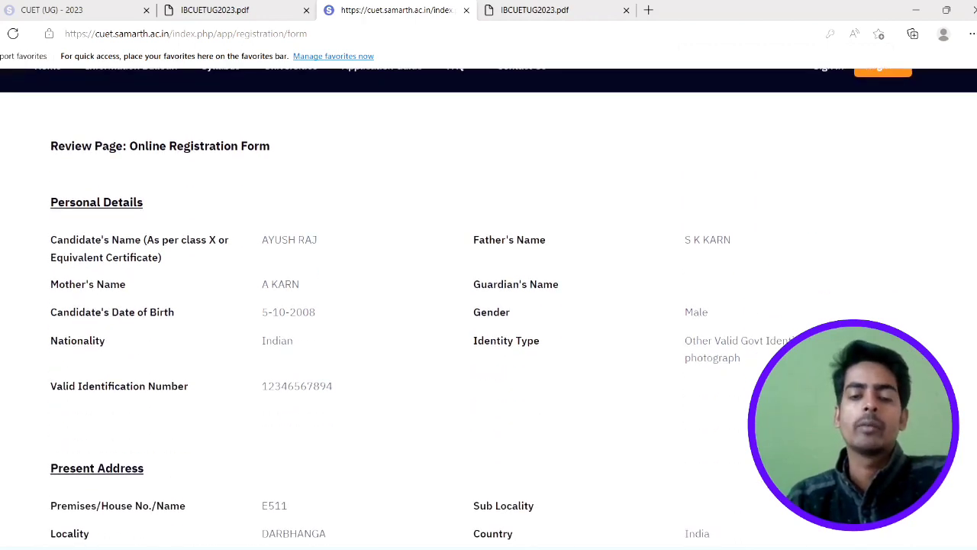
{"action": "scroll", "coordinate": [488, 305], "scroll_direction": "down", "scroll_amount": 1}
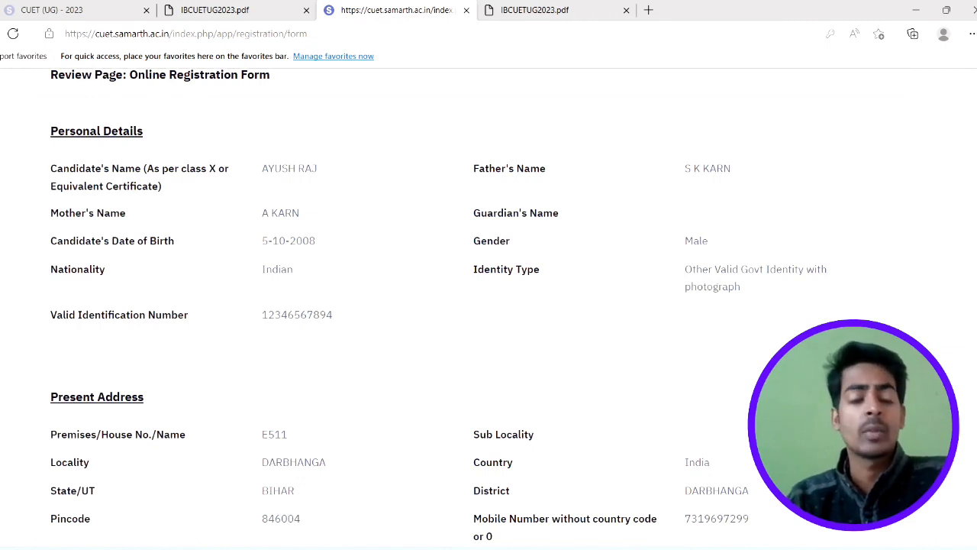
{"action": "left_click_drag", "start_coordinate": [50, 168], "coordinate": [317, 169]}
{"action": "left_click_drag", "start_coordinate": [685, 168], "coordinate": [731, 168]}
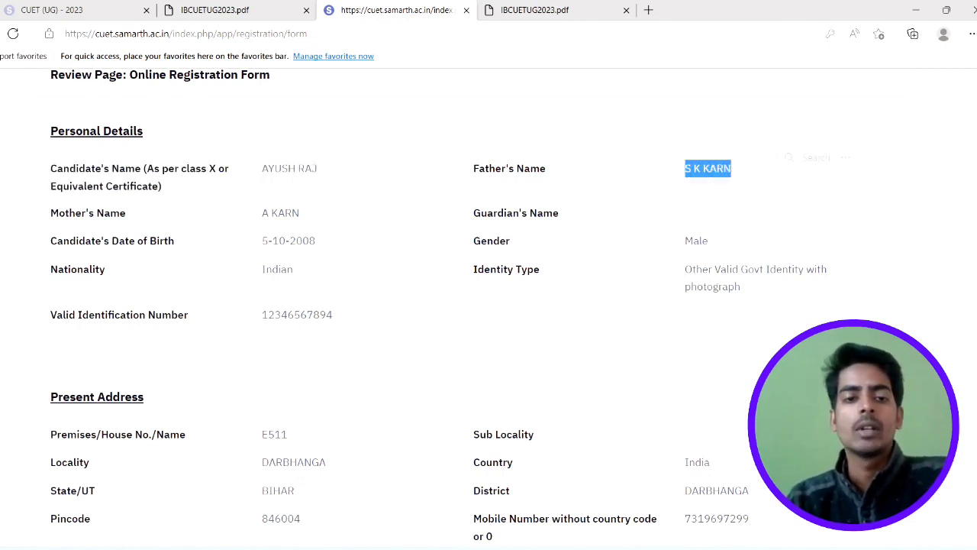
{"action": "left_click_drag", "start_coordinate": [103, 213], "coordinate": [110, 213]}
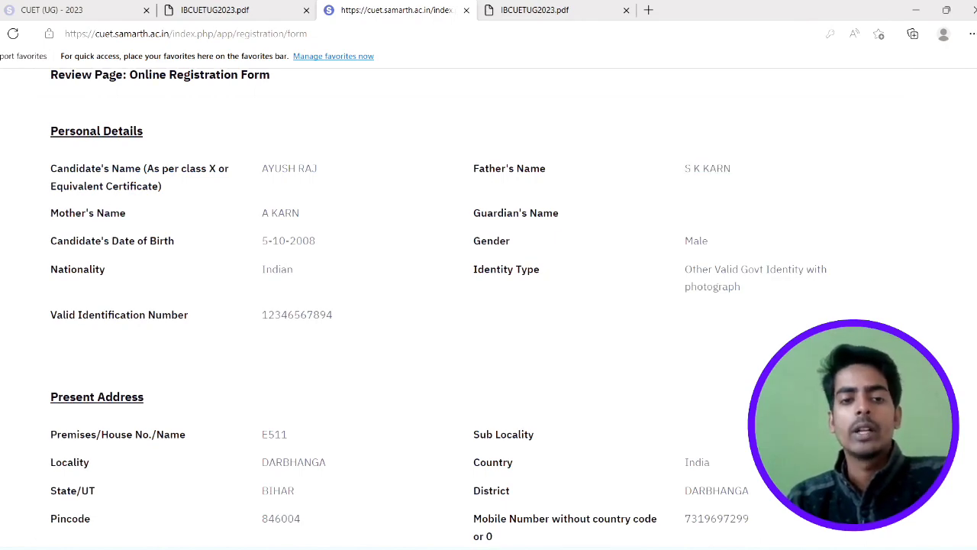
{"action": "left_click_drag", "start_coordinate": [262, 241], "coordinate": [315, 241]}
{"action": "left_click", "coordinate": [315, 240]}
{"action": "scroll", "coordinate": [488, 305], "scroll_direction": "down", "scroll_amount": 5}
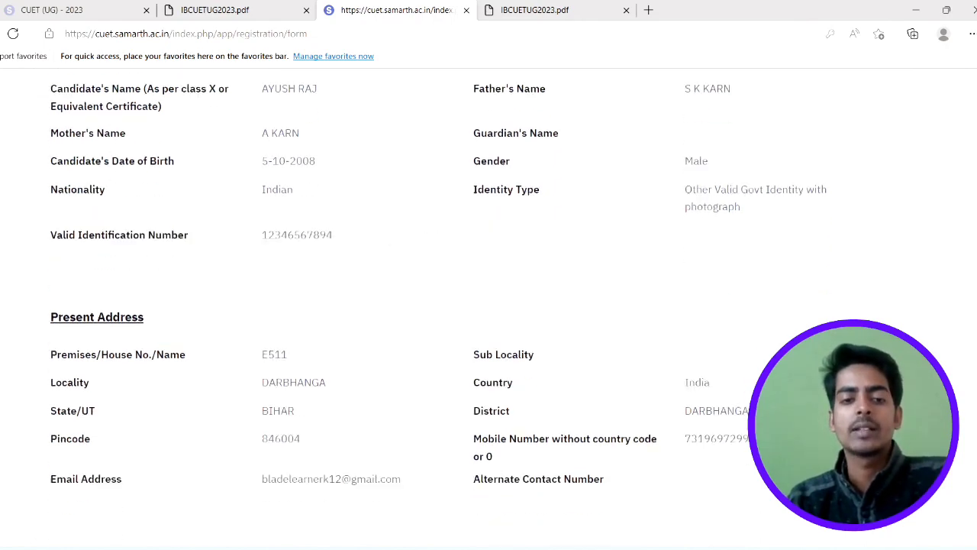
{"action": "scroll", "coordinate": [489, 305], "scroll_direction": "down", "scroll_amount": 3}
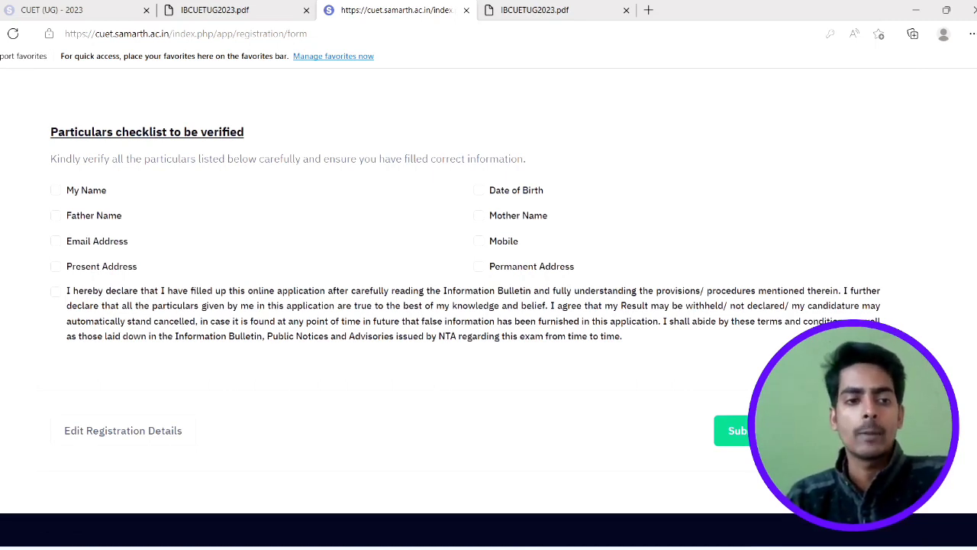
- Tick all eight particulars: name, date of birth, parents' names, email, mobile and both addresses
{"action": "scroll", "coordinate": [489, 306], "scroll_direction": "up", "scroll_amount": 12}
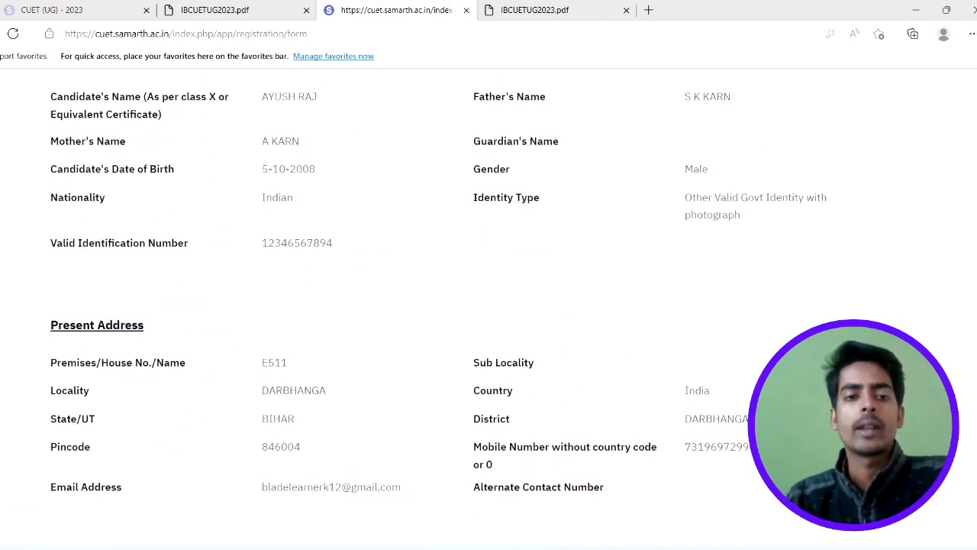
{"action": "scroll", "coordinate": [489, 306], "scroll_direction": "down", "scroll_amount": 6}
{"action": "scroll", "coordinate": [488, 305], "scroll_direction": "down", "scroll_amount": 5}
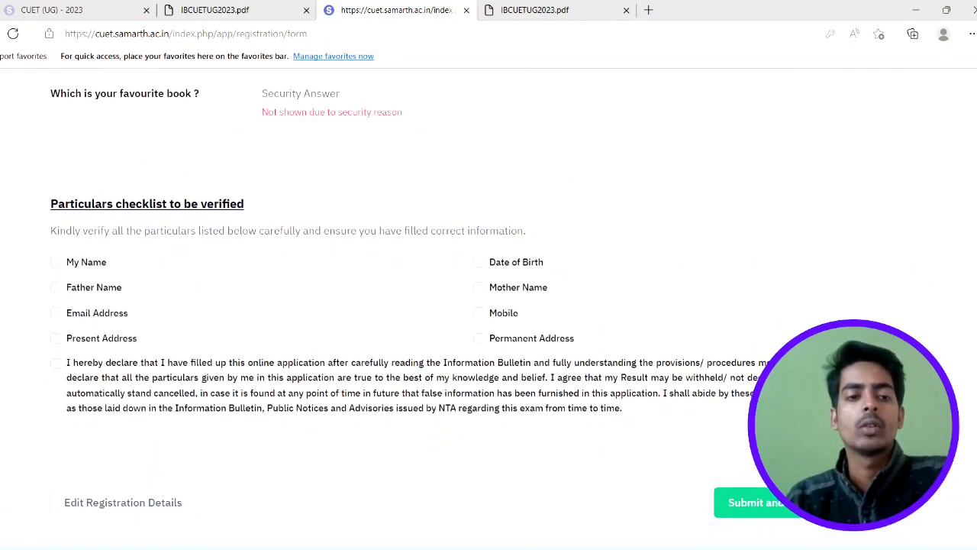
{"action": "left_click", "coordinate": [56, 262]}
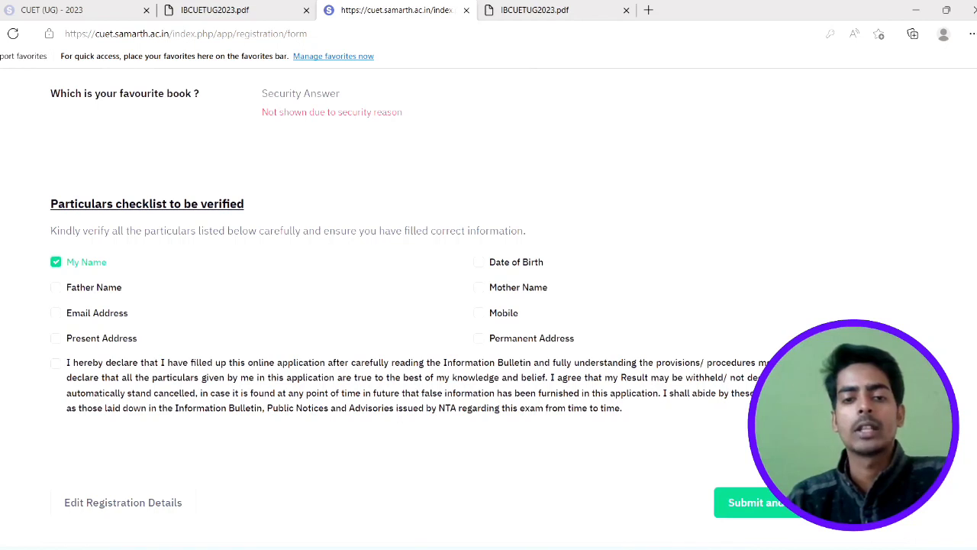
{"action": "left_click", "coordinate": [479, 262]}
{"action": "left_click", "coordinate": [56, 287]}
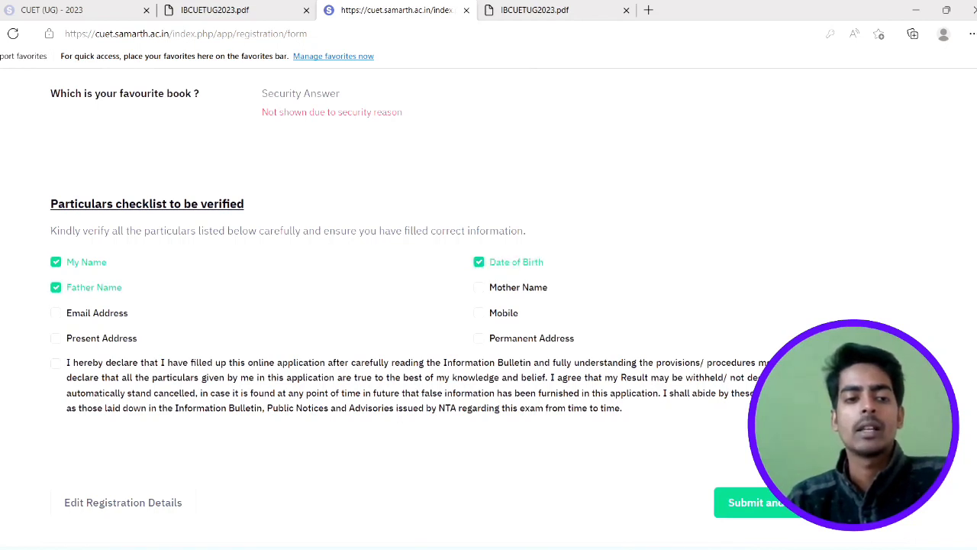
{"action": "left_click", "coordinate": [56, 313]}
{"action": "left_click", "coordinate": [56, 338]}
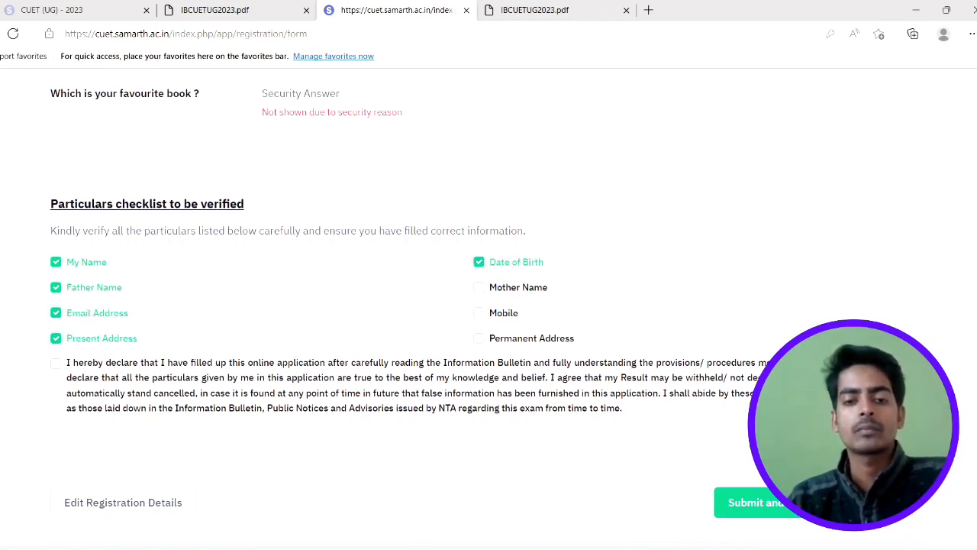
{"action": "left_click", "coordinate": [479, 338]}
{"action": "left_click", "coordinate": [479, 313]}
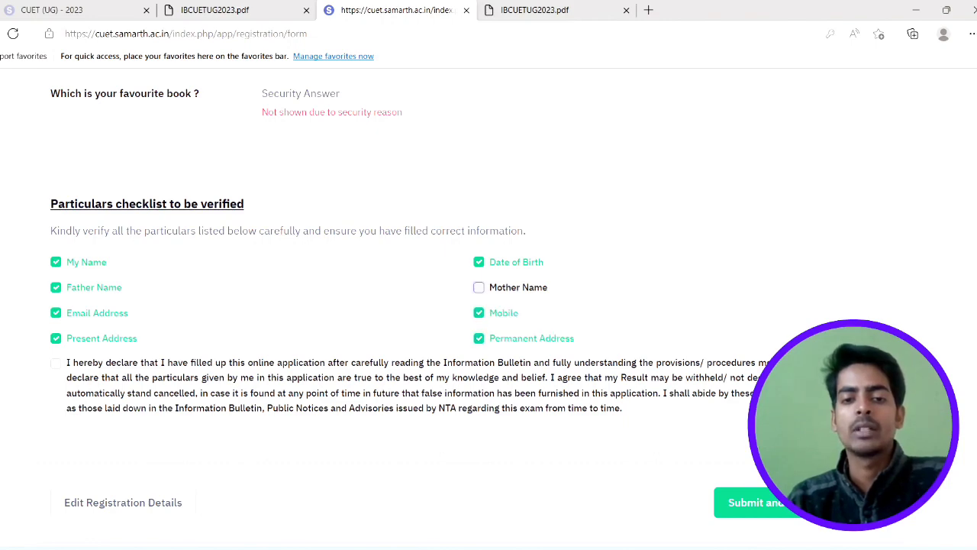
{"action": "left_click", "coordinate": [479, 287]}
- Recheck the review page and tick the declaration statement
{"action": "scroll", "coordinate": [488, 305], "scroll_direction": "up", "scroll_amount": 4}
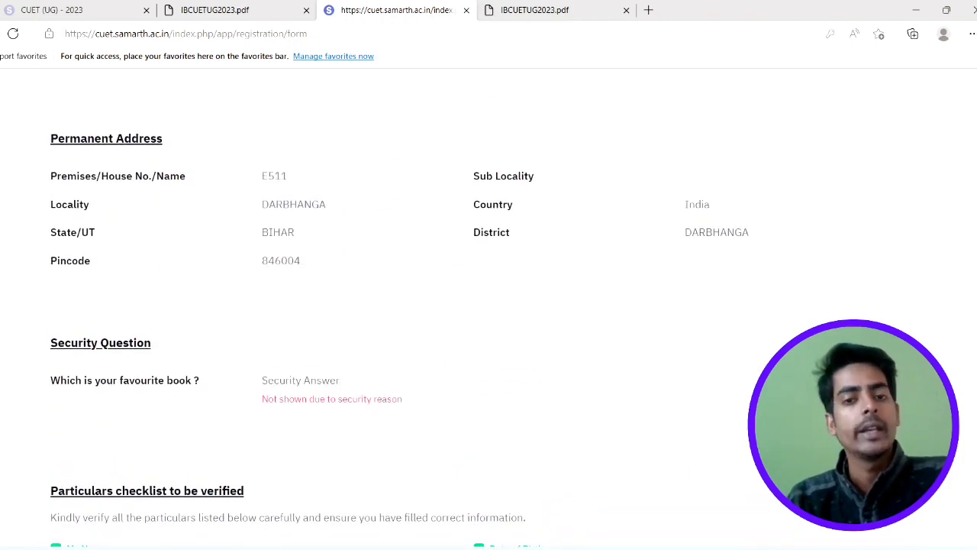
{"action": "scroll", "coordinate": [488, 305], "scroll_direction": "up", "scroll_amount": 4}
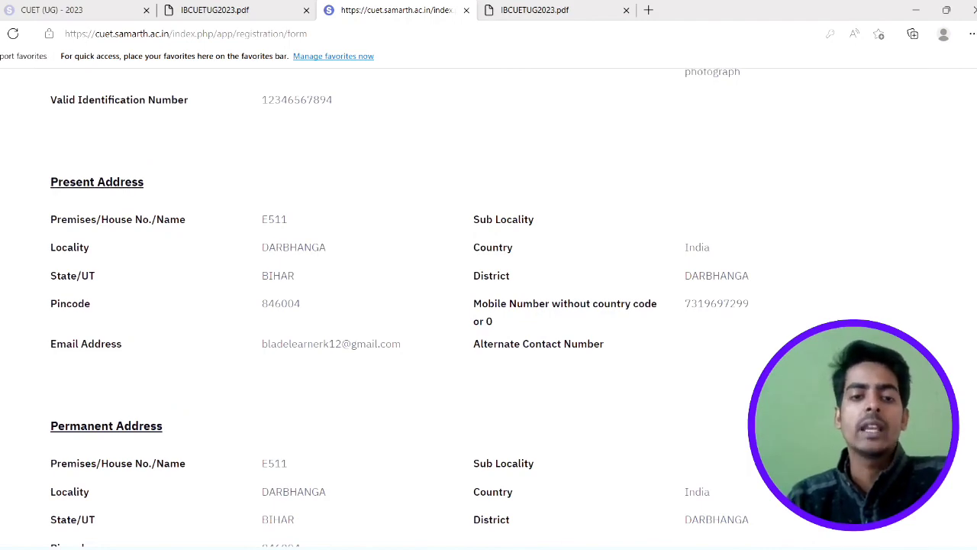
{"action": "scroll", "coordinate": [489, 306], "scroll_direction": "down", "scroll_amount": 9}
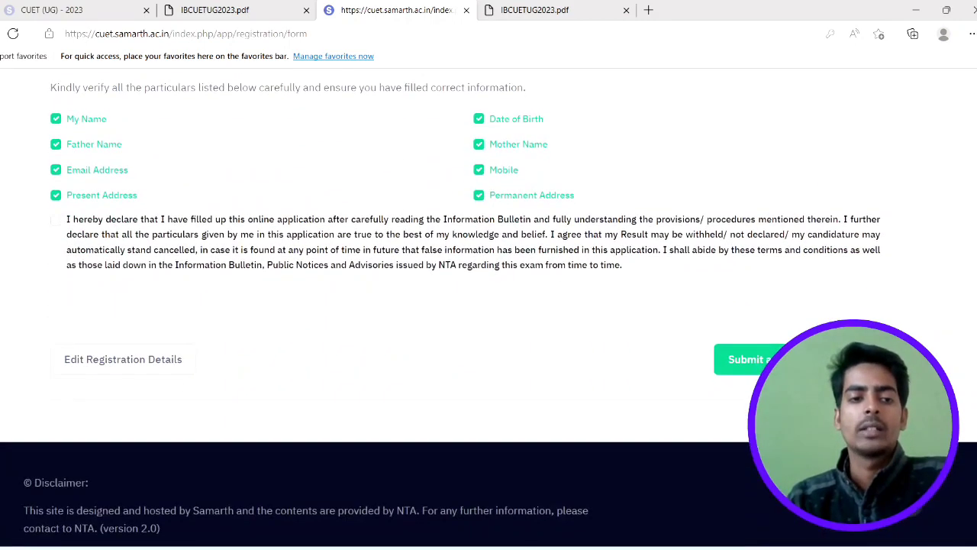
{"action": "left_click", "coordinate": [56, 219]}
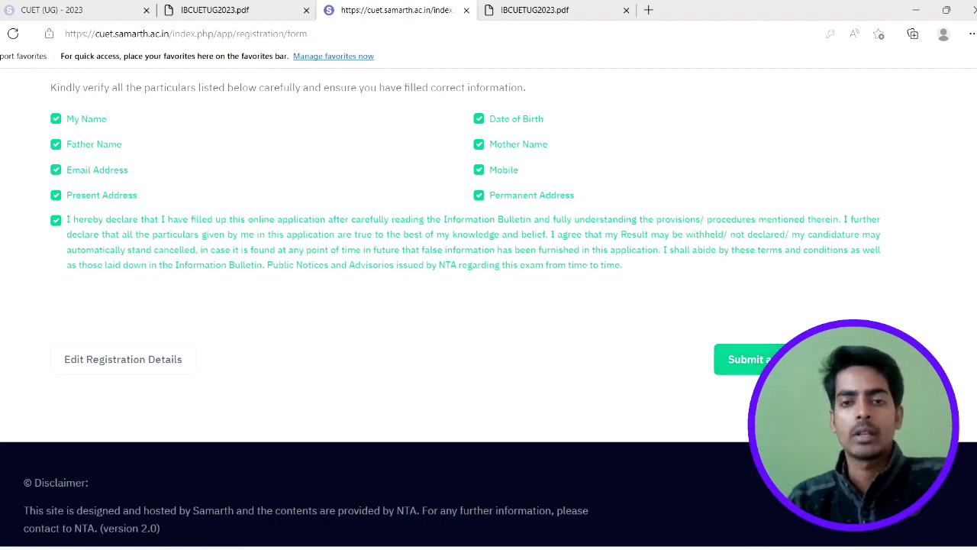
{"action": "scroll", "coordinate": [488, 305], "scroll_direction": "up", "scroll_amount": 15}
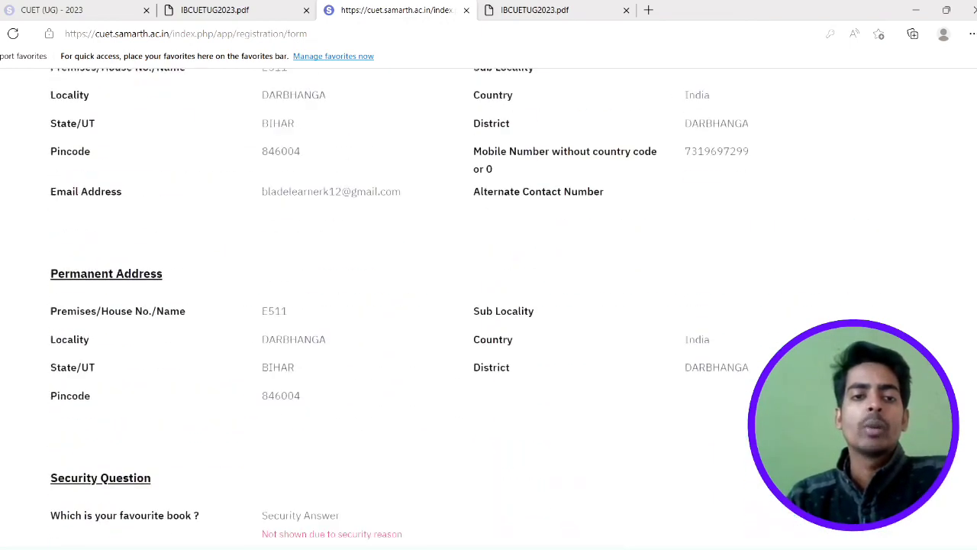
{"action": "scroll", "coordinate": [488, 305], "scroll_direction": "down", "scroll_amount": 15}
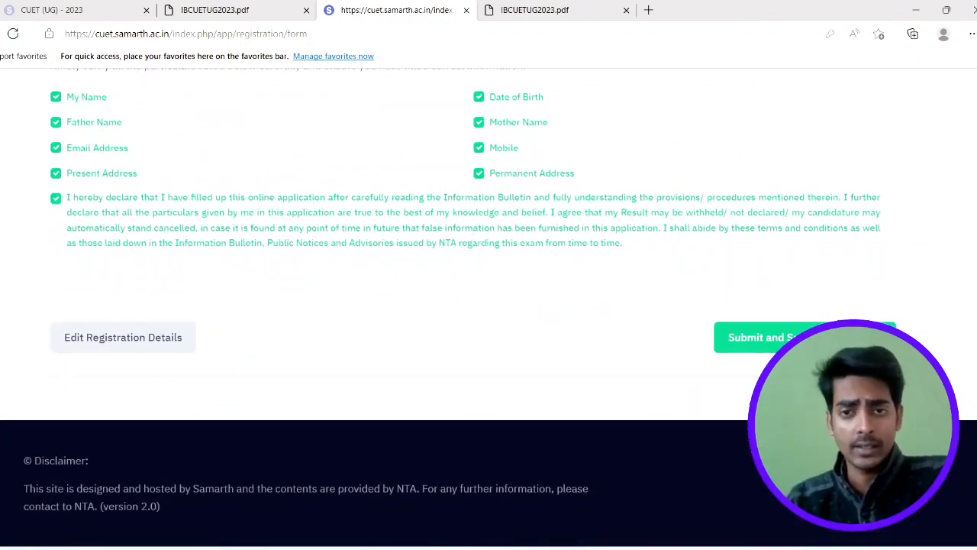
- Reopen Edit Registration Details, enter the security pin and resave the registration
{"action": "left_click", "coordinate": [123, 337]}
{"action": "scroll", "coordinate": [489, 305], "scroll_direction": "down", "scroll_amount": 5}
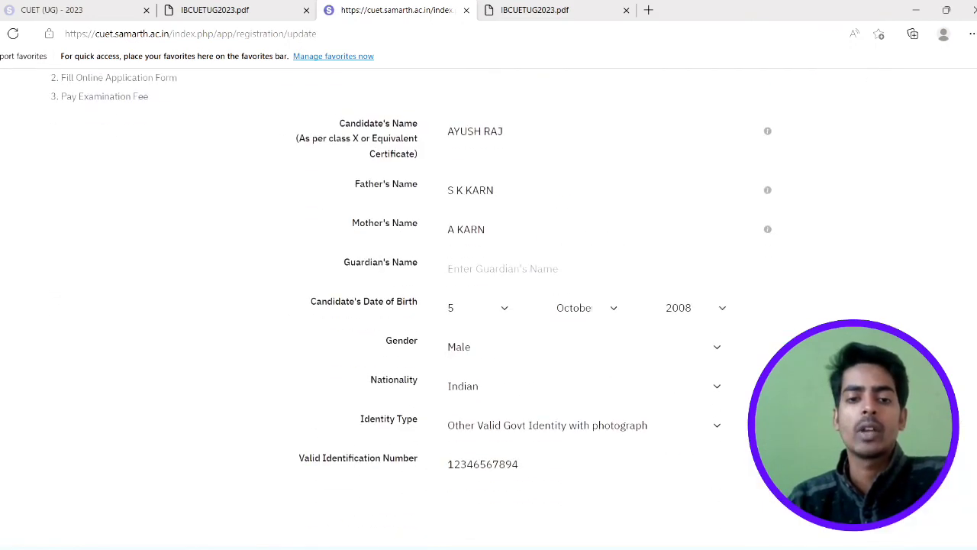
{"action": "scroll", "coordinate": [489, 306], "scroll_direction": "down", "scroll_amount": 12}
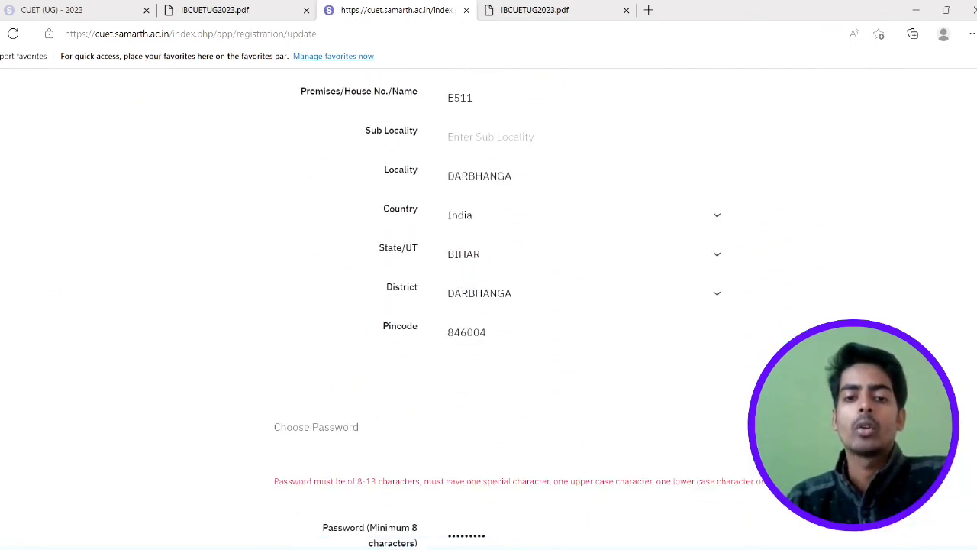
{"action": "scroll", "coordinate": [488, 306], "scroll_direction": "down", "scroll_amount": 2}
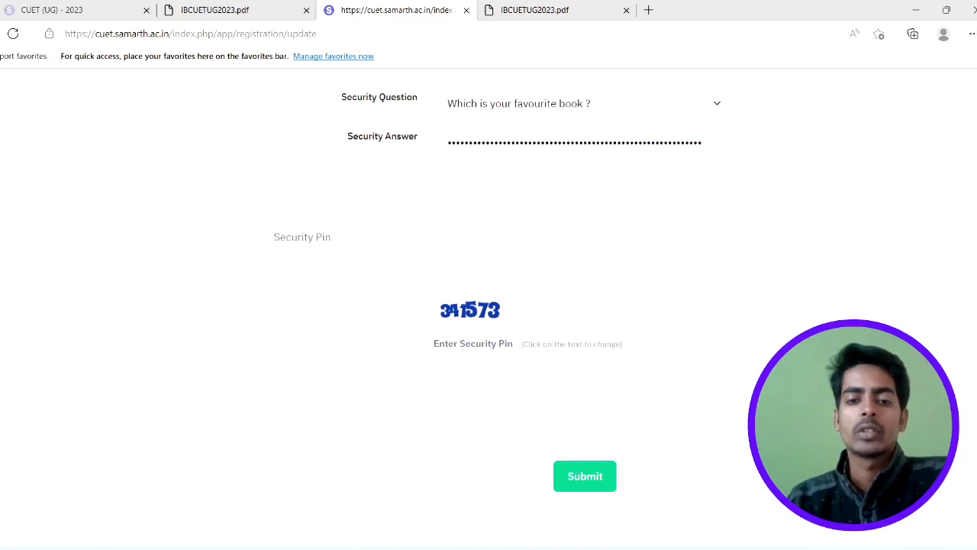
{"action": "left_click", "coordinate": [585, 374]}
{"action": "type", "text": "341573"}
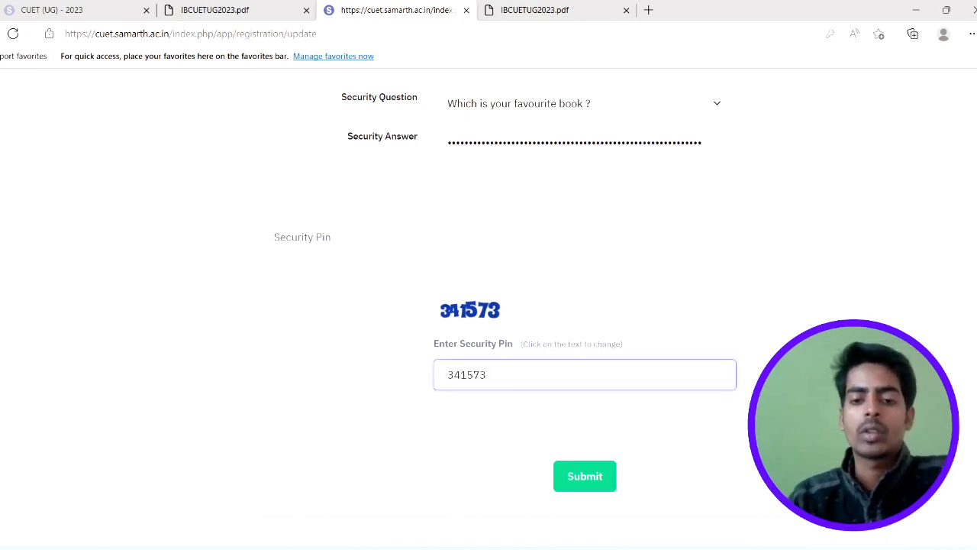
{"action": "key", "text": "Return"}
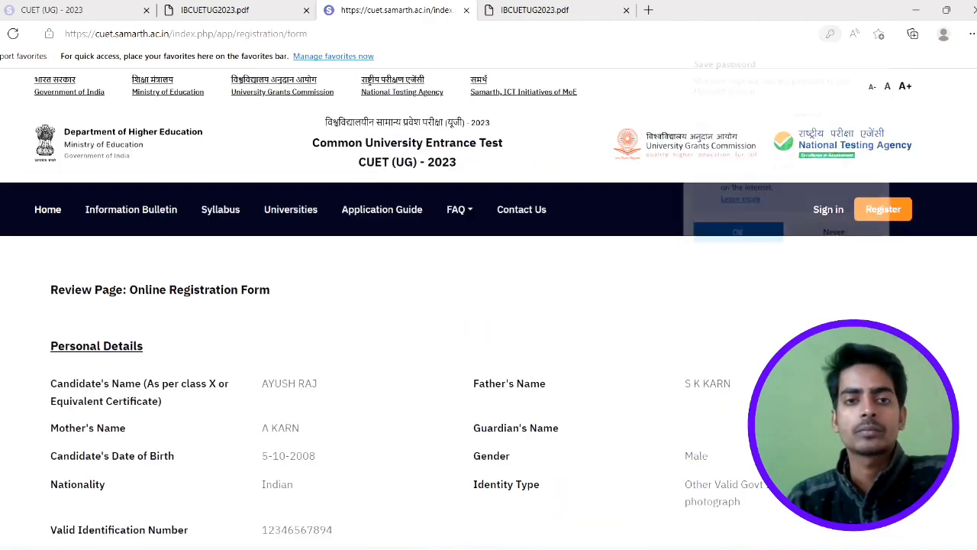
- Dismiss the save-password offer, re-tick all eight particulars and the declaration, then submit
{"action": "scroll", "coordinate": [489, 306], "scroll_direction": "down", "scroll_amount": 3}
{"action": "key", "text": "Escape"}
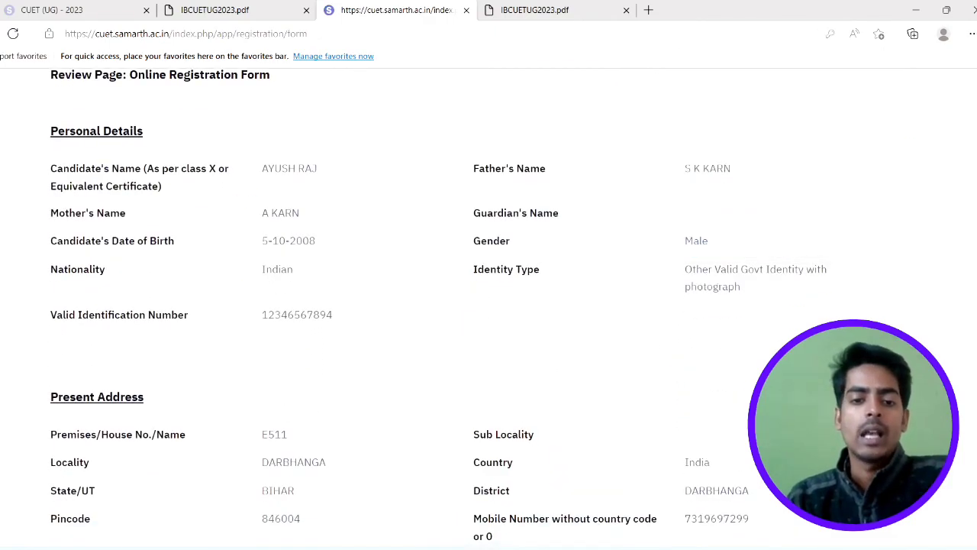
{"action": "scroll", "coordinate": [440, 308], "scroll_direction": "down", "scroll_amount": 8}
{"action": "scroll", "coordinate": [489, 305], "scroll_direction": "down", "scroll_amount": 4}
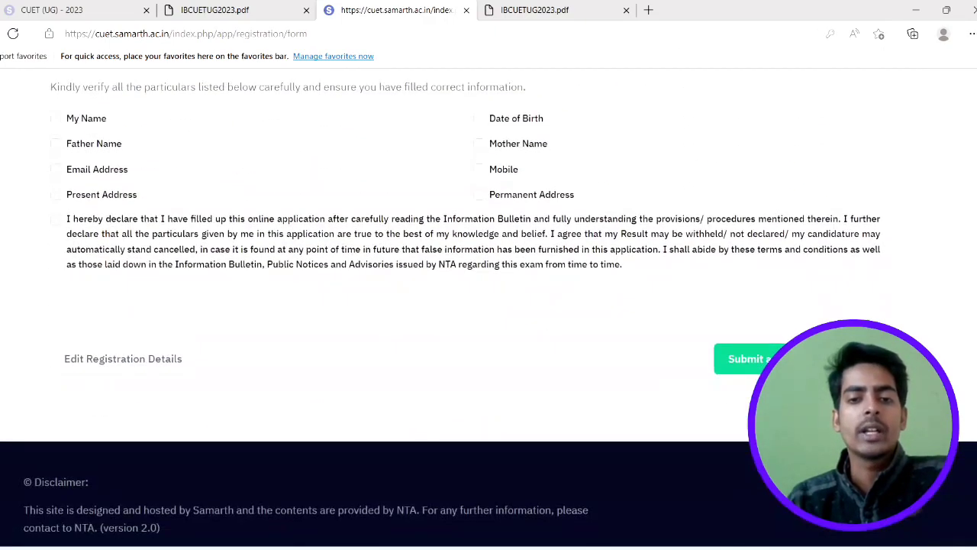
{"action": "scroll", "coordinate": [489, 306], "scroll_direction": "up", "scroll_amount": 1}
{"action": "left_click", "coordinate": [56, 190]}
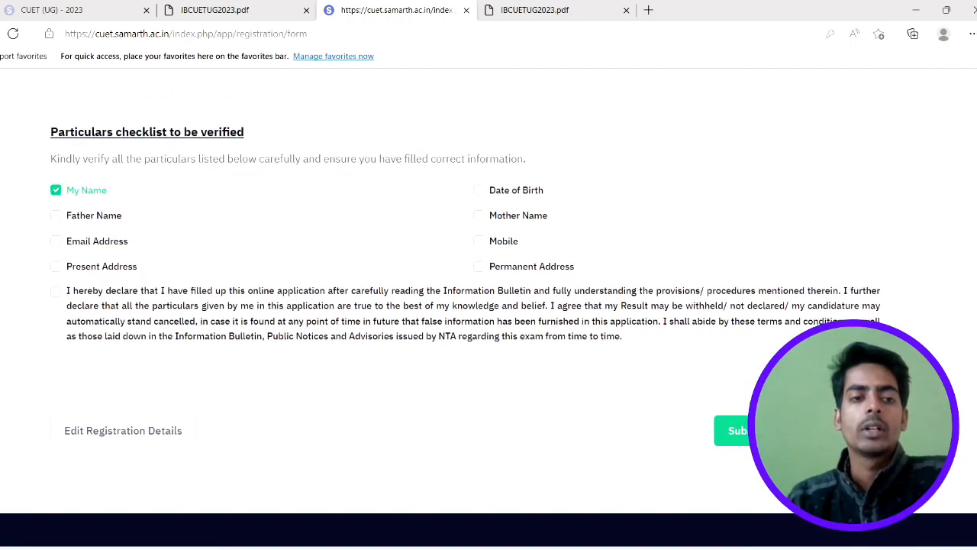
{"action": "left_click", "coordinate": [56, 241]}
{"action": "left_click", "coordinate": [56, 216]}
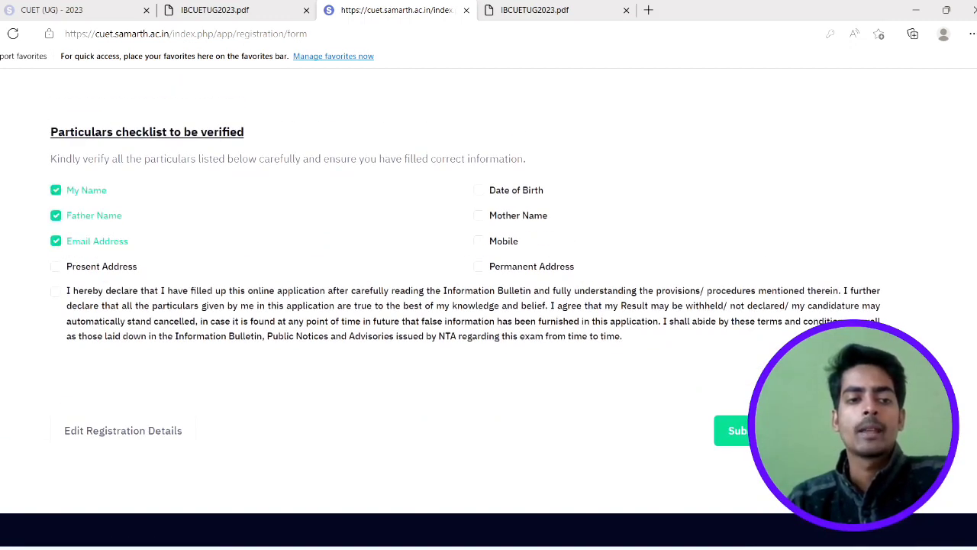
{"action": "left_click", "coordinate": [56, 266]}
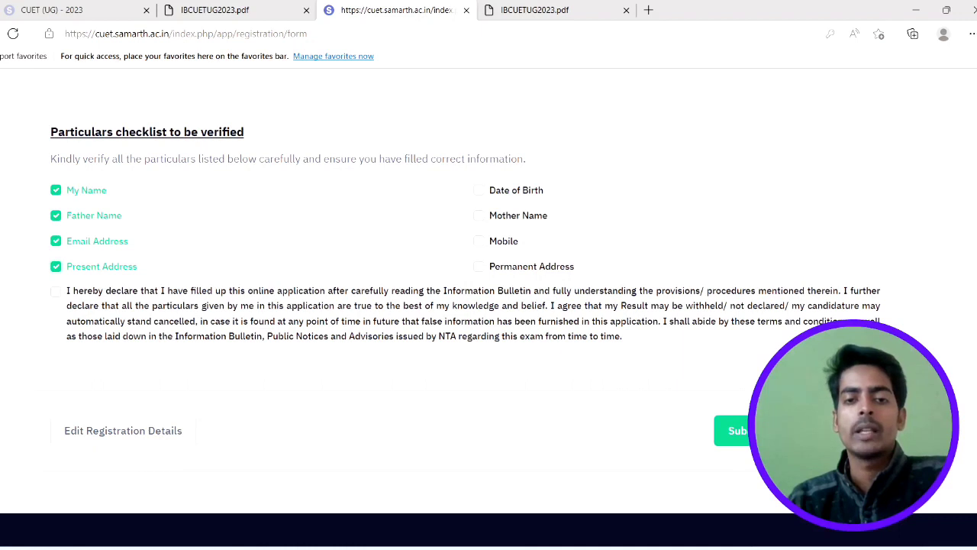
{"action": "left_click", "coordinate": [479, 190]}
{"action": "left_click", "coordinate": [479, 215]}
{"action": "left_click", "coordinate": [479, 241]}
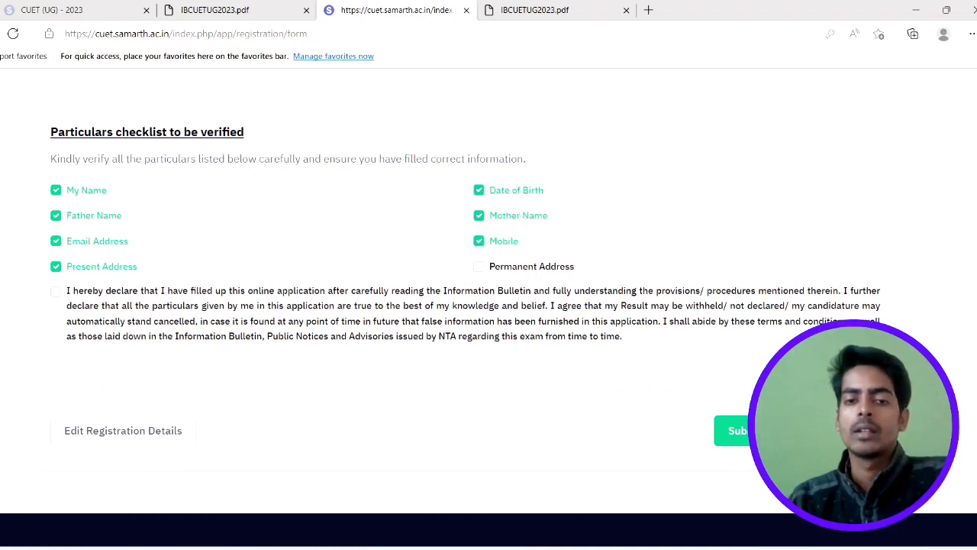
{"action": "left_click", "coordinate": [479, 267]}
{"action": "left_click", "coordinate": [55, 291]}
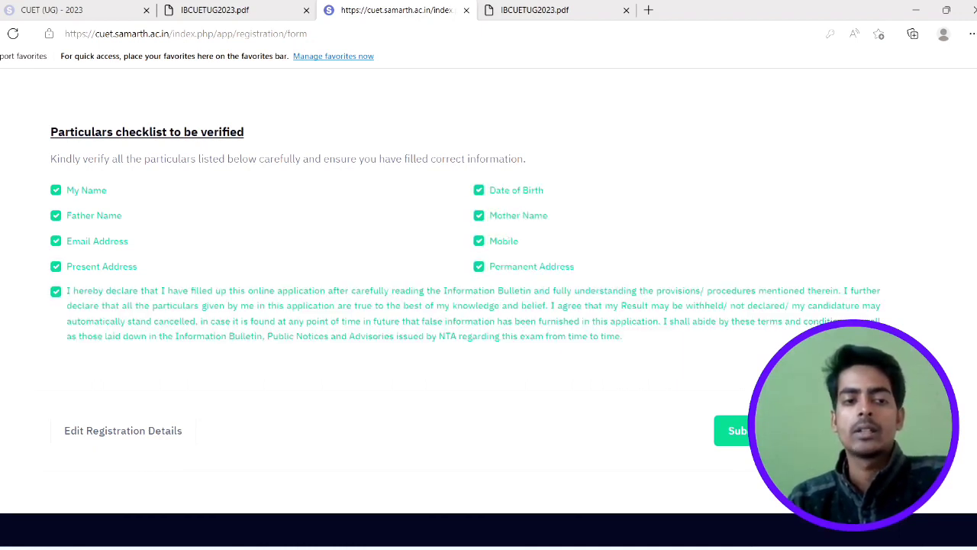
{"action": "left_click", "coordinate": [733, 431]}
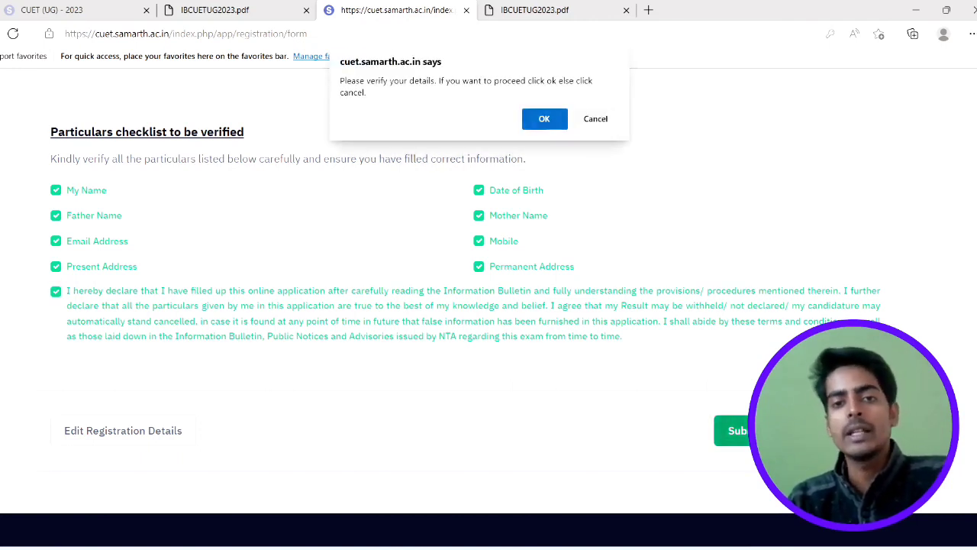
- Agree to proceed, then enter the mobile OTP and the displayed security pin and submit
{"action": "left_click", "coordinate": [545, 118]}
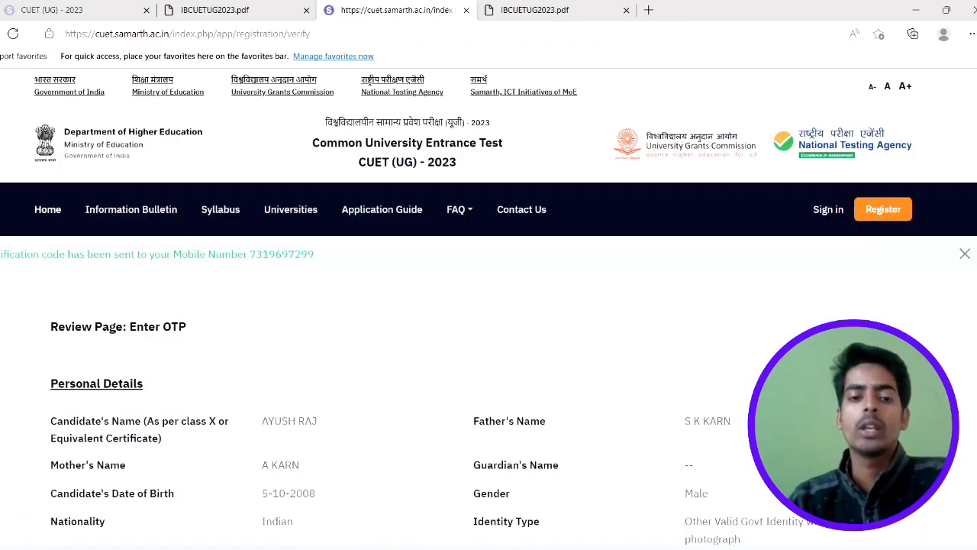
{"action": "scroll", "coordinate": [489, 305], "scroll_direction": "down", "scroll_amount": 3}
{"action": "scroll", "coordinate": [489, 305], "scroll_direction": "down", "scroll_amount": 10}
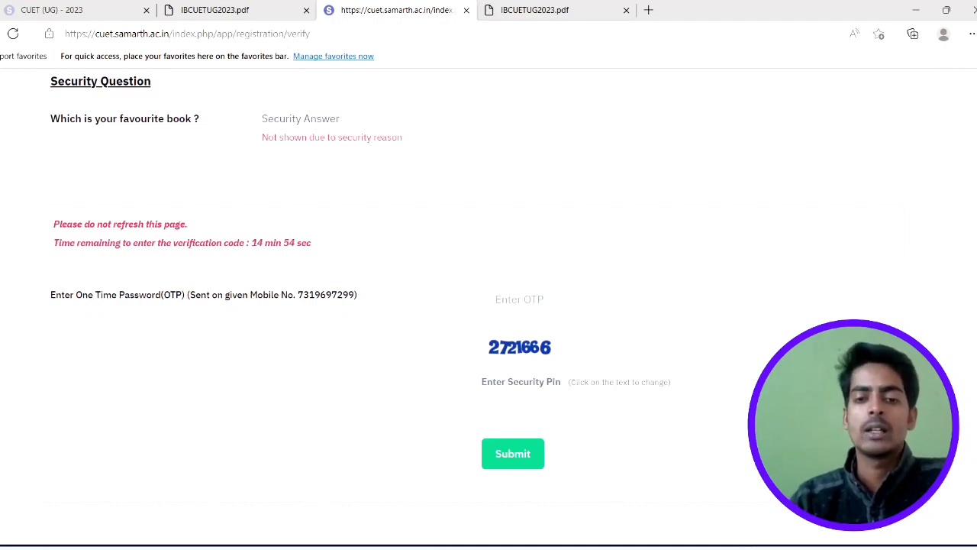
{"action": "left_click", "coordinate": [498, 300]}
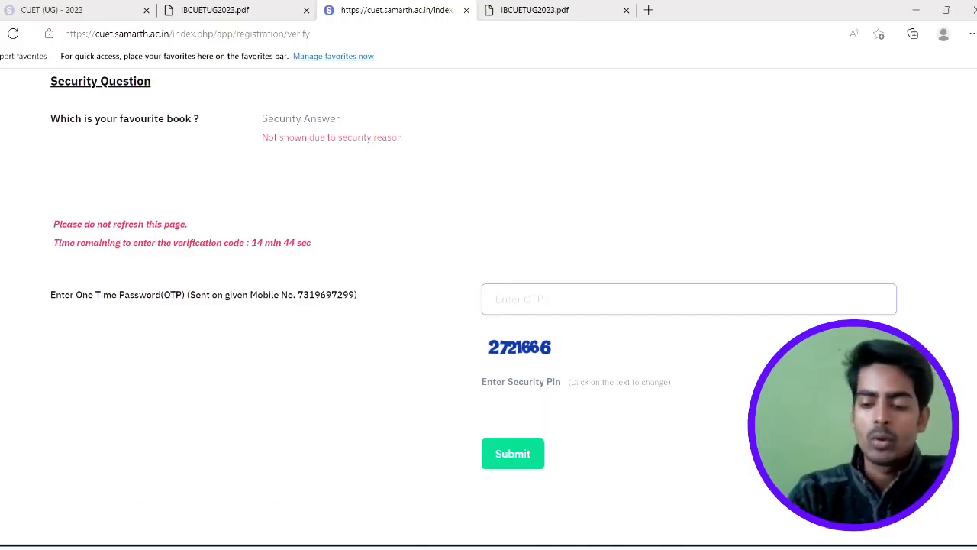
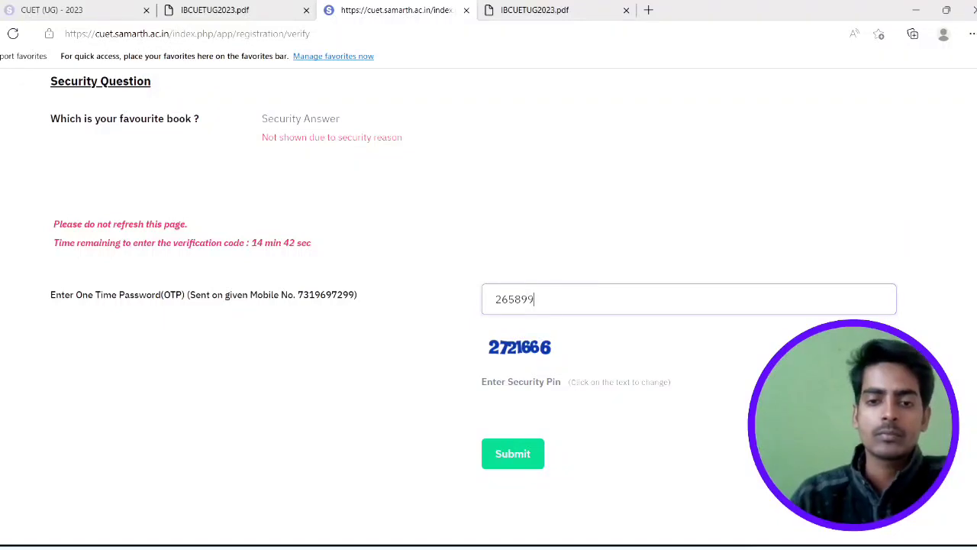
{"action": "key", "text": "Tab"}
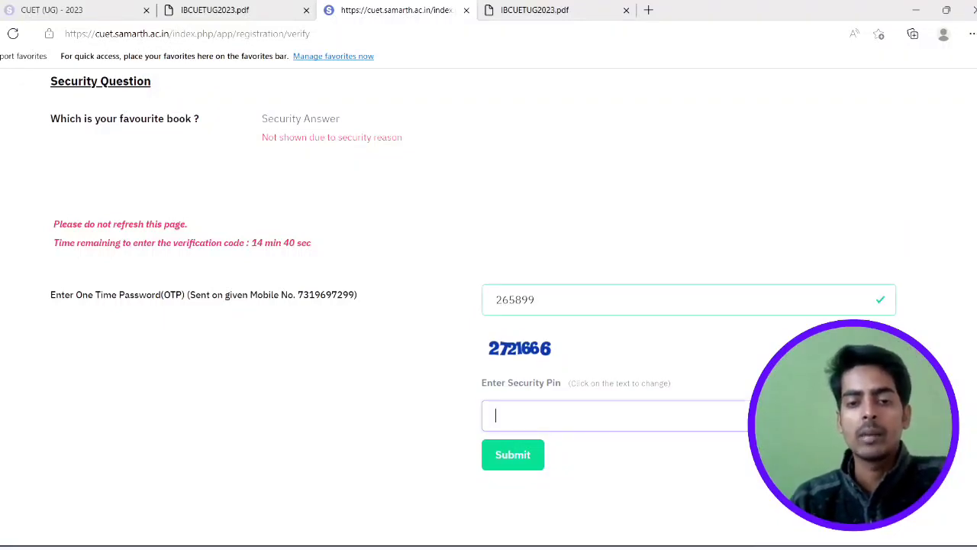
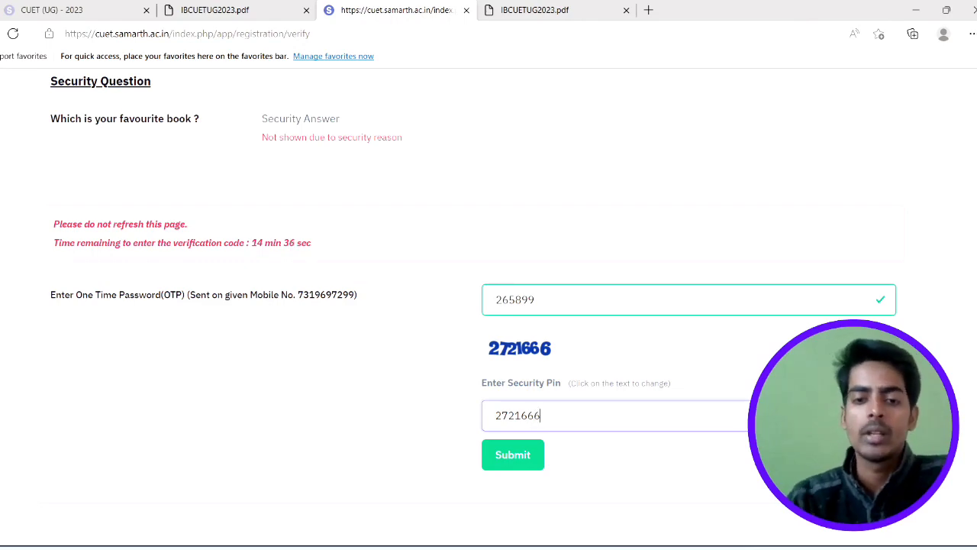
{"action": "key", "text": "Return"}
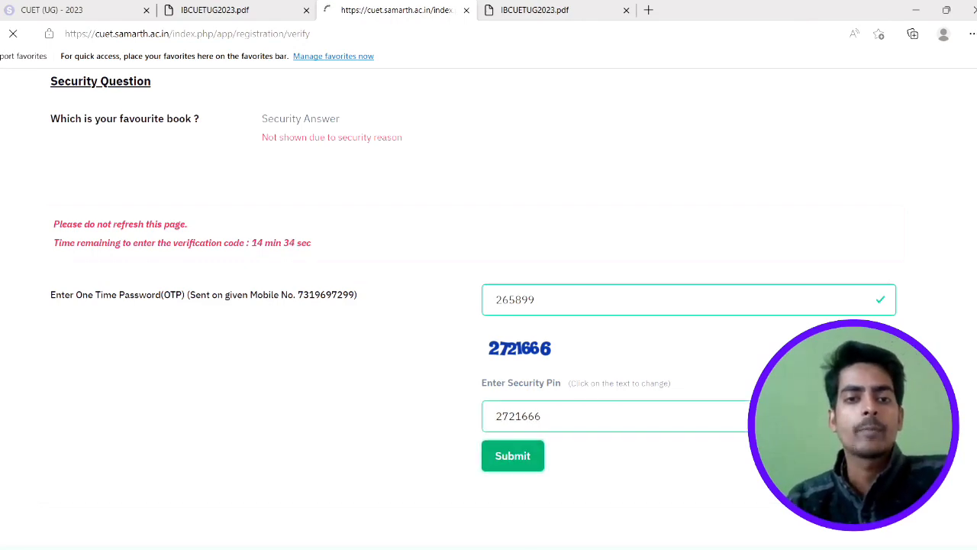
- Continue to the Personal Details application form
{"action": "scroll", "coordinate": [489, 306], "scroll_direction": "down", "scroll_amount": 2}
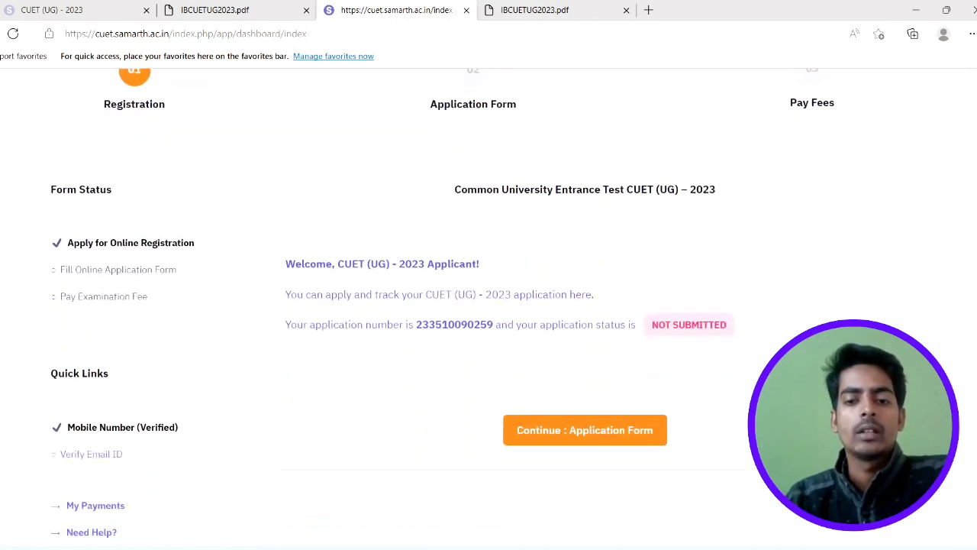
{"action": "scroll", "coordinate": [585, 275], "scroll_direction": "up", "scroll_amount": 2}
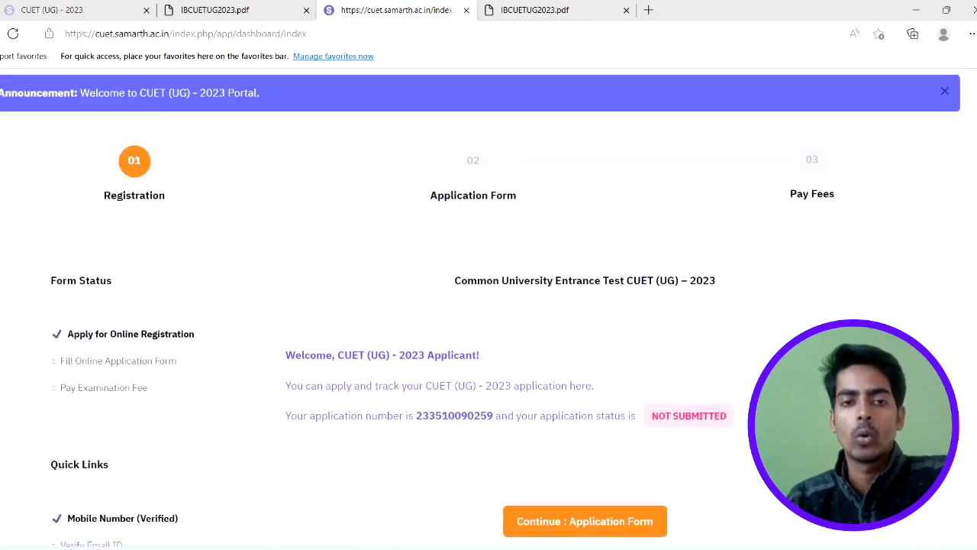
{"action": "scroll", "coordinate": [585, 275], "scroll_direction": "down", "scroll_amount": 3}
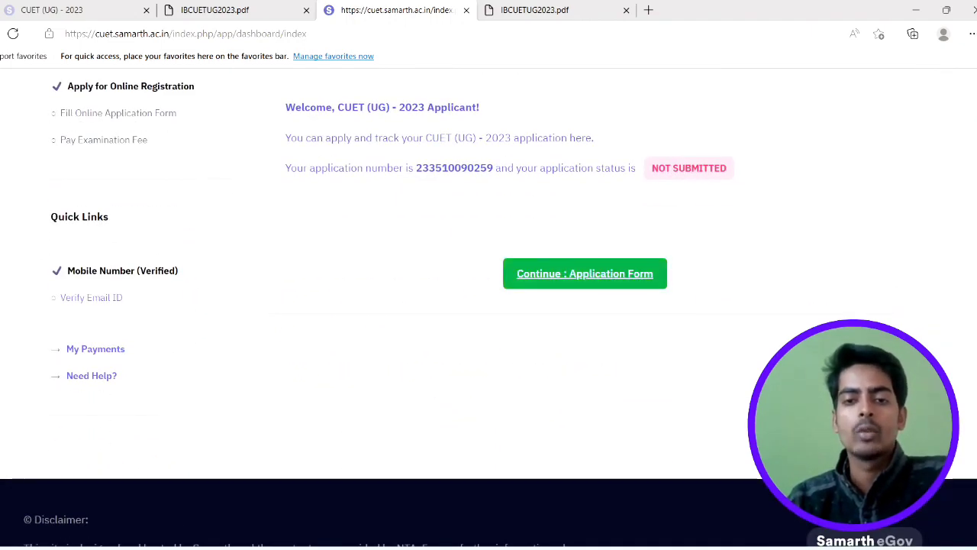
{"action": "left_click", "coordinate": [585, 273]}
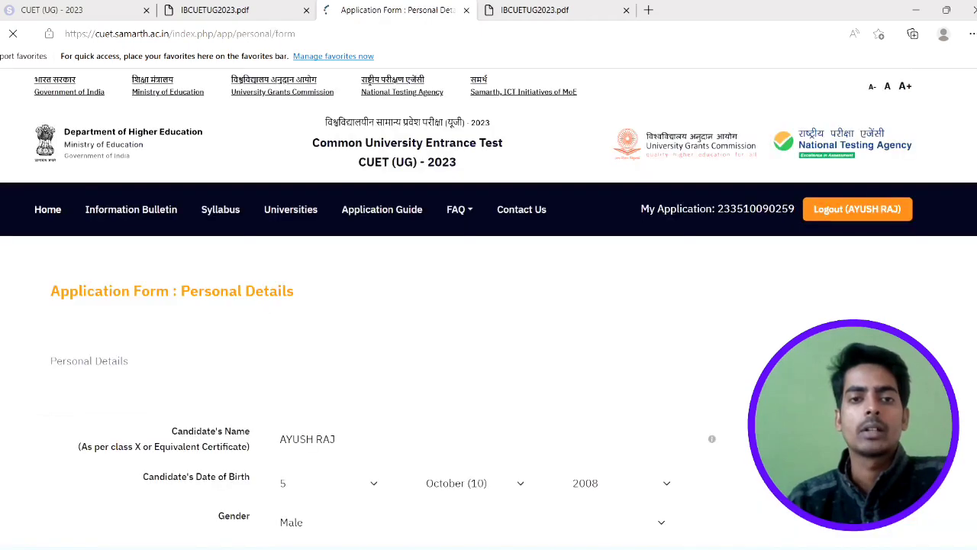
{"action": "scroll", "coordinate": [585, 273], "scroll_direction": "down", "scroll_amount": 2}
{"action": "scroll", "coordinate": [383, 306], "scroll_direction": "down", "scroll_amount": 2}
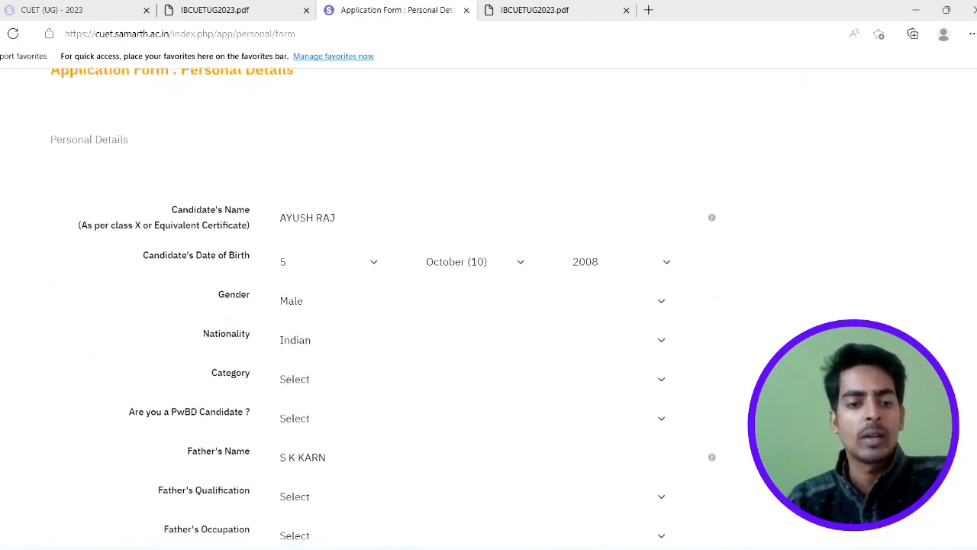
{"action": "scroll", "coordinate": [489, 305], "scroll_direction": "up", "scroll_amount": 1}
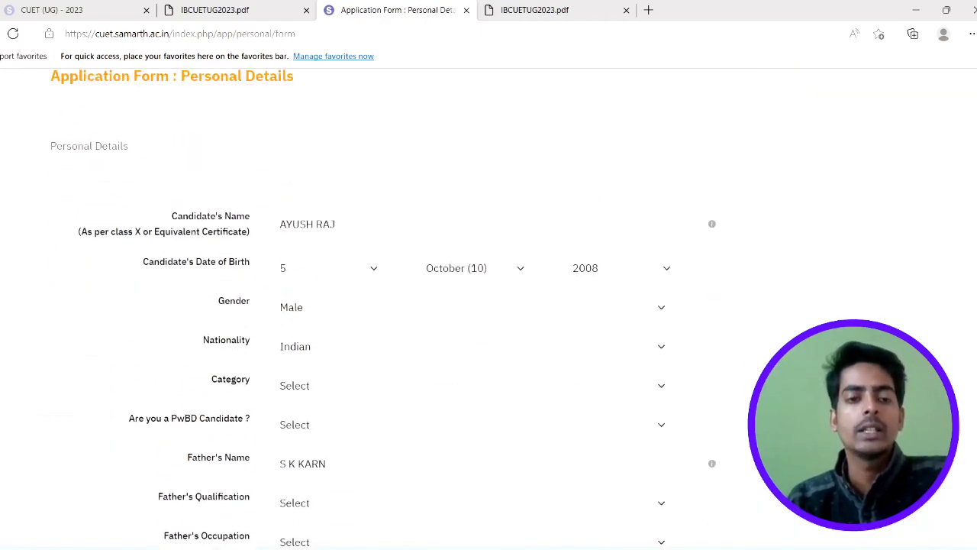
{"action": "scroll", "coordinate": [488, 306], "scroll_direction": "down", "scroll_amount": 1}
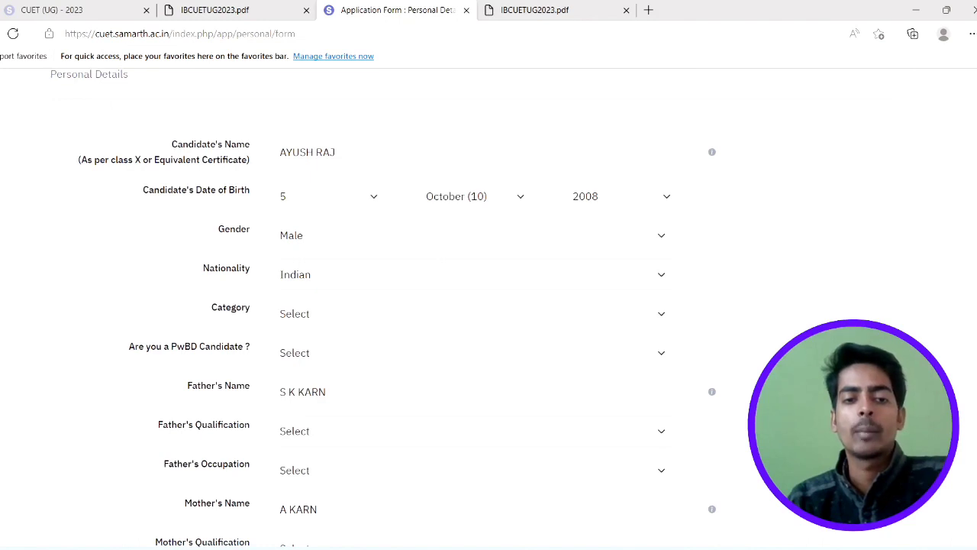
{"action": "scroll", "coordinate": [489, 306], "scroll_direction": "down", "scroll_amount": 1}
- In the Category dropdown, pick EWS and then General/Unreserved
{"action": "left_click", "coordinate": [473, 242]}
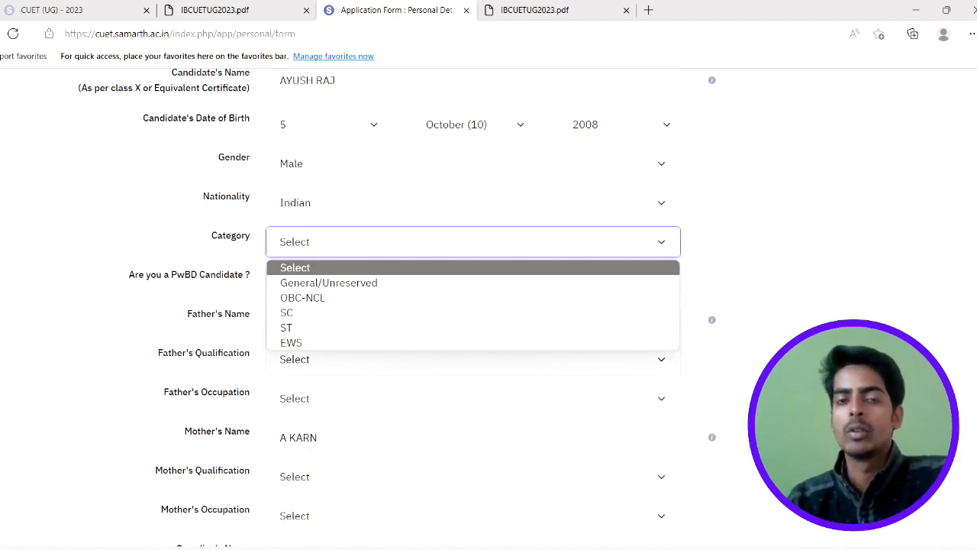
{"action": "right_click", "coordinate": [332, 321]}
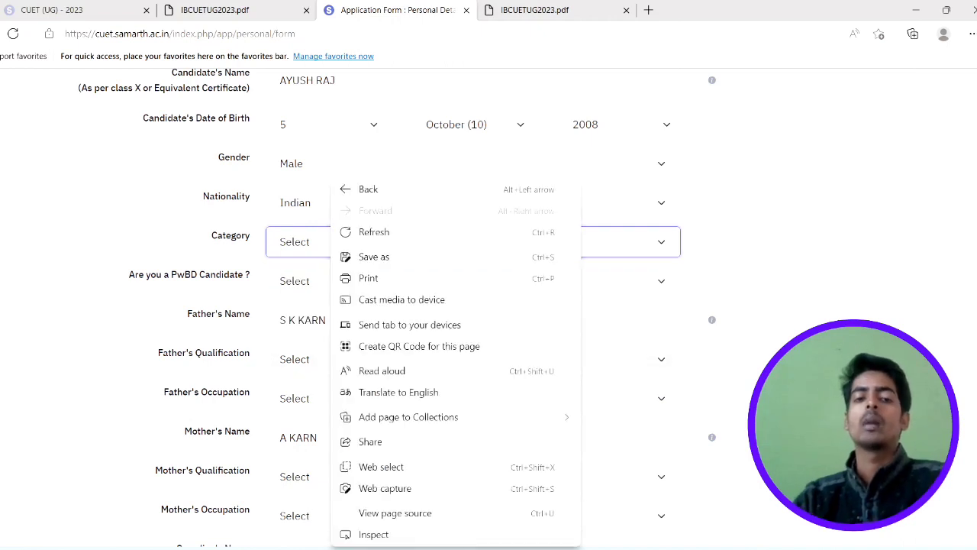
{"action": "key", "text": "Escape"}
{"action": "key", "text": "alt+Down"}
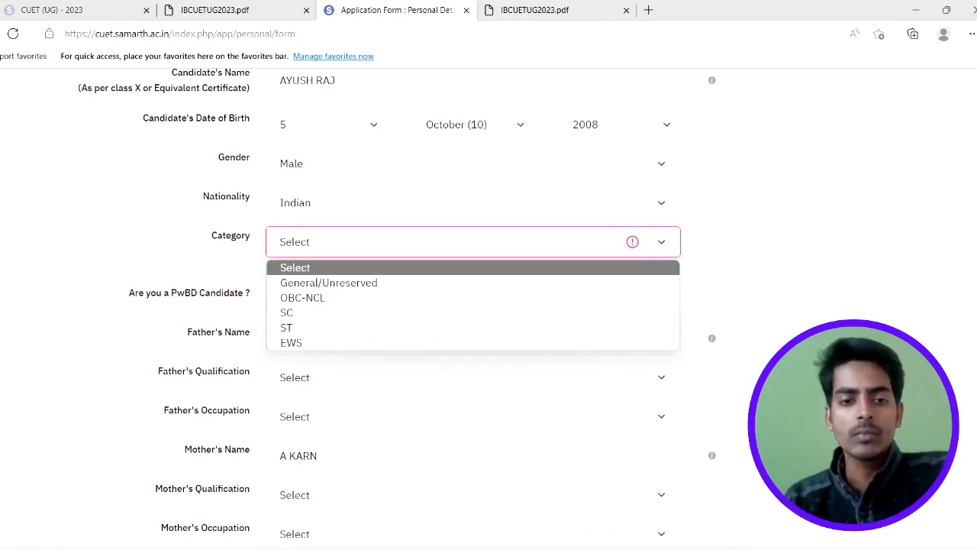
{"action": "key", "text": "Down"}
{"action": "key", "text": "Down"}
{"action": "key", "text": "Down"}
{"action": "key", "text": "Down"}
{"action": "key", "text": "Down"}
{"action": "key", "text": "Return"}
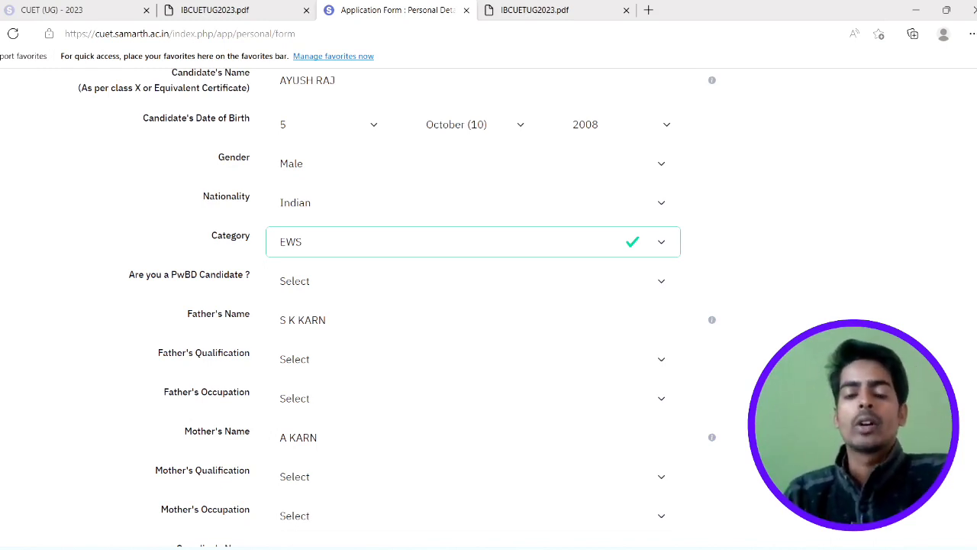
{"action": "key", "text": "alt+Down"}
{"action": "key", "text": "Up"}
{"action": "key", "text": "Up"}
{"action": "key", "text": "Up"}
{"action": "key", "text": "Up"}
{"action": "key", "text": "Return"}
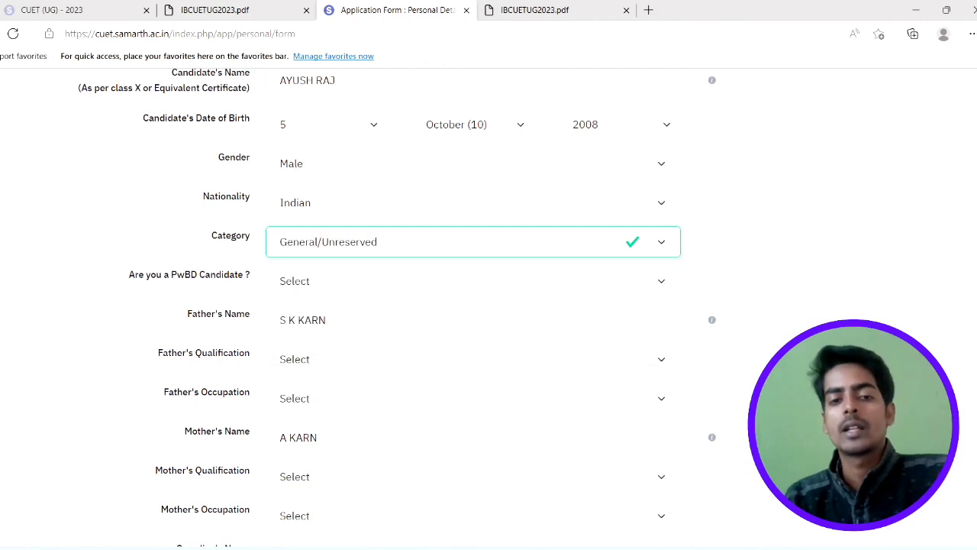
- Cycle the category through OBC-NCL, SC and ST before settling on EWS
{"action": "key", "text": "alt+Down"}
{"action": "key", "text": "Down"}
{"action": "key", "text": "Return"}
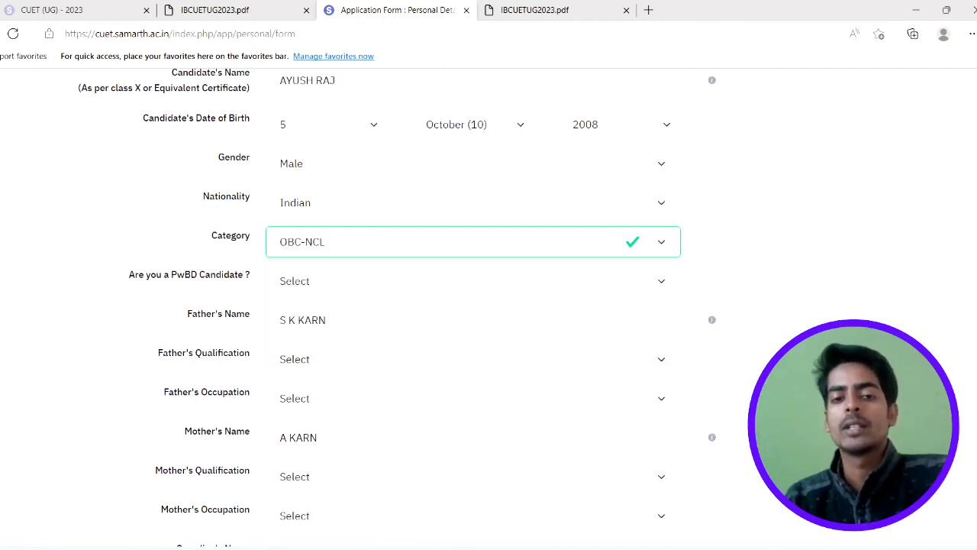
{"action": "key", "text": "alt+Down"}
{"action": "key", "text": "Down"}
{"action": "key", "text": "Return"}
{"action": "key", "text": "alt+Down"}
{"action": "key", "text": "Up"}
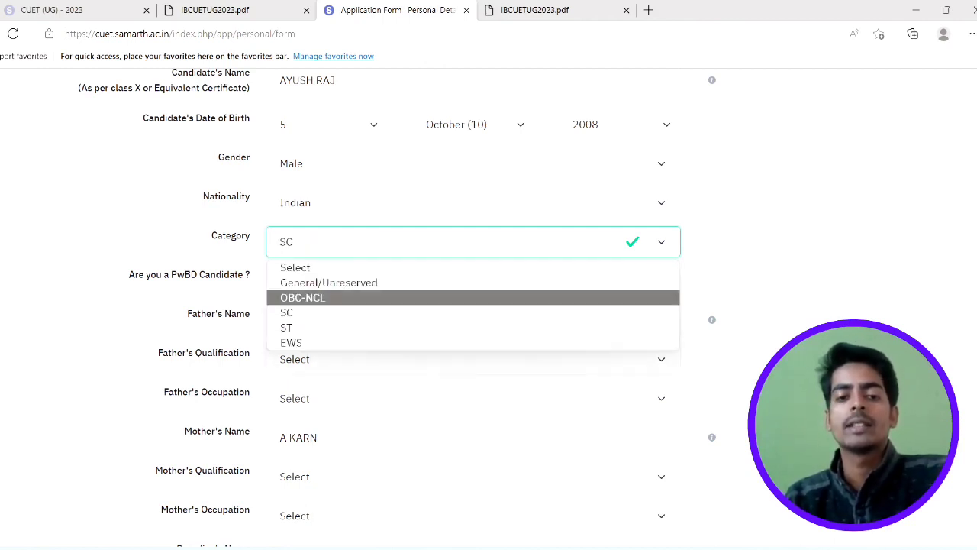
{"action": "key", "text": "Down"}
{"action": "key", "text": "Down"}
{"action": "key", "text": "Return"}
{"action": "key", "text": "alt+Down"}
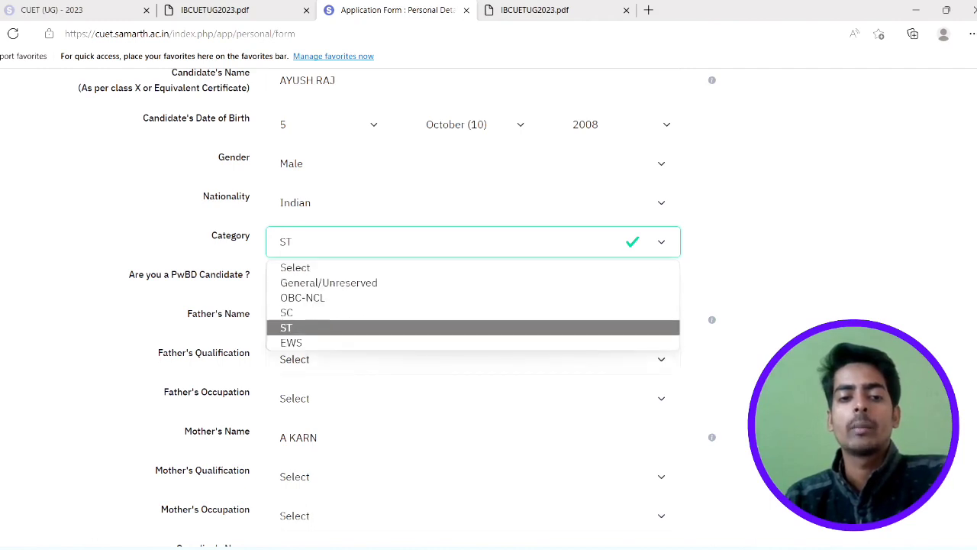
{"action": "key", "text": "Down"}
{"action": "key", "text": "Return"}
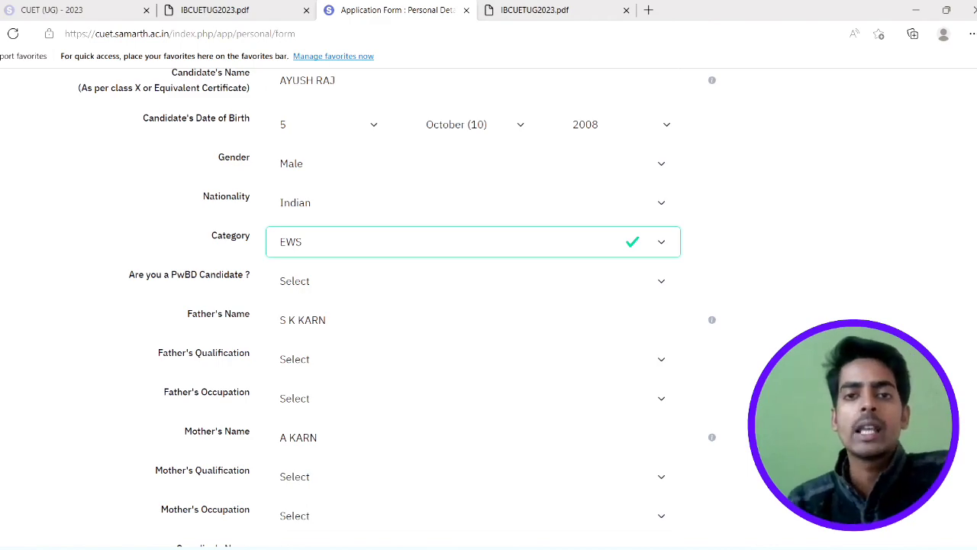
- On the bulletin PDF cover, handwrite 'OBC-NCL' with 'EWS' beneath it using the Draw pen
{"action": "key", "text": "ctrl+Tab"}
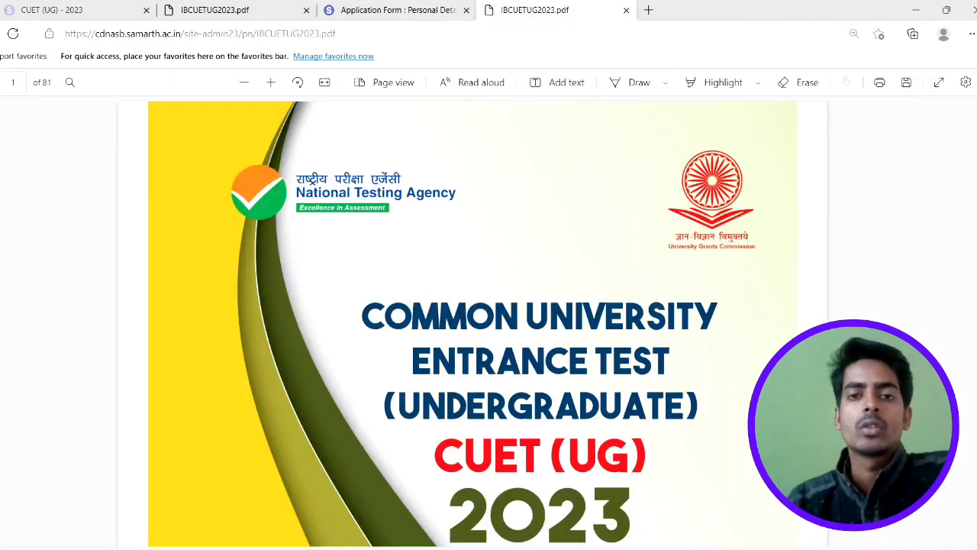
{"action": "scroll", "coordinate": [474, 320], "scroll_direction": "down", "scroll_amount": 6}
{"action": "scroll", "coordinate": [474, 321], "scroll_direction": "down", "scroll_amount": 8}
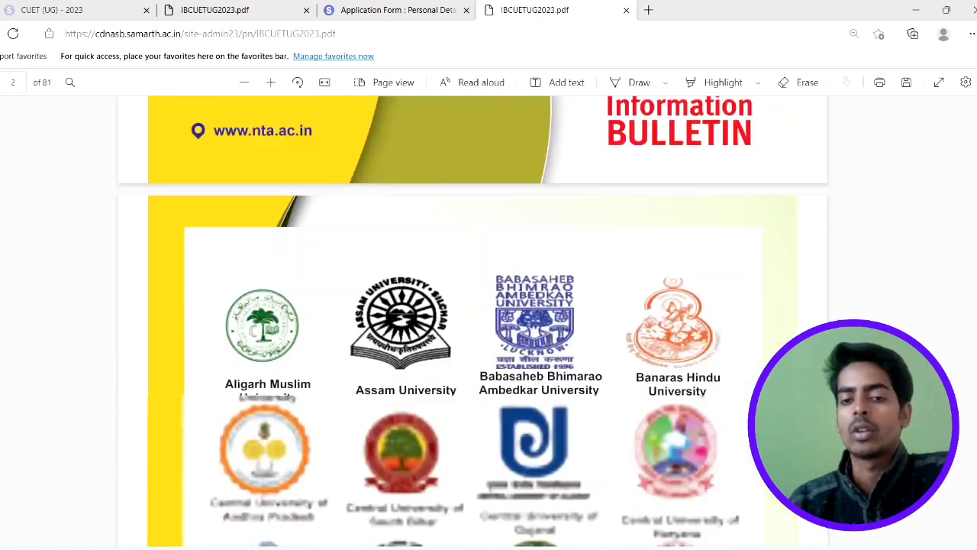
{"action": "scroll", "coordinate": [474, 320], "scroll_direction": "up", "scroll_amount": 8}
{"action": "scroll", "coordinate": [474, 321], "scroll_direction": "up", "scroll_amount": 2}
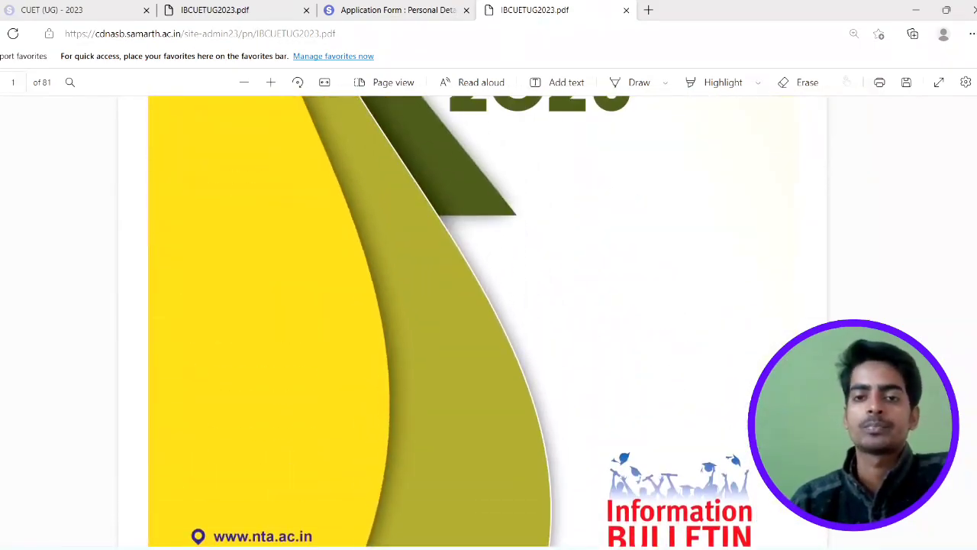
{"action": "left_click", "coordinate": [639, 81]}
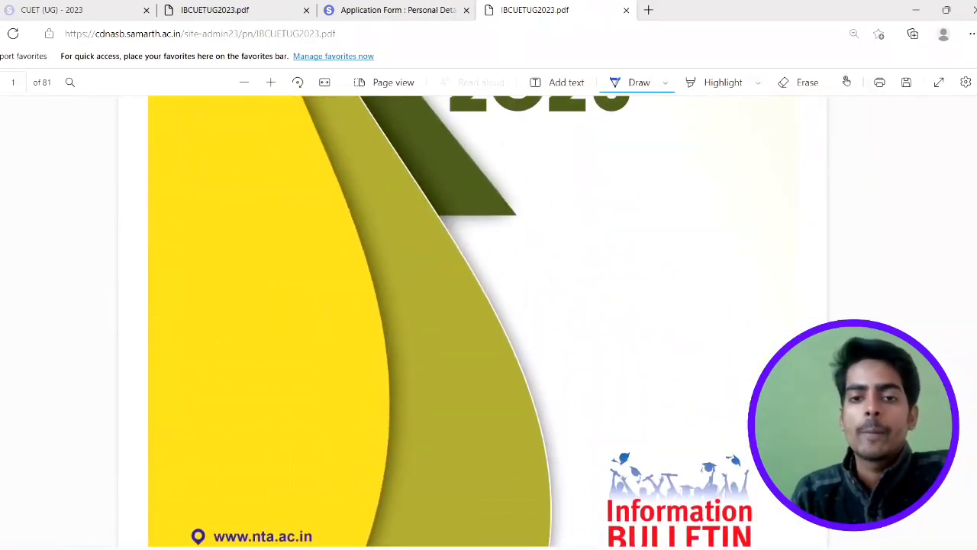
{"action": "mouse_move", "coordinate": [553, 174]}
{"action": "left_mouse_down"}
{"action": "mouse_move", "coordinate": [564, 184]}
{"action": "mouse_move", "coordinate": [593, 178]}
{"action": "left_mouse_up"}
{"action": "left_click_drag", "start_coordinate": [602, 172], "coordinate": [604, 183]}
{"action": "left_click_drag", "start_coordinate": [610, 171], "coordinate": [613, 178]}
{"action": "mouse_move", "coordinate": [626, 171]}
{"action": "left_mouse_down"}
{"action": "mouse_move", "coordinate": [621, 178]}
{"action": "mouse_move", "coordinate": [633, 178]}
{"action": "left_mouse_up"}
{"action": "mouse_move", "coordinate": [579, 197]}
{"action": "left_mouse_down"}
{"action": "mouse_move", "coordinate": [573, 207]}
{"action": "mouse_move", "coordinate": [585, 208]}
{"action": "left_mouse_up"}
{"action": "mouse_move", "coordinate": [587, 199]}
{"action": "left_mouse_down"}
{"action": "mouse_move", "coordinate": [601, 206]}
{"action": "mouse_move", "coordinate": [662, 182]}
{"action": "left_mouse_up"}
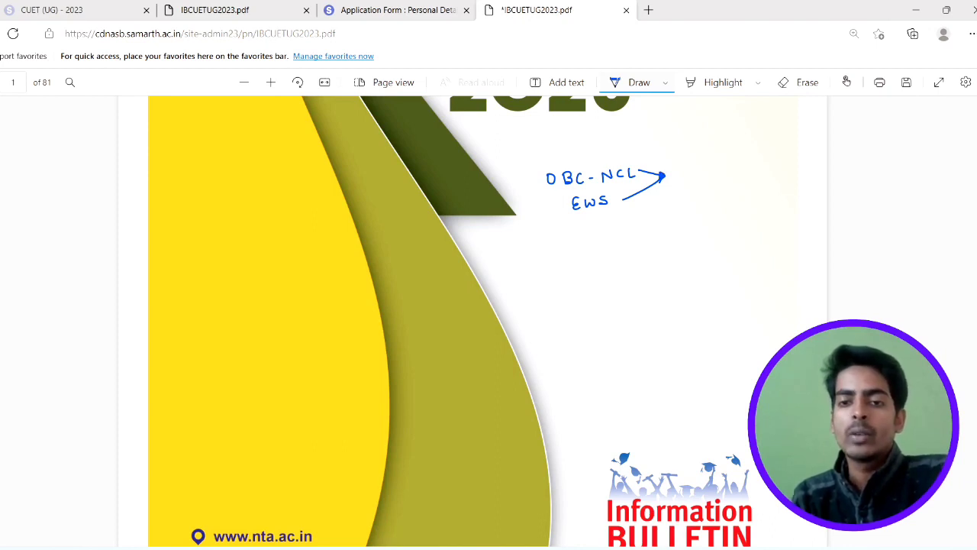
- Handwrite 'CUET' with an arrow to an April date, plus connecting arrows and marks by EWS
{"action": "mouse_move", "coordinate": [689, 132]}
{"action": "left_mouse_down"}
{"action": "mouse_move", "coordinate": [689, 144]}
{"action": "mouse_move", "coordinate": [711, 137]}
{"action": "left_mouse_up"}
{"action": "mouse_move", "coordinate": [718, 130]}
{"action": "left_mouse_down"}
{"action": "mouse_move", "coordinate": [719, 141]}
{"action": "mouse_move", "coordinate": [722, 130]}
{"action": "mouse_move", "coordinate": [735, 136]}
{"action": "left_mouse_up"}
{"action": "left_click_drag", "start_coordinate": [730, 134], "coordinate": [762, 137]}
{"action": "mouse_move", "coordinate": [766, 138]}
{"action": "left_mouse_down"}
{"action": "mouse_move", "coordinate": [789, 128]}
{"action": "mouse_move", "coordinate": [820, 136]}
{"action": "left_mouse_up"}
{"action": "left_click_drag", "start_coordinate": [636, 172], "coordinate": [615, 207]}
{"action": "left_click_drag", "start_coordinate": [710, 141], "coordinate": [701, 162]}
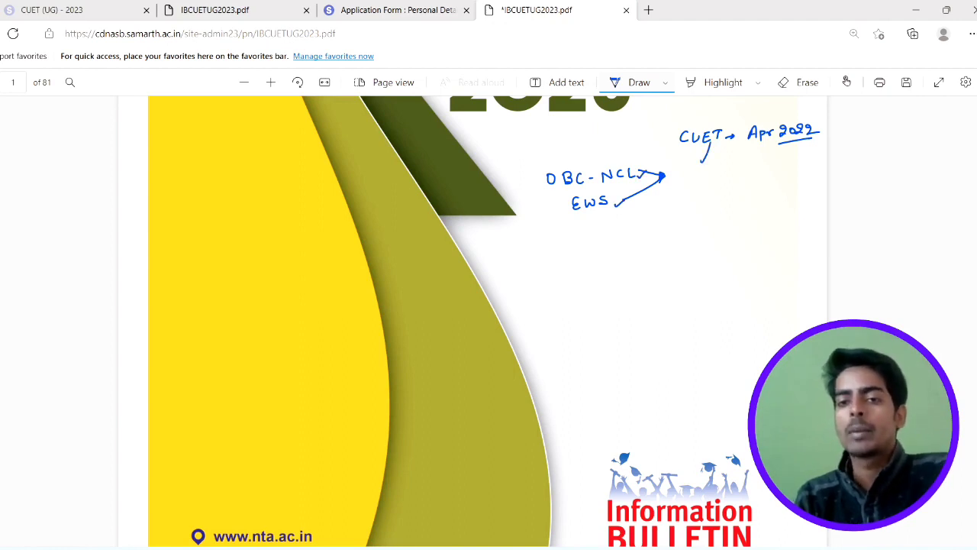
{"action": "left_click_drag", "start_coordinate": [752, 142], "coordinate": [713, 165]}
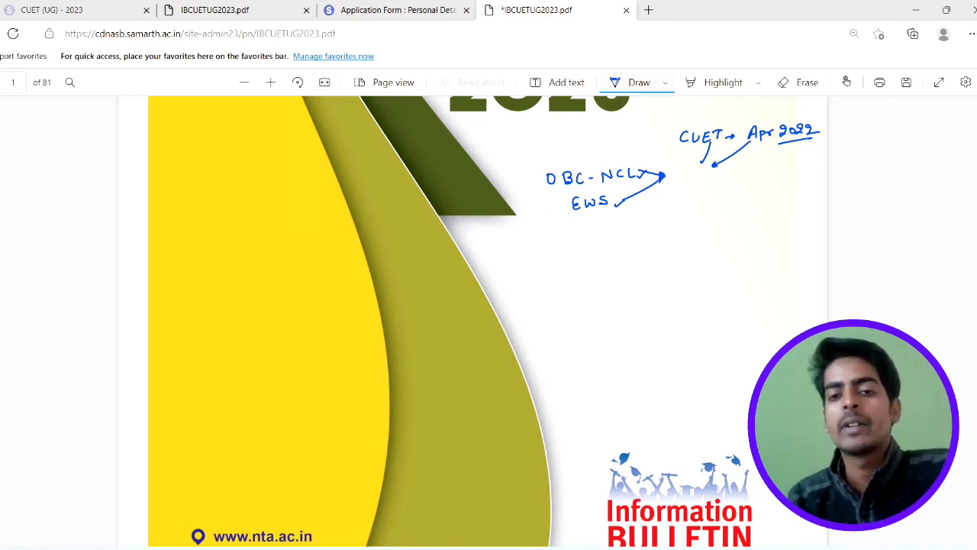
{"action": "mouse_move", "coordinate": [565, 206]}
{"action": "left_mouse_down"}
{"action": "mouse_move", "coordinate": [556, 211]}
{"action": "mouse_move", "coordinate": [567, 209]}
{"action": "left_mouse_up"}
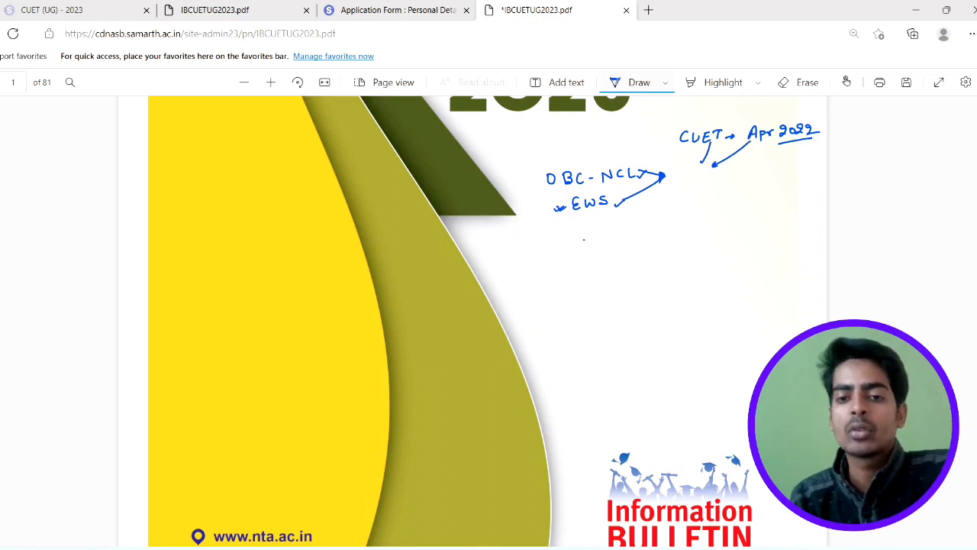
{"action": "left_click_drag", "start_coordinate": [593, 244], "coordinate": [606, 241]}
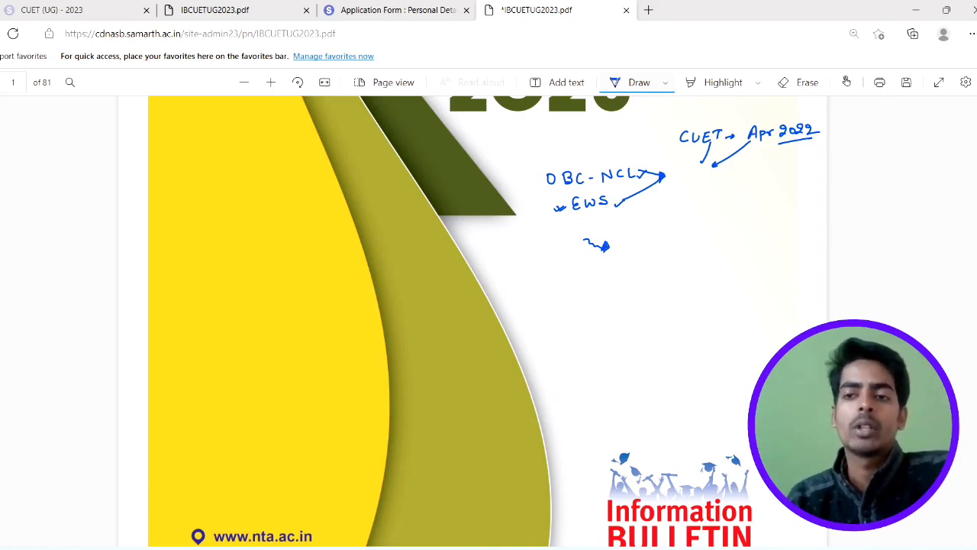
{"action": "scroll", "coordinate": [474, 320], "scroll_direction": "down", "scroll_amount": 20}
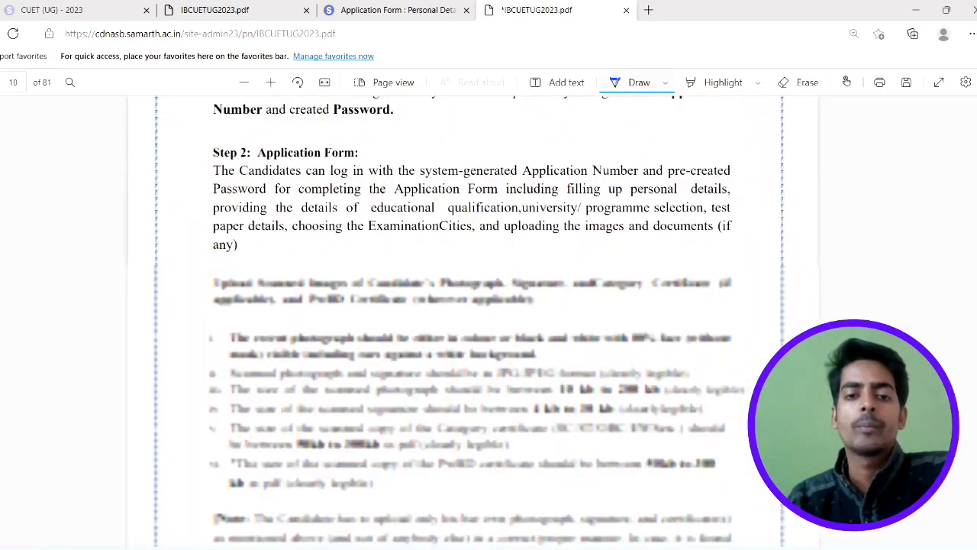
- Write EWS beside the EWS certificate heading, tick the passport photograph box, and undo a stray stroke
{"action": "scroll", "coordinate": [473, 321], "scroll_direction": "down", "scroll_amount": 20}
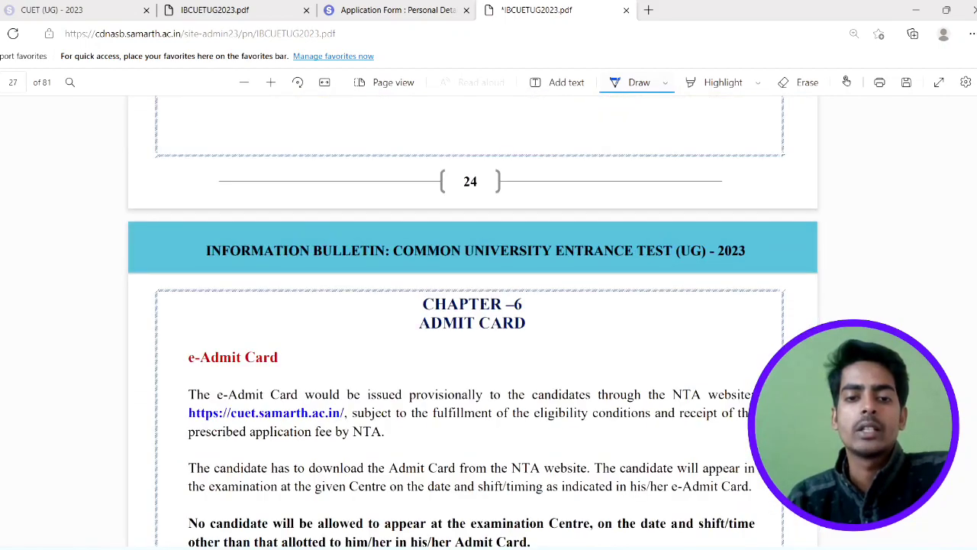
{"action": "scroll", "coordinate": [474, 321], "scroll_direction": "down", "scroll_amount": 20}
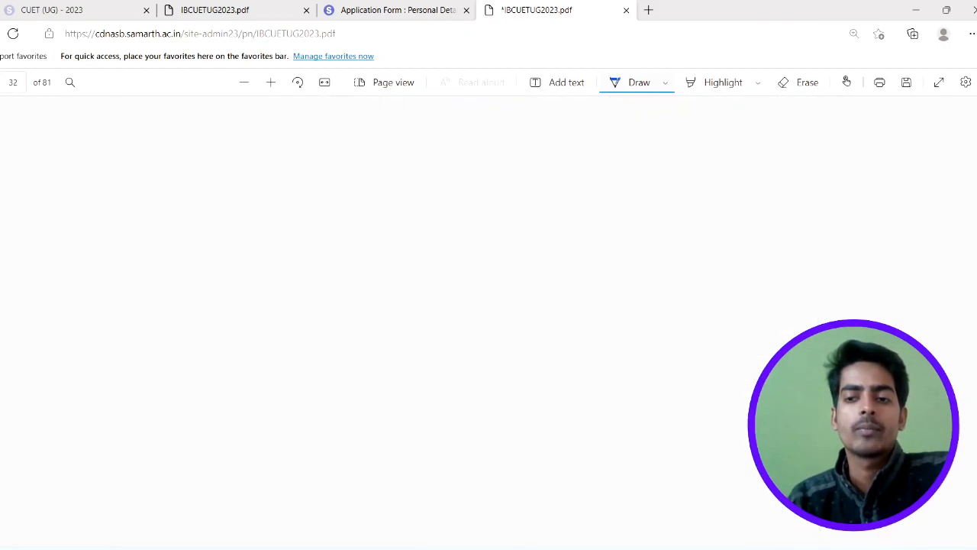
{"action": "scroll", "coordinate": [473, 321], "scroll_direction": "up", "scroll_amount": 15}
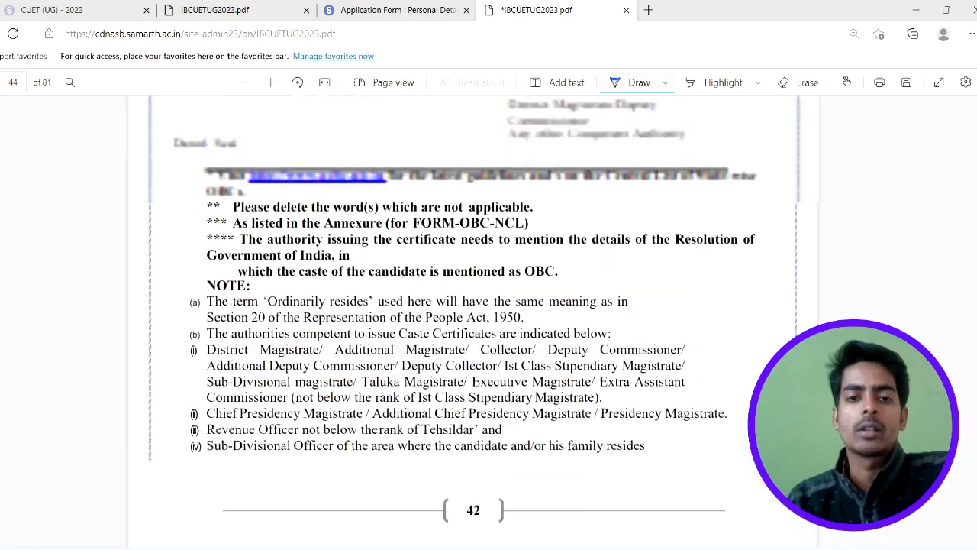
{"action": "scroll", "coordinate": [474, 321], "scroll_direction": "up", "scroll_amount": 10}
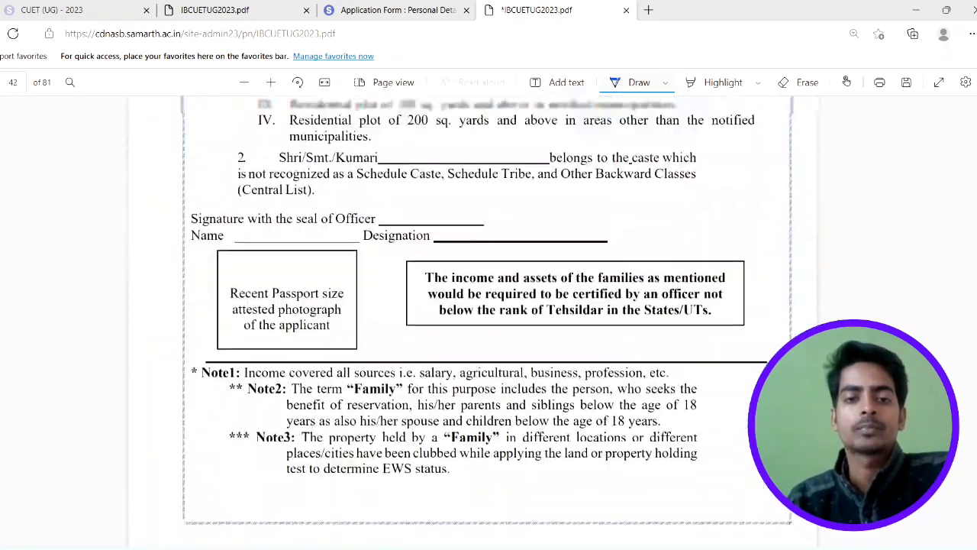
{"action": "scroll", "coordinate": [473, 321], "scroll_direction": "down", "scroll_amount": 2}
{"action": "scroll", "coordinate": [488, 321], "scroll_direction": "down", "scroll_amount": 1}
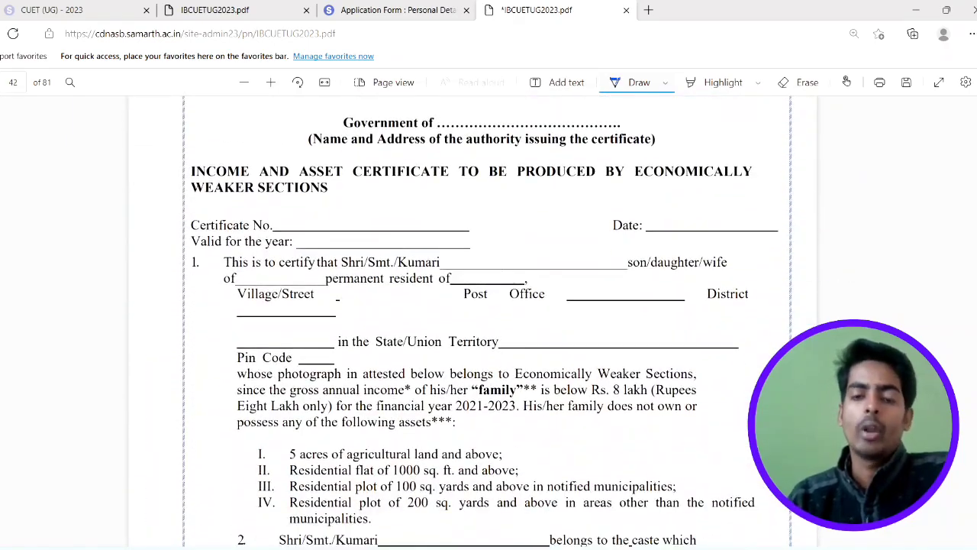
{"action": "mouse_move", "coordinate": [701, 123]}
{"action": "left_mouse_down"}
{"action": "mouse_move", "coordinate": [695, 131]}
{"action": "mouse_move", "coordinate": [716, 131]}
{"action": "mouse_move", "coordinate": [704, 144]}
{"action": "mouse_move", "coordinate": [725, 122]}
{"action": "left_mouse_up"}
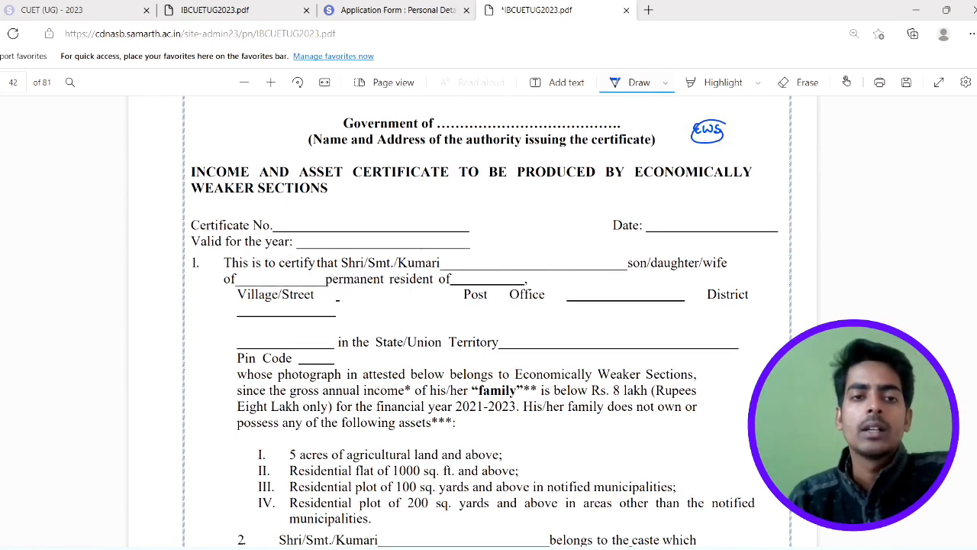
{"action": "scroll", "coordinate": [489, 320], "scroll_direction": "down", "scroll_amount": 3}
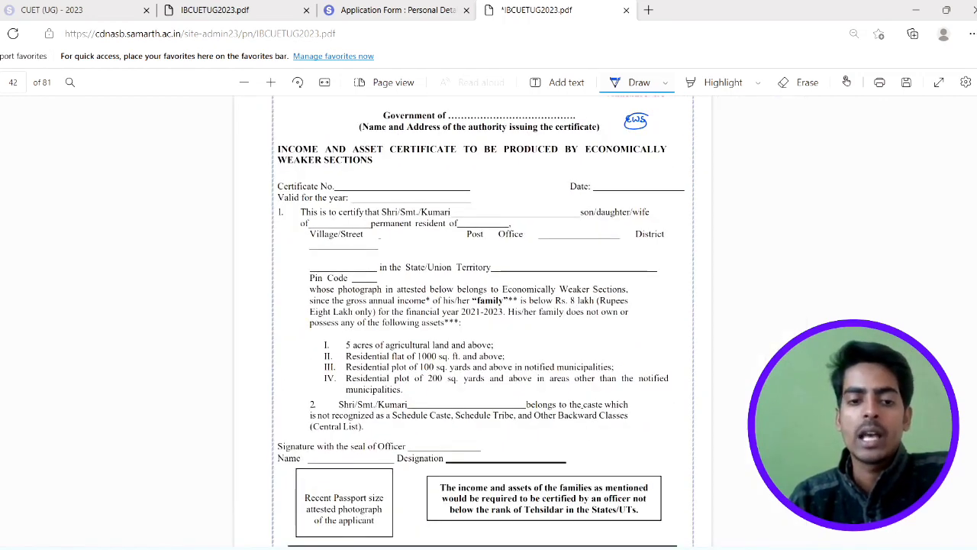
{"action": "left_click_drag", "start_coordinate": [284, 488], "coordinate": [312, 472]}
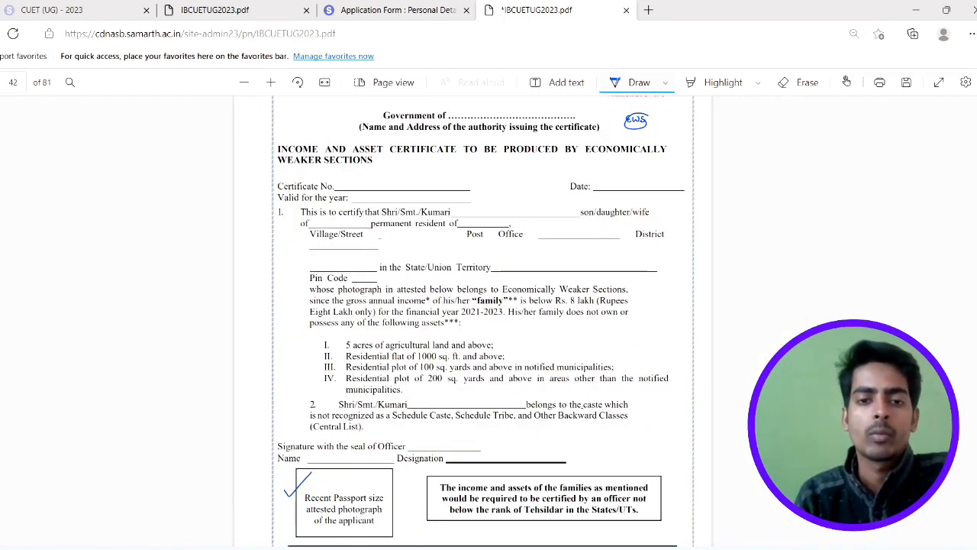
{"action": "left_click_drag", "start_coordinate": [472, 139], "coordinate": [554, 366]}
{"action": "key", "text": "ctrl+z"}
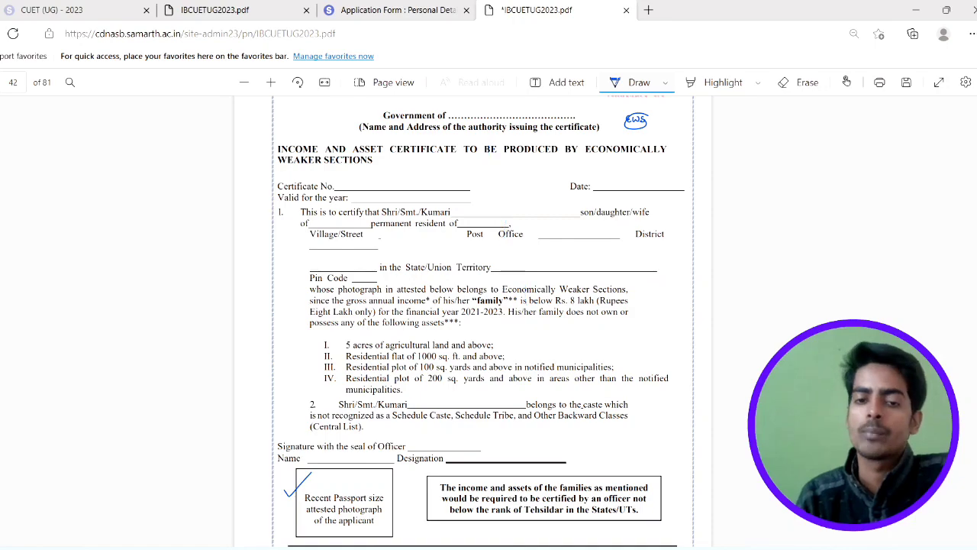
- On the Annexure-IIA OBC-NCL certificate, tick the Shri/Smt./Kum. line and underline OBC
{"action": "scroll", "coordinate": [489, 321], "scroll_direction": "down", "scroll_amount": 2}
{"action": "scroll", "coordinate": [473, 320], "scroll_direction": "down", "scroll_amount": 15}
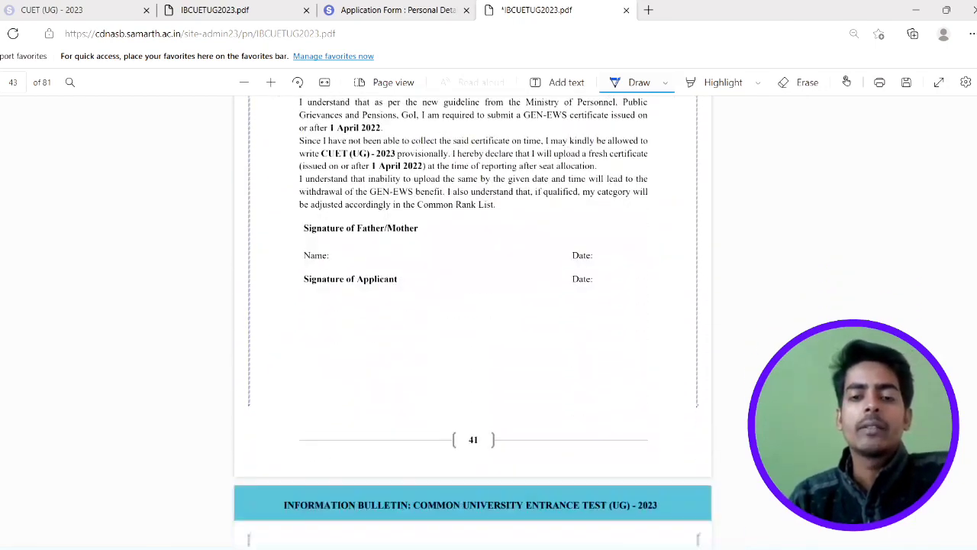
{"action": "scroll", "coordinate": [473, 321], "scroll_direction": "down", "scroll_amount": 2}
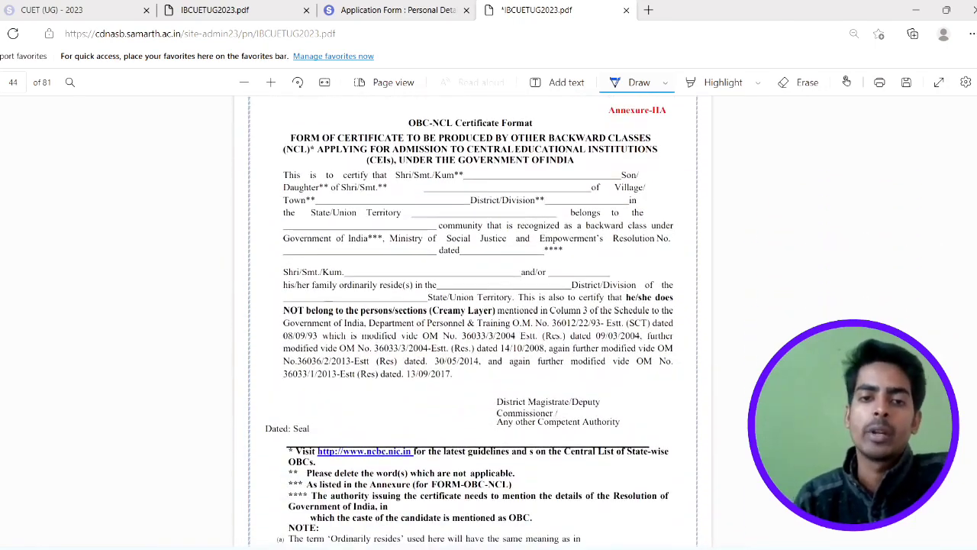
{"action": "left_click_drag", "start_coordinate": [263, 268], "coordinate": [280, 265]}
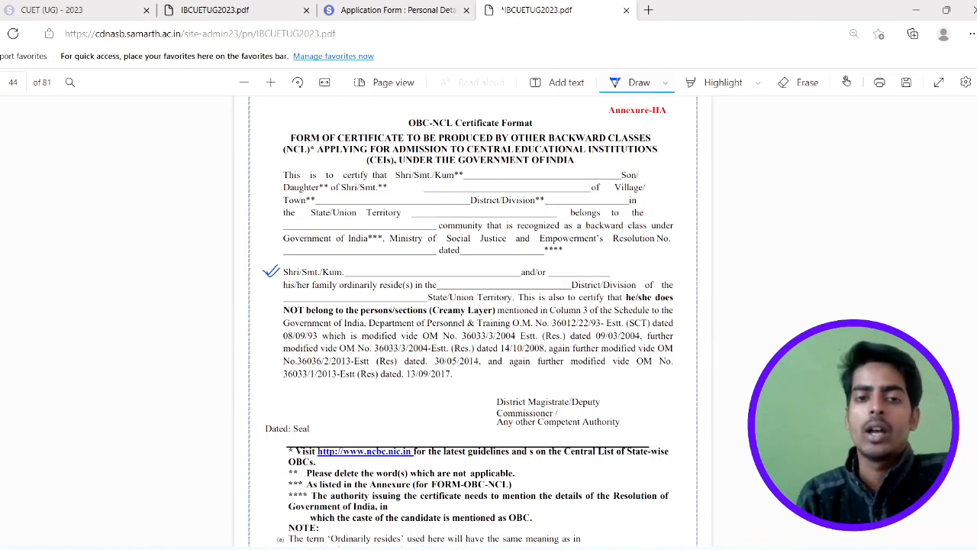
{"action": "left_click_drag", "start_coordinate": [410, 128], "coordinate": [426, 127]}
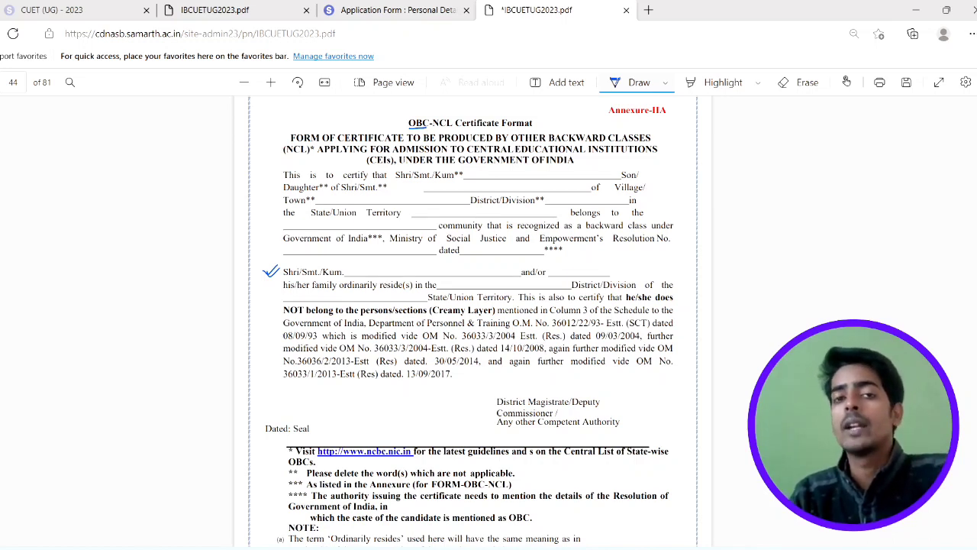
- Search Bing for 'obc central list' in a new tab and open the ncbc.nic.in Central List of OBCs result
{"action": "left_click", "coordinate": [648, 10]}
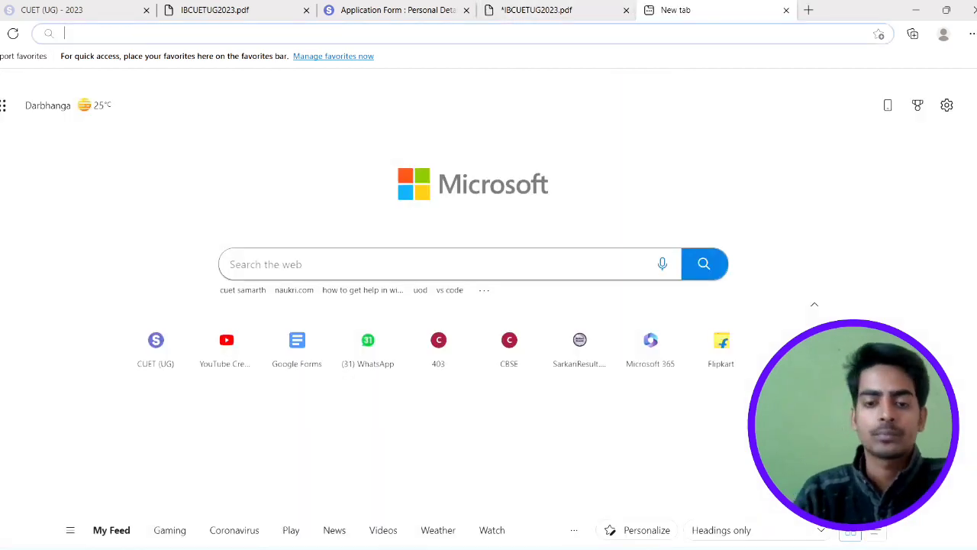
{"action": "type", "text": "oB"}
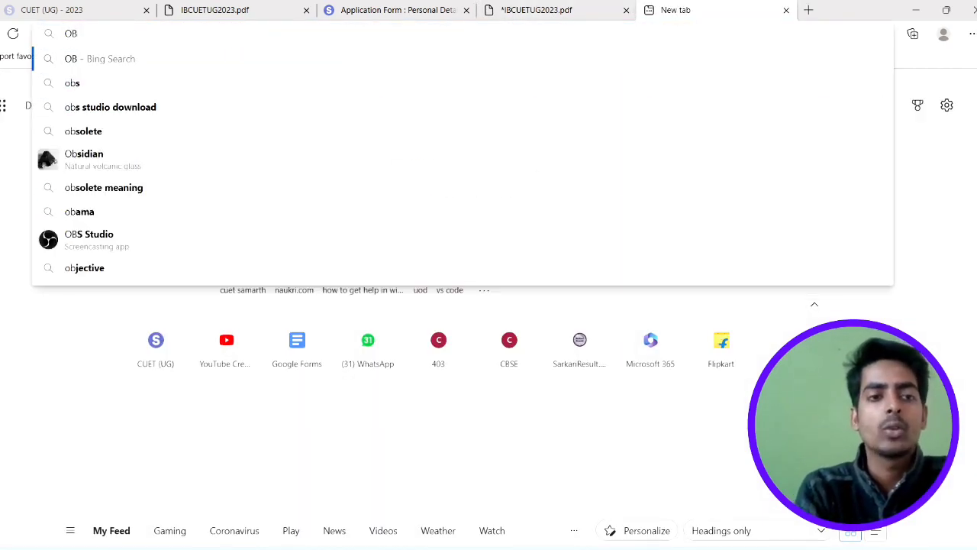
{"action": "type", "text": "C"}
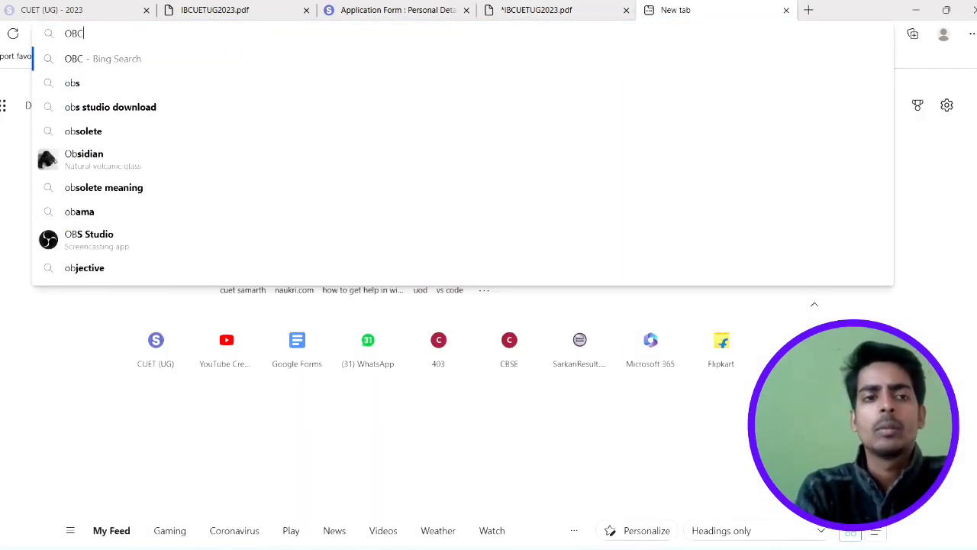
{"action": "type", "text": " CENT"}
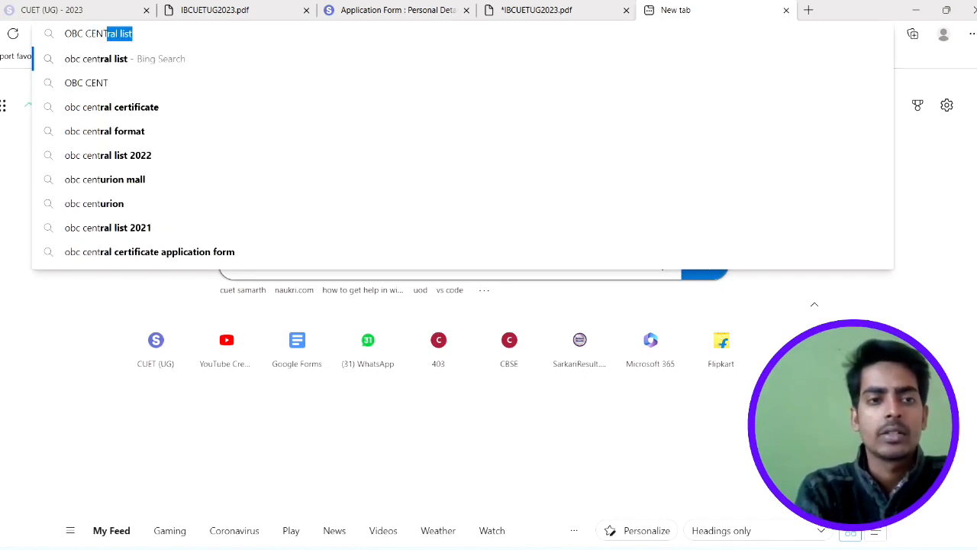
{"action": "type", "text": "R"}
{"action": "key", "text": "Return"}
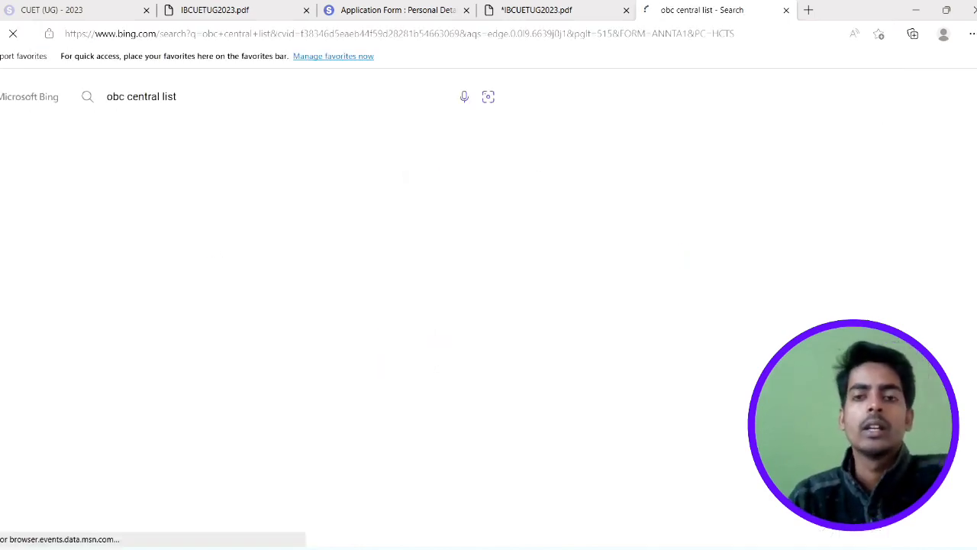
{"action": "scroll", "coordinate": [305, 305], "scroll_direction": "down", "scroll_amount": 1}
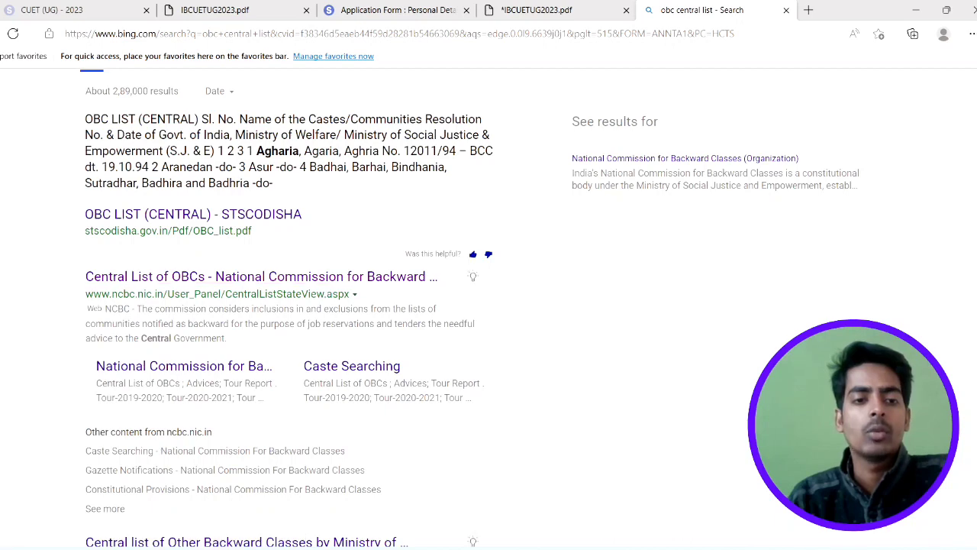
{"action": "scroll", "coordinate": [306, 305], "scroll_direction": "down", "scroll_amount": 1}
{"action": "left_click", "coordinate": [259, 204]}
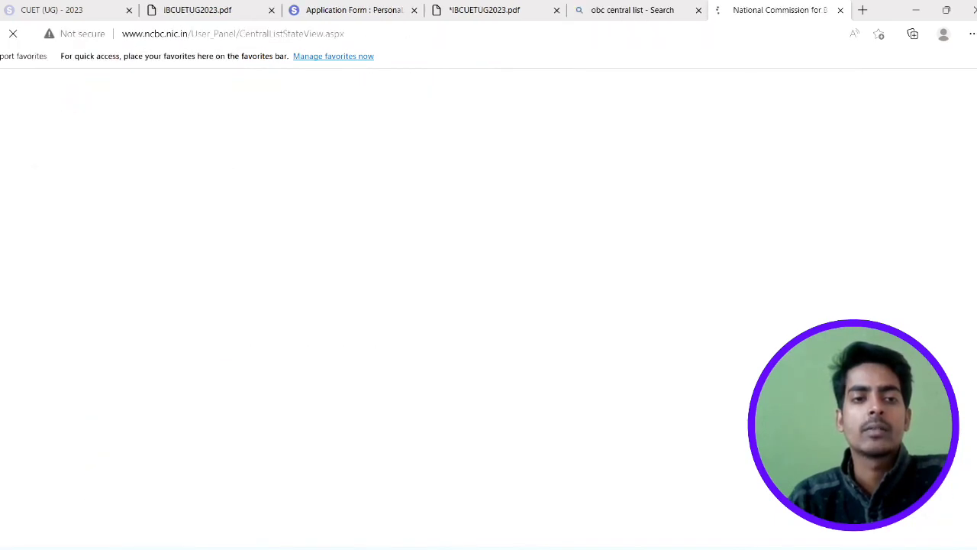
- Open Bihar's central OBC caste list, scroll through it, and return to the IBCUETUG2023.pdf tab
{"action": "scroll", "coordinate": [489, 306], "scroll_direction": "down", "scroll_amount": 2}
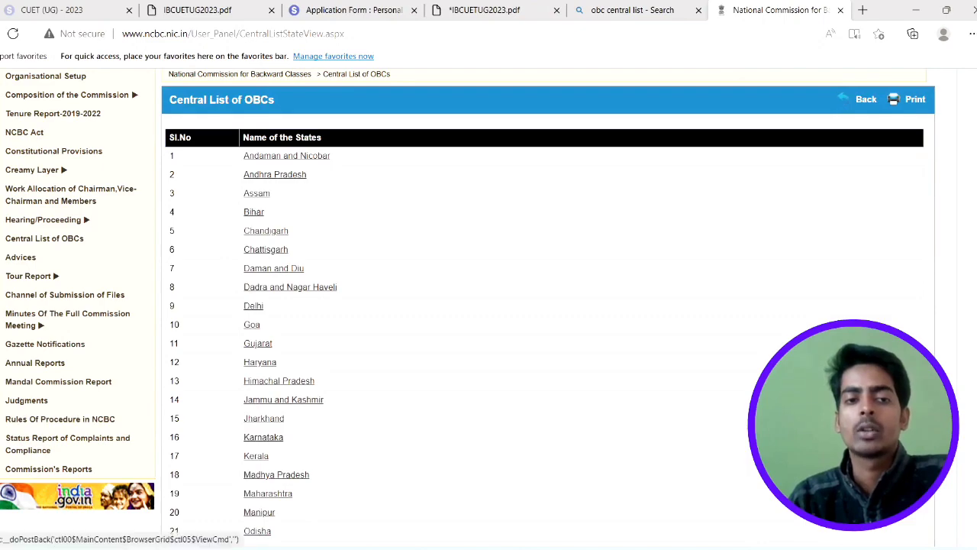
{"action": "left_click", "coordinate": [253, 211]}
{"action": "scroll", "coordinate": [489, 305], "scroll_direction": "down", "scroll_amount": 3}
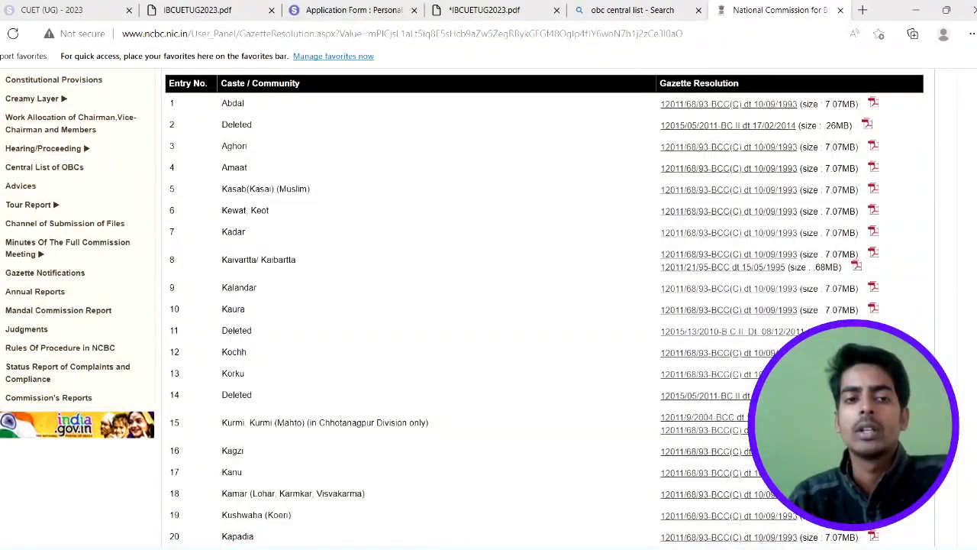
{"action": "scroll", "coordinate": [489, 306], "scroll_direction": "down", "scroll_amount": 3}
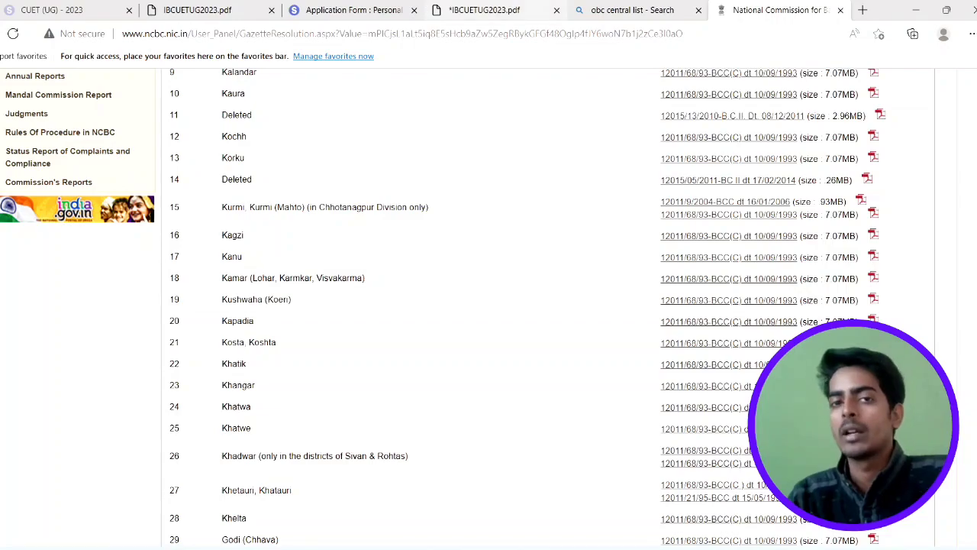
{"action": "left_click", "coordinate": [489, 9]}
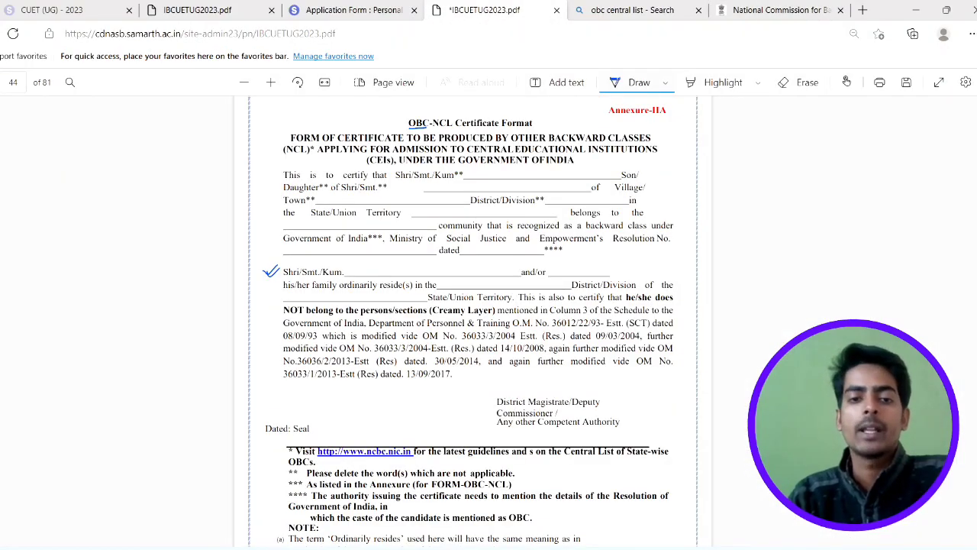
- Tick the OBC-NCL Certificate Format heading with the Draw pen
{"action": "scroll", "coordinate": [473, 321], "scroll_direction": "down", "scroll_amount": 3}
{"action": "scroll", "coordinate": [473, 320], "scroll_direction": "up", "scroll_amount": 3}
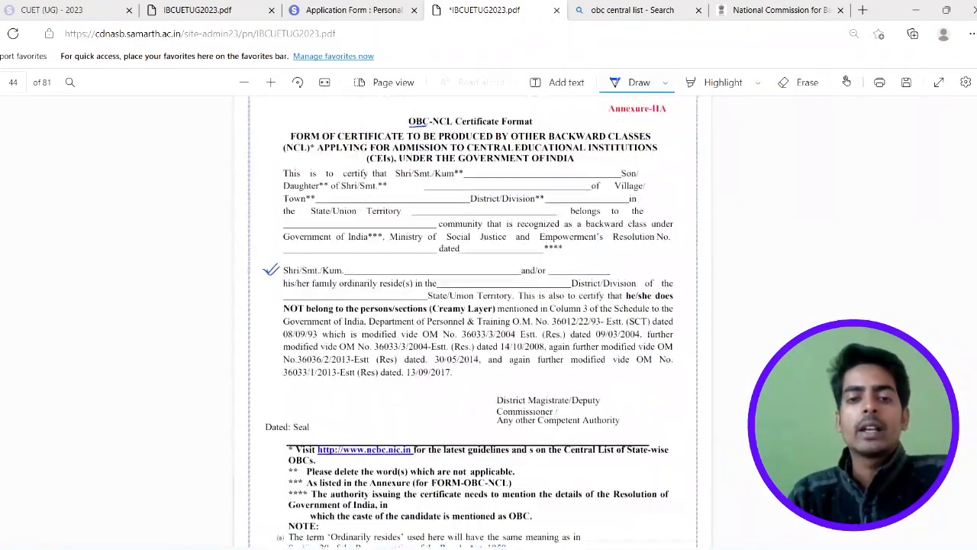
{"action": "scroll", "coordinate": [474, 320], "scroll_direction": "up", "scroll_amount": 3}
{"action": "scroll", "coordinate": [473, 321], "scroll_direction": "down", "scroll_amount": 2}
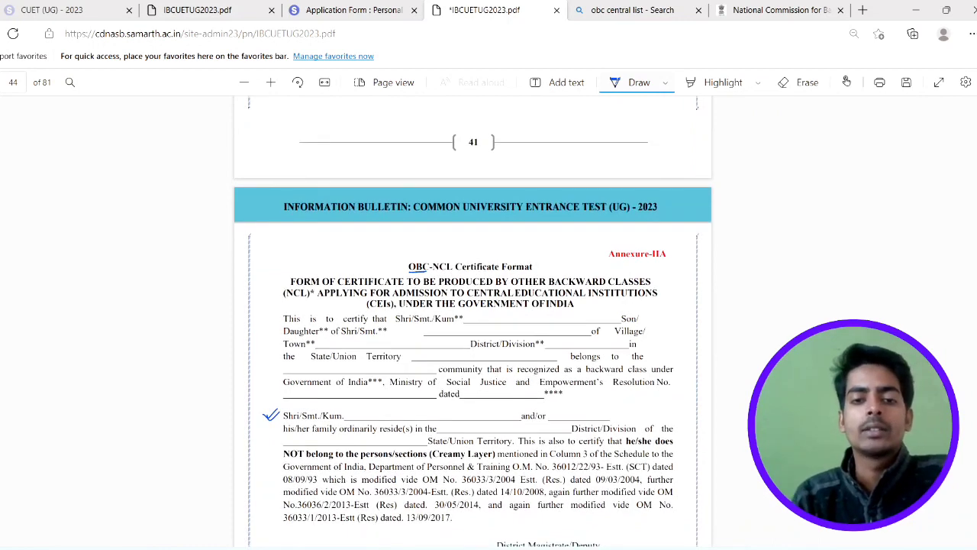
{"action": "left_click_drag", "start_coordinate": [492, 252], "coordinate": [503, 246]}
- Underline the candidate name, address and Application Number fields on the OBC-NCL declaration
{"action": "scroll", "coordinate": [474, 321], "scroll_direction": "up", "scroll_amount": 10}
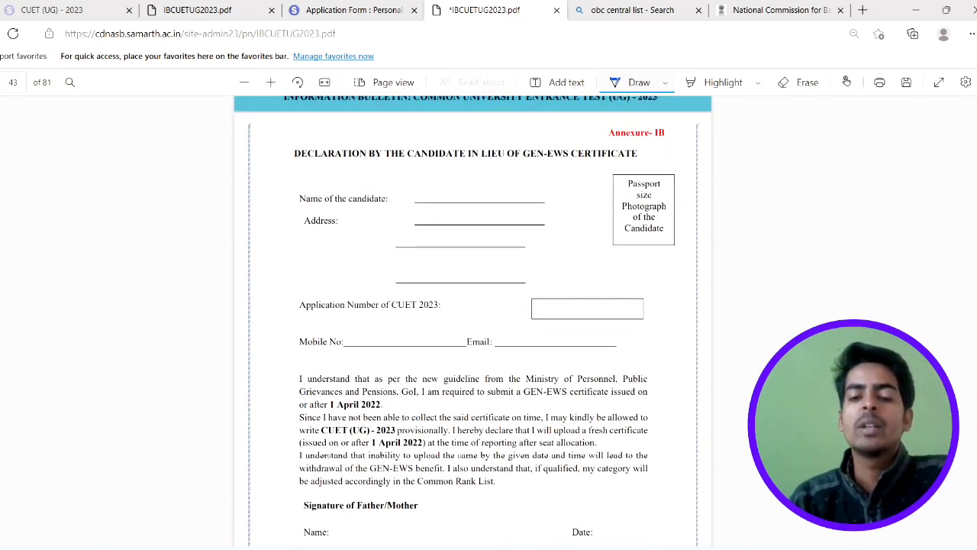
{"action": "scroll", "coordinate": [473, 321], "scroll_direction": "down", "scroll_amount": 10}
{"action": "scroll", "coordinate": [473, 321], "scroll_direction": "down", "scroll_amount": 10}
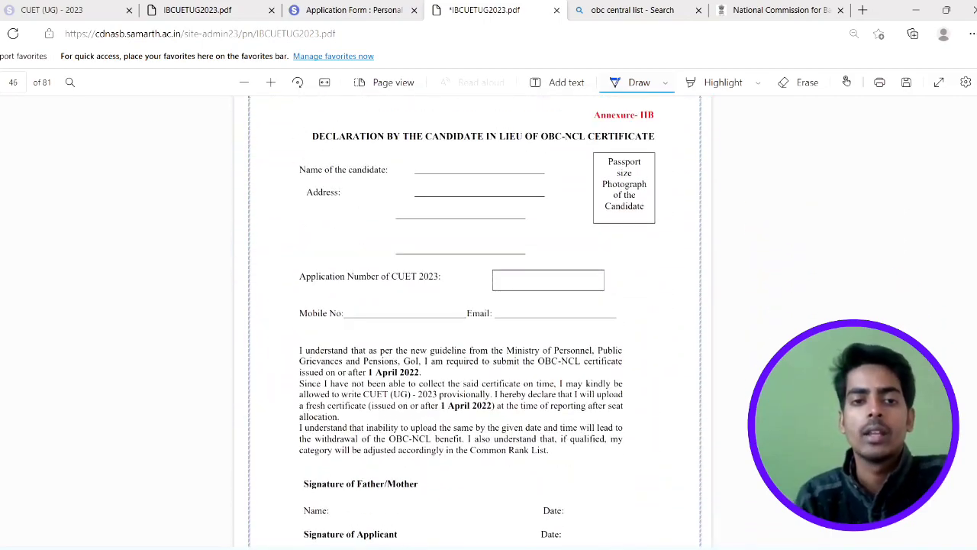
{"action": "left_click_drag", "start_coordinate": [308, 174], "coordinate": [472, 173]}
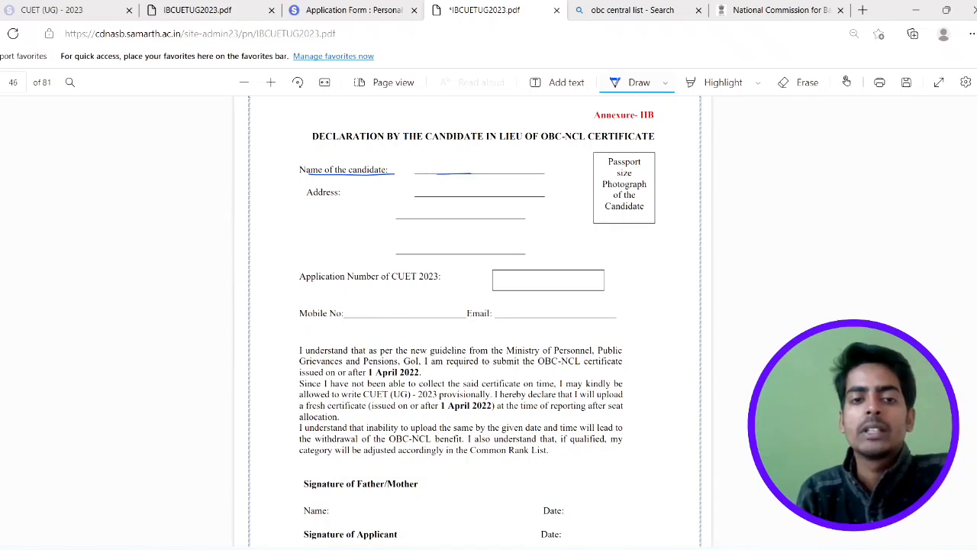
{"action": "left_click_drag", "start_coordinate": [346, 197], "coordinate": [383, 197]}
{"action": "left_click_drag", "start_coordinate": [354, 285], "coordinate": [415, 285]}
{"action": "left_click_drag", "start_coordinate": [487, 287], "coordinate": [501, 288]}
{"action": "left_click_drag", "start_coordinate": [519, 286], "coordinate": [541, 285]}
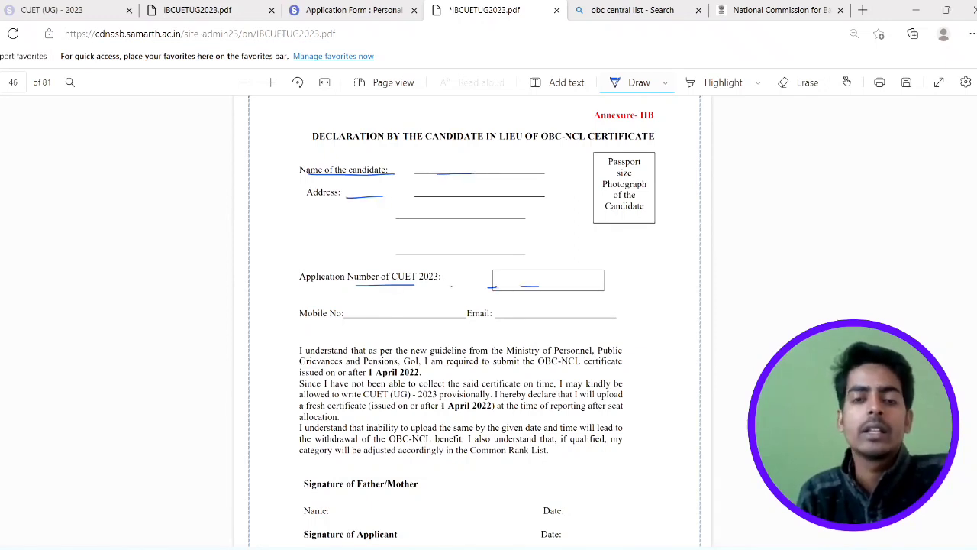
{"action": "left_click_drag", "start_coordinate": [371, 315], "coordinate": [401, 315]}
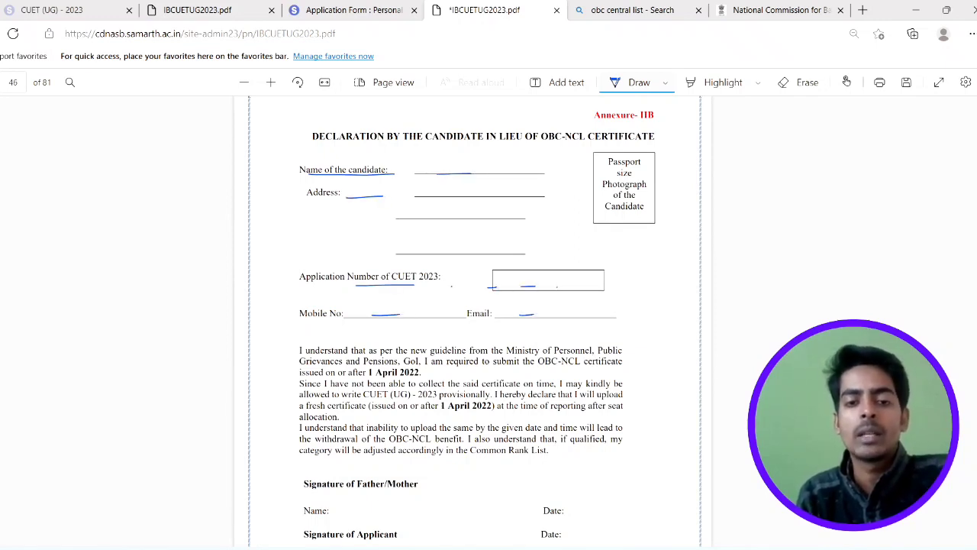
{"action": "left_click_drag", "start_coordinate": [519, 314], "coordinate": [537, 315]}
- Bracket the OBC-NCL paragraph, tick its provisional-certificate sentence, and bracket the GEN-EWS declaration form
{"action": "scroll", "coordinate": [573, 305], "scroll_direction": "down", "scroll_amount": 2}
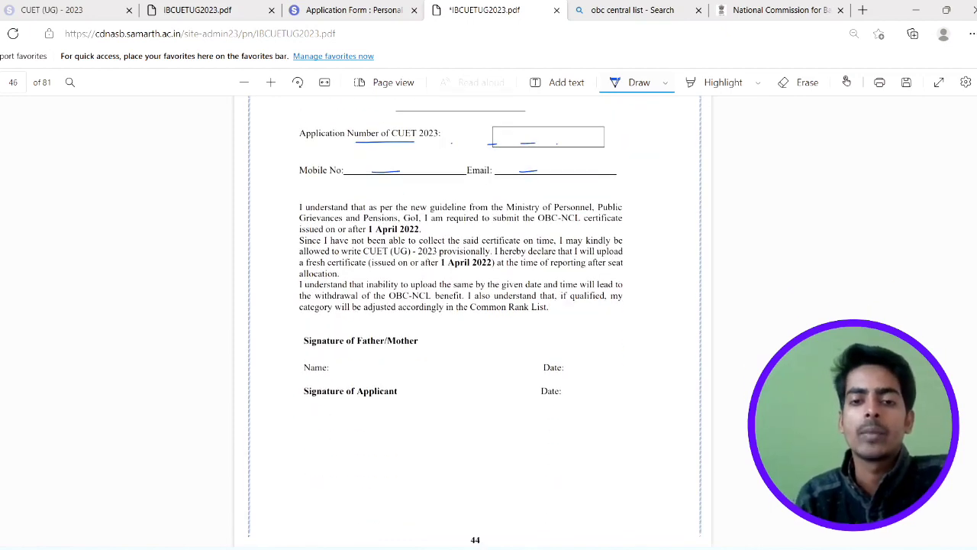
{"action": "mouse_move", "coordinate": [286, 201]}
{"action": "left_mouse_down"}
{"action": "mouse_move", "coordinate": [276, 241]}
{"action": "mouse_move", "coordinate": [292, 319]}
{"action": "left_mouse_up"}
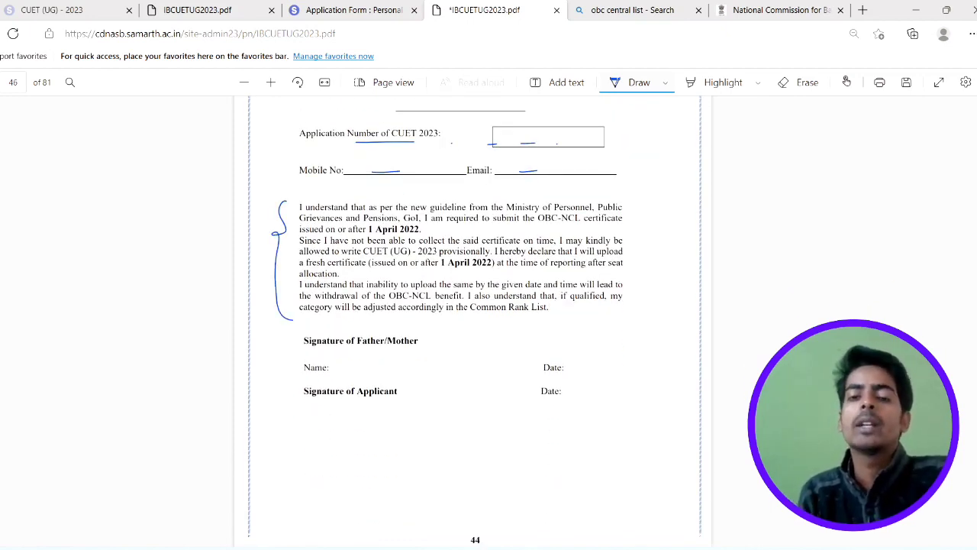
{"action": "left_click_drag", "start_coordinate": [627, 246], "coordinate": [645, 244]}
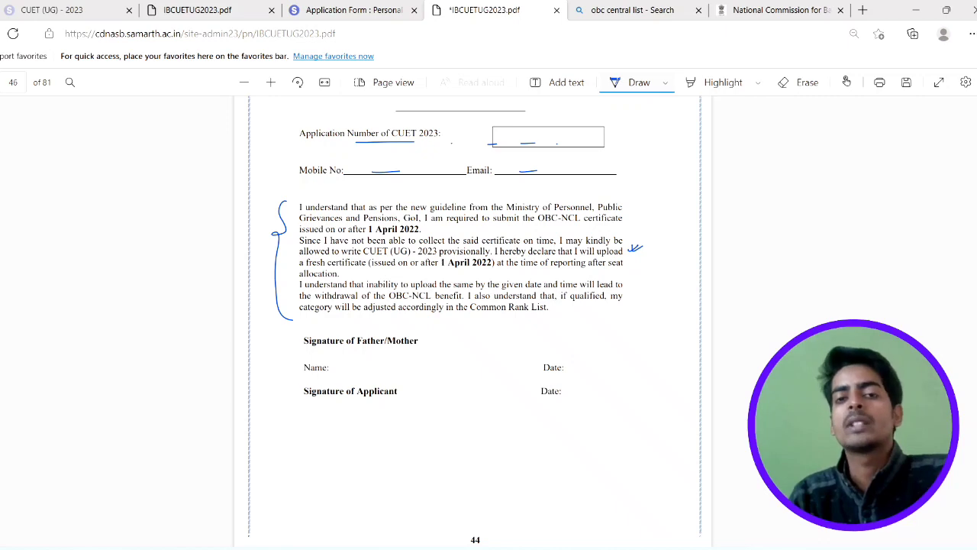
{"action": "scroll", "coordinate": [473, 320], "scroll_direction": "up", "scroll_amount": 2}
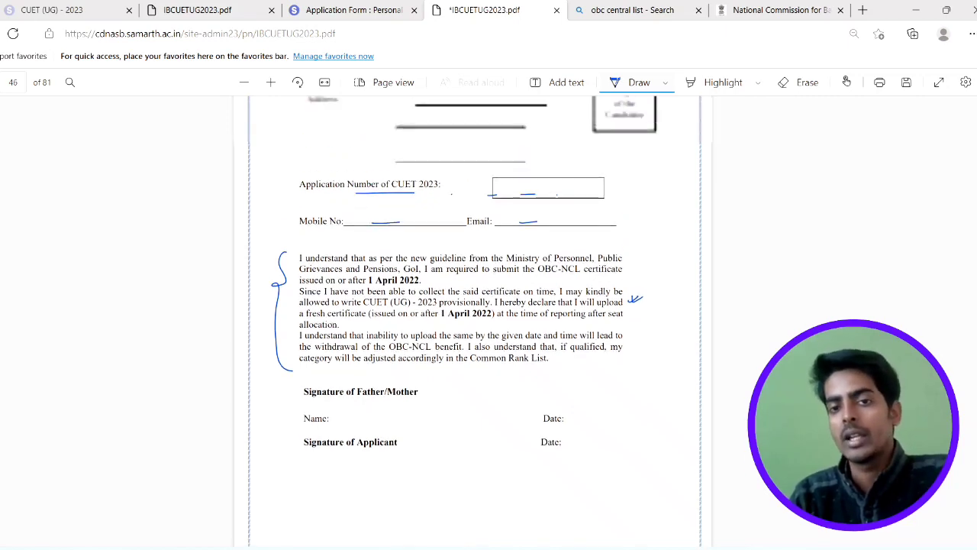
{"action": "scroll", "coordinate": [473, 321], "scroll_direction": "up", "scroll_amount": 15}
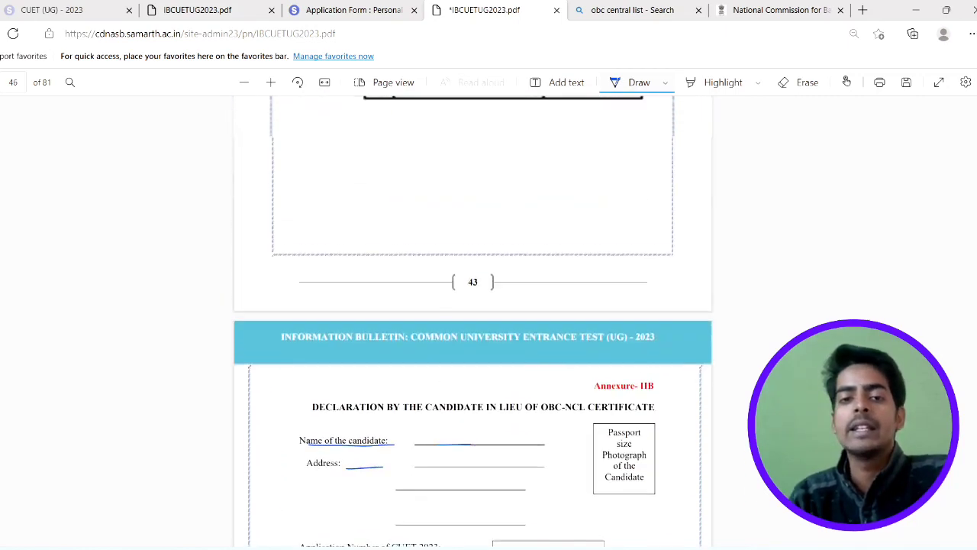
{"action": "scroll", "coordinate": [473, 320], "scroll_direction": "up", "scroll_amount": 10}
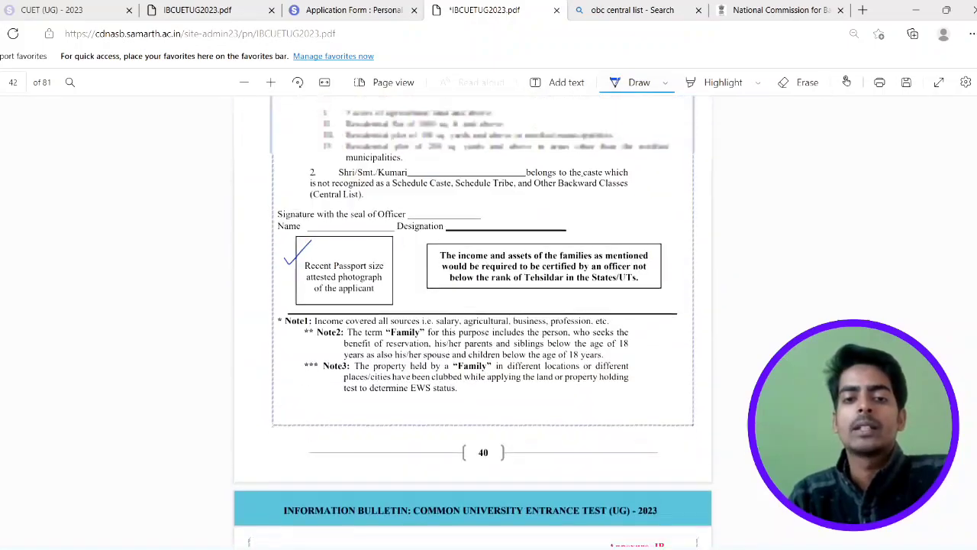
{"action": "scroll", "coordinate": [474, 321], "scroll_direction": "down", "scroll_amount": 10}
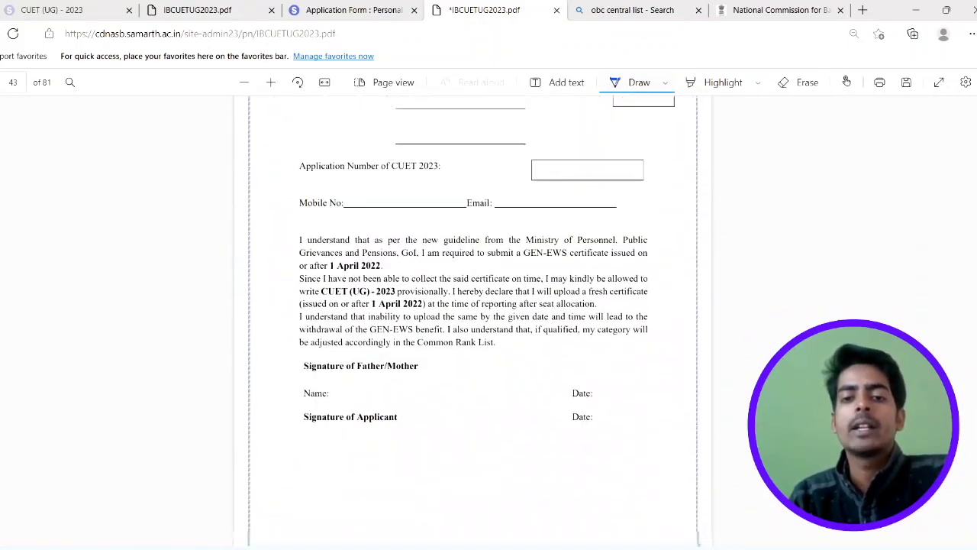
{"action": "mouse_move", "coordinate": [675, 168]}
{"action": "left_mouse_down"}
{"action": "mouse_move", "coordinate": [698, 252]}
{"action": "mouse_move", "coordinate": [697, 317]}
{"action": "mouse_move", "coordinate": [678, 481]}
{"action": "mouse_move", "coordinate": [648, 506]}
{"action": "left_mouse_up"}
- On the bulletin cover page, handwrite 'SC / ST' below the EWS note, undoing stray strokes
{"action": "scroll", "coordinate": [473, 321], "scroll_direction": "down", "scroll_amount": 1}
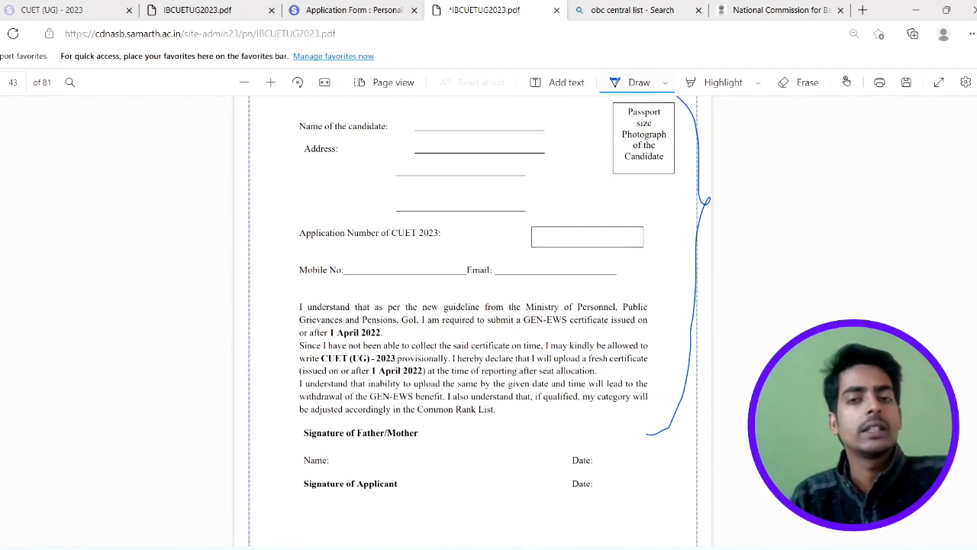
{"action": "scroll", "coordinate": [474, 321], "scroll_direction": "up", "scroll_amount": 1}
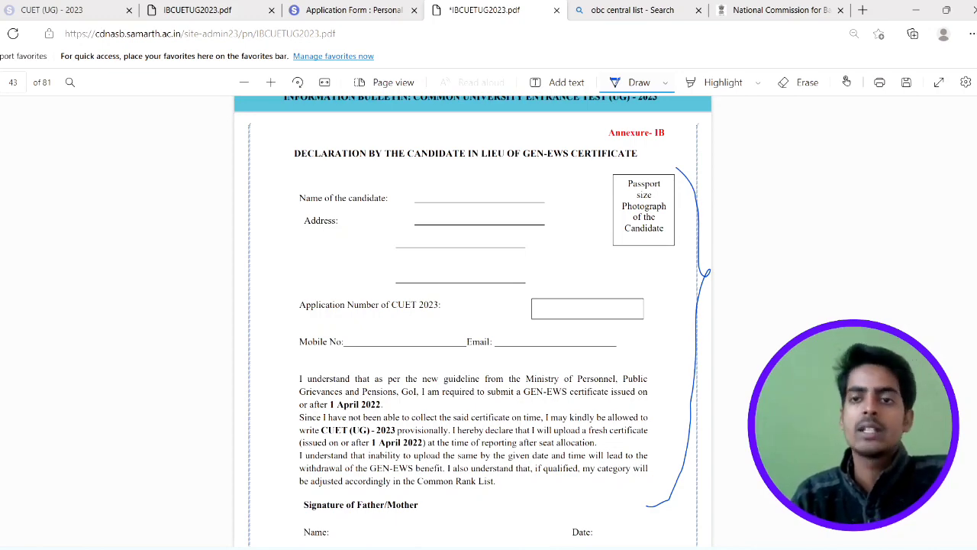
{"action": "scroll", "coordinate": [474, 321], "scroll_direction": "up", "scroll_amount": 1}
{"action": "scroll", "coordinate": [473, 320], "scroll_direction": "down", "scroll_amount": 8}
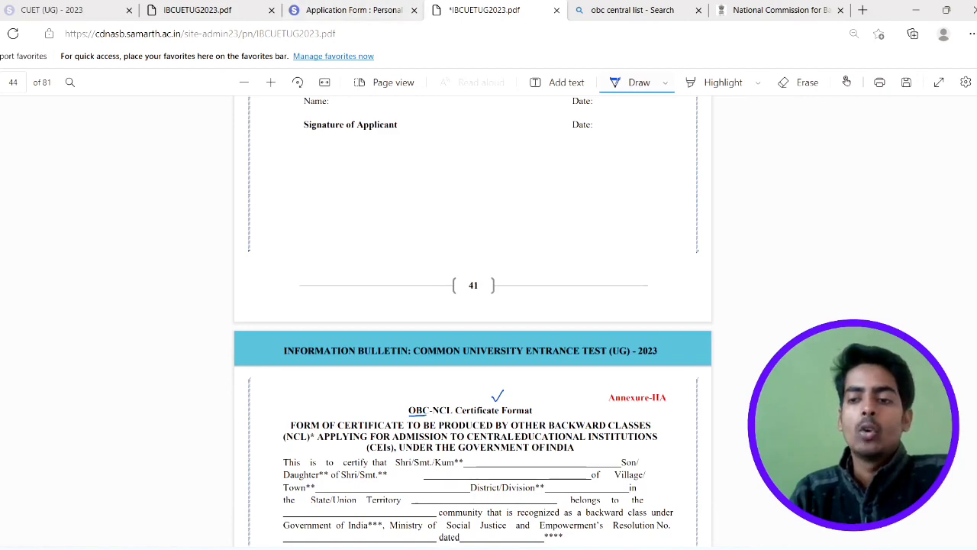
{"action": "scroll", "coordinate": [473, 321], "scroll_direction": "up", "scroll_amount": 10}
{"action": "key", "text": "ctrl+Home"}
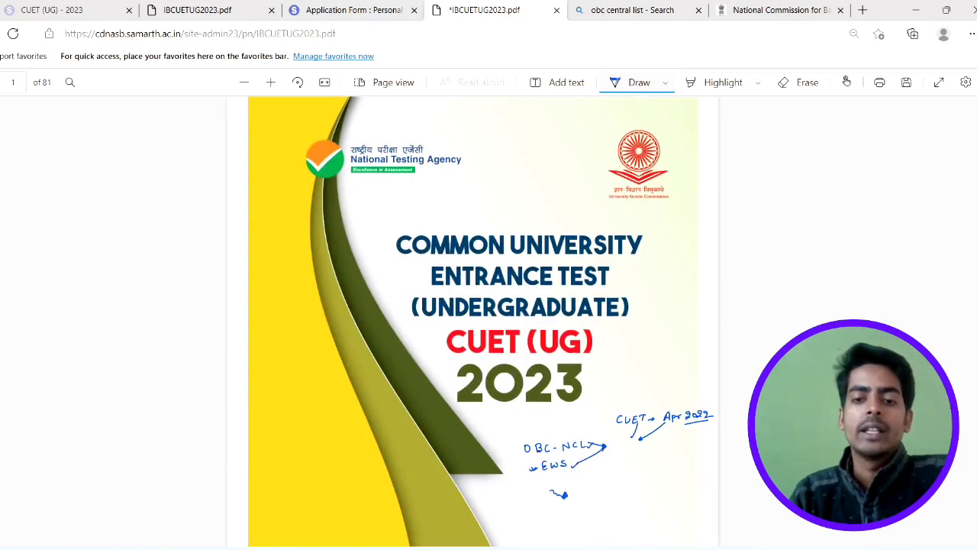
{"action": "scroll", "coordinate": [473, 321], "scroll_direction": "down", "scroll_amount": 4}
{"action": "scroll", "coordinate": [474, 320], "scroll_direction": "up", "scroll_amount": 2}
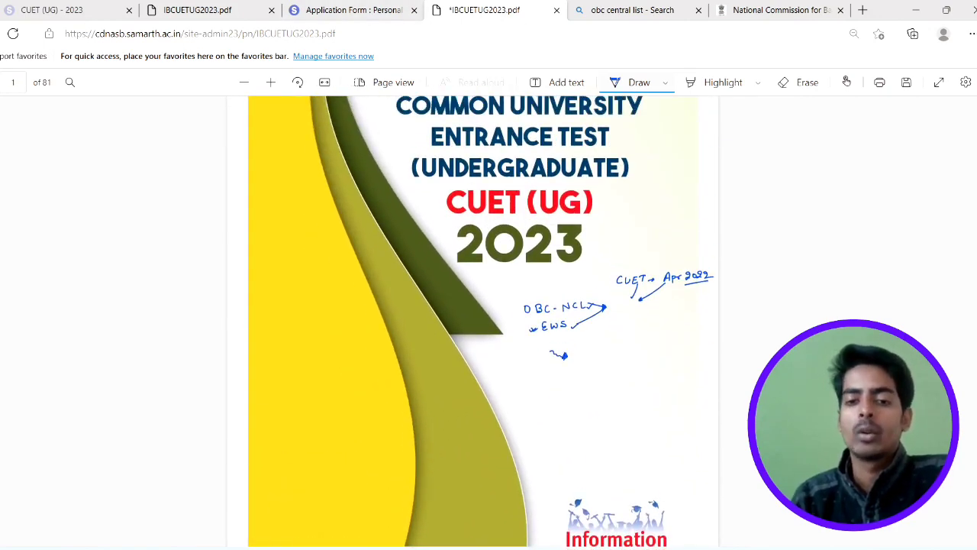
{"action": "mouse_move", "coordinate": [541, 387]}
{"action": "left_mouse_down"}
{"action": "mouse_move", "coordinate": [532, 398]}
{"action": "mouse_move", "coordinate": [566, 400]}
{"action": "left_mouse_up"}
{"action": "left_click_drag", "start_coordinate": [577, 389], "coordinate": [587, 395]}
{"action": "mouse_move", "coordinate": [583, 382]}
{"action": "left_mouse_down"}
{"action": "mouse_move", "coordinate": [594, 381]}
{"action": "mouse_move", "coordinate": [604, 405]}
{"action": "mouse_move", "coordinate": [622, 403]}
{"action": "left_mouse_up"}
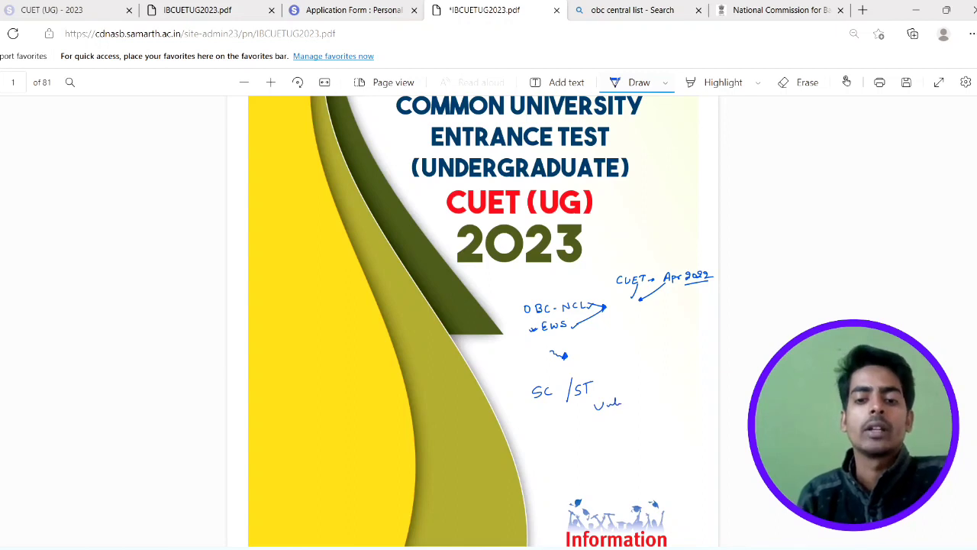
{"action": "key", "text": "ctrl+z"}
{"action": "key", "text": "ctrl+z"}
{"action": "key", "text": "ctrl+z"}
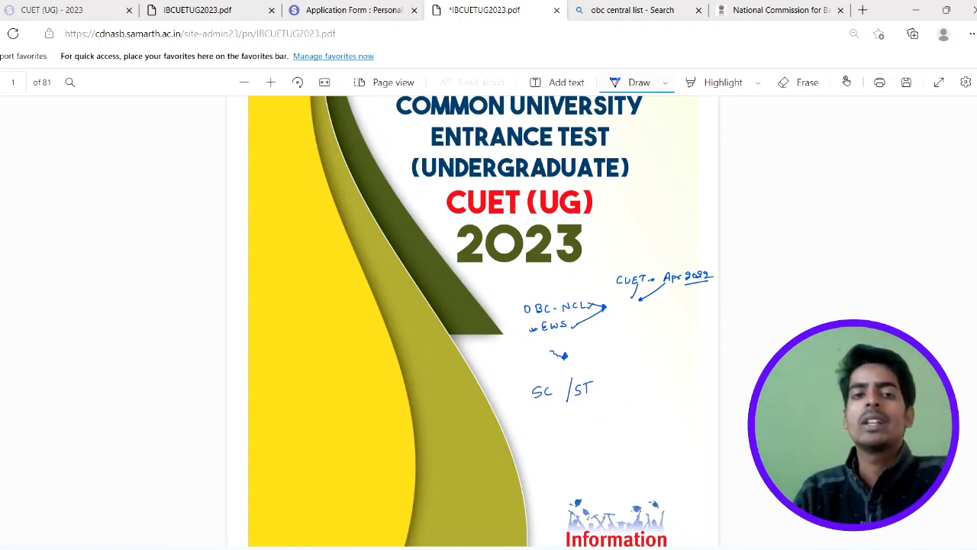
- Circle the handwritten 'SC / ST' note and add tick marks beside it
{"action": "mouse_move", "coordinate": [596, 364]}
{"action": "left_mouse_down"}
{"action": "mouse_move", "coordinate": [522, 379]}
{"action": "mouse_move", "coordinate": [557, 415]}
{"action": "mouse_move", "coordinate": [605, 382]}
{"action": "mouse_move", "coordinate": [597, 368]}
{"action": "left_mouse_up"}
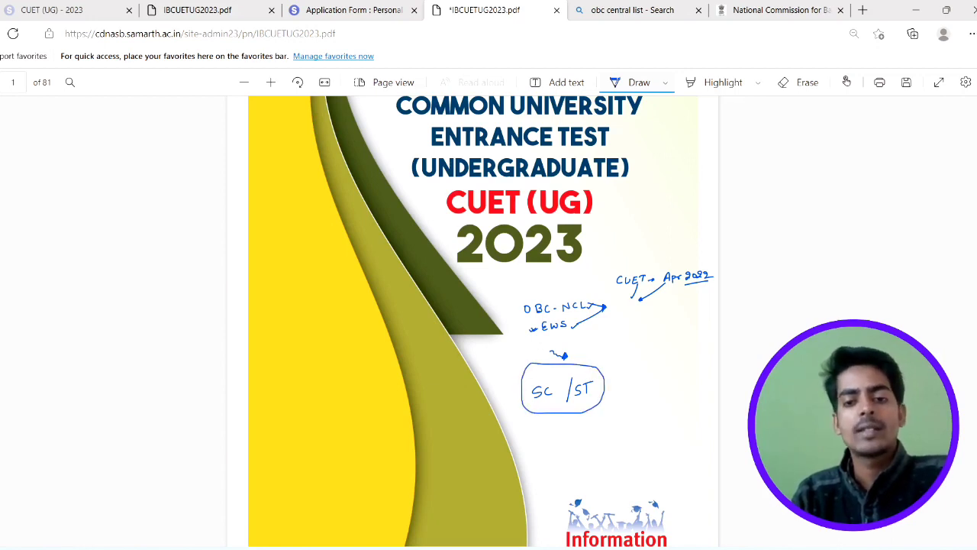
{"action": "left_click_drag", "start_coordinate": [600, 397], "coordinate": [617, 381]}
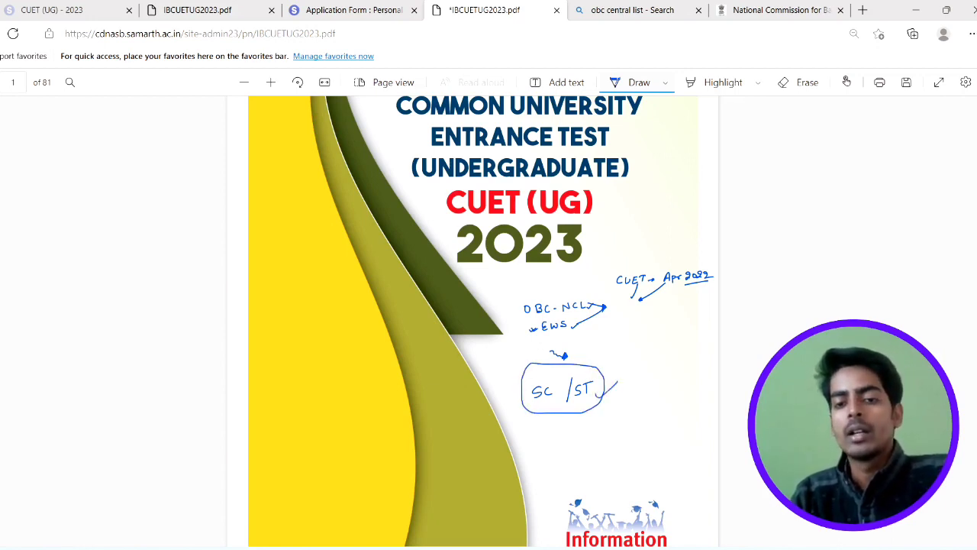
{"action": "left_click_drag", "start_coordinate": [569, 417], "coordinate": [613, 388]}
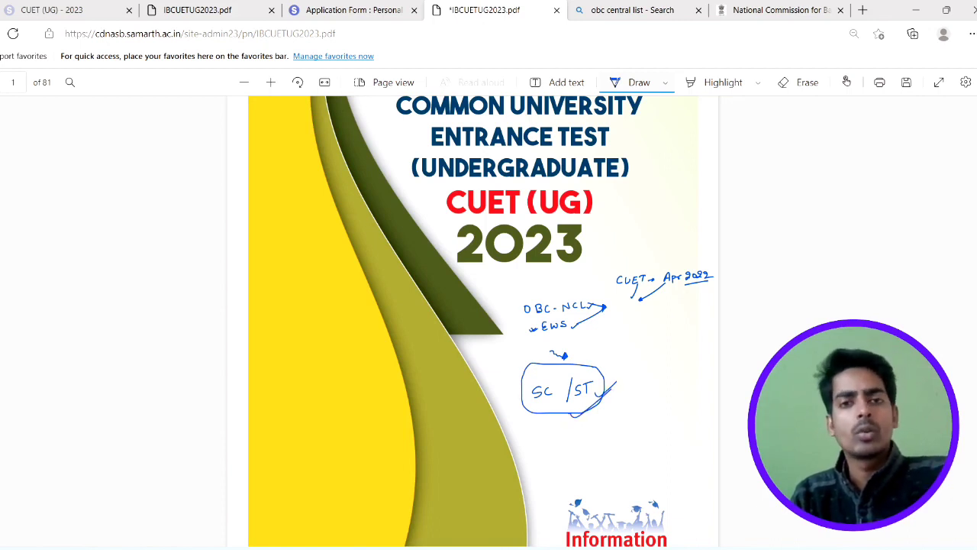
{"action": "left_click_drag", "start_coordinate": [582, 429], "coordinate": [632, 380]}
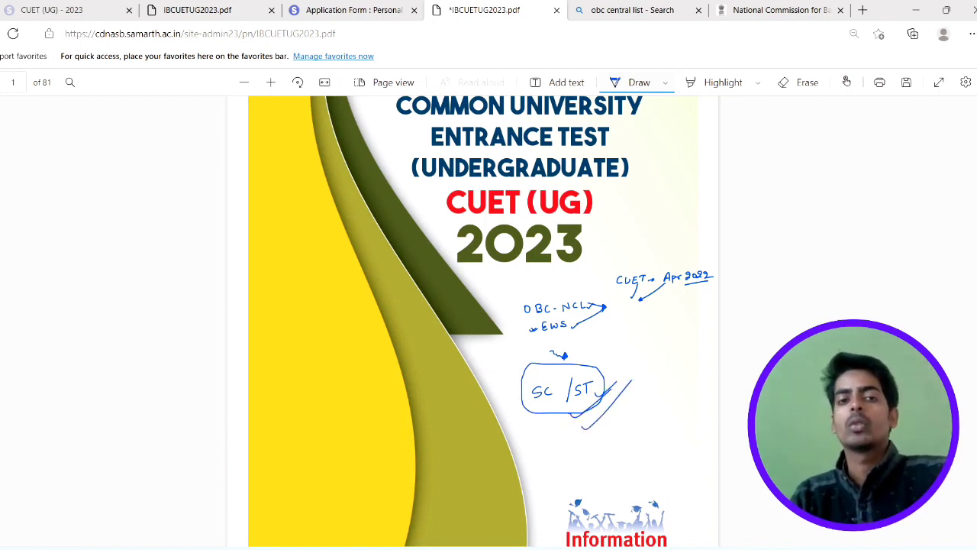
- Back on the Application Form, answer No to the PwBD candidate question
{"action": "left_click", "coordinate": [353, 10]}
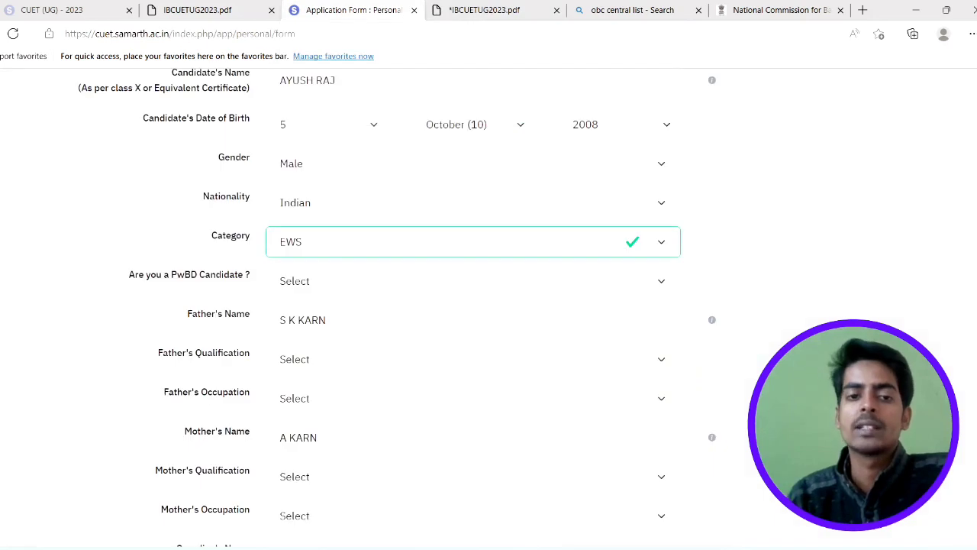
{"action": "scroll", "coordinate": [488, 305], "scroll_direction": "down", "scroll_amount": 1}
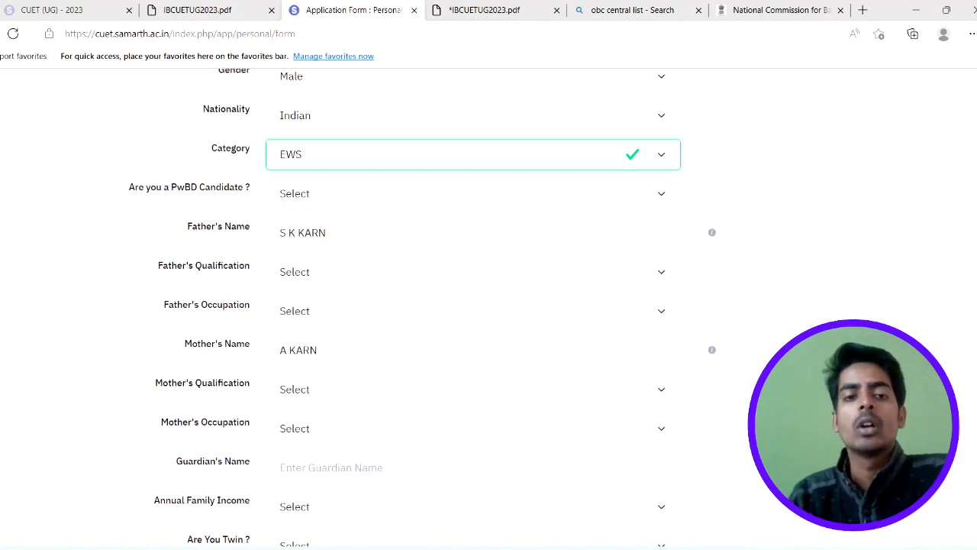
{"action": "key", "text": "Tab"}
{"action": "key", "text": "alt+Down"}
{"action": "key", "text": "Down"}
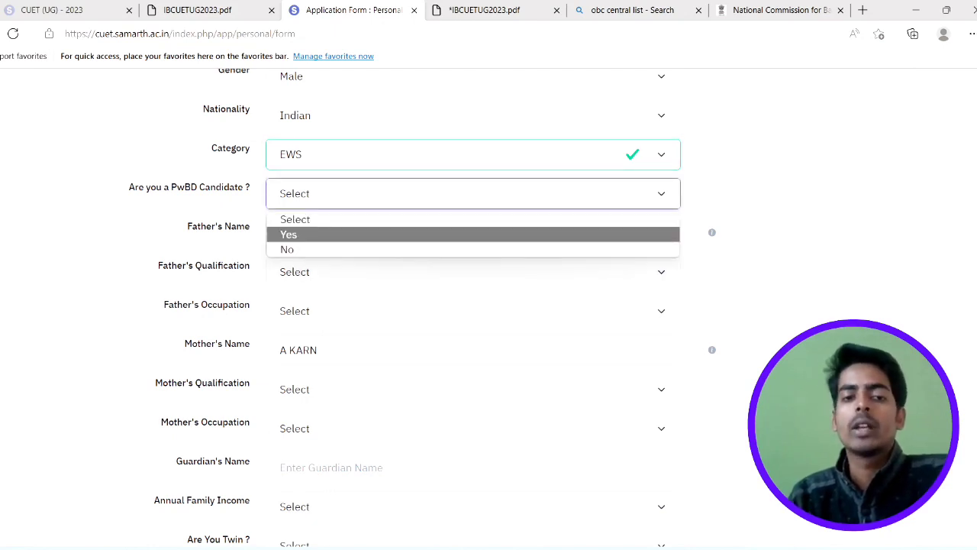
{"action": "key", "text": "Down"}
{"action": "key", "text": "Up"}
{"action": "key", "text": "Return"}
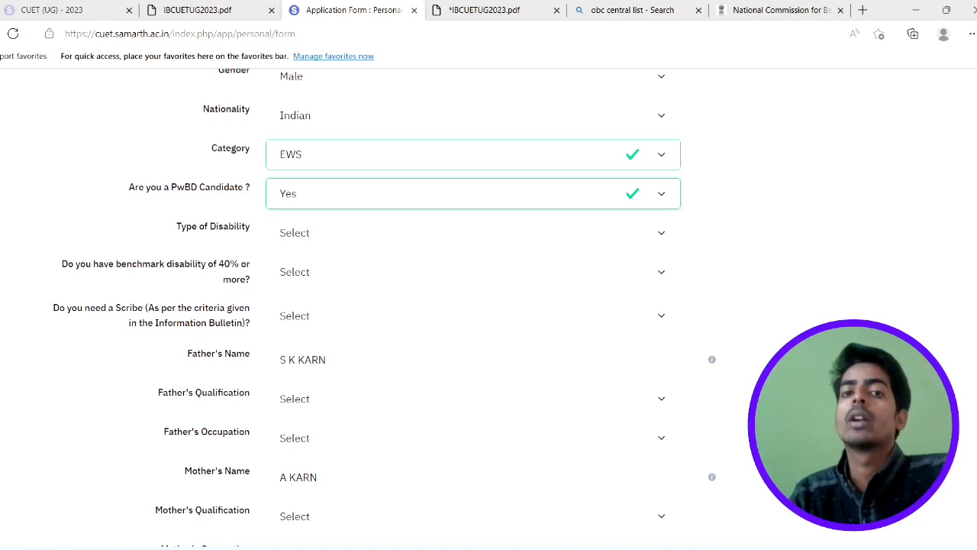
{"action": "key", "text": "space"}
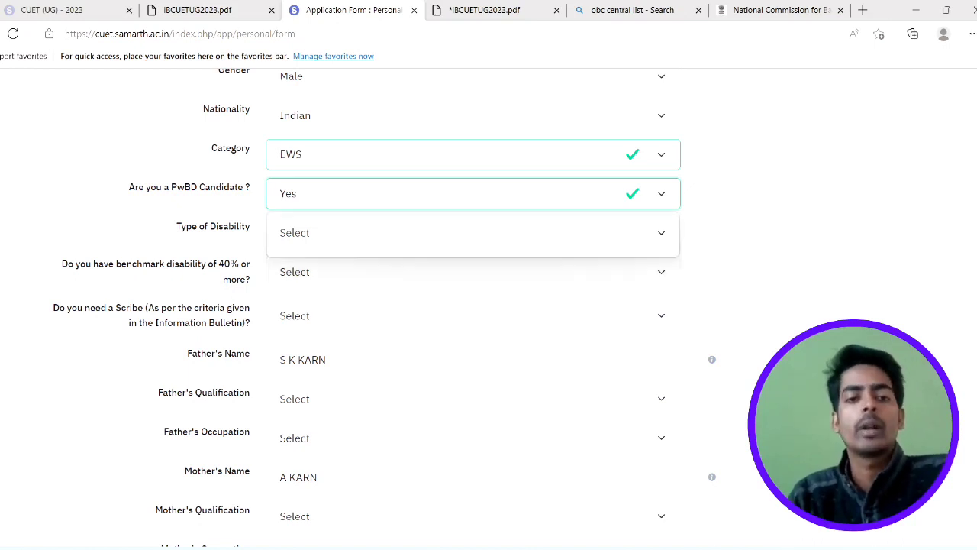
{"action": "key", "text": "Down"}
{"action": "key", "text": "Return"}
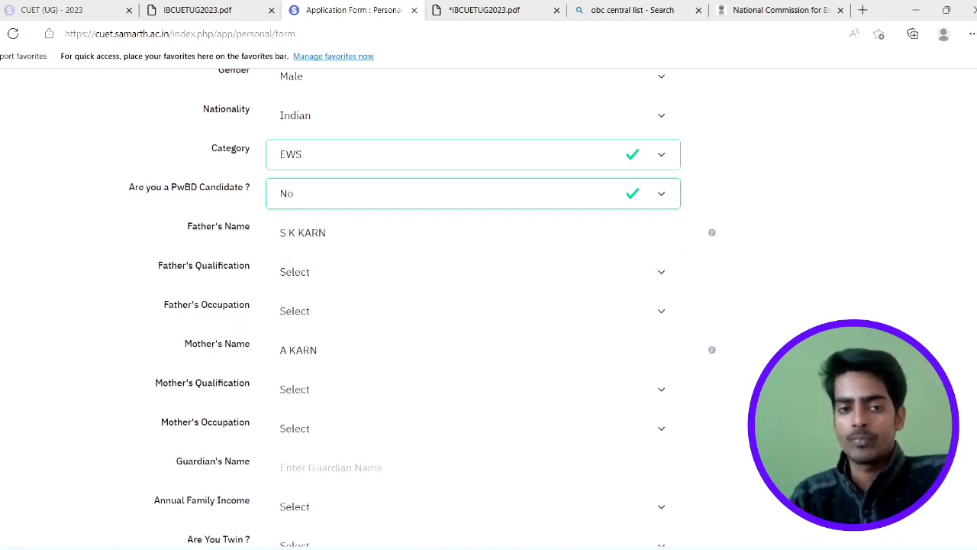
- Set Father's Qualification to Graduate
{"action": "scroll", "coordinate": [489, 306], "scroll_direction": "down", "scroll_amount": 1}
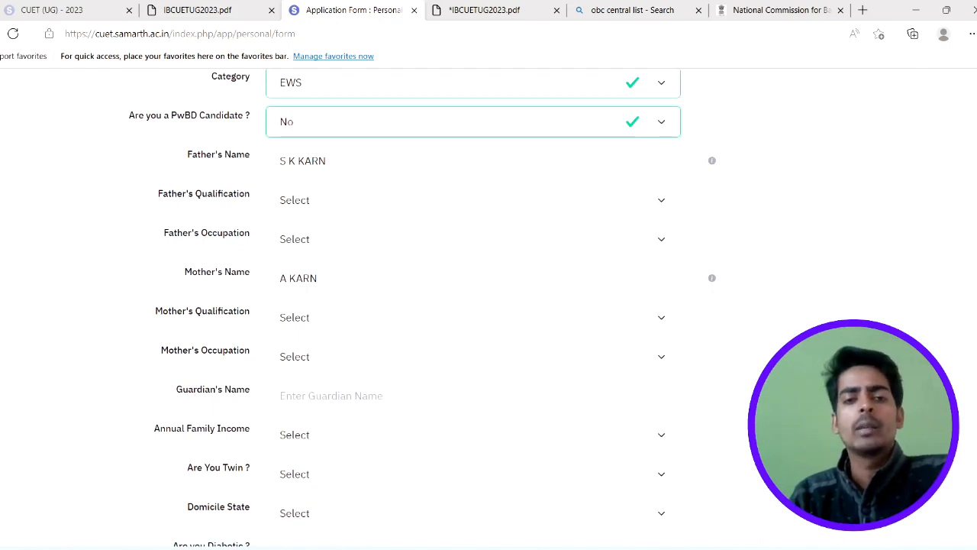
{"action": "key", "text": "Tab"}
{"action": "key", "text": "space"}
{"action": "key", "text": "Down"}
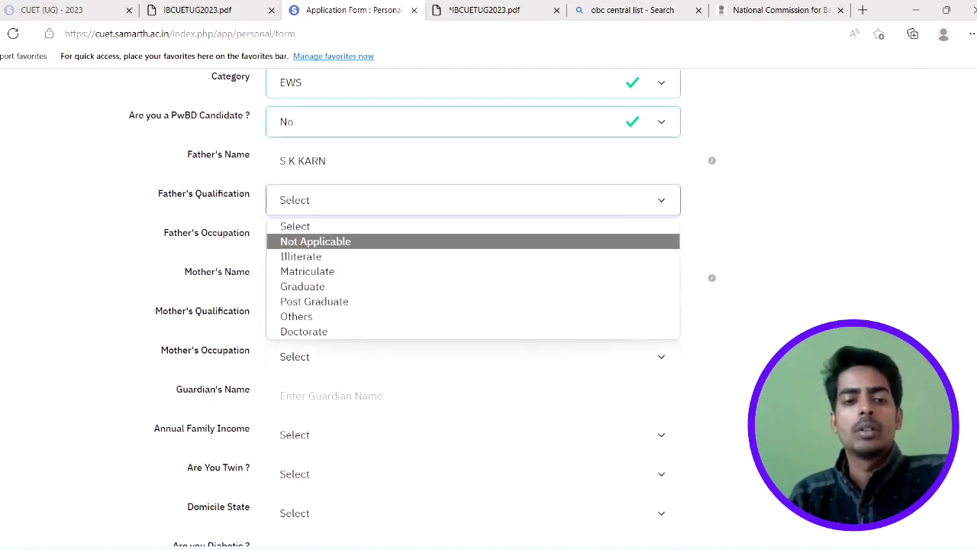
{"action": "key", "text": "Down"}
{"action": "key", "text": "Down"}
{"action": "key", "text": "Down"}
{"action": "key", "text": "Down"}
{"action": "key", "text": "Up"}
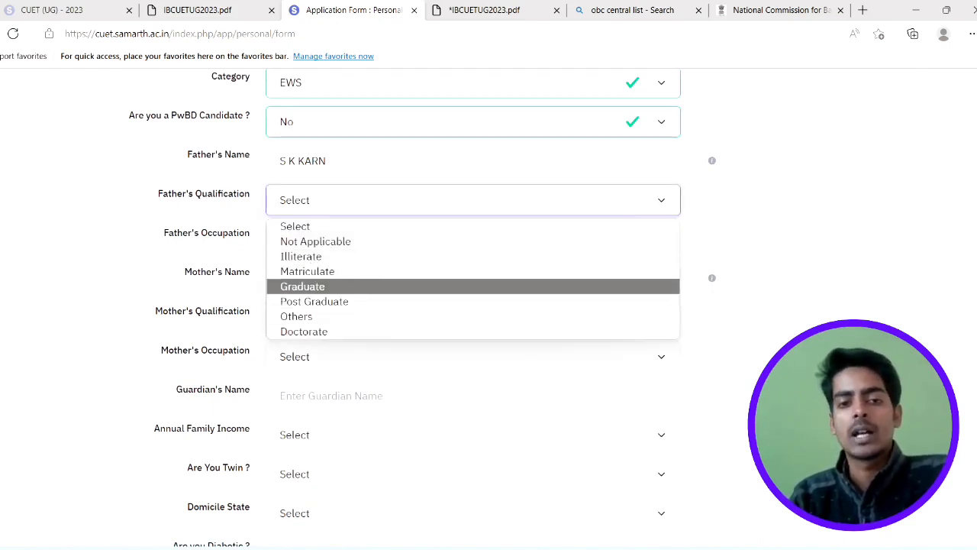
{"action": "key", "text": "Return"}
- Set Father's Occupation to Others
{"action": "key", "text": "Tab"}
{"action": "key", "text": "space"}
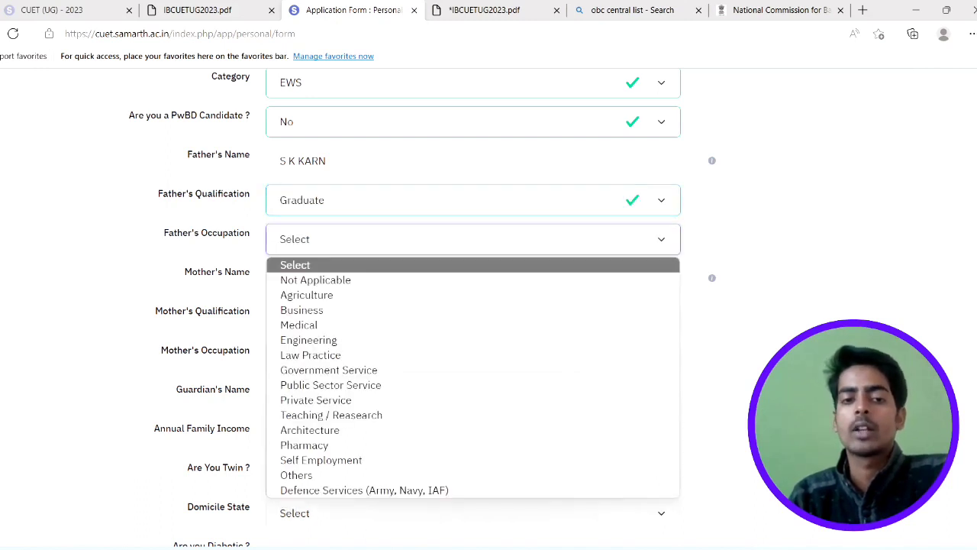
{"action": "key", "text": "Down"}
{"action": "key", "text": "Down"}
{"action": "key", "text": "Down"}
{"action": "key", "text": "Down"}
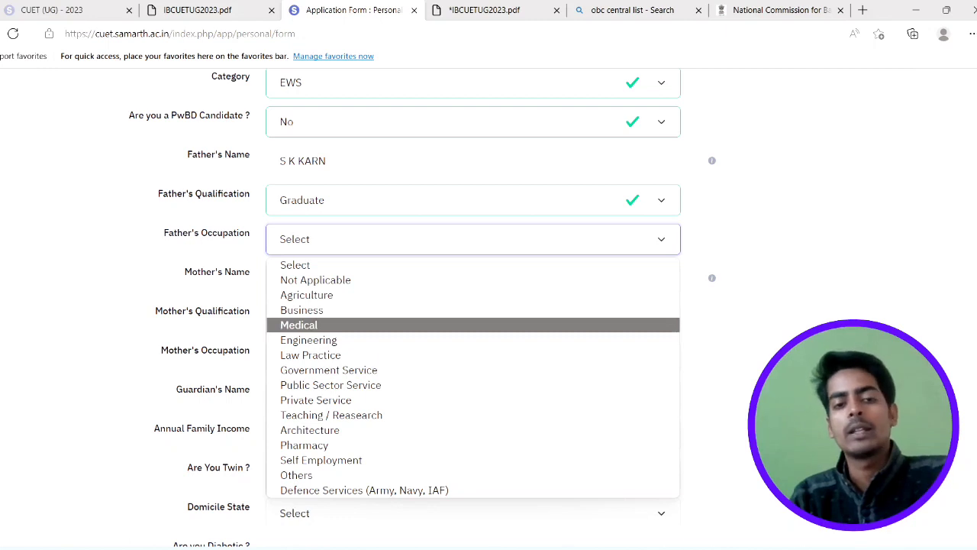
{"action": "key", "text": "Down"}
{"action": "key", "text": "Down"}
{"action": "key", "text": "Down"}
{"action": "key", "text": "Down"}
{"action": "key", "text": "Down"}
{"action": "key", "text": "Down"}
{"action": "key", "text": "Down"}
{"action": "key", "text": "Down"}
{"action": "key", "text": "Down"}
{"action": "key", "text": "Down"}
{"action": "key", "text": "Up"}
{"action": "key", "text": "Up"}
{"action": "key", "text": "Up"}
{"action": "key", "text": "Up"}
{"action": "key", "text": "Up"}
{"action": "key", "text": "Up"}
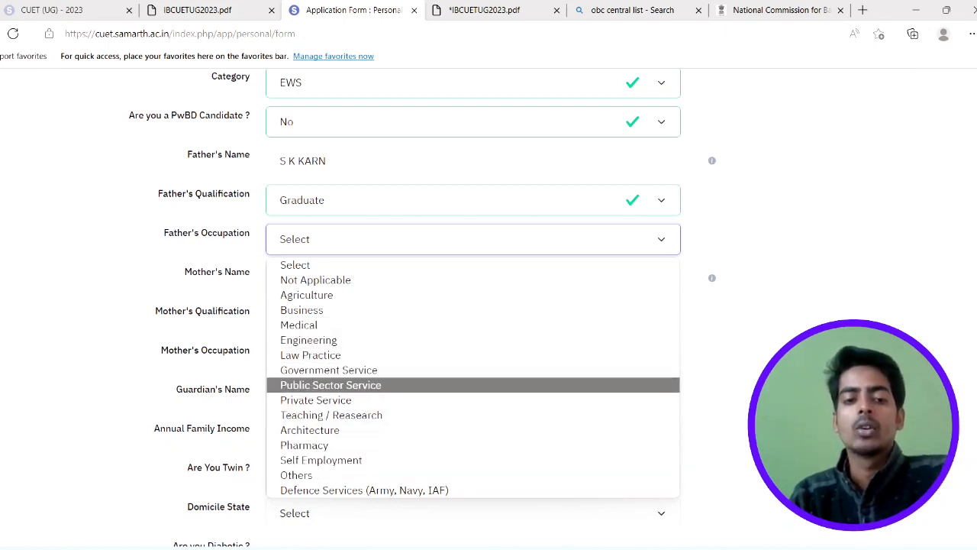
{"action": "key", "text": "Down"}
{"action": "key", "text": "Down"}
{"action": "key", "text": "Down"}
{"action": "key", "text": "Down"}
{"action": "key", "text": "Down"}
{"action": "key", "text": "Down"}
{"action": "key", "text": "Down"}
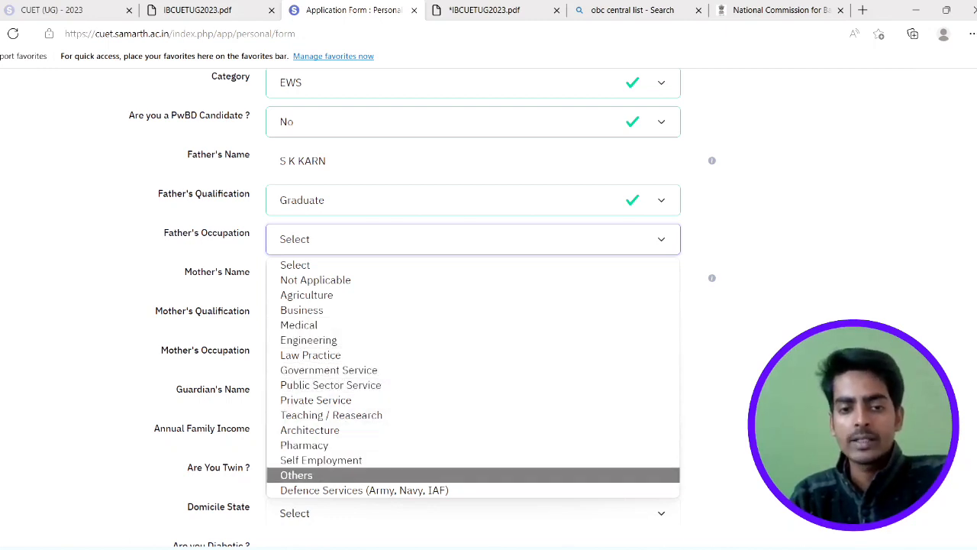
{"action": "key", "text": "Return"}
{"action": "scroll", "coordinate": [488, 305], "scroll_direction": "down", "scroll_amount": 1}
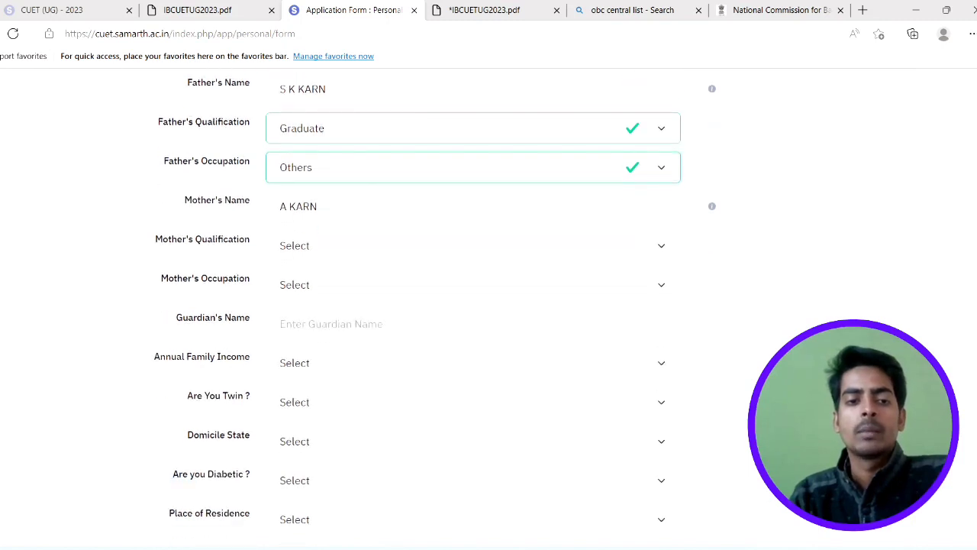
- Set Mother's Qualification to Graduate
{"action": "key", "text": "Tab"}
{"action": "key", "text": "space"}
{"action": "key", "text": "Down"}
{"action": "key", "text": "Down"}
{"action": "key", "text": "Down"}
{"action": "key", "text": "Down"}
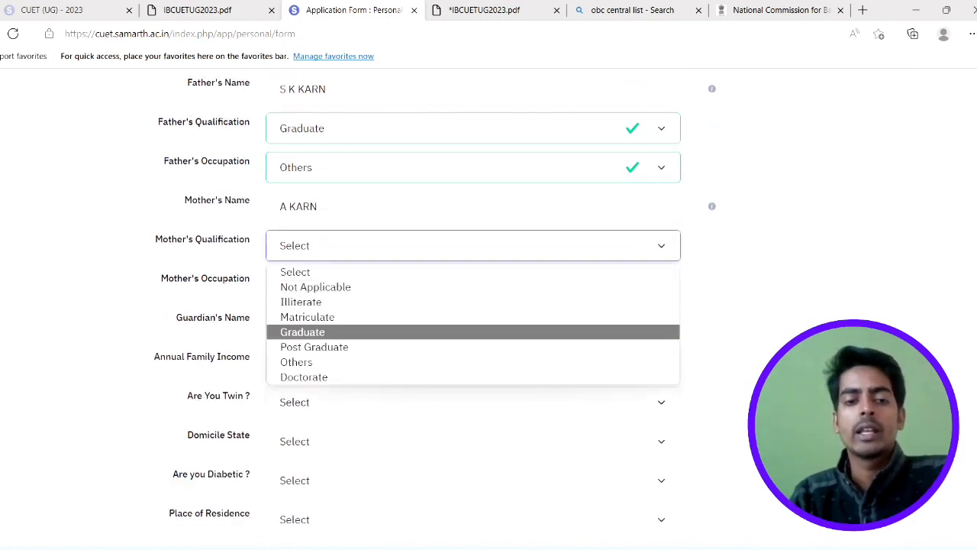
{"action": "key", "text": "Return"}
- Set Mother's Occupation to Others (Including House Wife)
{"action": "key", "text": "Tab"}
{"action": "scroll", "coordinate": [489, 305], "scroll_direction": "down", "scroll_amount": 1}
{"action": "key", "text": "space"}
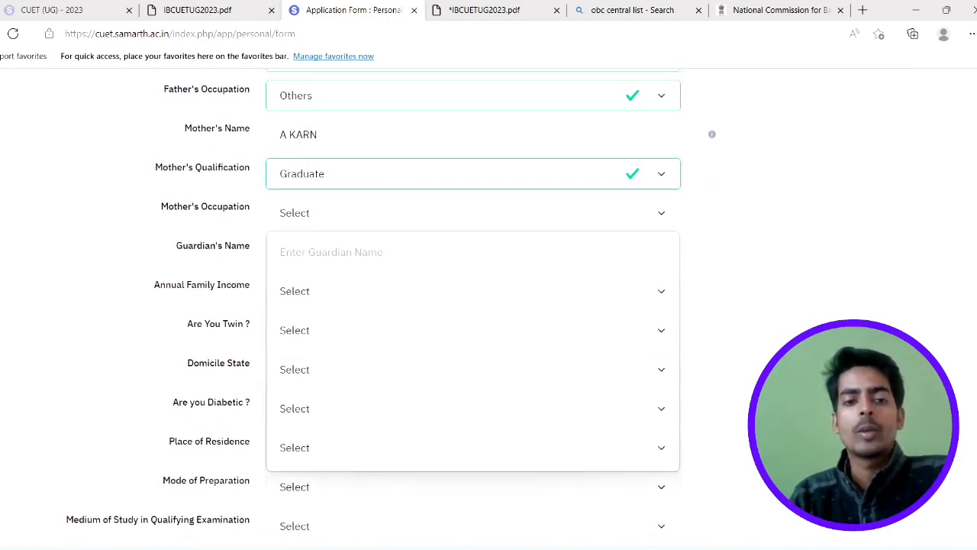
{"action": "key", "text": "Down"}
{"action": "key", "text": "Down"}
{"action": "key", "text": "Down"}
{"action": "key", "text": "Down"}
{"action": "key", "text": "Down"}
{"action": "key", "text": "Down"}
{"action": "key", "text": "Down"}
{"action": "key", "text": "Down"}
{"action": "key", "text": "Down"}
{"action": "key", "text": "Down"}
{"action": "key", "text": "Down"}
{"action": "key", "text": "Down"}
{"action": "key", "text": "Down"}
{"action": "key", "text": "Down"}
{"action": "key", "text": "Down"}
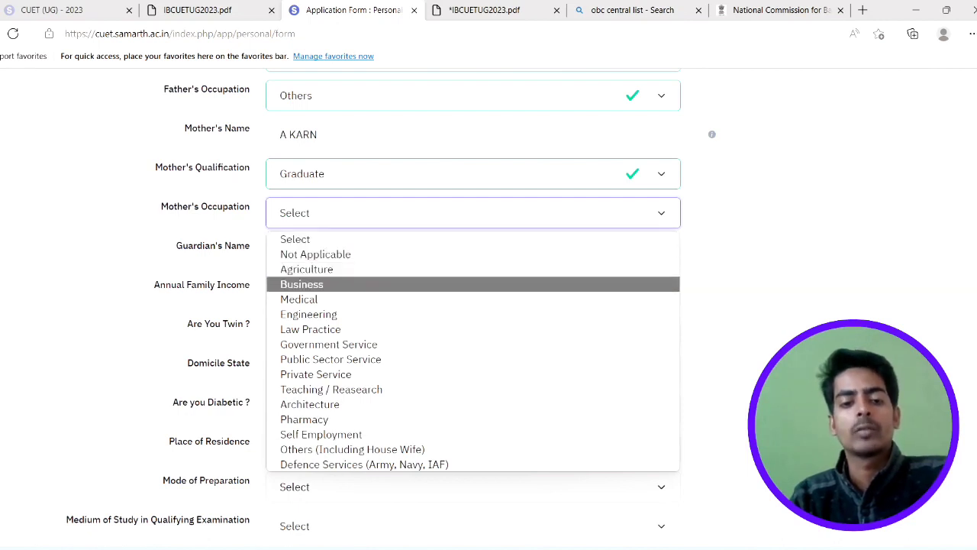
{"action": "key", "text": "Up"}
{"action": "key", "text": "Up"}
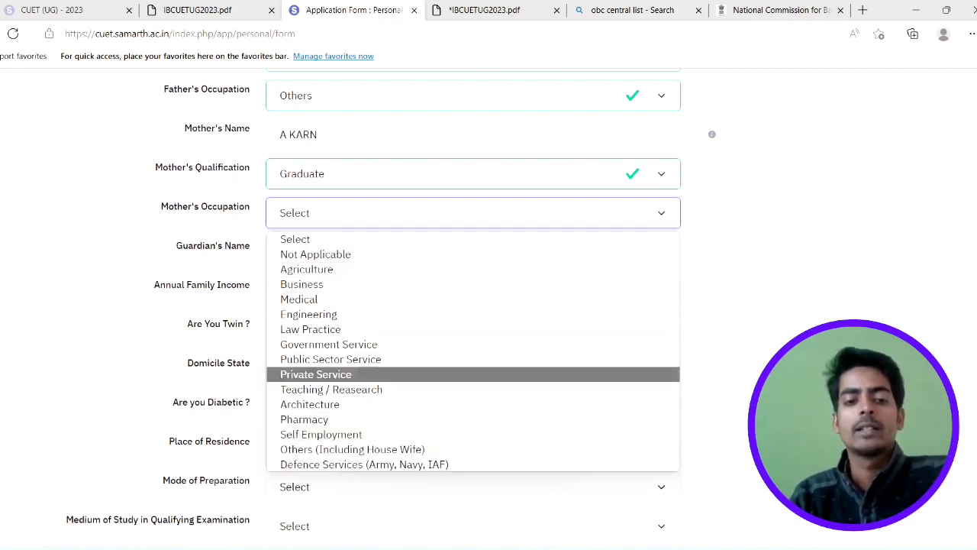
{"action": "key", "text": "Down"}
{"action": "key", "text": "Down"}
{"action": "key", "text": "Down"}
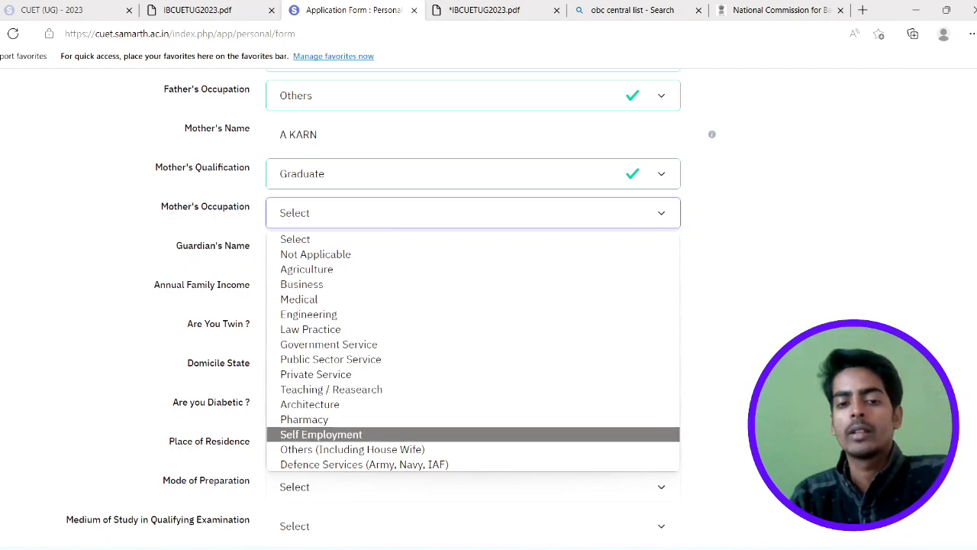
{"action": "key", "text": "Down"}
{"action": "key", "text": "Return"}
- Set Annual Family Income to RS. 100001 - 200000
{"action": "scroll", "coordinate": [473, 305], "scroll_direction": "down", "scroll_amount": 1}
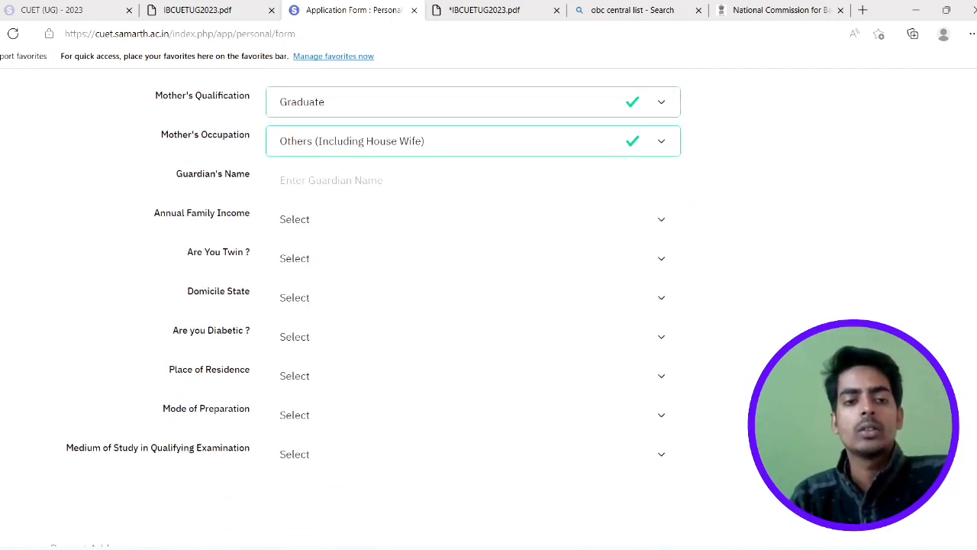
{"action": "scroll", "coordinate": [474, 305], "scroll_direction": "down", "scroll_amount": 1}
{"action": "left_click", "coordinate": [474, 147]}
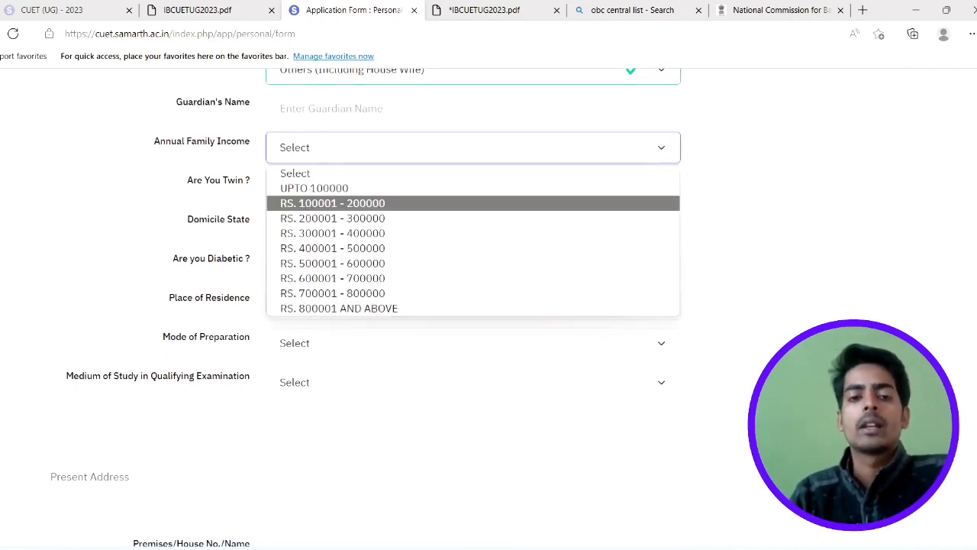
{"action": "key", "text": "Return"}
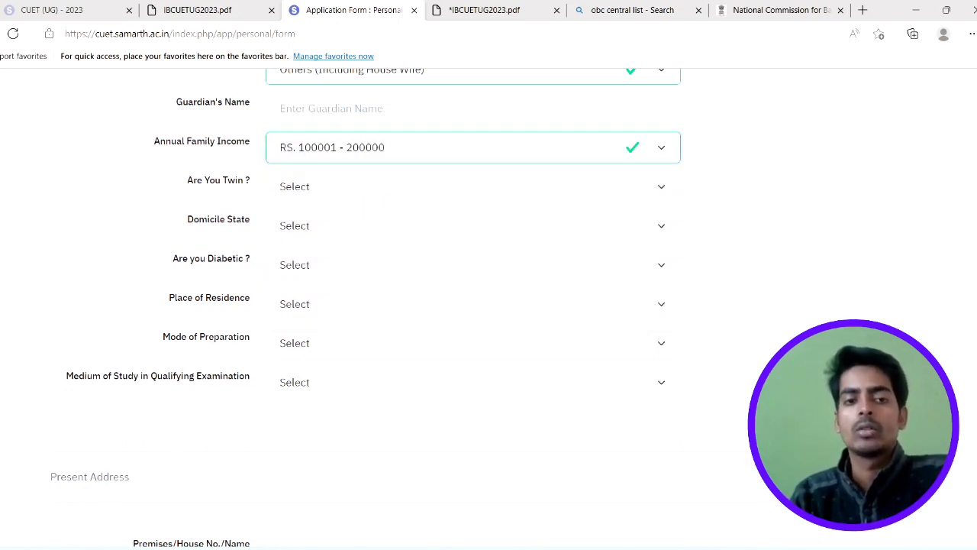
- Answer No to the Are You Twin question, correcting an initial Yes
{"action": "left_click", "coordinate": [474, 186]}
{"action": "key", "text": "Return"}
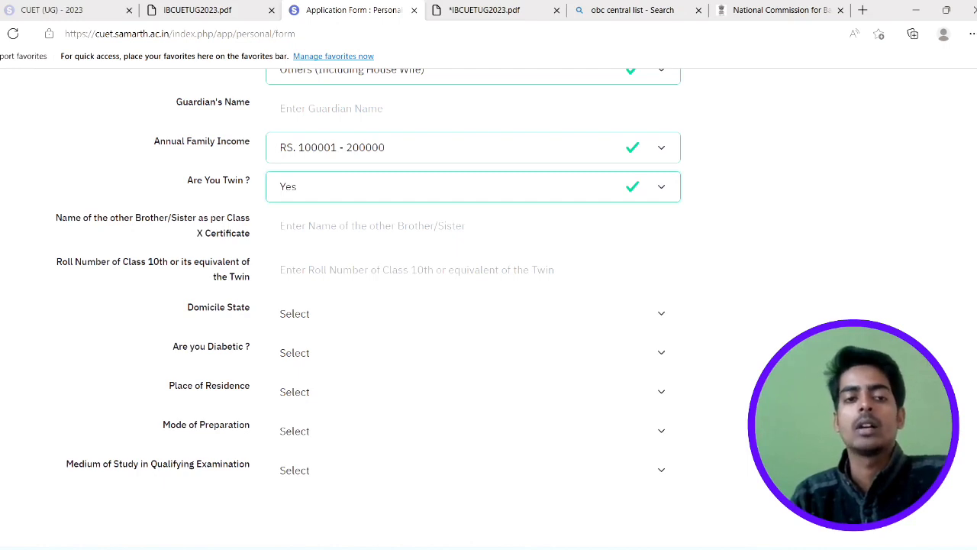
{"action": "key", "text": "alt+Down"}
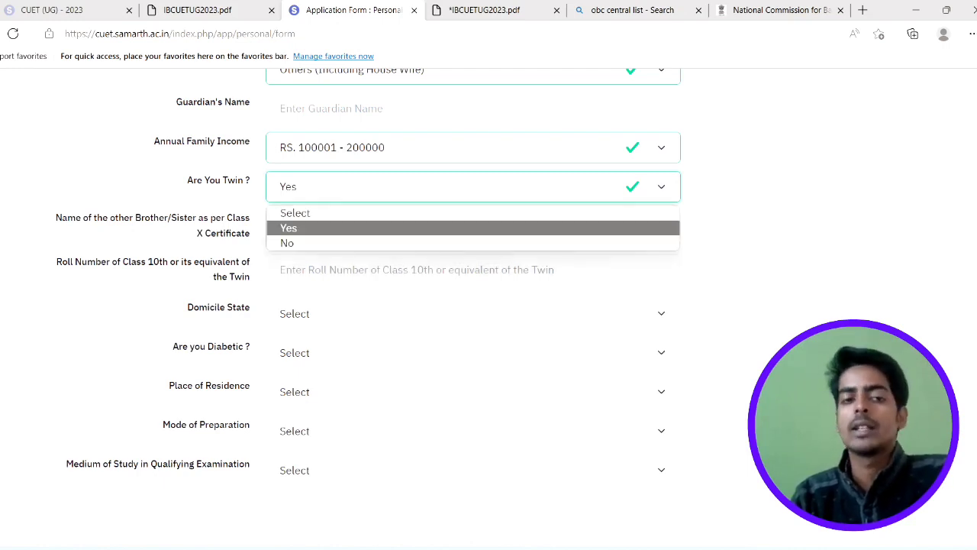
{"action": "key", "text": "Down"}
{"action": "key", "text": "Return"}
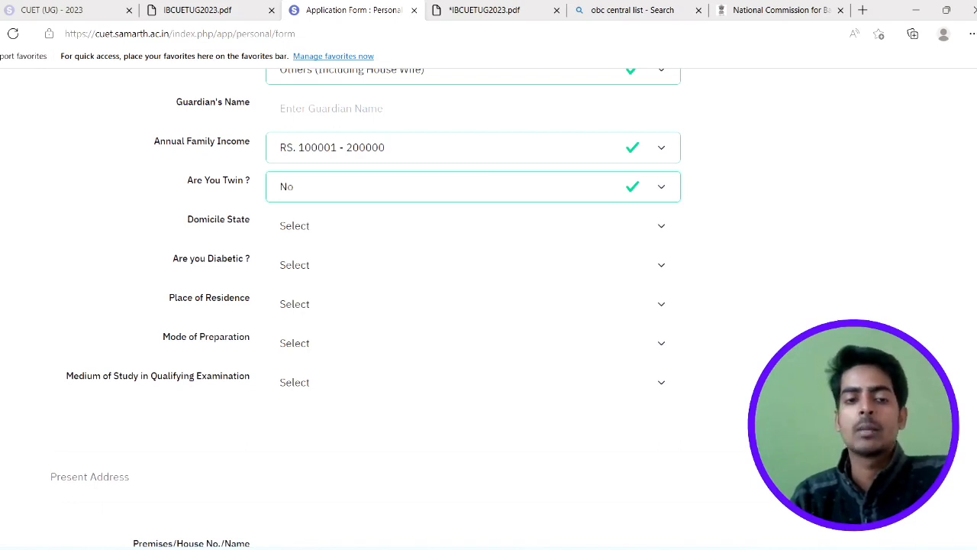
- Set Domicile State to BIHAR and answer No to the diabetic question
{"action": "key", "text": "Tab"}
{"action": "key", "text": "alt+Down"}
{"action": "key", "text": "Down"}
{"action": "key", "text": "Down"}
{"action": "key", "text": "Down"}
{"action": "key", "text": "Down"}
{"action": "key", "text": "Down"}
{"action": "key", "text": "Down"}
{"action": "key", "text": "Return"}
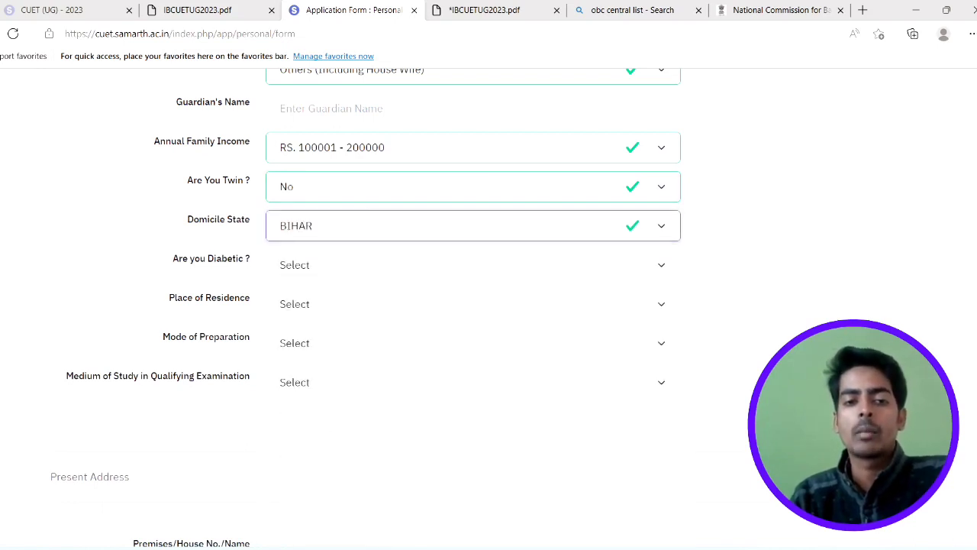
{"action": "key", "text": "Tab"}
{"action": "key", "text": "alt+Down"}
{"action": "key", "text": "Down"}
{"action": "key", "text": "Down"}
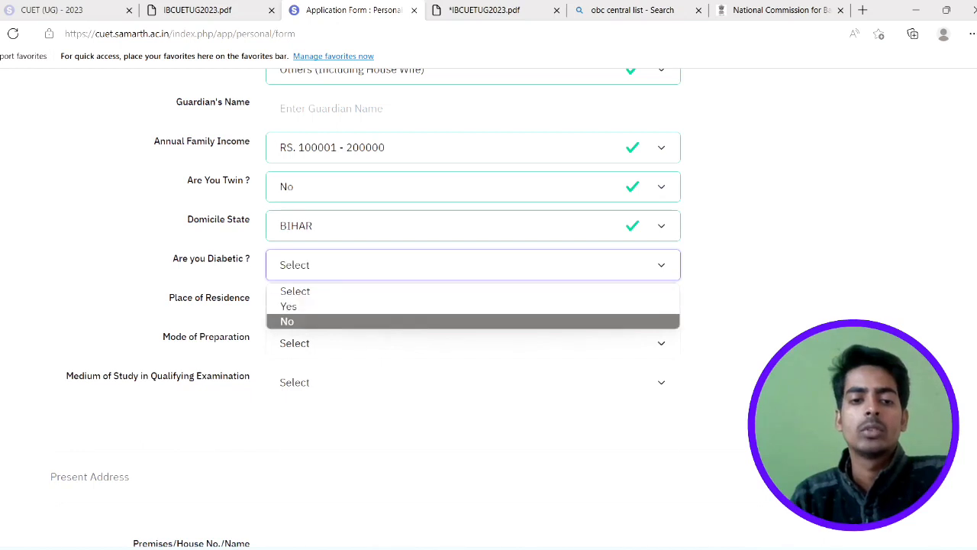
{"action": "key", "text": "Return"}
- Set Place of Residence to Urban
{"action": "key", "text": "Tab"}
{"action": "key", "text": "alt+Down"}
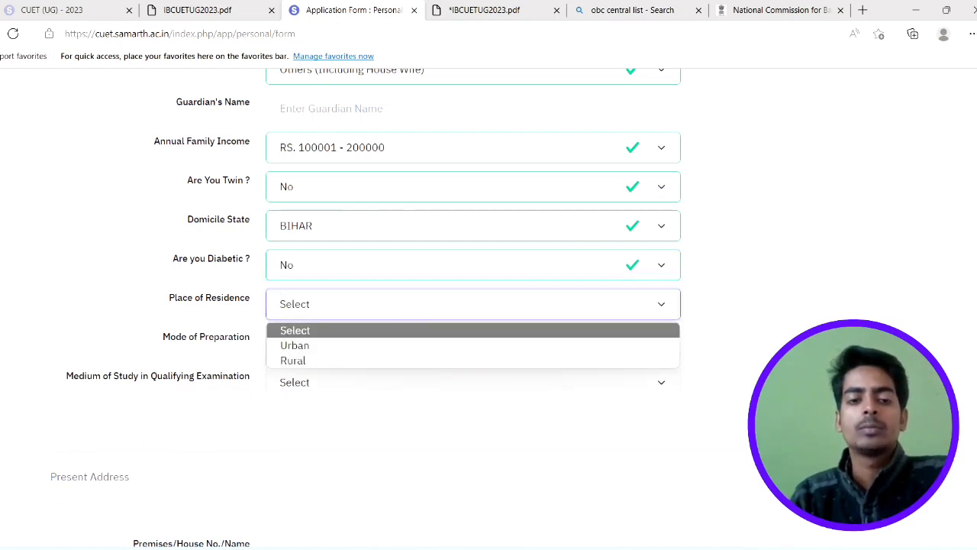
{"action": "key", "text": "Down"}
{"action": "key", "text": "Up"}
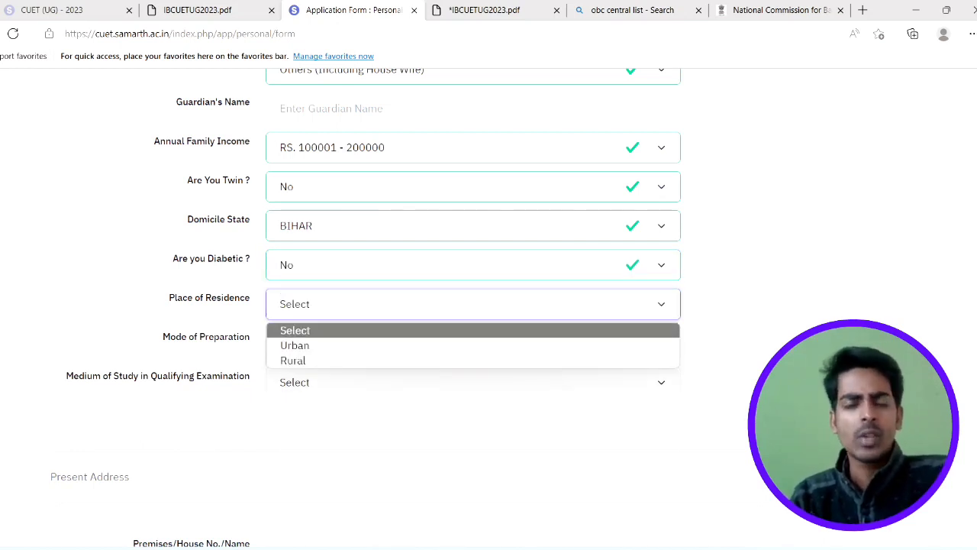
{"action": "key", "text": "Down"}
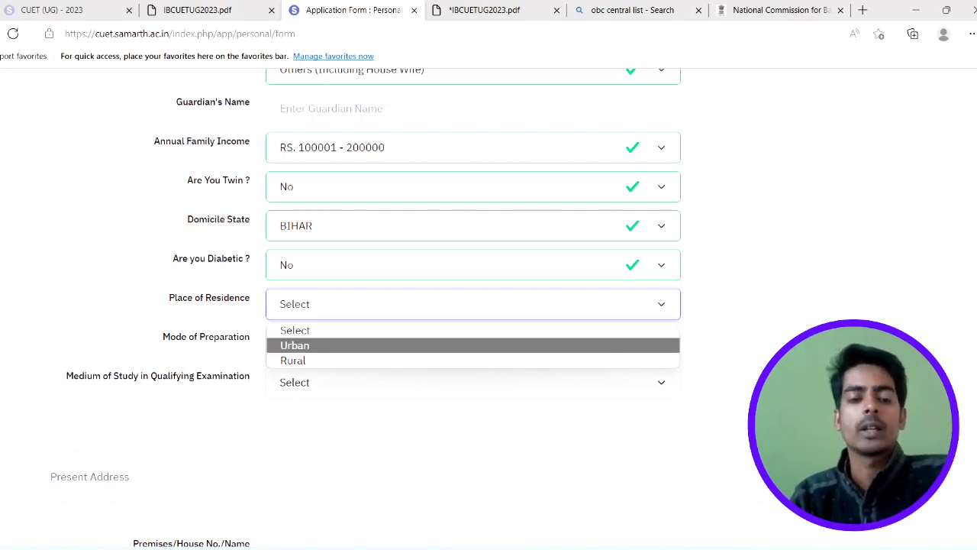
{"action": "key", "text": "Return"}
- Set Mode of Preparation to Online Coaching, leaving Medium of Study unchosen
{"action": "scroll", "coordinate": [474, 305], "scroll_direction": "down", "scroll_amount": 2}
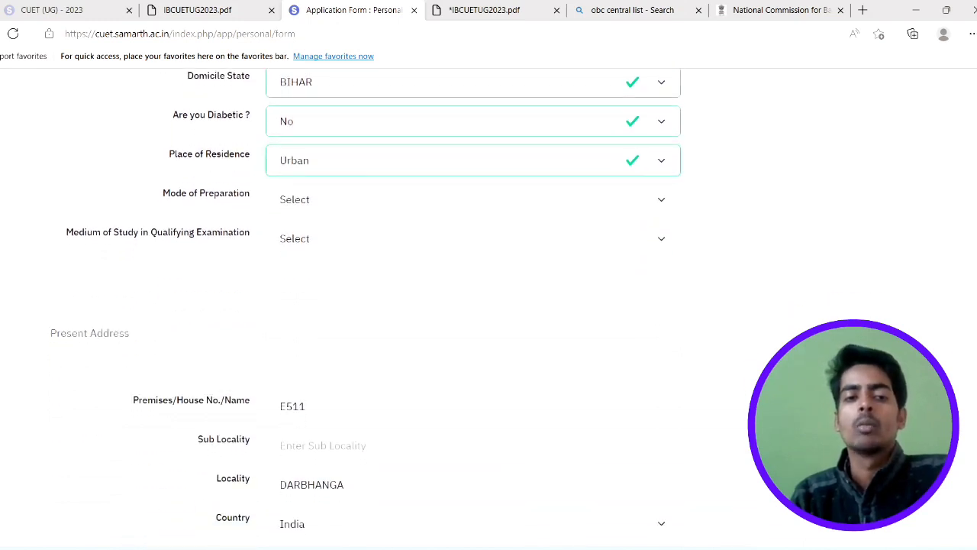
{"action": "key", "text": "Tab"}
{"action": "key", "text": "alt+Down"}
{"action": "key", "text": "Down"}
{"action": "key", "text": "Down"}
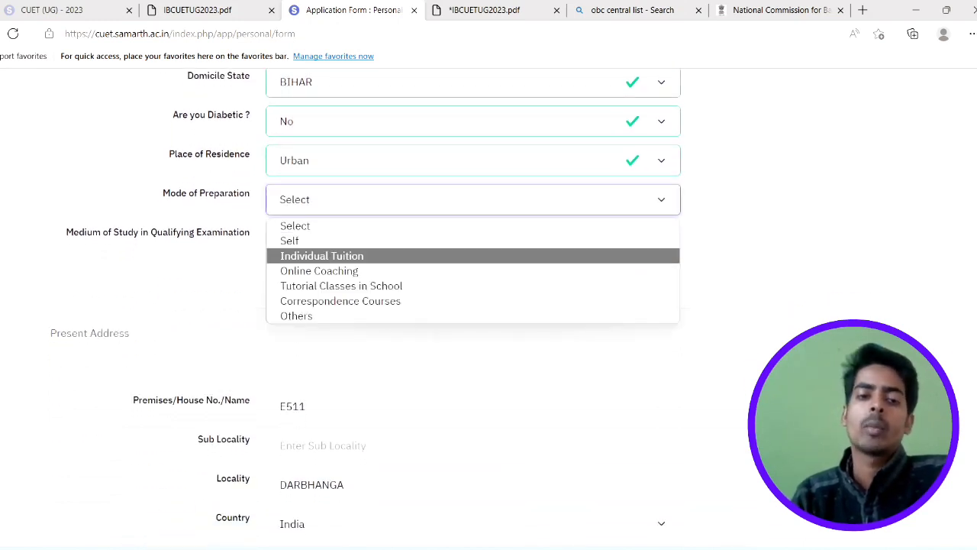
{"action": "key", "text": "Down"}
{"action": "key", "text": "Down"}
{"action": "key", "text": "Down"}
{"action": "key", "text": "Down"}
{"action": "key", "text": "Up"}
{"action": "key", "text": "Up"}
{"action": "key", "text": "Up"}
{"action": "key", "text": "Up"}
{"action": "key", "text": "Up"}
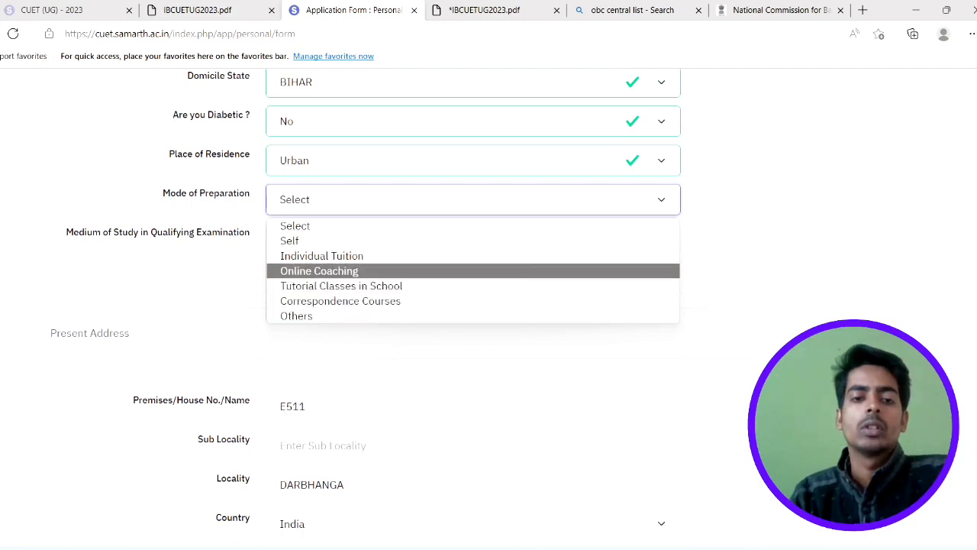
{"action": "key", "text": "Down"}
{"action": "key", "text": "Down"}
{"action": "key", "text": "Return"}
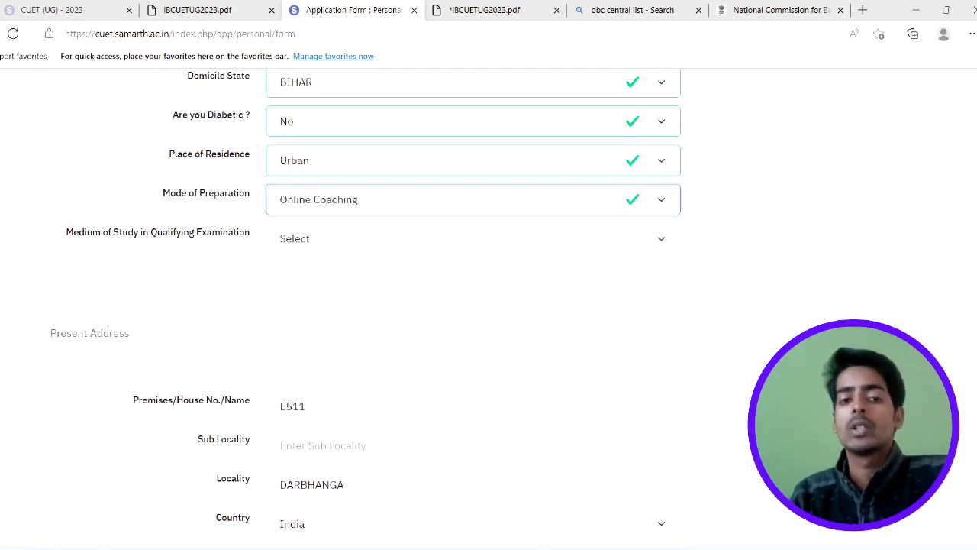
{"action": "key", "text": "Tab"}
{"action": "key", "text": "alt+Down"}
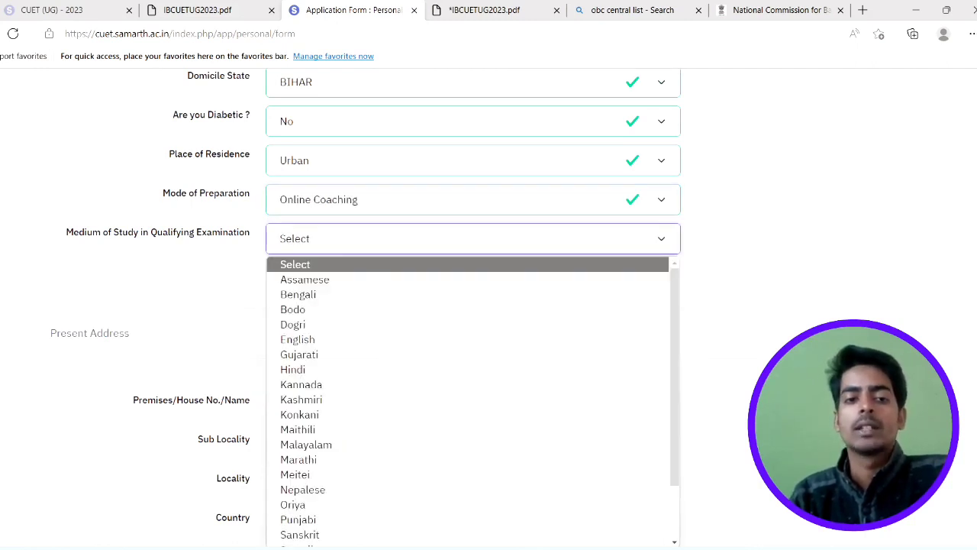
{"action": "key", "text": "Escape"}
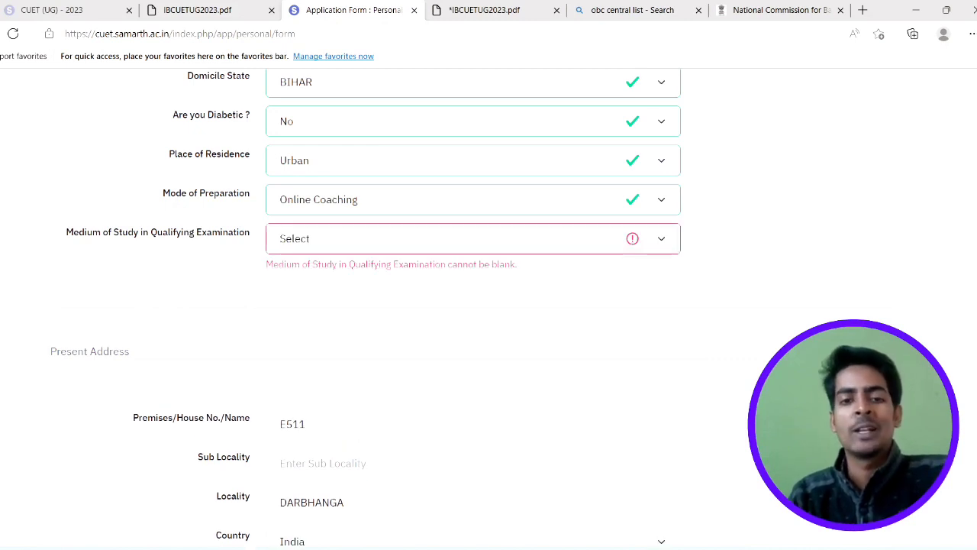
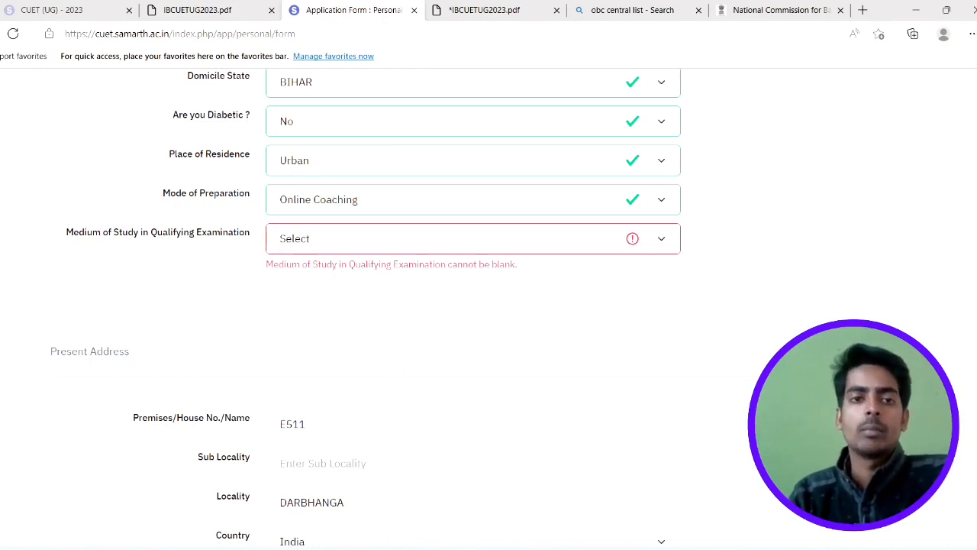
- Choose English from the Medium of Study in Qualifying Examination dropdown
{"action": "key", "text": "alt+Down"}
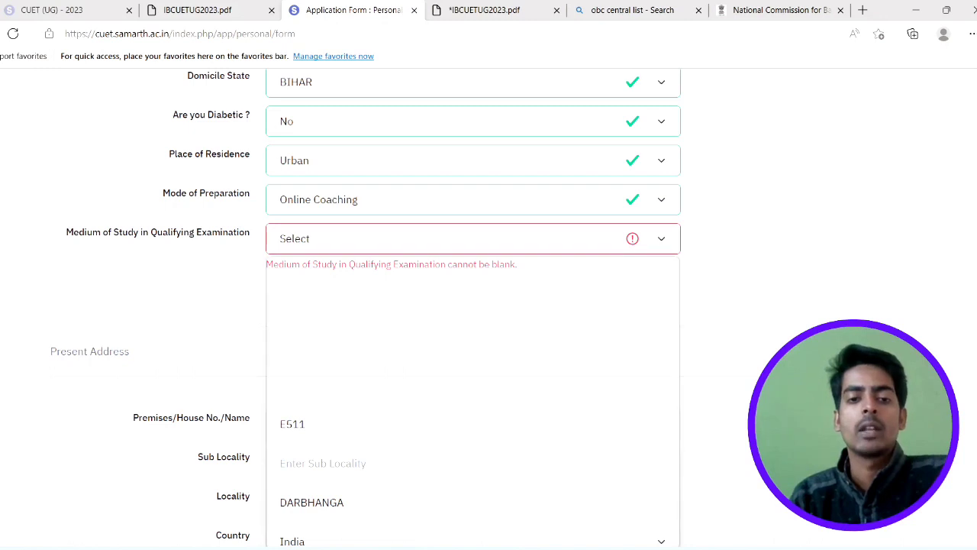
{"action": "key", "text": "Down"}
{"action": "key", "text": "Down"}
{"action": "key", "text": "Down"}
{"action": "key", "text": "Down"}
{"action": "key", "text": "Down"}
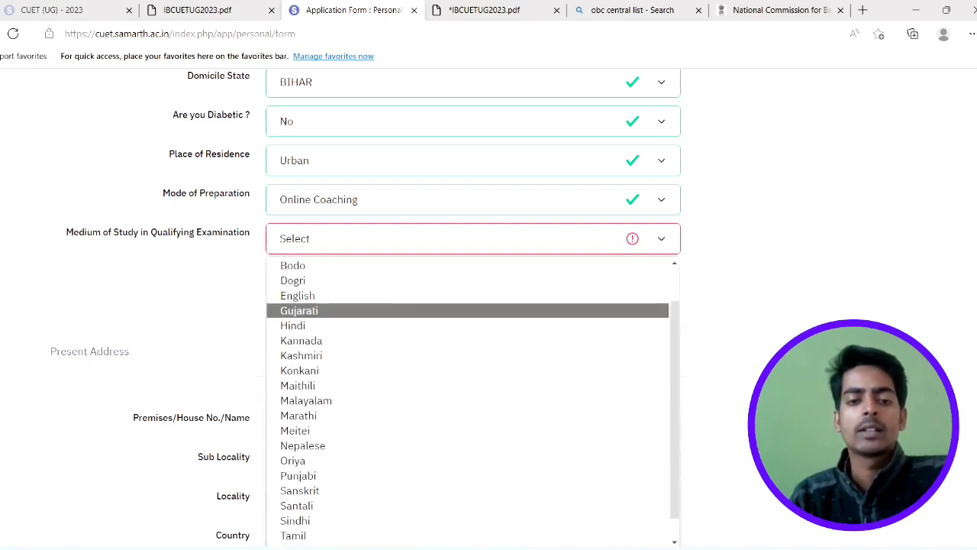
{"action": "key", "text": "Up"}
{"action": "key", "text": "Up"}
{"action": "key", "text": "Up"}
{"action": "key", "text": "Up"}
{"action": "key", "text": "Up"}
{"action": "key", "text": "Down"}
{"action": "key", "text": "Down"}
{"action": "key", "text": "Down"}
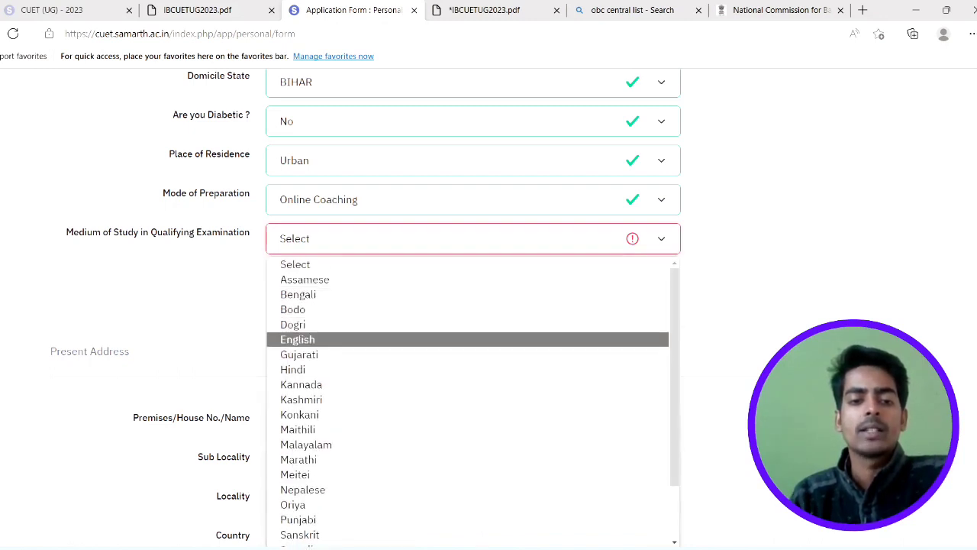
{"action": "key", "text": "Return"}
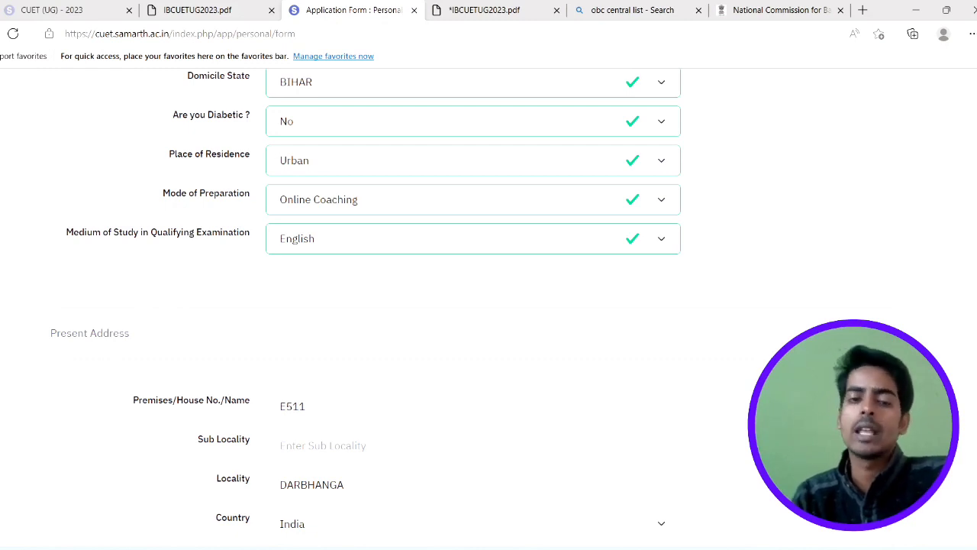
- Answer No to the Below Poverty Line and Kashmiri Migrant questions
{"action": "scroll", "coordinate": [488, 305], "scroll_direction": "down", "scroll_amount": 1}
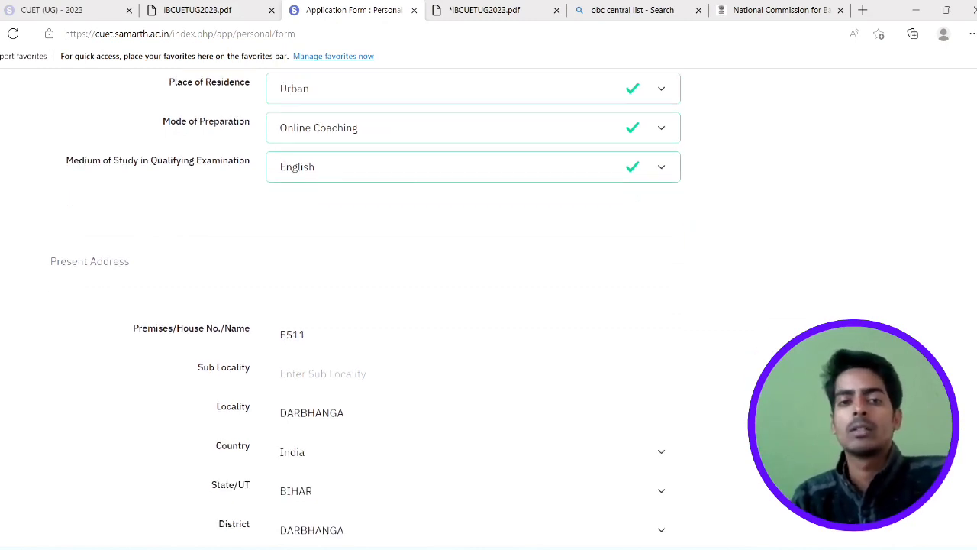
{"action": "scroll", "coordinate": [489, 306], "scroll_direction": "down", "scroll_amount": 1}
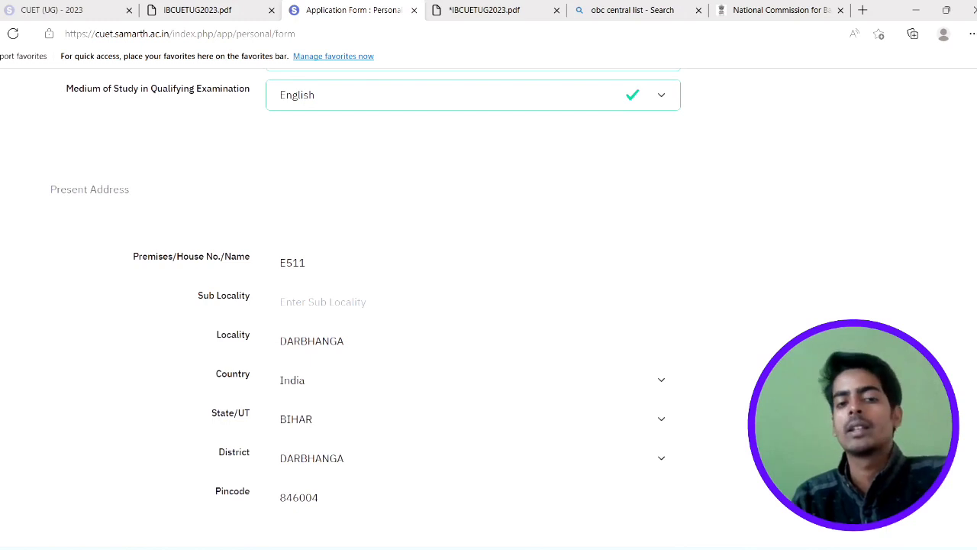
{"action": "scroll", "coordinate": [489, 305], "scroll_direction": "down", "scroll_amount": 1}
{"action": "scroll", "coordinate": [489, 305], "scroll_direction": "down", "scroll_amount": 5}
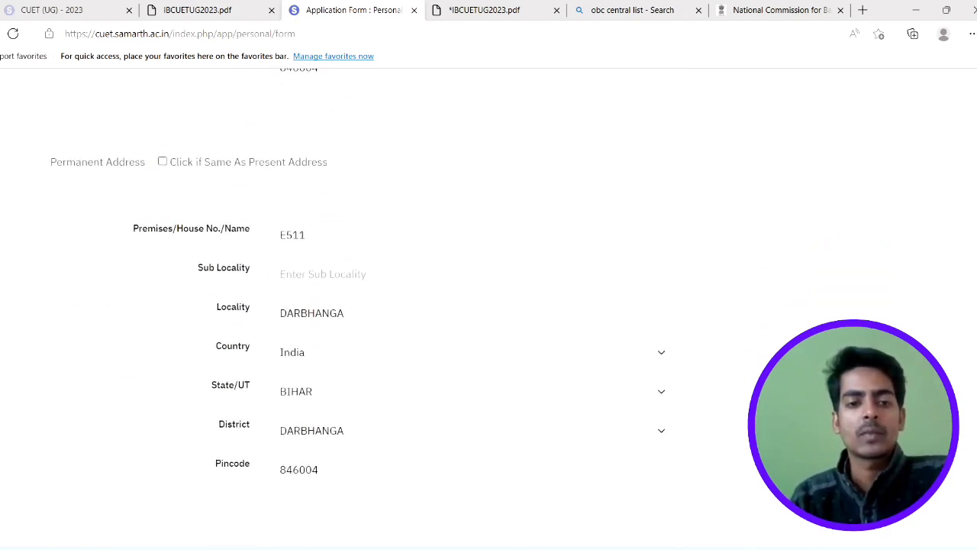
{"action": "scroll", "coordinate": [489, 305], "scroll_direction": "down", "scroll_amount": 5}
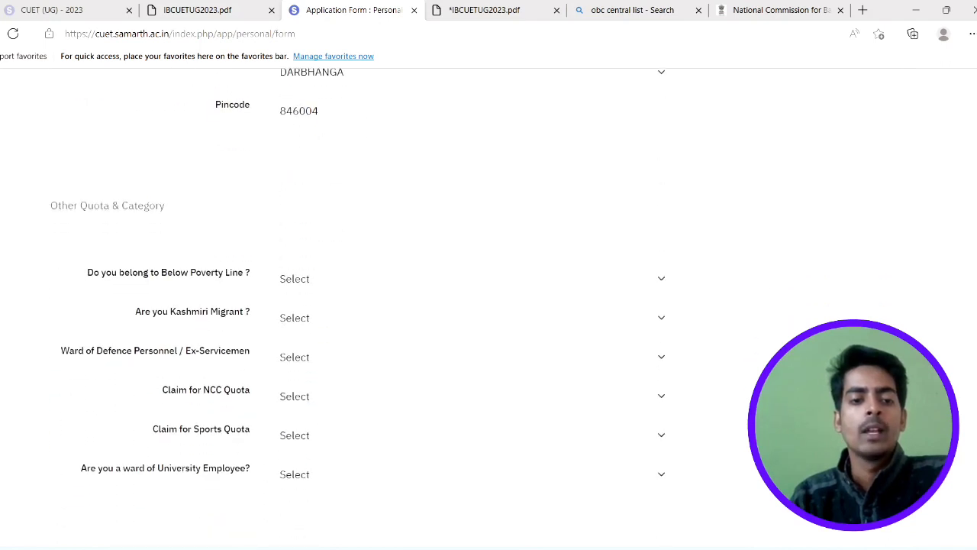
{"action": "scroll", "coordinate": [489, 306], "scroll_direction": "down", "scroll_amount": 1}
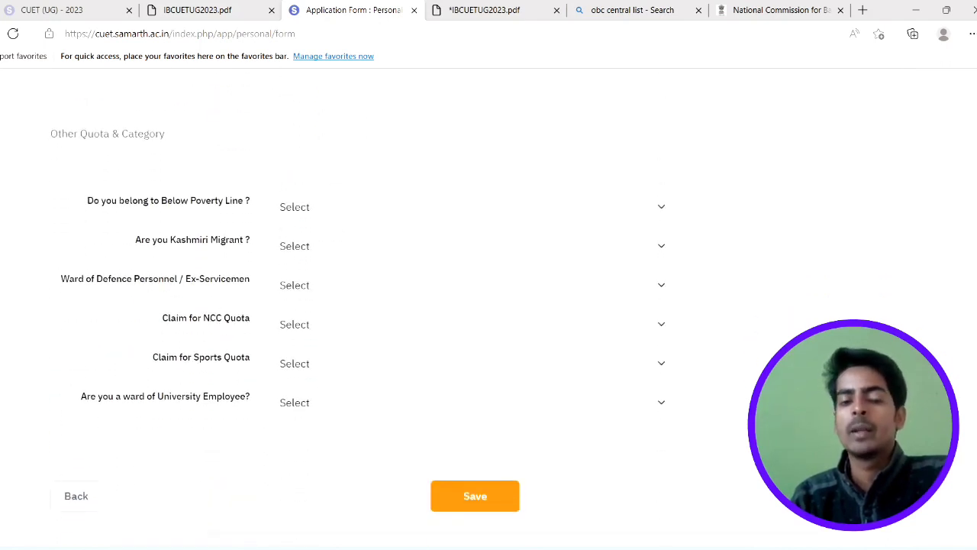
{"action": "left_click", "coordinate": [473, 207]}
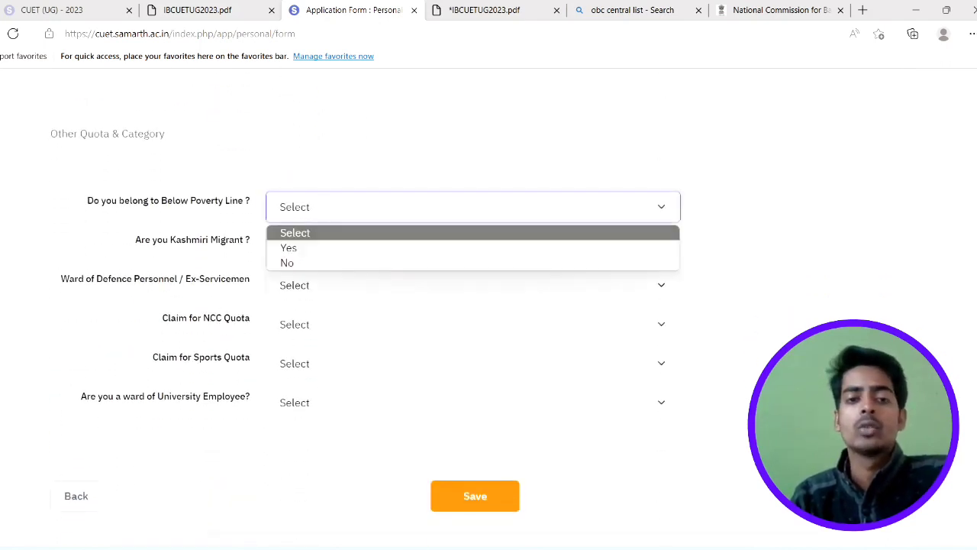
{"action": "left_click", "coordinate": [288, 247]}
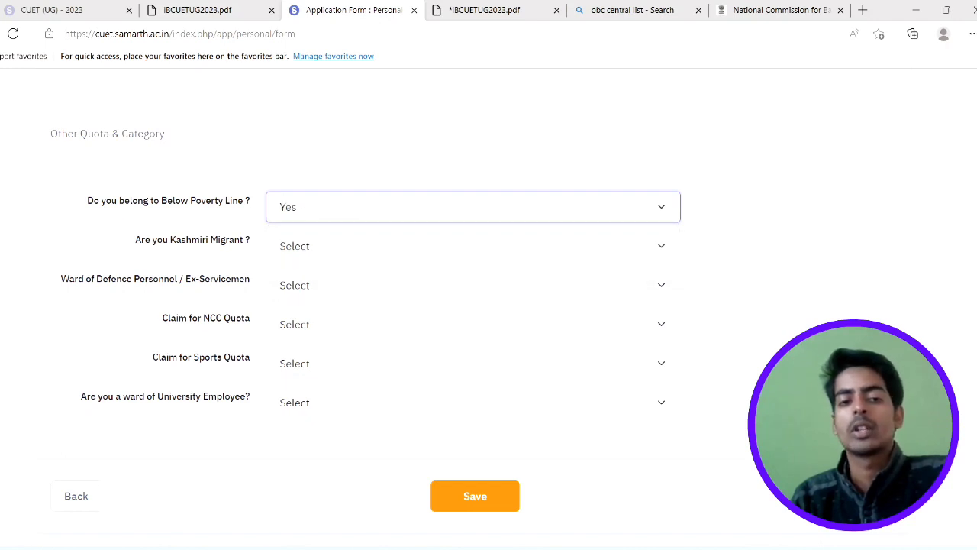
{"action": "left_click", "coordinate": [473, 207]}
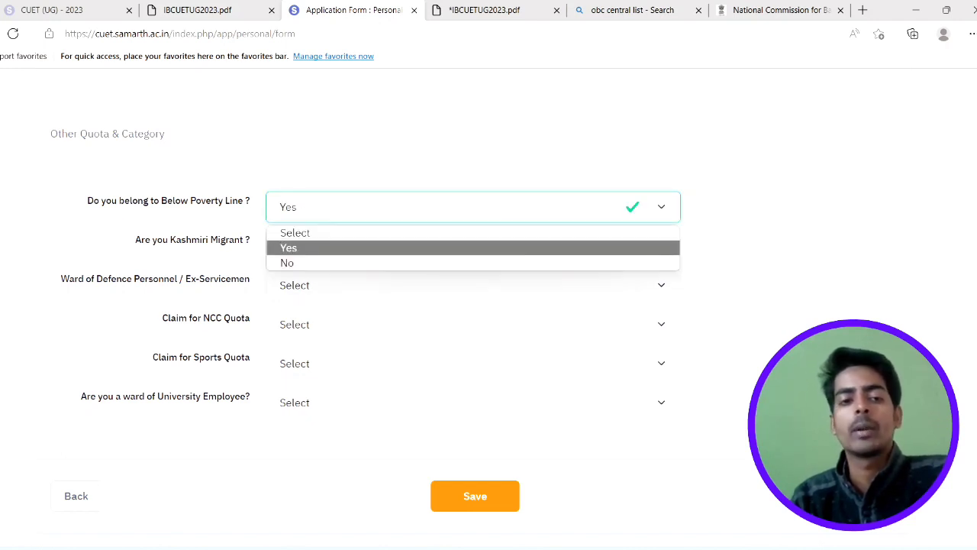
{"action": "left_click", "coordinate": [287, 263]}
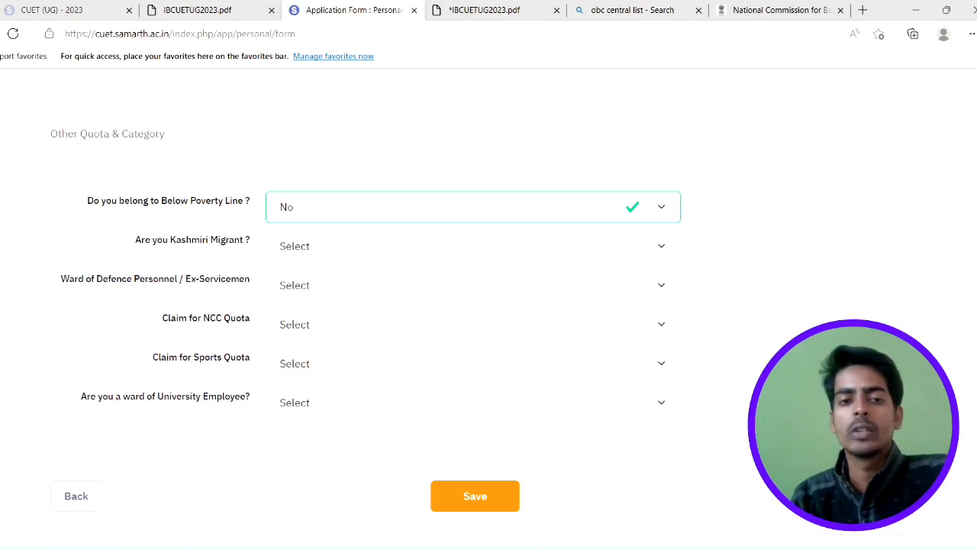
{"action": "left_click", "coordinate": [473, 246]}
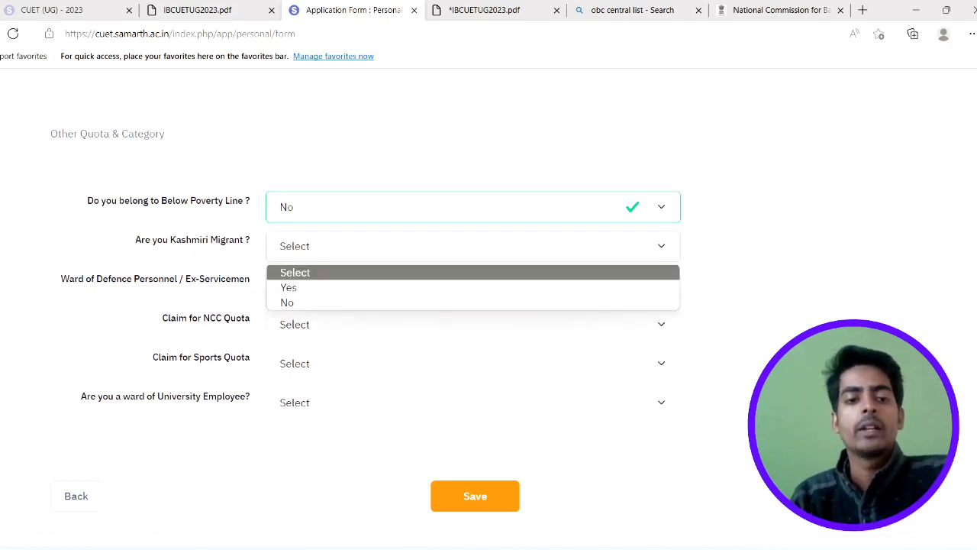
{"action": "left_click", "coordinate": [287, 301]}
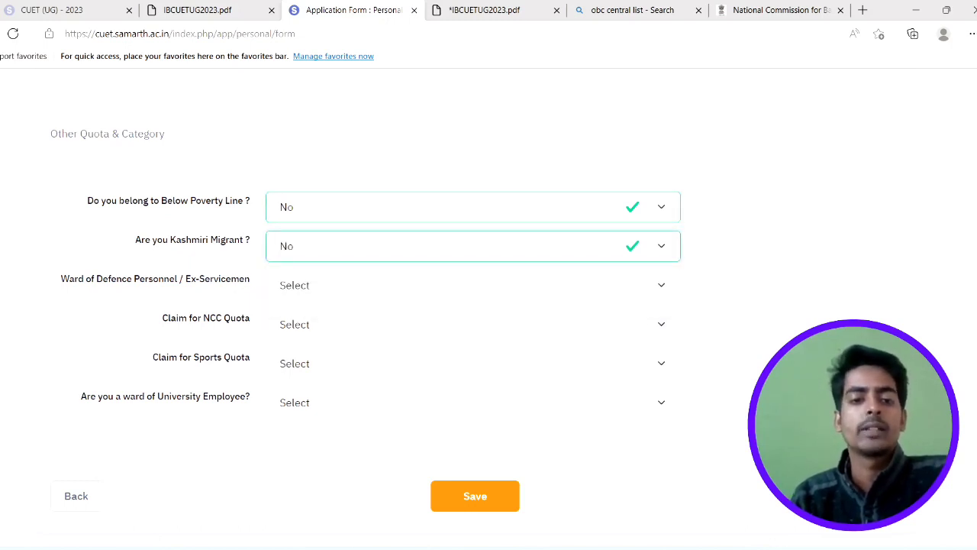
- Answer No to Ward of Defence Personnel, NCC Quota and Sports Quota
{"action": "left_click", "coordinate": [473, 285]}
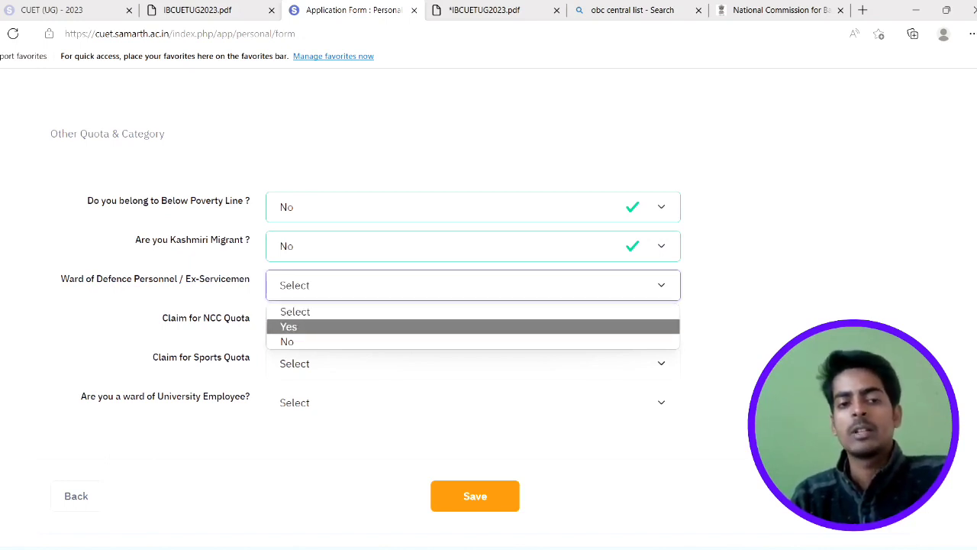
{"action": "key", "text": "Return"}
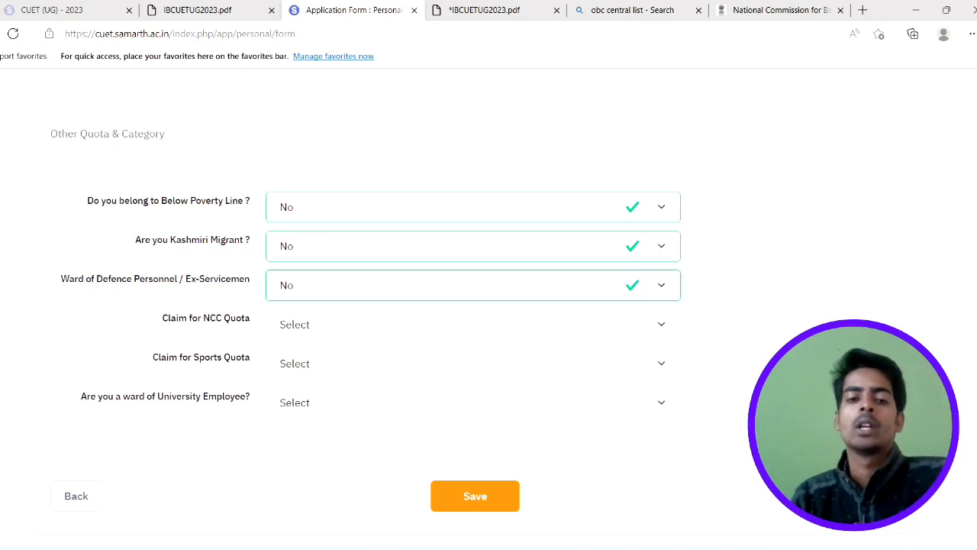
{"action": "key", "text": "Tab"}
{"action": "key", "text": "alt+Down"}
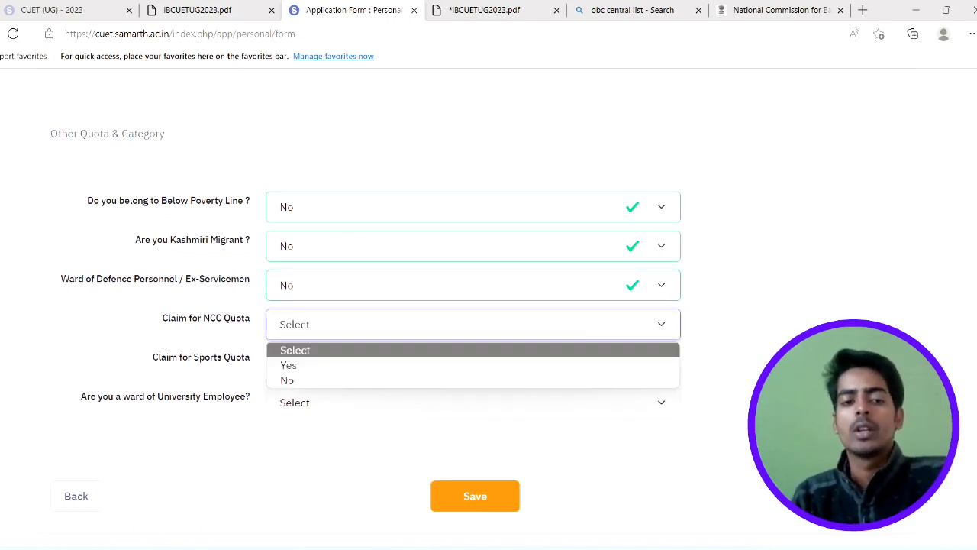
{"action": "key", "text": "Down"}
{"action": "key", "text": "Down"}
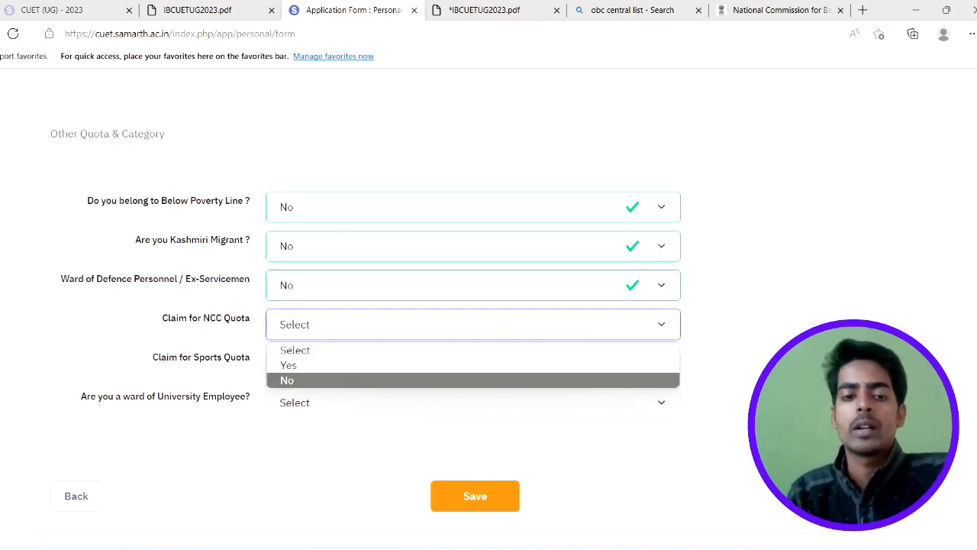
{"action": "key", "text": "Return"}
{"action": "key", "text": "Tab"}
{"action": "key", "text": "alt+Down"}
{"action": "key", "text": "Down"}
{"action": "key", "text": "Down"}
{"action": "key", "text": "Return"}
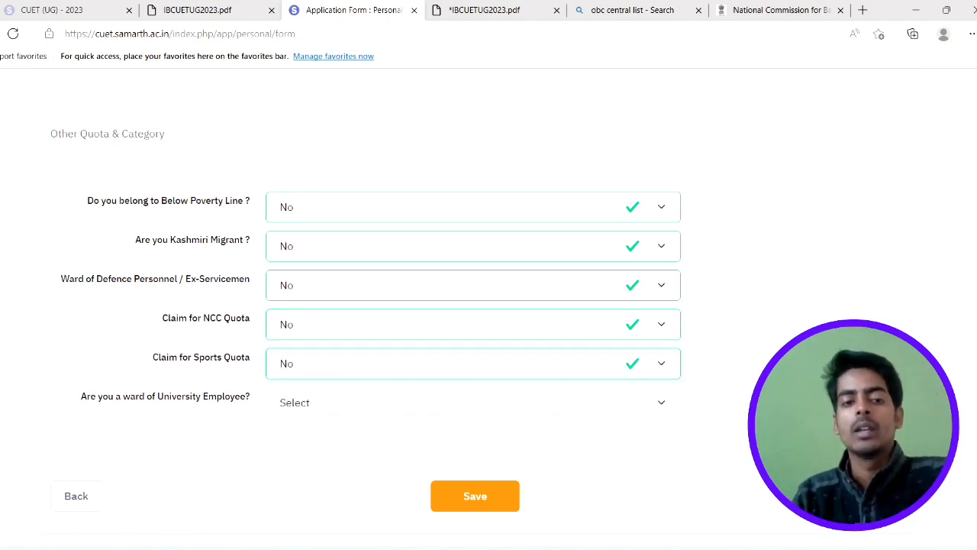
- Set the ward of University Employee question to No, after briefly checking its Yes follow-ups
{"action": "scroll", "coordinate": [488, 305], "scroll_direction": "down", "scroll_amount": 2}
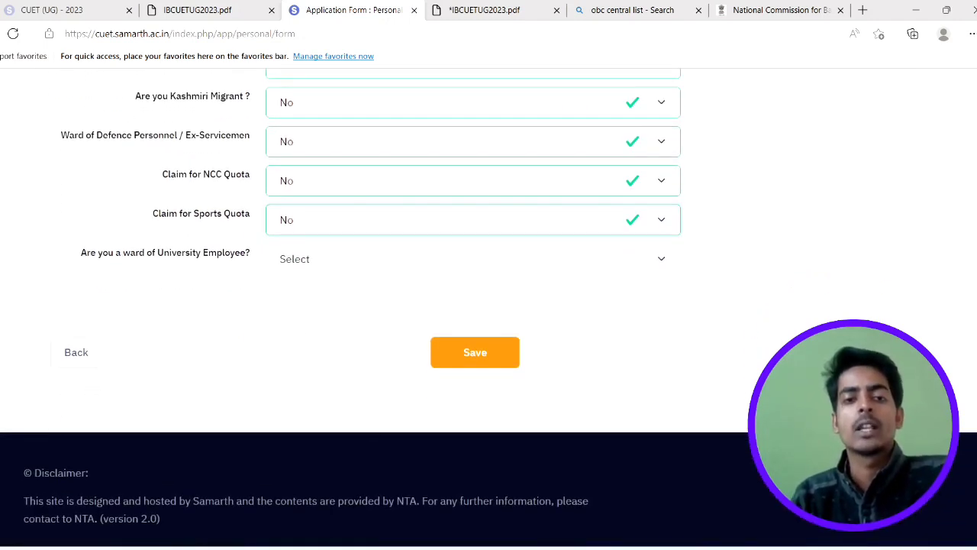
{"action": "key", "text": "Tab"}
{"action": "key", "text": "alt+Down"}
{"action": "key", "text": "Down"}
{"action": "key", "text": "Down"}
{"action": "key", "text": "Return"}
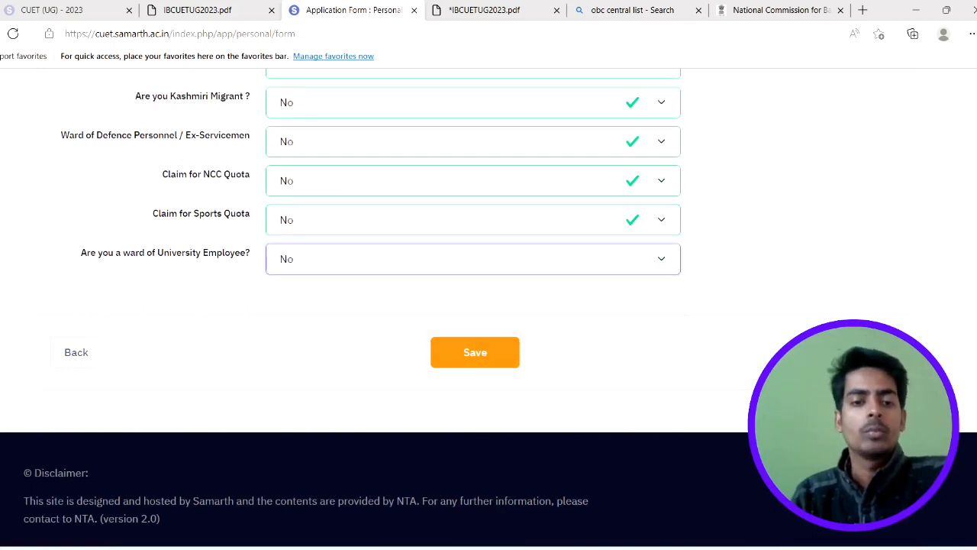
{"action": "key", "text": "alt+Down"}
{"action": "key", "text": "Up"}
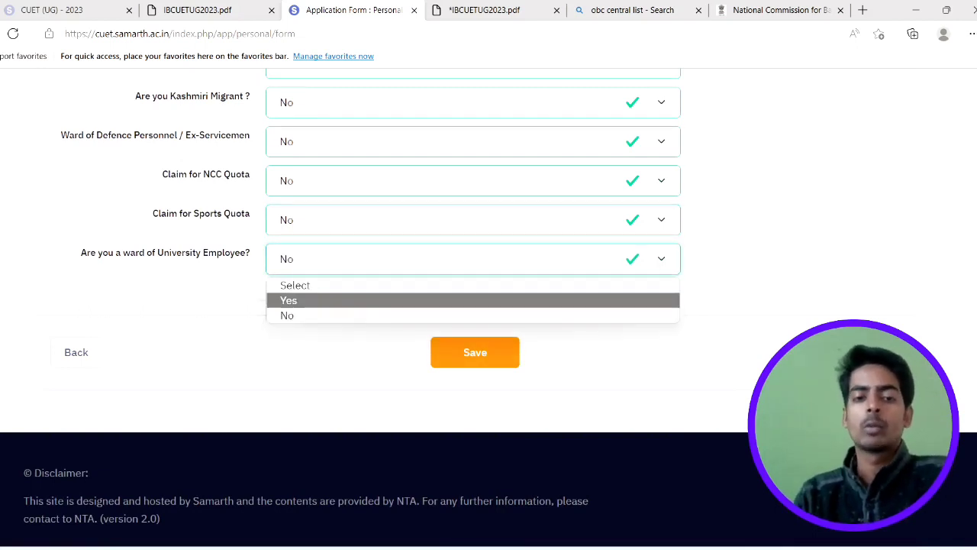
{"action": "key", "text": "Return"}
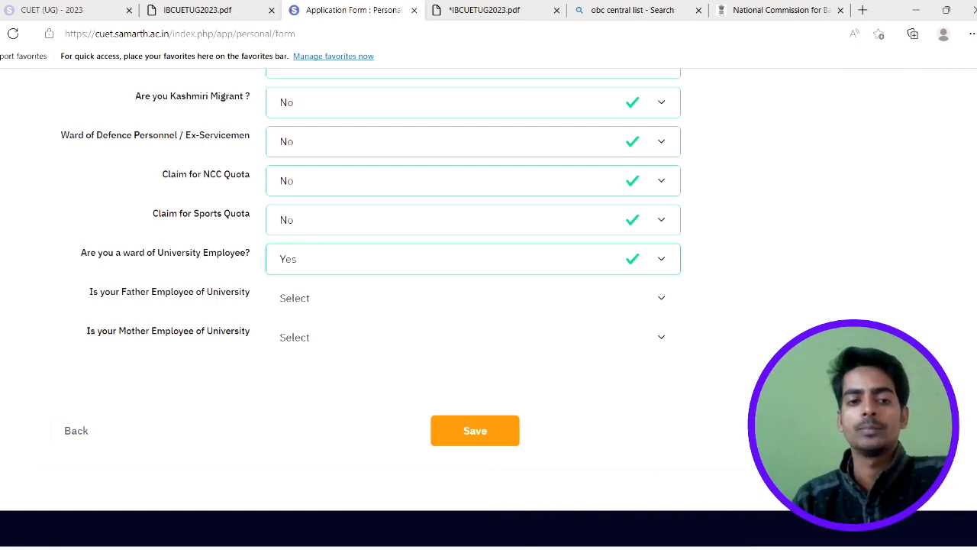
{"action": "key", "text": "alt+Down"}
{"action": "key", "text": "Down"}
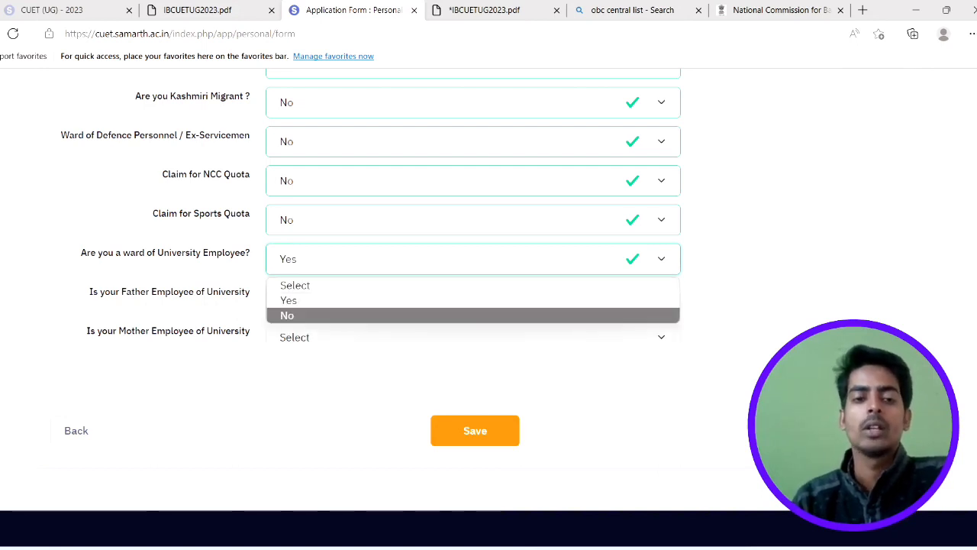
{"action": "key", "text": "Return"}
{"action": "key", "text": "Tab"}
- Save the personal details and scroll through the Review Personal Details page
{"action": "key", "text": "Return"}
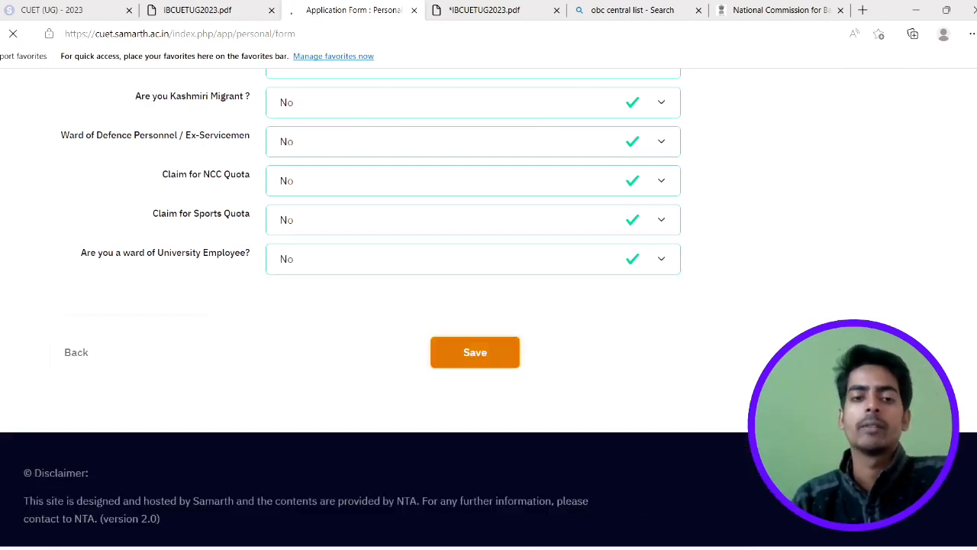
{"action": "scroll", "coordinate": [489, 306], "scroll_direction": "down", "scroll_amount": 2}
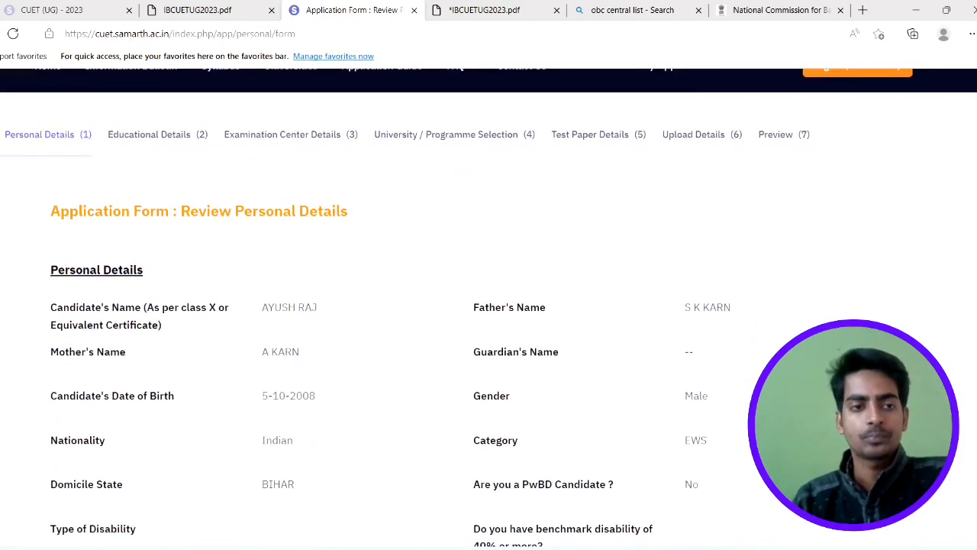
{"action": "scroll", "coordinate": [488, 306], "scroll_direction": "down", "scroll_amount": 5}
{"action": "scroll", "coordinate": [489, 305], "scroll_direction": "down", "scroll_amount": 5}
{"action": "scroll", "coordinate": [489, 306], "scroll_direction": "up", "scroll_amount": 8}
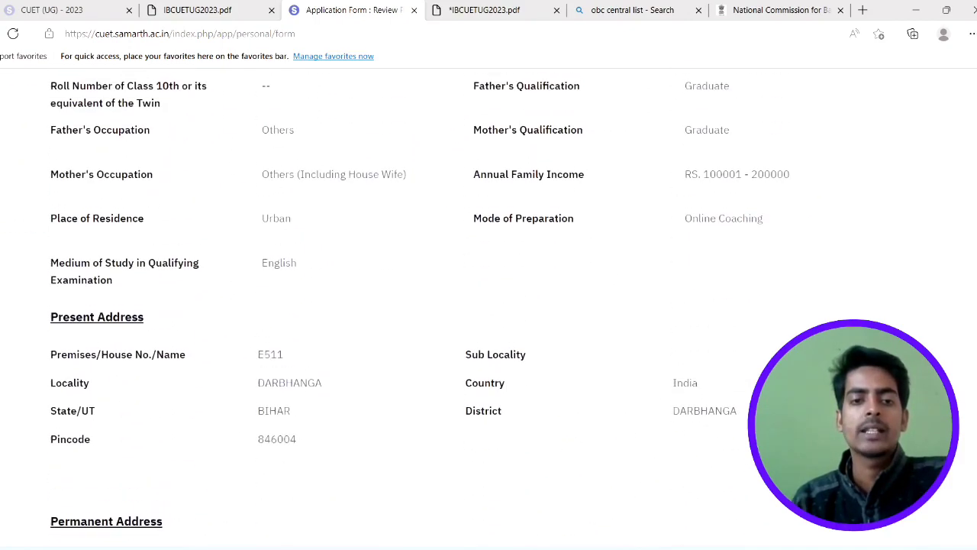
{"action": "scroll", "coordinate": [488, 305], "scroll_direction": "up", "scroll_amount": 3}
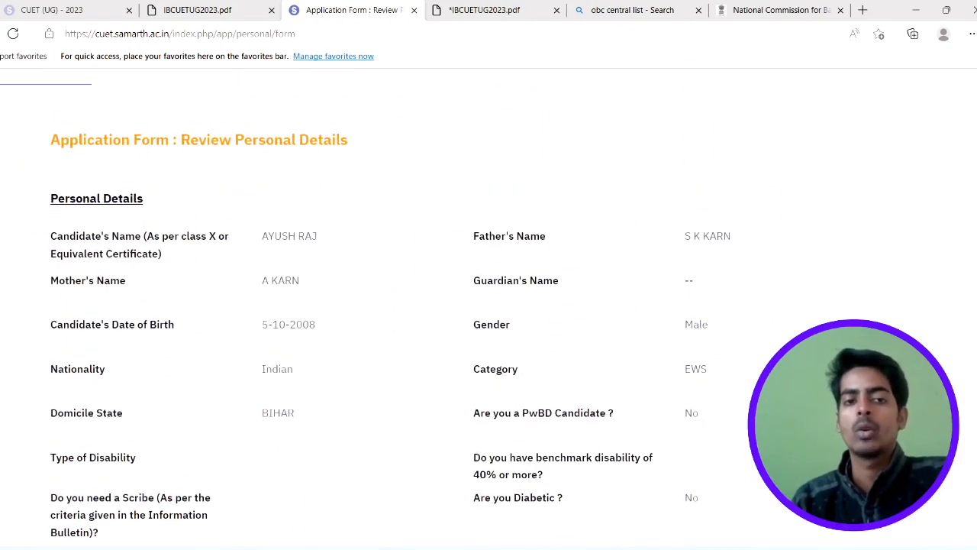
{"action": "scroll", "coordinate": [489, 305], "scroll_direction": "down", "scroll_amount": 12}
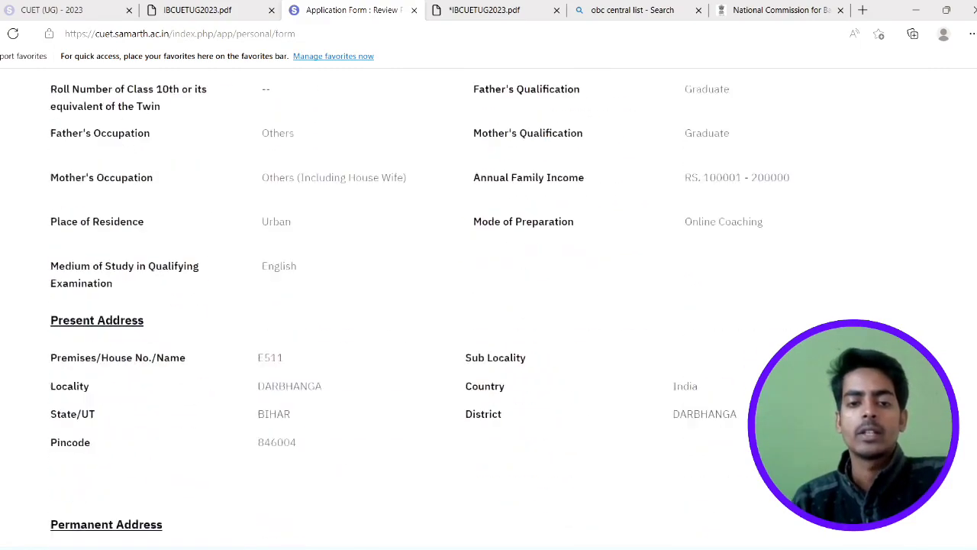
{"action": "scroll", "coordinate": [488, 305], "scroll_direction": "down", "scroll_amount": 2}
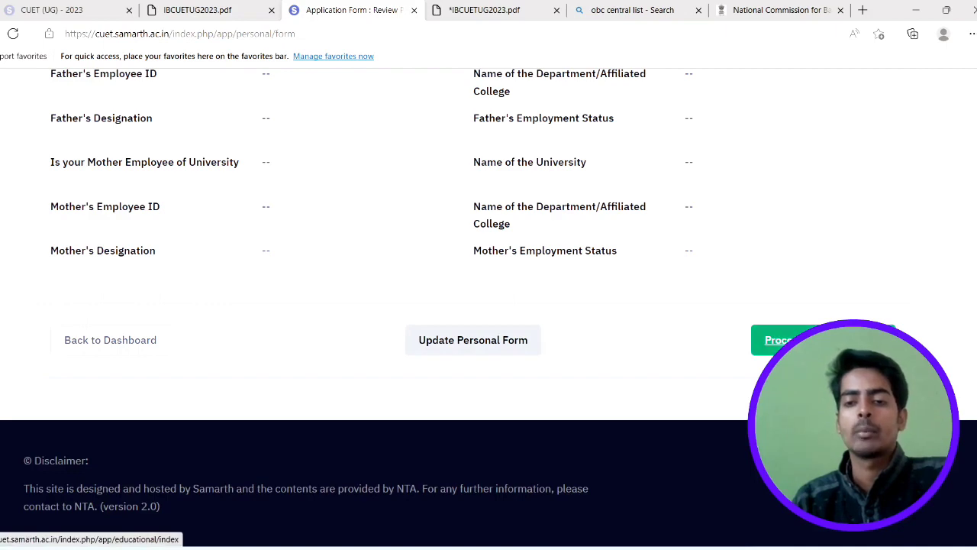
- Proceed to Educational Details and set the Class X Result Status to Passed
{"action": "left_click", "coordinate": [779, 340]}
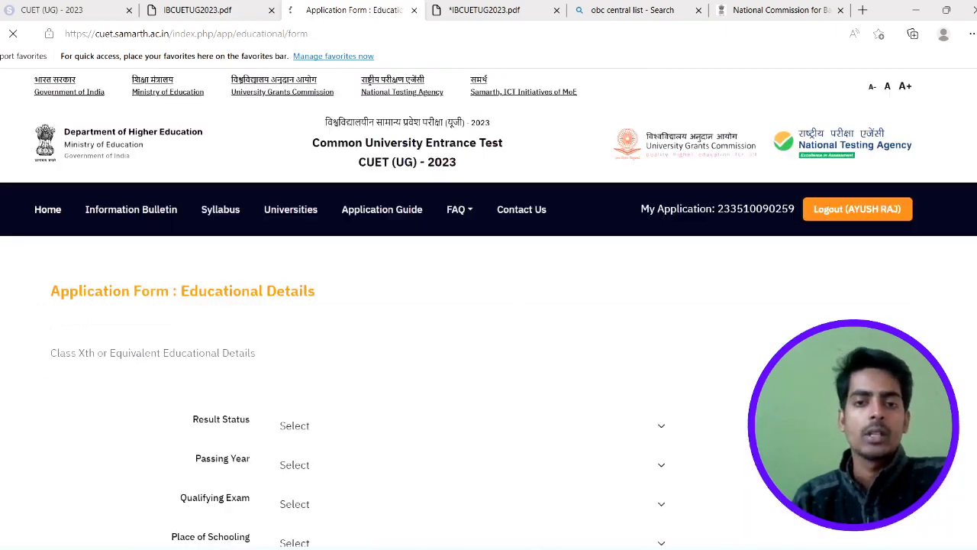
{"action": "scroll", "coordinate": [779, 340], "scroll_direction": "down", "scroll_amount": 1}
{"action": "scroll", "coordinate": [779, 340], "scroll_direction": "down", "scroll_amount": 1}
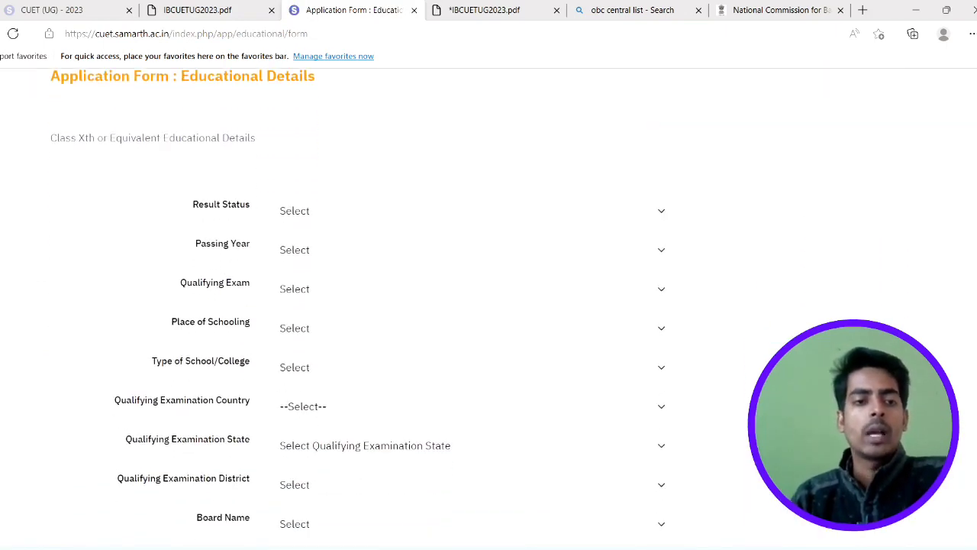
{"action": "scroll", "coordinate": [779, 339], "scroll_direction": "up", "scroll_amount": 1}
{"action": "scroll", "coordinate": [489, 305], "scroll_direction": "down", "scroll_amount": 2}
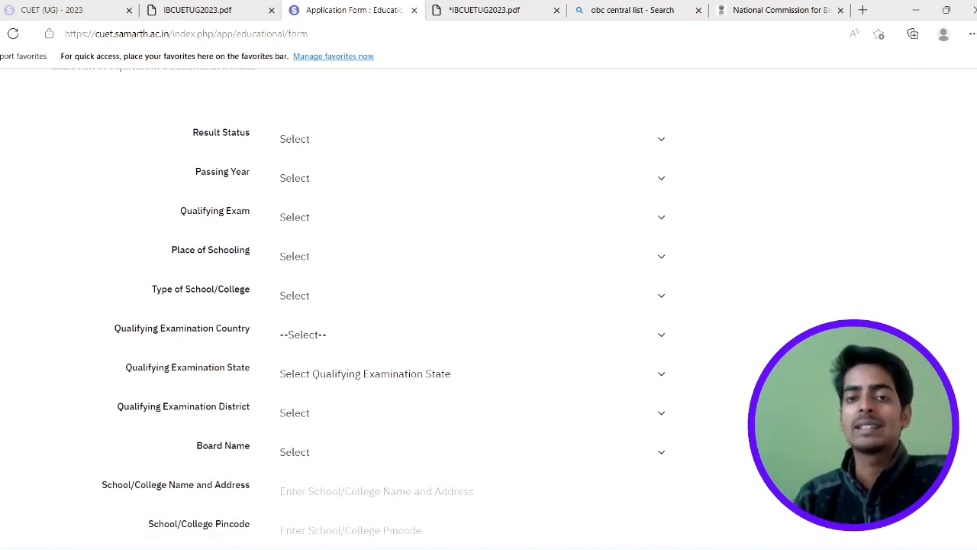
{"action": "left_click", "coordinate": [474, 138]}
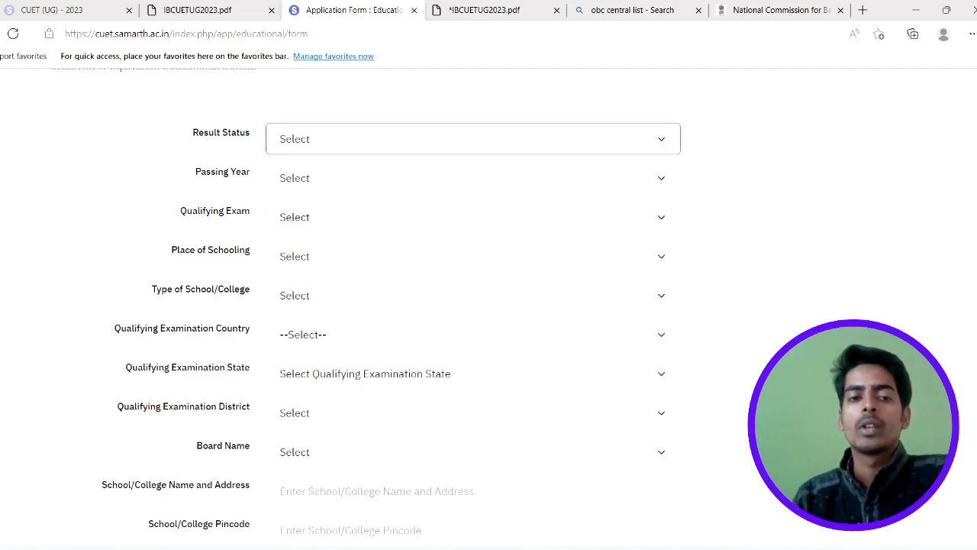
{"action": "scroll", "coordinate": [489, 306], "scroll_direction": "up", "scroll_amount": 1}
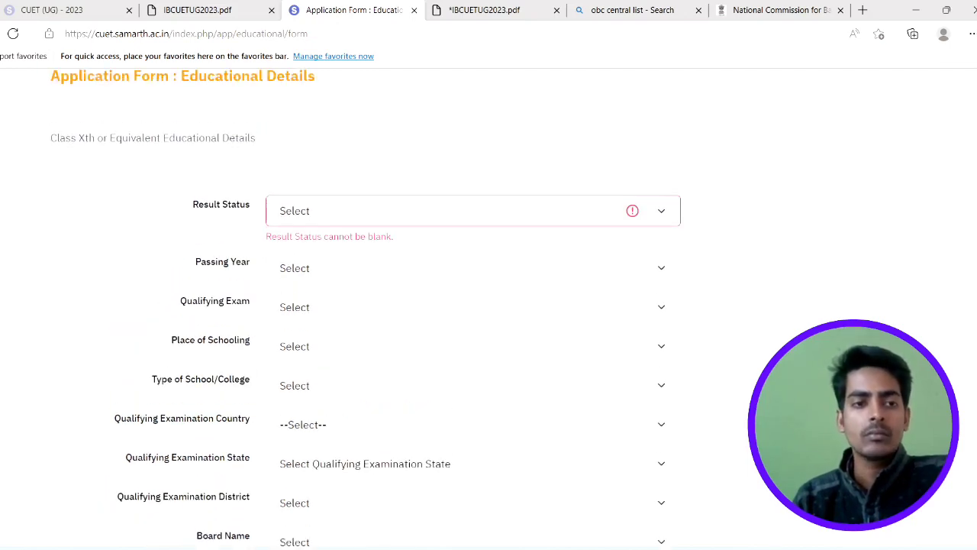
{"action": "scroll", "coordinate": [489, 306], "scroll_direction": "up", "scroll_amount": 1}
{"action": "scroll", "coordinate": [489, 305], "scroll_direction": "down", "scroll_amount": 1}
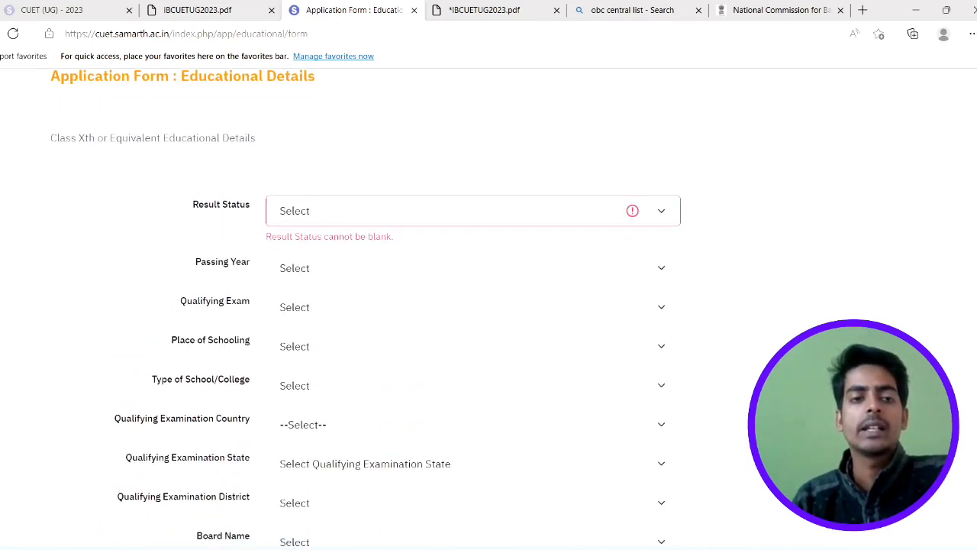
{"action": "left_click_drag", "start_coordinate": [57, 138], "coordinate": [257, 138]}
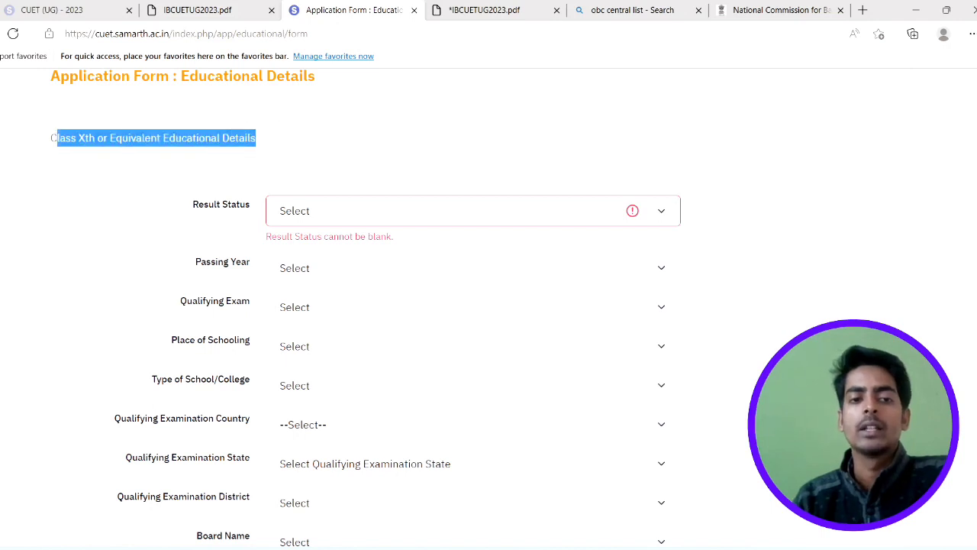
{"action": "left_click", "coordinate": [474, 211]}
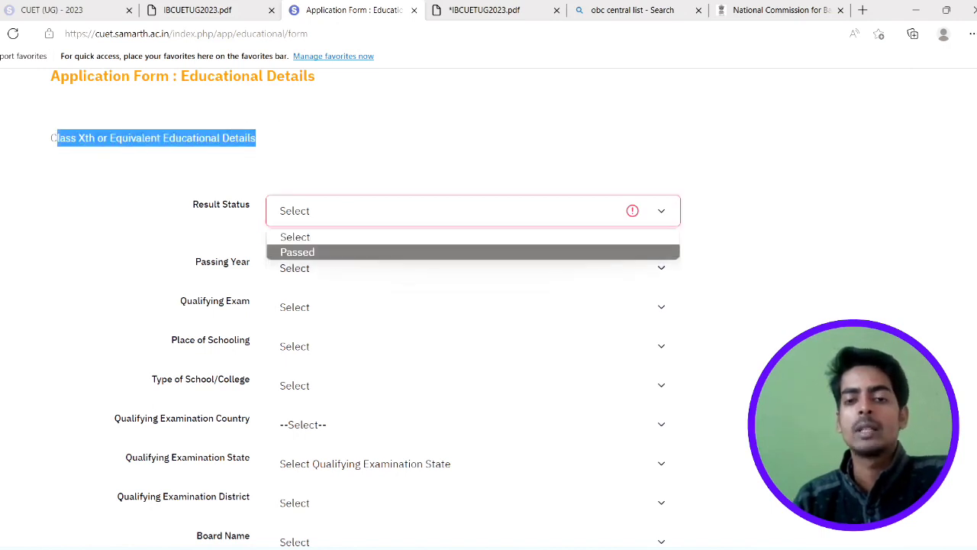
{"action": "key", "text": "Return"}
- Set Passing Year 2019, Qualifying Exam 10th or Equivalent, and Place of Schooling Urban
{"action": "scroll", "coordinate": [474, 305], "scroll_direction": "down", "scroll_amount": 1}
{"action": "key", "text": "Tab"}
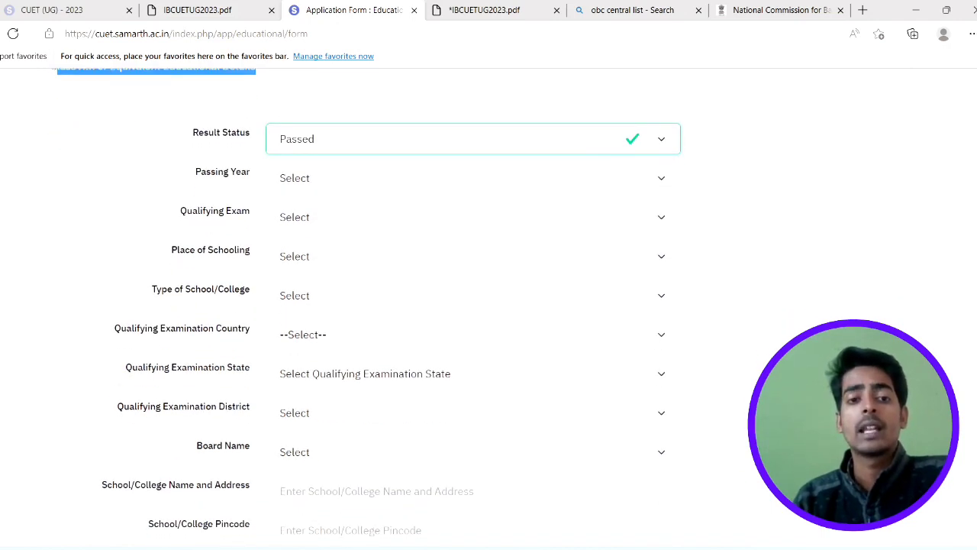
{"action": "key", "text": "alt+Down"}
{"action": "key", "text": "Down"}
{"action": "key", "text": "Down"}
{"action": "key", "text": "Down"}
{"action": "key", "text": "Down"}
{"action": "key", "text": "Up"}
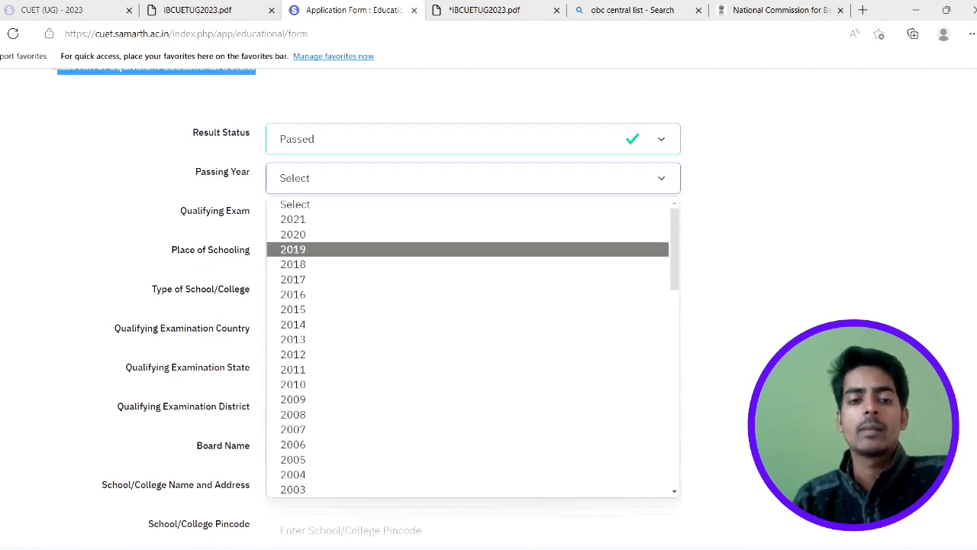
{"action": "key", "text": "Return"}
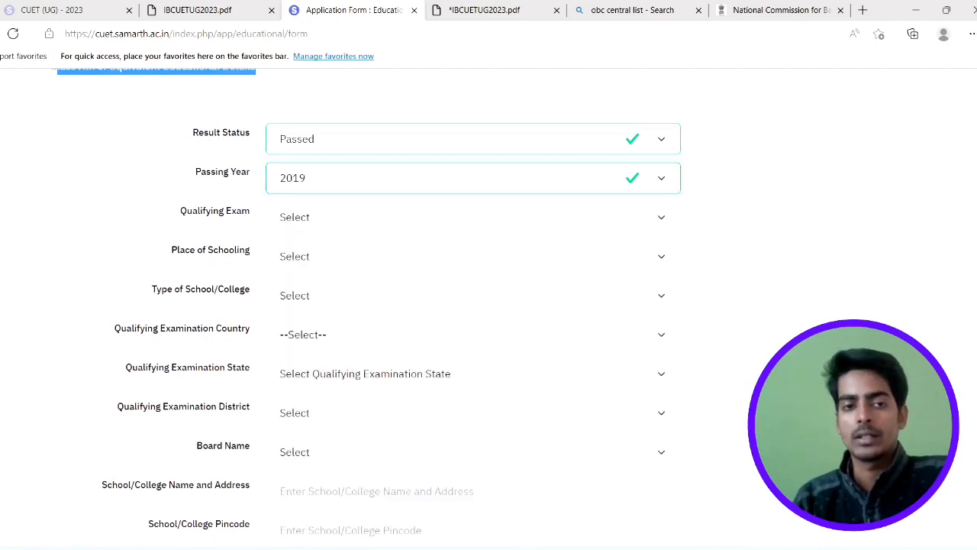
{"action": "key", "text": "Tab"}
{"action": "key", "text": "alt+Down"}
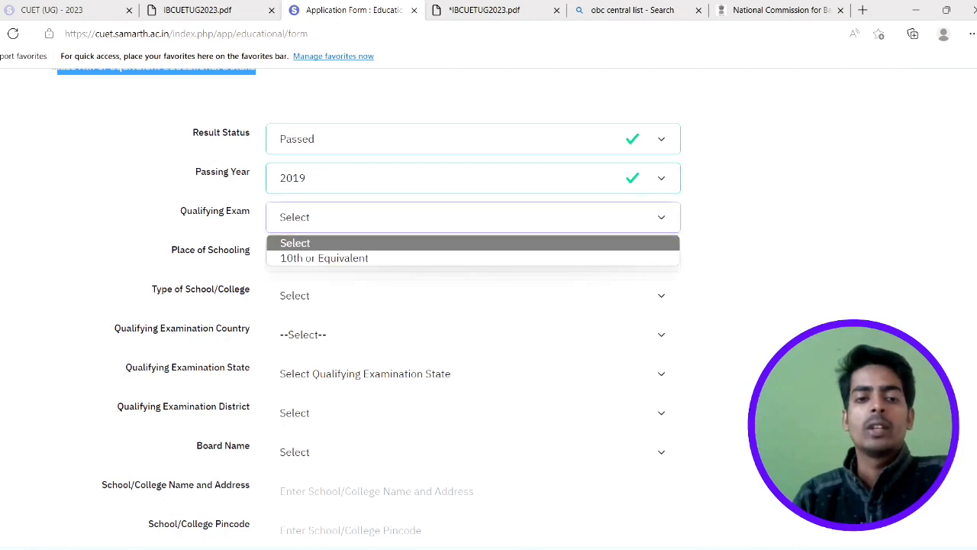
{"action": "key", "text": "Down"}
{"action": "key", "text": "Return"}
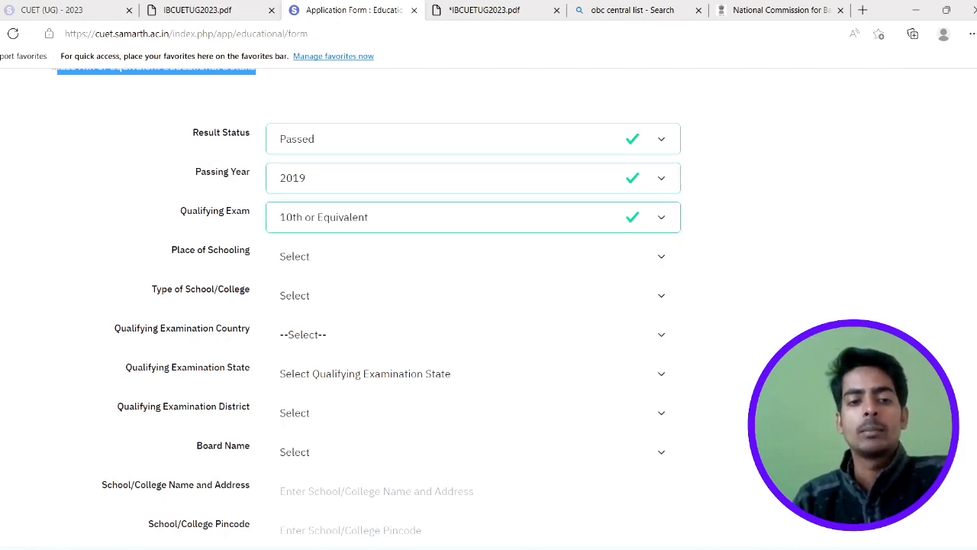
{"action": "key", "text": "Tab"}
{"action": "key", "text": "alt+Down"}
{"action": "key", "text": "Down"}
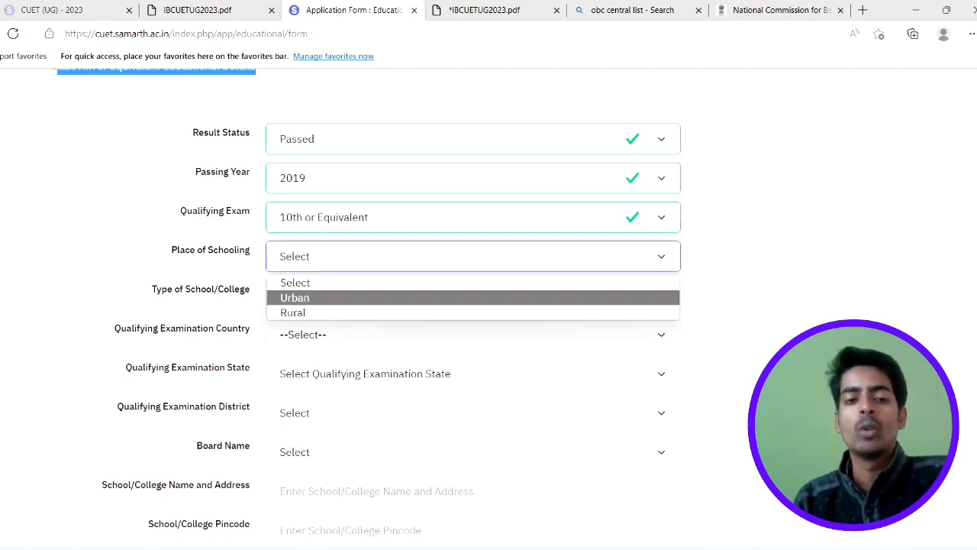
{"action": "key", "text": "Return"}
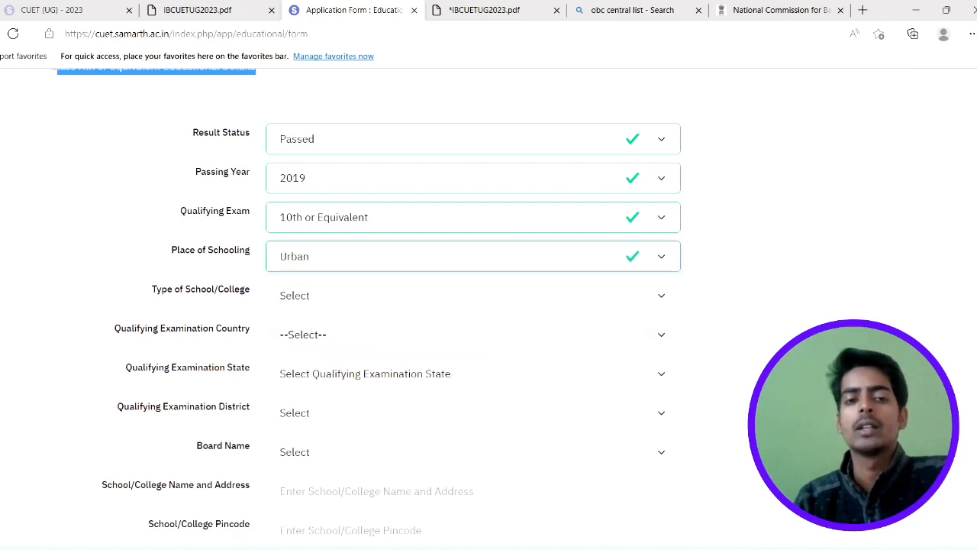
- Set Type of School/College to Central Board of Secondary Education School
{"action": "key", "text": "Tab"}
{"action": "key", "text": "alt+Down"}
{"action": "key", "text": "Down"}
{"action": "key", "text": "Down"}
{"action": "key", "text": "Down"}
{"action": "key", "text": "Down"}
{"action": "key", "text": "Down"}
{"action": "key", "text": "Down"}
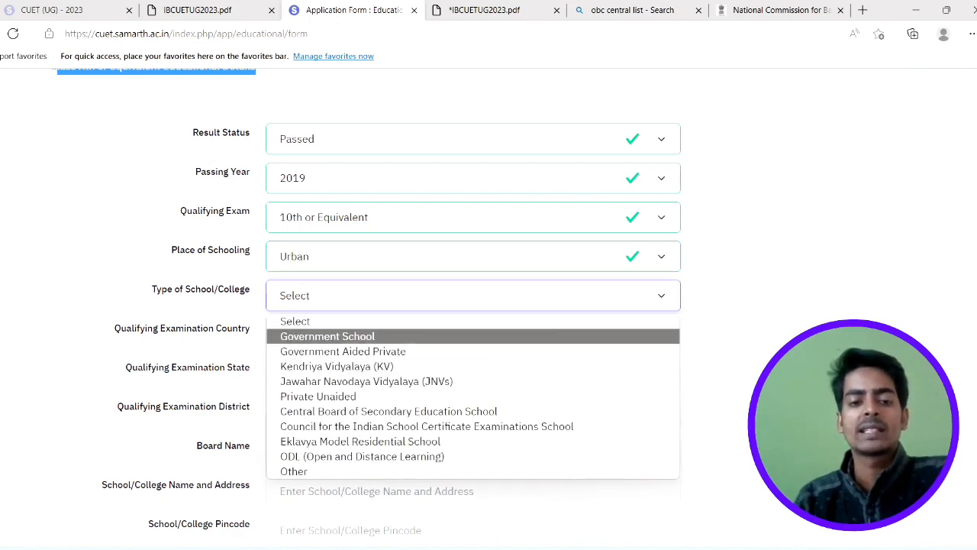
{"action": "key", "text": "Up"}
{"action": "key", "text": "Down"}
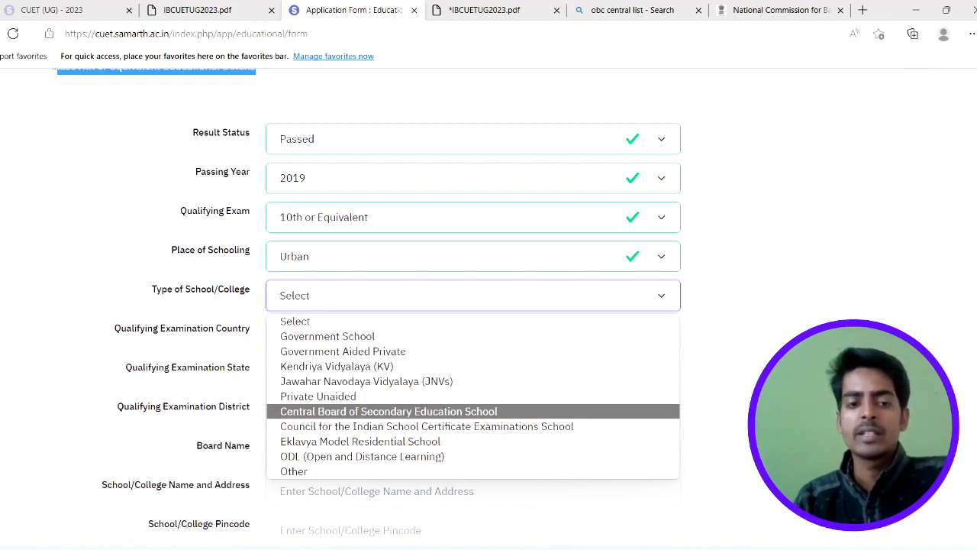
{"action": "key", "text": "Up"}
{"action": "key", "text": "Up"}
{"action": "key", "text": "Up"}
{"action": "key", "text": "Up"}
{"action": "key", "text": "Up"}
{"action": "key", "text": "Down"}
{"action": "key", "text": "Down"}
{"action": "key", "text": "Up"}
{"action": "key", "text": "Up"}
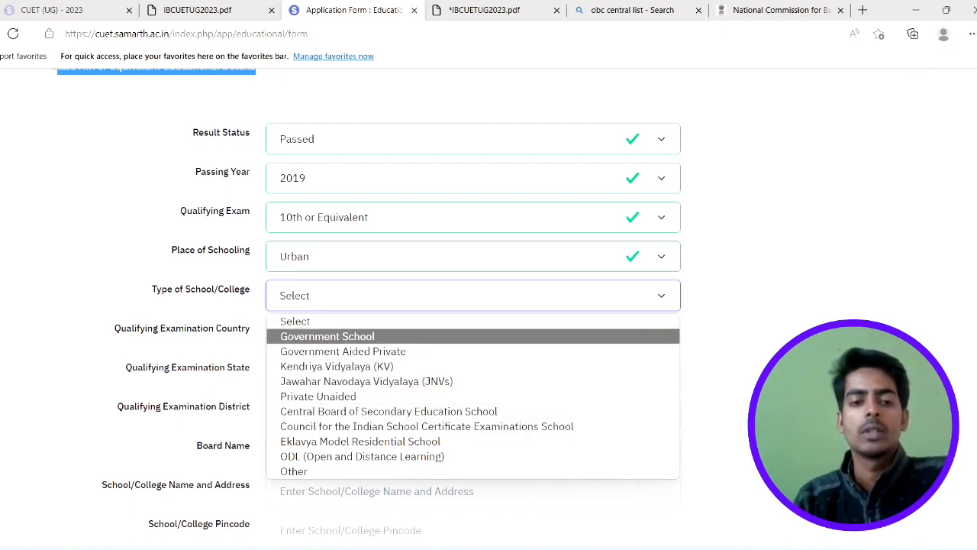
{"action": "key", "text": "Down"}
{"action": "key", "text": "Down"}
{"action": "key", "text": "Down"}
{"action": "key", "text": "Down"}
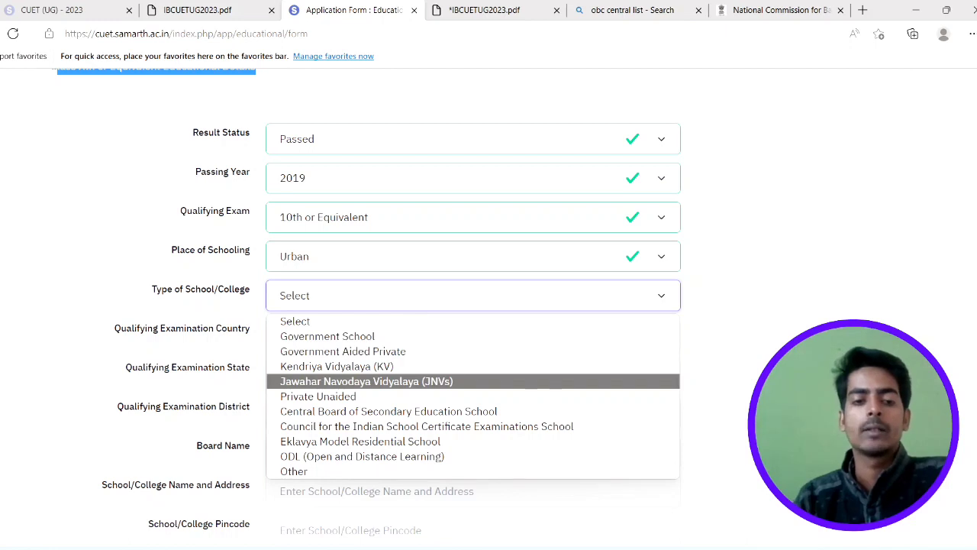
{"action": "key", "text": "Down"}
{"action": "key", "text": "Down"}
{"action": "key", "text": "Down"}
{"action": "key", "text": "Down"}
{"action": "key", "text": "Up"}
{"action": "key", "text": "Up"}
{"action": "key", "text": "Up"}
{"action": "key", "text": "Up"}
{"action": "key", "text": "Up"}
{"action": "key", "text": "Up"}
{"action": "key", "text": "Up"}
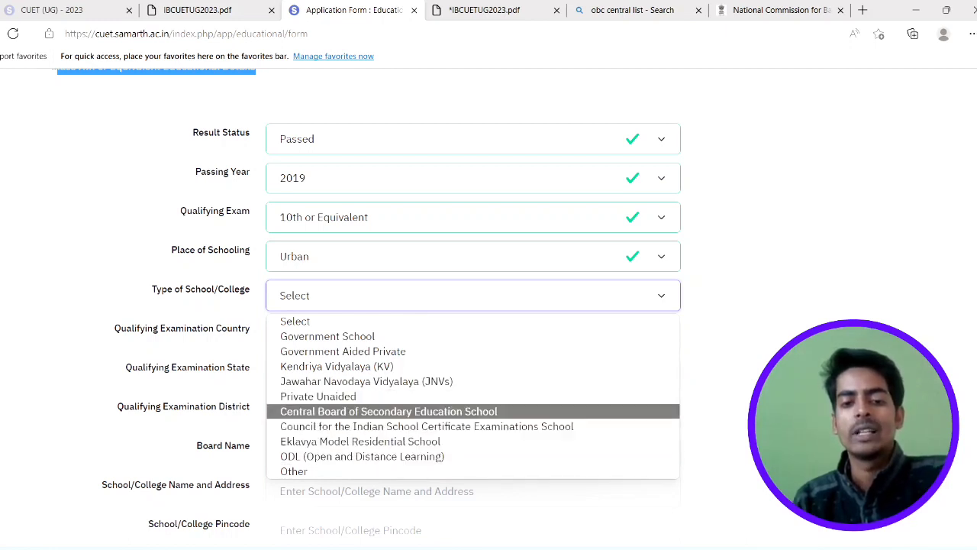
{"action": "key", "text": "Down"}
{"action": "key", "text": "Down"}
{"action": "key", "text": "Down"}
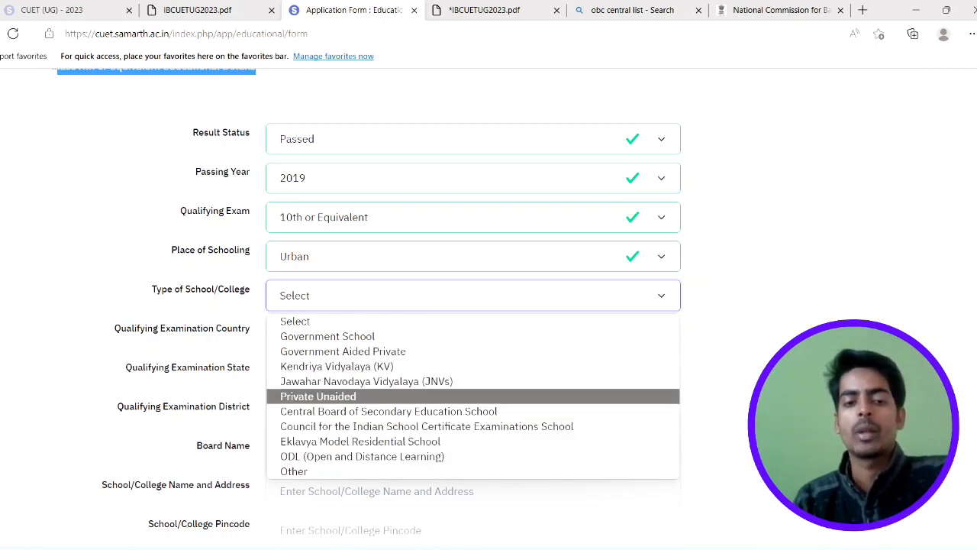
{"action": "key", "text": "Down"}
{"action": "key", "text": "Return"}
{"action": "scroll", "coordinate": [489, 305], "scroll_direction": "down", "scroll_amount": 2}
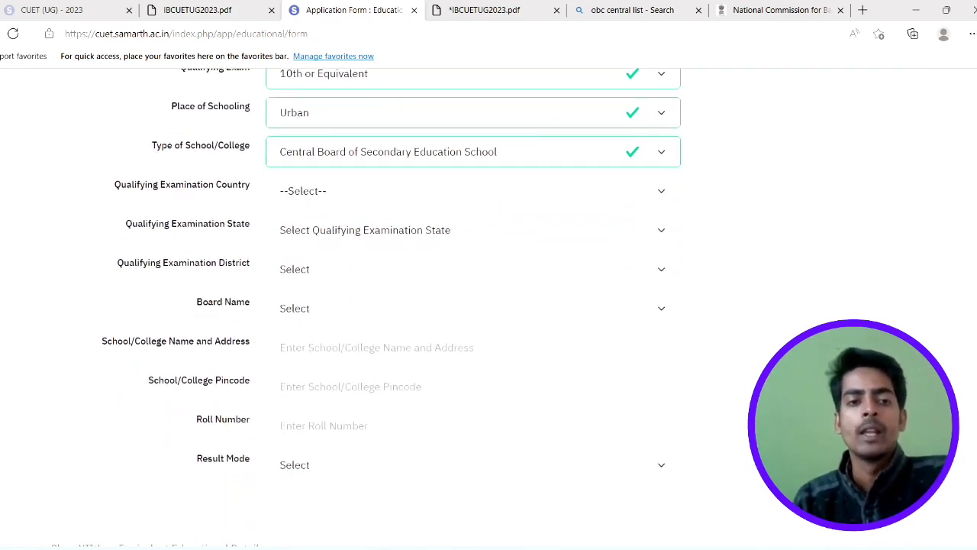
- Set the Qualifying Examination Country to India and State to BIHAR
{"action": "key", "text": "Tab"}
{"action": "key", "text": "alt+Down"}
{"action": "key", "text": "Down"}
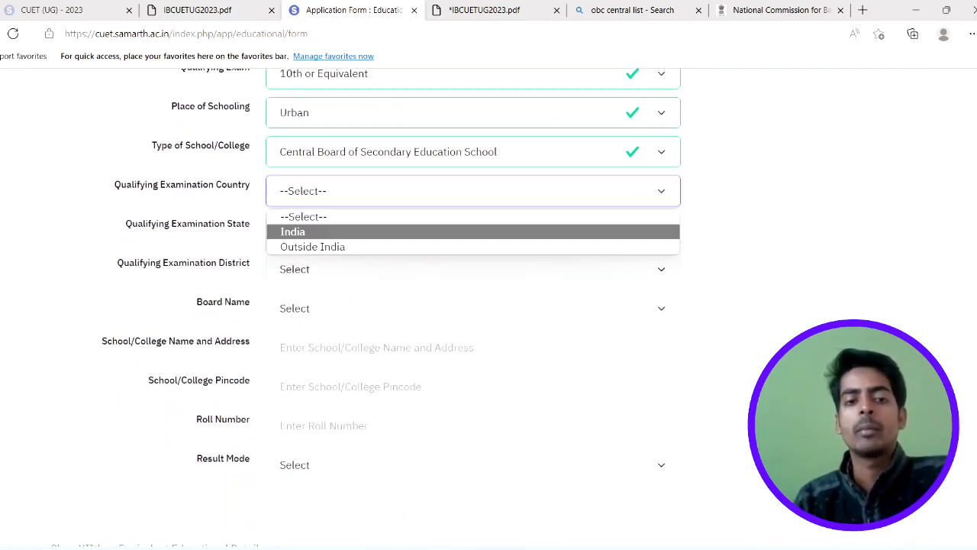
{"action": "key", "text": "Return"}
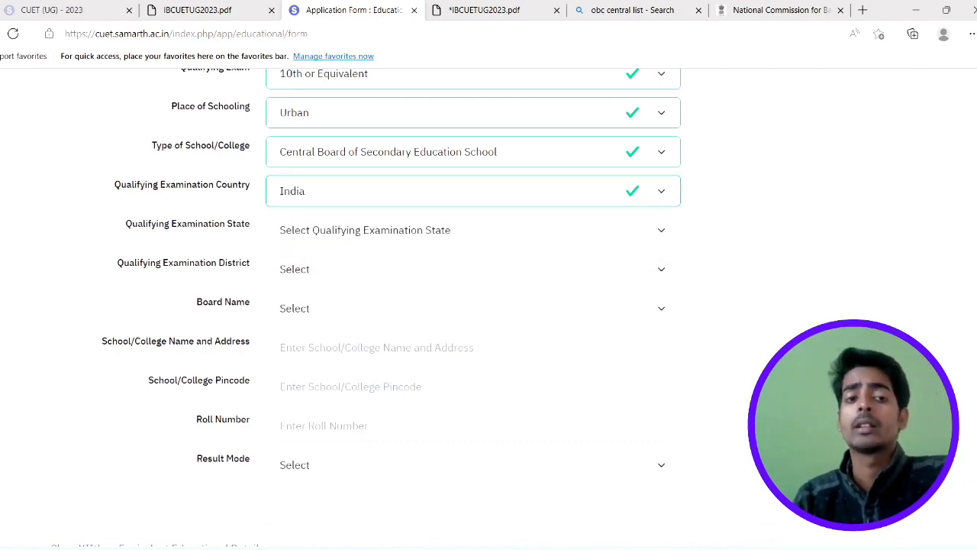
{"action": "key", "text": "Tab"}
{"action": "key", "text": "alt+Down"}
{"action": "key", "text": "Down"}
{"action": "key", "text": "Down"}
{"action": "key", "text": "Down"}
{"action": "key", "text": "Down"}
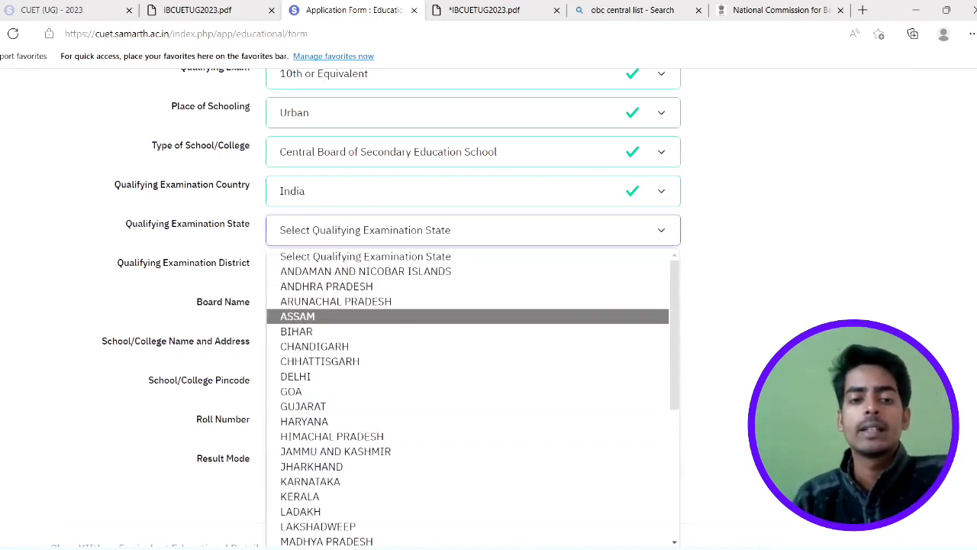
{"action": "key", "text": "Down"}
{"action": "key", "text": "Return"}
- Set the district to DARBHANGA and the board to CENTRAL BOARD OF SECONDARY EDUCATION
{"action": "key", "text": "Tab"}
{"action": "key", "text": "alt+Down"}
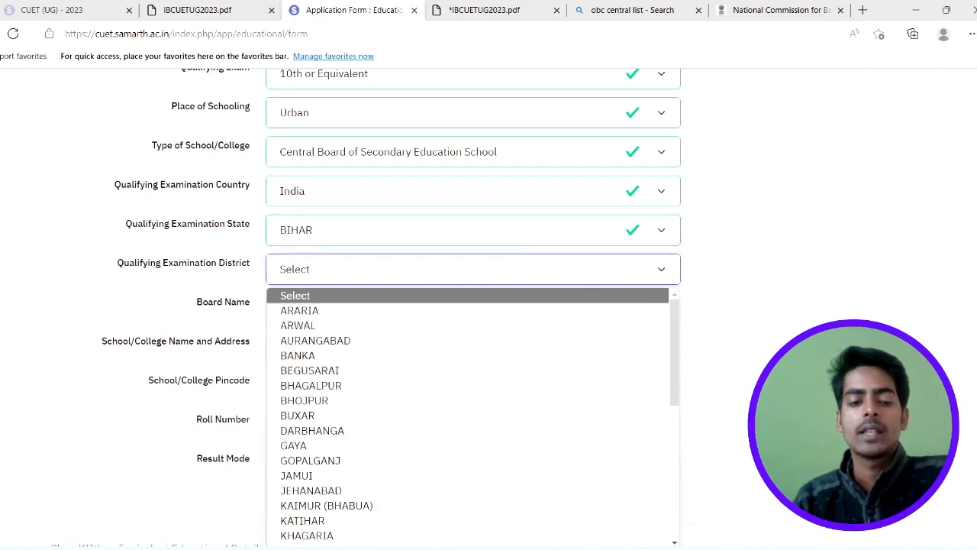
{"action": "key", "text": "d"}
{"action": "key", "text": "Return"}
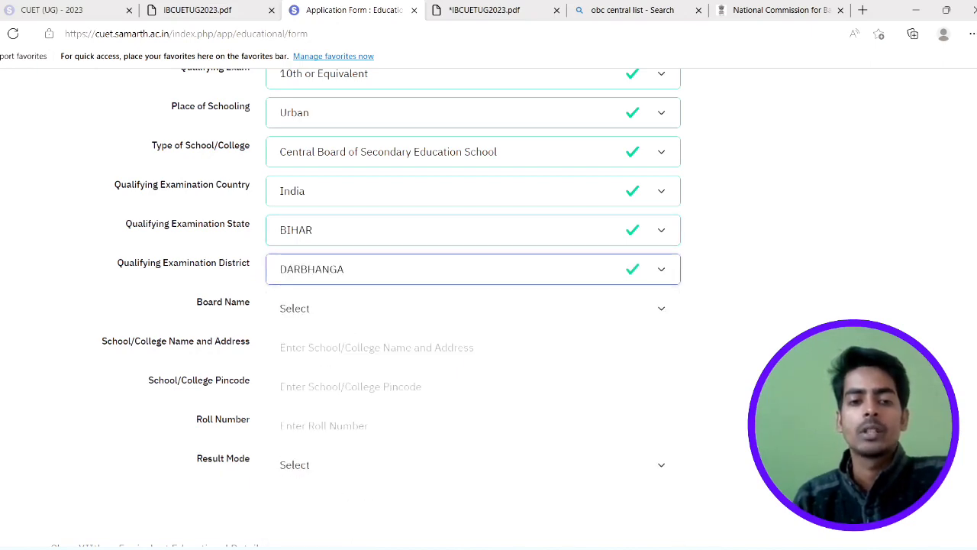
{"action": "scroll", "coordinate": [474, 305], "scroll_direction": "down", "scroll_amount": 1}
{"action": "key", "text": "Tab"}
{"action": "key", "text": "alt+Down"}
{"action": "key", "text": "Down"}
{"action": "key", "text": "Down"}
{"action": "key", "text": "Down"}
{"action": "key", "text": "Down"}
{"action": "key", "text": "Down"}
{"action": "key", "text": "Down"}
{"action": "key", "text": "Down"}
{"action": "key", "text": "Down"}
{"action": "key", "text": "Down"}
{"action": "key", "text": "Down"}
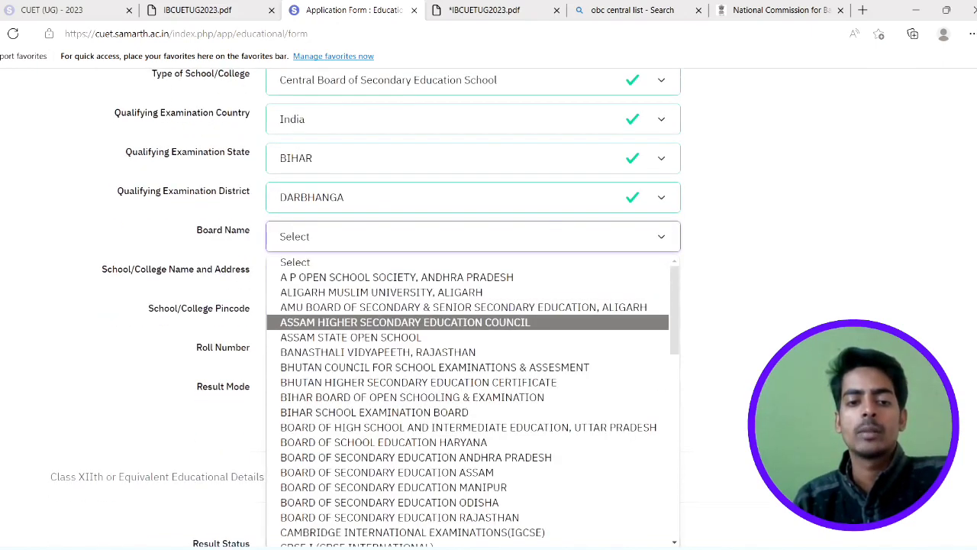
{"action": "key", "text": "Down"}
{"action": "key", "text": "Down"}
{"action": "key", "text": "Down"}
{"action": "key", "text": "Down"}
{"action": "key", "text": "Down"}
{"action": "key", "text": "Down"}
{"action": "key", "text": "Down"}
{"action": "key", "text": "Down"}
{"action": "key", "text": "Down"}
{"action": "key", "text": "Down"}
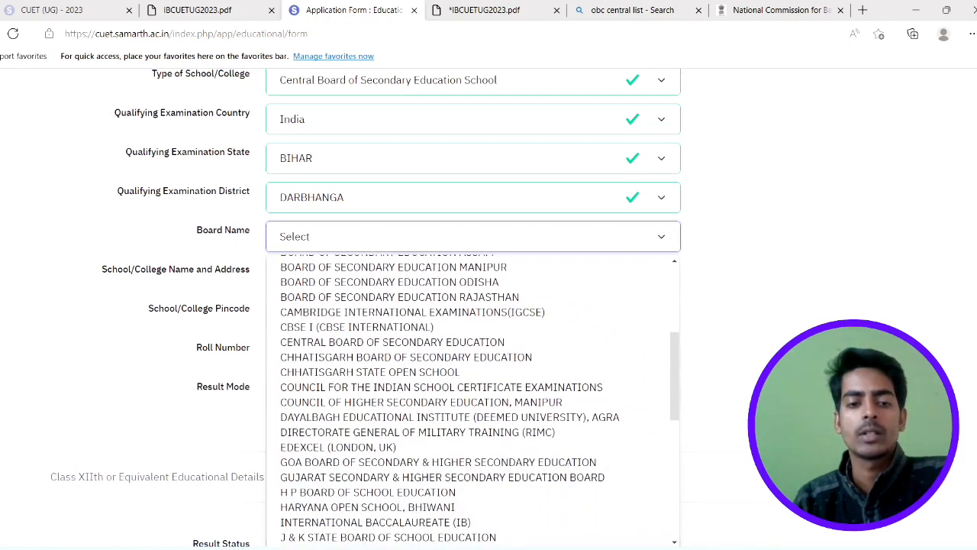
{"action": "key", "text": "Return"}
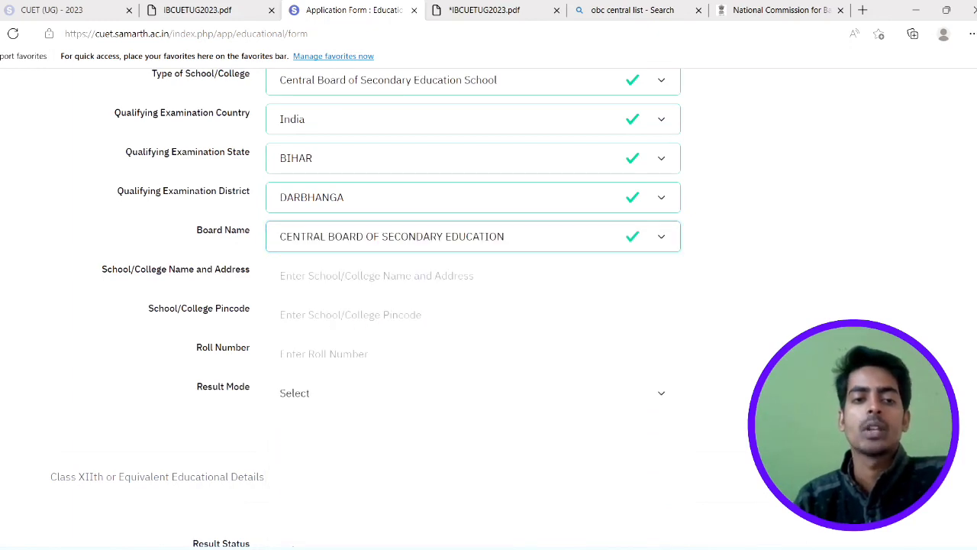
{"action": "scroll", "coordinate": [473, 306], "scroll_direction": "down", "scroll_amount": 1}
- Enter the school name and address, its pincode, and the Class X roll number
{"action": "left_click", "coordinate": [280, 203]}
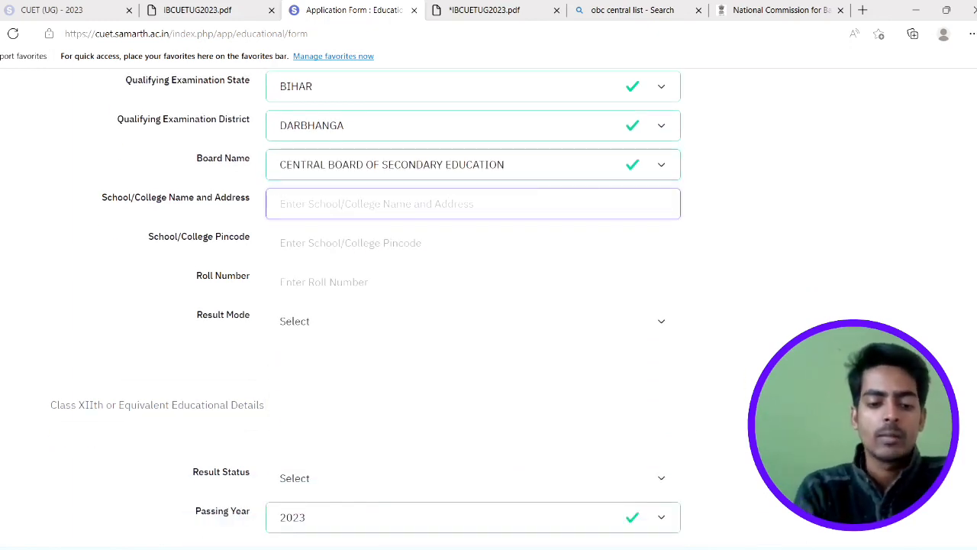
{"action": "type", "text": "GB"}
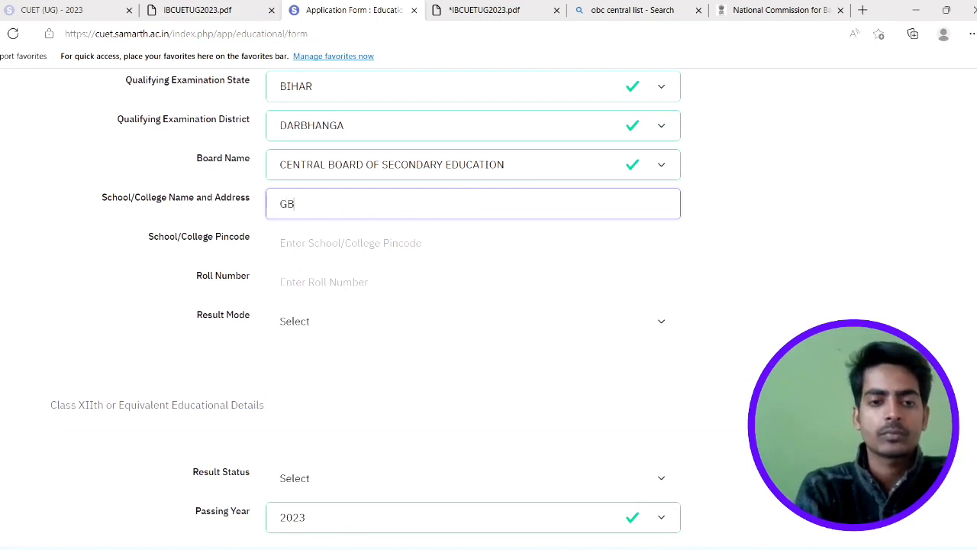
{"action": "type", "text": "P"}
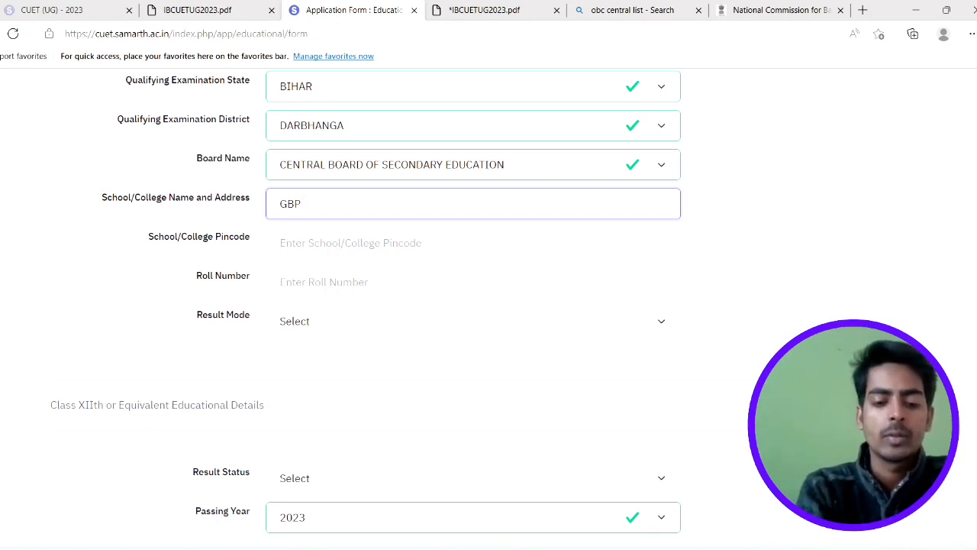
{"action": "type", "text": "LA"}
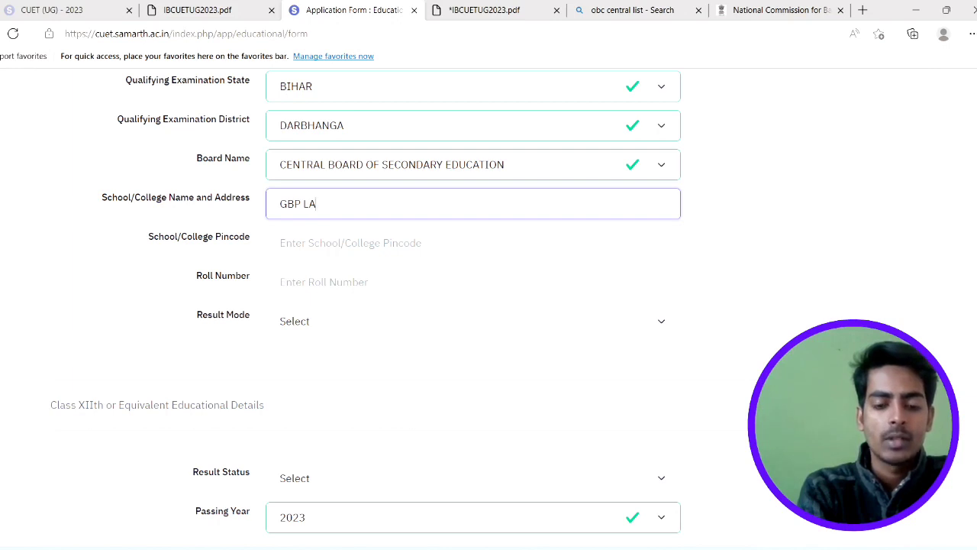
{"action": "type", "text": "LITJSJ"}
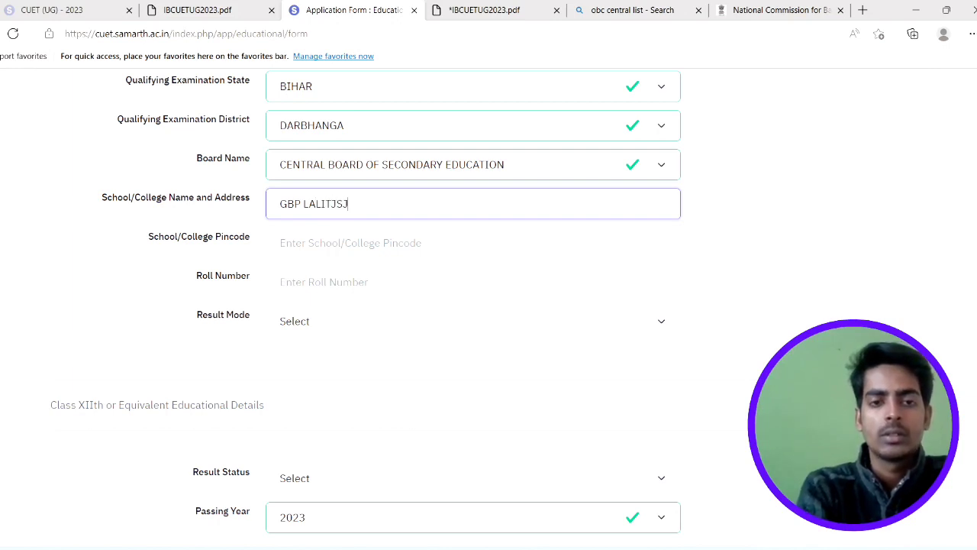
{"action": "type", "text": "USJ"}
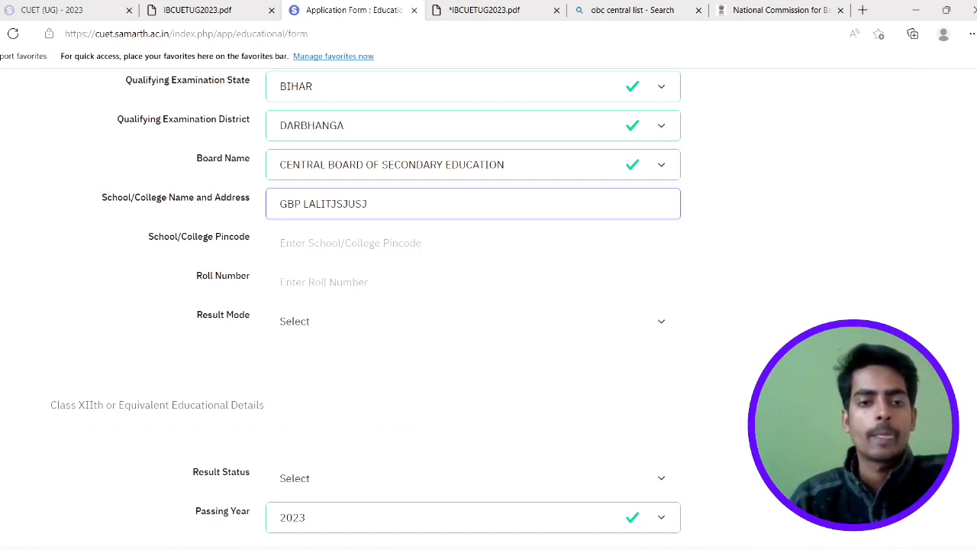
{"action": "left_click", "coordinate": [473, 244]}
{"action": "type", "text": "846004"}
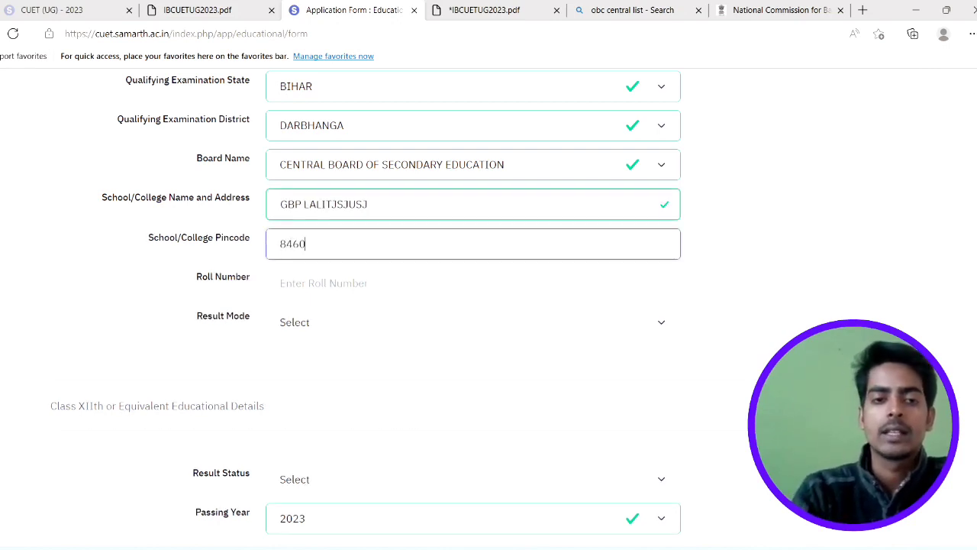
{"action": "left_click", "coordinate": [474, 284]}
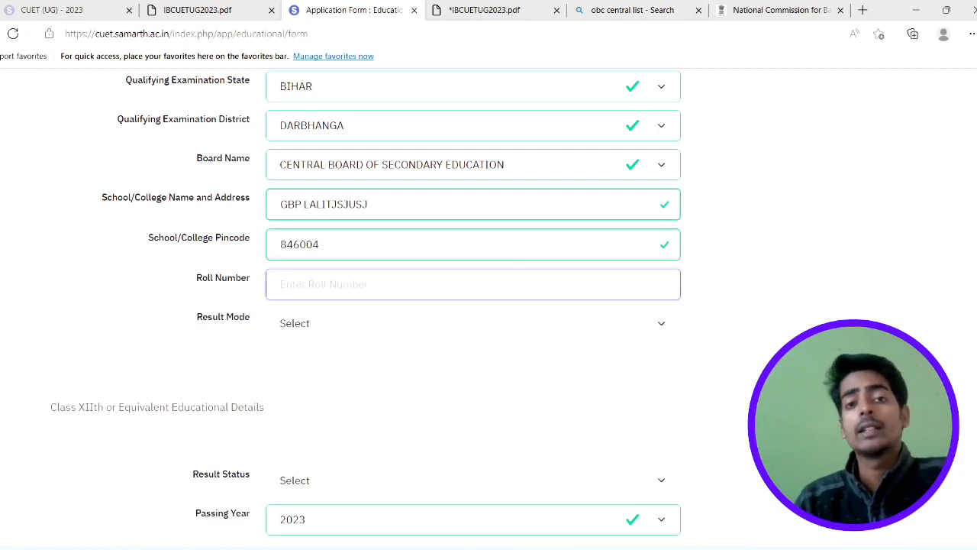
{"action": "type", "text": "12345688"}
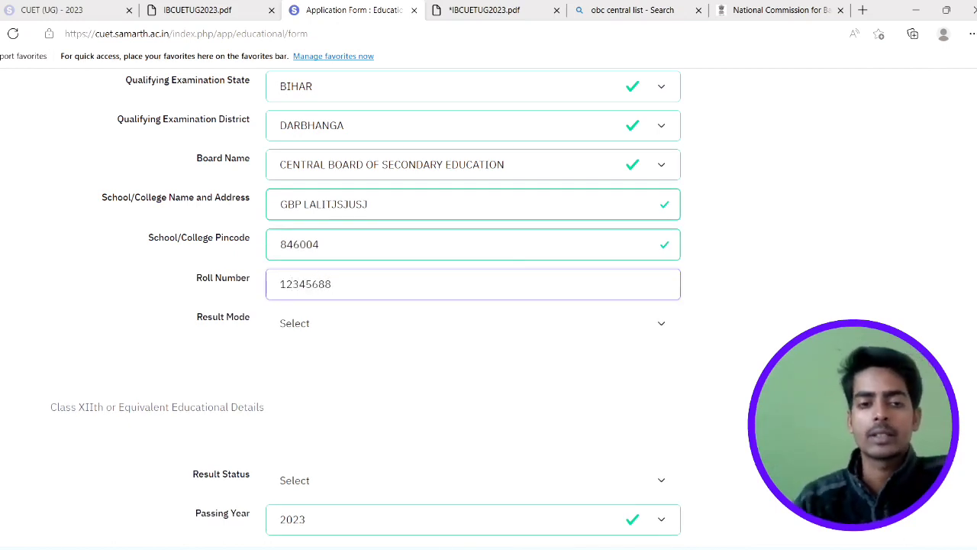
- Set Result Mode to Percentage and enter 500 maximum and 500 obtained marks, giving 100.00 percent
{"action": "left_click", "coordinate": [474, 323]}
{"action": "scroll", "coordinate": [474, 323], "scroll_direction": "down", "scroll_amount": 1}
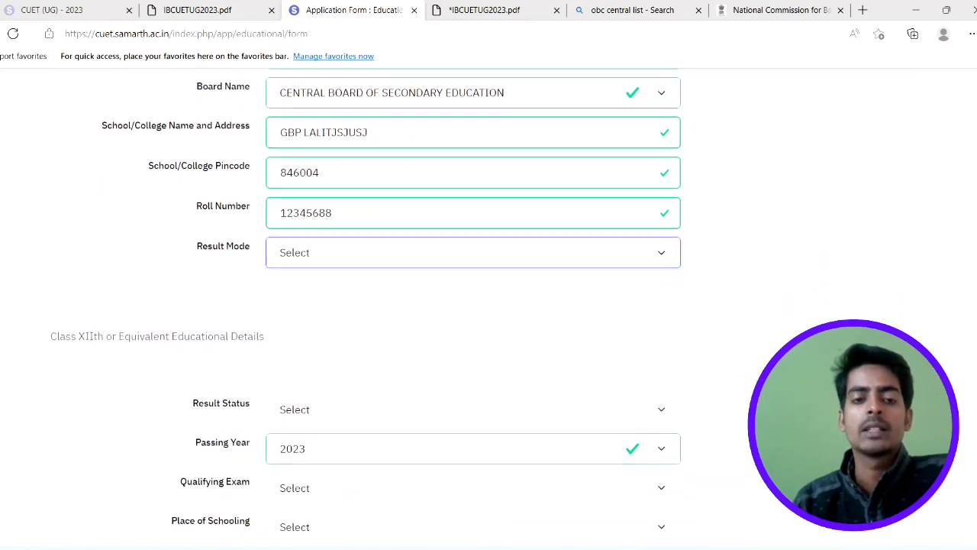
{"action": "key", "text": "alt+Down"}
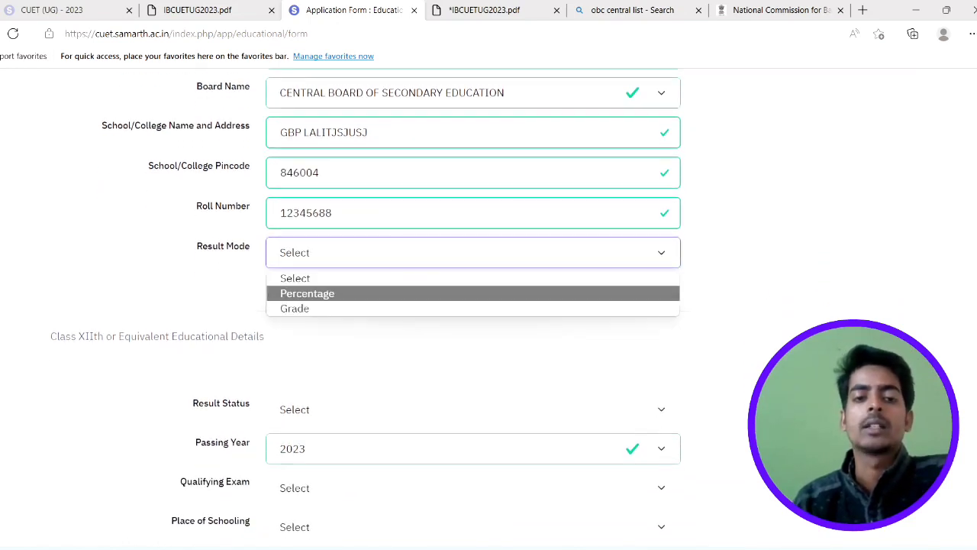
{"action": "key", "text": "Return"}
{"action": "scroll", "coordinate": [474, 306], "scroll_direction": "down", "scroll_amount": 1}
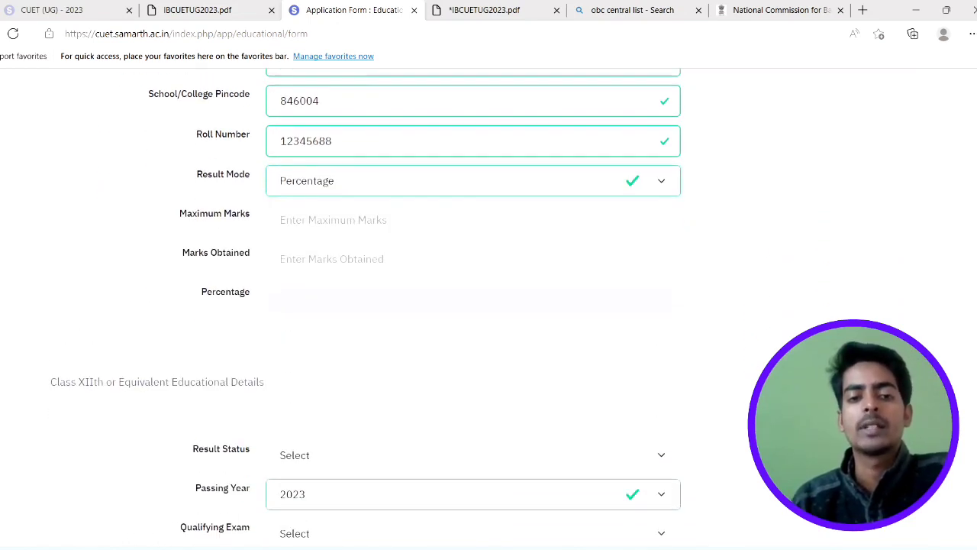
{"action": "left_click", "coordinate": [474, 220]}
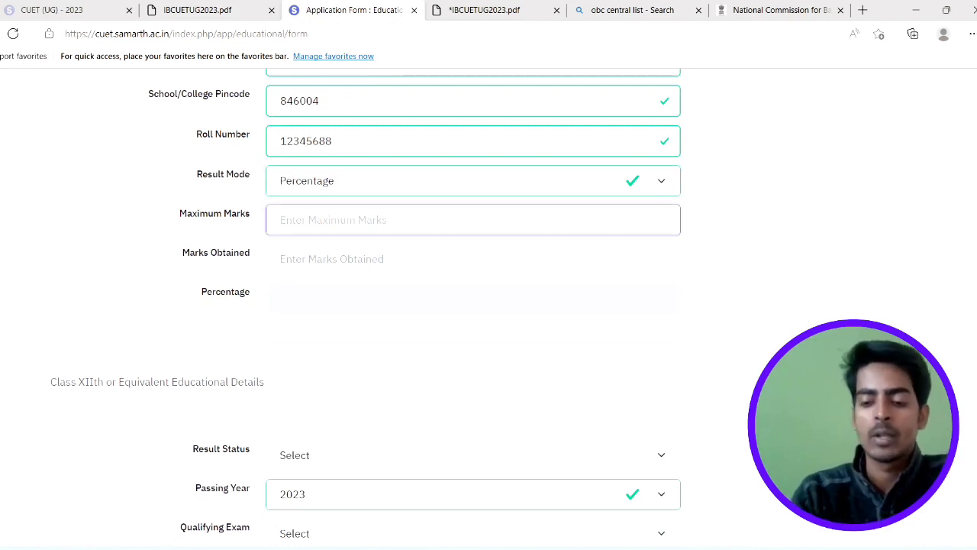
{"action": "type", "text": "500"}
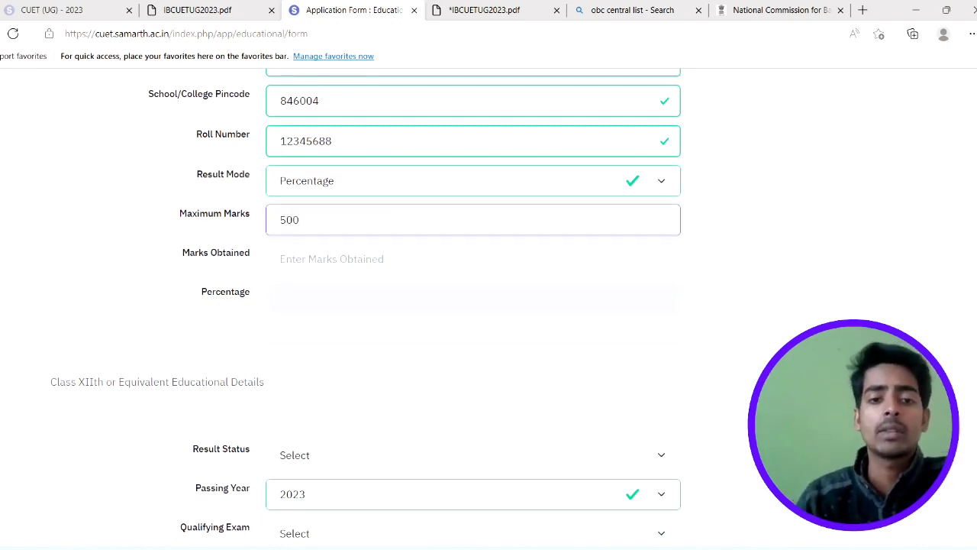
{"action": "key", "text": "Tab"}
{"action": "type", "text": "500"}
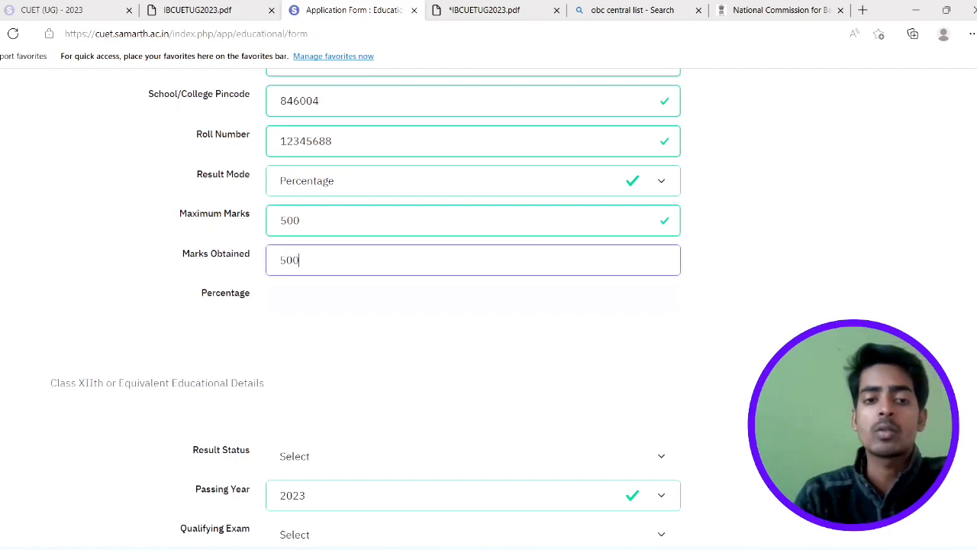
{"action": "key", "text": "Tab"}
{"action": "scroll", "coordinate": [369, 306], "scroll_direction": "down", "scroll_amount": 3}
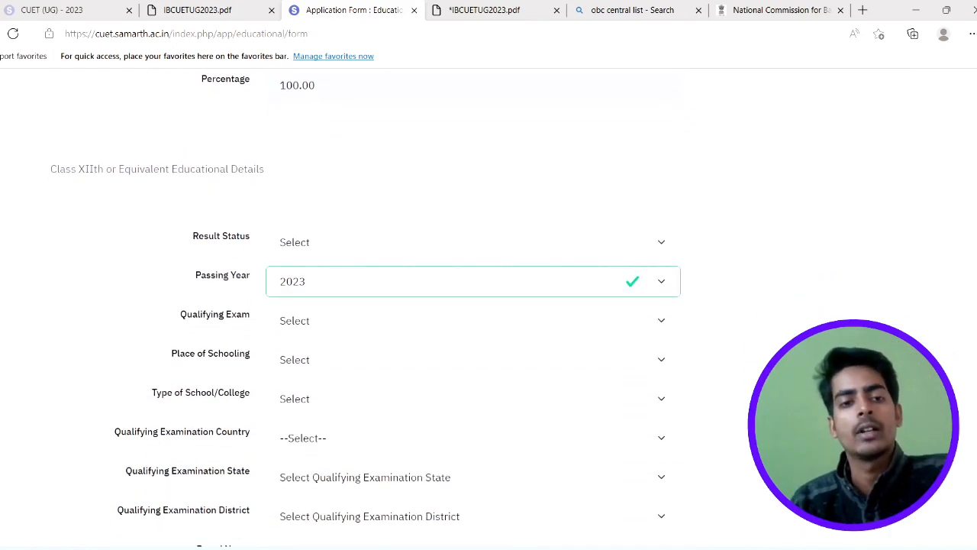
{"action": "scroll", "coordinate": [369, 305], "scroll_direction": "down", "scroll_amount": 1}
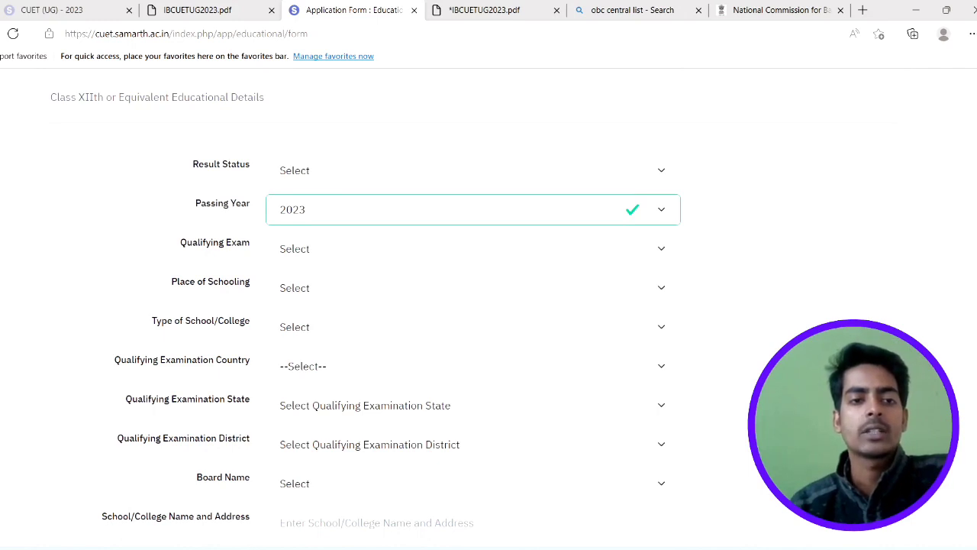
- Set the Class XII result status to Appearing
{"action": "key", "text": "shift+Tab"}
{"action": "key", "text": "alt+Down"}
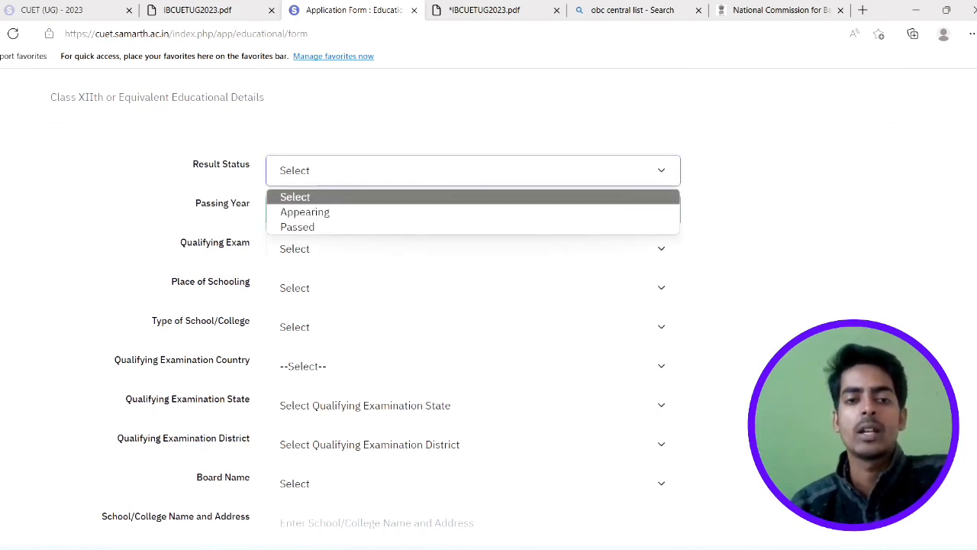
{"action": "key", "text": "Down"}
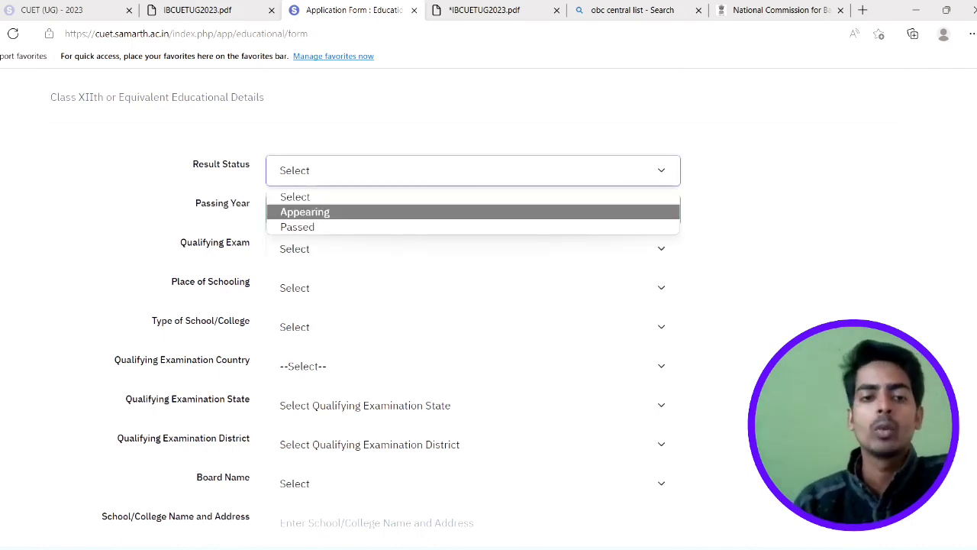
{"action": "key", "text": "Return"}
{"action": "key", "text": "alt+Down"}
{"action": "key", "text": "Down"}
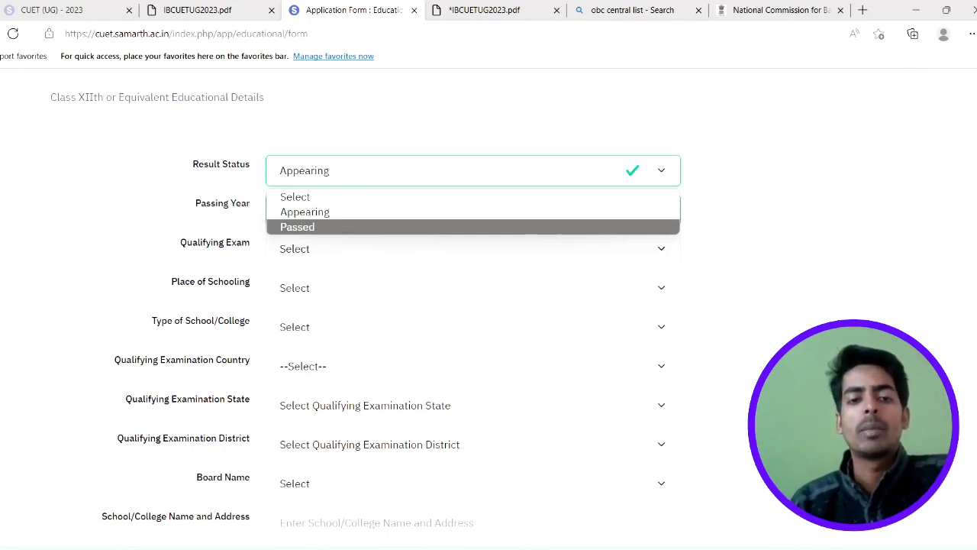
{"action": "key", "text": "Up"}
{"action": "key", "text": "Up"}
{"action": "key", "text": "Down"}
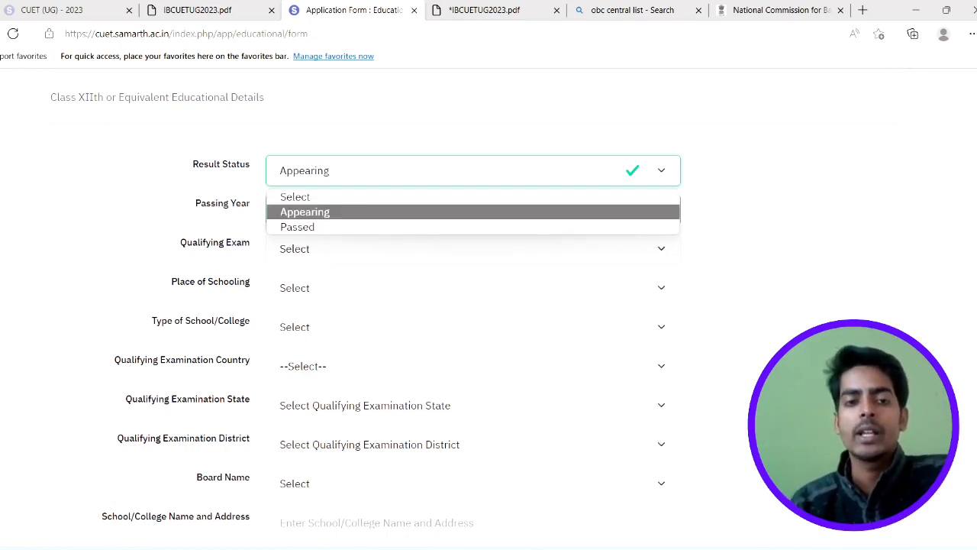
{"action": "key", "text": "Return"}
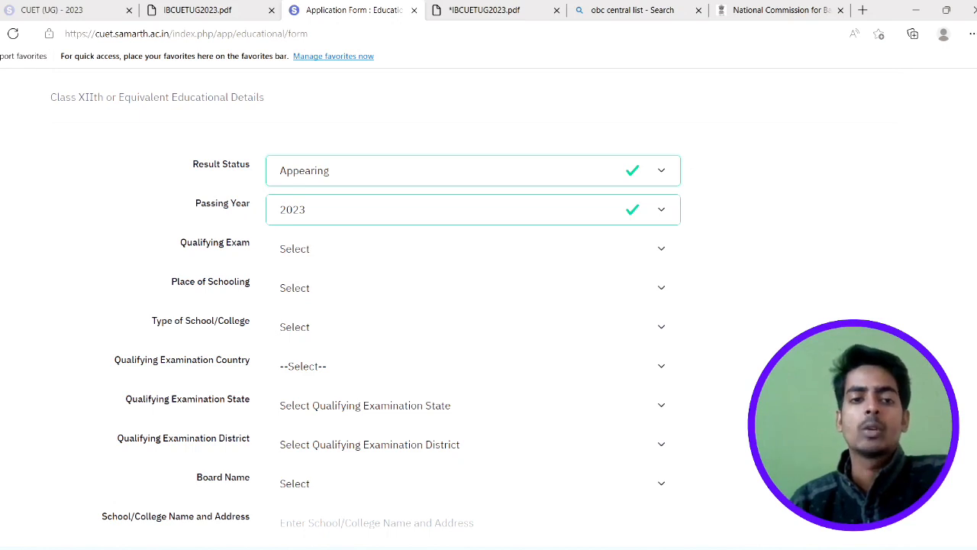
- Keep 2023 as passing year, choose 12th or Equivalent and Urban schooling
{"action": "key", "text": "alt+Down"}
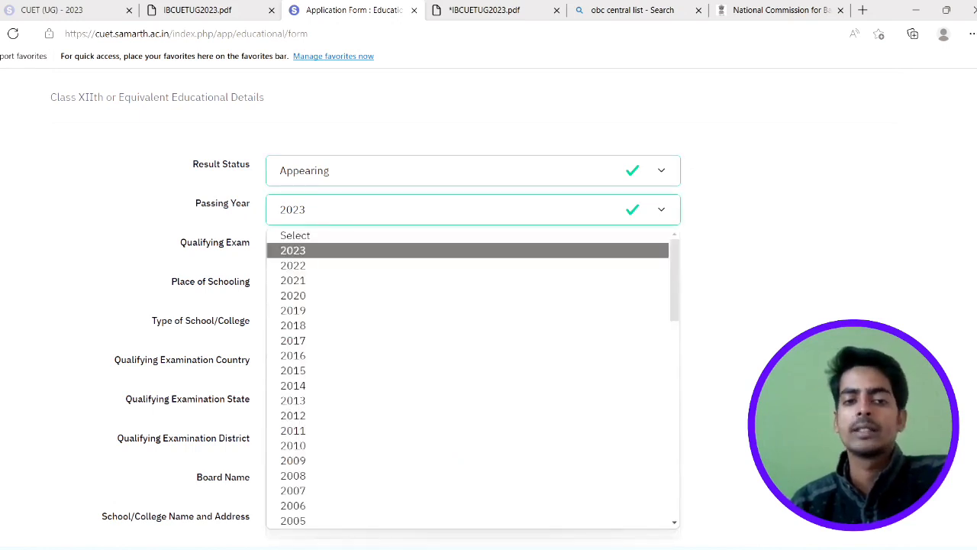
{"action": "key", "text": "Return"}
{"action": "key", "text": "Tab"}
{"action": "key", "text": "alt+Down"}
{"action": "key", "text": "Down"}
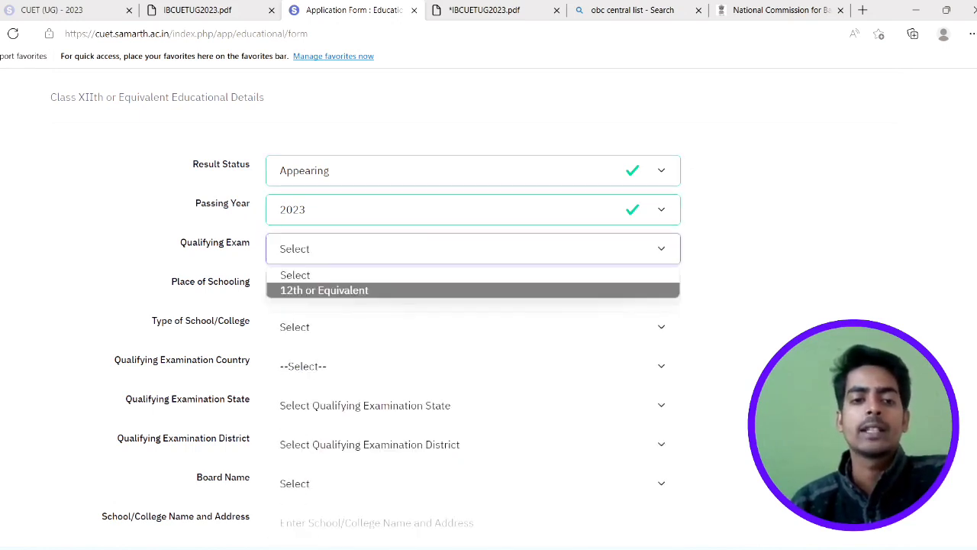
{"action": "key", "text": "Return"}
{"action": "key", "text": "Tab"}
{"action": "key", "text": "alt+Down"}
{"action": "key", "text": "Down"}
{"action": "key", "text": "Return"}
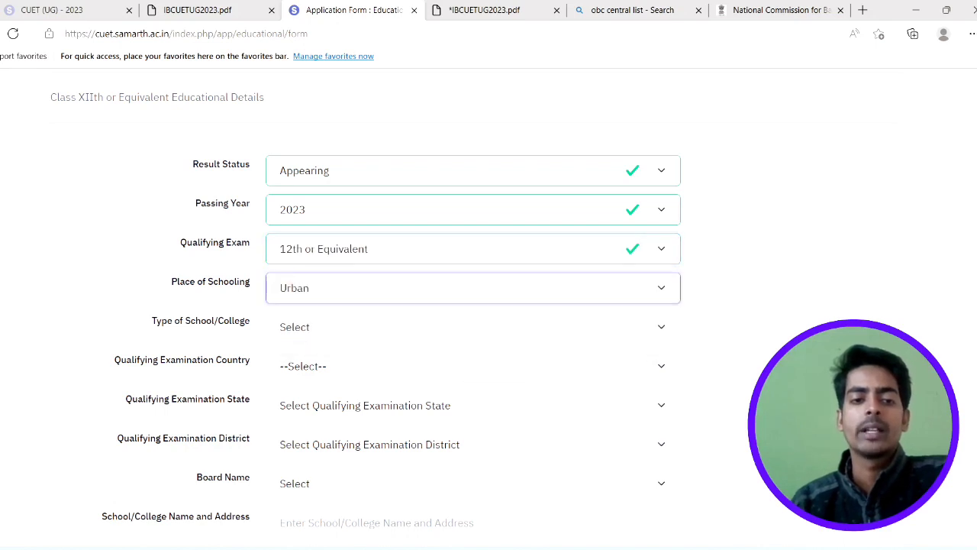
- Choose Government School as the Class XII school type
{"action": "key", "text": "Tab"}
{"action": "key", "text": "alt+Down"}
{"action": "key", "text": "Down"}
{"action": "key", "text": "Down"}
{"action": "key", "text": "Down"}
{"action": "key", "text": "Up"}
{"action": "key", "text": "Up"}
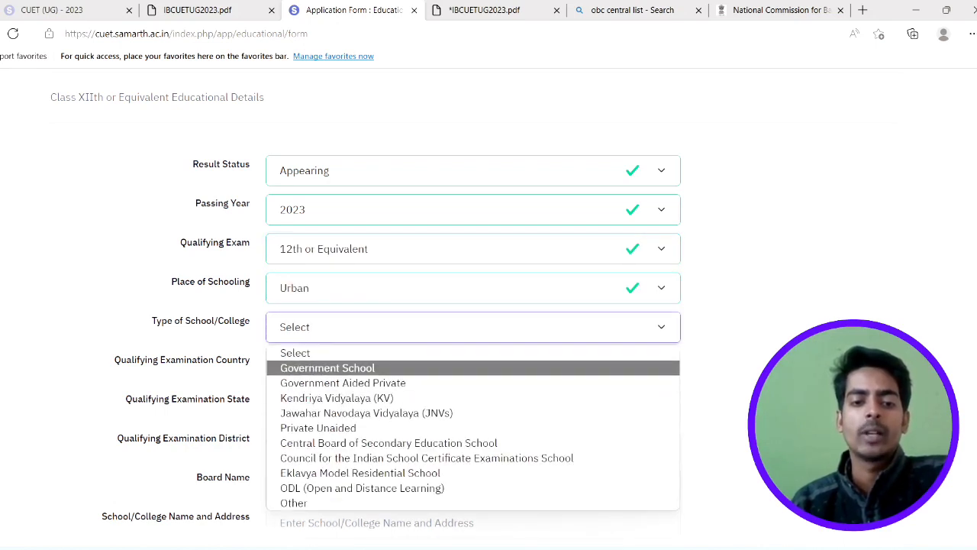
{"action": "key", "text": "Return"}
{"action": "scroll", "coordinate": [474, 305], "scroll_direction": "down", "scroll_amount": 1}
- Set the qualifying examination country to India and state to BIHAR
{"action": "key", "text": "Tab"}
{"action": "key", "text": "alt+Down"}
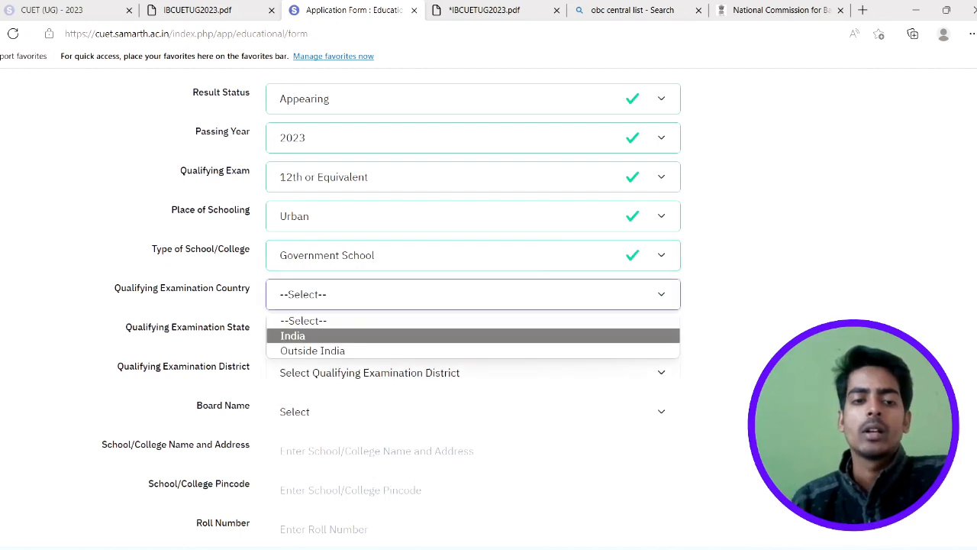
{"action": "key", "text": "Down"}
{"action": "key", "text": "Return"}
{"action": "key", "text": "Tab"}
{"action": "key", "text": "alt+Down"}
{"action": "key", "text": "l"}
{"action": "key", "text": "Up"}
{"action": "key", "text": "Up"}
{"action": "key", "text": "Up"}
{"action": "key", "text": "Up"}
{"action": "key", "text": "Up"}
{"action": "key", "text": "Up"}
{"action": "key", "text": "Up"}
{"action": "key", "text": "Up"}
{"action": "key", "text": "Up"}
{"action": "key", "text": "Up"}
{"action": "key", "text": "Up"}
{"action": "key", "text": "Up"}
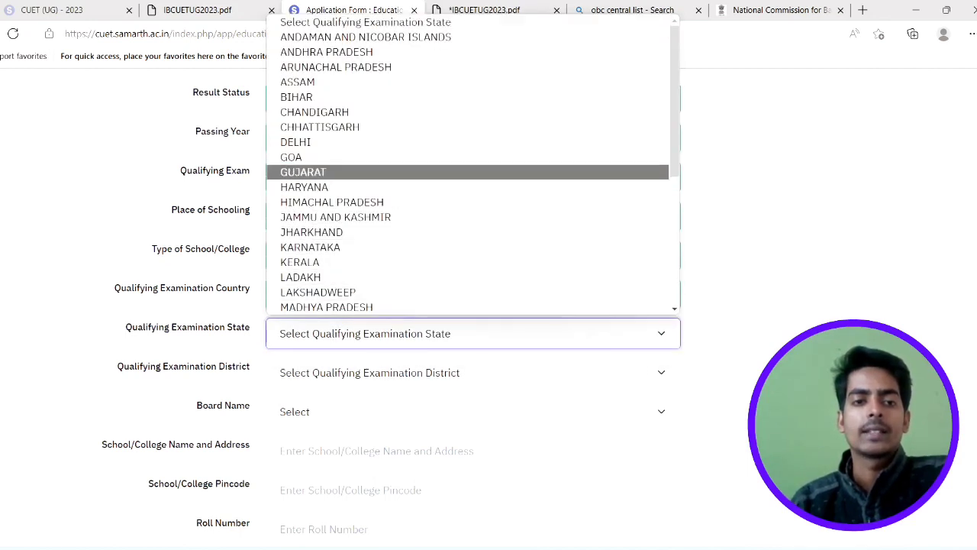
{"action": "key", "text": "Return"}
- Choose DARBHANGA as district and BIHAR SCHOOL EXAMINATION BOARD as the board
{"action": "scroll", "coordinate": [473, 306], "scroll_direction": "down", "scroll_amount": 2}
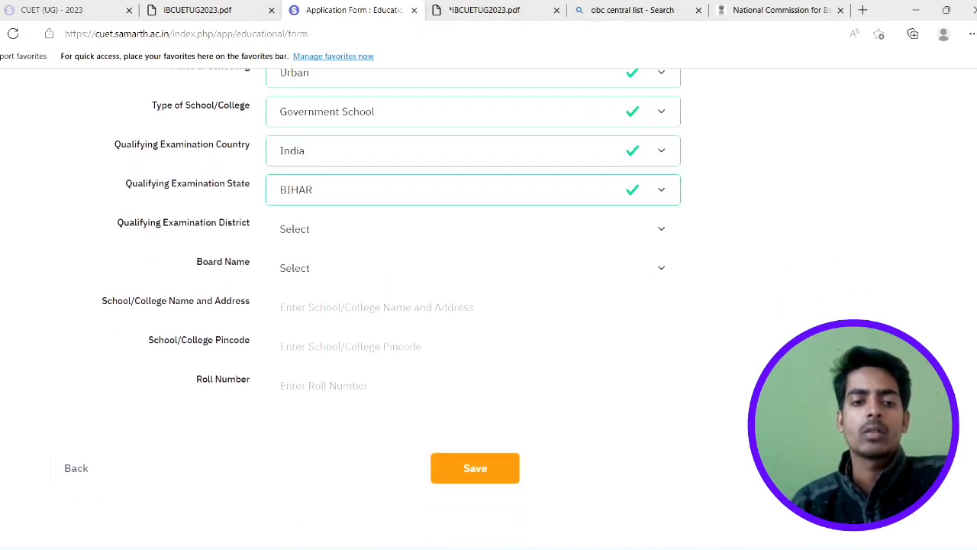
{"action": "key", "text": "Tab"}
{"action": "key", "text": "alt+Down"}
{"action": "key", "text": "Down"}
{"action": "key", "text": "Down"}
{"action": "key", "text": "Down"}
{"action": "key", "text": "Down"}
{"action": "key", "text": "Down"}
{"action": "key", "text": "Down"}
{"action": "key", "text": "Down"}
{"action": "key", "text": "Down"}
{"action": "key", "text": "Down"}
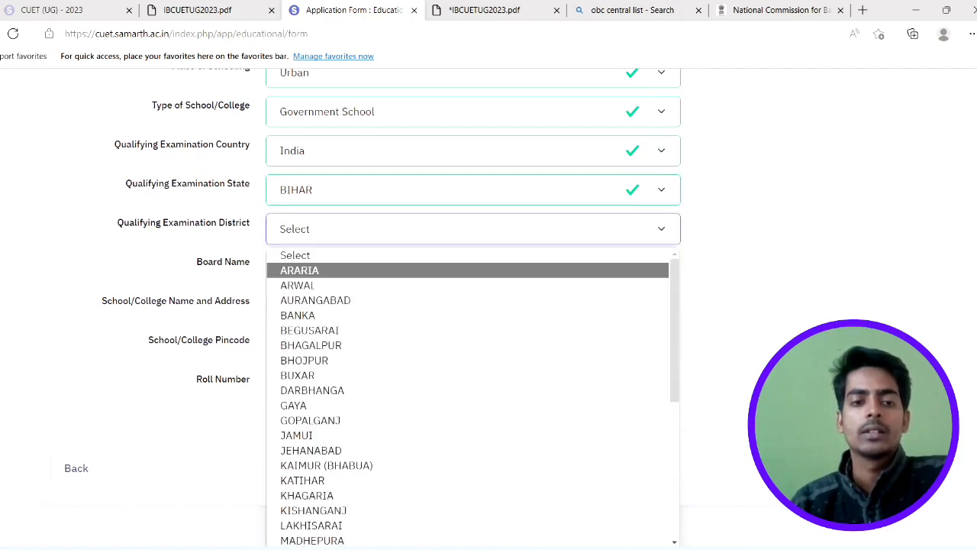
{"action": "key", "text": "Return"}
{"action": "key", "text": "Tab"}
{"action": "key", "text": "alt+Down"}
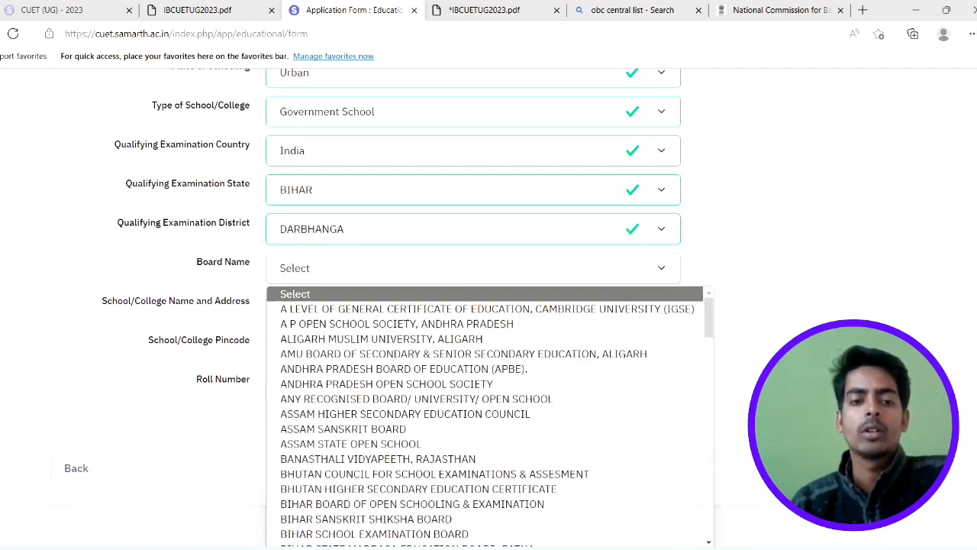
{"action": "scroll", "coordinate": [488, 306], "scroll_direction": "down", "scroll_amount": 1}
{"action": "key", "text": "alt+Down"}
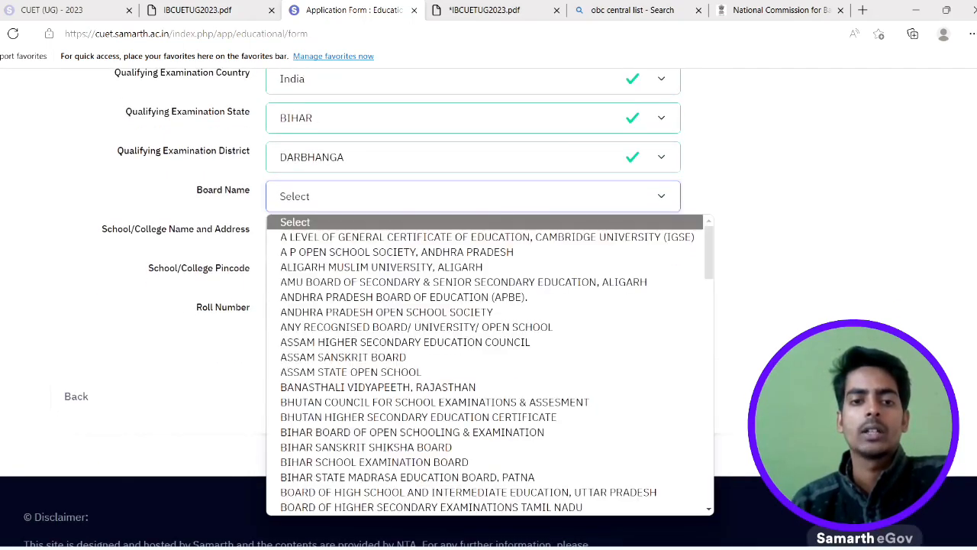
{"action": "key", "text": "Down"}
{"action": "key", "text": "Down"}
{"action": "key", "text": "Down"}
{"action": "key", "text": "Down"}
{"action": "key", "text": "Down"}
{"action": "key", "text": "Down"}
{"action": "key", "text": "Down"}
{"action": "key", "text": "Down"}
{"action": "key", "text": "Down"}
{"action": "key", "text": "Down"}
{"action": "key", "text": "Down"}
{"action": "key", "text": "Down"}
{"action": "key", "text": "Down"}
{"action": "key", "text": "Down"}
{"action": "key", "text": "Down"}
{"action": "key", "text": "Down"}
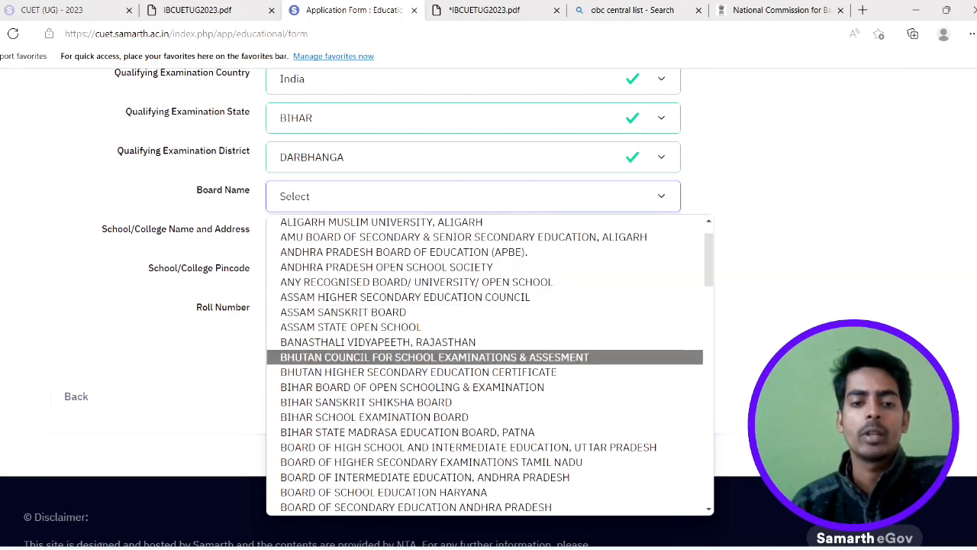
{"action": "key", "text": "Return"}
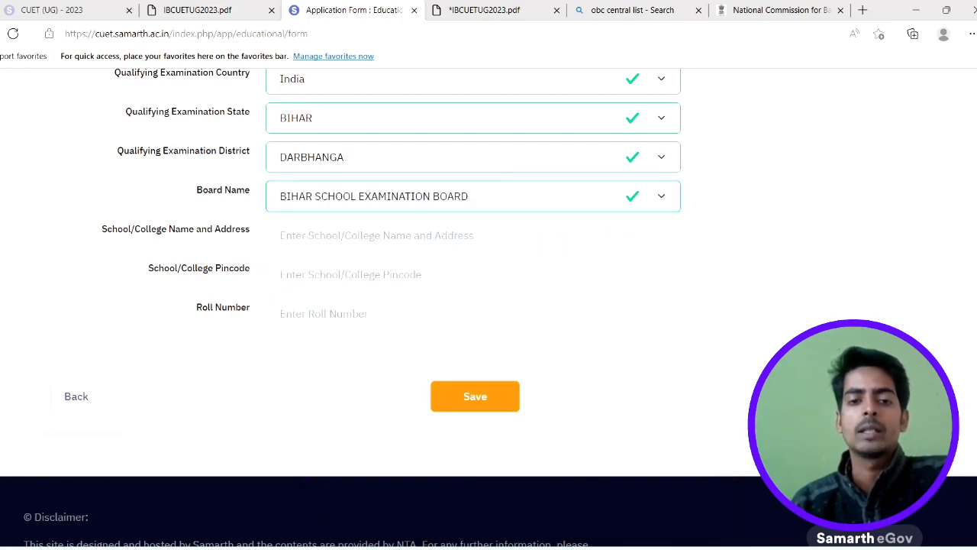
- Enter school 'GBPS CHSLSLJKDKHA', the school pincode and the roll number, then save
{"action": "key", "text": "Tab"}
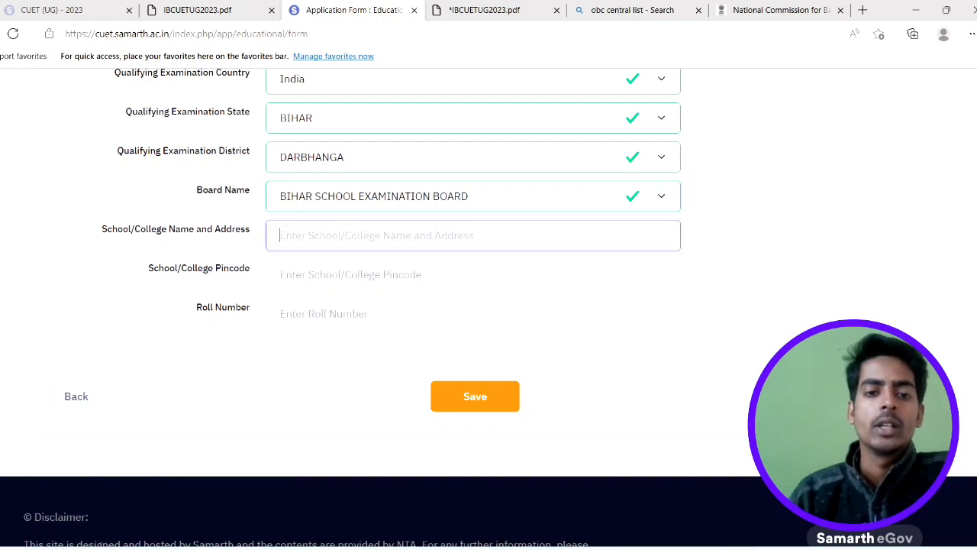
{"action": "type", "text": "G"}
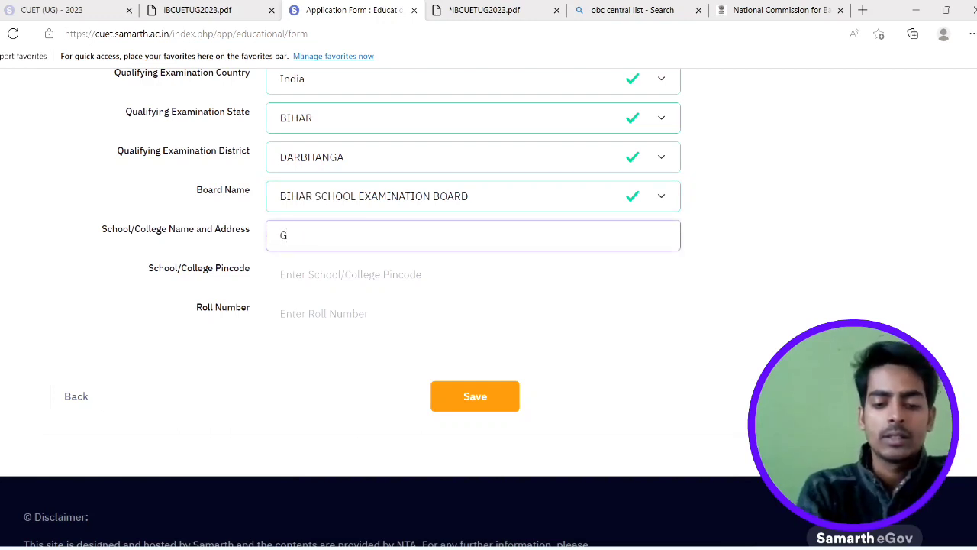
{"action": "type", "text": "BPS CHSLSLJKDKHA"}
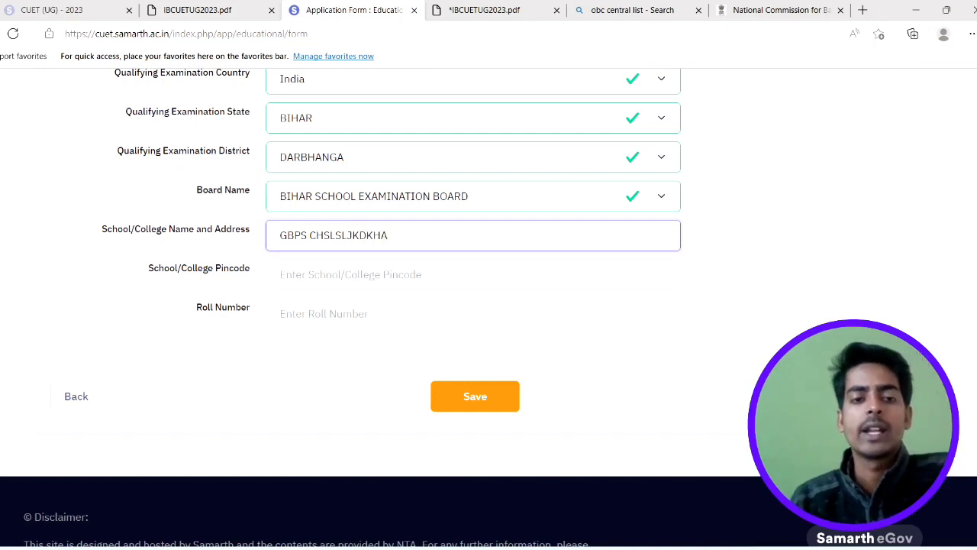
{"action": "left_click", "coordinate": [351, 274]}
{"action": "type", "text": "84600"}
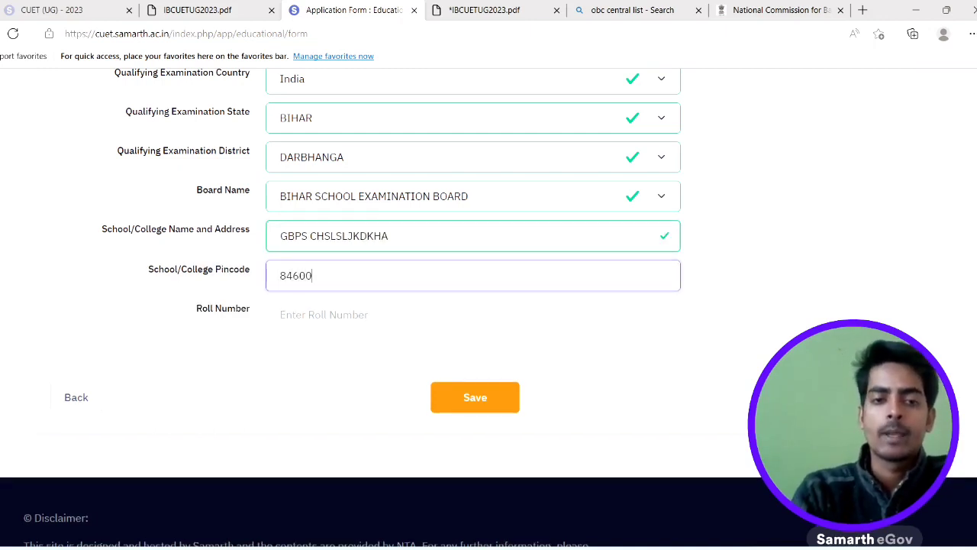
{"action": "type", "text": "4"}
{"action": "left_click", "coordinate": [350, 315]}
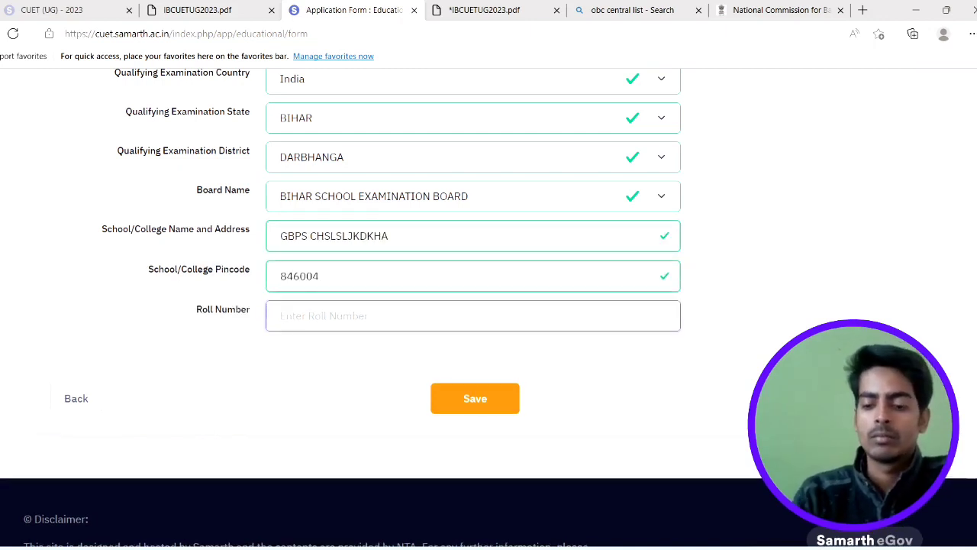
{"action": "type", "text": "12354789"}
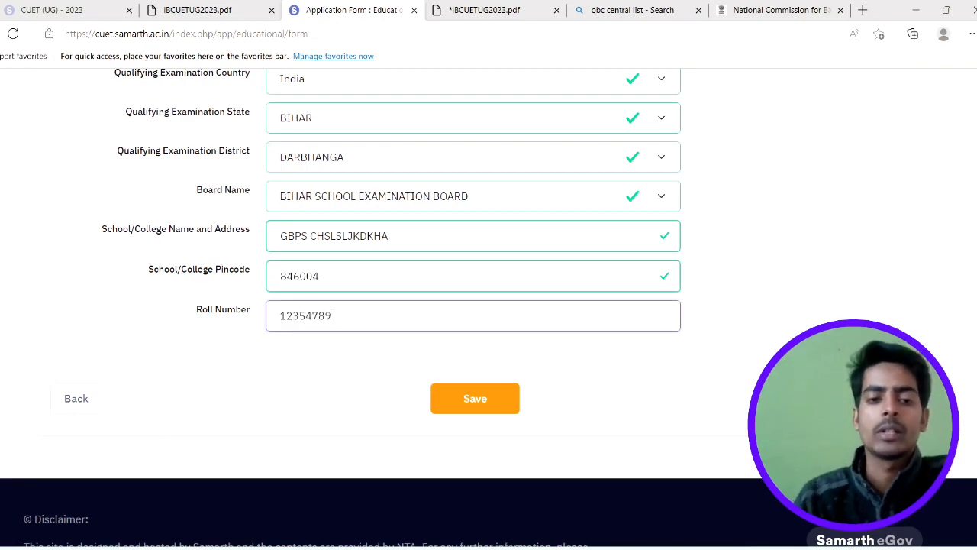
{"action": "key", "text": "Return"}
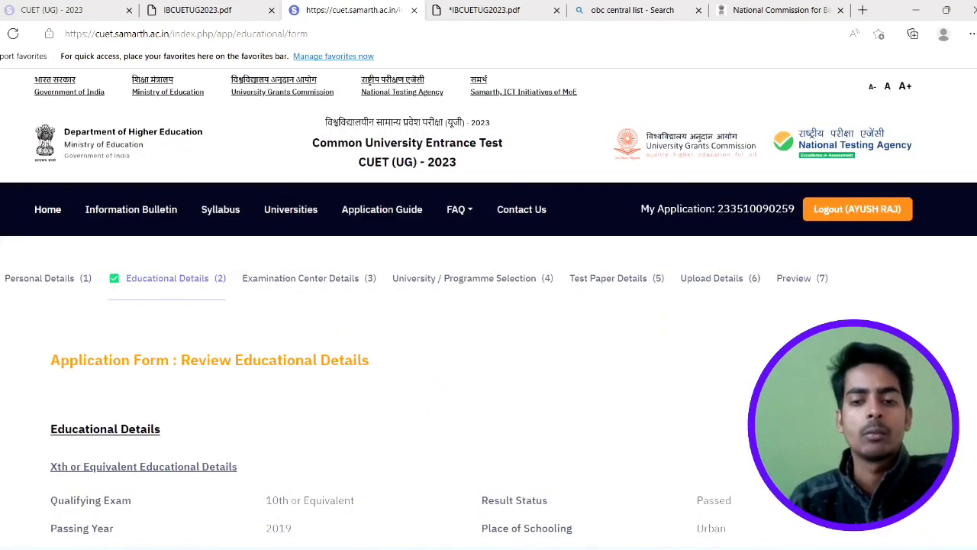
- Scroll through the Review Educational Details page and proceed to Examination Center Selection
{"action": "scroll", "coordinate": [489, 305], "scroll_direction": "down", "scroll_amount": 5}
{"action": "scroll", "coordinate": [489, 306], "scroll_direction": "down", "scroll_amount": 1}
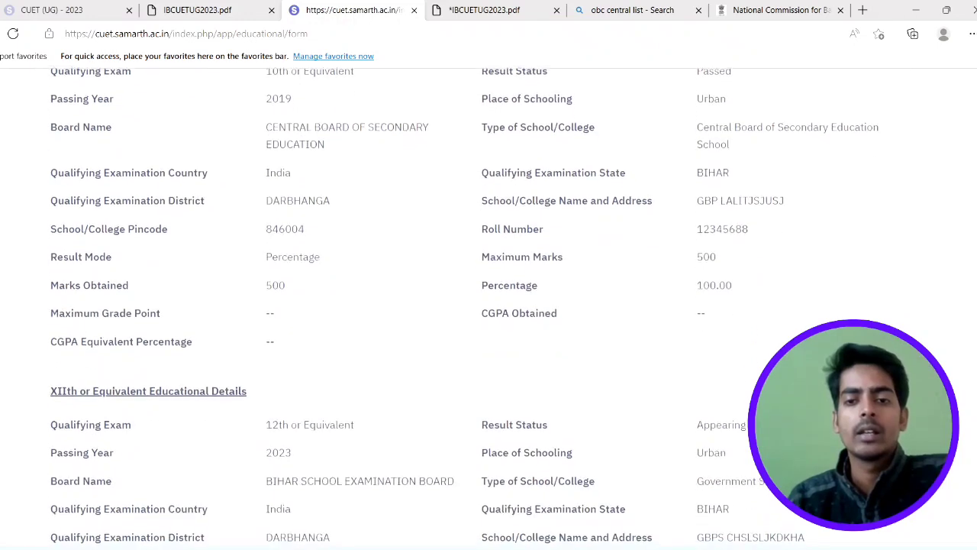
{"action": "scroll", "coordinate": [488, 305], "scroll_direction": "down", "scroll_amount": 5}
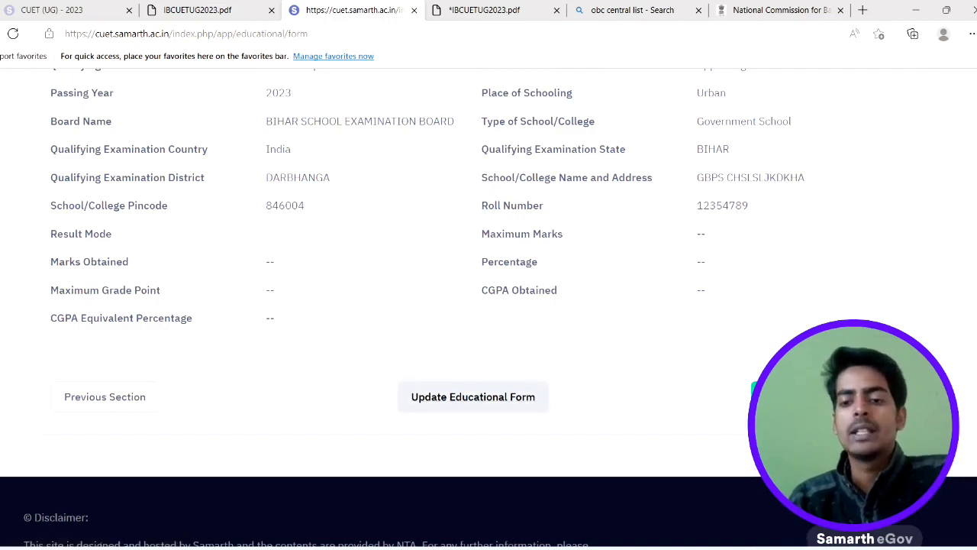
{"action": "left_click", "coordinate": [786, 396]}
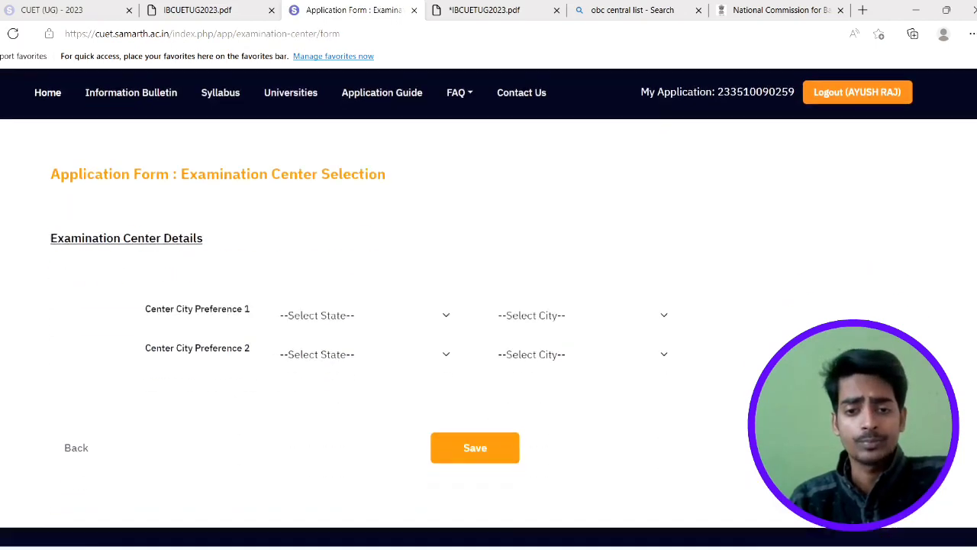
- Set exam centre preference 1 to BIHAR, DARBHANGA (BR08)
{"action": "scroll", "coordinate": [489, 305], "scroll_direction": "down", "scroll_amount": 1}
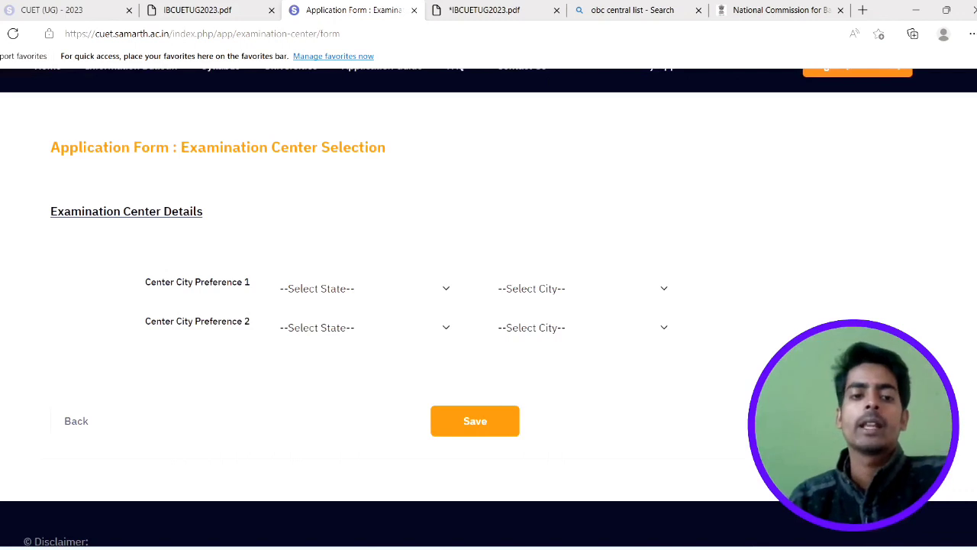
{"action": "left_click", "coordinate": [365, 288]}
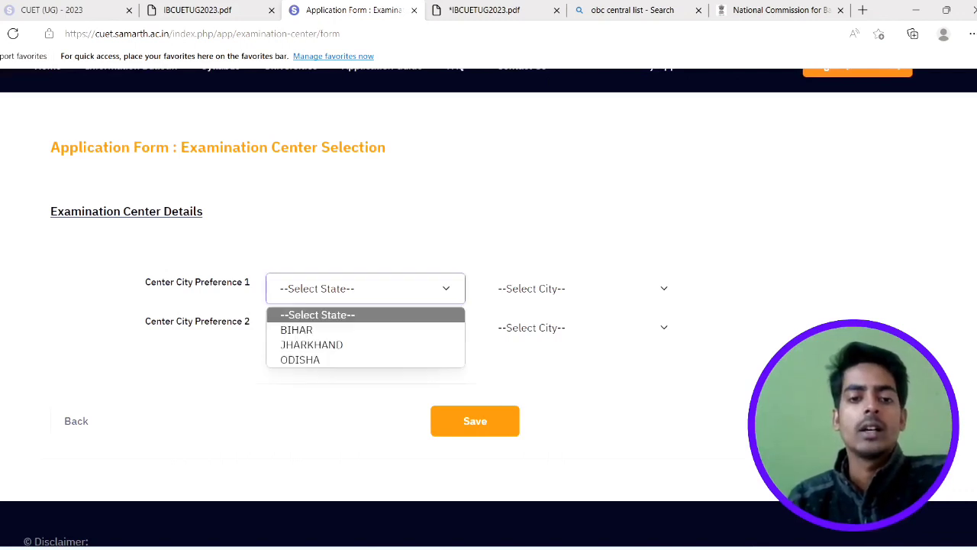
{"action": "key", "text": "Up"}
{"action": "key", "text": "Up"}
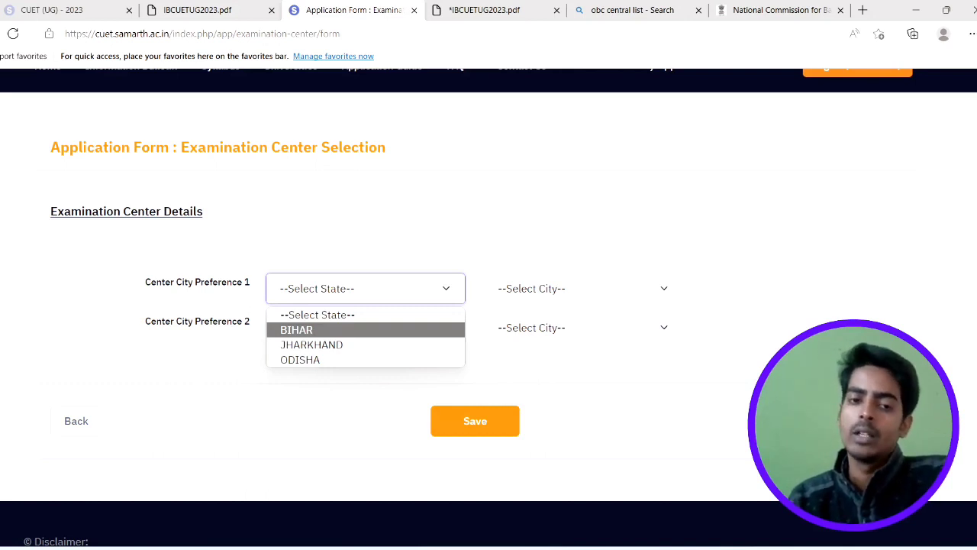
{"action": "key", "text": "Return"}
{"action": "key", "text": "Tab"}
{"action": "key", "text": "alt+Down"}
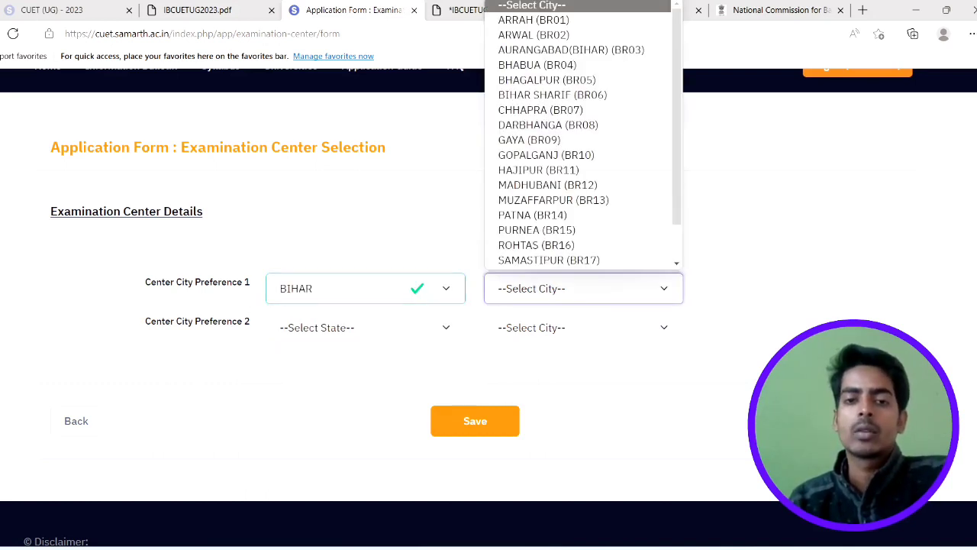
{"action": "key", "text": "g"}
{"action": "key", "text": "Up"}
{"action": "key", "text": "Return"}
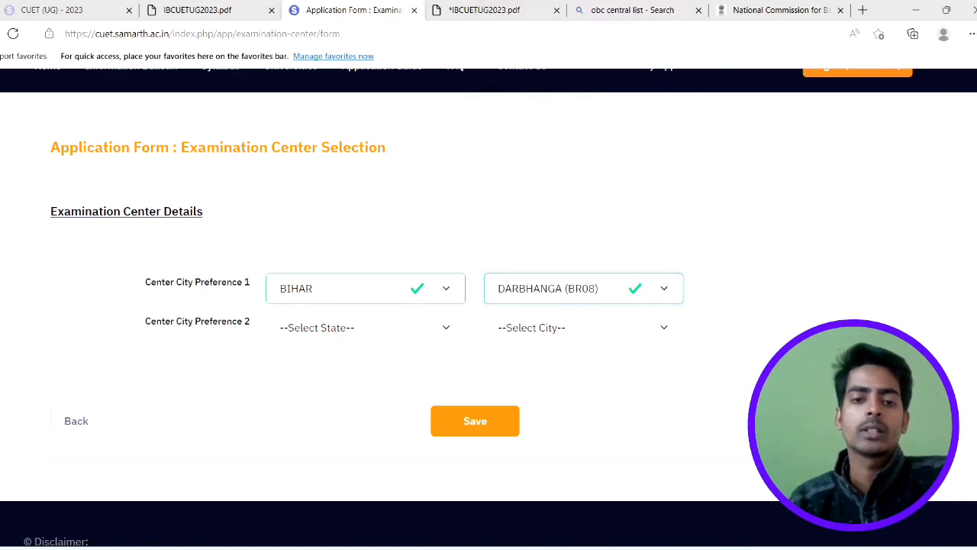
{"action": "key", "text": "alt+Down"}
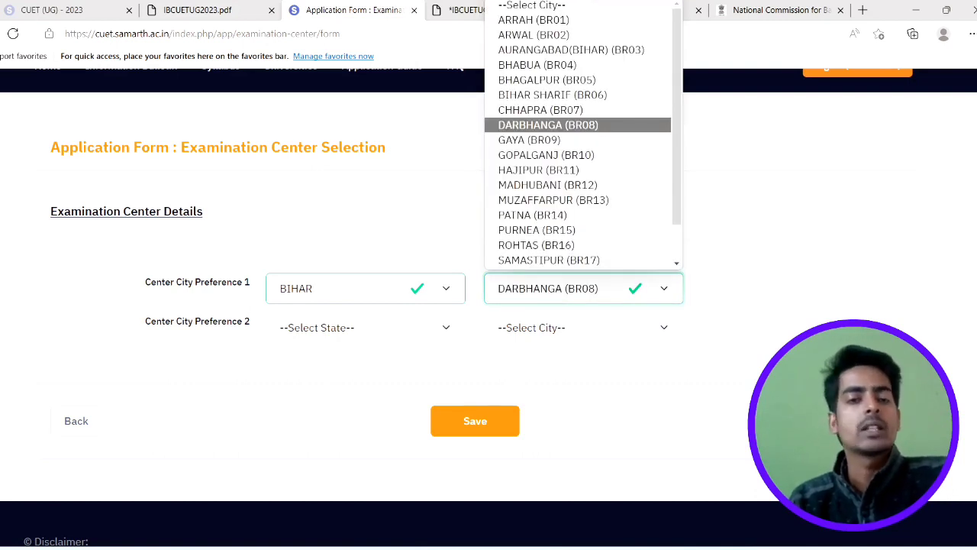
{"action": "key", "text": "Escape"}
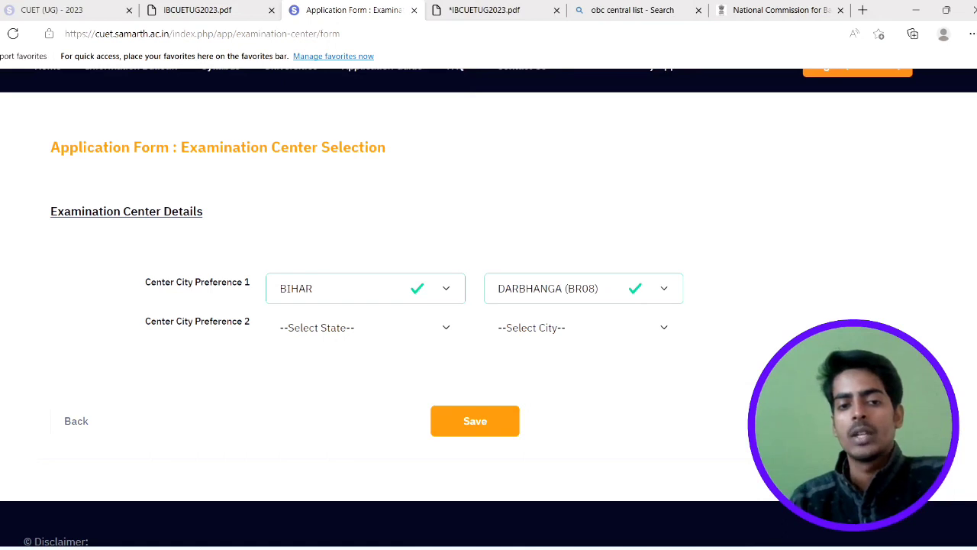
- Set preference 2 to BIHAR, PATNA (BR14), save the centres and continue
{"action": "left_click", "coordinate": [365, 327]}
{"action": "left_click", "coordinate": [306, 366]}
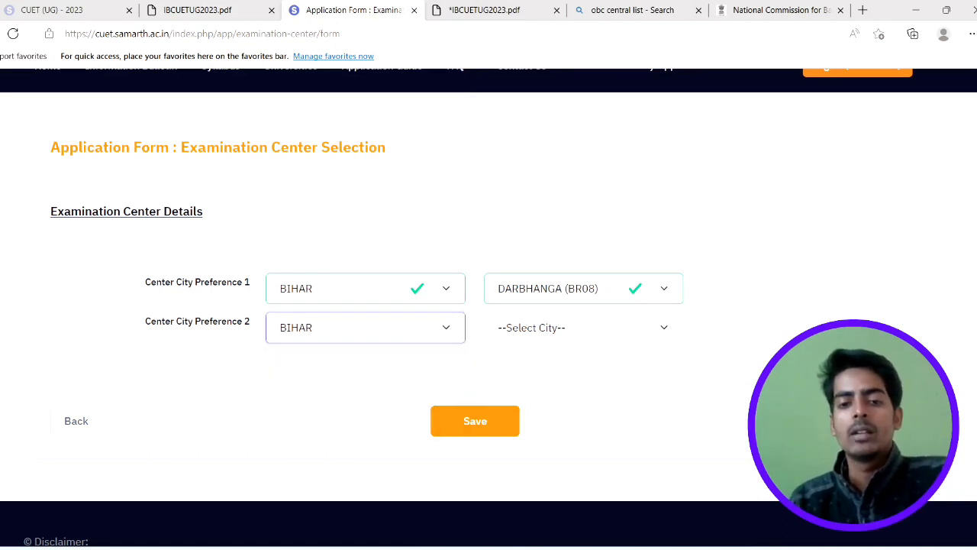
{"action": "left_click", "coordinate": [583, 327]}
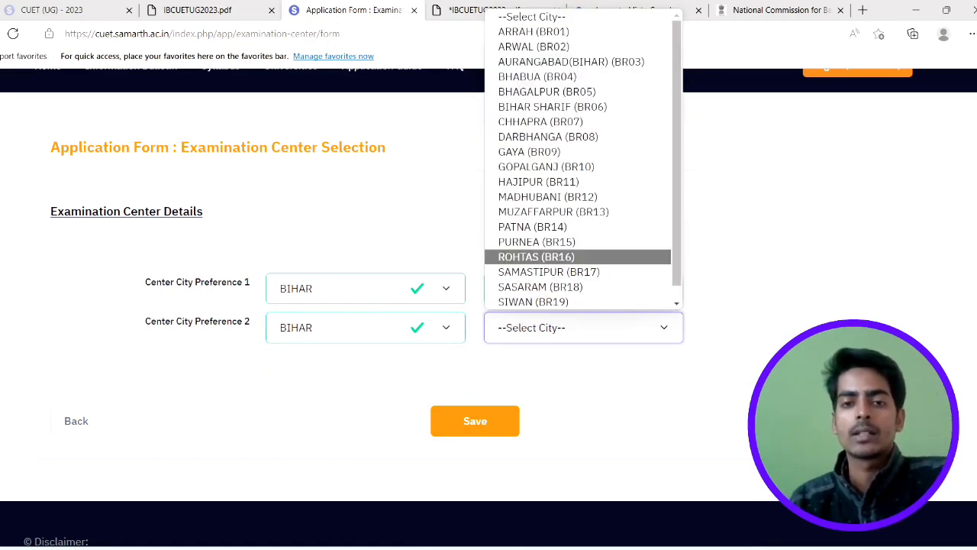
{"action": "scroll", "coordinate": [578, 256], "scroll_direction": "down", "scroll_amount": 1}
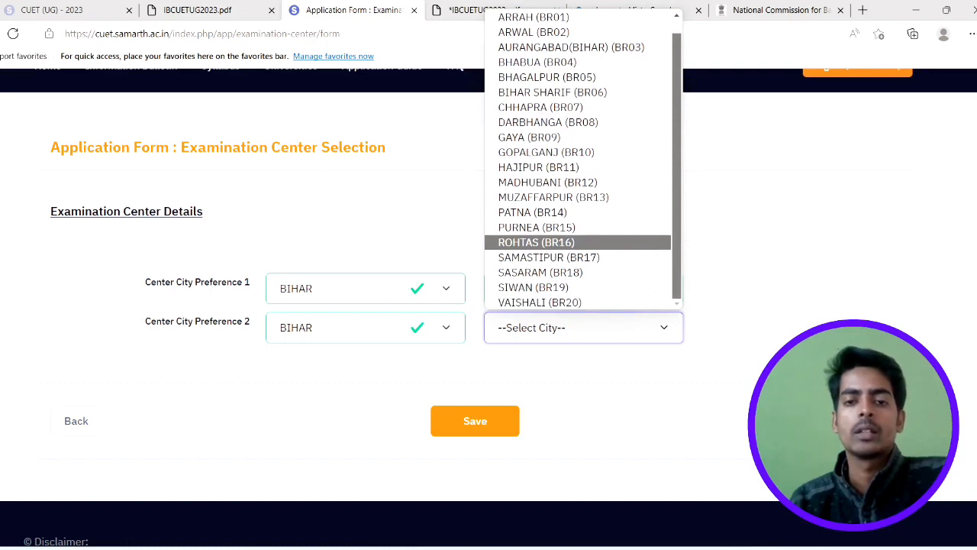
{"action": "scroll", "coordinate": [578, 256], "scroll_direction": "up", "scroll_amount": 1}
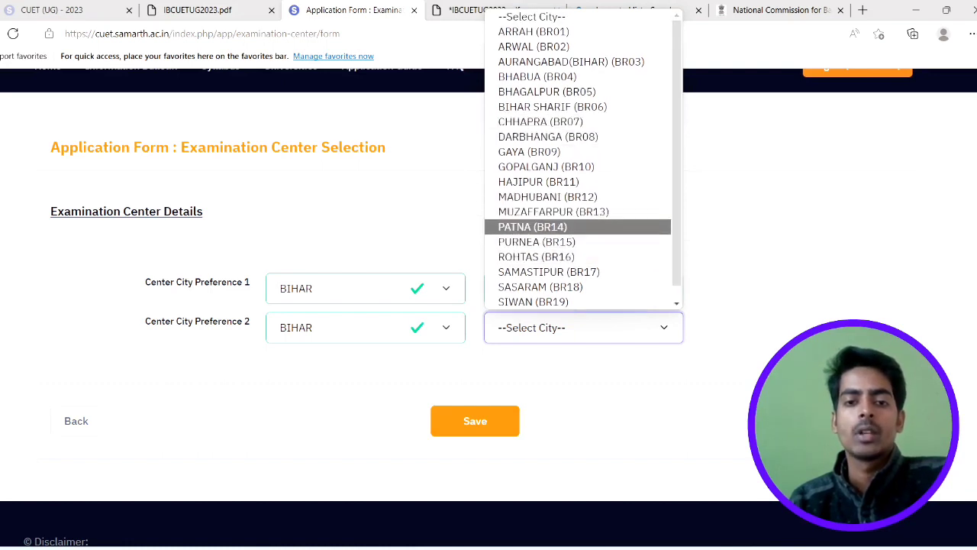
{"action": "left_click", "coordinate": [543, 227]}
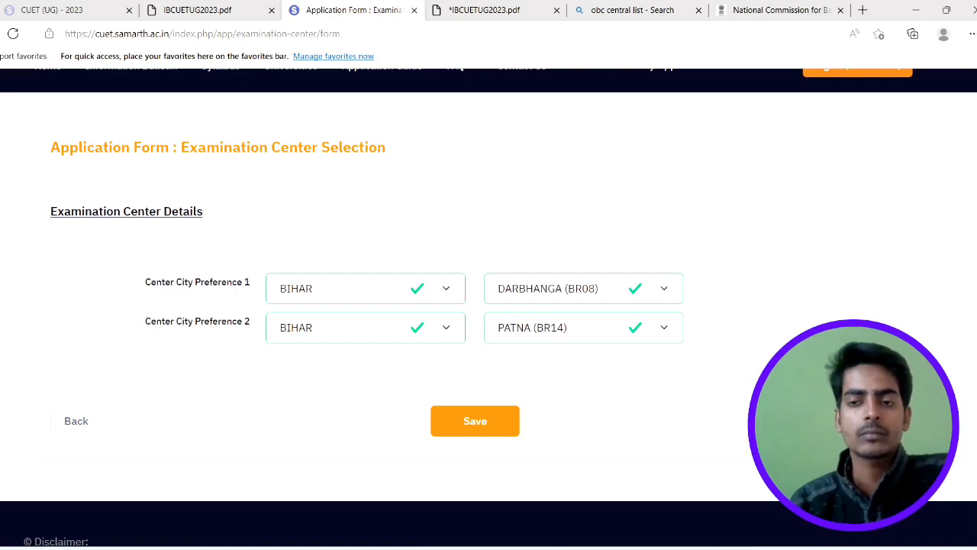
{"action": "scroll", "coordinate": [489, 305], "scroll_direction": "up", "scroll_amount": 2}
{"action": "scroll", "coordinate": [488, 306], "scroll_direction": "down", "scroll_amount": 3}
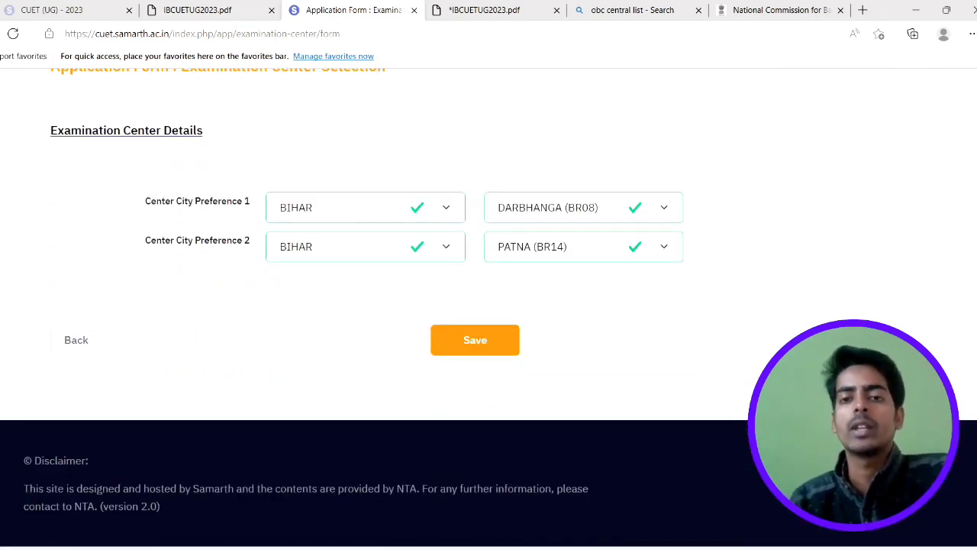
{"action": "scroll", "coordinate": [488, 305], "scroll_direction": "up", "scroll_amount": 2}
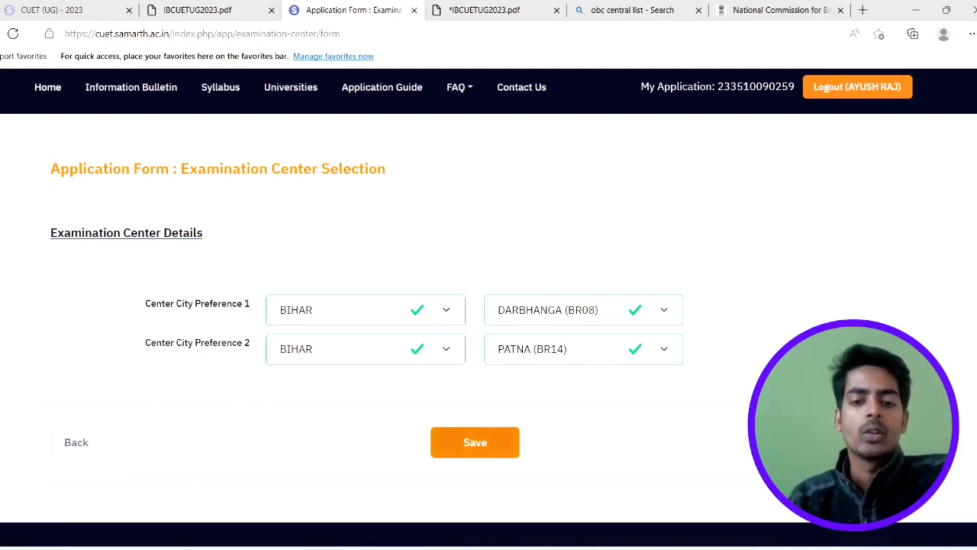
{"action": "left_click", "coordinate": [475, 442]}
{"action": "scroll", "coordinate": [489, 305], "scroll_direction": "down", "scroll_amount": 3}
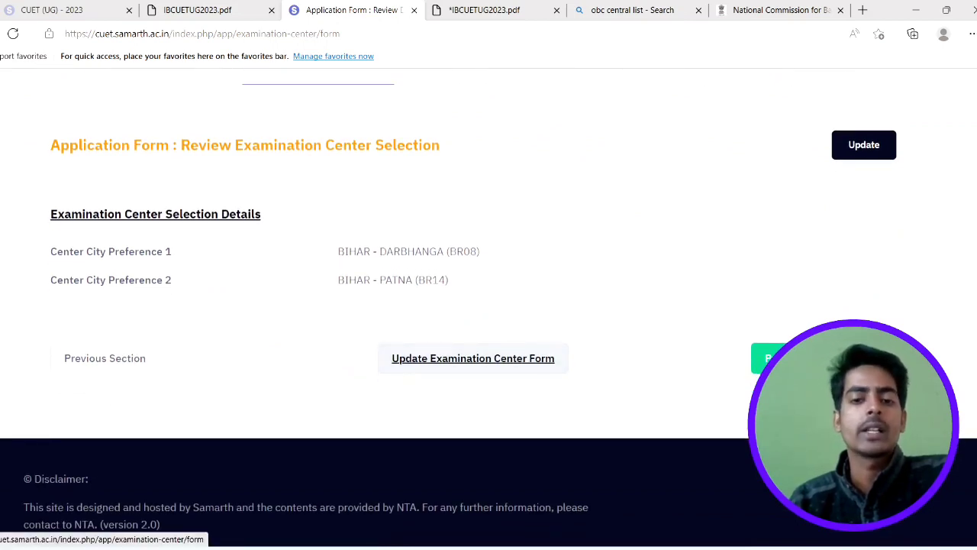
{"action": "left_click", "coordinate": [767, 358]}
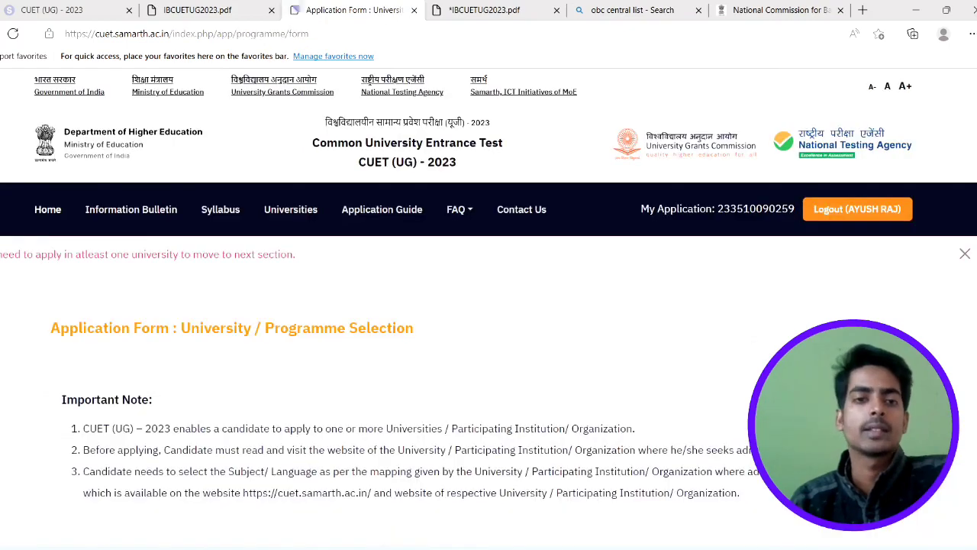
- Look over the University / Programme Selection page and browse the university list without choosing
{"action": "scroll", "coordinate": [488, 305], "scroll_direction": "down", "scroll_amount": 2}
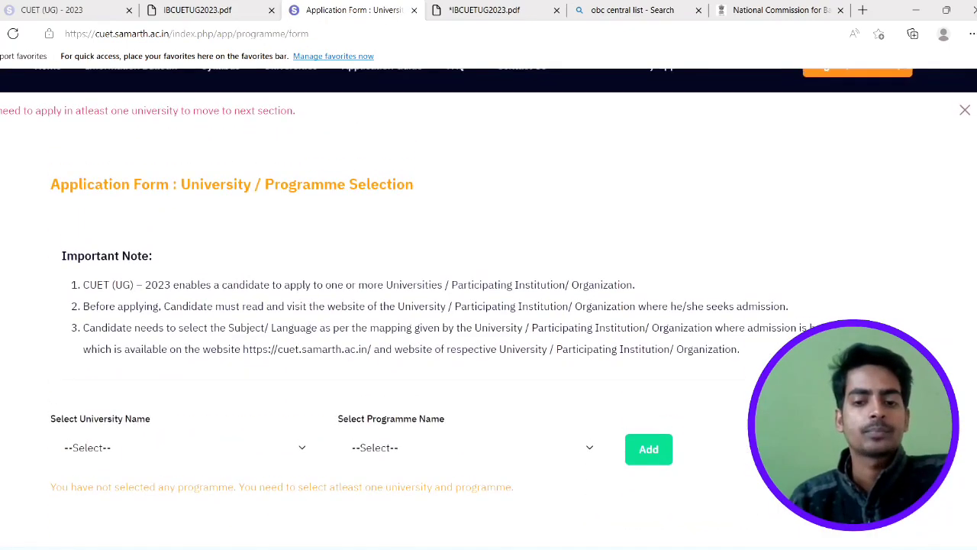
{"action": "scroll", "coordinate": [489, 306], "scroll_direction": "down", "scroll_amount": 3}
{"action": "scroll", "coordinate": [489, 305], "scroll_direction": "up", "scroll_amount": 3}
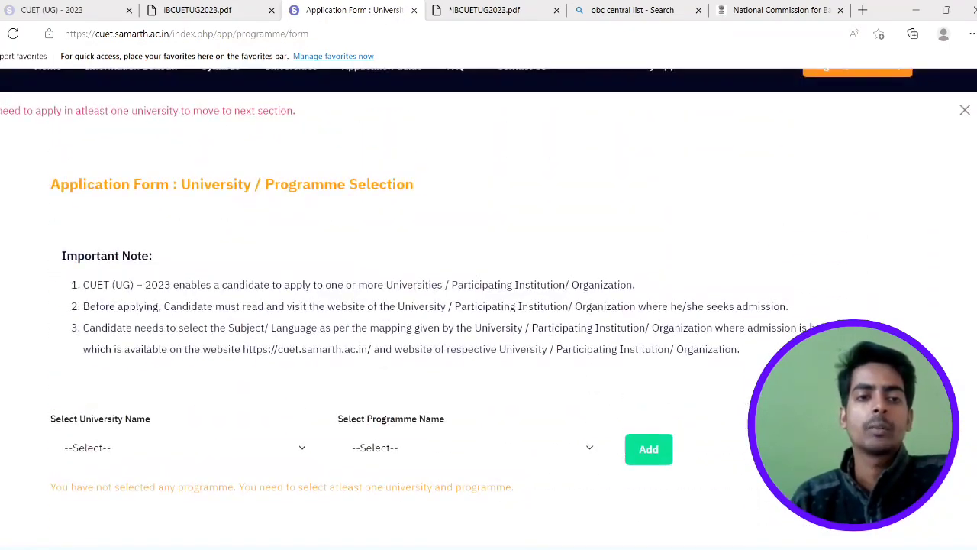
{"action": "left_click_drag", "start_coordinate": [173, 184], "coordinate": [414, 184]}
{"action": "scroll", "coordinate": [489, 305], "scroll_direction": "down", "scroll_amount": 4}
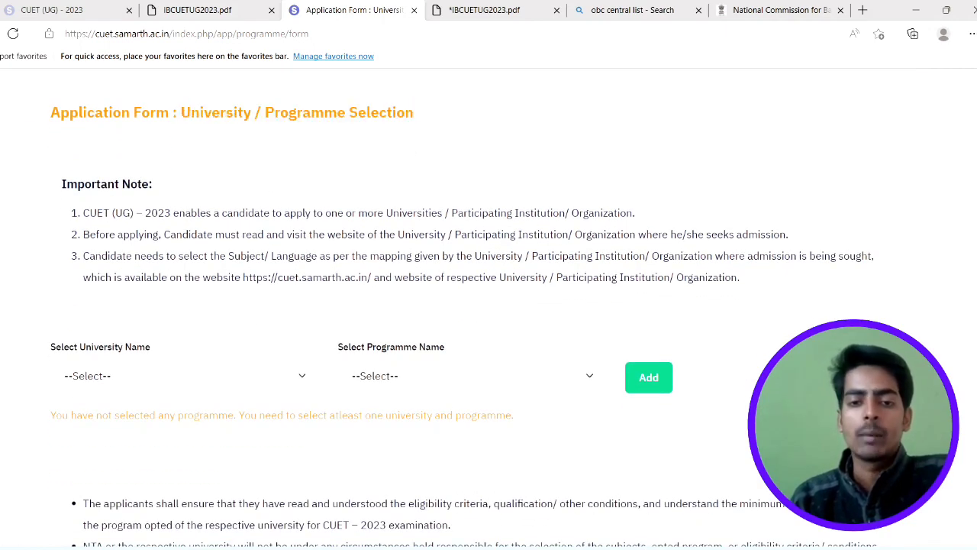
{"action": "left_click", "coordinate": [184, 160]}
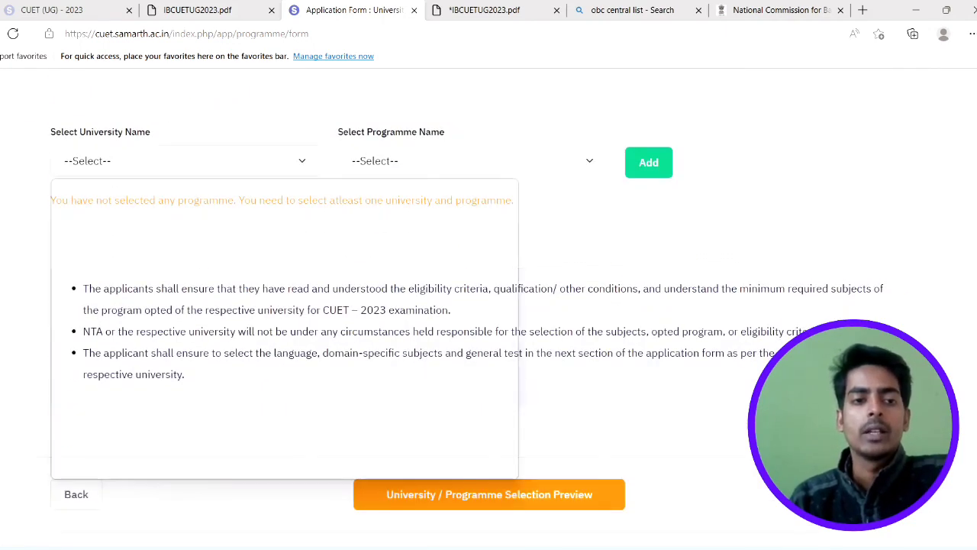
{"action": "key", "text": "Escape"}
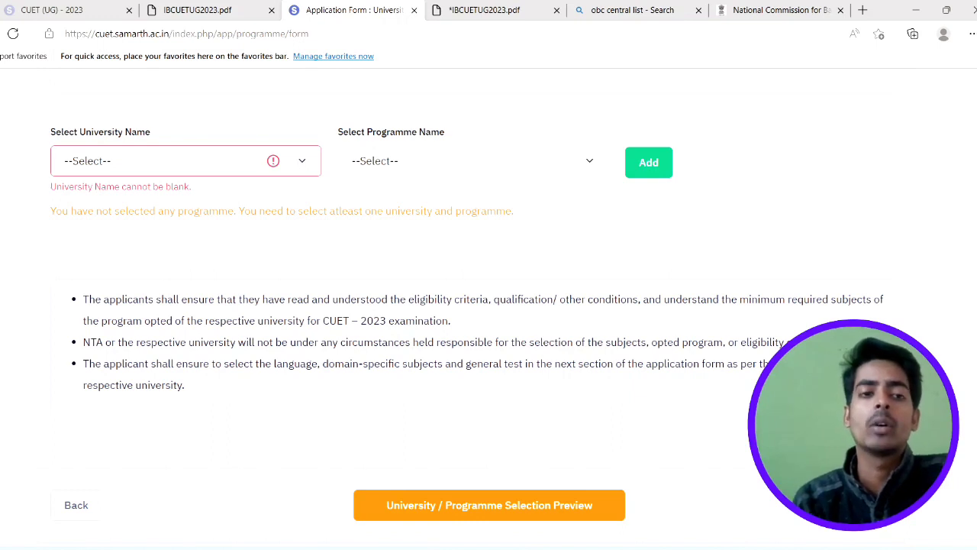
{"action": "key", "text": "alt+Down"}
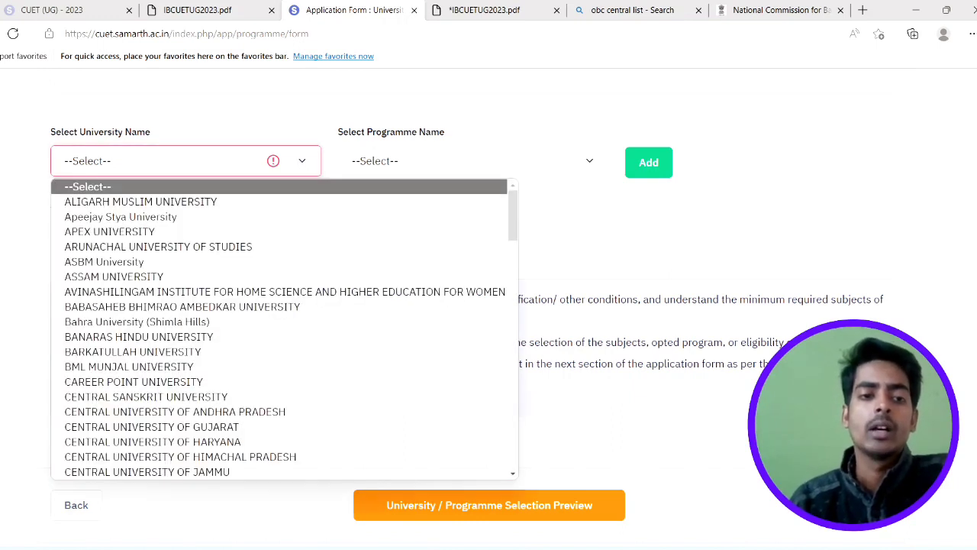
{"action": "key", "text": "Down"}
{"action": "key", "text": "Down"}
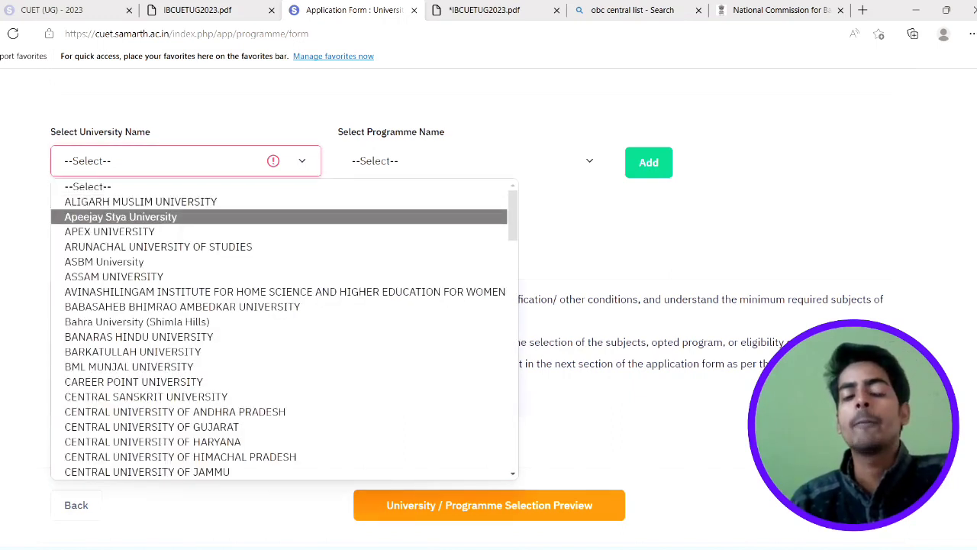
{"action": "key", "text": "Escape"}
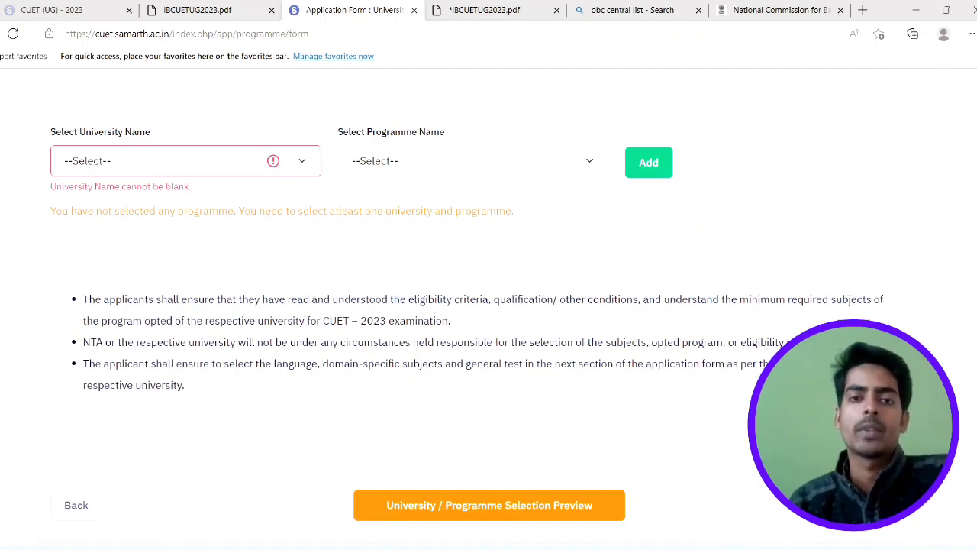
- Select UNIVERSITY OF DELHI as the university and browse its programme list
{"action": "key", "text": "alt+Down"}
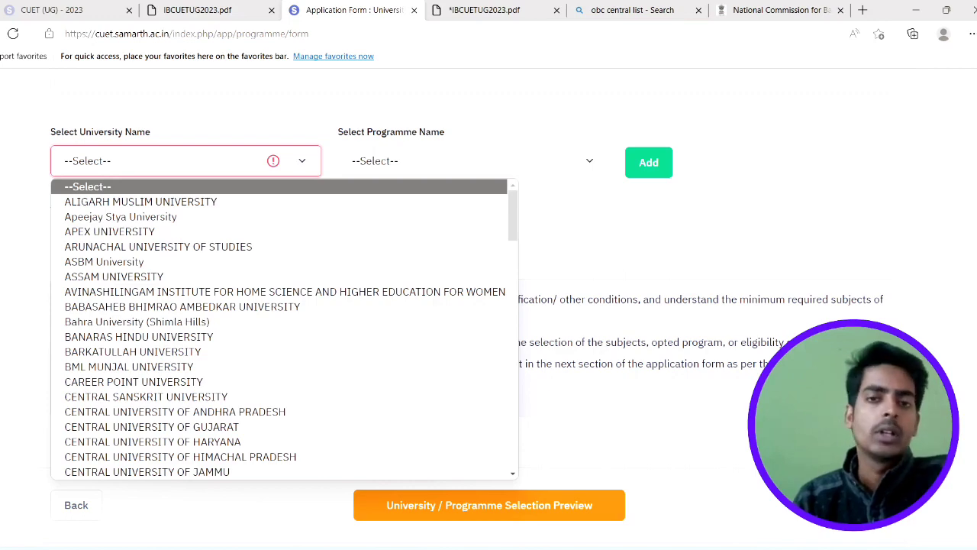
{"action": "scroll", "coordinate": [283, 328], "scroll_direction": "down", "scroll_amount": 12}
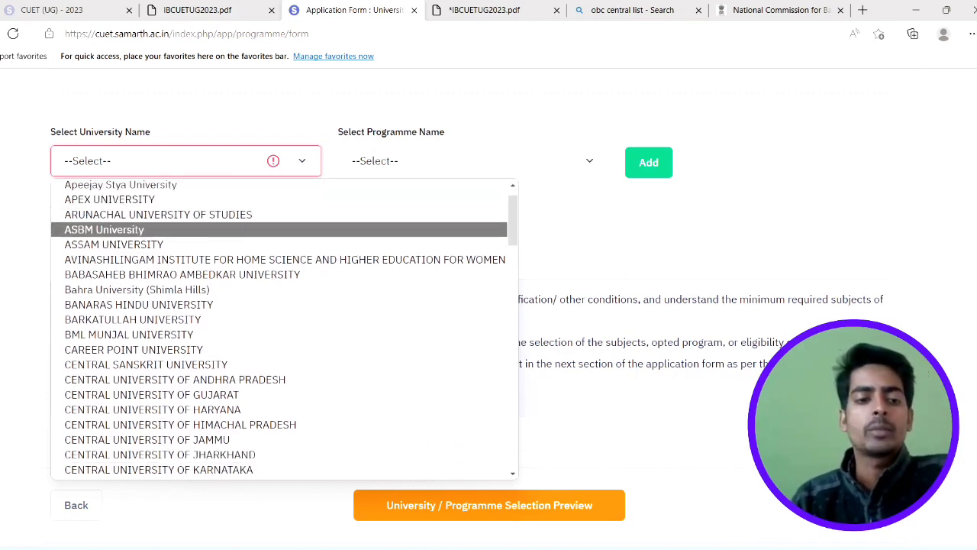
{"action": "scroll", "coordinate": [283, 328], "scroll_direction": "down", "scroll_amount": 8}
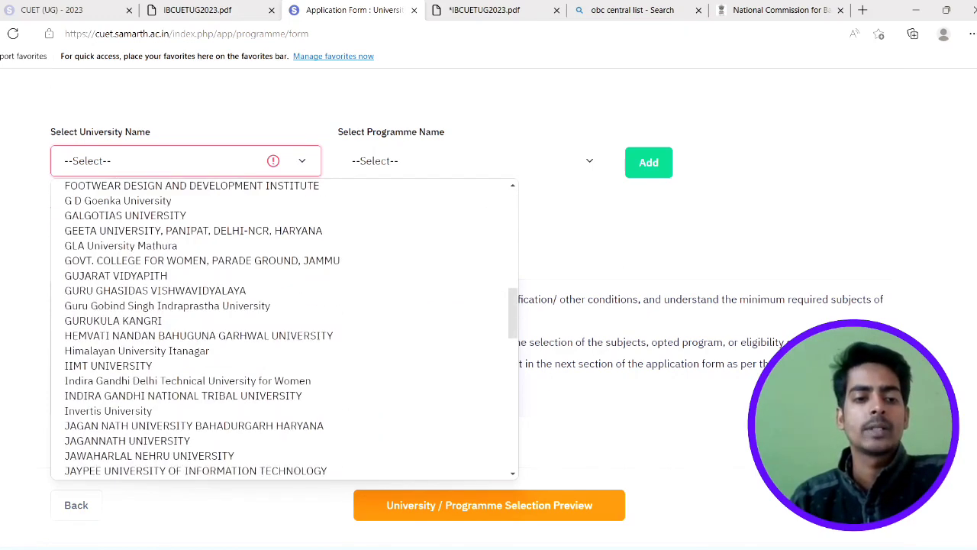
{"action": "scroll", "coordinate": [282, 328], "scroll_direction": "up", "scroll_amount": 6}
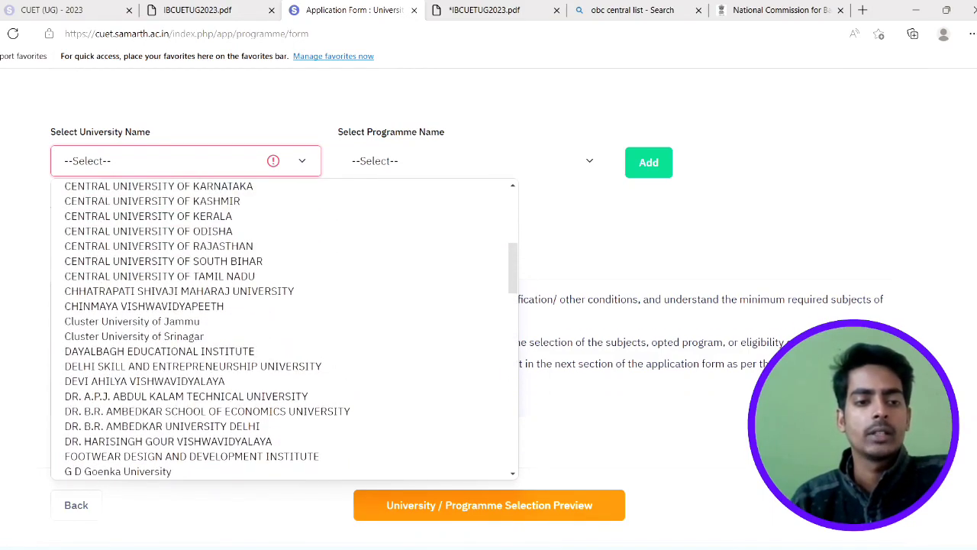
{"action": "scroll", "coordinate": [282, 321], "scroll_direction": "down", "scroll_amount": 1}
{"action": "scroll", "coordinate": [283, 321], "scroll_direction": "down", "scroll_amount": 5}
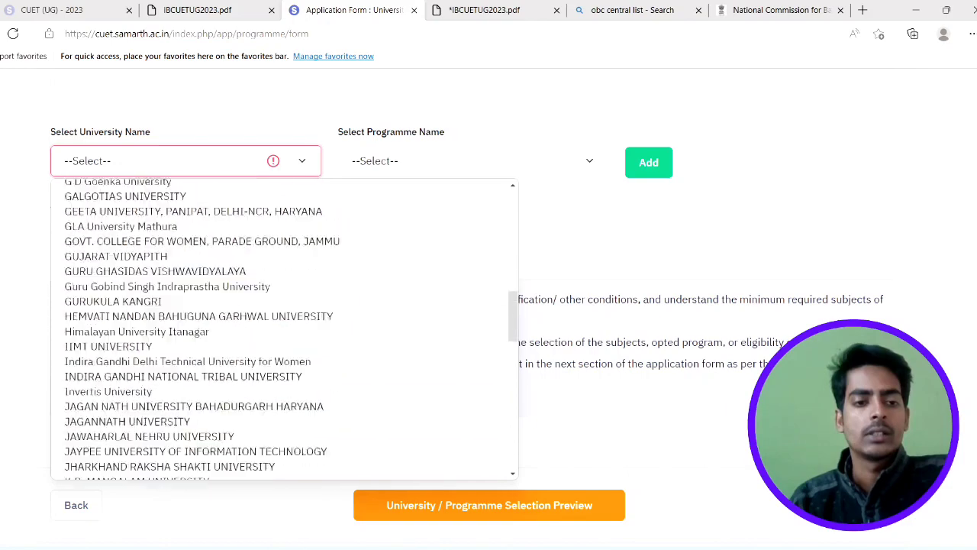
{"action": "scroll", "coordinate": [283, 397], "scroll_direction": "down", "scroll_amount": 15}
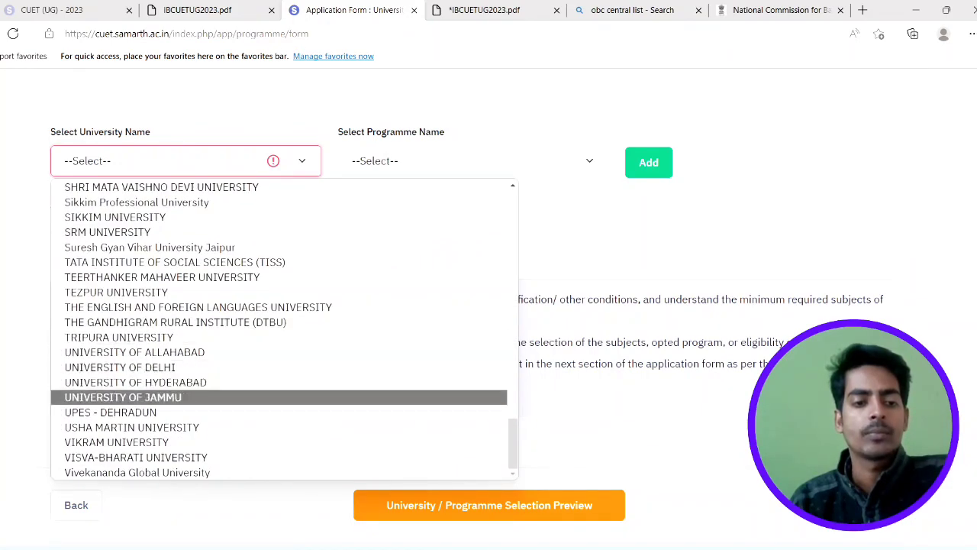
{"action": "left_click", "coordinate": [120, 368]}
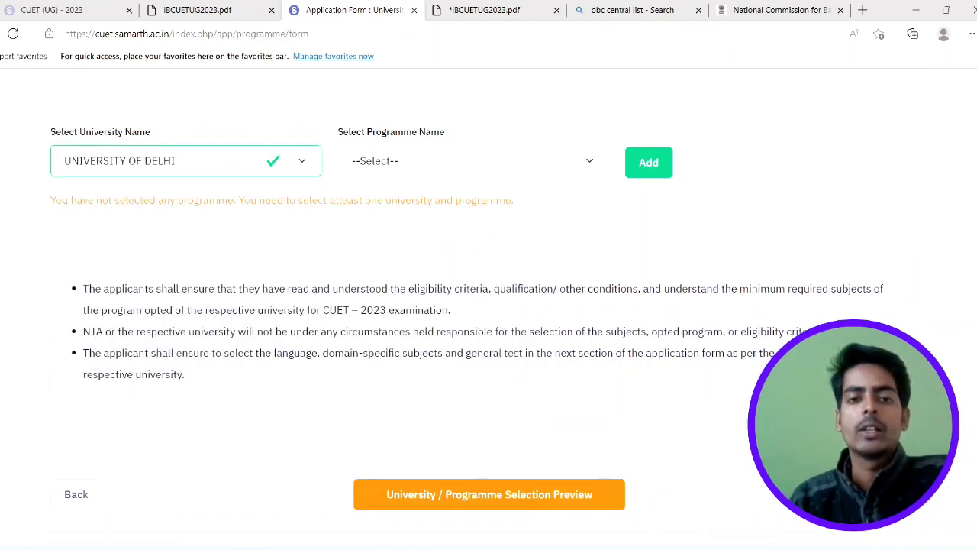
{"action": "left_click", "coordinate": [473, 161]}
{"action": "scroll", "coordinate": [577, 328], "scroll_direction": "down", "scroll_amount": 6}
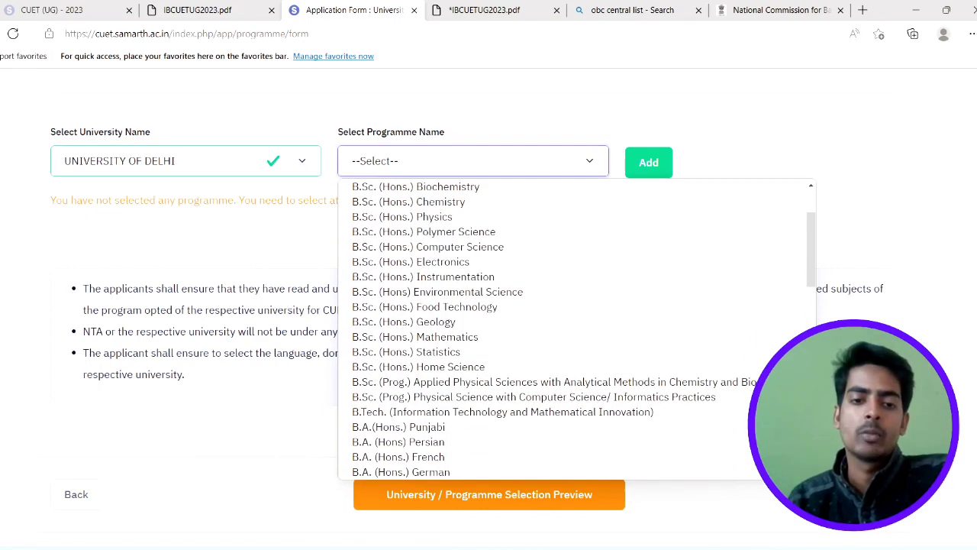
{"action": "scroll", "coordinate": [576, 329], "scroll_direction": "down", "scroll_amount": 3}
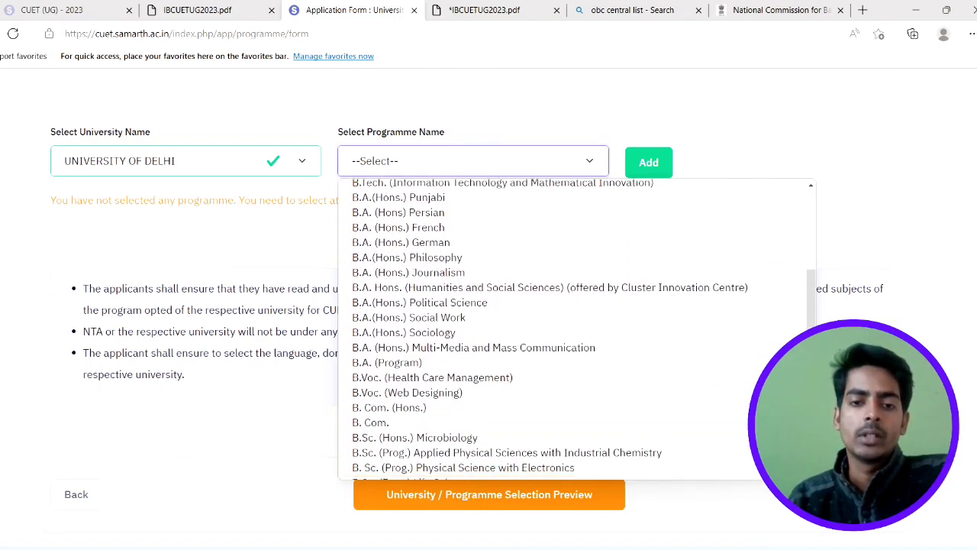
- Add B.A.(Hons.) Political Science and highlight its requirement 'Any three from Section II'
{"action": "left_click", "coordinate": [427, 258]}
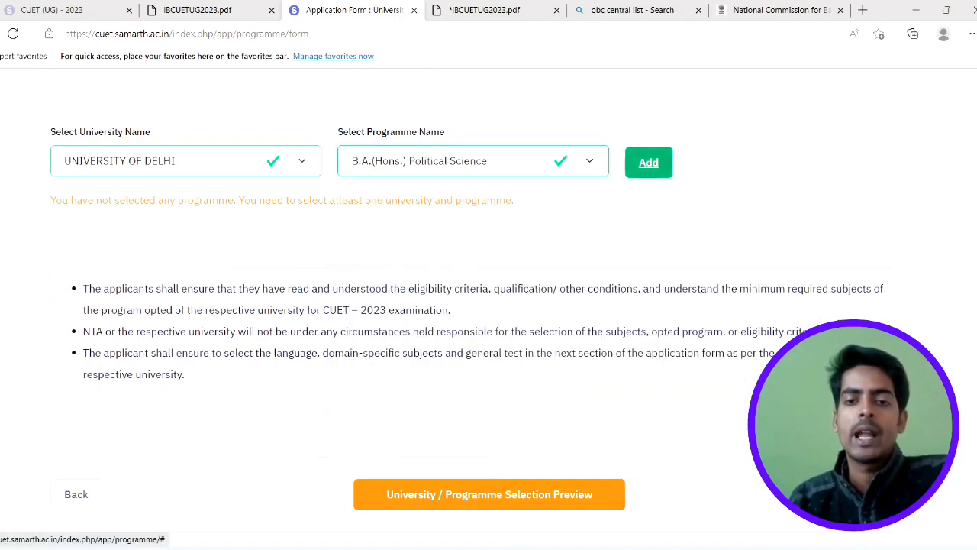
{"action": "left_click", "coordinate": [648, 162]}
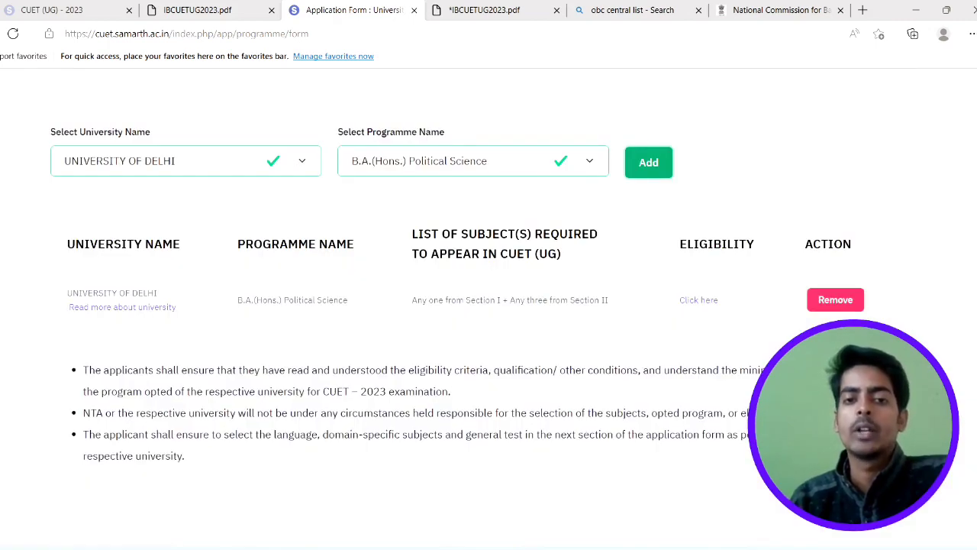
{"action": "left_click_drag", "start_coordinate": [413, 234], "coordinate": [562, 255]}
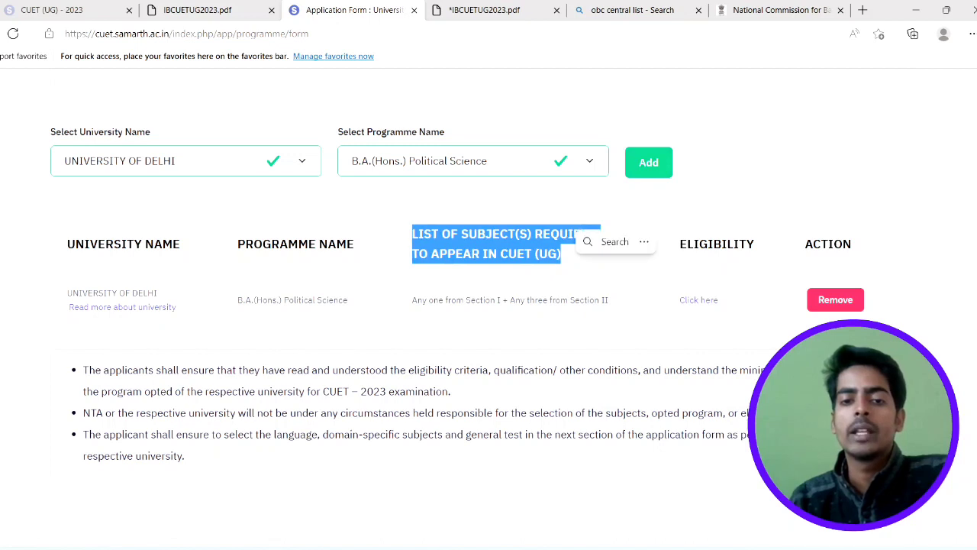
{"action": "left_click_drag", "start_coordinate": [412, 300], "coordinate": [593, 300]}
{"action": "left_click", "coordinate": [593, 300]}
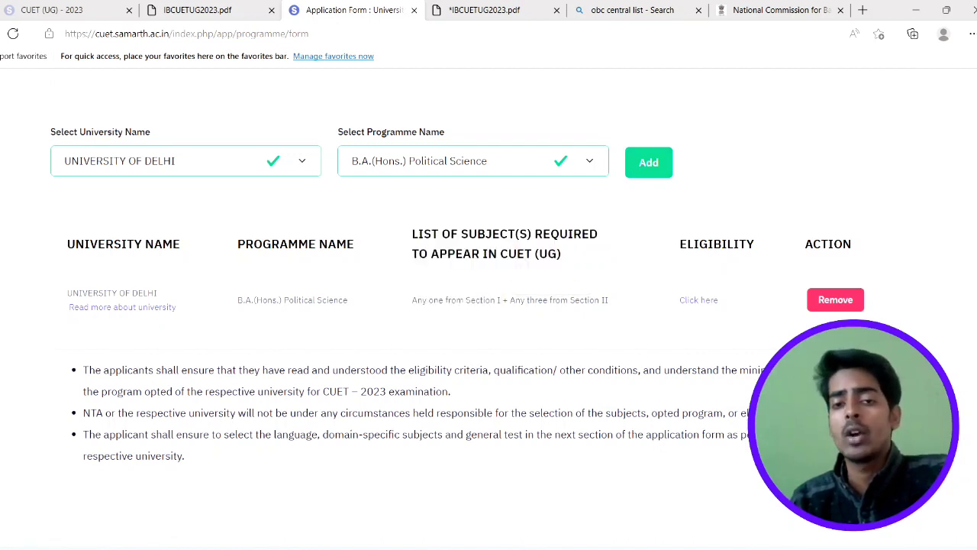
{"action": "left_click_drag", "start_coordinate": [514, 300], "coordinate": [608, 300]}
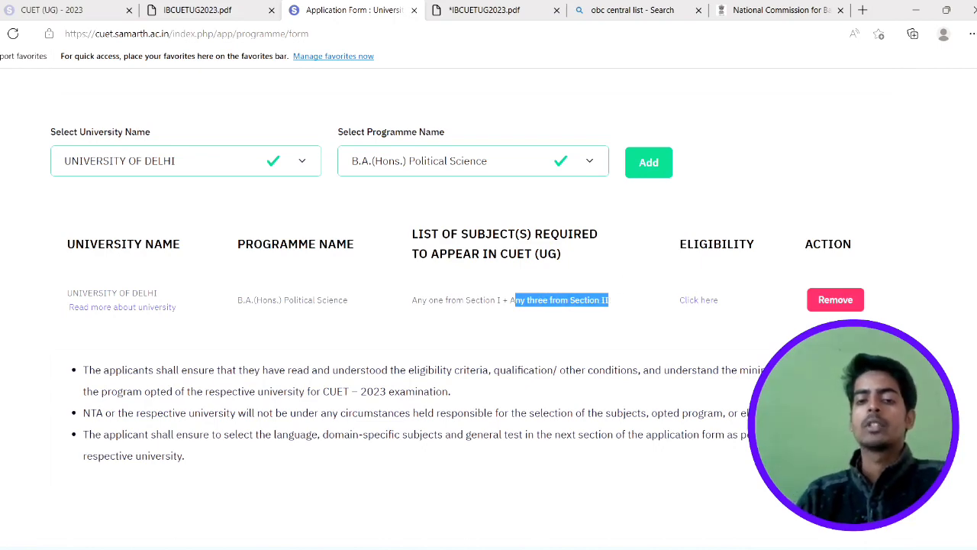
{"action": "left_click", "coordinate": [609, 300]}
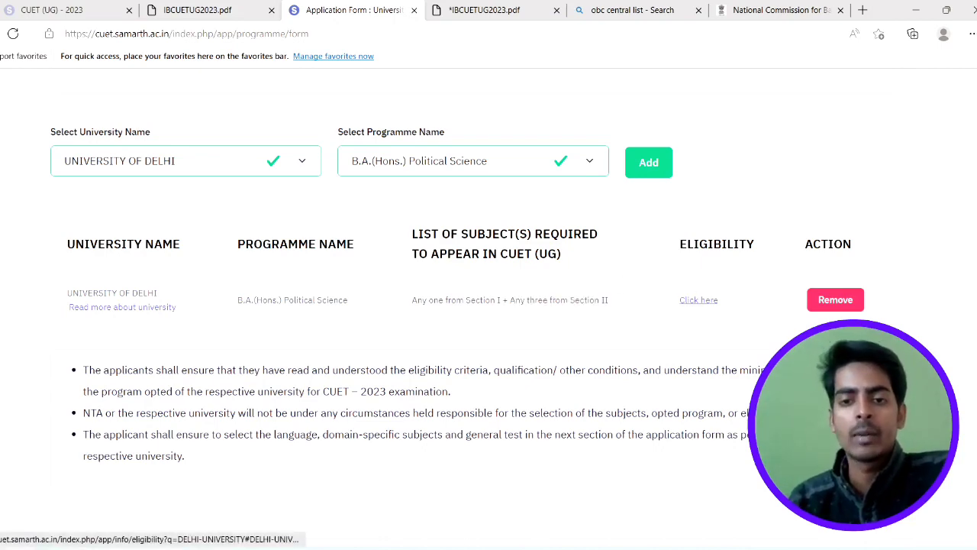
- Check Political Science eligibility: one List A language, two List B1, one B1/B2 subject
{"action": "left_click", "coordinate": [698, 299]}
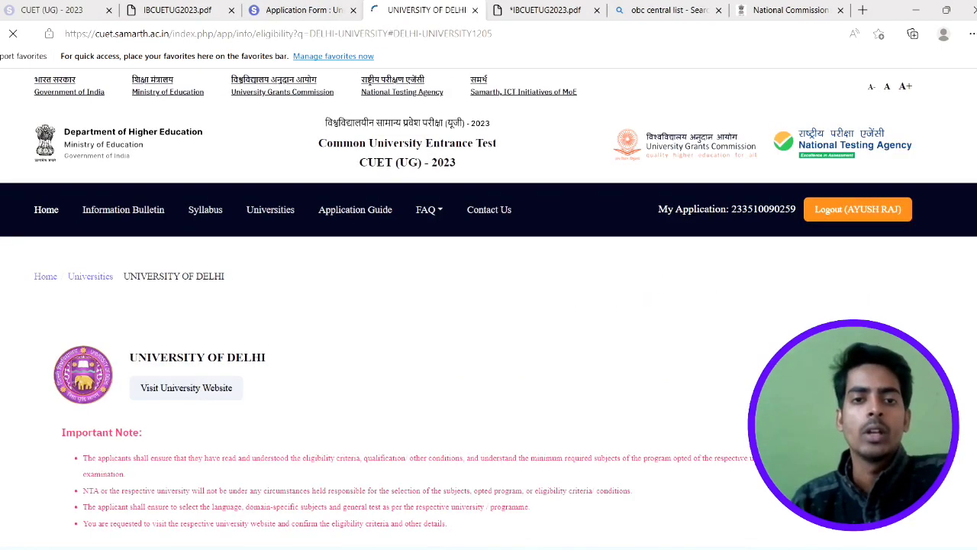
{"action": "scroll", "coordinate": [489, 306], "scroll_direction": "up", "scroll_amount": 2}
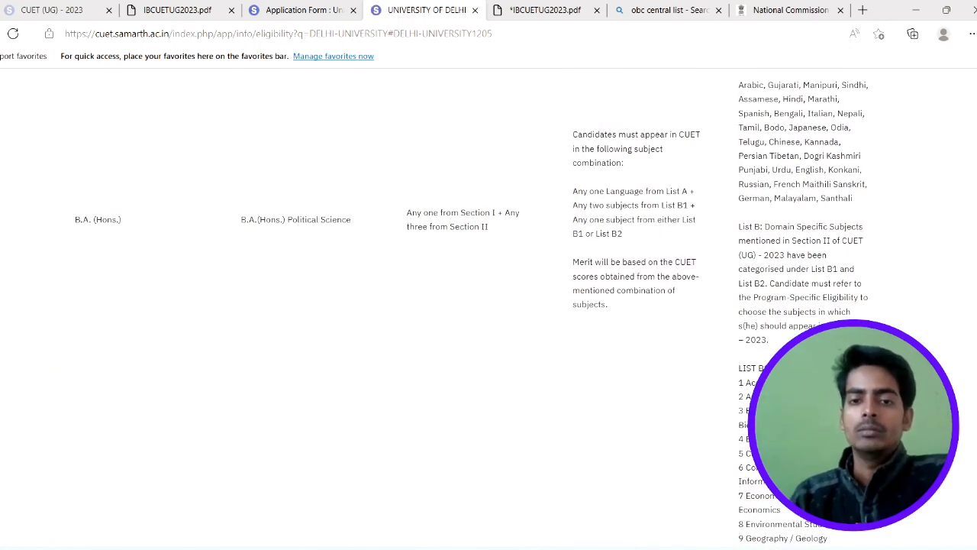
{"action": "left_click_drag", "start_coordinate": [573, 134], "coordinate": [608, 304]}
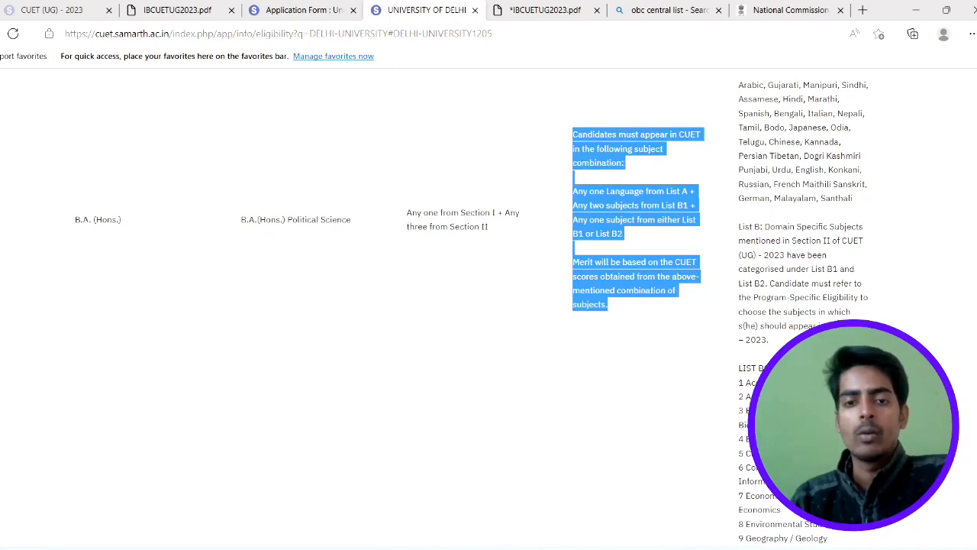
{"action": "key", "text": "Escape"}
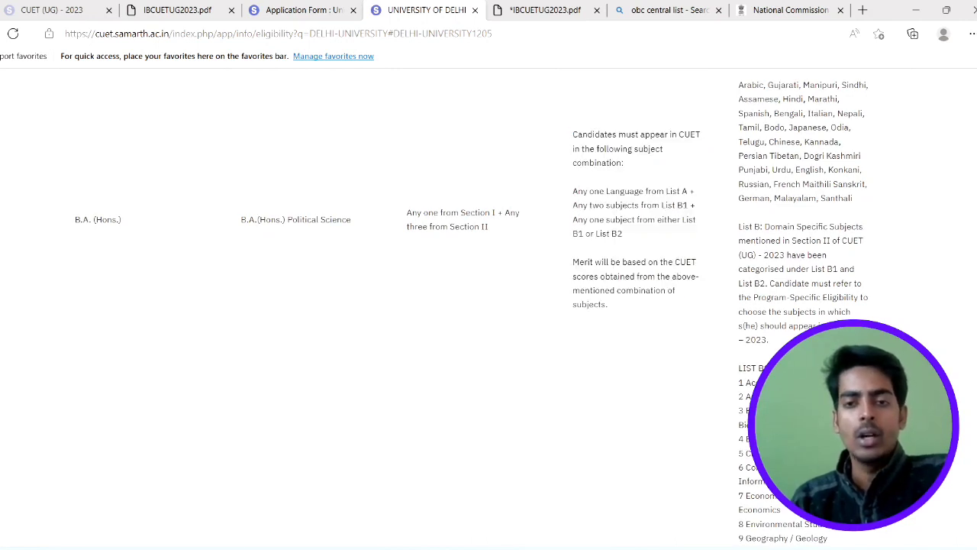
{"action": "left_click_drag", "start_coordinate": [573, 191], "coordinate": [695, 191]}
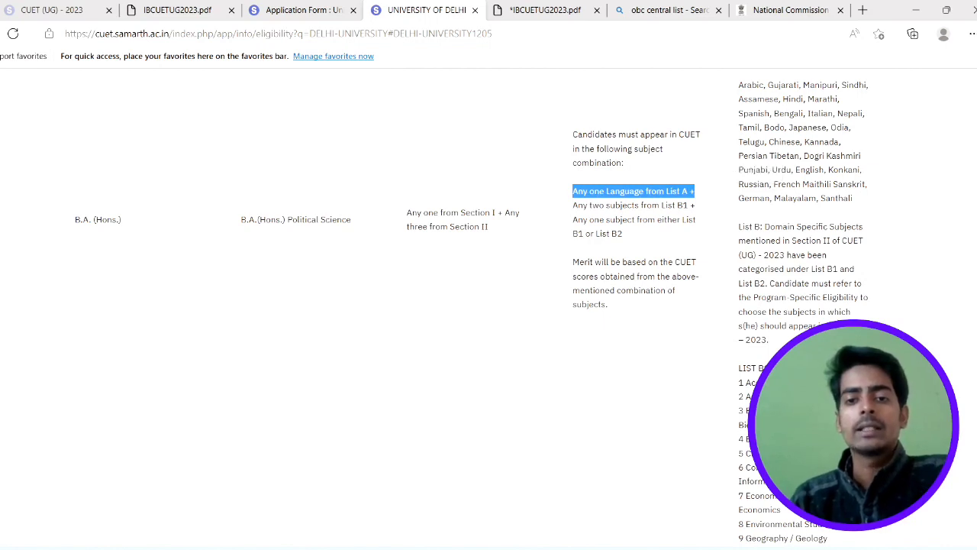
{"action": "left_click_drag", "start_coordinate": [573, 205], "coordinate": [623, 233]}
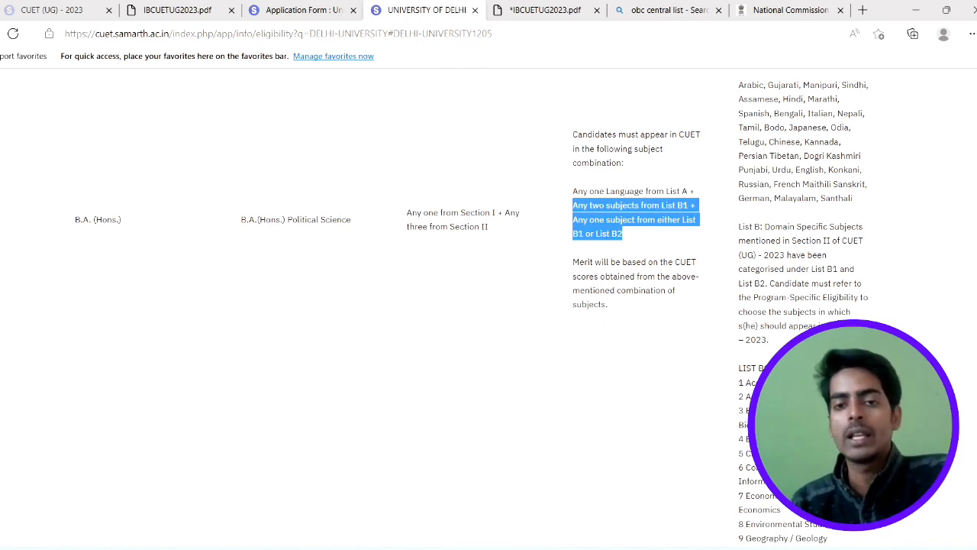
{"action": "left_click", "coordinate": [299, 10]}
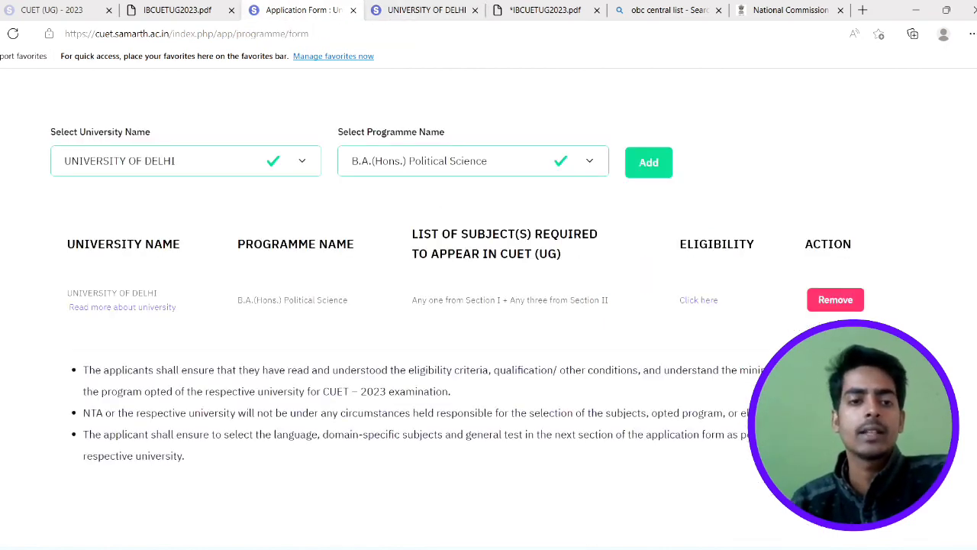
- Select B.A.(Hons.) Social Work from the Delhi programme list and add it
{"action": "left_click", "coordinate": [458, 161]}
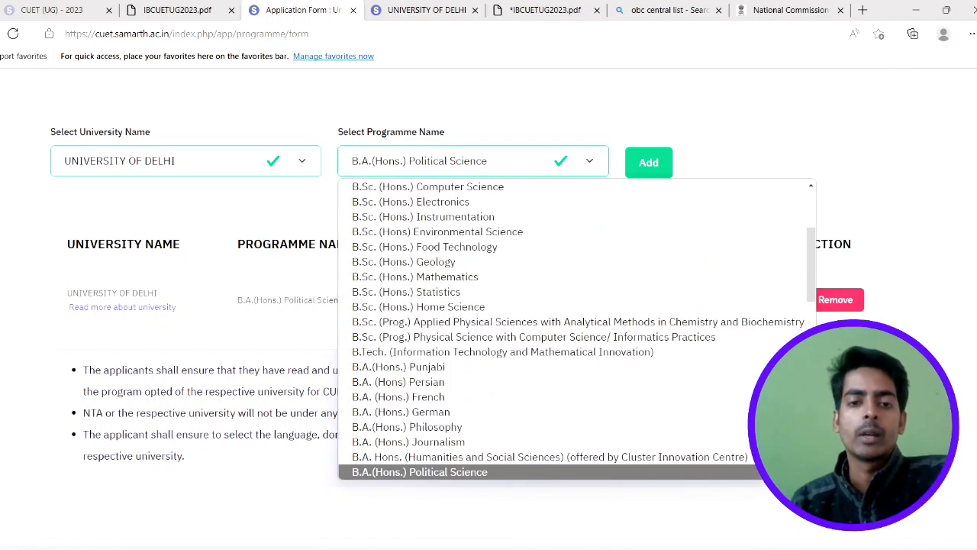
{"action": "scroll", "coordinate": [458, 322], "scroll_direction": "down", "scroll_amount": 3}
{"action": "left_click", "coordinate": [408, 396]}
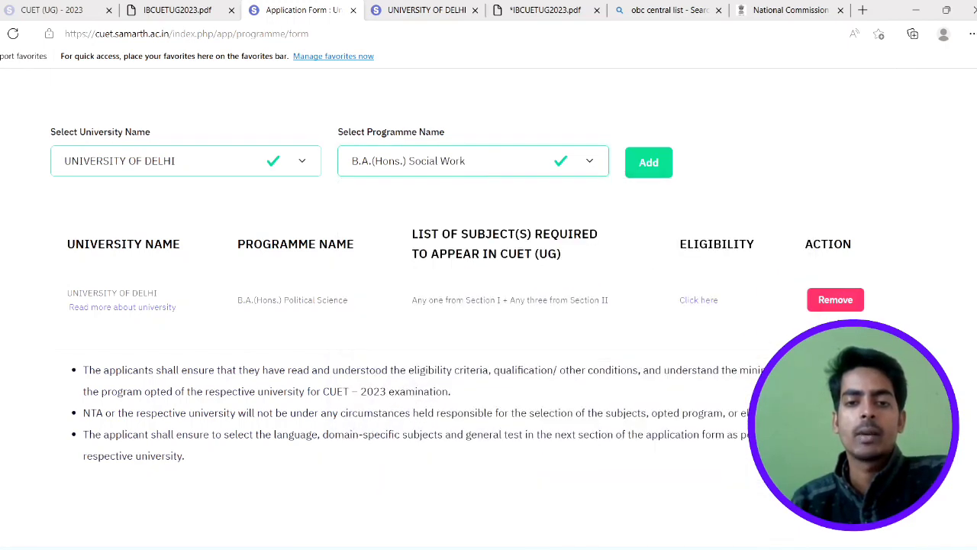
{"action": "left_click", "coordinate": [648, 162]}
{"action": "scroll", "coordinate": [489, 305], "scroll_direction": "down", "scroll_amount": 1}
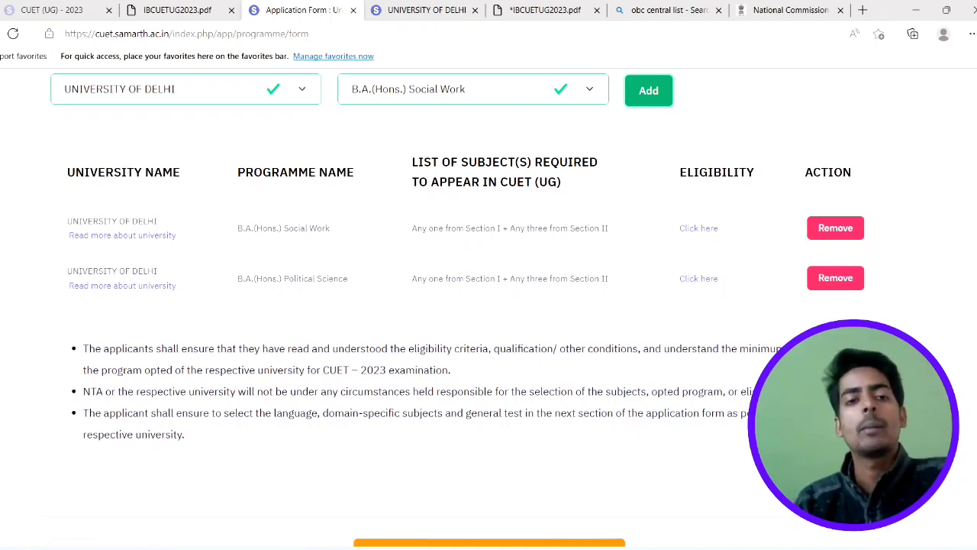
{"action": "key", "text": "alt+Down"}
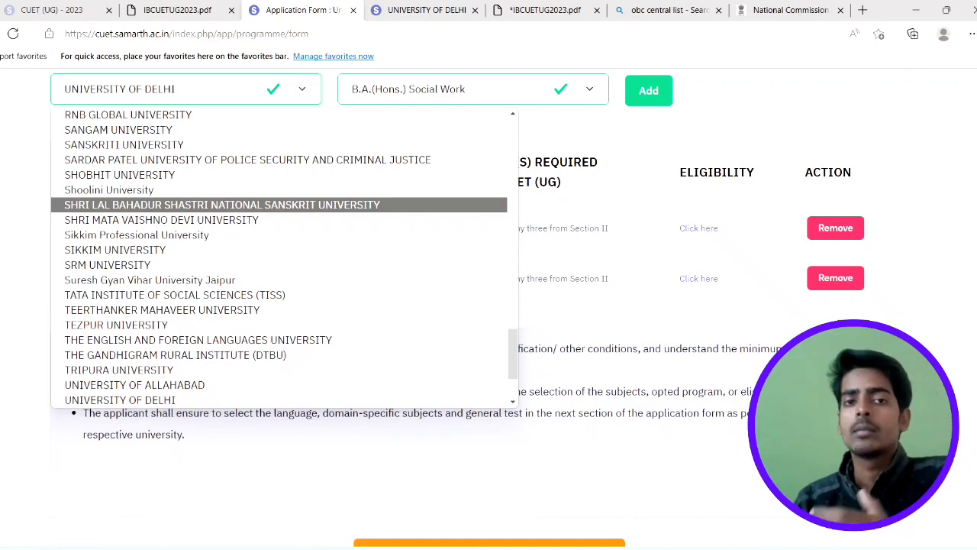
- Add SANSKRITI UNIVERSITY's B.Tech. Computer Science & Engineering to the programme table
{"action": "key", "text": "Up"}
{"action": "key", "text": "Up"}
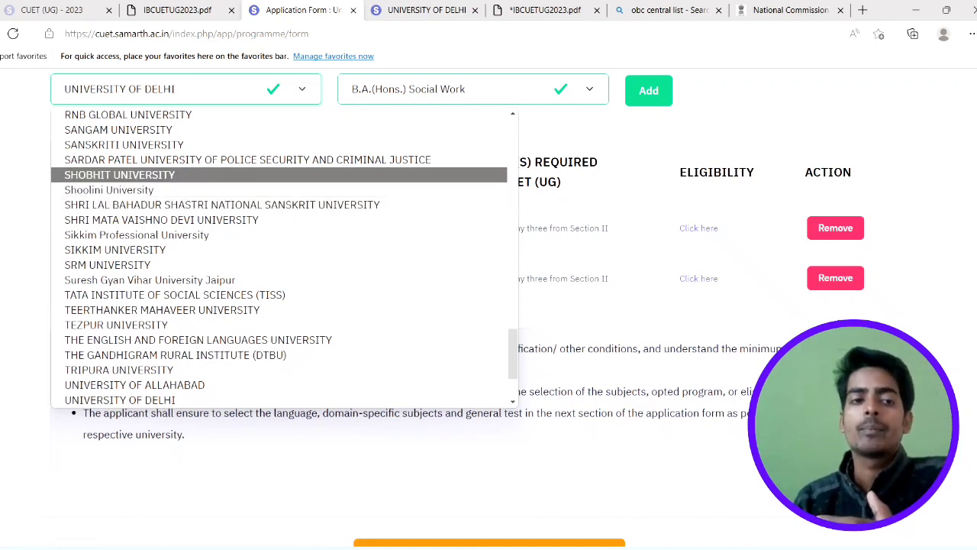
{"action": "key", "text": "Up"}
{"action": "key", "text": "Up"}
{"action": "key", "text": "Return"}
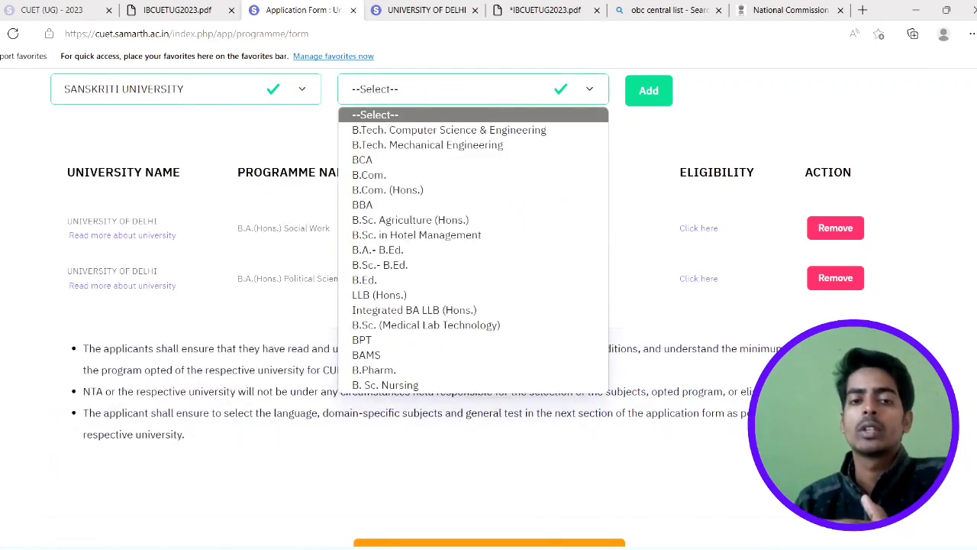
{"action": "key", "text": "Down"}
{"action": "key", "text": "Return"}
{"action": "key", "text": "Tab"}
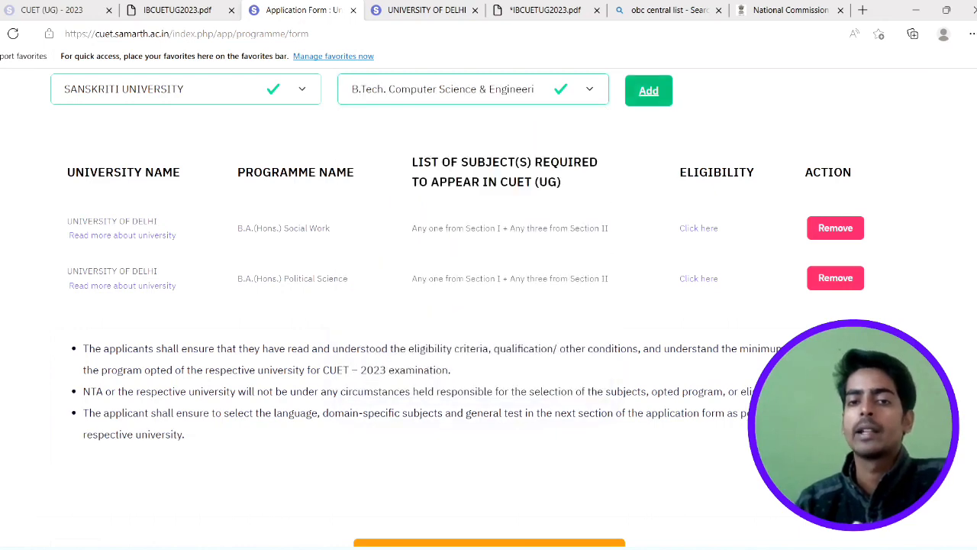
{"action": "key", "text": "Return"}
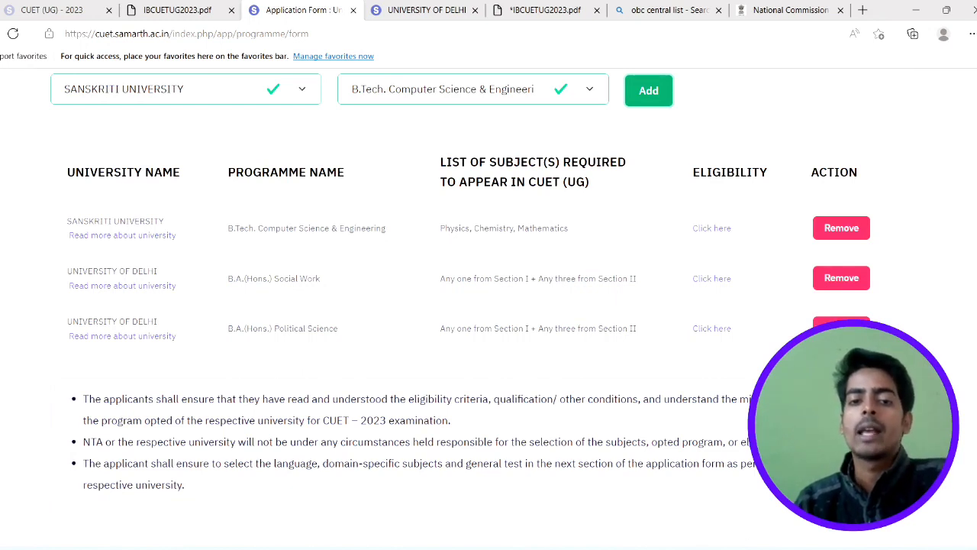
- Highlight the new row's Physics, Chemistry, Mathematics subject requirement
{"action": "left_click_drag", "start_coordinate": [440, 228], "coordinate": [569, 228]}
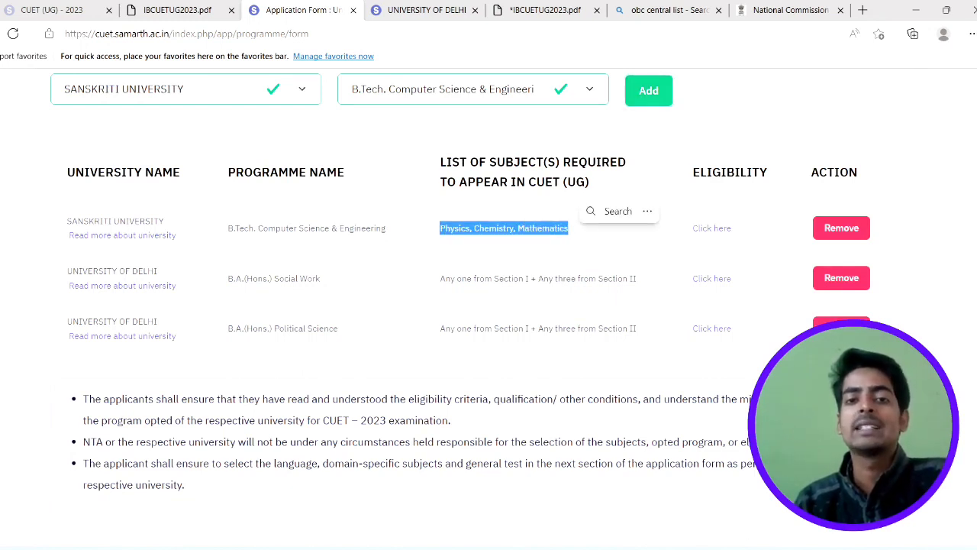
{"action": "left_click_drag", "start_coordinate": [67, 220], "coordinate": [811, 328]}
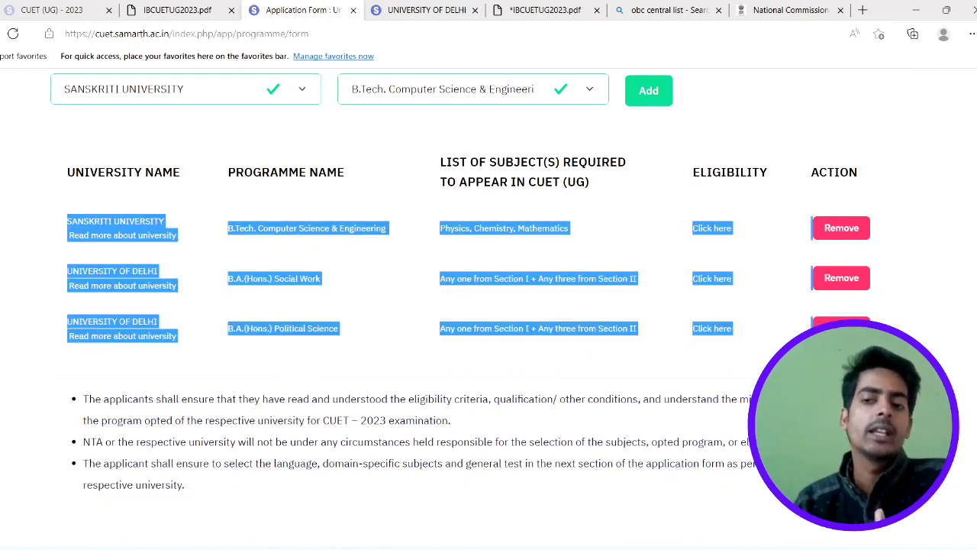
{"action": "left_click", "coordinate": [811, 328]}
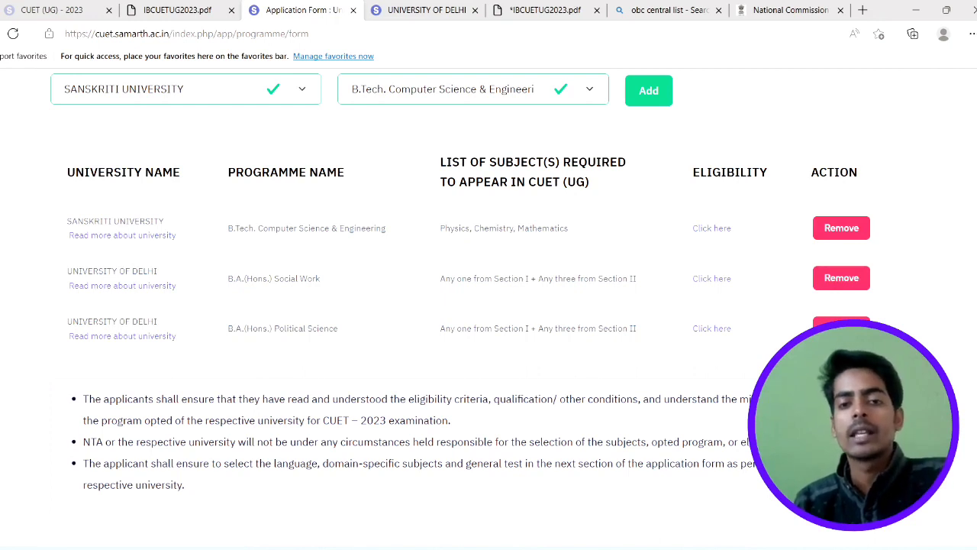
{"action": "left_click_drag", "start_coordinate": [440, 227], "coordinate": [569, 227]}
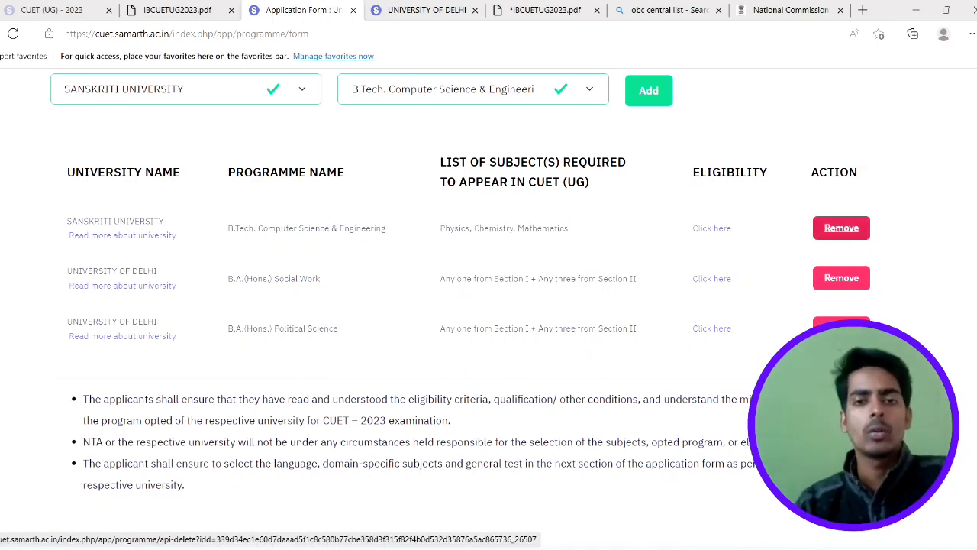
- Remove the Sanskriti University B.Tech. entry and select UNIVERSITY OF DELHI as the university
{"action": "left_click", "coordinate": [842, 227]}
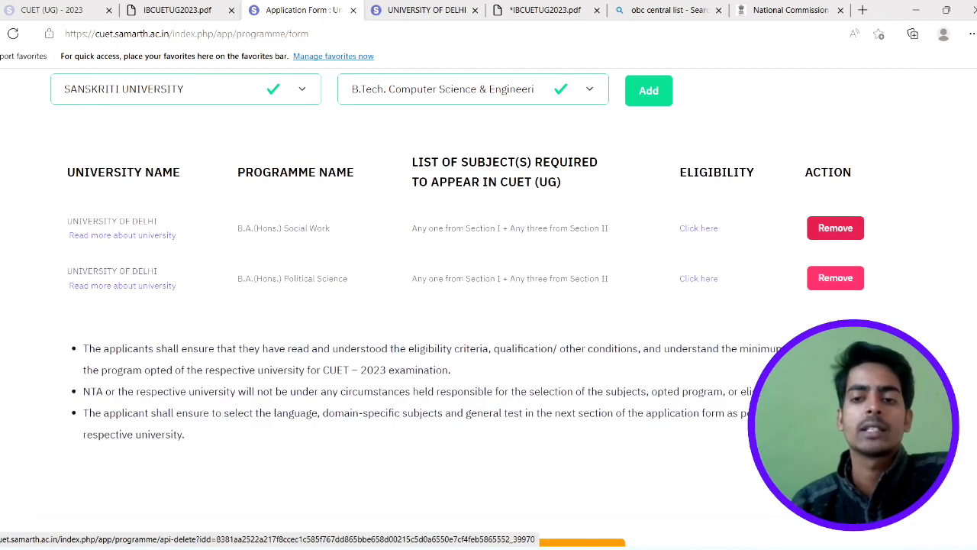
{"action": "left_click", "coordinate": [186, 89]}
{"action": "scroll", "coordinate": [275, 295], "scroll_direction": "down", "scroll_amount": 8}
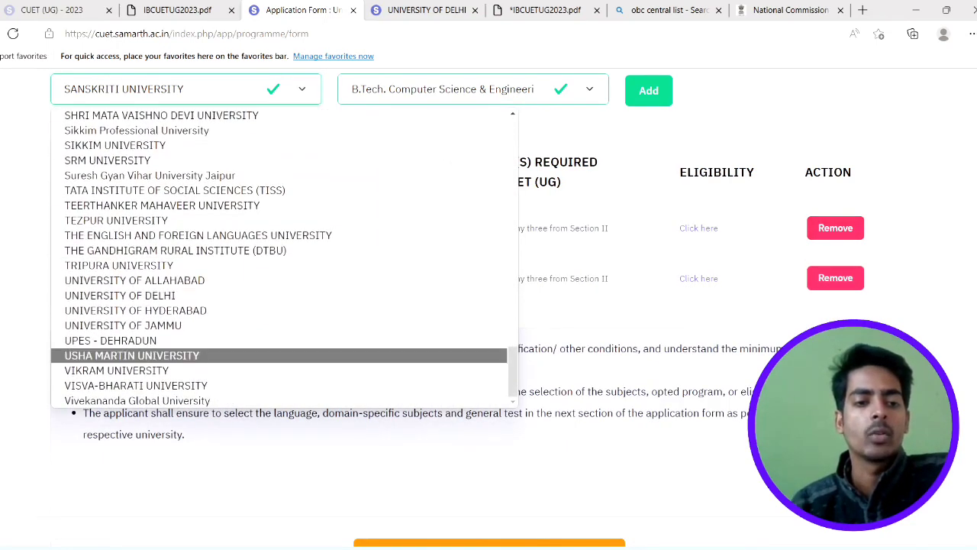
{"action": "left_click", "coordinate": [120, 295]}
- Add University of Delhi's B.A.(Hons.) Sociology to the chosen programmes
{"action": "left_click", "coordinate": [473, 89]}
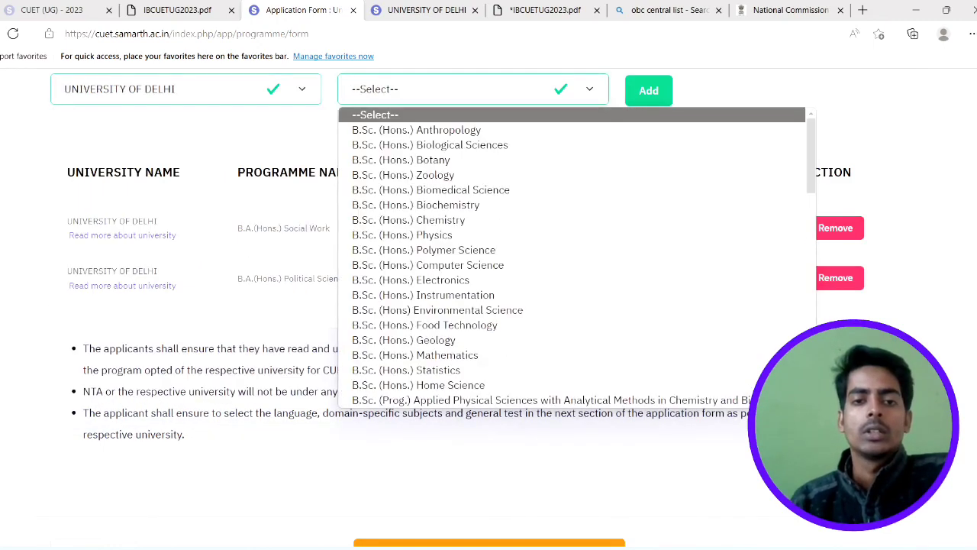
{"action": "scroll", "coordinate": [488, 305], "scroll_direction": "down", "scroll_amount": 4}
{"action": "scroll", "coordinate": [488, 306], "scroll_direction": "up", "scroll_amount": 4}
{"action": "scroll", "coordinate": [488, 306], "scroll_direction": "up", "scroll_amount": 2}
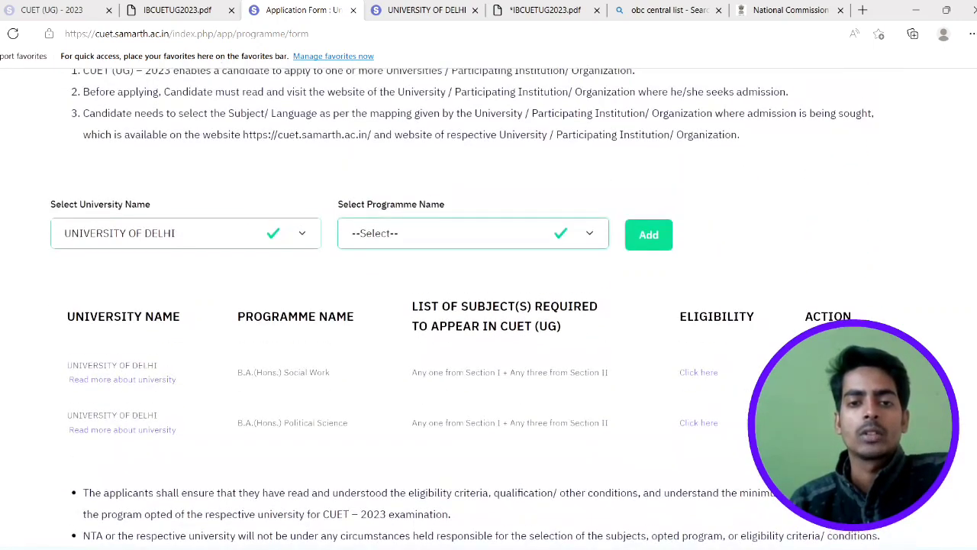
{"action": "left_click", "coordinate": [474, 233]}
{"action": "scroll", "coordinate": [573, 397], "scroll_direction": "down", "scroll_amount": 3}
{"action": "scroll", "coordinate": [572, 309], "scroll_direction": "down", "scroll_amount": 5}
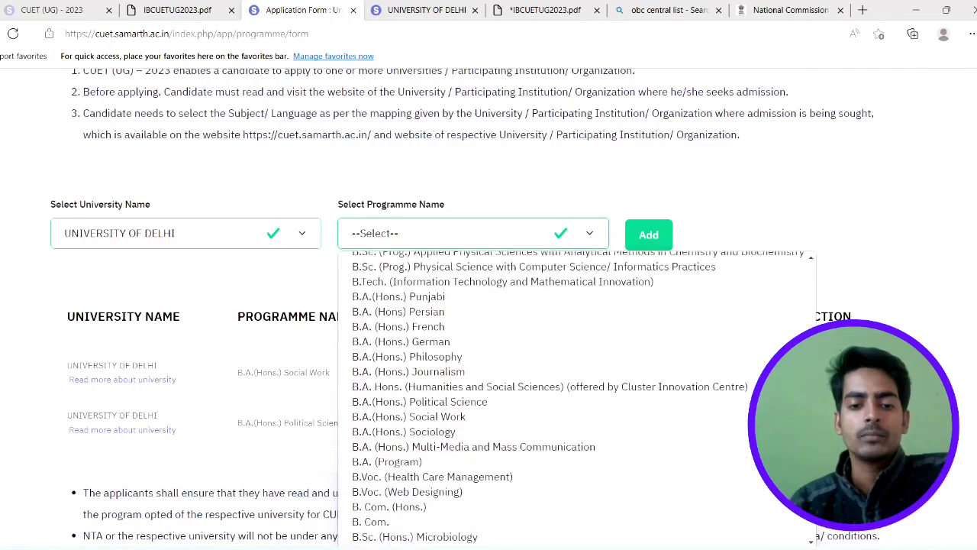
{"action": "key", "text": "Escape"}
{"action": "left_click", "coordinate": [649, 235]}
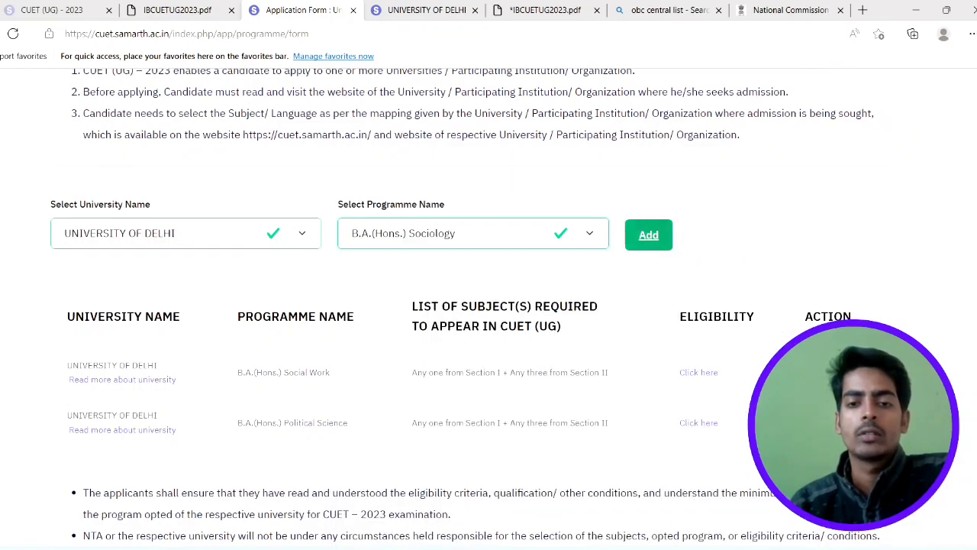
{"action": "left_click", "coordinate": [474, 232]}
- Find and add B.A.(Hons.) History to the chosen programmes
{"action": "scroll", "coordinate": [573, 351], "scroll_direction": "down", "scroll_amount": 5}
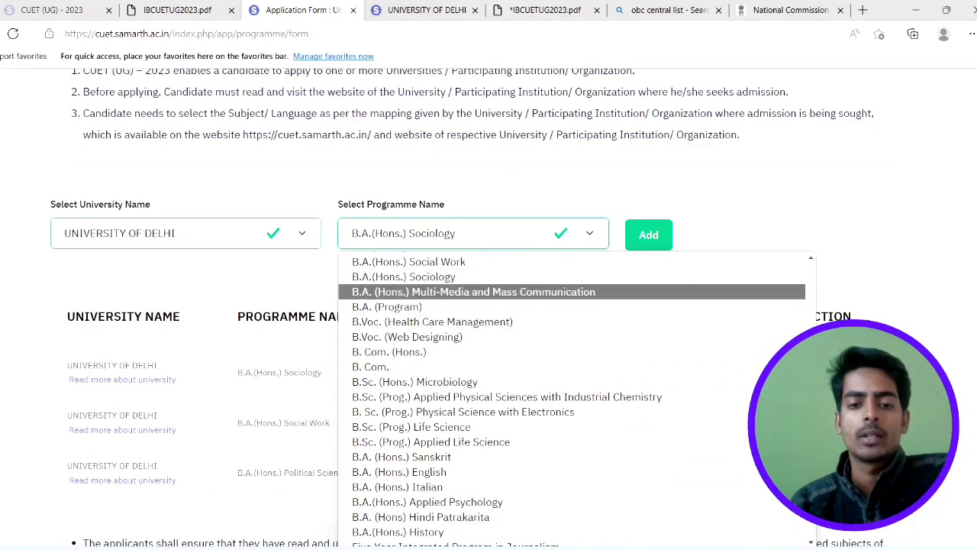
{"action": "scroll", "coordinate": [573, 351], "scroll_direction": "down", "scroll_amount": 2}
{"action": "left_click", "coordinate": [473, 172]}
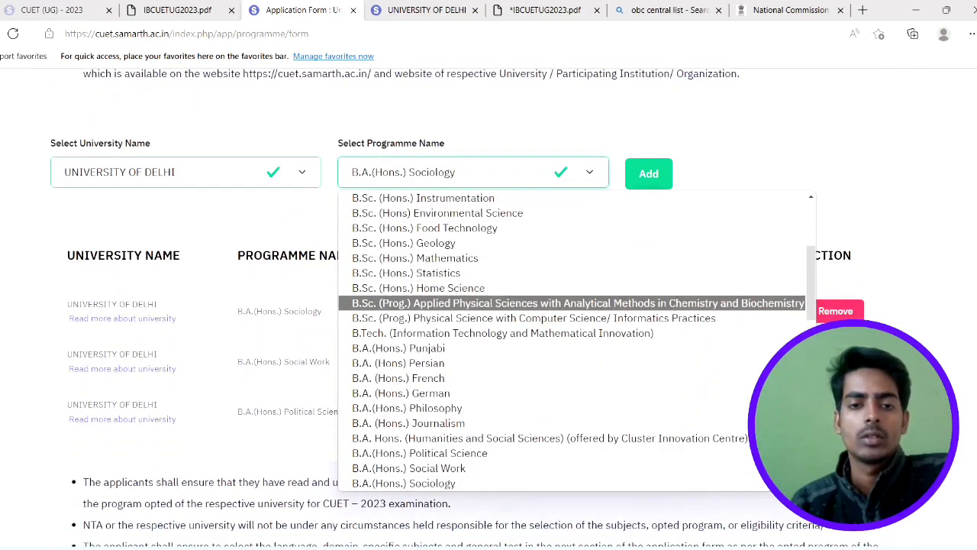
{"action": "scroll", "coordinate": [577, 340], "scroll_direction": "down", "scroll_amount": 1}
{"action": "scroll", "coordinate": [577, 339], "scroll_direction": "up", "scroll_amount": 1}
{"action": "scroll", "coordinate": [576, 340], "scroll_direction": "down", "scroll_amount": 3}
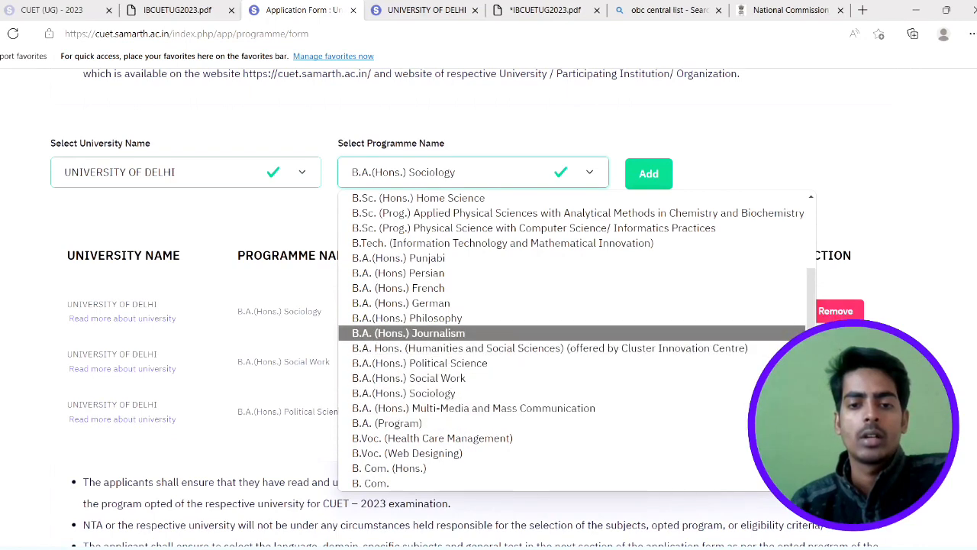
{"action": "scroll", "coordinate": [458, 407], "scroll_direction": "up", "scroll_amount": 4}
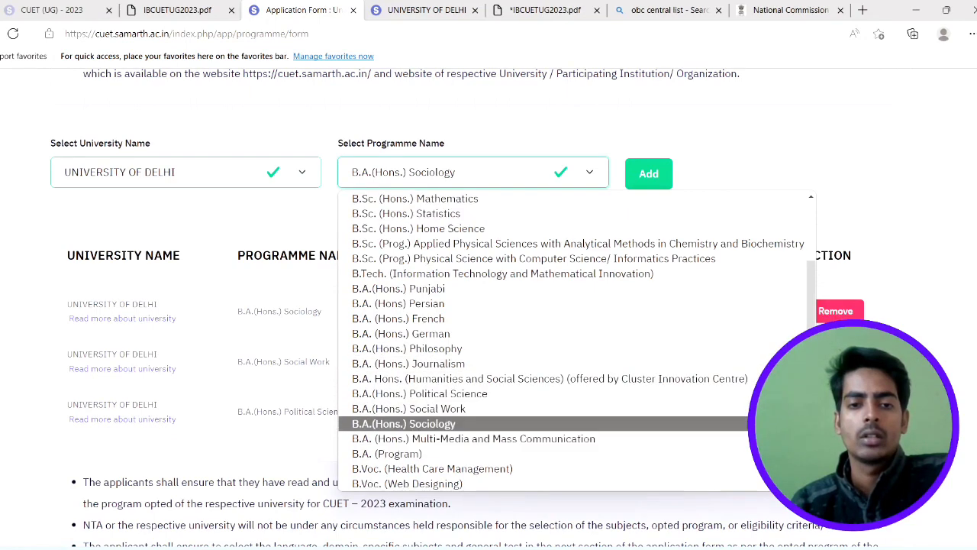
{"action": "scroll", "coordinate": [459, 343], "scroll_direction": "down", "scroll_amount": 3}
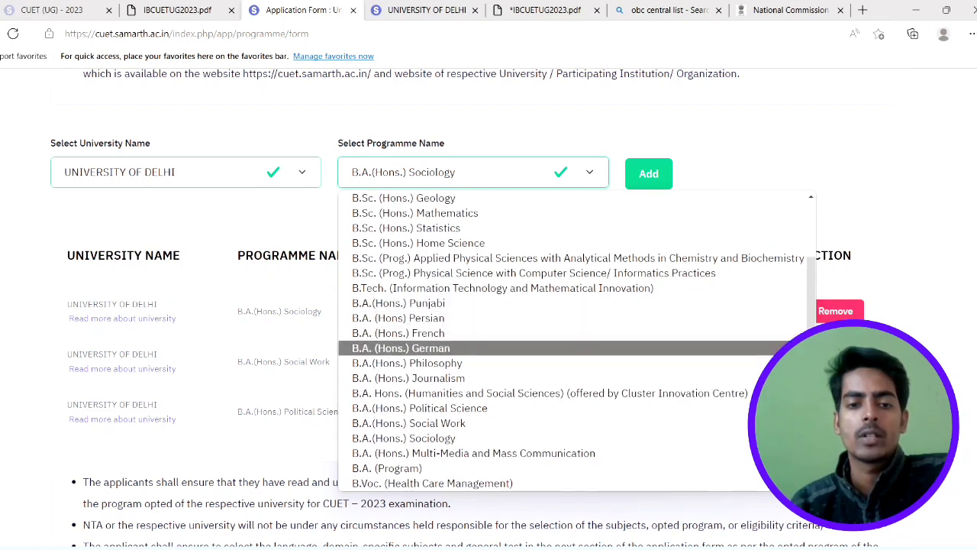
{"action": "scroll", "coordinate": [458, 363], "scroll_direction": "down", "scroll_amount": 2}
{"action": "scroll", "coordinate": [458, 378], "scroll_direction": "down", "scroll_amount": 3}
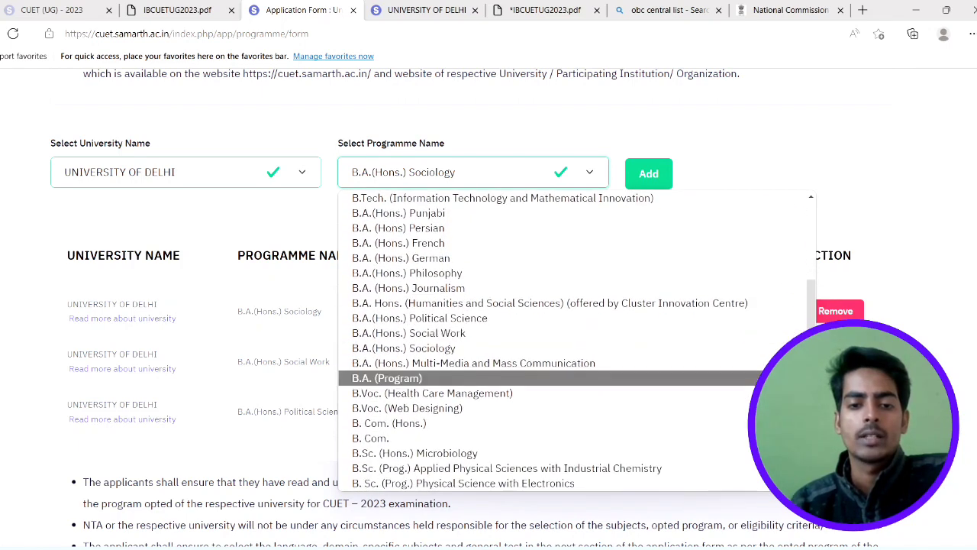
{"action": "scroll", "coordinate": [458, 378], "scroll_direction": "down", "scroll_amount": 5}
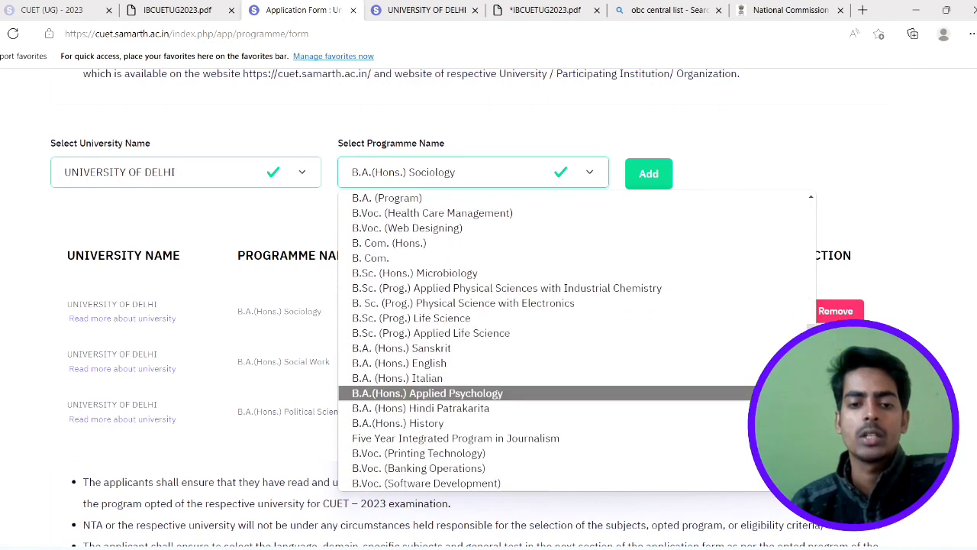
{"action": "left_click", "coordinate": [458, 378]}
{"action": "left_click", "coordinate": [648, 174]}
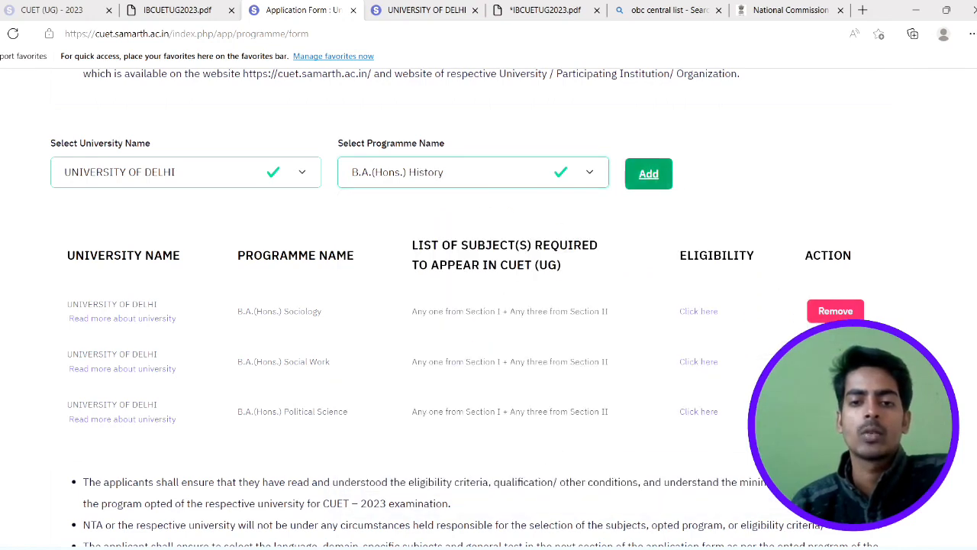
- Add Bachelor of Fine Arts (BFA) and B.A. (Hons.) Spanish to the programme table
{"action": "left_click", "coordinate": [473, 172]}
{"action": "scroll", "coordinate": [573, 340], "scroll_direction": "down", "scroll_amount": 5}
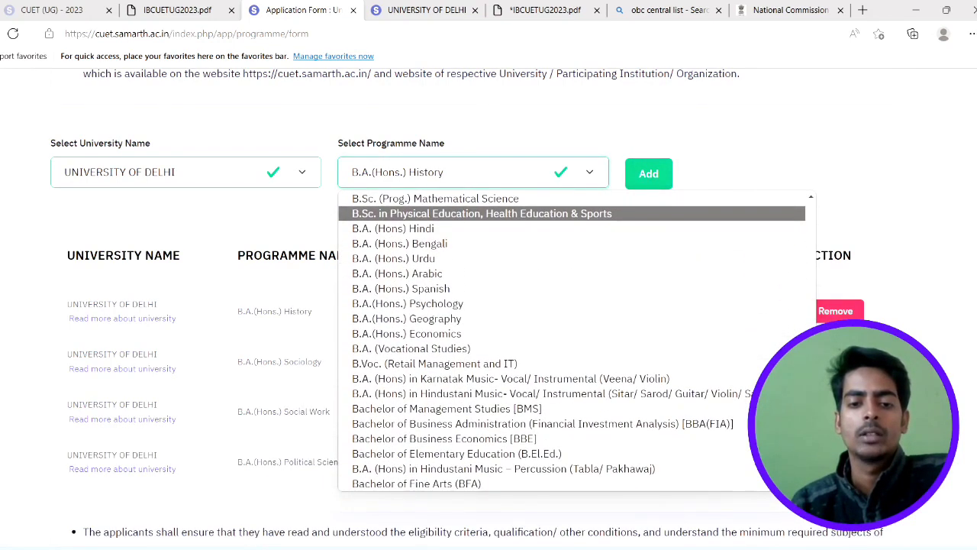
{"action": "left_click", "coordinate": [417, 483]}
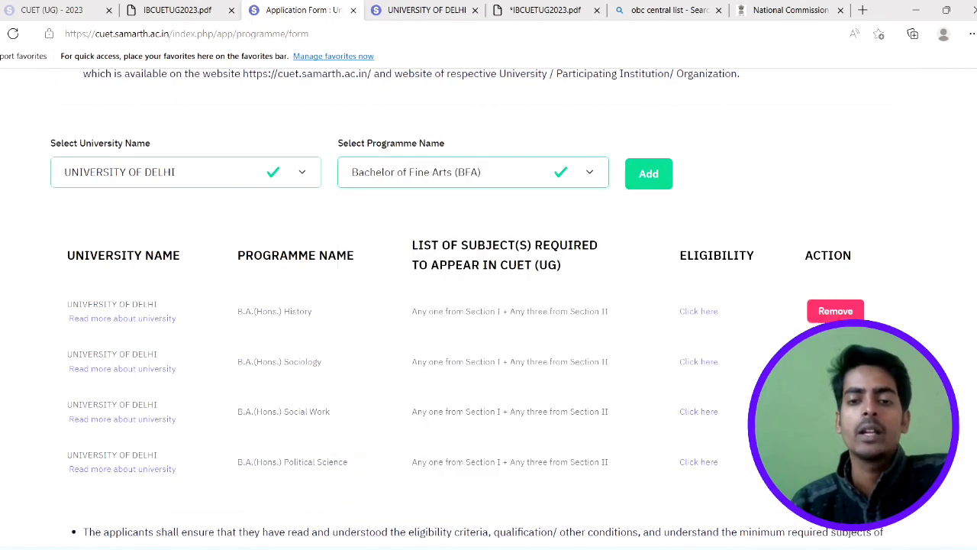
{"action": "left_click", "coordinate": [648, 173]}
{"action": "left_click", "coordinate": [473, 172]}
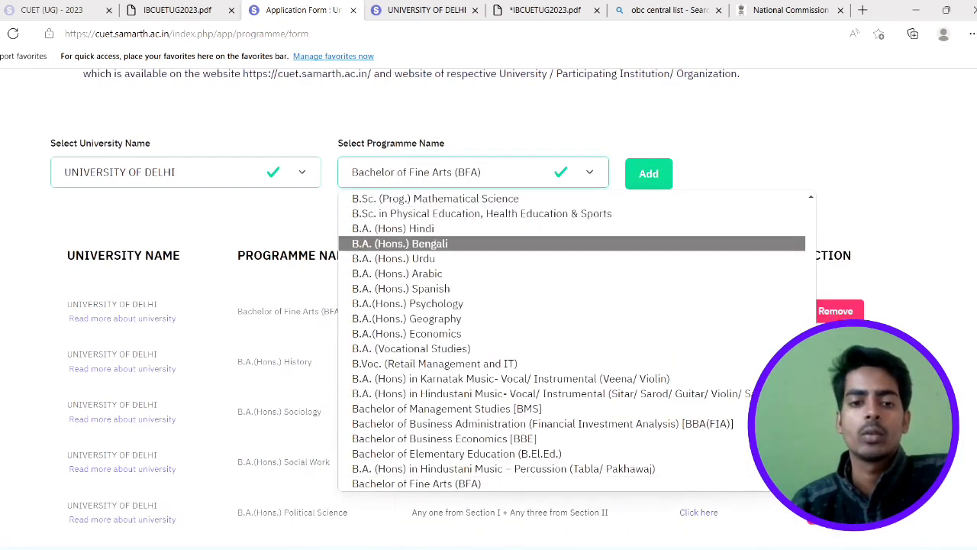
{"action": "left_click", "coordinate": [401, 288]}
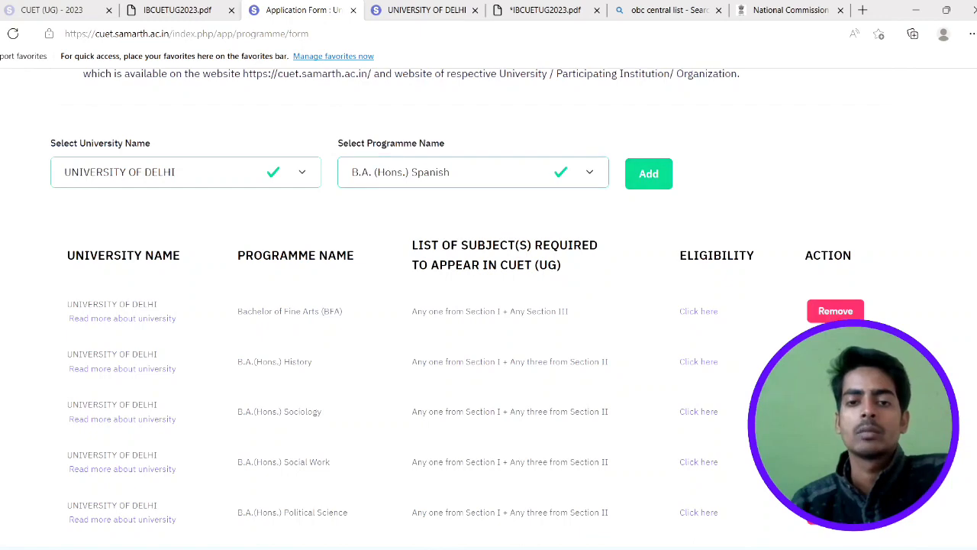
{"action": "left_click", "coordinate": [648, 174]}
- Add B.A. (Hons) Hindi Patrakarita to the chosen programmes
{"action": "left_click", "coordinate": [474, 171]}
{"action": "scroll", "coordinate": [474, 305], "scroll_direction": "down", "scroll_amount": 3}
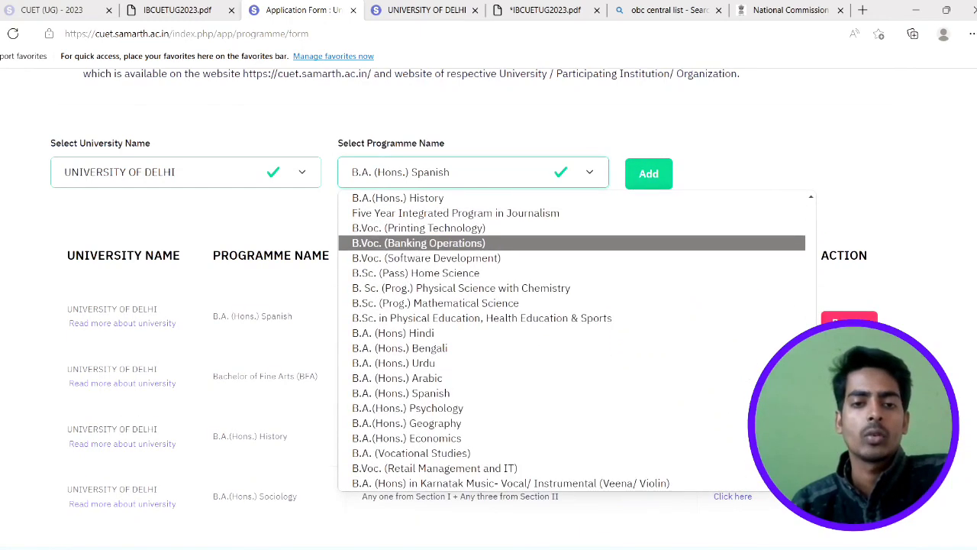
{"action": "scroll", "coordinate": [474, 273], "scroll_direction": "up", "scroll_amount": 4}
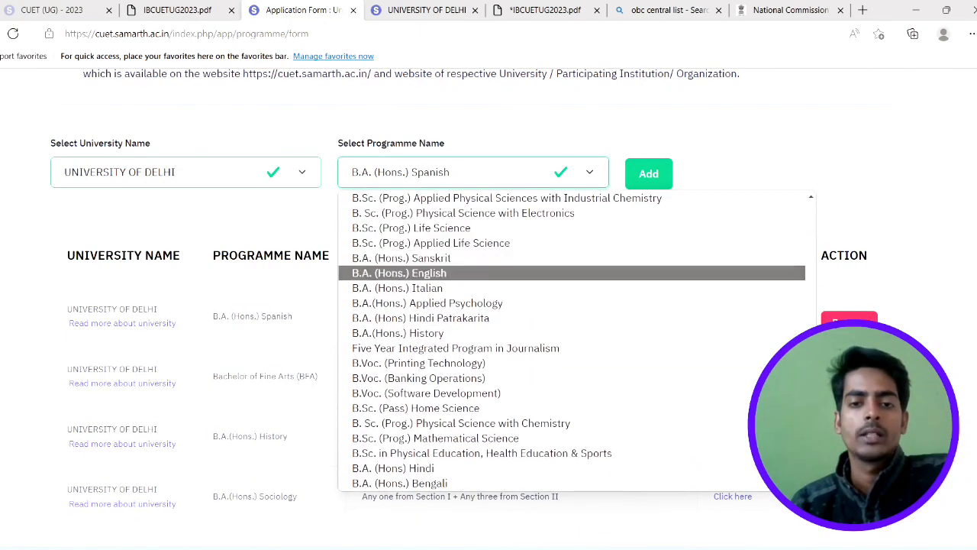
{"action": "left_click", "coordinate": [421, 317]}
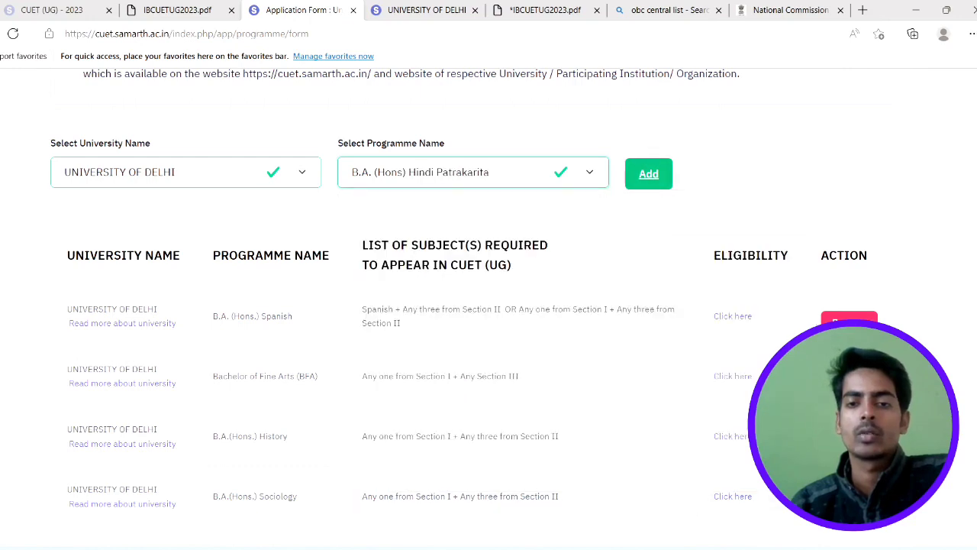
{"action": "left_click", "coordinate": [648, 174]}
{"action": "left_click", "coordinate": [474, 171]}
- Review Hindi Patrakarita's subject requirement in the table and open its eligibility details
{"action": "key", "text": "Escape"}
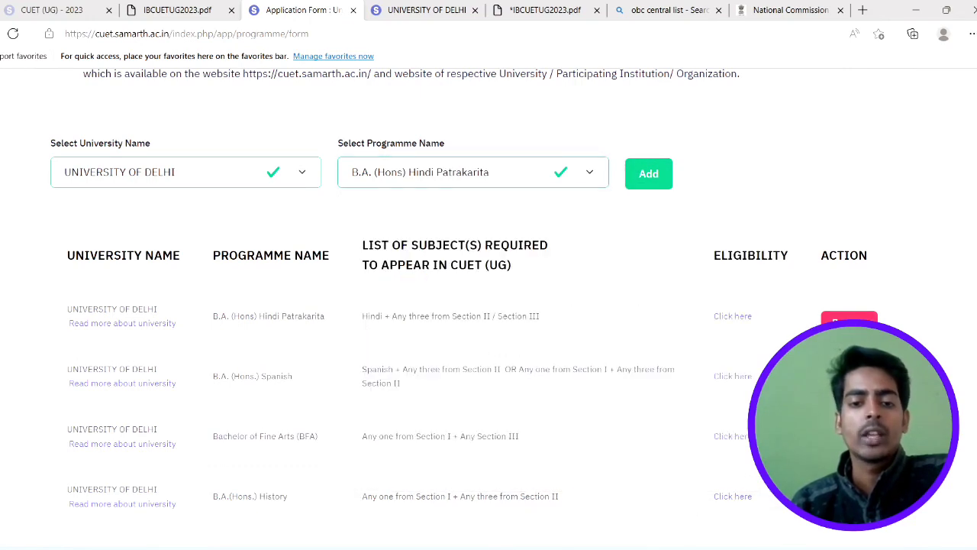
{"action": "scroll", "coordinate": [489, 305], "scroll_direction": "down", "scroll_amount": 2}
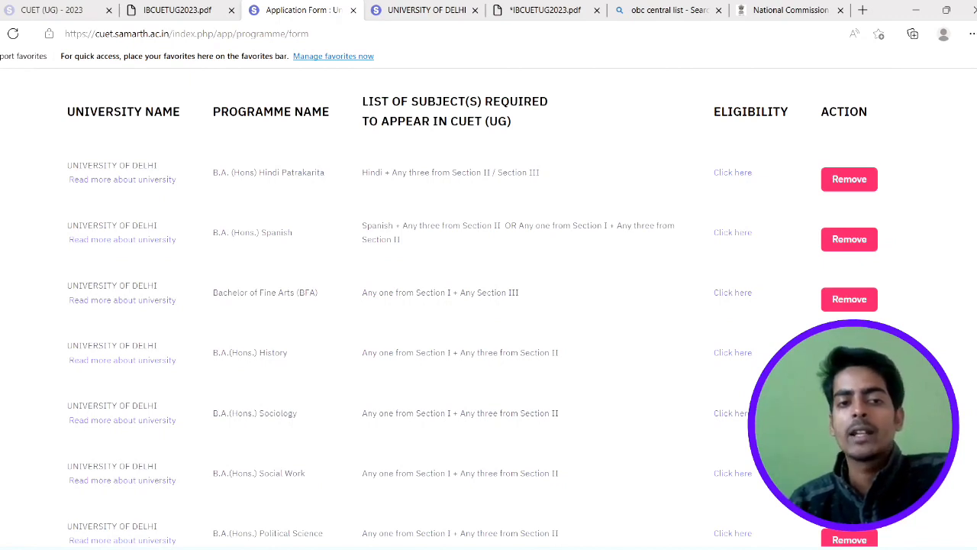
{"action": "left_click_drag", "start_coordinate": [217, 172], "coordinate": [352, 172]}
{"action": "left_click_drag", "start_coordinate": [442, 172], "coordinate": [451, 171]}
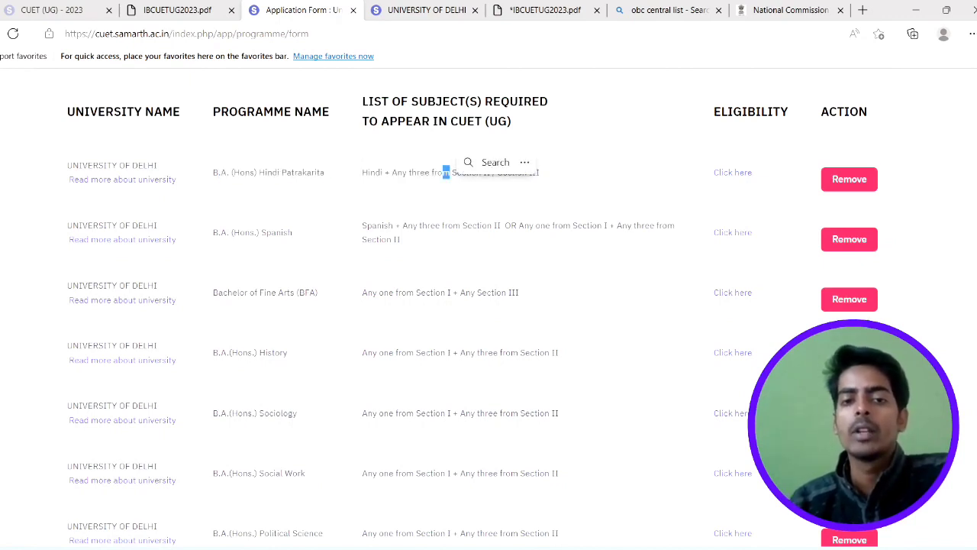
{"action": "left_click", "coordinate": [445, 159]}
{"action": "left_click_drag", "start_coordinate": [362, 172], "coordinate": [539, 172]}
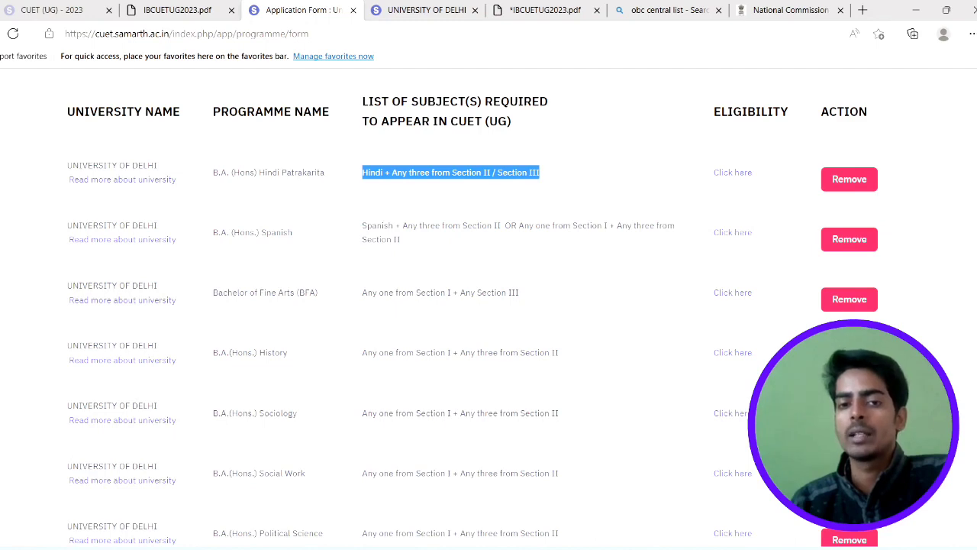
{"action": "left_click", "coordinate": [539, 172]}
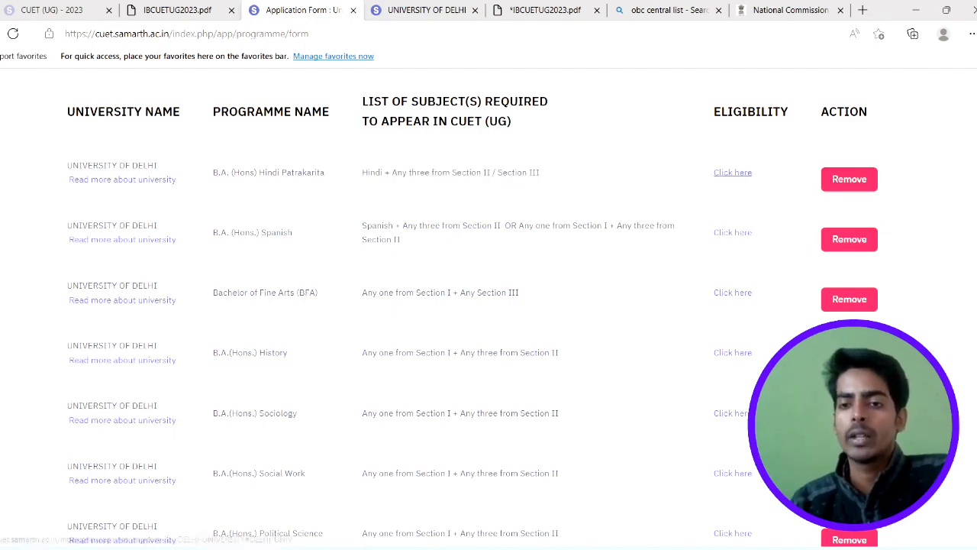
{"action": "left_click", "coordinate": [733, 171]}
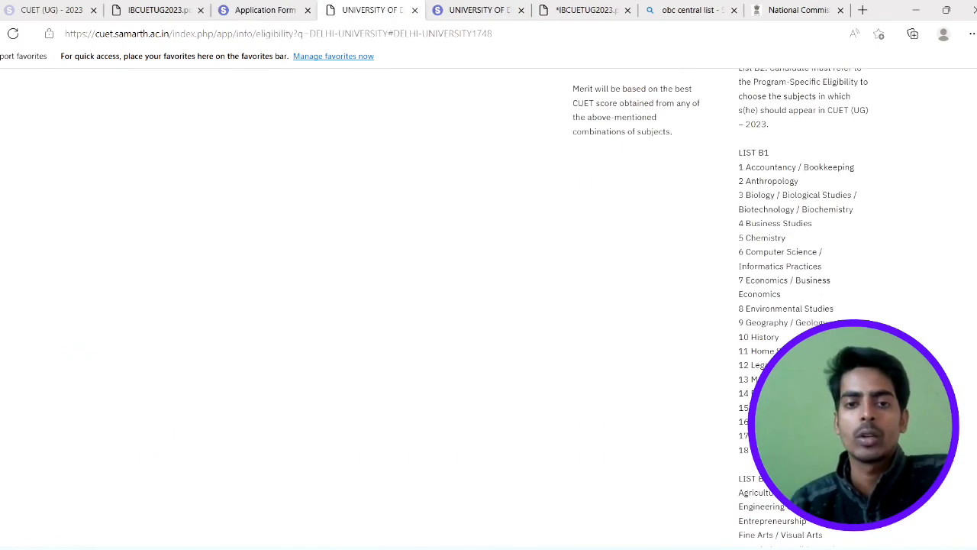
- Read Combination I (Hindi from List A plus List B1) and Combination II (Hindi plus Section III)
{"action": "scroll", "coordinate": [472, 306], "scroll_direction": "up", "scroll_amount": 5}
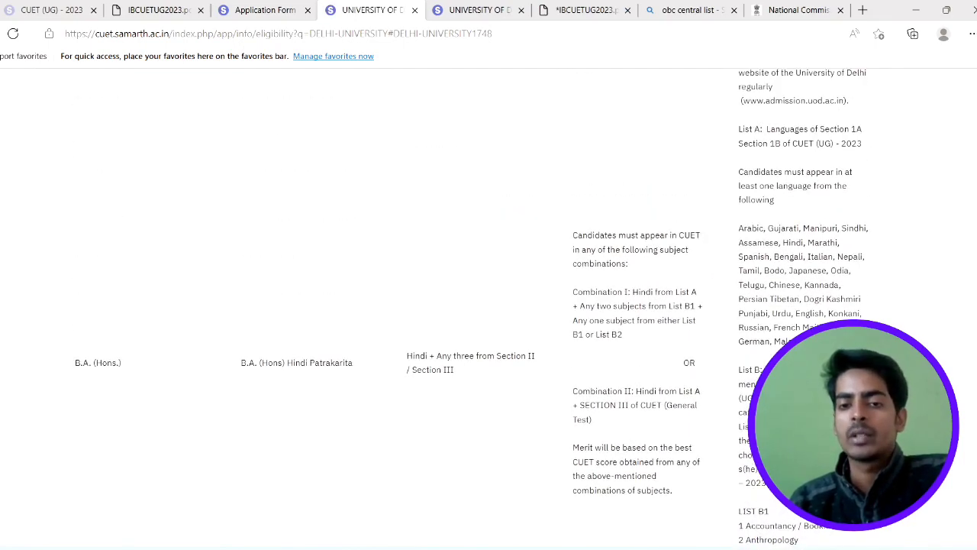
{"action": "left_click_drag", "start_coordinate": [633, 292], "coordinate": [698, 292]}
{"action": "left_click", "coordinate": [698, 291]}
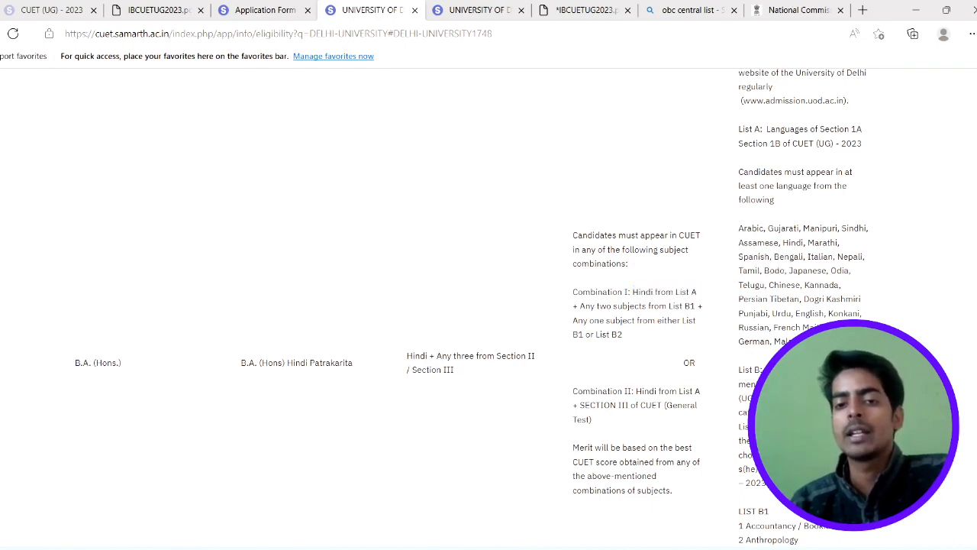
{"action": "left_click_drag", "start_coordinate": [585, 305], "coordinate": [622, 334]}
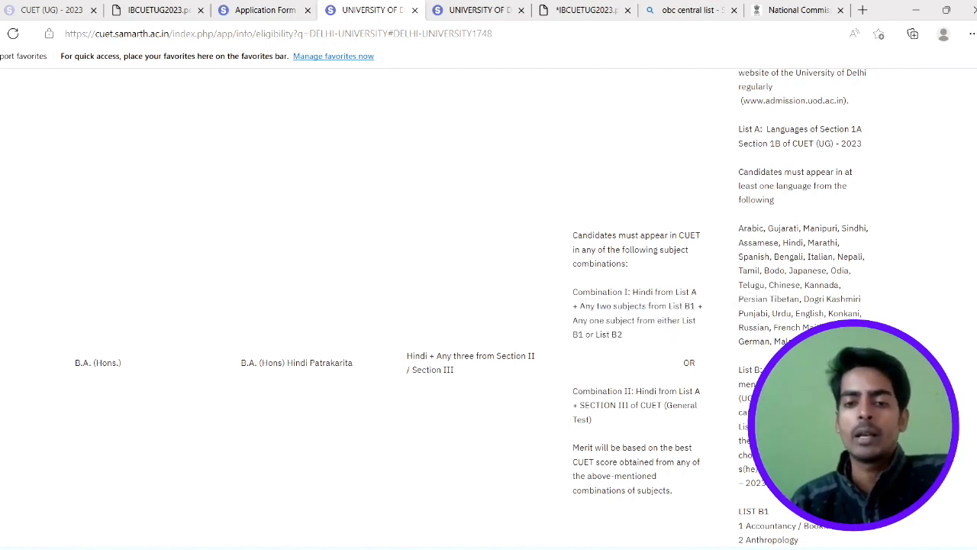
{"action": "scroll", "coordinate": [488, 306], "scroll_direction": "down", "scroll_amount": 1}
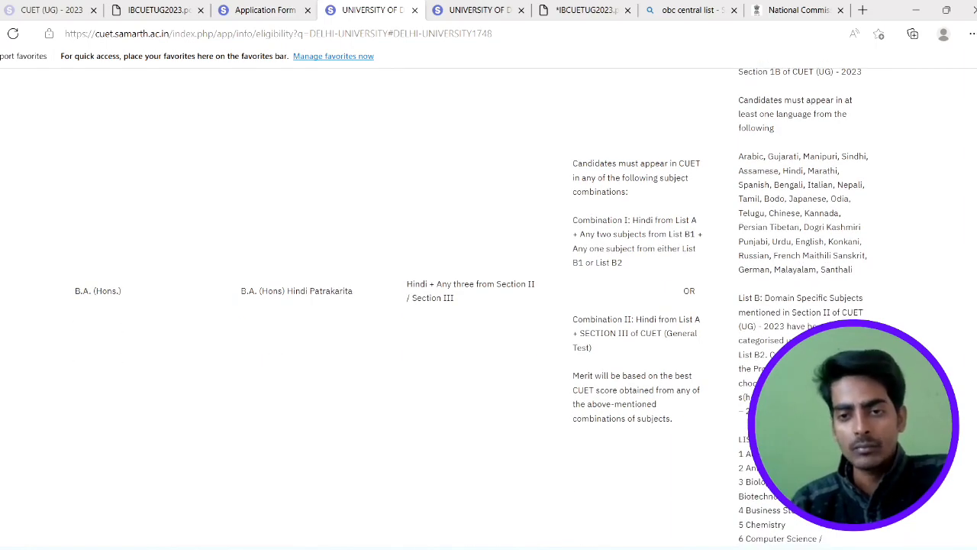
{"action": "scroll", "coordinate": [488, 306], "scroll_direction": "down", "scroll_amount": 1}
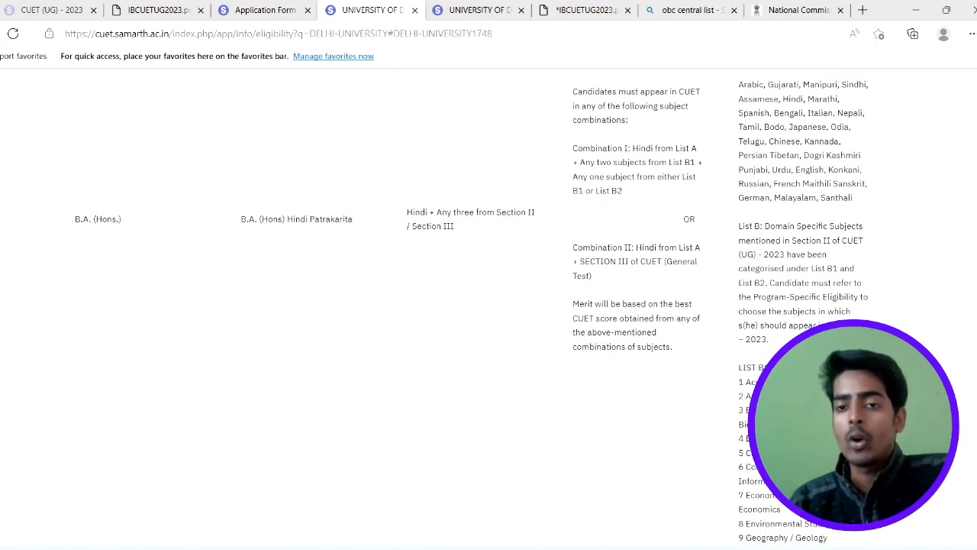
{"action": "left_click_drag", "start_coordinate": [638, 248], "coordinate": [677, 248]}
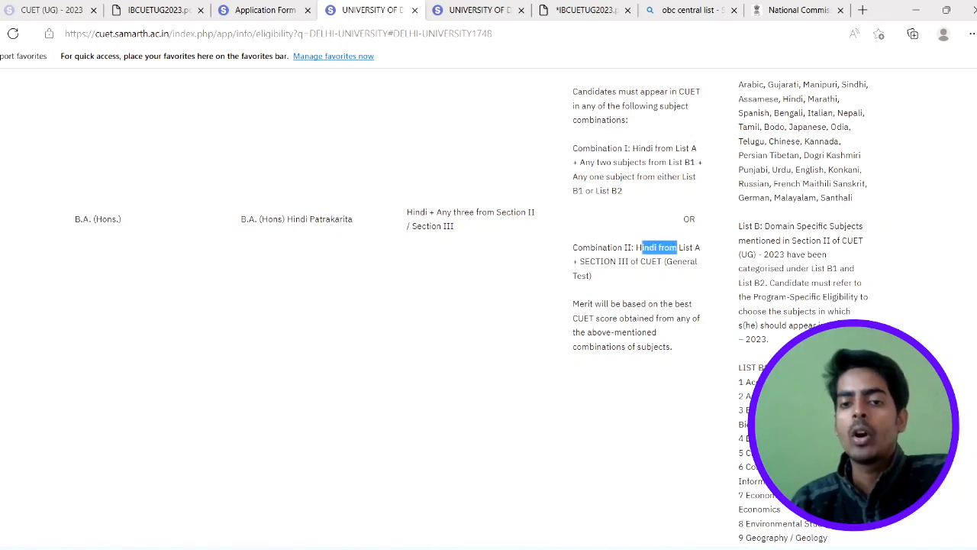
{"action": "left_click_drag", "start_coordinate": [580, 261], "coordinate": [630, 262]}
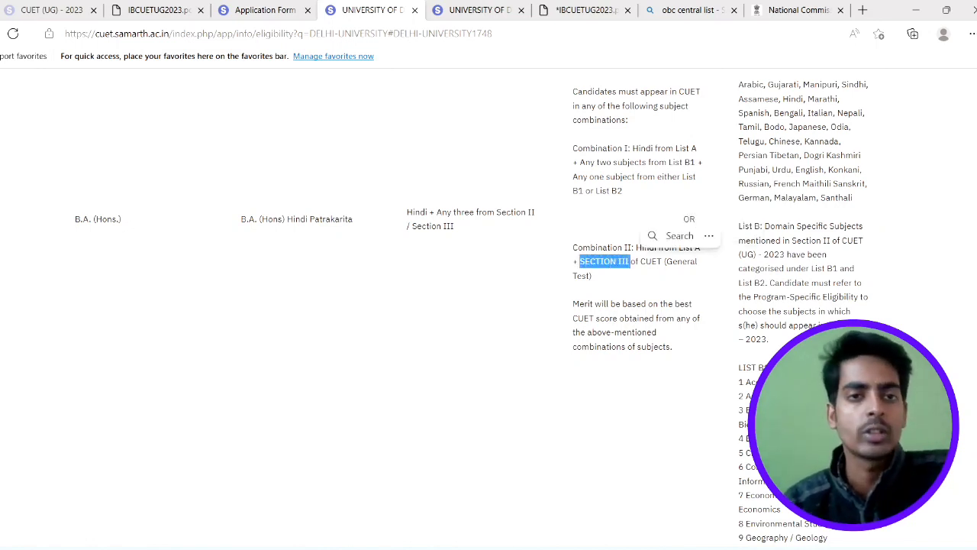
- Return to the application form and review the Spanish programme's subject requirement
{"action": "key", "text": "ctrl+shift+Tab"}
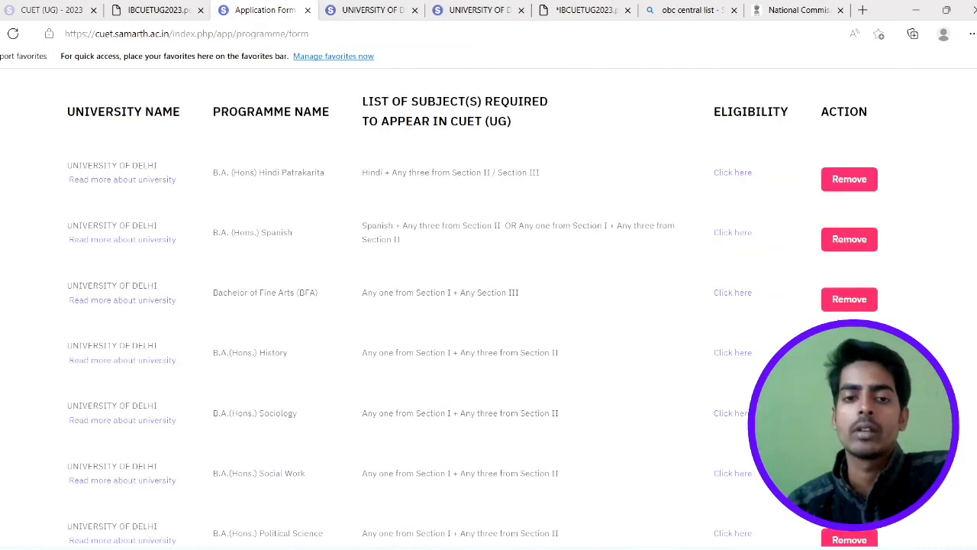
{"action": "scroll", "coordinate": [488, 305], "scroll_direction": "down", "scroll_amount": 1}
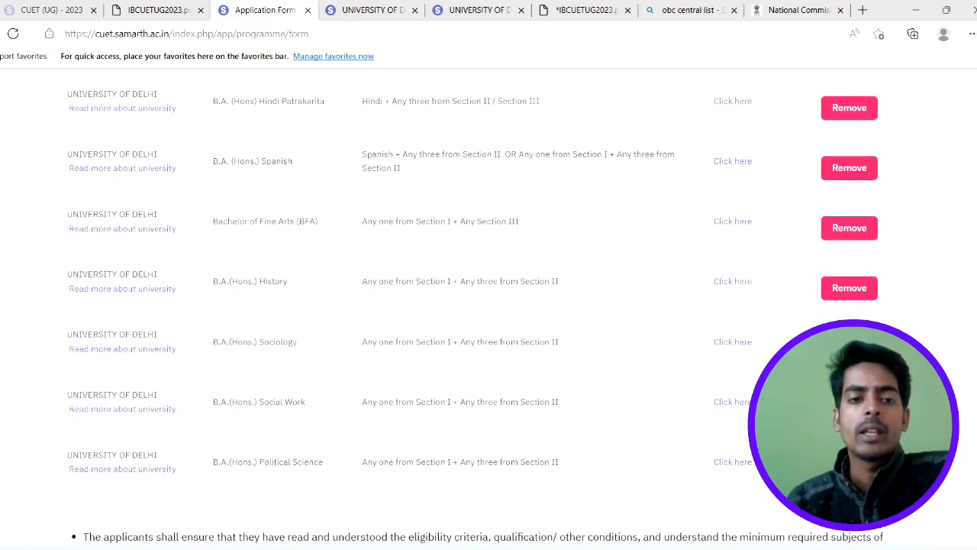
{"action": "left_click_drag", "start_coordinate": [255, 160], "coordinate": [292, 160]}
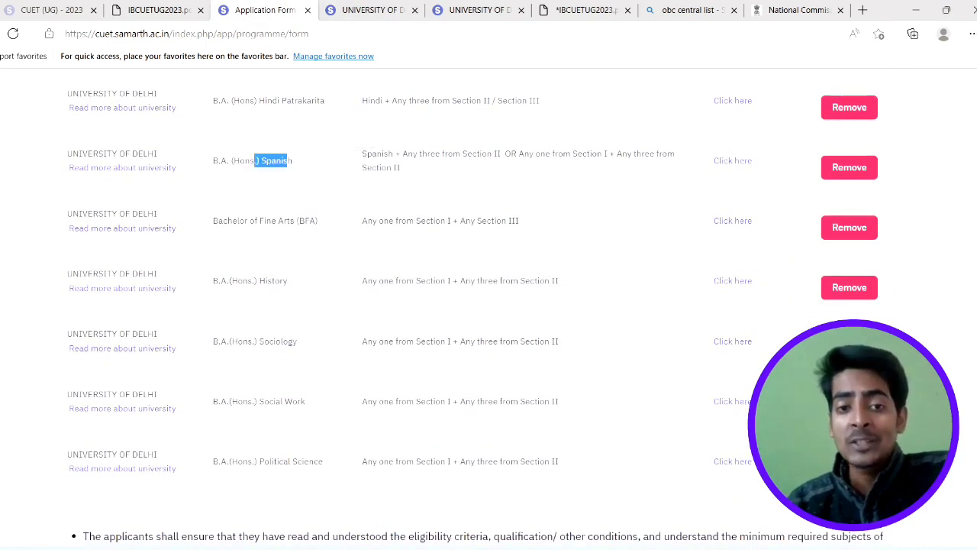
{"action": "left_click_drag", "start_coordinate": [362, 153], "coordinate": [401, 167]}
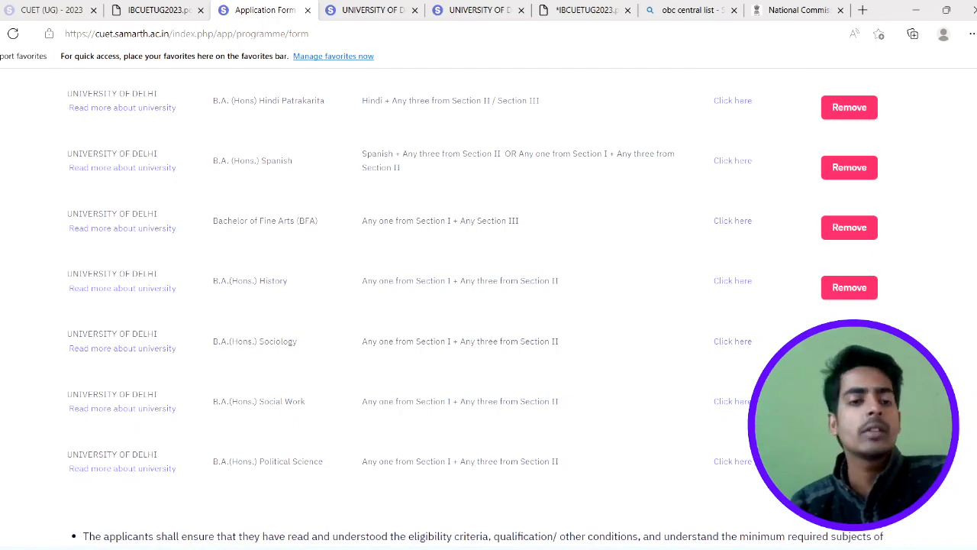
{"action": "scroll", "coordinate": [488, 305], "scroll_direction": "up", "scroll_amount": 2}
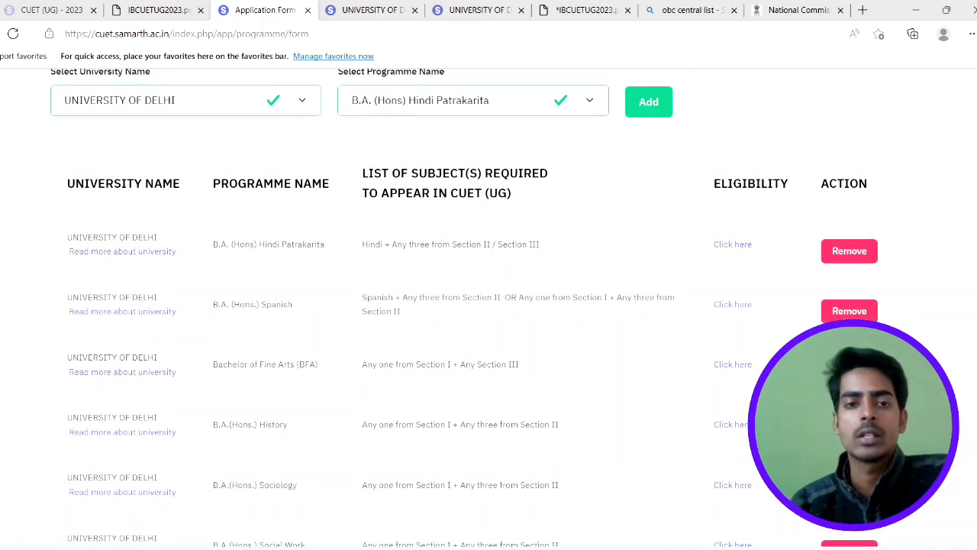
- Add B.Sc. (Pass) Home Science from University of Delhi to the programme table
{"action": "left_click", "coordinate": [473, 100]}
{"action": "key", "text": "Down"}
{"action": "key", "text": "Down"}
{"action": "key", "text": "Down"}
{"action": "key", "text": "Down"}
{"action": "key", "text": "Down"}
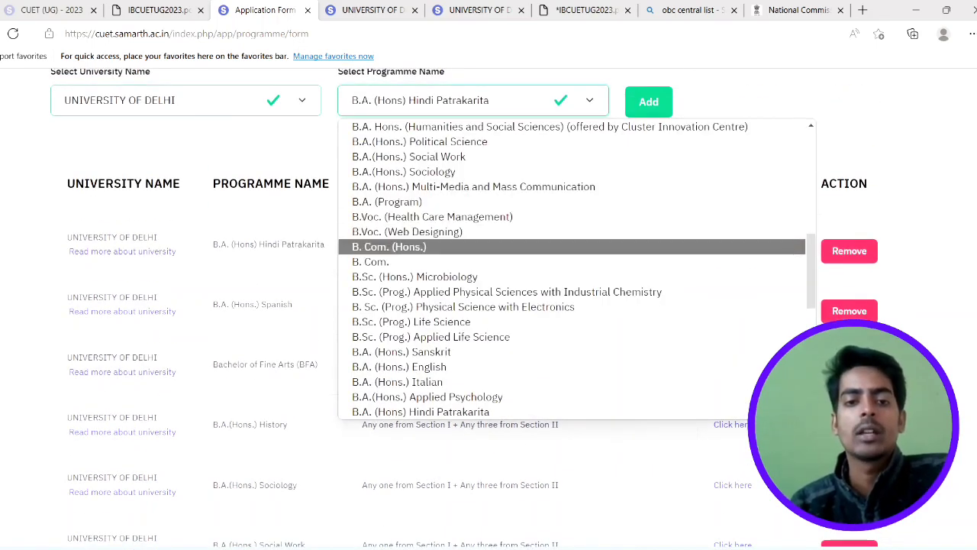
{"action": "key", "text": "Down"}
{"action": "key", "text": "Down"}
{"action": "key", "text": "Down"}
{"action": "key", "text": "Down"}
{"action": "key", "text": "Down"}
{"action": "key", "text": "Down"}
{"action": "key", "text": "Down"}
{"action": "key", "text": "Down"}
{"action": "key", "text": "Down"}
{"action": "key", "text": "Down"}
{"action": "key", "text": "Down"}
{"action": "key", "text": "Down"}
{"action": "key", "text": "Down"}
{"action": "key", "text": "Down"}
{"action": "key", "text": "Down"}
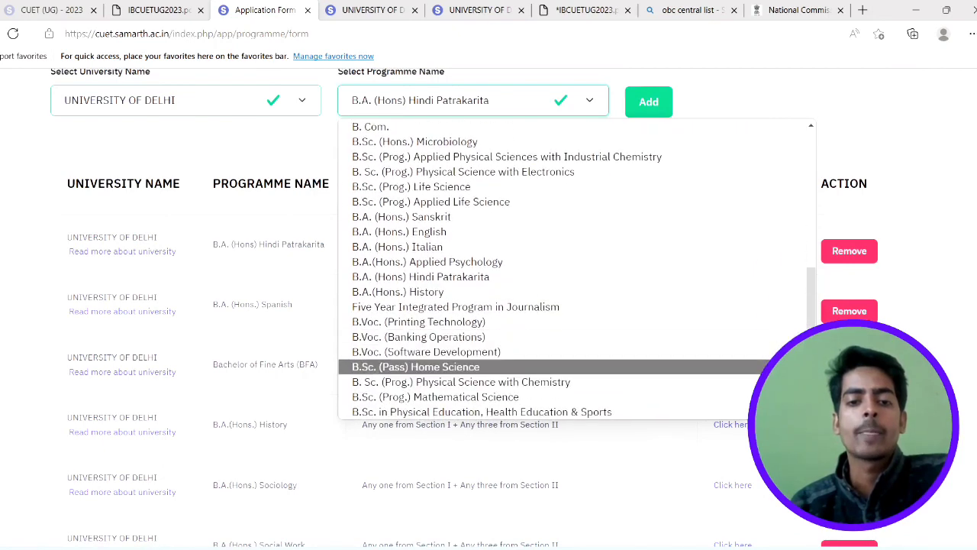
{"action": "key", "text": "Up"}
{"action": "key", "text": "Return"}
{"action": "key", "text": "Tab"}
{"action": "key", "text": "Return"}
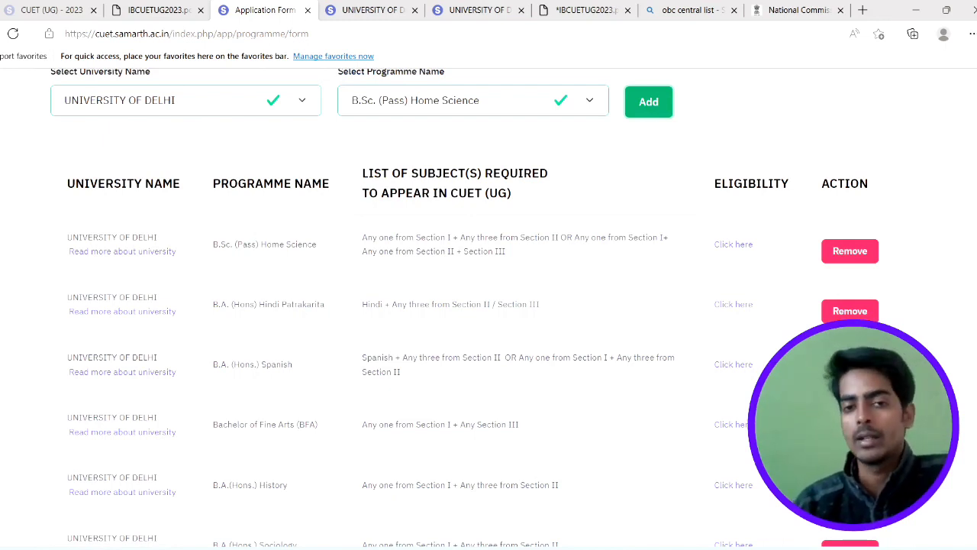
{"action": "key", "text": "shift+Tab"}
{"action": "key", "text": "shift+Tab"}
{"action": "key", "text": "Return"}
- Select VISVA-BHARATI UNIVERSITY as the university
{"action": "key", "text": "Up"}
{"action": "key", "text": "Up"}
{"action": "key", "text": "Up"}
{"action": "key", "text": "Up"}
{"action": "key", "text": "Up"}
{"action": "key", "text": "Up"}
{"action": "key", "text": "Up"}
{"action": "key", "text": "Up"}
{"action": "key", "text": "Up"}
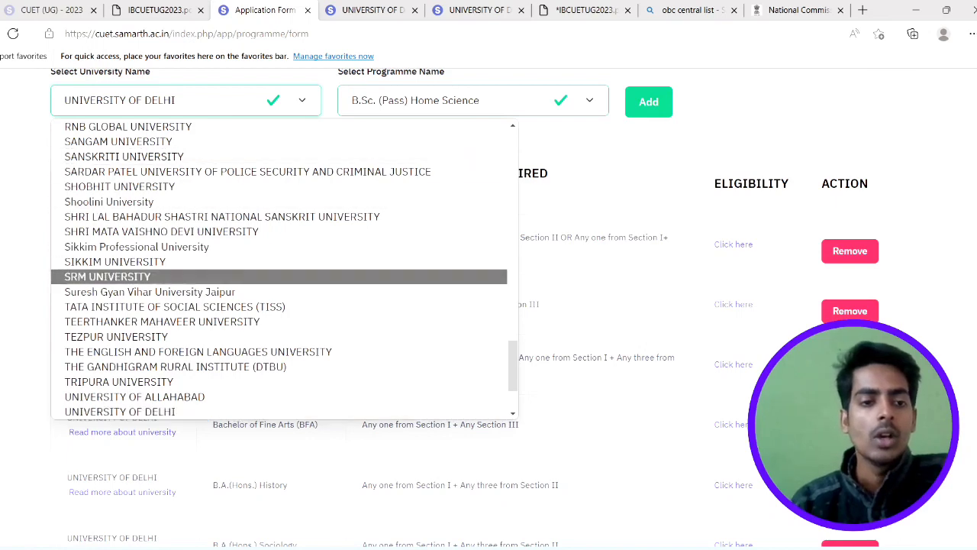
{"action": "key", "text": "Down"}
{"action": "key", "text": "Down"}
{"action": "key", "text": "Down"}
{"action": "key", "text": "Down"}
{"action": "key", "text": "Down"}
{"action": "key", "text": "Down"}
{"action": "key", "text": "Down"}
{"action": "key", "text": "Down"}
{"action": "key", "text": "Down"}
{"action": "key", "text": "Down"}
{"action": "key", "text": "Down"}
{"action": "key", "text": "Down"}
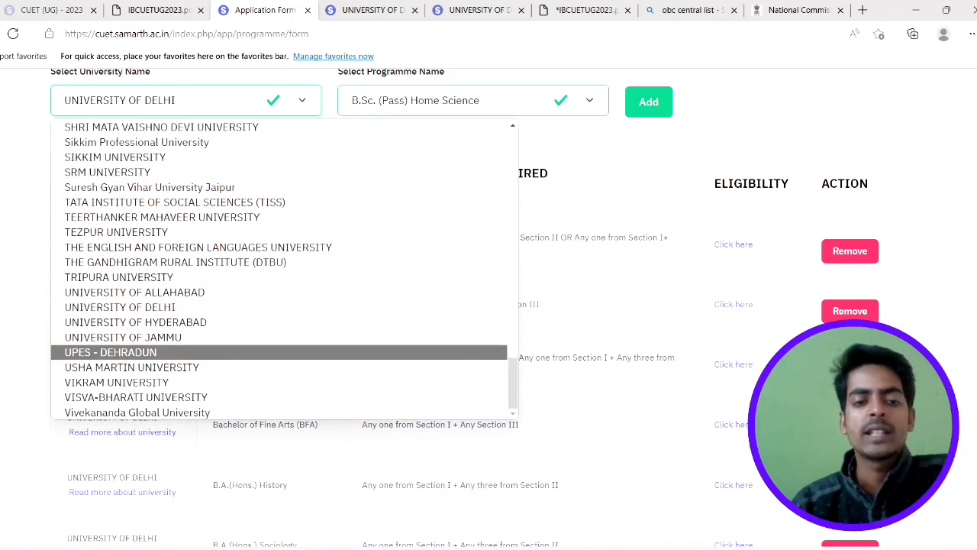
{"action": "key", "text": "Down"}
{"action": "key", "text": "Down"}
{"action": "key", "text": "Down"}
{"action": "key", "text": "Return"}
{"action": "key", "text": "Tab"}
- Add BA (Hons) in Geography to the chosen programmes table
{"action": "key", "text": "Return"}
{"action": "key", "text": "Down"}
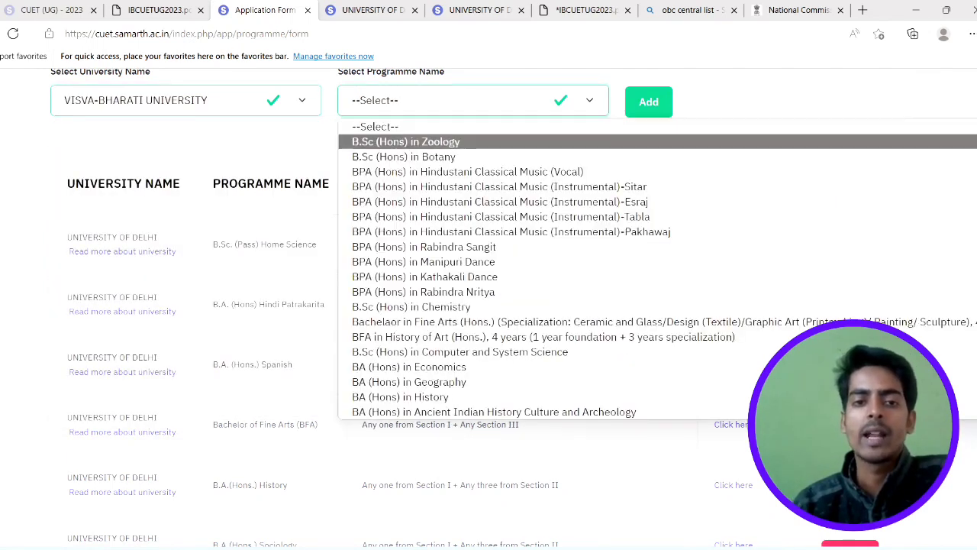
{"action": "key", "text": "Down"}
{"action": "key", "text": "Down"}
{"action": "key", "text": "Down"}
{"action": "key", "text": "Up"}
{"action": "key", "text": "Up"}
{"action": "key", "text": "Up"}
{"action": "key", "text": "Down"}
{"action": "key", "text": "Down"}
{"action": "key", "text": "Down"}
{"action": "key", "text": "Down"}
{"action": "key", "text": "Down"}
{"action": "key", "text": "Down"}
{"action": "key", "text": "Down"}
{"action": "key", "text": "Down"}
{"action": "key", "text": "Down"}
{"action": "key", "text": "Down"}
{"action": "key", "text": "Down"}
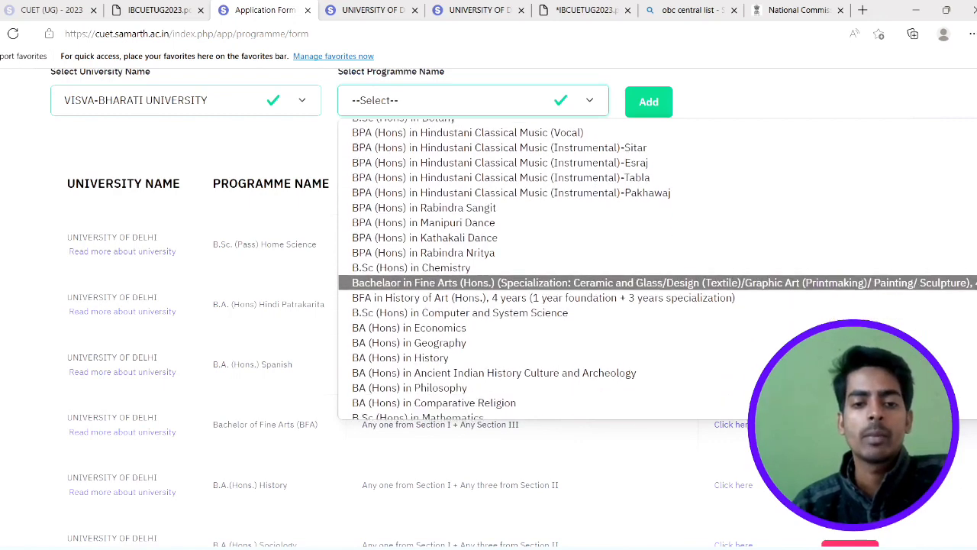
{"action": "key", "text": "Down"}
{"action": "key", "text": "Down"}
{"action": "key", "text": "Down"}
{"action": "key", "text": "Down"}
{"action": "key", "text": "Return"}
{"action": "key", "text": "Tab"}
{"action": "key", "text": "Return"}
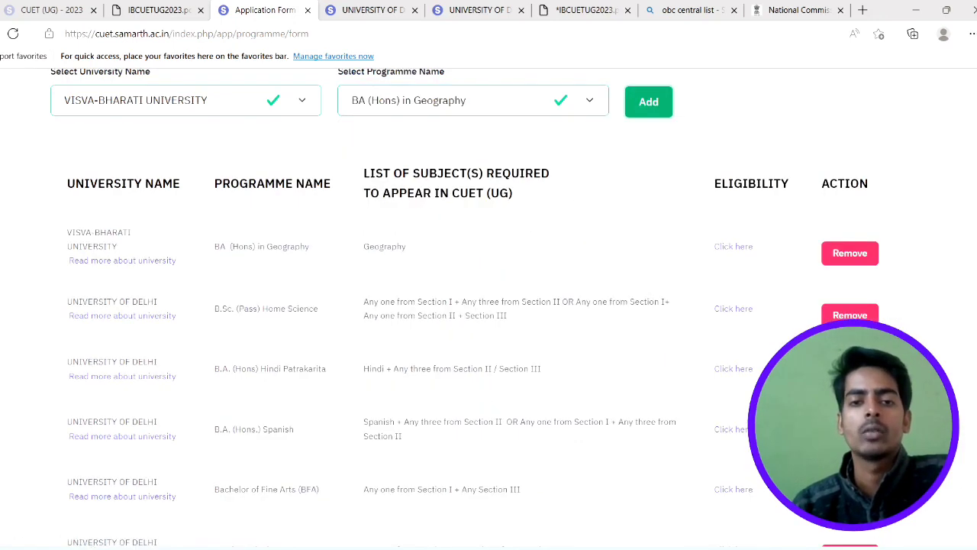
- Add BA (Hons) in History to the chosen programmes table
{"action": "key", "text": "shift+Tab"}
{"action": "key", "text": "Return"}
{"action": "key", "text": "Down"}
{"action": "key", "text": "Down"}
{"action": "key", "text": "Down"}
{"action": "key", "text": "Down"}
{"action": "key", "text": "Down"}
{"action": "key", "text": "Down"}
{"action": "key", "text": "Escape"}
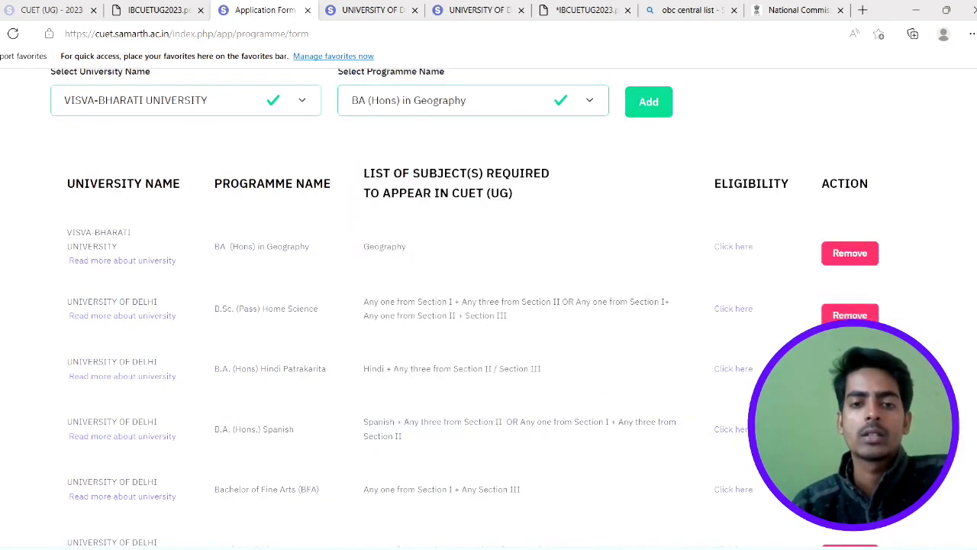
{"action": "key", "text": "Return"}
{"action": "key", "text": "Down"}
{"action": "key", "text": "Return"}
{"action": "key", "text": "Tab"}
{"action": "key", "text": "Return"}
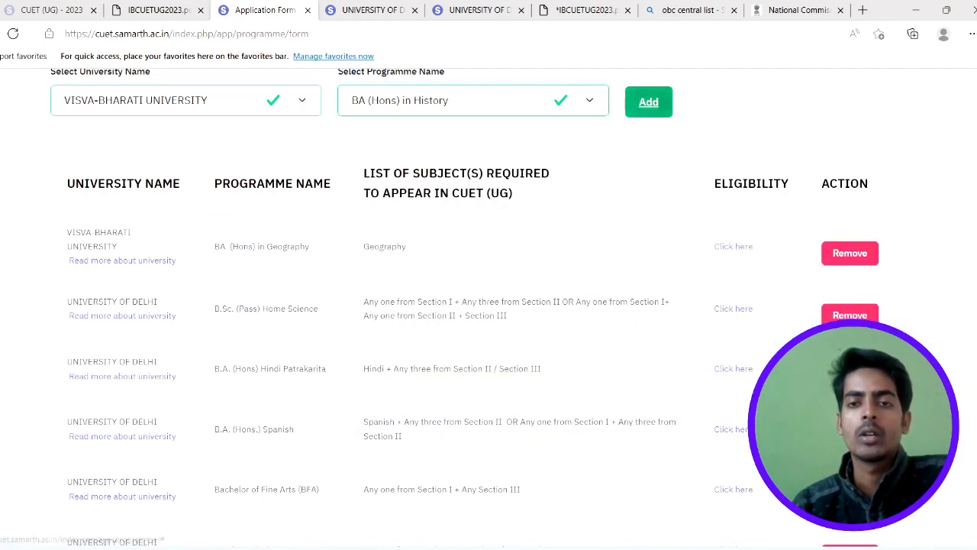
- Add BA (Hons) Ancient Indian History Culture and Archeology to the table
{"action": "key", "text": "shift+Tab"}
{"action": "key", "text": "Return"}
{"action": "key", "text": "Down"}
{"action": "key", "text": "Down"}
{"action": "key", "text": "Down"}
{"action": "key", "text": "Down"}
{"action": "key", "text": "Down"}
{"action": "key", "text": "Down"}
{"action": "key", "text": "Down"}
{"action": "key", "text": "Down"}
{"action": "key", "text": "Up"}
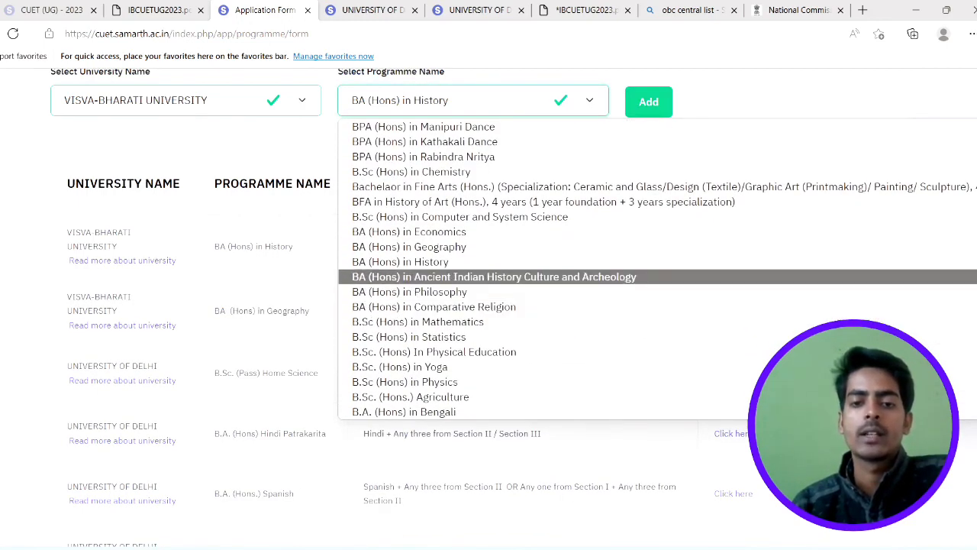
{"action": "key", "text": "Return"}
{"action": "key", "text": "Tab"}
{"action": "key", "text": "Return"}
{"action": "key", "text": "shift+Tab"}
{"action": "key", "text": "shift+Tab"}
{"action": "key", "text": "Return"}
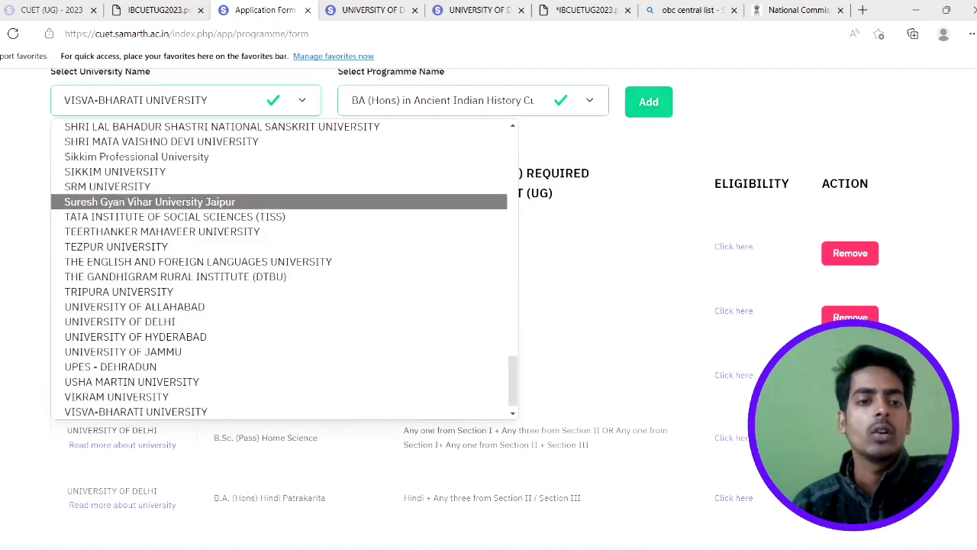
{"action": "key", "text": "Up"}
{"action": "scroll", "coordinate": [284, 267], "scroll_direction": "up", "scroll_amount": 5}
- Select JAWAHARLAL NEHRU UNIVERSITY and add B.A. (Hons.) Persian
{"action": "scroll", "coordinate": [284, 268], "scroll_direction": "up", "scroll_amount": 5}
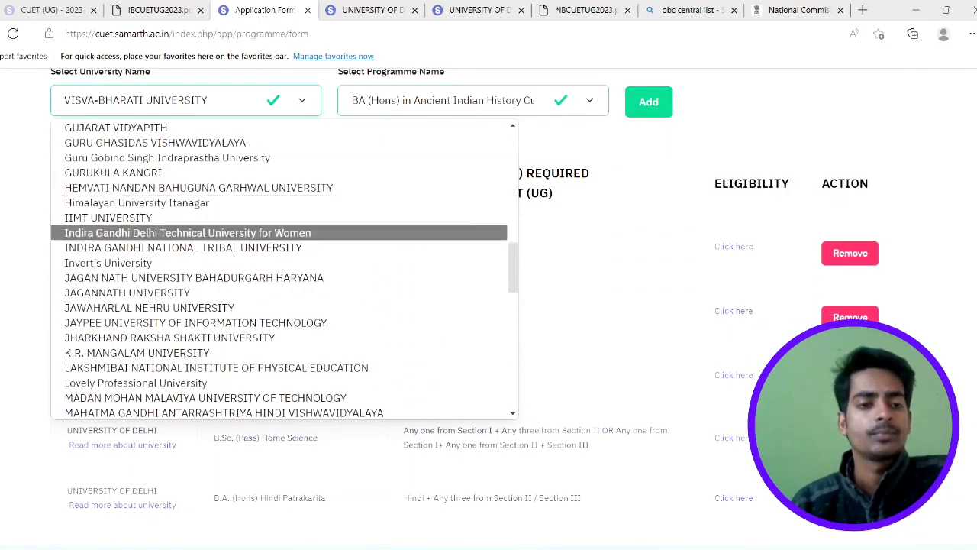
{"action": "scroll", "coordinate": [284, 336], "scroll_direction": "up", "scroll_amount": 2}
{"action": "key", "text": "Down"}
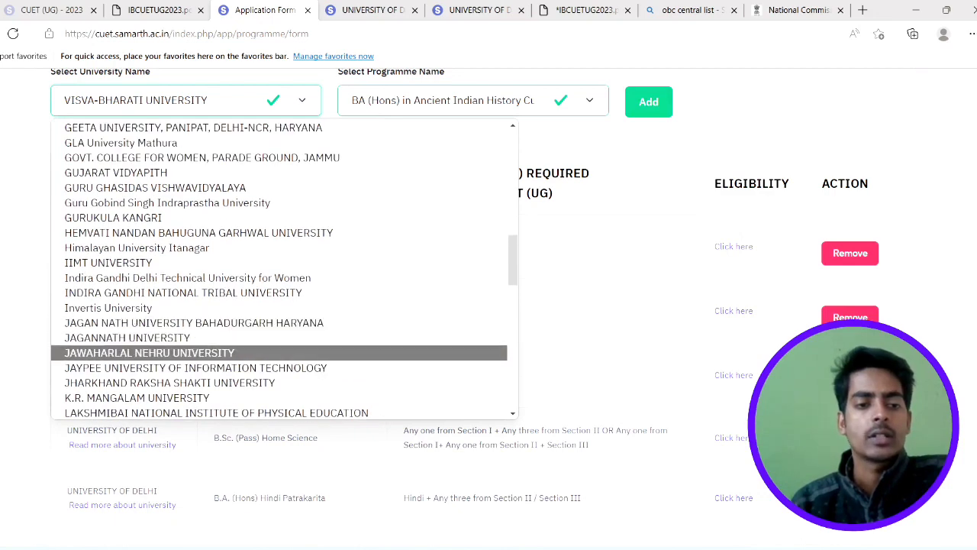
{"action": "key", "text": "Return"}
{"action": "left_click", "coordinate": [474, 100]}
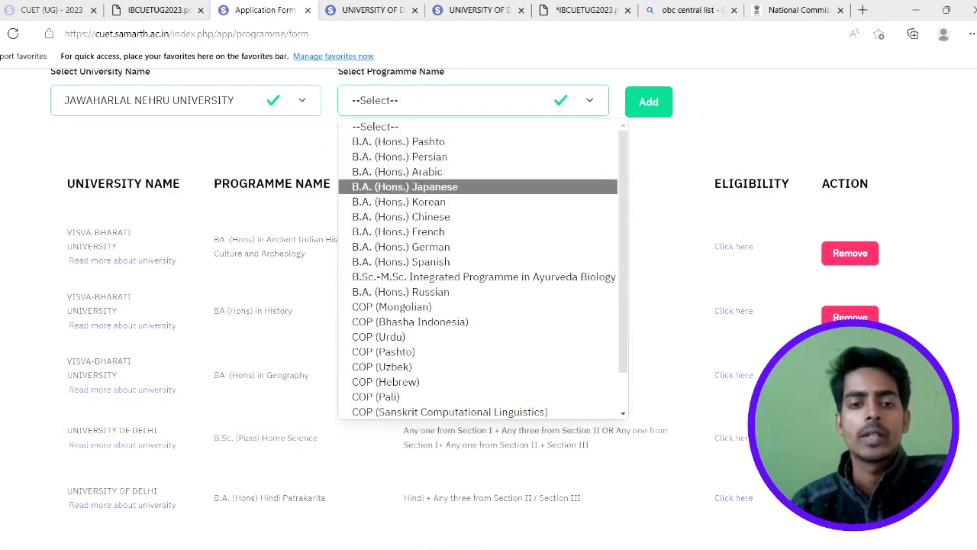
{"action": "left_click", "coordinate": [399, 156]}
{"action": "left_click", "coordinate": [648, 102]}
- Add JNU's B.A. (Hons.) Korean and B.A. (Hons.) Russian programmes
{"action": "left_click", "coordinate": [473, 100]}
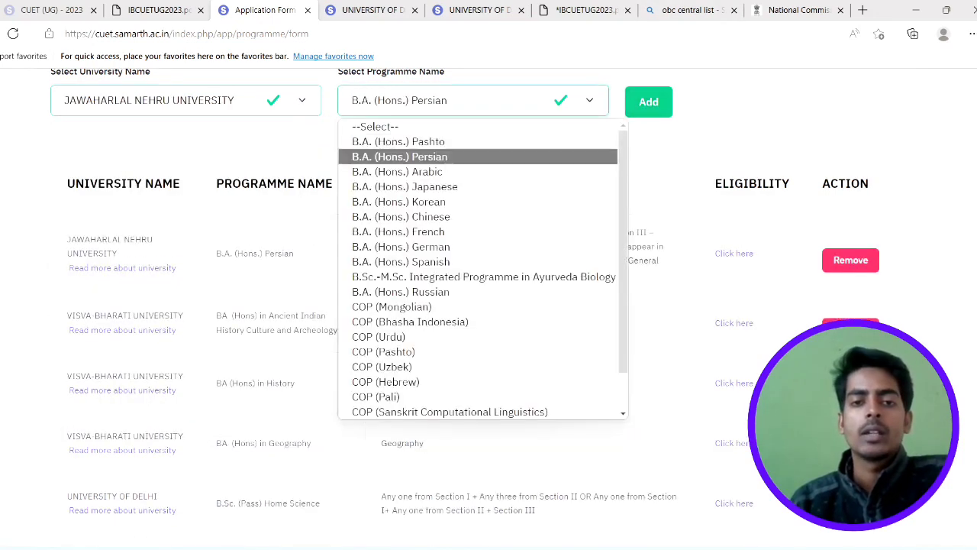
{"action": "left_click", "coordinate": [399, 201]}
{"action": "left_click", "coordinate": [648, 102]}
{"action": "left_click", "coordinate": [474, 100]}
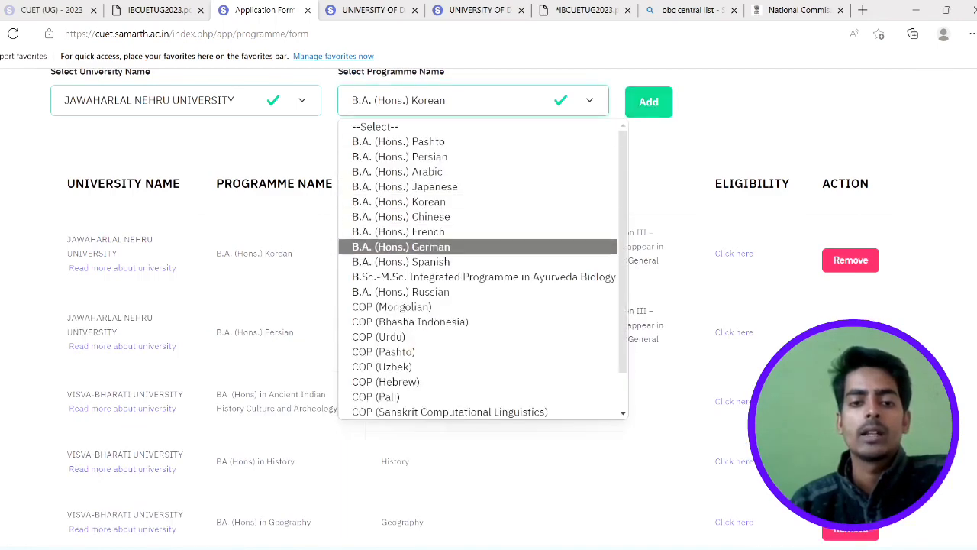
{"action": "left_click", "coordinate": [400, 246]}
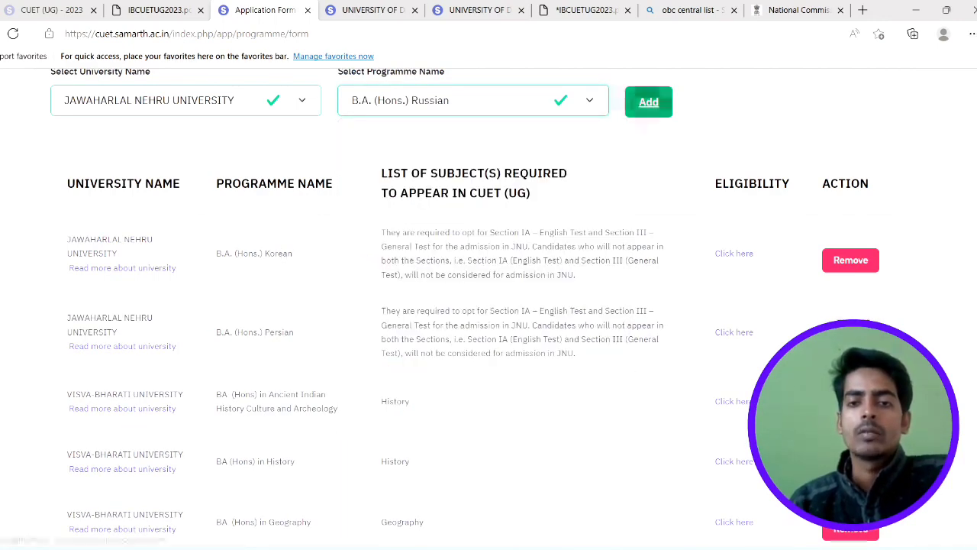
{"action": "left_click", "coordinate": [648, 102]}
- Add B.A. (Hons.) German, then re-add it, triggering an already-selected error
{"action": "left_click", "coordinate": [474, 100]}
{"action": "left_click", "coordinate": [401, 247]}
{"action": "left_click", "coordinate": [648, 101]}
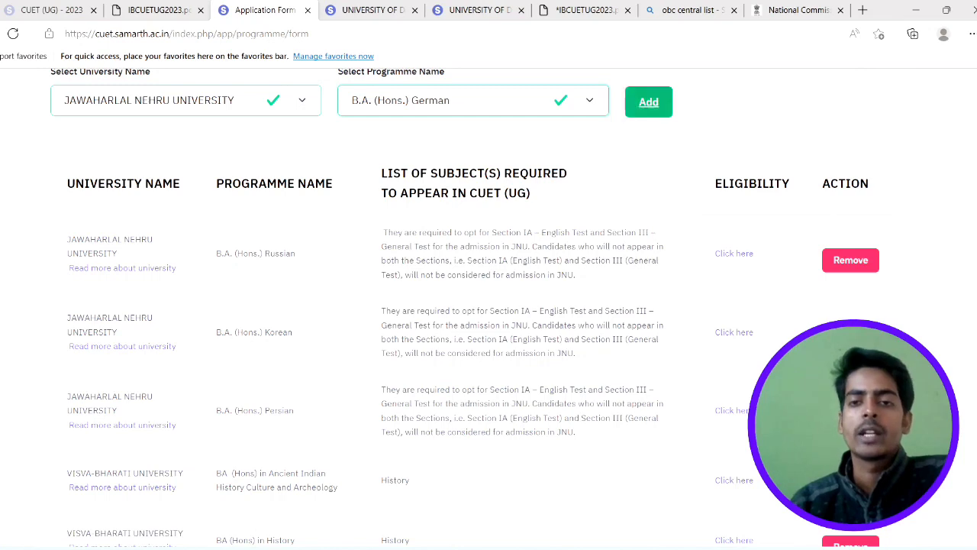
{"action": "left_click", "coordinate": [473, 100]}
{"action": "left_click", "coordinate": [401, 246]}
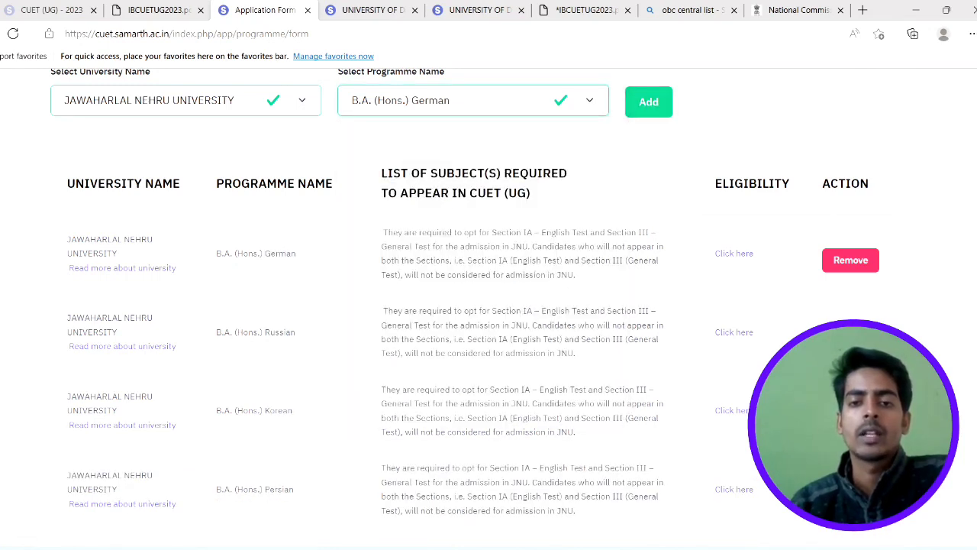
{"action": "left_click", "coordinate": [648, 102]}
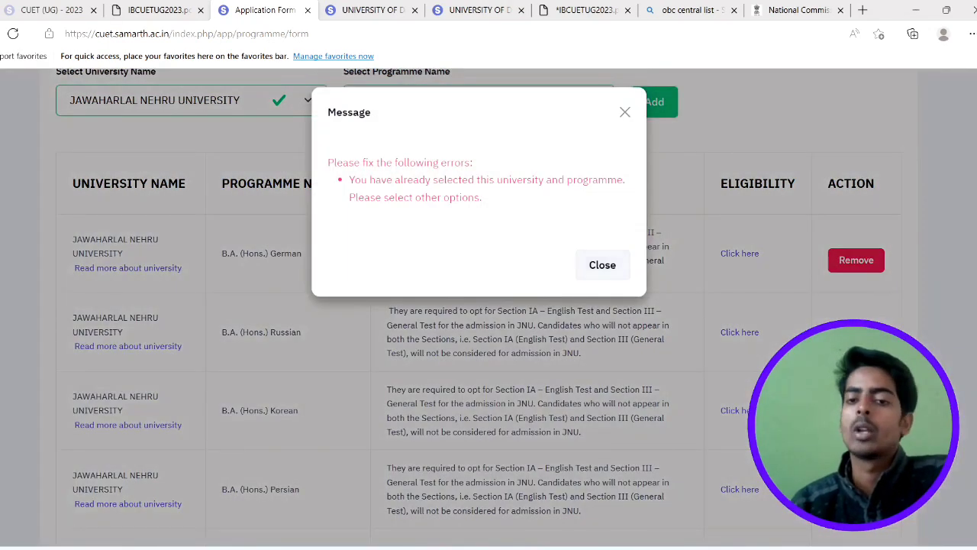
- Dismiss the already-selected error and look over the university list and chosen programmes
{"action": "key", "text": "Escape"}
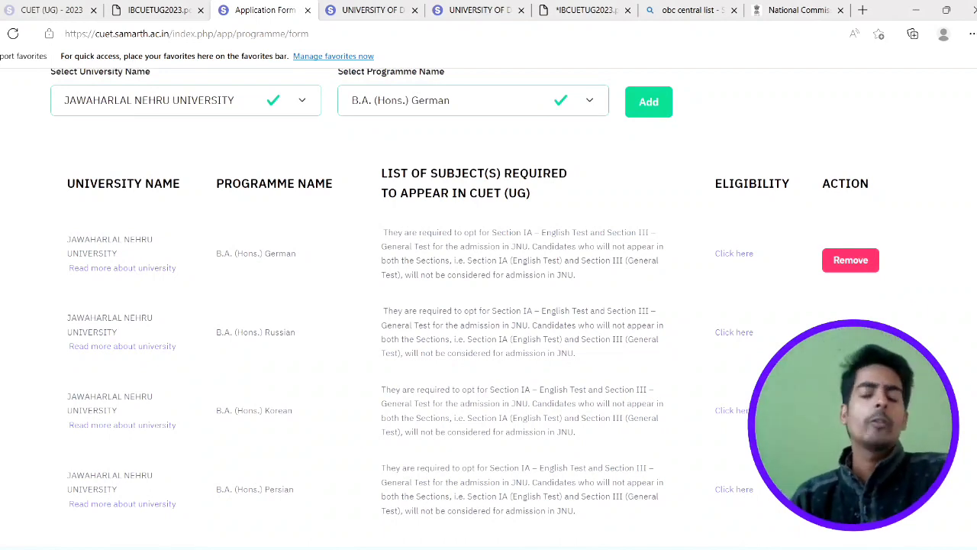
{"action": "left_click", "coordinate": [186, 100]}
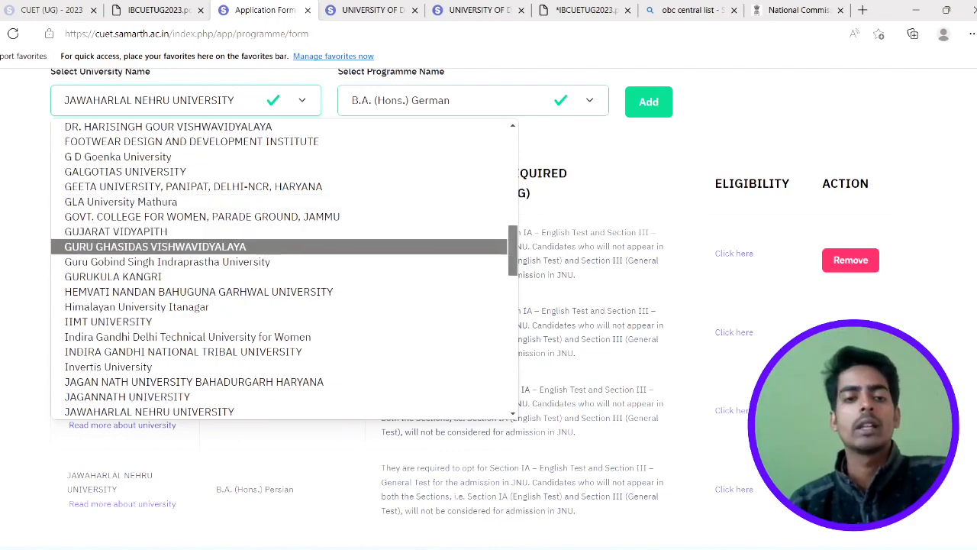
{"action": "scroll", "coordinate": [279, 267], "scroll_direction": "down", "scroll_amount": 6}
{"action": "scroll", "coordinate": [279, 267], "scroll_direction": "down", "scroll_amount": 3}
{"action": "scroll", "coordinate": [279, 267], "scroll_direction": "up", "scroll_amount": 2}
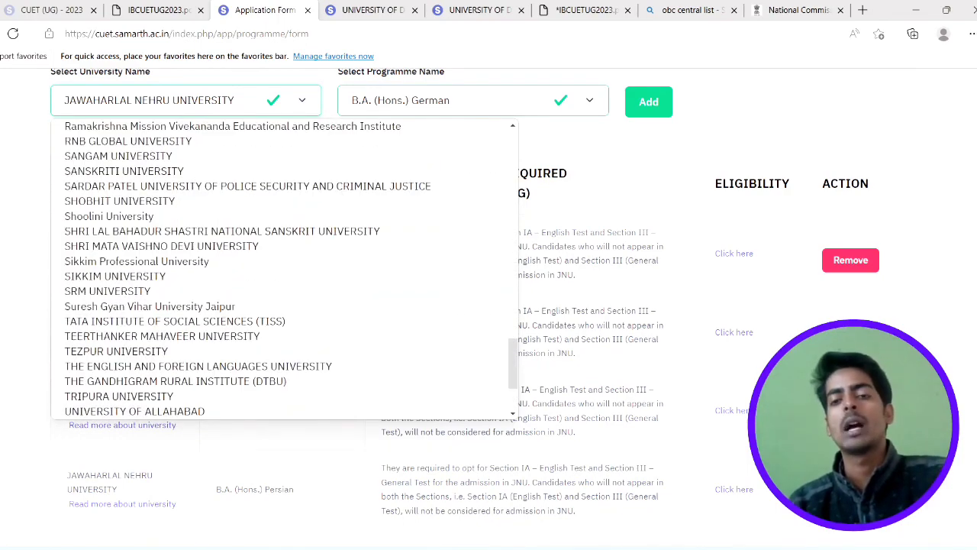
{"action": "key", "text": "Escape"}
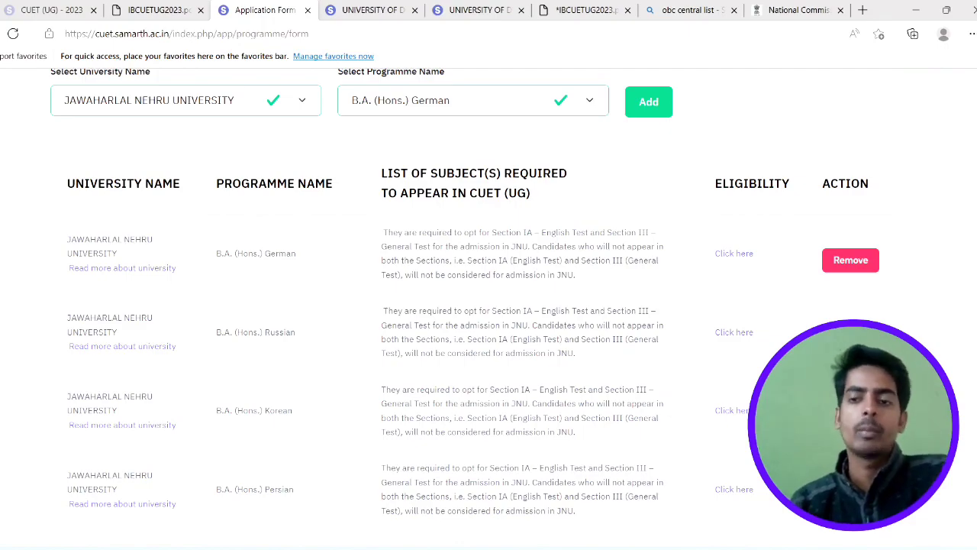
{"action": "scroll", "coordinate": [489, 306], "scroll_direction": "down", "scroll_amount": 15}
{"action": "scroll", "coordinate": [489, 305], "scroll_direction": "up", "scroll_amount": 5}
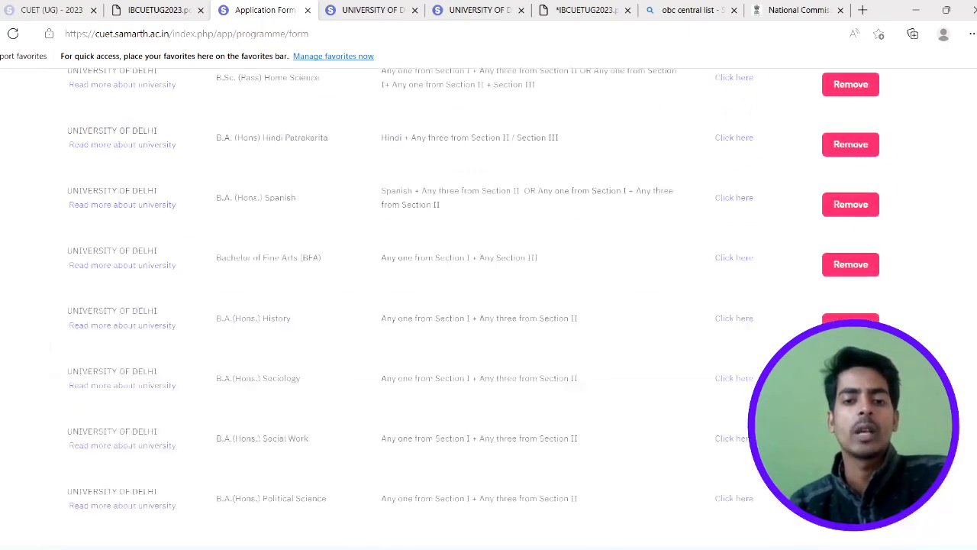
{"action": "scroll", "coordinate": [489, 305], "scroll_direction": "up", "scroll_amount": 15}
{"action": "scroll", "coordinate": [489, 305], "scroll_direction": "down", "scroll_amount": 10}
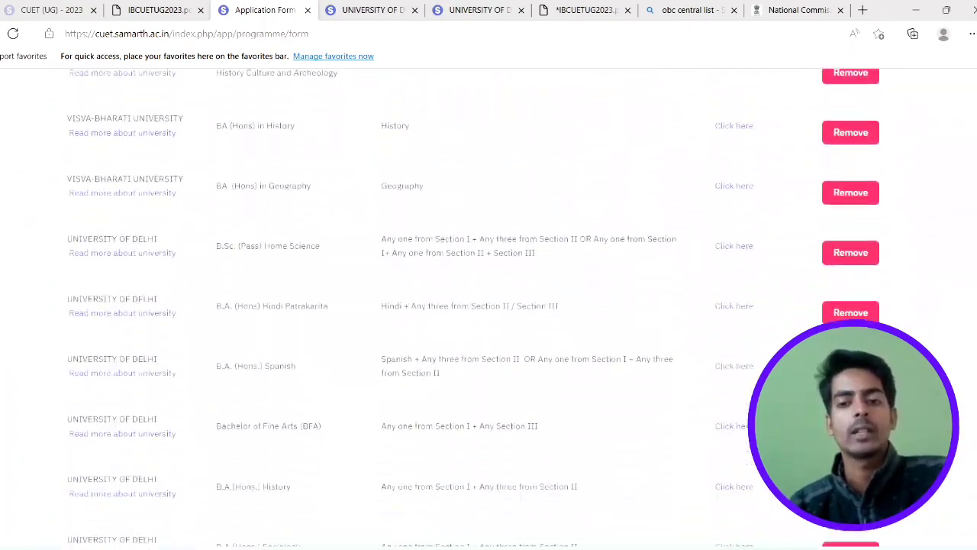
{"action": "scroll", "coordinate": [489, 306], "scroll_direction": "down", "scroll_amount": 8}
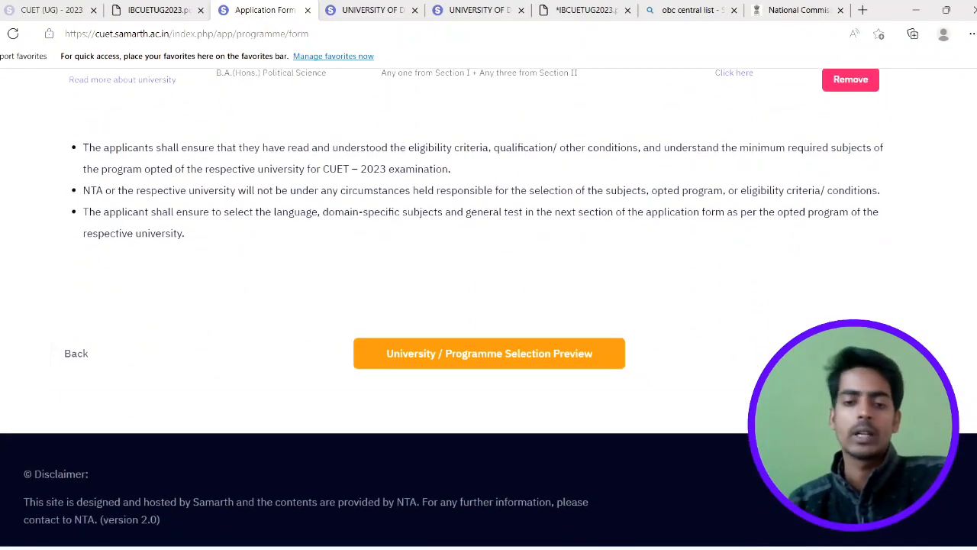
- Preview the university and programme selections and proceed to Test Paper / Subject(s) Selection
{"action": "left_click", "coordinate": [489, 353]}
{"action": "scroll", "coordinate": [489, 305], "scroll_direction": "down", "scroll_amount": 1}
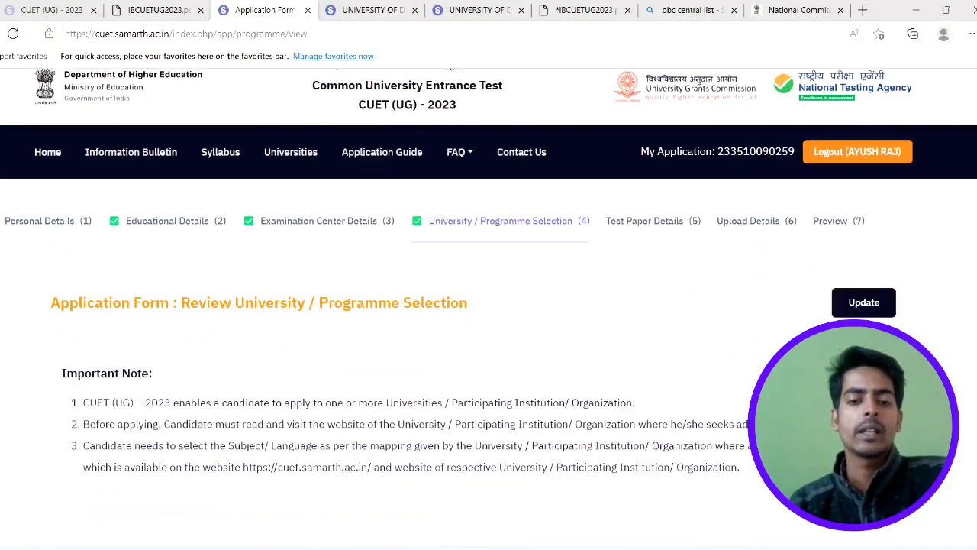
{"action": "scroll", "coordinate": [488, 305], "scroll_direction": "down", "scroll_amount": 10}
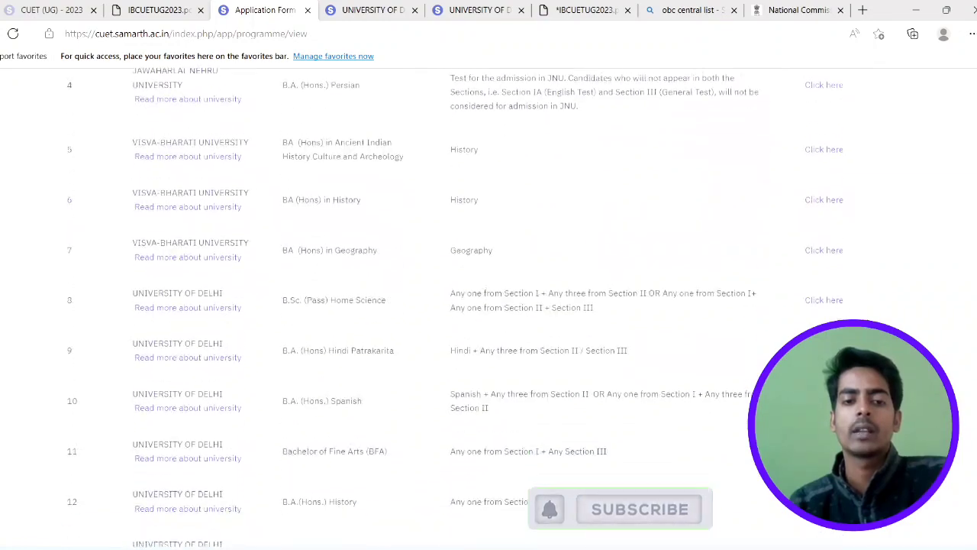
{"action": "scroll", "coordinate": [489, 305], "scroll_direction": "down", "scroll_amount": 5}
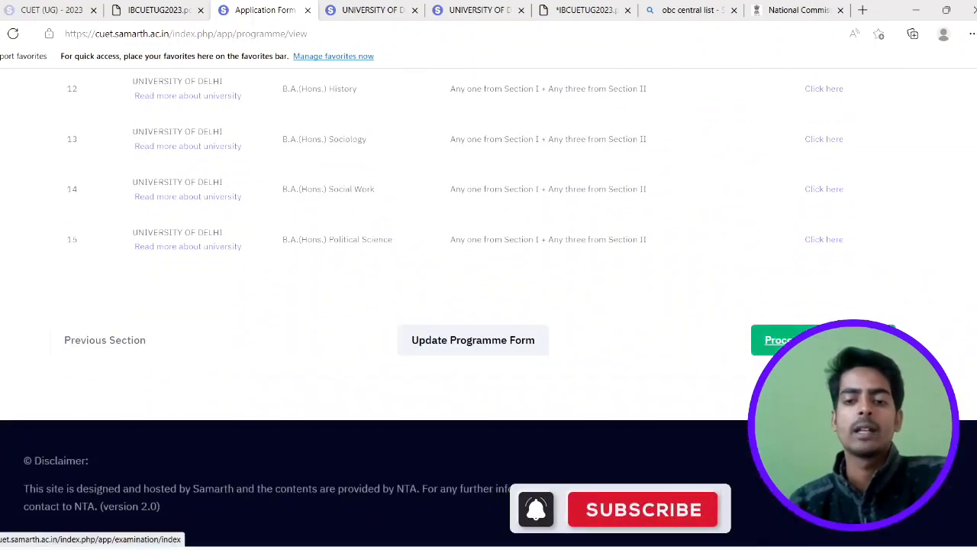
{"action": "left_click", "coordinate": [779, 340]}
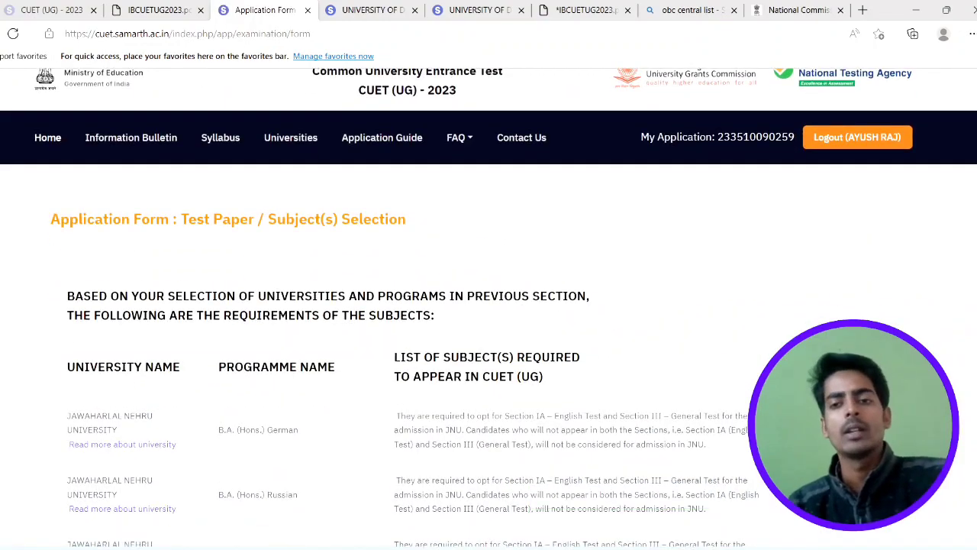
- Scroll past the subject requirements table to the Select Test Paper section, highlighting its heading
{"action": "scroll", "coordinate": [489, 305], "scroll_direction": "down", "scroll_amount": 2}
{"action": "scroll", "coordinate": [489, 305], "scroll_direction": "down", "scroll_amount": 15}
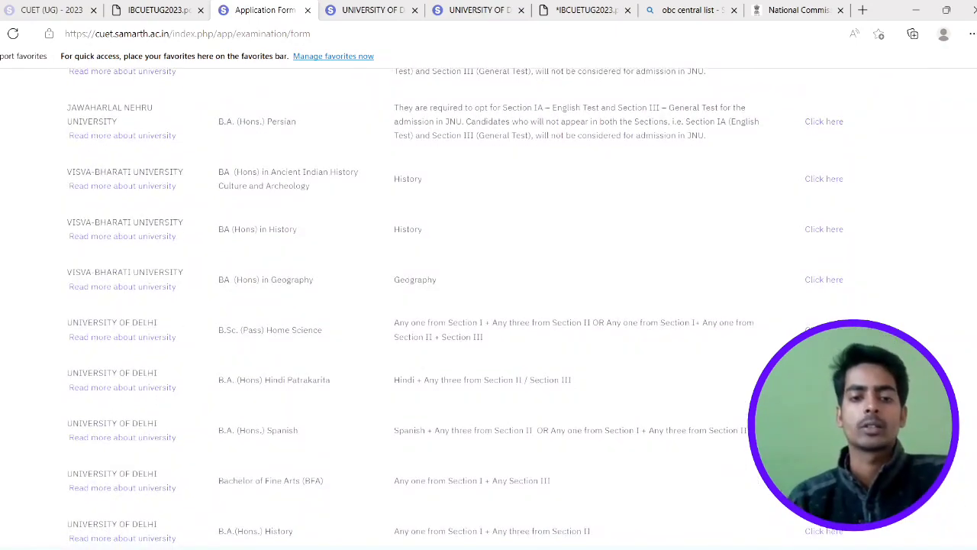
{"action": "scroll", "coordinate": [489, 305], "scroll_direction": "down", "scroll_amount": 1}
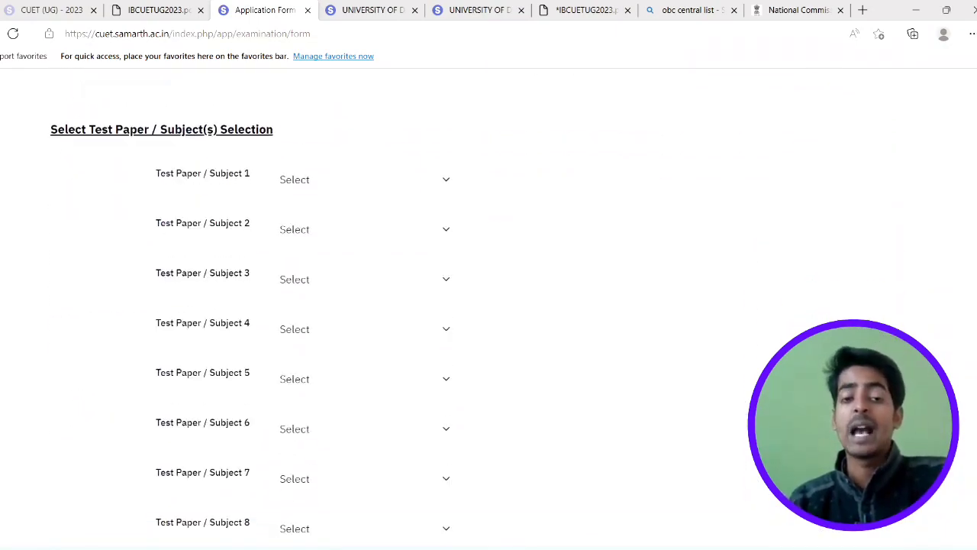
{"action": "scroll", "coordinate": [489, 306], "scroll_direction": "down", "scroll_amount": 2}
{"action": "scroll", "coordinate": [489, 305], "scroll_direction": "up", "scroll_amount": 1}
{"action": "scroll", "coordinate": [489, 306], "scroll_direction": "up", "scroll_amount": 1}
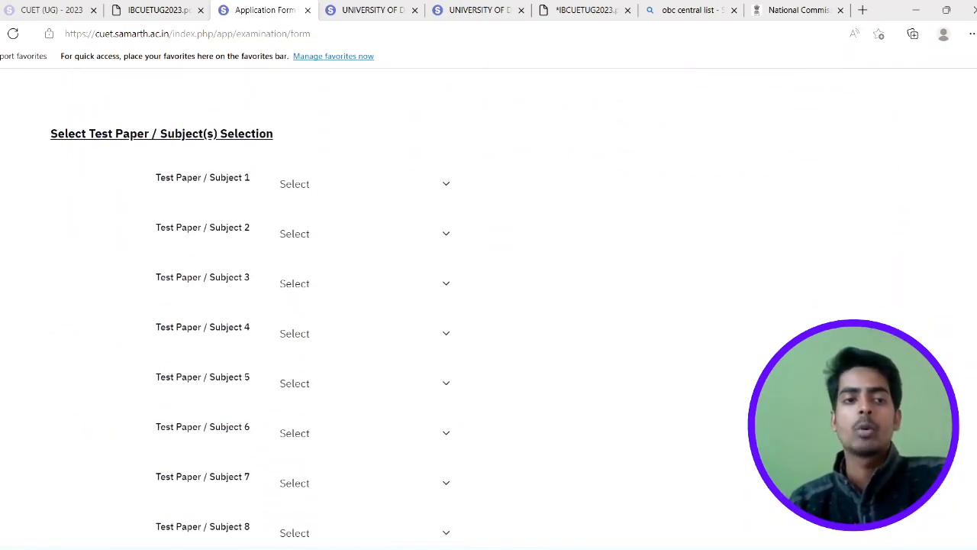
{"action": "left_click_drag", "start_coordinate": [50, 134], "coordinate": [273, 133]}
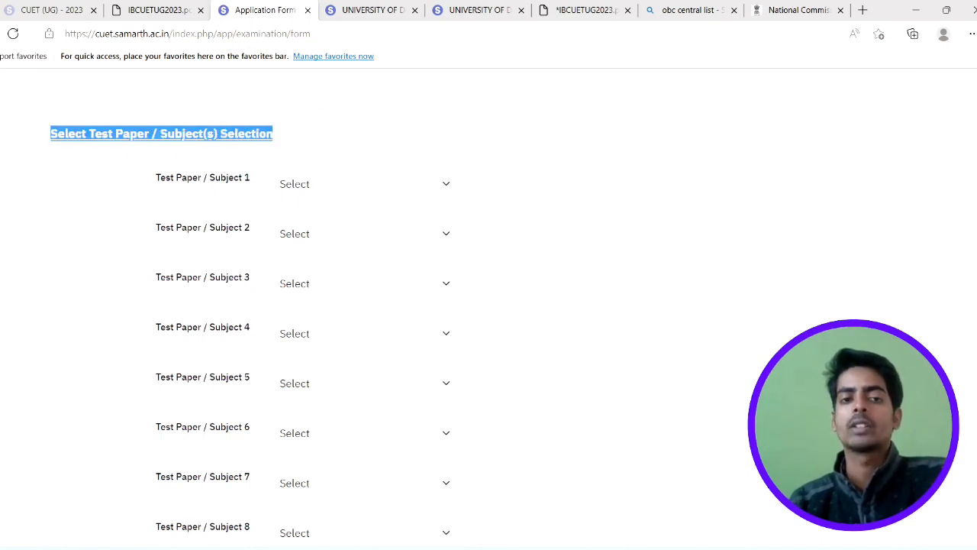
{"action": "scroll", "coordinate": [489, 305], "scroll_direction": "down", "scroll_amount": 1}
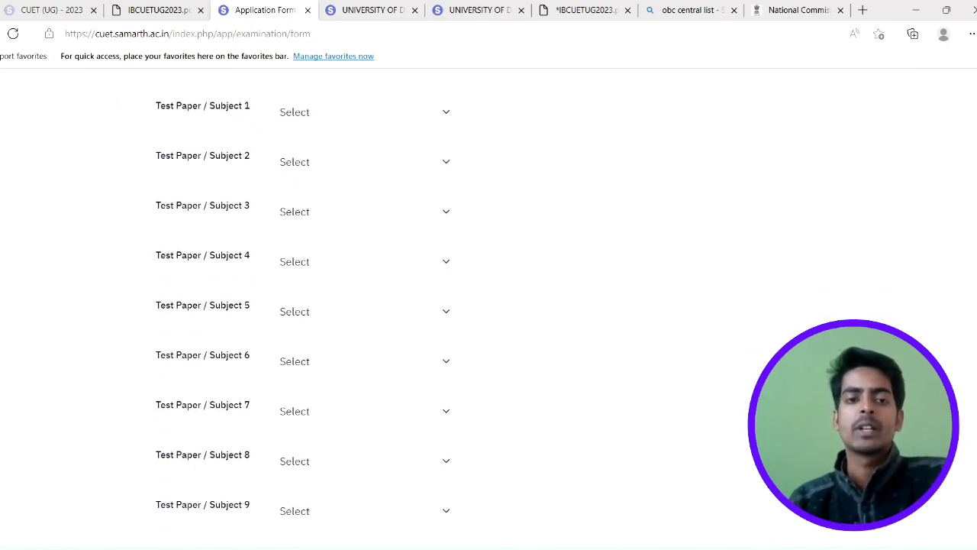
- Choose 101 : English as Test Paper / Subject 1
{"action": "left_click", "coordinate": [365, 112]}
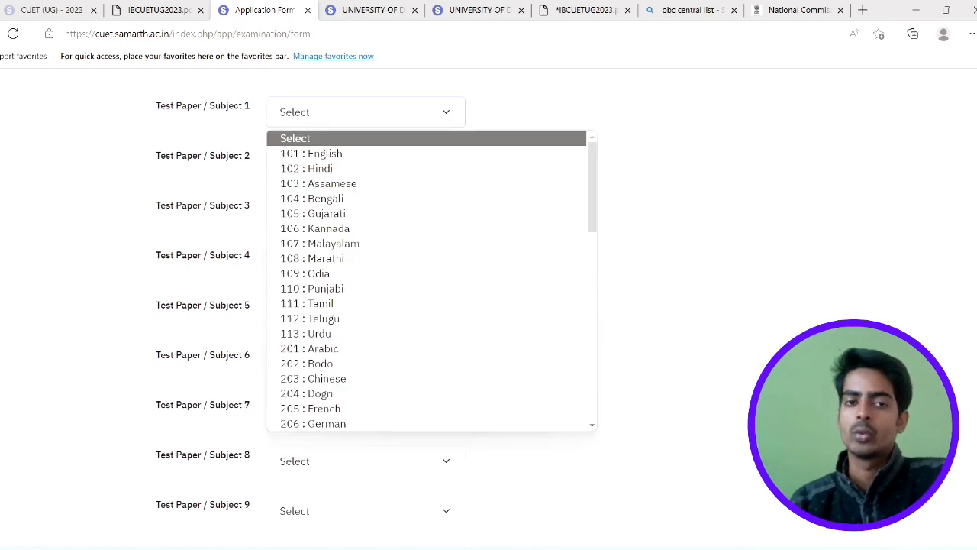
{"action": "scroll", "coordinate": [432, 280], "scroll_direction": "down", "scroll_amount": 1}
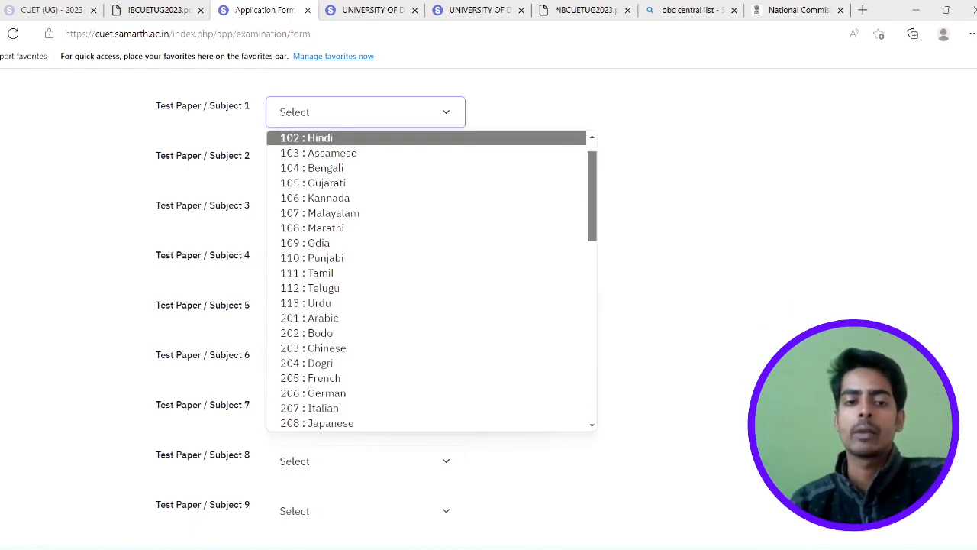
{"action": "scroll", "coordinate": [431, 279], "scroll_direction": "up", "scroll_amount": 1}
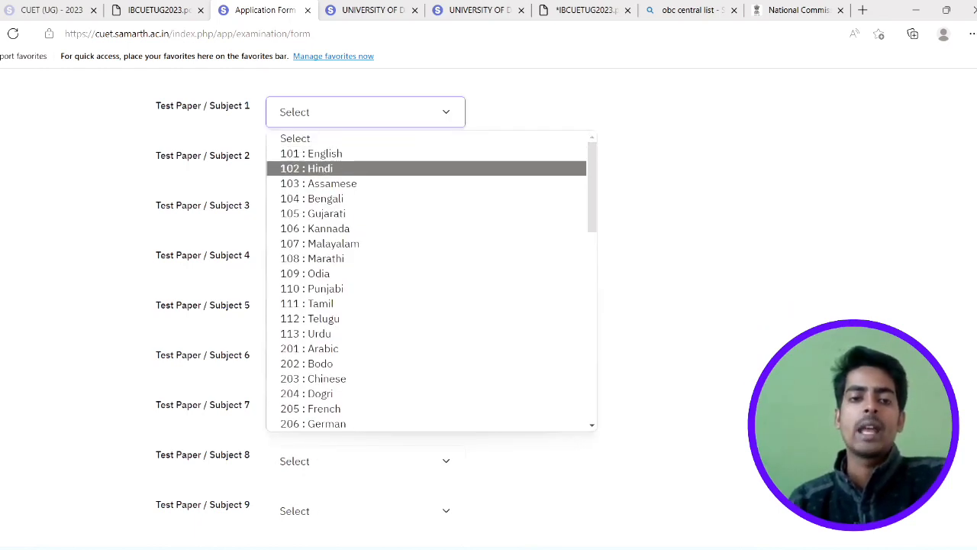
{"action": "key", "text": "Return"}
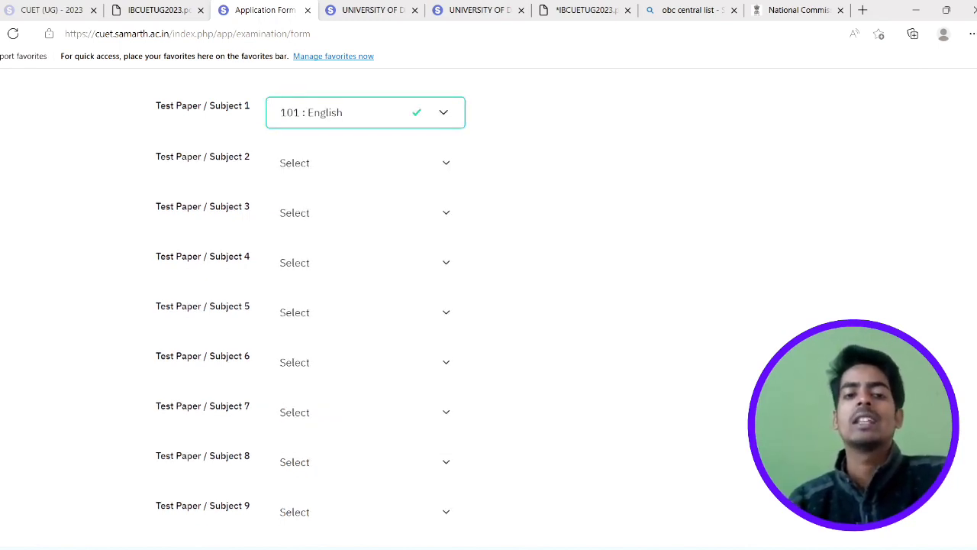
- Try 102 : Hindi for Subject 2 and browse Subject 3, then reset Subject 2 to Select
{"action": "key", "text": "Tab"}
{"action": "key", "text": "alt+Down"}
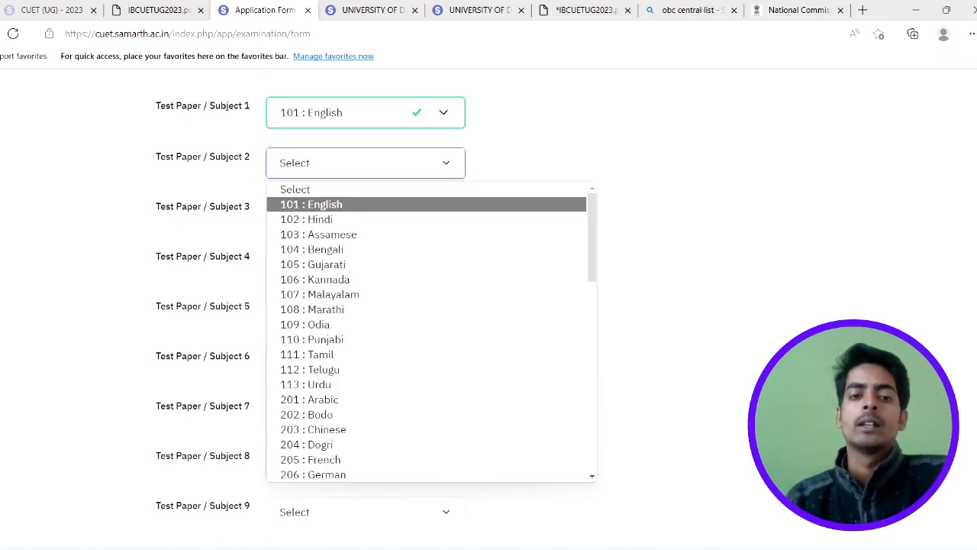
{"action": "key", "text": "Down"}
{"action": "key", "text": "Return"}
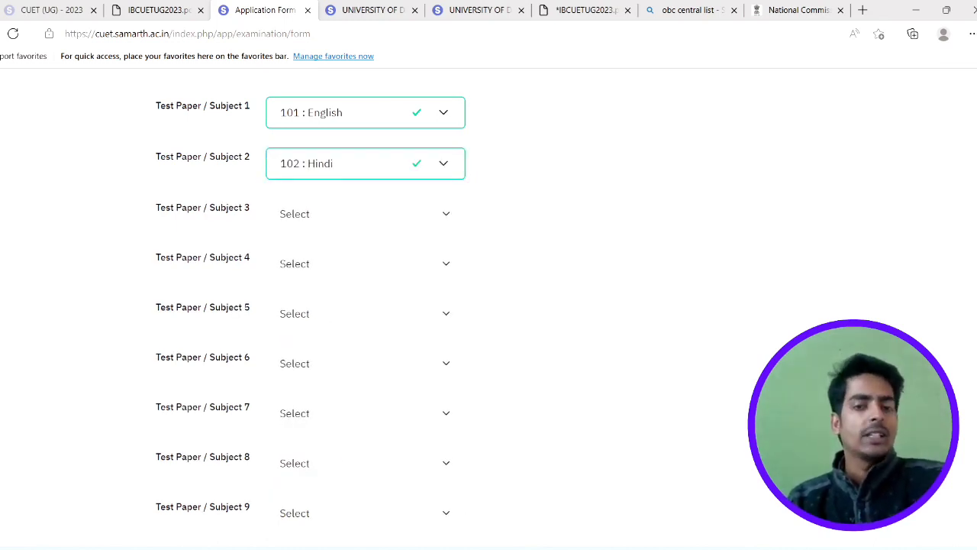
{"action": "key", "text": "Tab"}
{"action": "key", "text": "alt+Down"}
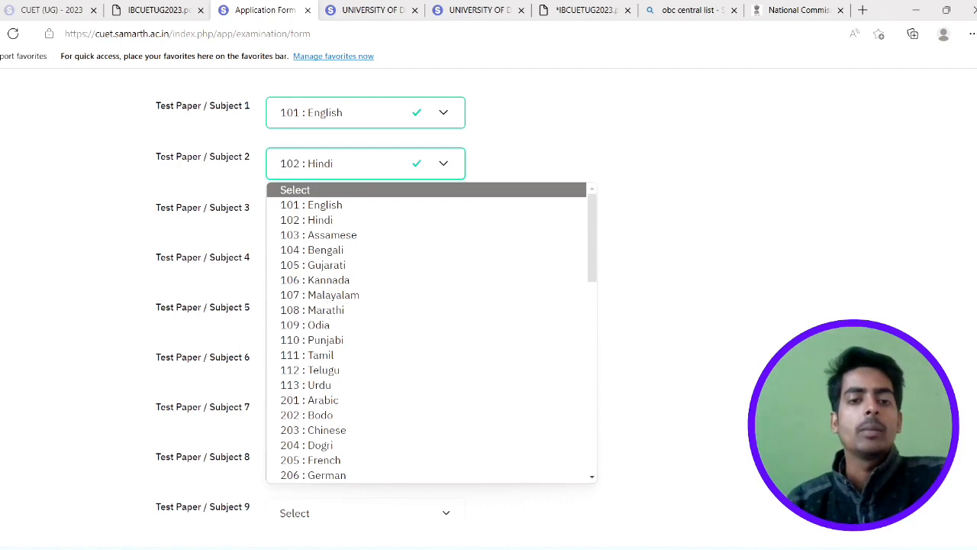
{"action": "key", "text": "Down"}
{"action": "key", "text": "Down"}
{"action": "key", "text": "Down"}
{"action": "key", "text": "Down"}
{"action": "key", "text": "Down"}
{"action": "key", "text": "Down"}
{"action": "key", "text": "Down"}
{"action": "key", "text": "Down"}
{"action": "key", "text": "Down"}
{"action": "key", "text": "Down"}
{"action": "key", "text": "Down"}
{"action": "key", "text": "Down"}
{"action": "key", "text": "Down"}
{"action": "key", "text": "Down"}
{"action": "key", "text": "Down"}
{"action": "key", "text": "Down"}
{"action": "key", "text": "Down"}
{"action": "key", "text": "Down"}
{"action": "key", "text": "Down"}
{"action": "key", "text": "Down"}
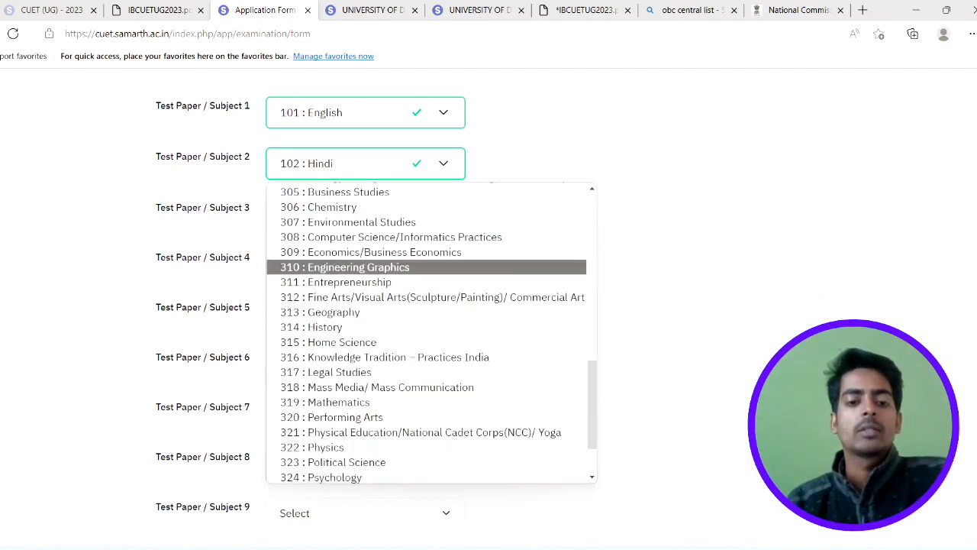
{"action": "key", "text": "Down"}
{"action": "key", "text": "Down"}
{"action": "key", "text": "Down"}
{"action": "key", "text": "Escape"}
{"action": "key", "text": "alt+Down"}
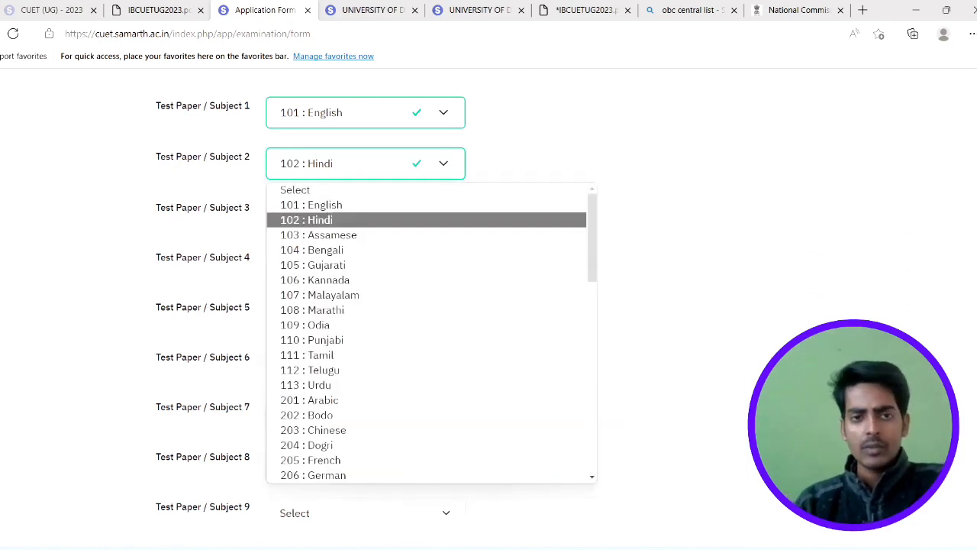
{"action": "key", "text": "Up"}
{"action": "key", "text": "Up"}
{"action": "key", "text": "Return"}
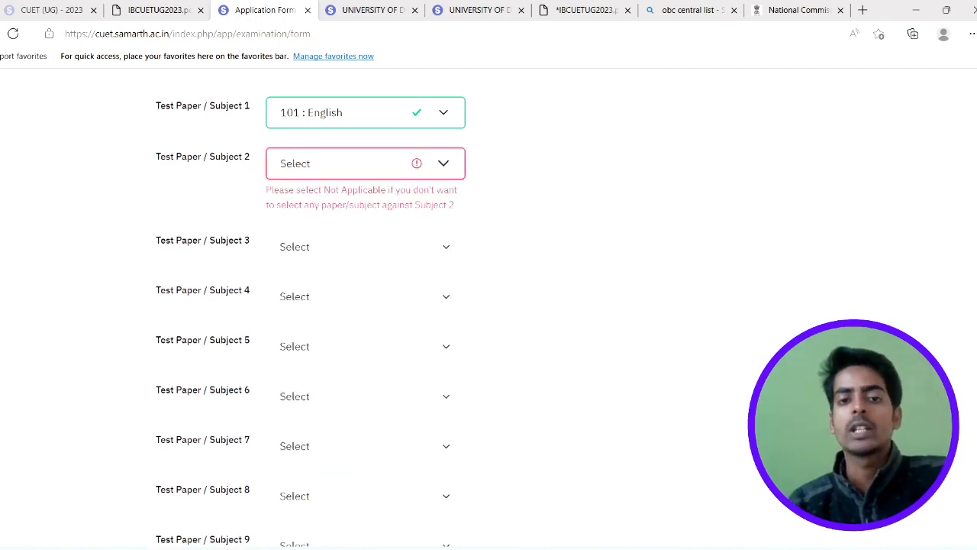
- Choose 323 : Political Science as Test Paper / Subject 2
{"action": "key", "text": "alt+Down"}
{"action": "scroll", "coordinate": [366, 305], "scroll_direction": "down", "scroll_amount": 1}
{"action": "key", "text": "alt+Down"}
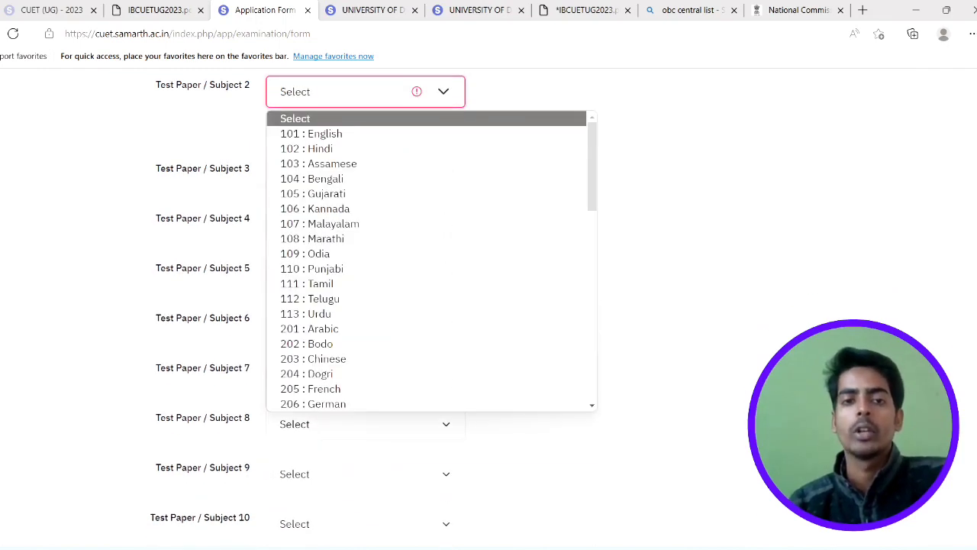
{"action": "scroll", "coordinate": [432, 259], "scroll_direction": "down", "scroll_amount": 5}
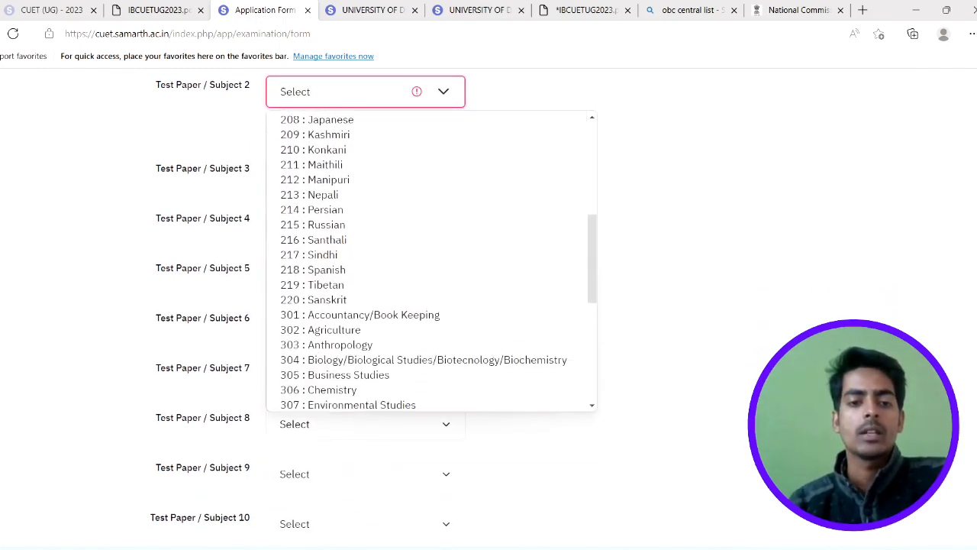
{"action": "scroll", "coordinate": [432, 183], "scroll_direction": "down", "scroll_amount": 7}
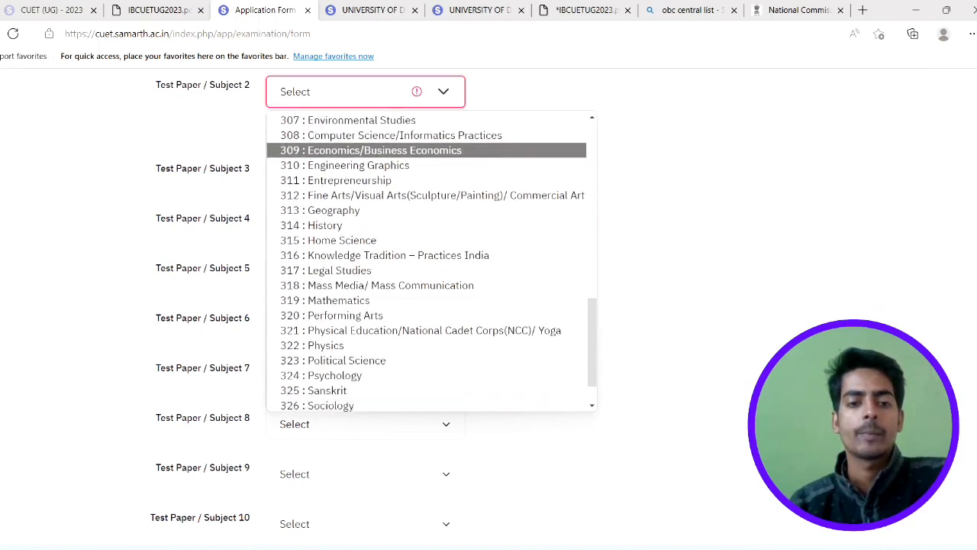
{"action": "scroll", "coordinate": [431, 260], "scroll_direction": "down", "scroll_amount": 1}
{"action": "left_click", "coordinate": [344, 331]}
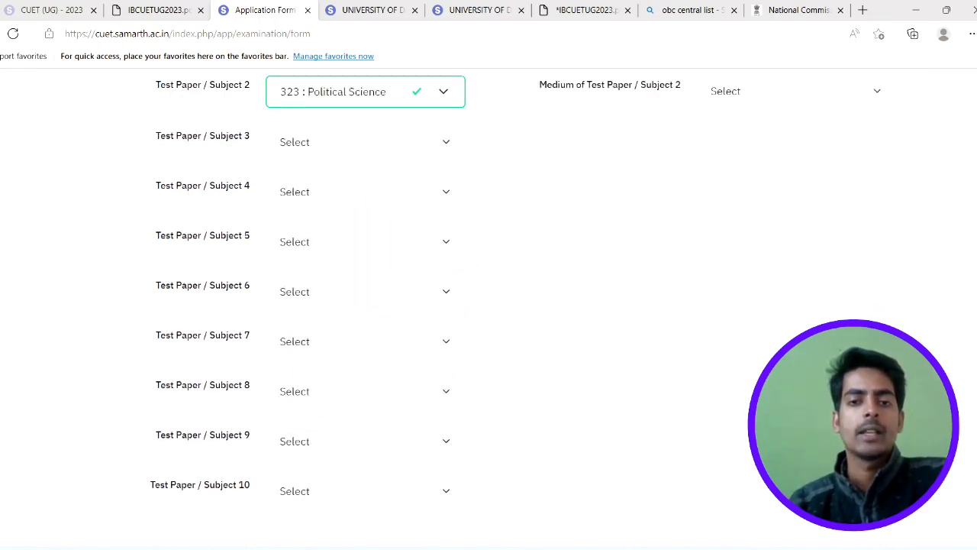
- Choose 314 : History as Test Paper / Subject 3
{"action": "scroll", "coordinate": [365, 229], "scroll_direction": "up", "scroll_amount": 1}
{"action": "left_click", "coordinate": [365, 213]}
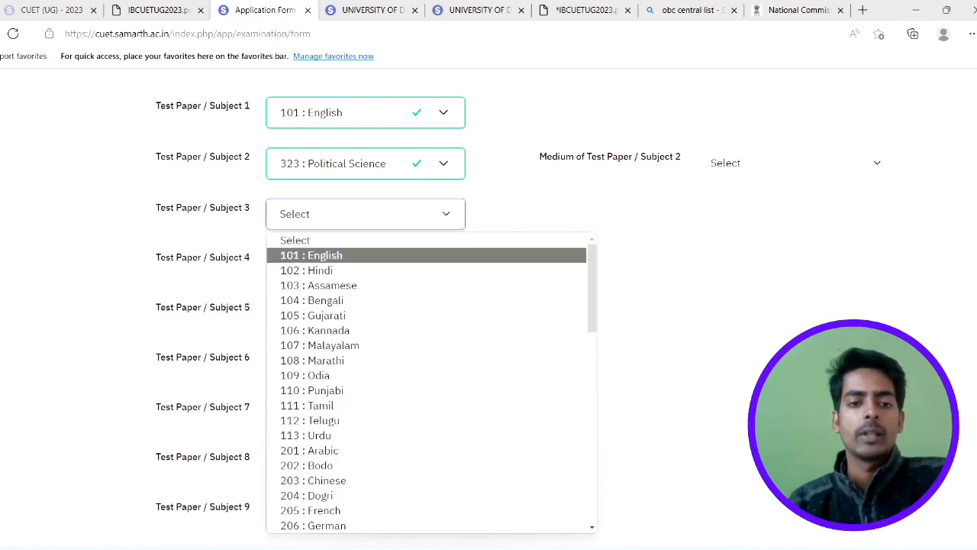
{"action": "scroll", "coordinate": [431, 344], "scroll_direction": "down", "scroll_amount": 2}
{"action": "scroll", "coordinate": [344, 270], "scroll_direction": "down", "scroll_amount": 9}
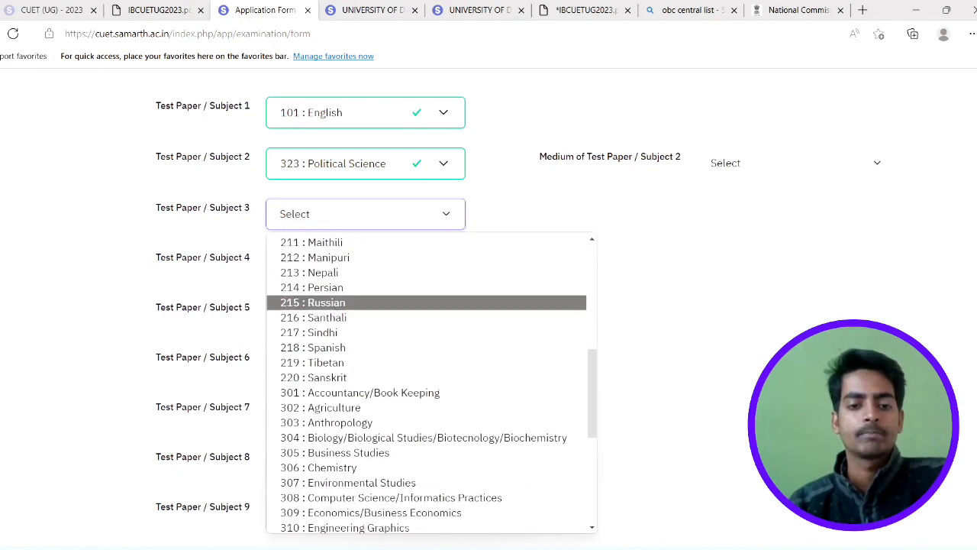
{"action": "scroll", "coordinate": [343, 366], "scroll_direction": "down", "scroll_amount": 3}
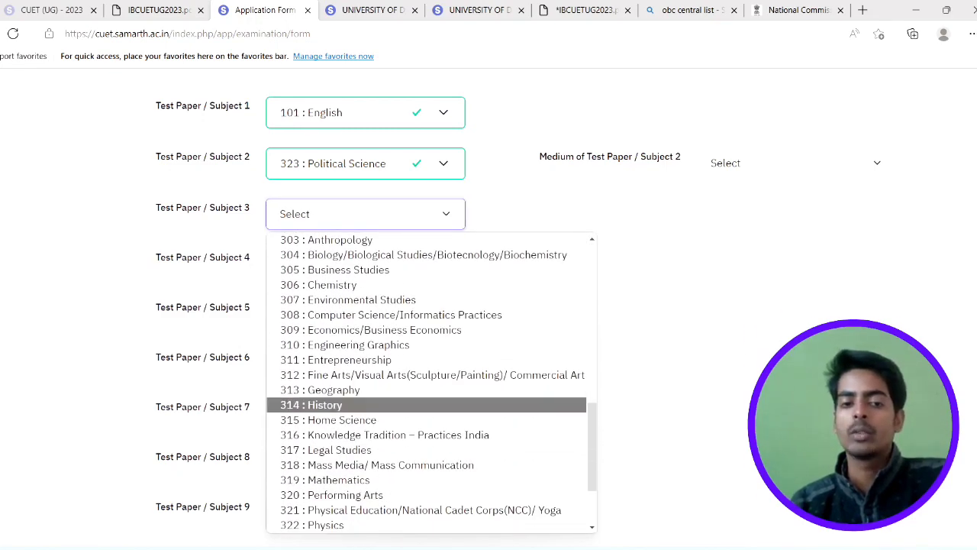
{"action": "left_click", "coordinate": [344, 403]}
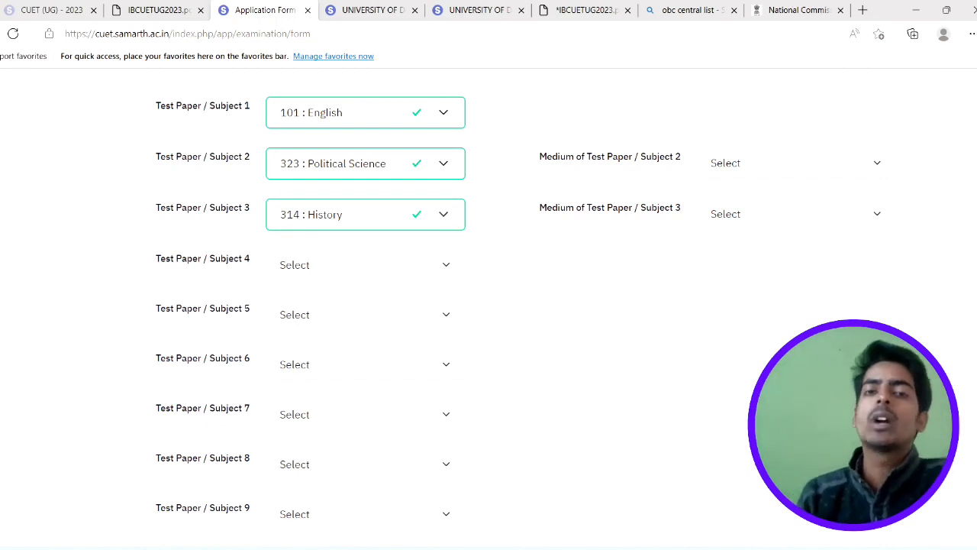
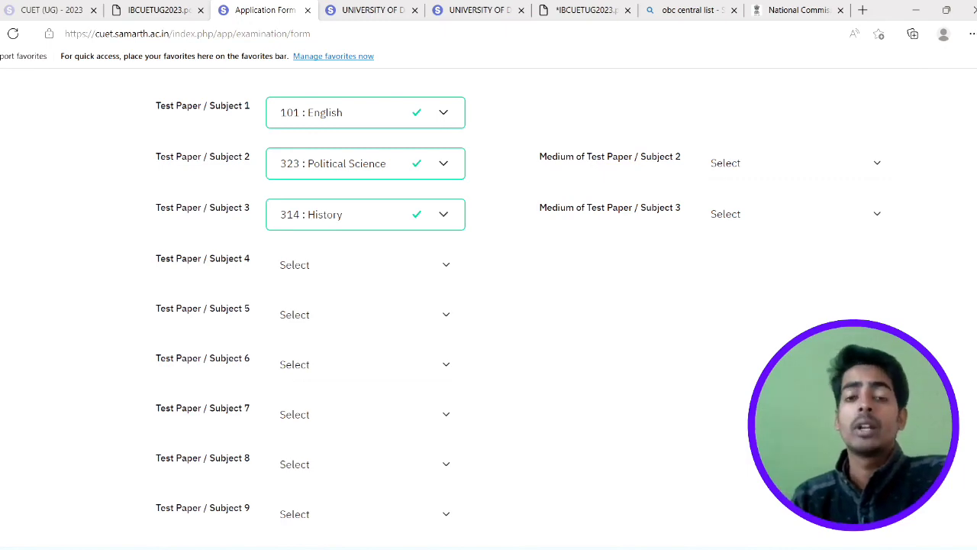
- On the bulletin PDF cover, handwrite the Class 12th list: Polsc, Geo, History, English, Phy Ed
{"action": "left_click", "coordinate": [584, 10]}
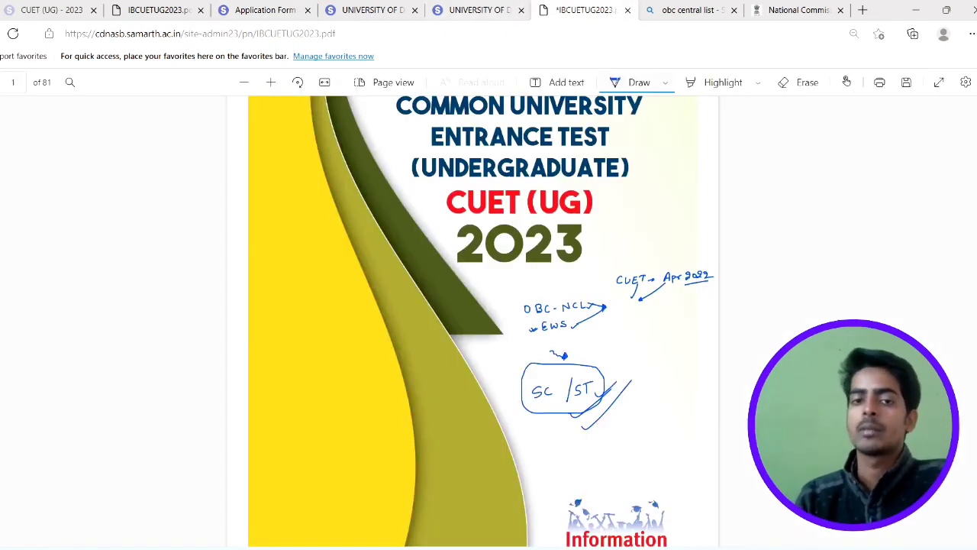
{"action": "scroll", "coordinate": [474, 321], "scroll_direction": "down", "scroll_amount": 5}
{"action": "scroll", "coordinate": [474, 321], "scroll_direction": "up", "scroll_amount": 2}
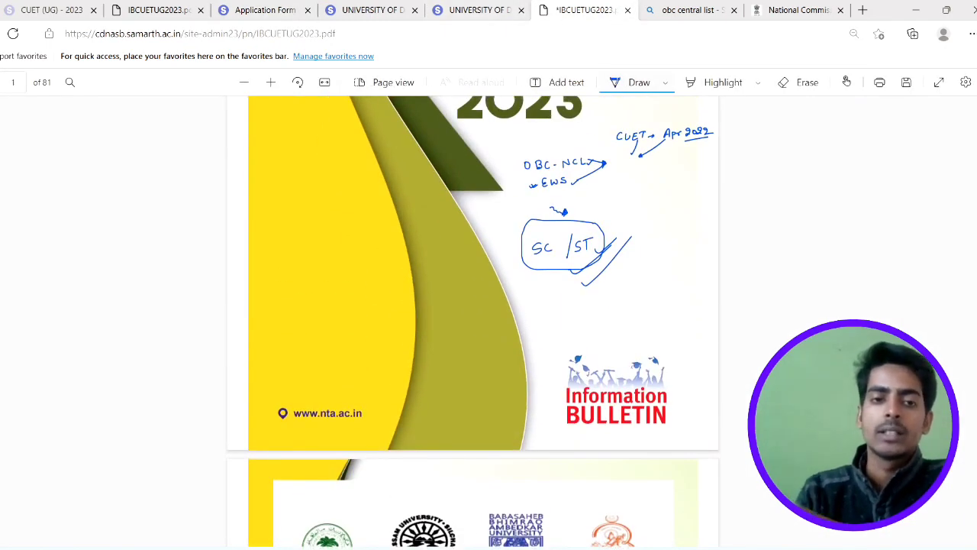
{"action": "mouse_move", "coordinate": [298, 210]}
{"action": "left_mouse_down"}
{"action": "mouse_move", "coordinate": [306, 223]}
{"action": "mouse_move", "coordinate": [327, 223]}
{"action": "mouse_move", "coordinate": [362, 206]}
{"action": "left_mouse_up"}
{"action": "mouse_move", "coordinate": [268, 252]}
{"action": "left_mouse_down"}
{"action": "mouse_move", "coordinate": [267, 264]}
{"action": "mouse_move", "coordinate": [298, 260]}
{"action": "mouse_move", "coordinate": [273, 281]}
{"action": "mouse_move", "coordinate": [293, 276]}
{"action": "mouse_move", "coordinate": [273, 301]}
{"action": "mouse_move", "coordinate": [318, 289]}
{"action": "left_mouse_up"}
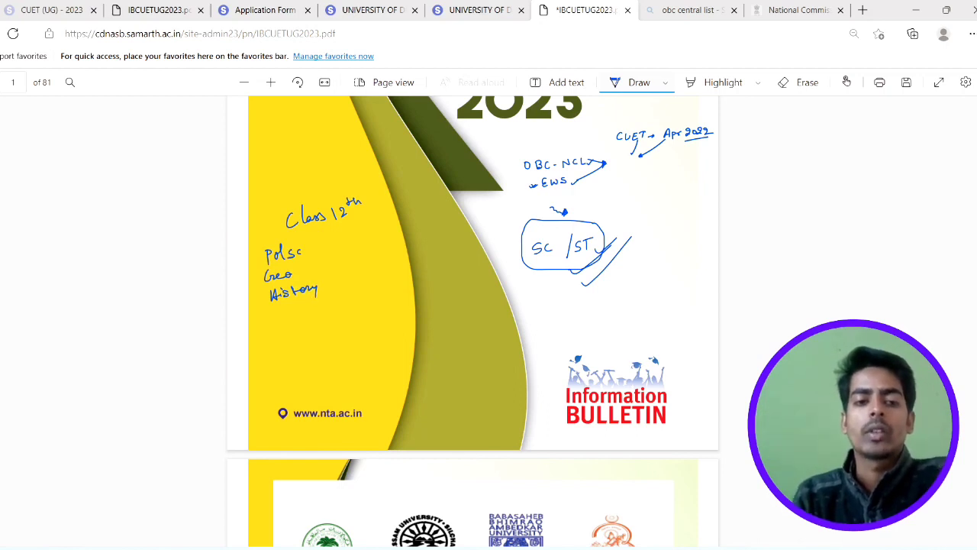
{"action": "mouse_move", "coordinate": [271, 316]}
{"action": "left_mouse_down"}
{"action": "mouse_move", "coordinate": [295, 313]}
{"action": "mouse_move", "coordinate": [293, 327]}
{"action": "mouse_move", "coordinate": [320, 304]}
{"action": "left_mouse_up"}
{"action": "mouse_move", "coordinate": [274, 336]}
{"action": "left_mouse_down"}
{"action": "mouse_move", "coordinate": [276, 350]}
{"action": "mouse_move", "coordinate": [311, 341]}
{"action": "left_mouse_up"}
{"action": "left_click_drag", "start_coordinate": [315, 332], "coordinate": [316, 341]}
{"action": "left_click", "coordinate": [322, 332]}
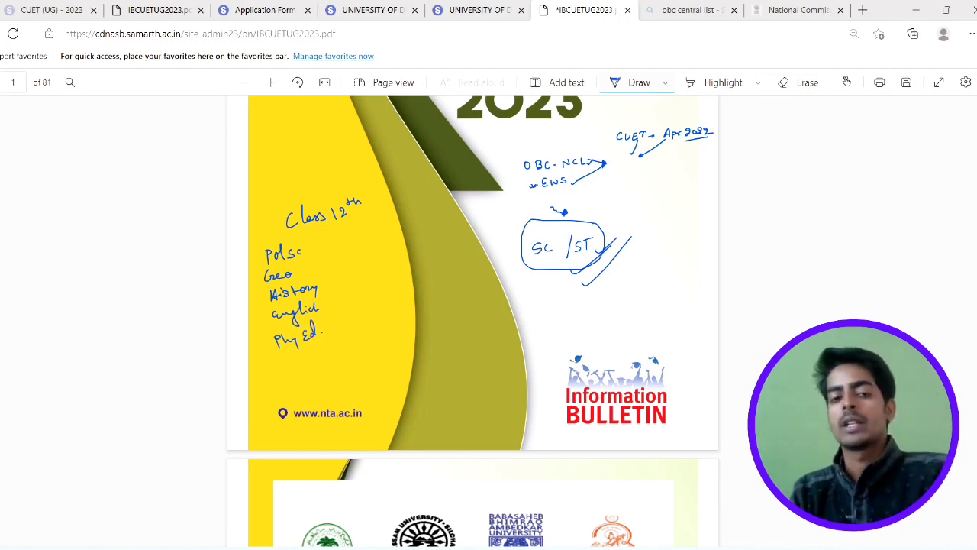
- Write DU with a circled CUET beside the list, undo the stray lines, and add an arrow below
{"action": "left_click_drag", "start_coordinate": [401, 208], "coordinate": [401, 223]}
{"action": "mouse_move", "coordinate": [401, 206]}
{"action": "left_mouse_down"}
{"action": "mouse_move", "coordinate": [404, 223]}
{"action": "mouse_move", "coordinate": [427, 223]}
{"action": "mouse_move", "coordinate": [399, 250]}
{"action": "mouse_move", "coordinate": [410, 252]}
{"action": "left_mouse_up"}
{"action": "mouse_move", "coordinate": [414, 238]}
{"action": "left_mouse_down"}
{"action": "mouse_move", "coordinate": [432, 247]}
{"action": "mouse_move", "coordinate": [442, 236]}
{"action": "left_mouse_up"}
{"action": "mouse_move", "coordinate": [427, 224]}
{"action": "left_mouse_down"}
{"action": "mouse_move", "coordinate": [443, 247]}
{"action": "mouse_move", "coordinate": [414, 223]}
{"action": "left_mouse_up"}
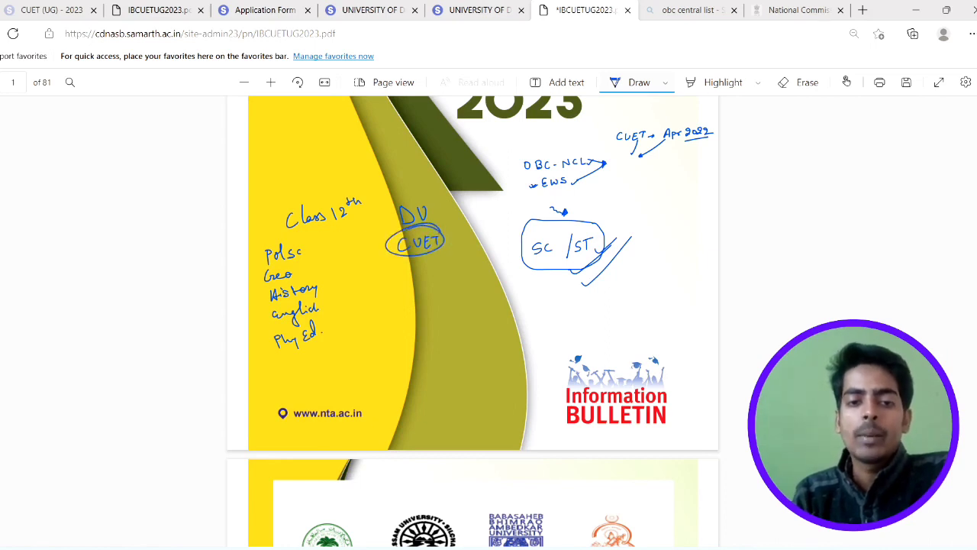
{"action": "mouse_move", "coordinate": [309, 254]}
{"action": "left_mouse_down"}
{"action": "mouse_move", "coordinate": [391, 283]}
{"action": "mouse_move", "coordinate": [375, 284]}
{"action": "left_mouse_up"}
{"action": "left_click_drag", "start_coordinate": [330, 323], "coordinate": [368, 307]}
{"action": "left_click_drag", "start_coordinate": [316, 345], "coordinate": [370, 309]}
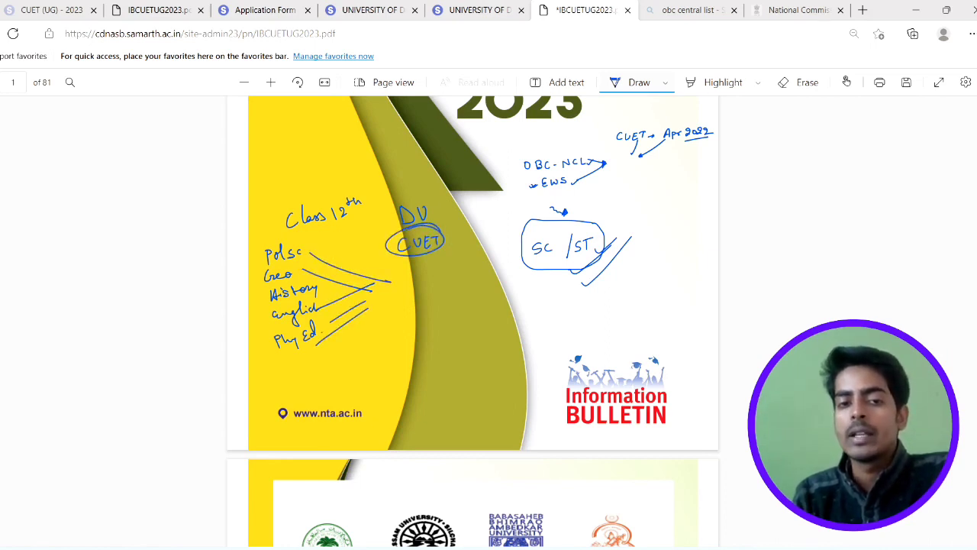
{"action": "key", "text": "ctrl+z"}
{"action": "key", "text": "ctrl+z"}
{"action": "key", "text": "ctrl+z"}
{"action": "key", "text": "ctrl+z"}
{"action": "key", "text": "ctrl+z"}
{"action": "key", "text": "ctrl+z"}
{"action": "mouse_move", "coordinate": [418, 255]}
{"action": "left_mouse_down"}
{"action": "mouse_move", "coordinate": [423, 289]}
{"action": "mouse_move", "coordinate": [446, 297]}
{"action": "mouse_move", "coordinate": [426, 313]}
{"action": "left_mouse_up"}
- Write Painting and Music under CUET, undo the DU curve, then erase those notes
{"action": "left_click_drag", "start_coordinate": [425, 299], "coordinate": [433, 298]}
{"action": "mouse_move", "coordinate": [433, 304]}
{"action": "left_mouse_down"}
{"action": "mouse_move", "coordinate": [465, 294]}
{"action": "mouse_move", "coordinate": [482, 304]}
{"action": "left_mouse_up"}
{"action": "left_click_drag", "start_coordinate": [434, 329], "coordinate": [446, 320]}
{"action": "left_click_drag", "start_coordinate": [446, 321], "coordinate": [475, 326]}
{"action": "left_click_drag", "start_coordinate": [458, 277], "coordinate": [436, 217]}
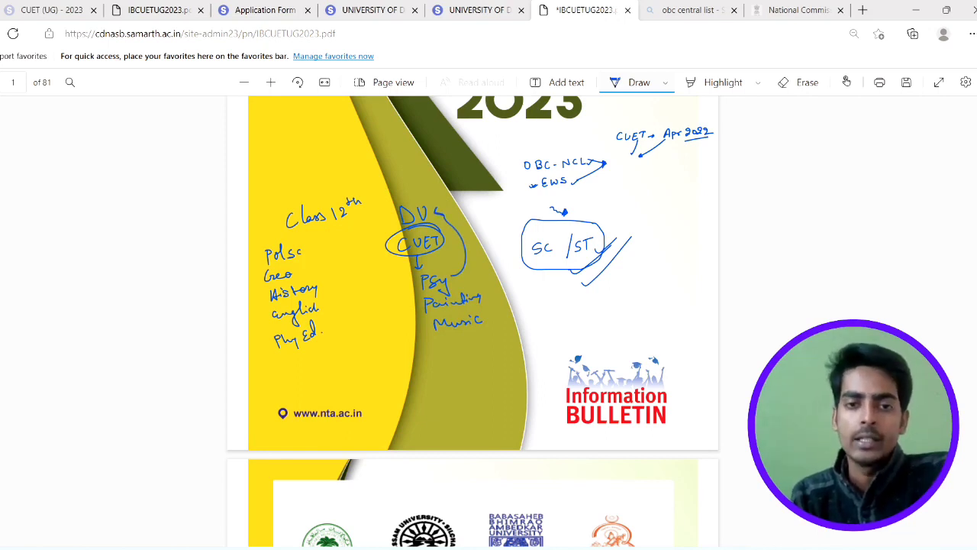
{"action": "key", "text": "ctrl+z"}
{"action": "key", "text": "ctrl+z"}
{"action": "mouse_move", "coordinate": [420, 267]}
{"action": "left_mouse_down"}
{"action": "mouse_move", "coordinate": [426, 289]}
{"action": "mouse_move", "coordinate": [447, 304]}
{"action": "mouse_move", "coordinate": [480, 298]}
{"action": "mouse_move", "coordinate": [472, 325]}
{"action": "mouse_move", "coordinate": [478, 319]}
{"action": "left_mouse_up"}
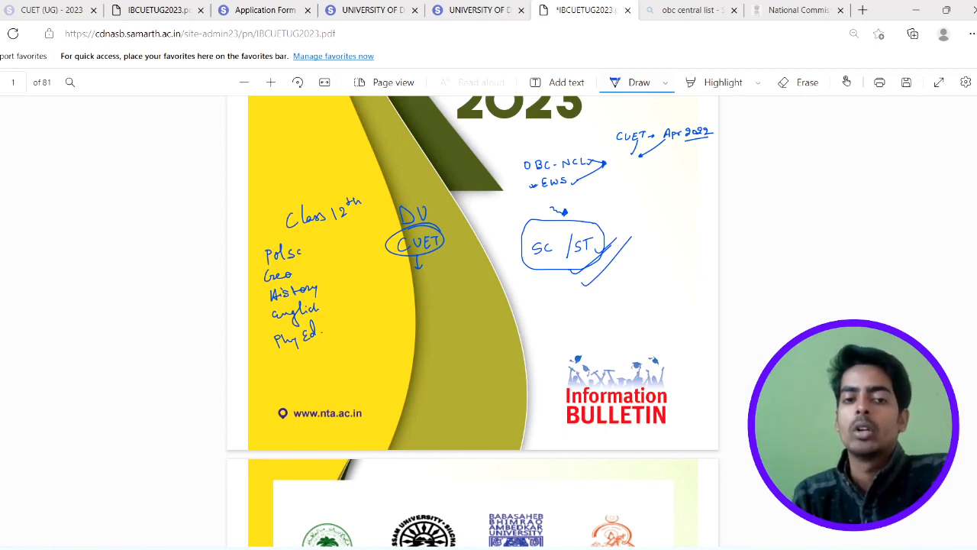
- Write English, Polsc, Geo, Hist, Phy Ed. under CUET with arrows from the Class 12 subjects
{"action": "mouse_move", "coordinate": [417, 277]}
{"action": "left_mouse_down"}
{"action": "mouse_move", "coordinate": [412, 287]}
{"action": "mouse_move", "coordinate": [439, 294]}
{"action": "mouse_move", "coordinate": [467, 279]}
{"action": "left_mouse_up"}
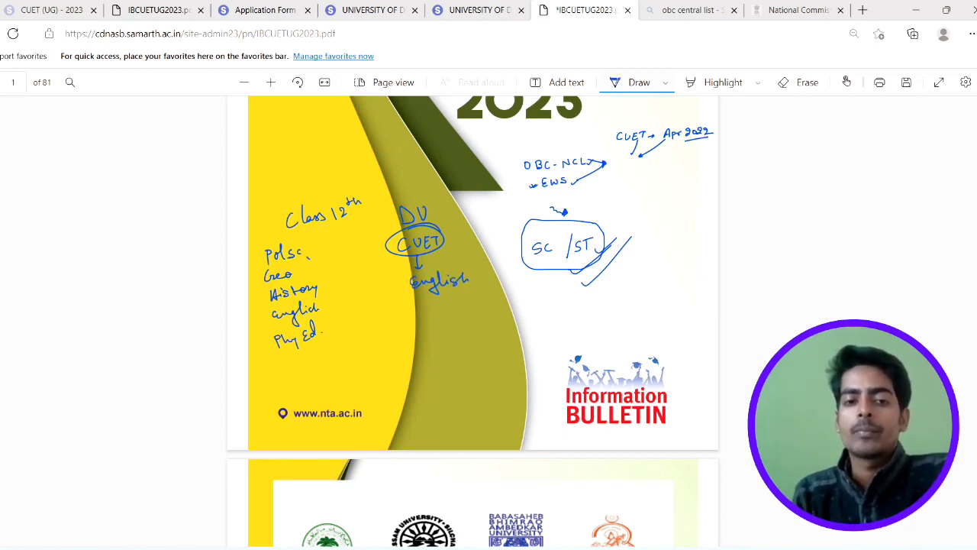
{"action": "mouse_move", "coordinate": [307, 259]}
{"action": "left_mouse_down"}
{"action": "mouse_move", "coordinate": [398, 300]}
{"action": "mouse_move", "coordinate": [391, 304]}
{"action": "mouse_move", "coordinate": [456, 311]}
{"action": "left_mouse_up"}
{"action": "left_click_drag", "start_coordinate": [295, 272], "coordinate": [400, 324]}
{"action": "left_click_drag", "start_coordinate": [394, 319], "coordinate": [447, 325]}
{"action": "mouse_move", "coordinate": [326, 299]}
{"action": "left_mouse_down"}
{"action": "mouse_move", "coordinate": [416, 338]}
{"action": "mouse_move", "coordinate": [463, 333]}
{"action": "left_mouse_up"}
{"action": "left_click_drag", "start_coordinate": [320, 333], "coordinate": [486, 349]}
{"action": "left_click_drag", "start_coordinate": [492, 345], "coordinate": [496, 335]}
{"action": "left_click", "coordinate": [502, 345]}
{"action": "left_click_drag", "start_coordinate": [432, 367], "coordinate": [471, 363]}
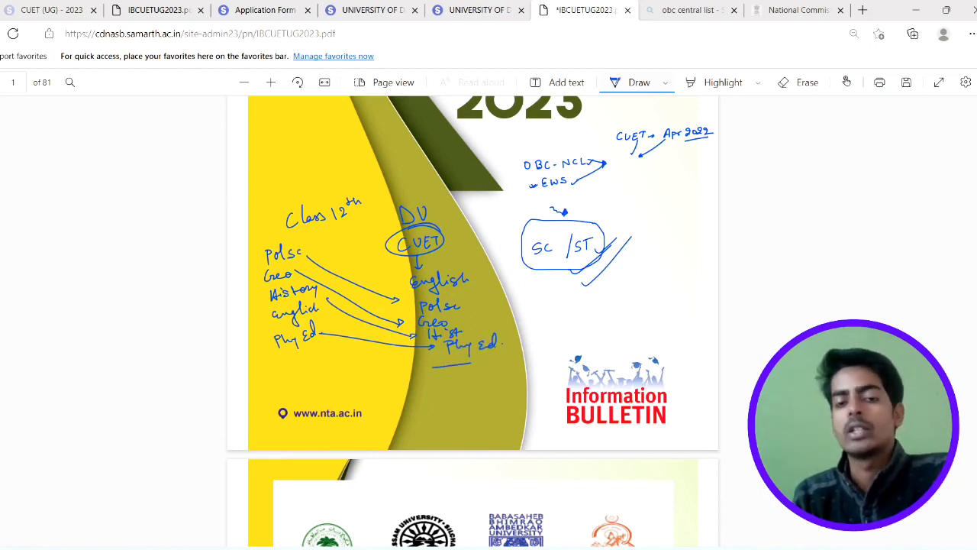
{"action": "key", "text": "ctrl+z"}
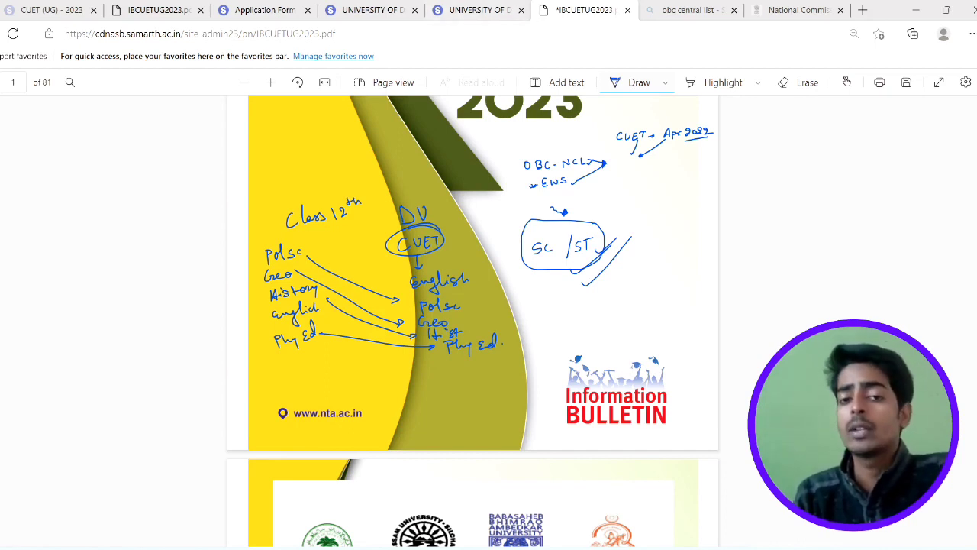
- Bracket the CUET subjects with an arrow and write BHU → Language + GT below
{"action": "mouse_move", "coordinate": [472, 280]}
{"action": "left_mouse_down"}
{"action": "mouse_move", "coordinate": [501, 301]}
{"action": "mouse_move", "coordinate": [498, 345]}
{"action": "left_mouse_up"}
{"action": "mouse_move", "coordinate": [504, 303]}
{"action": "left_mouse_down"}
{"action": "mouse_move", "coordinate": [542, 312]}
{"action": "mouse_move", "coordinate": [589, 293]}
{"action": "mouse_move", "coordinate": [556, 324]}
{"action": "mouse_move", "coordinate": [557, 294]}
{"action": "left_mouse_up"}
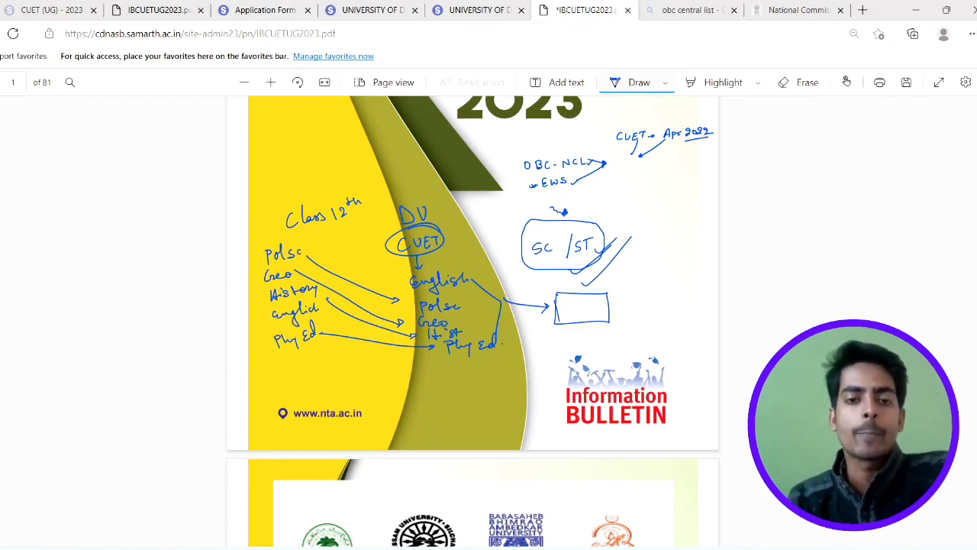
{"action": "mouse_move", "coordinate": [405, 378]}
{"action": "left_mouse_down"}
{"action": "mouse_move", "coordinate": [417, 389]}
{"action": "mouse_move", "coordinate": [501, 396]}
{"action": "mouse_move", "coordinate": [520, 379]}
{"action": "mouse_move", "coordinate": [524, 388]}
{"action": "mouse_move", "coordinate": [532, 371]}
{"action": "left_mouse_up"}
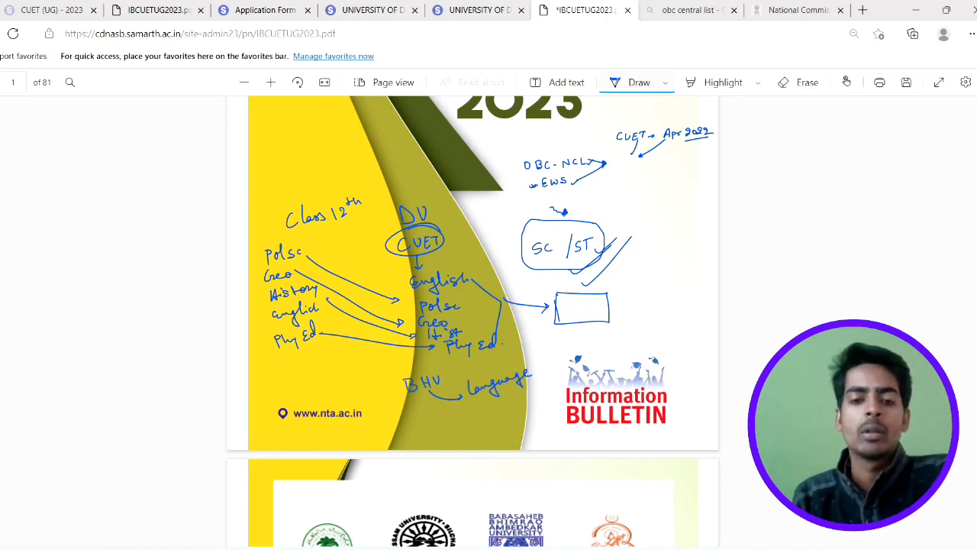
{"action": "left_click_drag", "start_coordinate": [486, 403], "coordinate": [501, 402]}
{"action": "left_click_drag", "start_coordinate": [494, 397], "coordinate": [514, 424]}
{"action": "left_click_drag", "start_coordinate": [507, 410], "coordinate": [524, 409]}
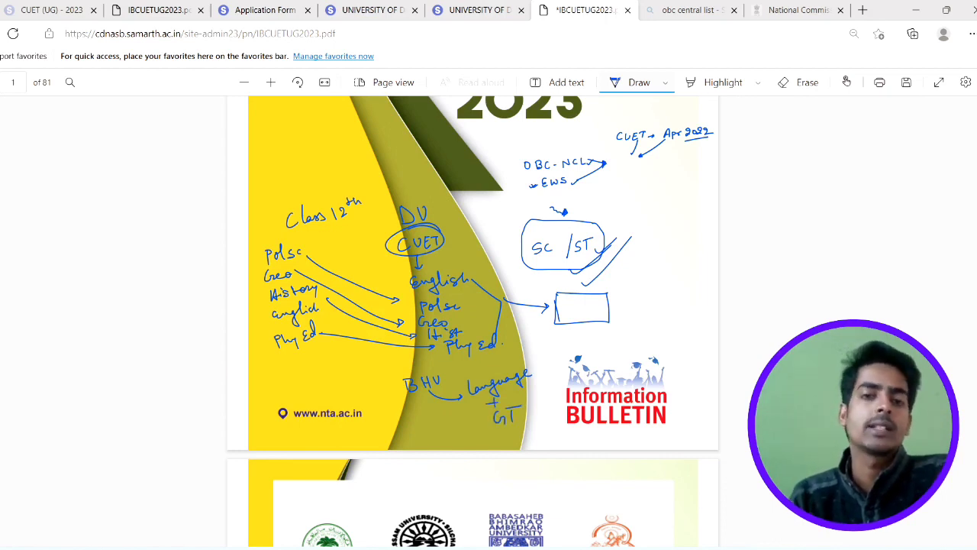
- Back on the application form, set test paper 4 to 313 Geography
{"action": "left_click", "coordinate": [477, 10]}
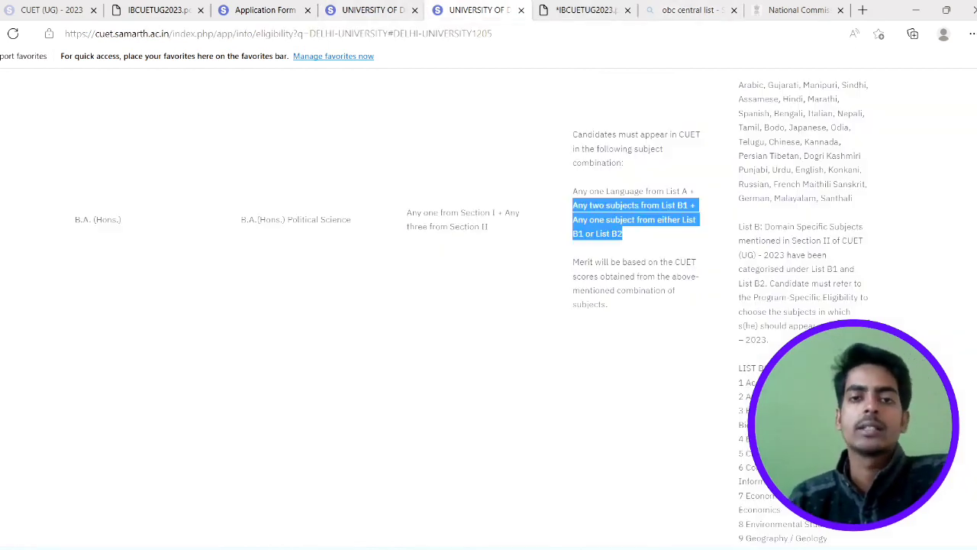
{"action": "left_click", "coordinate": [372, 10]}
{"action": "left_click", "coordinate": [265, 10]}
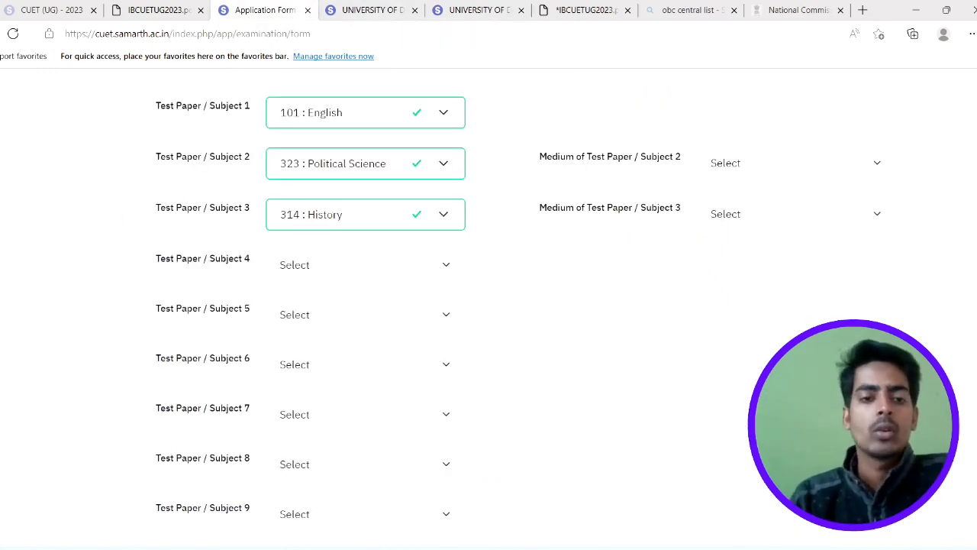
{"action": "left_click", "coordinate": [365, 265]}
{"action": "scroll", "coordinate": [428, 413], "scroll_direction": "down", "scroll_amount": 5}
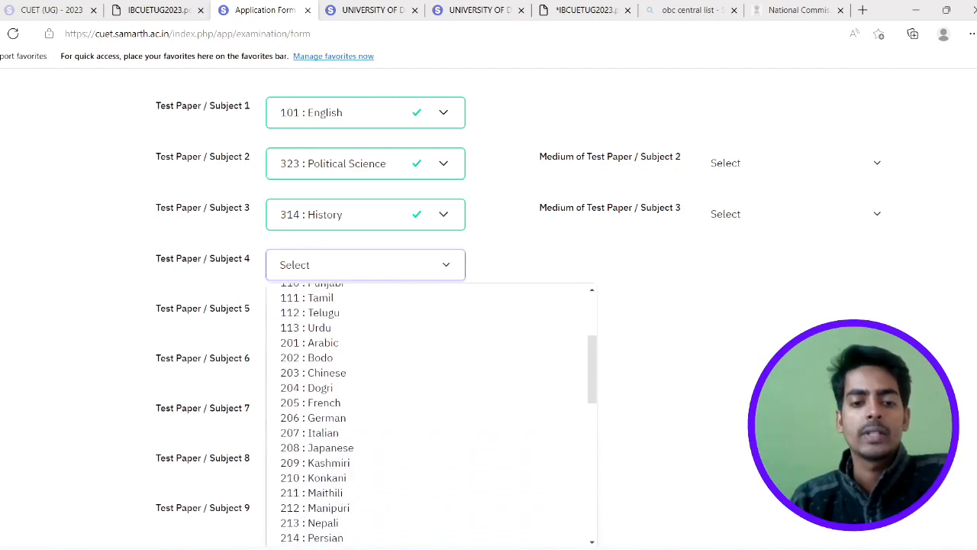
{"action": "scroll", "coordinate": [428, 338], "scroll_direction": "down", "scroll_amount": 7}
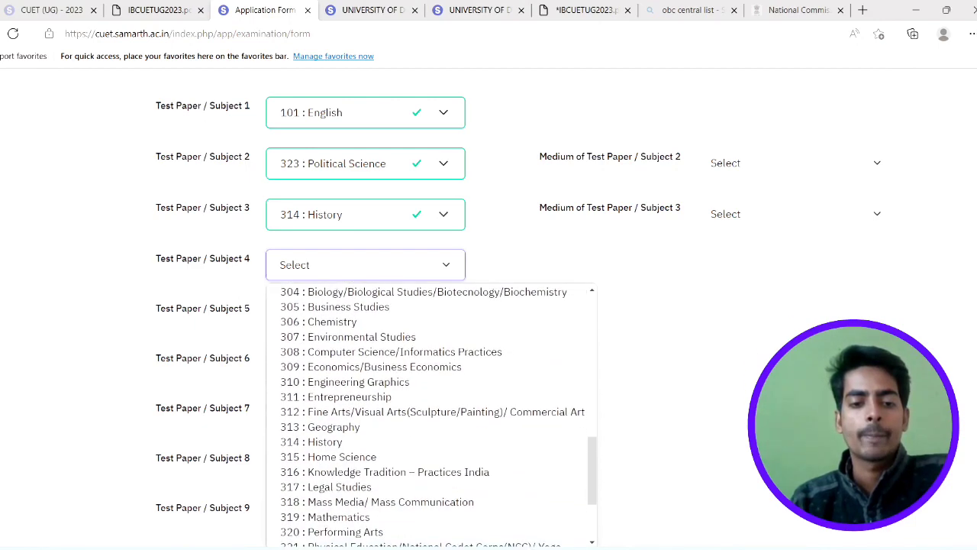
{"action": "left_click", "coordinate": [334, 426]}
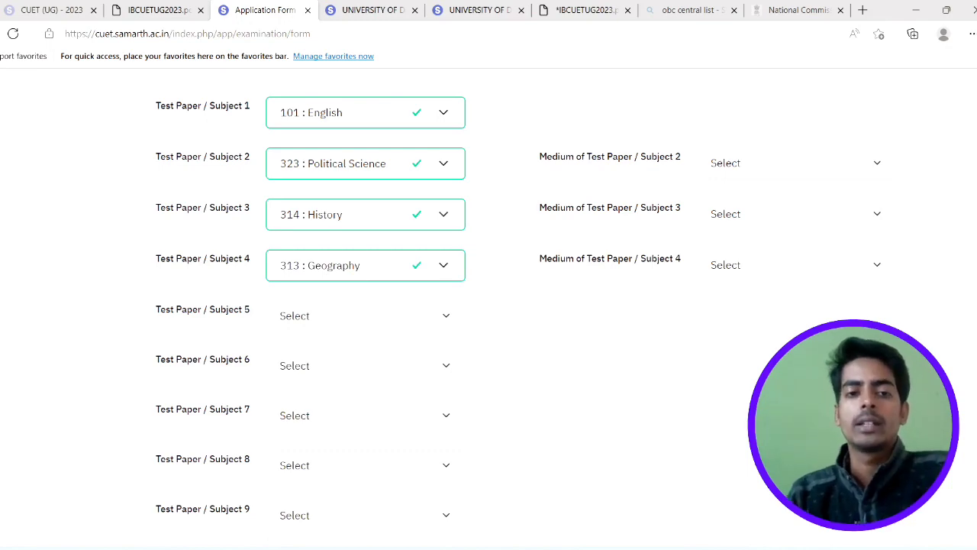
- Set test paper 5 to 321 Physical Education
{"action": "scroll", "coordinate": [489, 306], "scroll_direction": "up", "scroll_amount": 1}
{"action": "scroll", "coordinate": [489, 306], "scroll_direction": "down", "scroll_amount": 1}
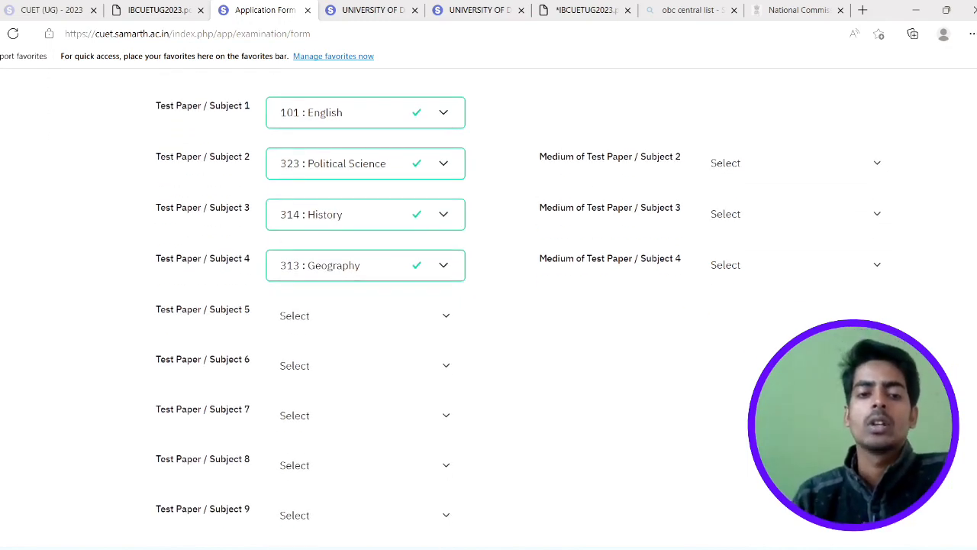
{"action": "left_click", "coordinate": [365, 316]}
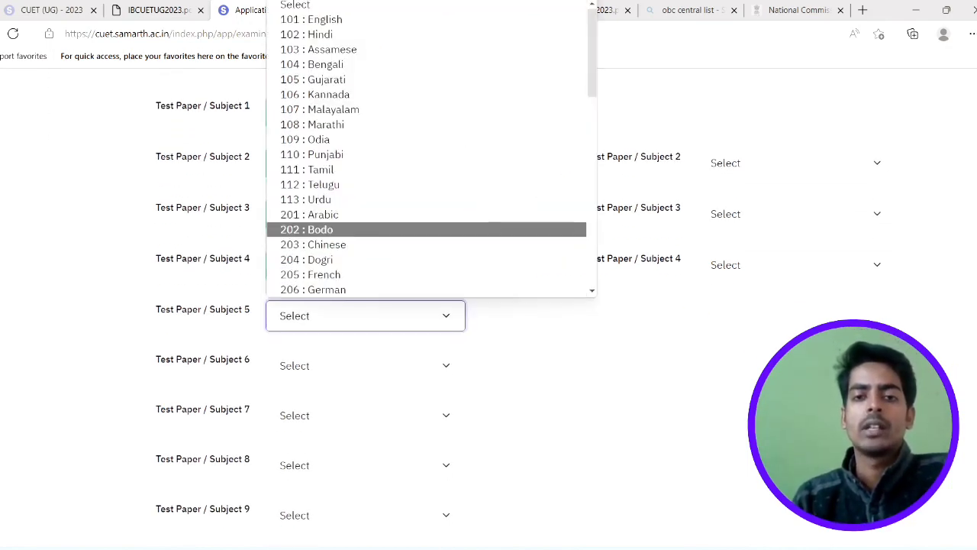
{"action": "scroll", "coordinate": [427, 222], "scroll_direction": "down", "scroll_amount": 1}
{"action": "scroll", "coordinate": [428, 152], "scroll_direction": "down", "scroll_amount": 6}
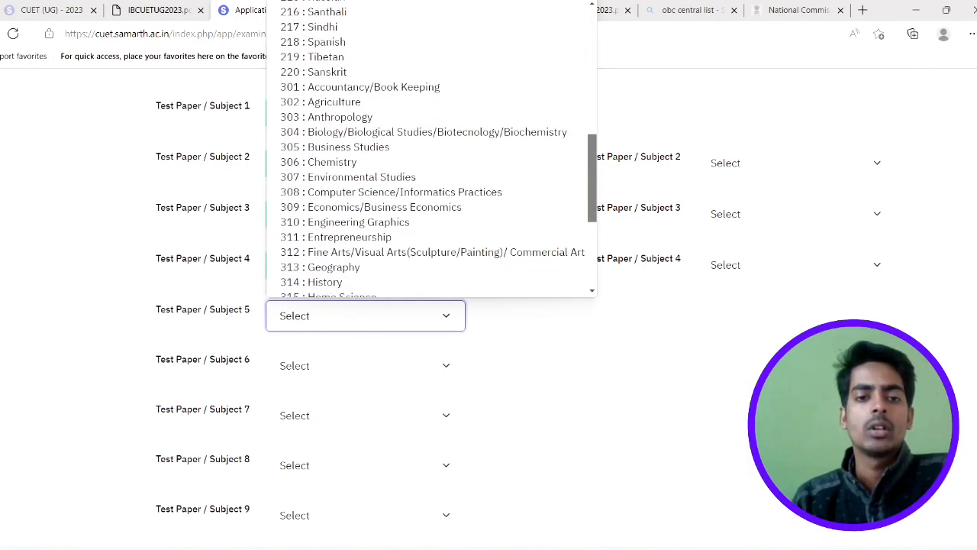
{"action": "scroll", "coordinate": [431, 145], "scroll_direction": "down", "scroll_amount": 3}
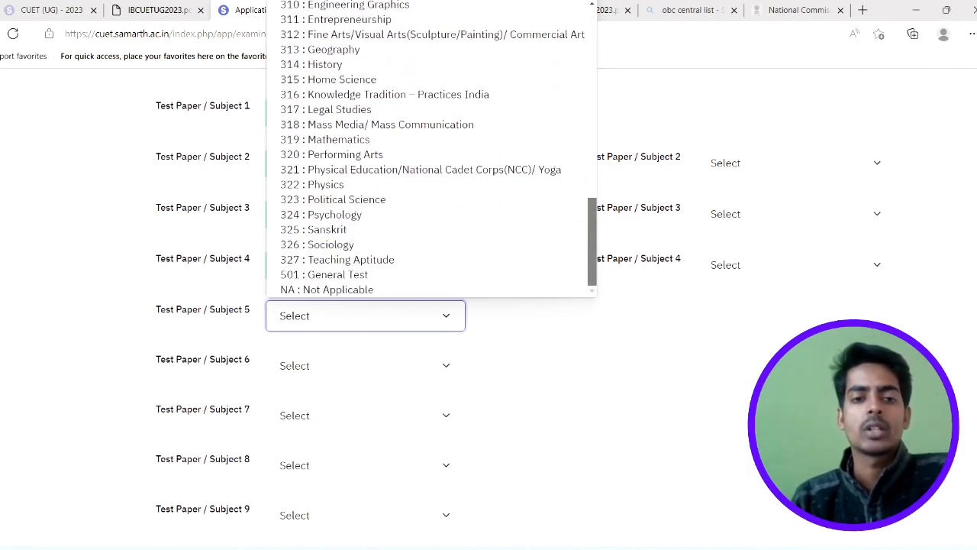
{"action": "left_click", "coordinate": [428, 169]}
- Set test paper 6 to 501 General Test
{"action": "scroll", "coordinate": [489, 305], "scroll_direction": "down", "scroll_amount": 1}
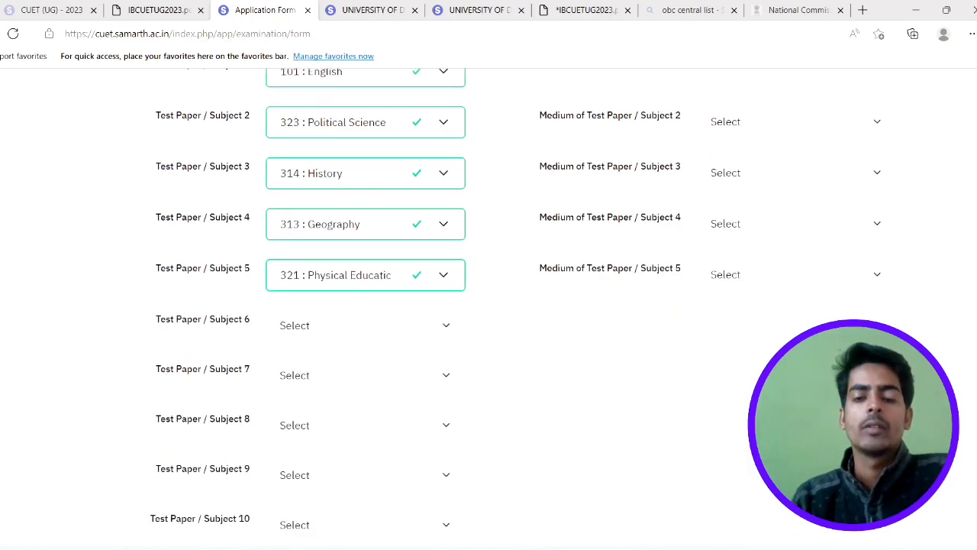
{"action": "scroll", "coordinate": [446, 299], "scroll_direction": "down", "scroll_amount": 1}
{"action": "scroll", "coordinate": [446, 306], "scroll_direction": "up", "scroll_amount": 2}
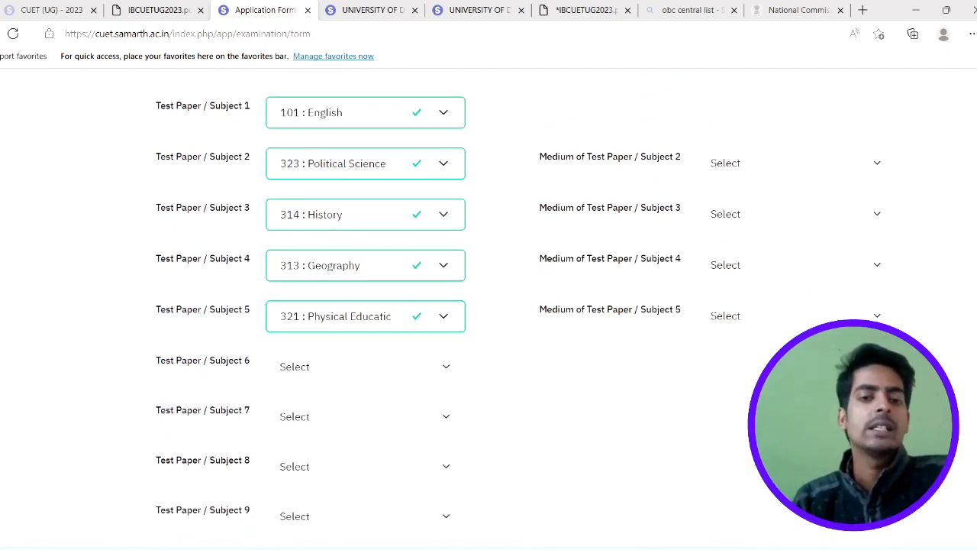
{"action": "scroll", "coordinate": [489, 305], "scroll_direction": "down", "scroll_amount": 2}
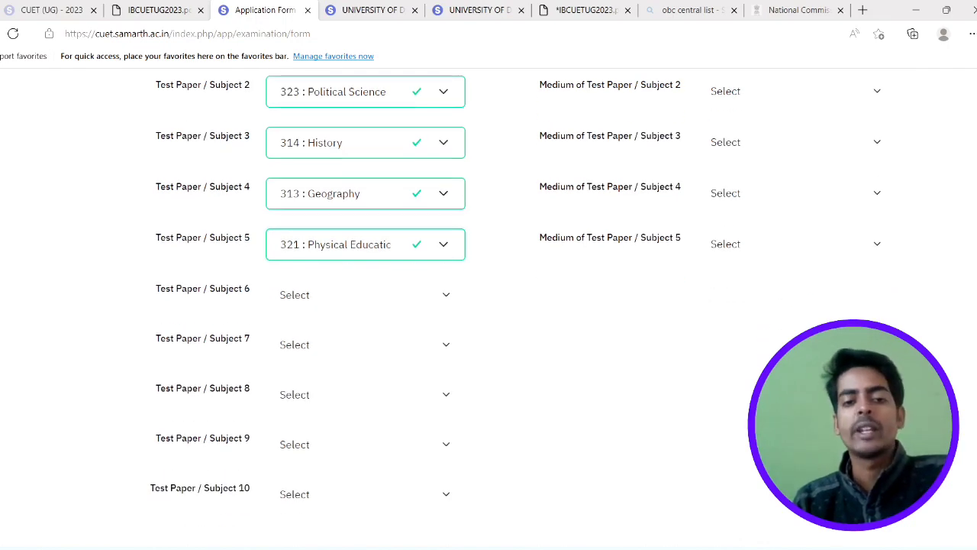
{"action": "scroll", "coordinate": [489, 305], "scroll_direction": "down", "scroll_amount": 4}
{"action": "left_click", "coordinate": [365, 151]}
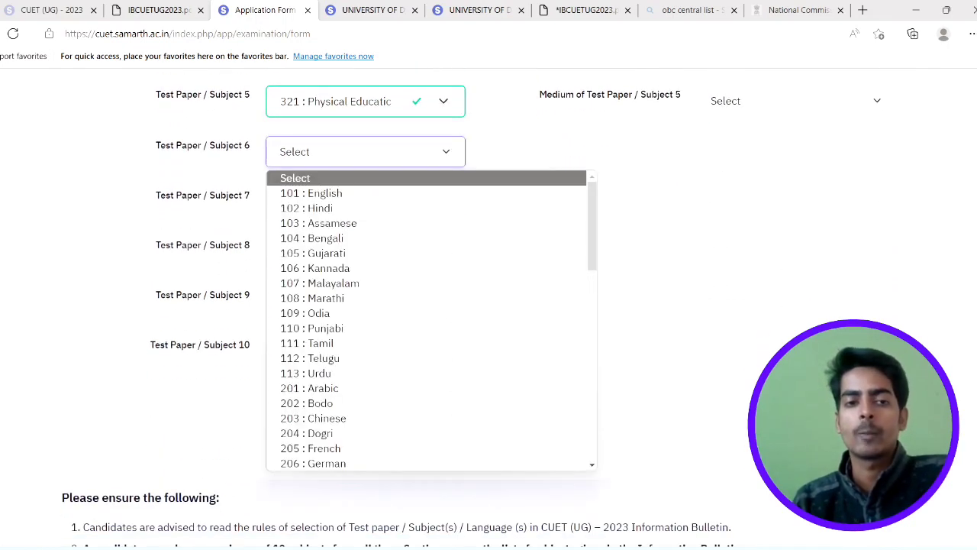
{"action": "scroll", "coordinate": [428, 321], "scroll_direction": "down", "scroll_amount": 10}
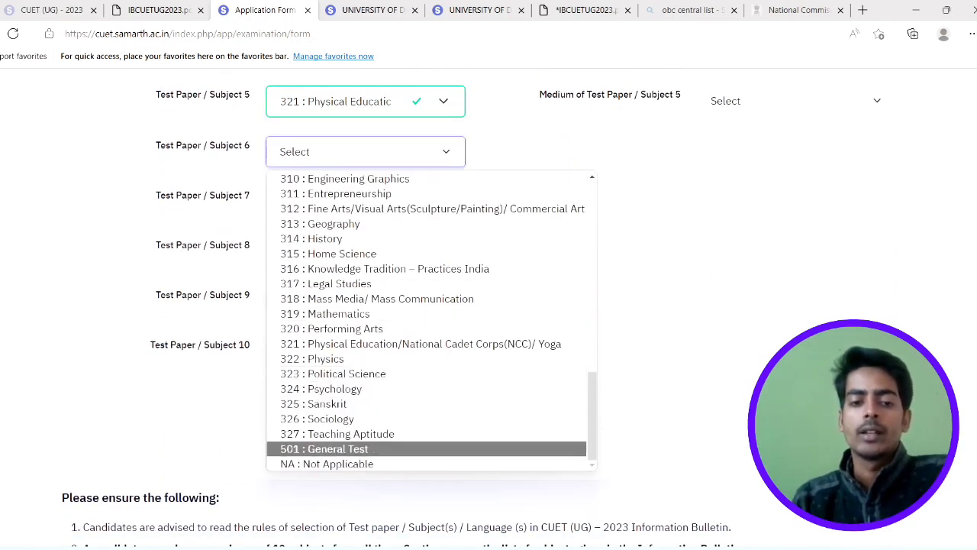
{"action": "left_click", "coordinate": [338, 449]}
{"action": "scroll", "coordinate": [427, 305], "scroll_direction": "up", "scroll_amount": 6}
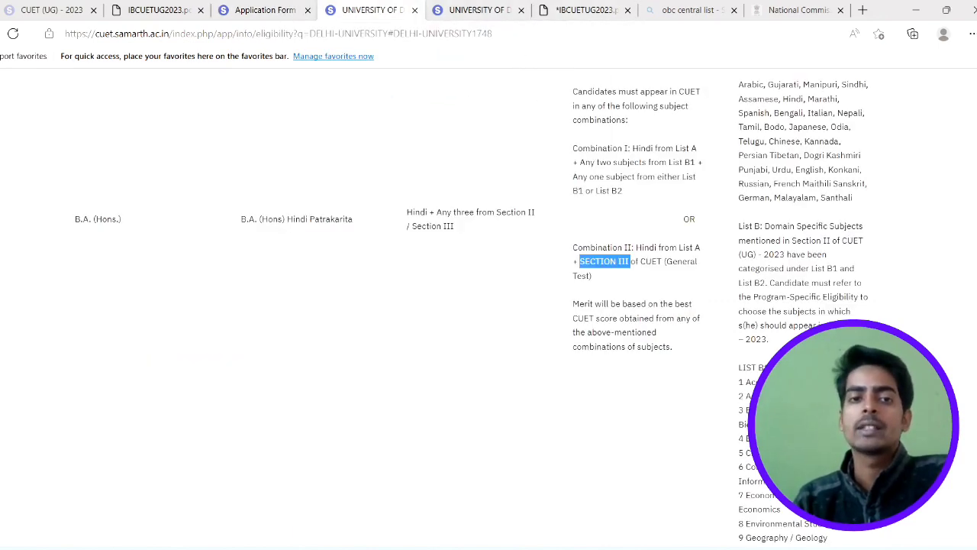
- Open the University of Delhi eligibility page from the participating universities list
{"action": "key", "text": "ctrl+Tab"}
{"action": "key", "text": "Home"}
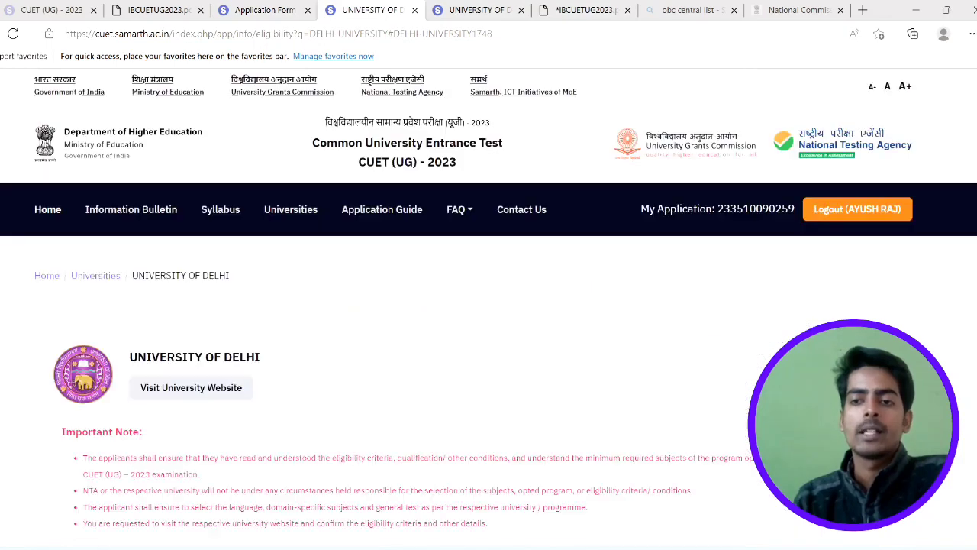
{"action": "left_click", "coordinate": [290, 210]}
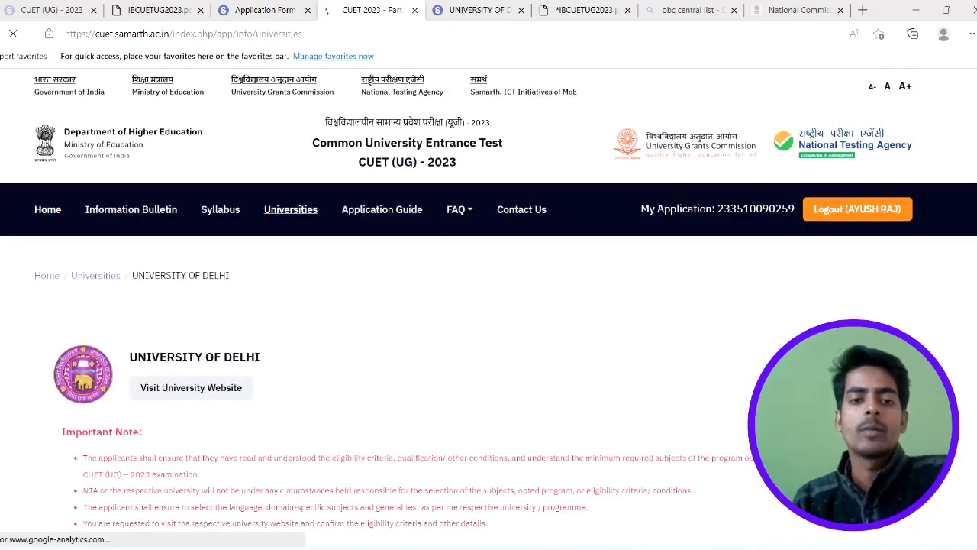
{"action": "scroll", "coordinate": [127, 339], "scroll_direction": "down", "scroll_amount": 20}
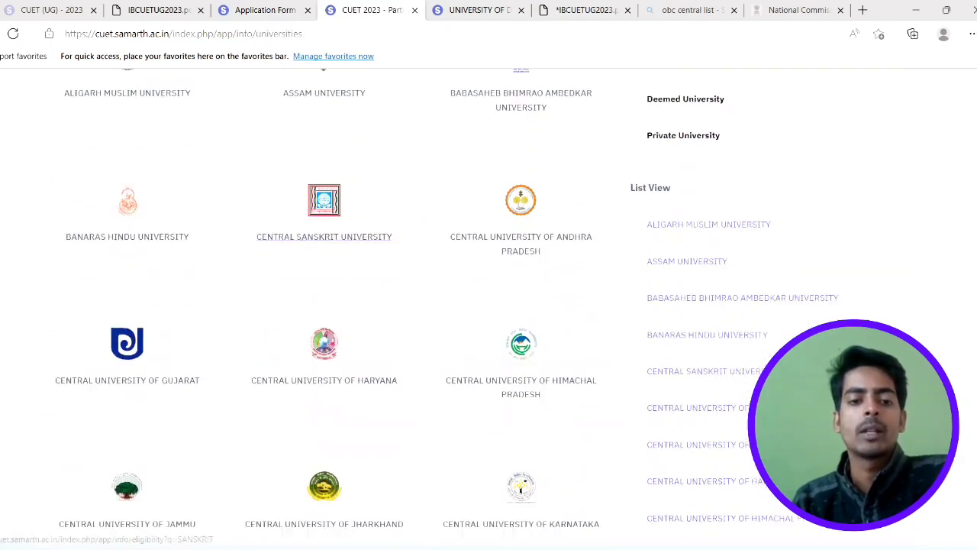
{"action": "scroll", "coordinate": [127, 339], "scroll_direction": "down", "scroll_amount": 8}
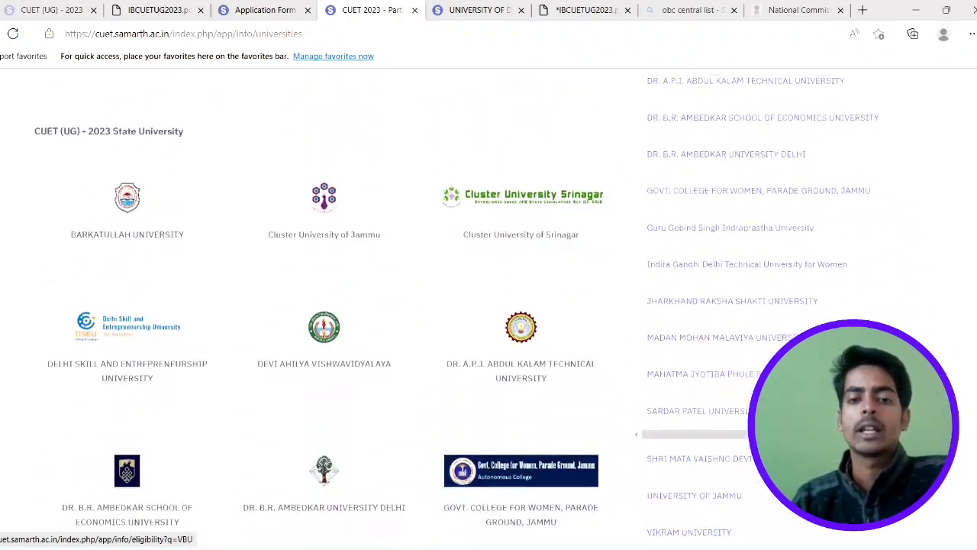
{"action": "scroll", "coordinate": [520, 255], "scroll_direction": "up", "scroll_amount": 5}
{"action": "left_click", "coordinate": [521, 254]}
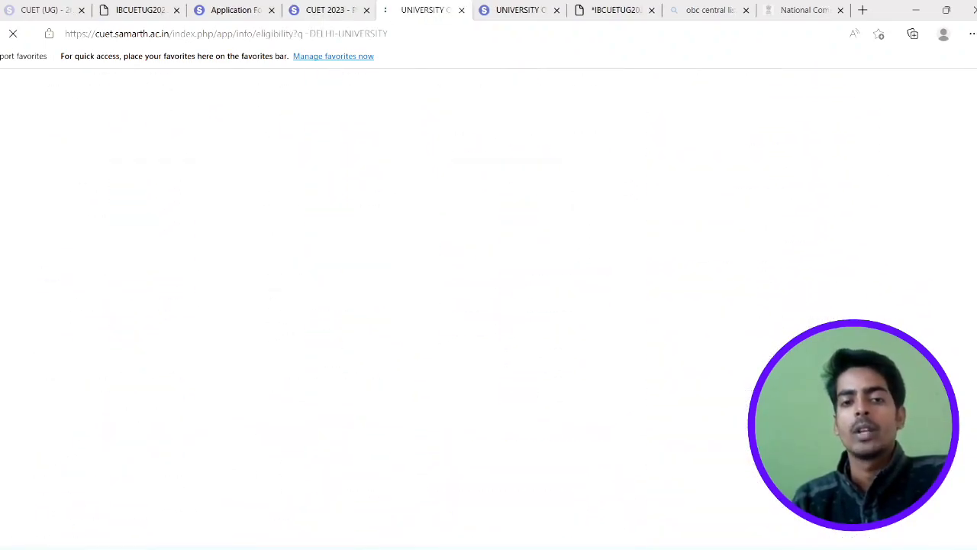
{"action": "scroll", "coordinate": [521, 255], "scroll_direction": "down", "scroll_amount": 10}
{"action": "scroll", "coordinate": [489, 305], "scroll_direction": "down", "scroll_amount": 10}
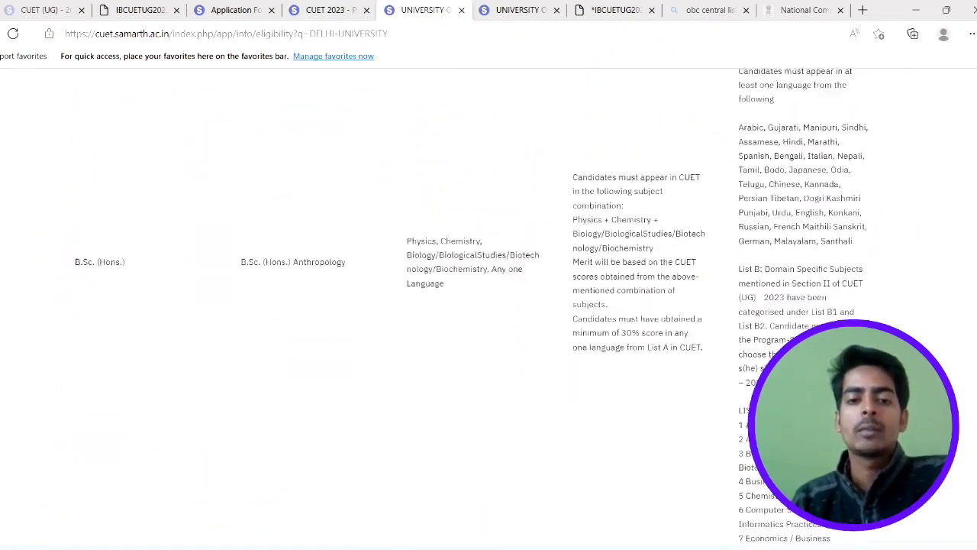
{"action": "scroll", "coordinate": [721, 307], "scroll_direction": "down", "scroll_amount": 3}
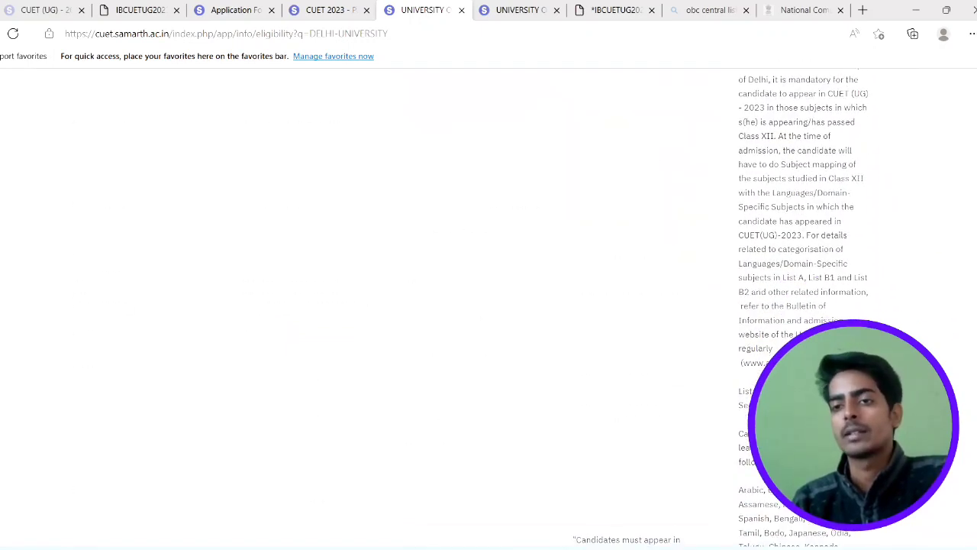
{"action": "scroll", "coordinate": [489, 305], "scroll_direction": "down", "scroll_amount": 8}
{"action": "scroll", "coordinate": [489, 306], "scroll_direction": "up", "scroll_amount": 4}
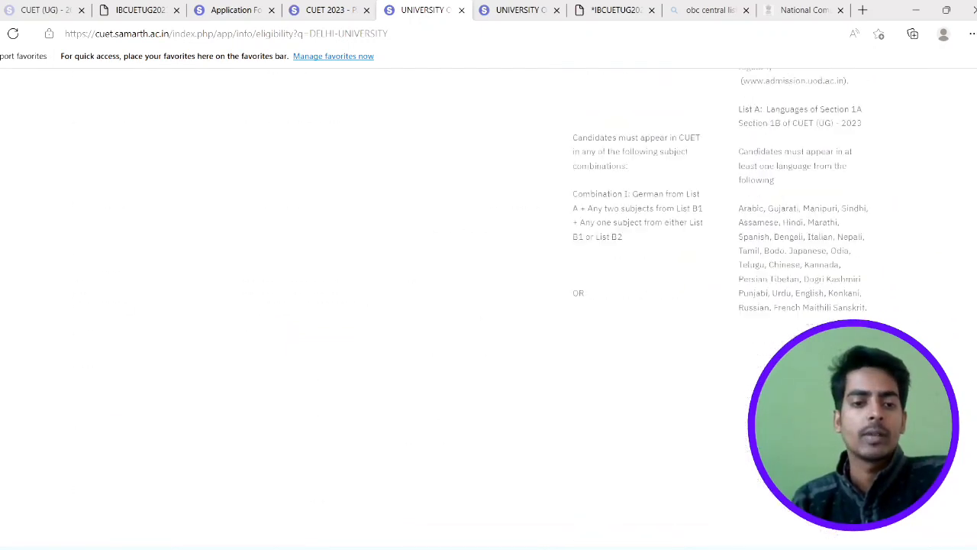
{"action": "scroll", "coordinate": [488, 306], "scroll_direction": "down", "scroll_amount": 5}
{"action": "scroll", "coordinate": [489, 306], "scroll_direction": "up", "scroll_amount": 4}
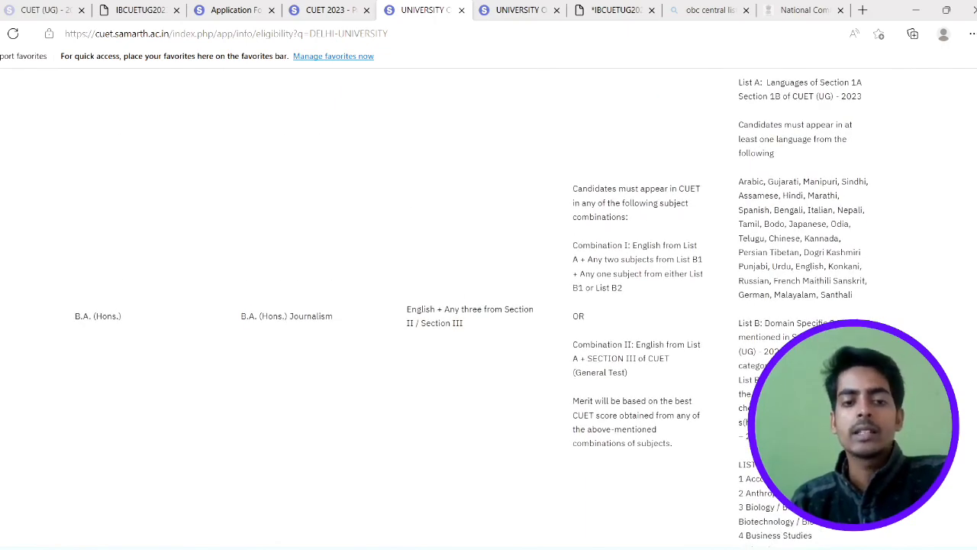
- Highlight B.A. (Hons.) Journalism and its English and Section III requirement
{"action": "left_click_drag", "start_coordinate": [246, 316], "coordinate": [333, 316]}
{"action": "left_click", "coordinate": [333, 316]}
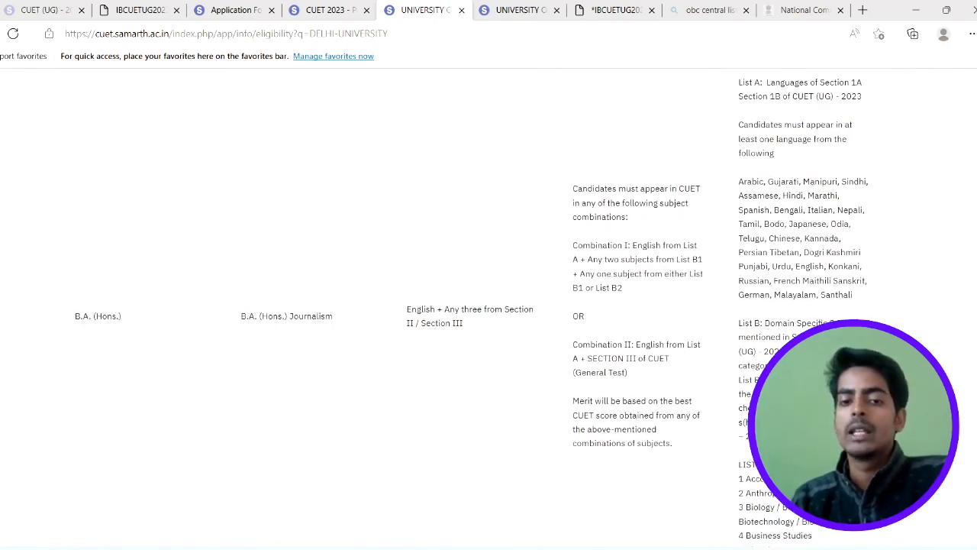
{"action": "left_click_drag", "start_coordinate": [407, 309], "coordinate": [464, 322]}
{"action": "left_click", "coordinate": [464, 323]}
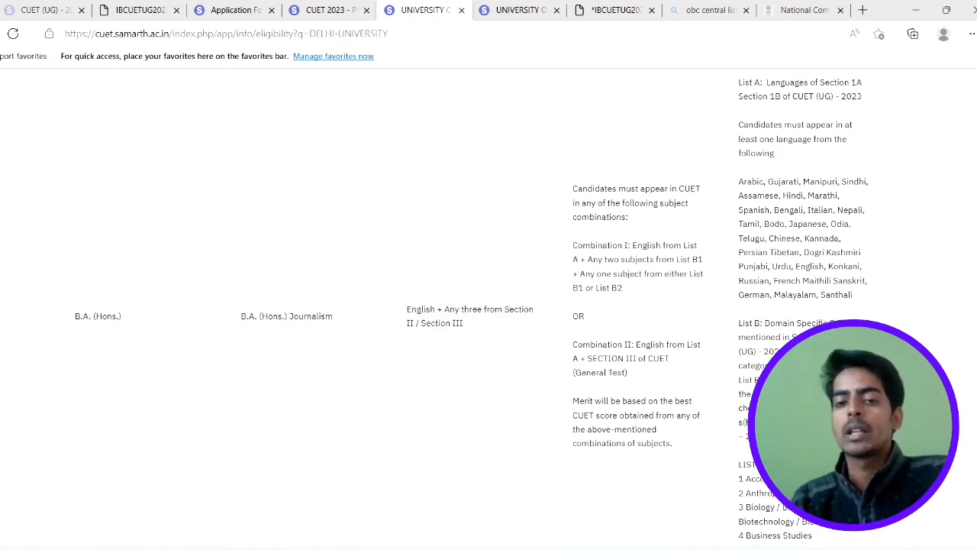
{"action": "double_click", "coordinate": [422, 308]}
{"action": "left_click_drag", "start_coordinate": [426, 323], "coordinate": [463, 322]}
{"action": "left_click_drag", "start_coordinate": [241, 316], "coordinate": [333, 315]}
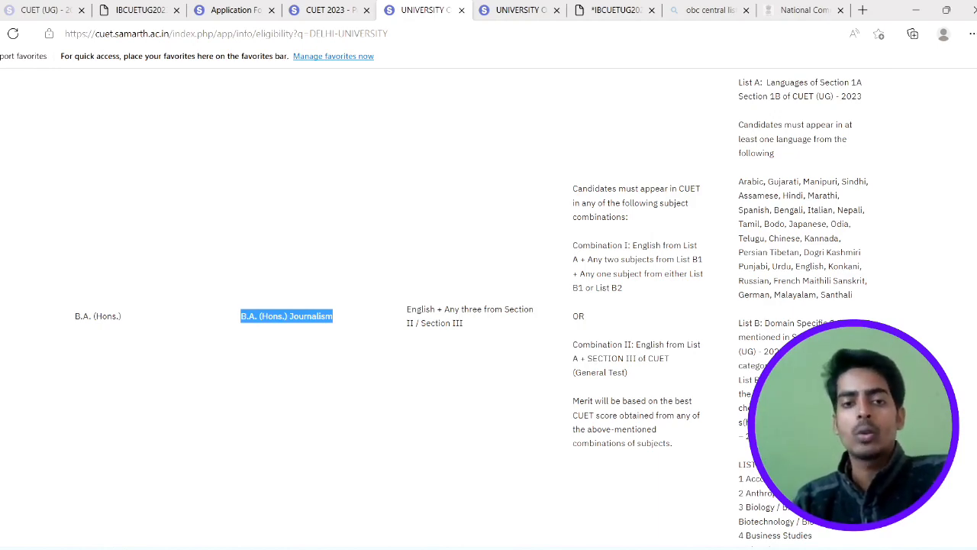
- Highlight the Philosophy row and its 'Any one from Section I' requirement
{"action": "scroll", "coordinate": [489, 306], "scroll_direction": "up", "scroll_amount": 10}
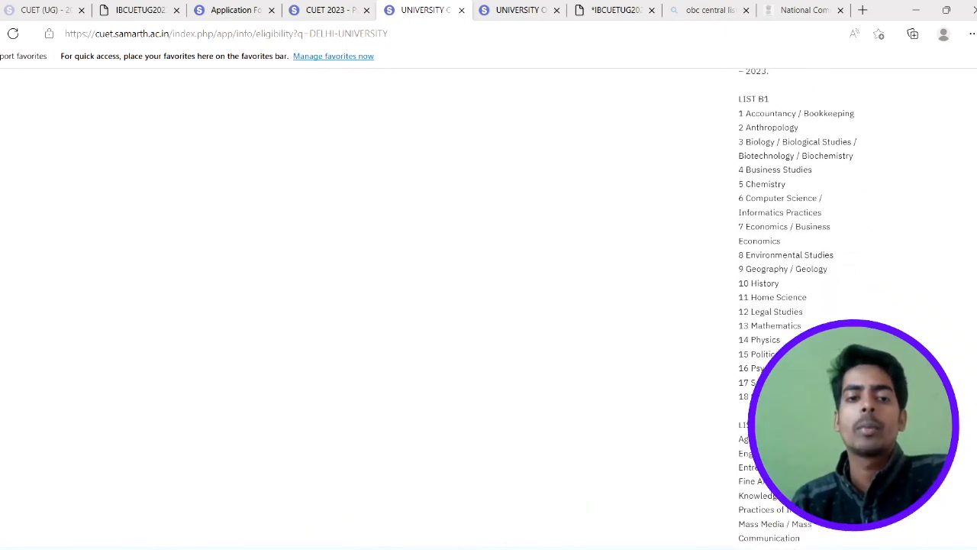
{"action": "scroll", "coordinate": [488, 305], "scroll_direction": "up", "scroll_amount": 5}
{"action": "left_click_drag", "start_coordinate": [302, 311], "coordinate": [307, 311]}
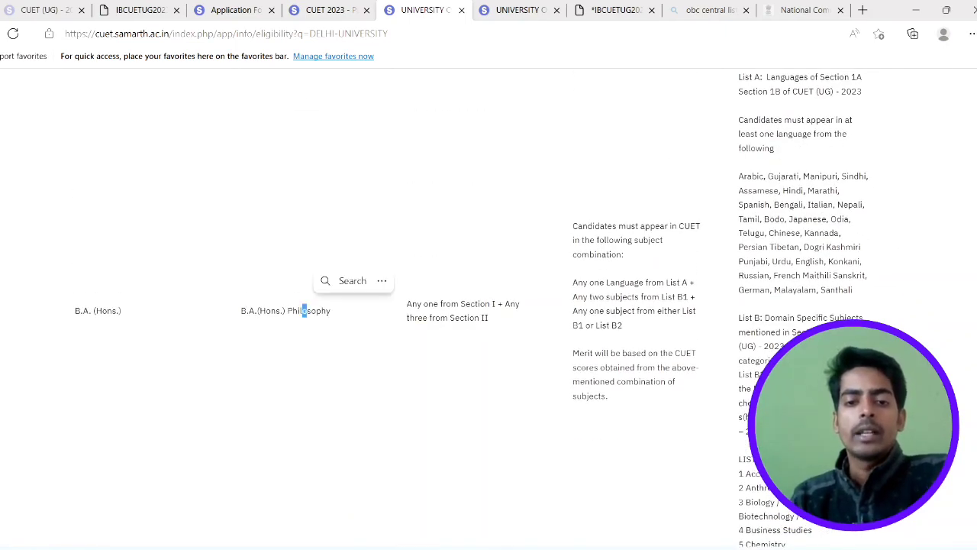
{"action": "double_click", "coordinate": [306, 311]}
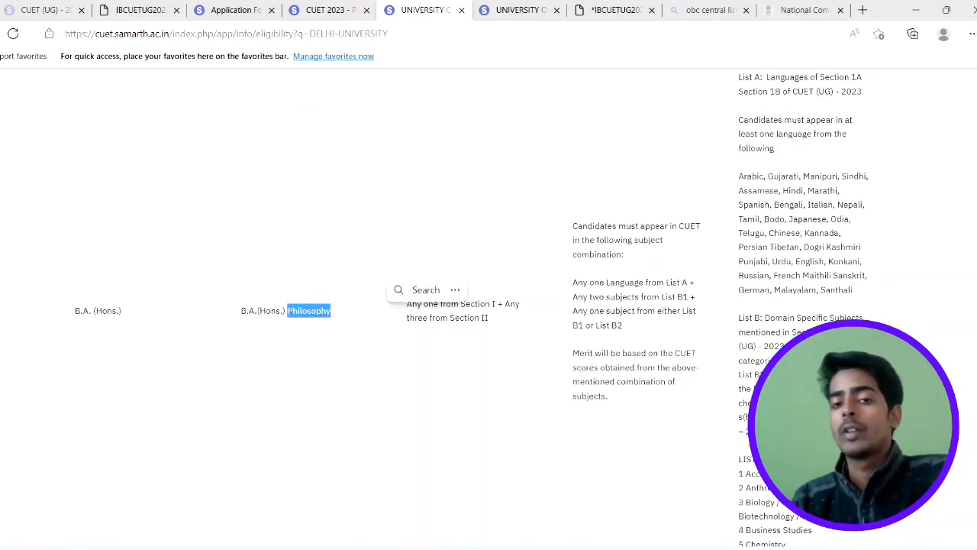
{"action": "left_click", "coordinate": [306, 311]}
{"action": "left_click_drag", "start_coordinate": [407, 304], "coordinate": [495, 304]}
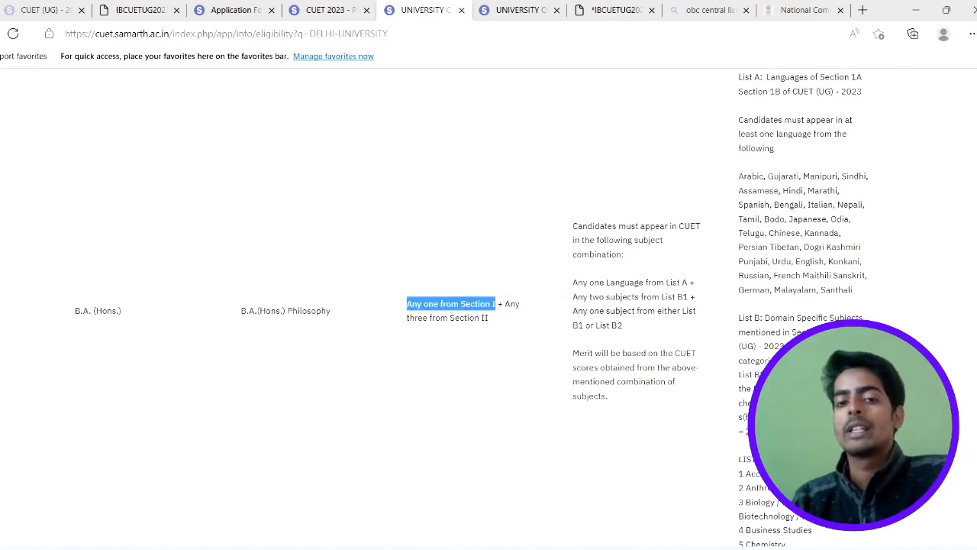
{"action": "left_click", "coordinate": [495, 303]}
- Highlight the B.A. (Hons.) German row's Section I and 'Any three from Section II' requirements
{"action": "scroll", "coordinate": [489, 305], "scroll_direction": "down", "scroll_amount": 10}
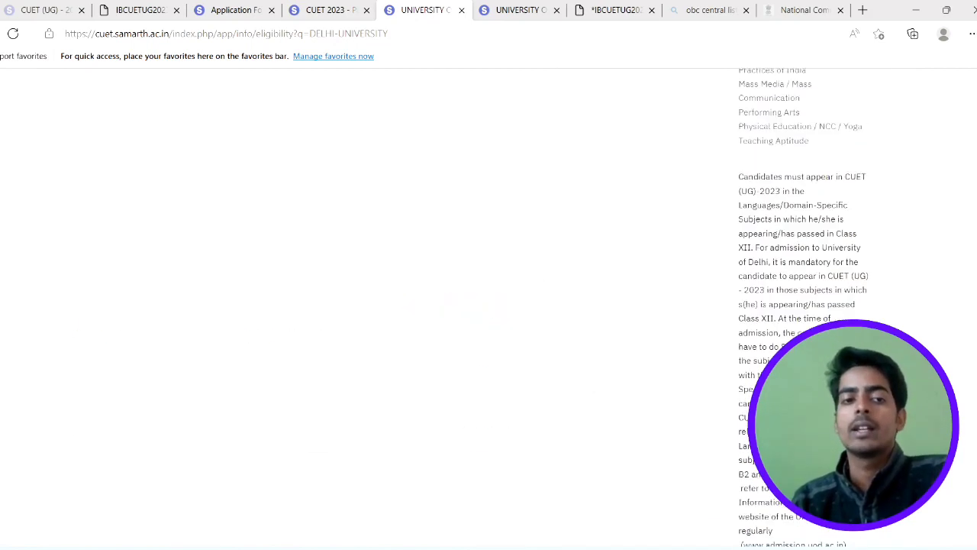
{"action": "scroll", "coordinate": [488, 305], "scroll_direction": "up", "scroll_amount": 5}
{"action": "scroll", "coordinate": [489, 306], "scroll_direction": "down", "scroll_amount": 2}
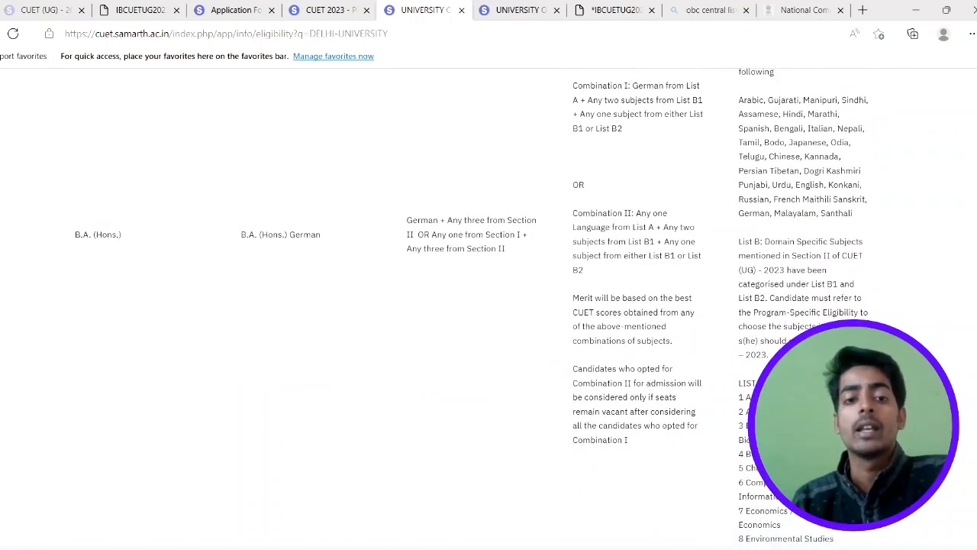
{"action": "left_click_drag", "start_coordinate": [288, 235], "coordinate": [305, 234]}
{"action": "left_click", "coordinate": [306, 234]}
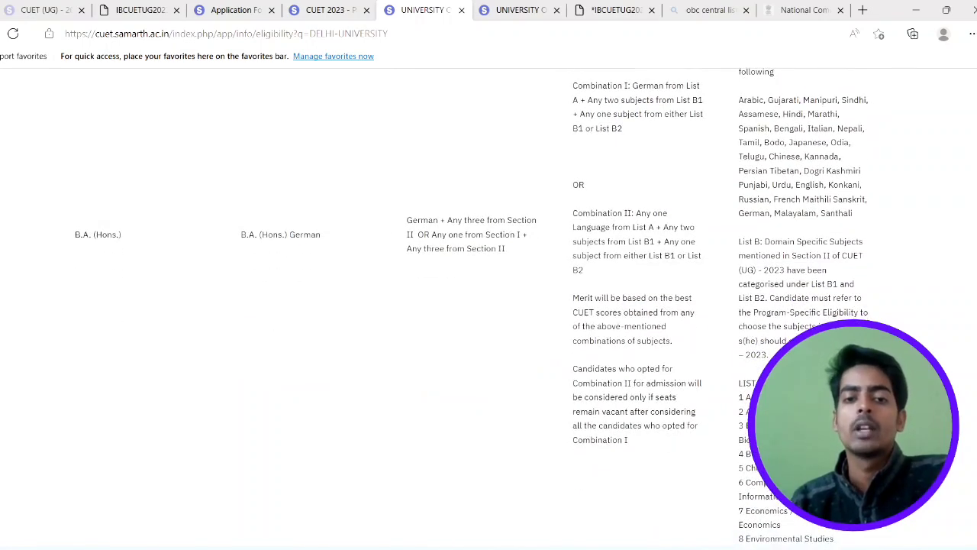
{"action": "left_click_drag", "start_coordinate": [407, 220], "coordinate": [501, 234]}
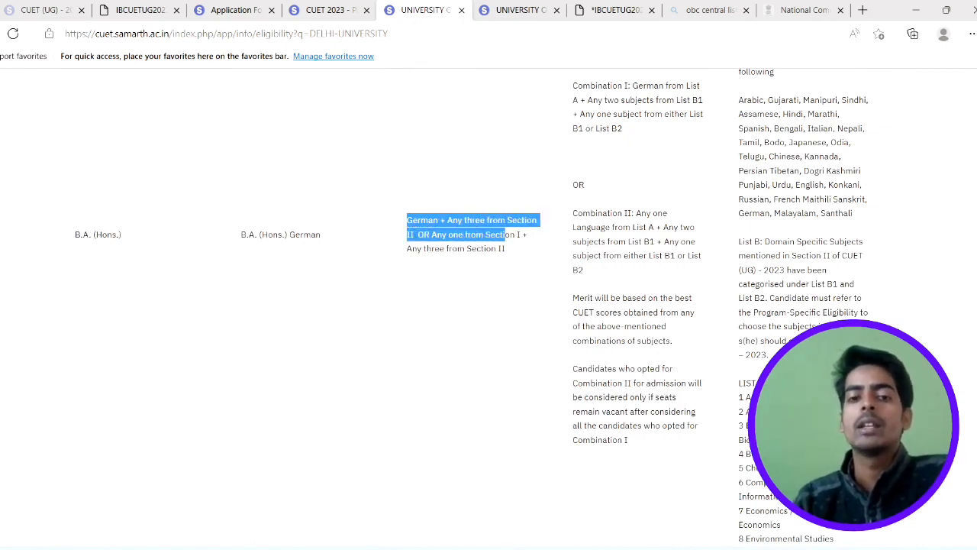
{"action": "left_click", "coordinate": [501, 235]}
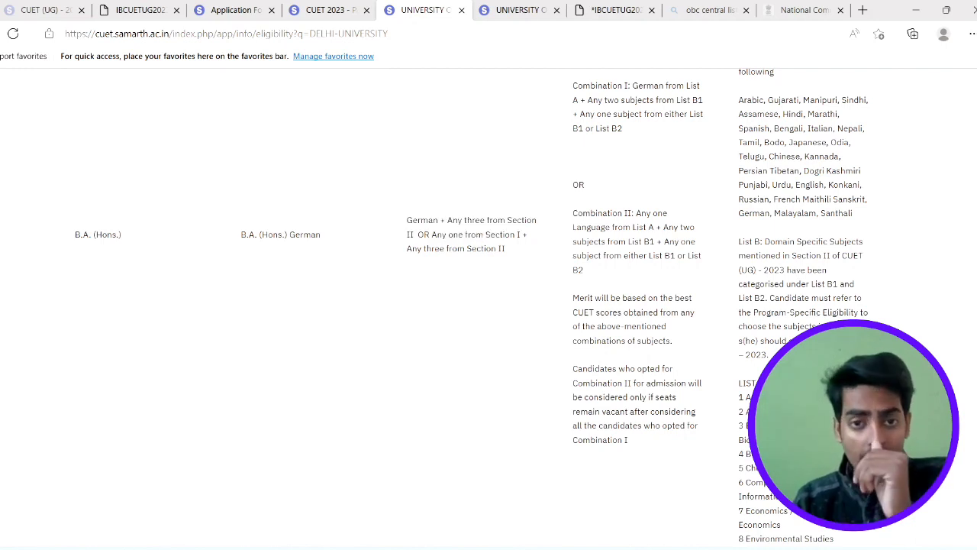
{"action": "left_click_drag", "start_coordinate": [430, 234], "coordinate": [518, 234]}
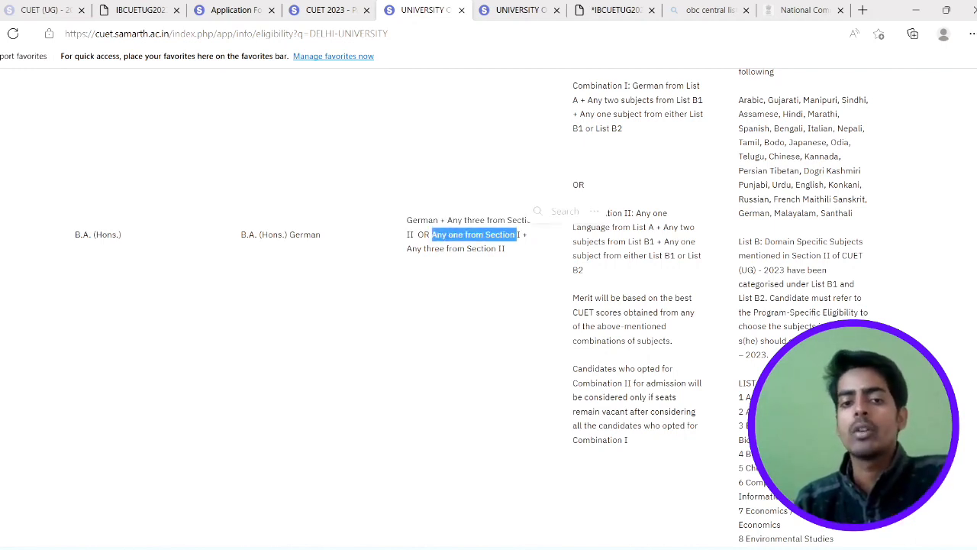
{"action": "left_click", "coordinate": [573, 212]}
{"action": "left_click_drag", "start_coordinate": [407, 248], "coordinate": [505, 248]}
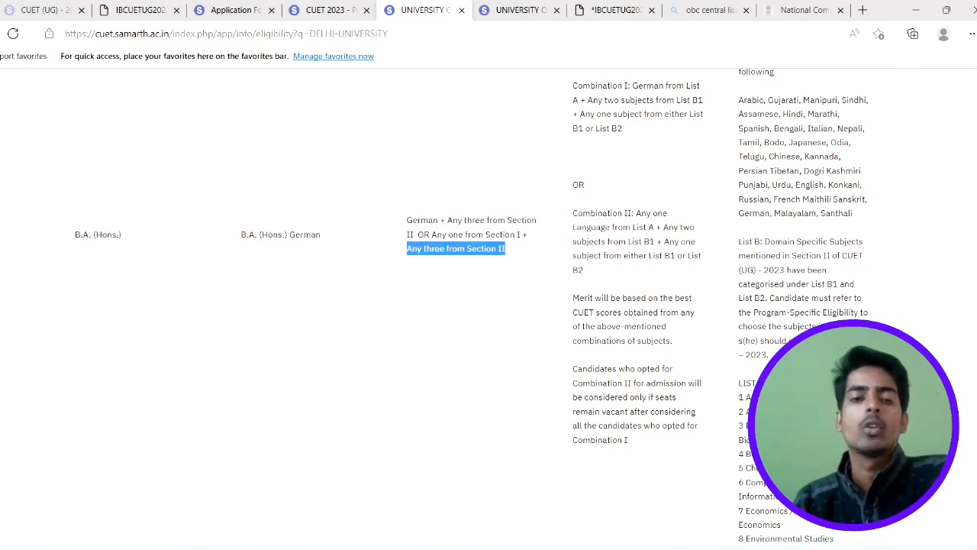
{"action": "scroll", "coordinate": [489, 305], "scroll_direction": "up", "scroll_amount": 3}
- Review the form's six papers: English, Political Science, History, Geography, Physical Education, General Test
{"action": "left_click", "coordinate": [229, 10]}
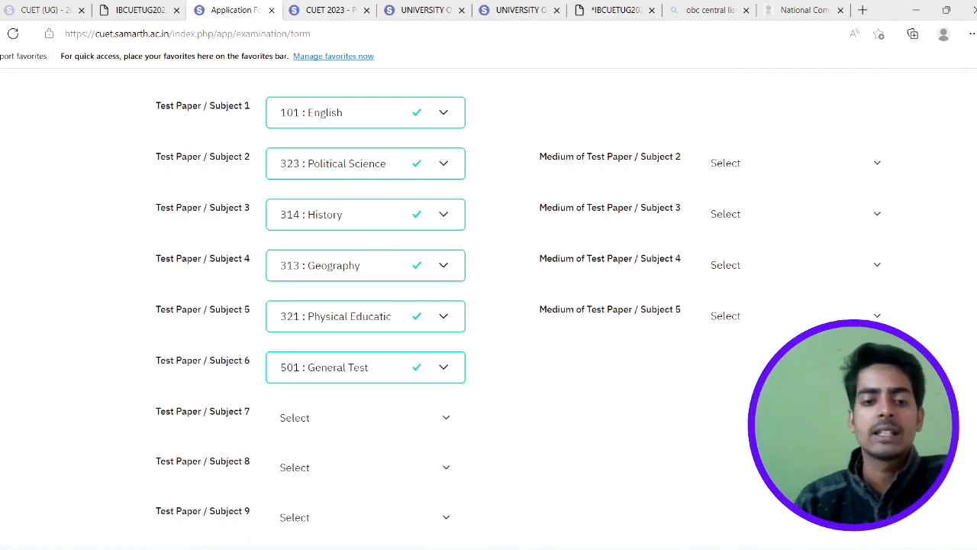
{"action": "scroll", "coordinate": [489, 306], "scroll_direction": "down", "scroll_amount": 2}
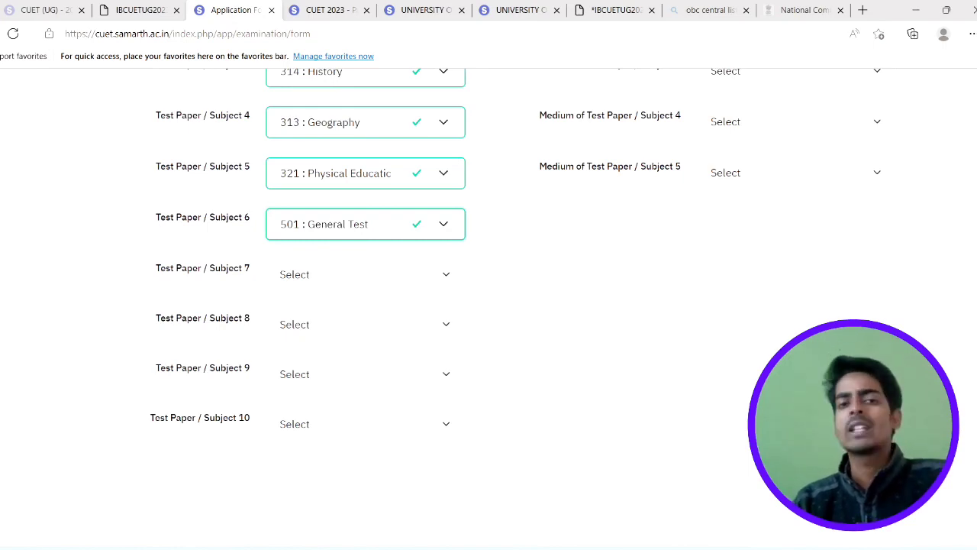
{"action": "scroll", "coordinate": [489, 305], "scroll_direction": "up", "scroll_amount": 3}
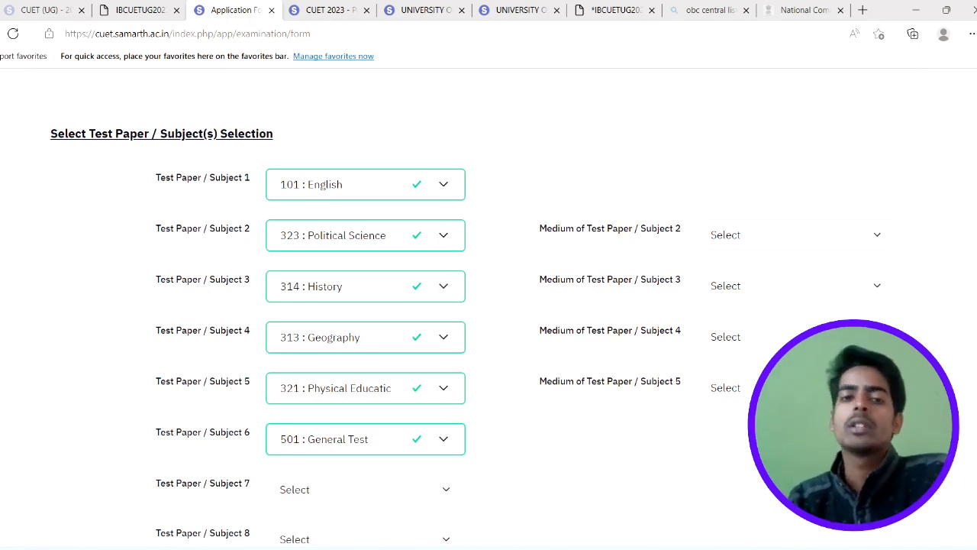
{"action": "scroll", "coordinate": [489, 305], "scroll_direction": "down", "scroll_amount": 1}
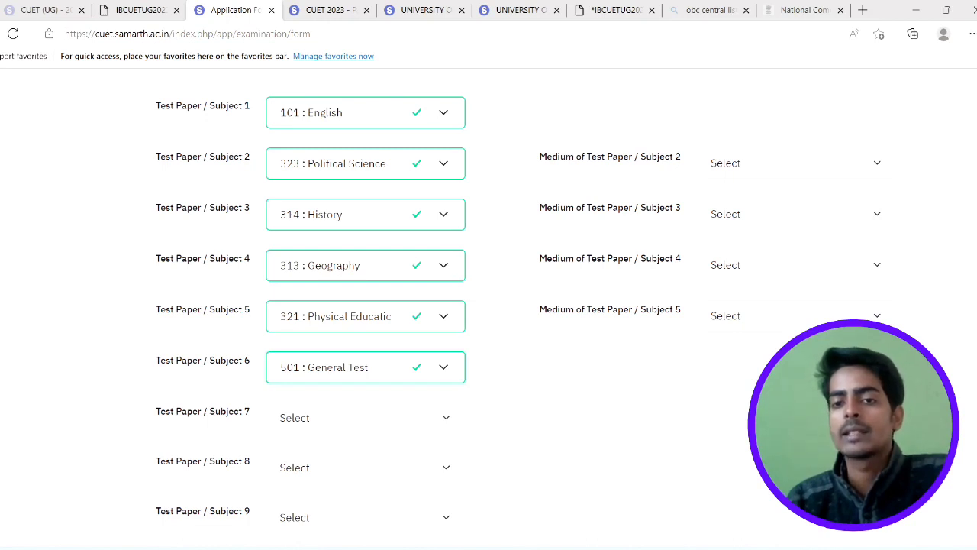
- Set Subject 2's medium to English, then bring up the information bulletin PDF
{"action": "left_click", "coordinate": [797, 163]}
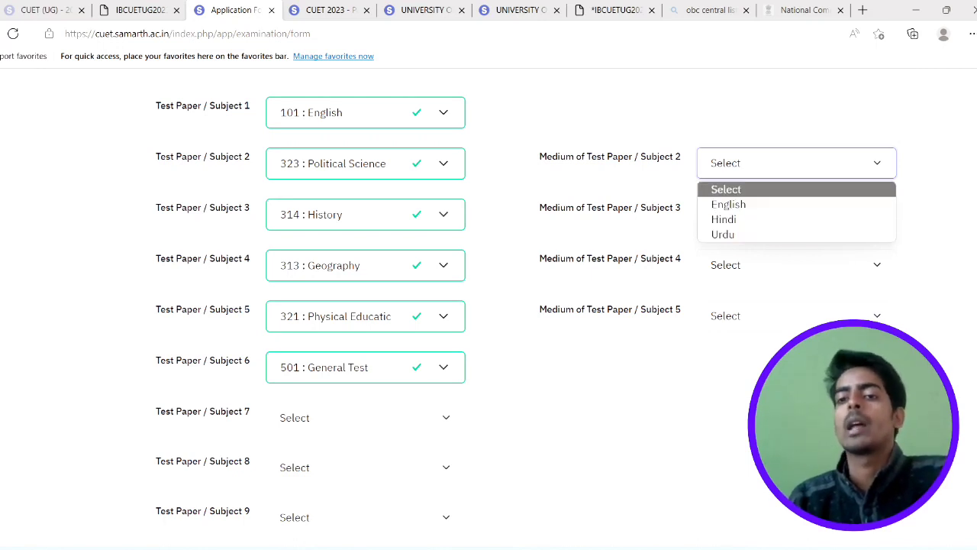
{"action": "key", "text": "Escape"}
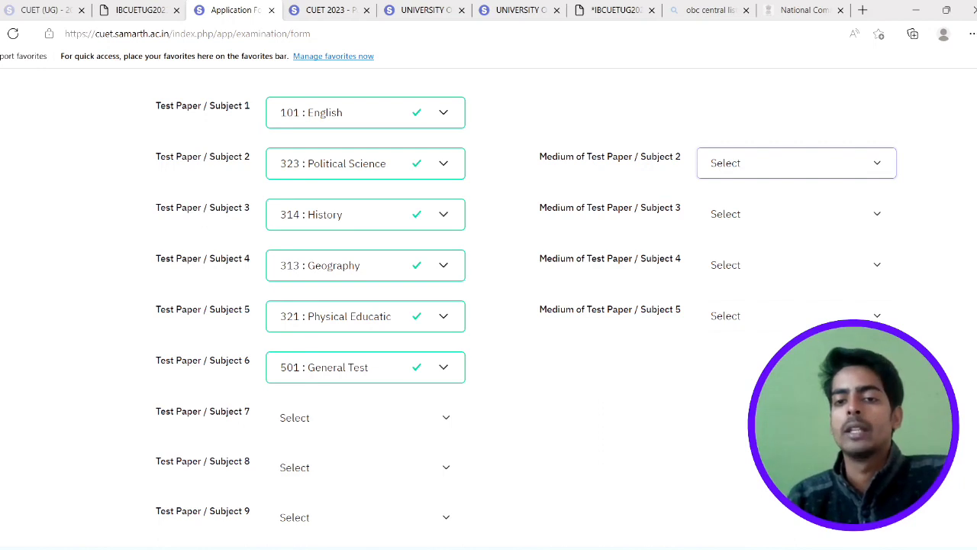
{"action": "key", "text": "alt+Down"}
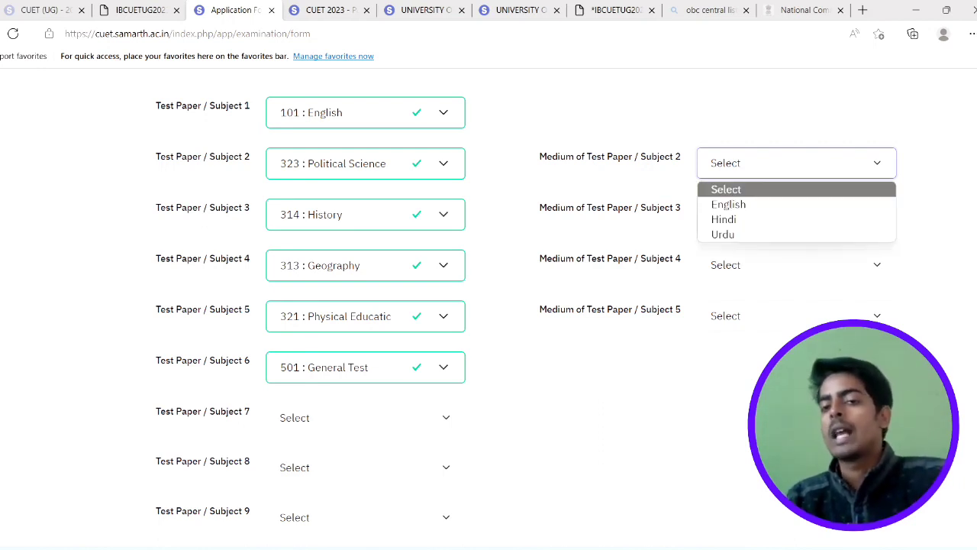
{"action": "key", "text": "Down"}
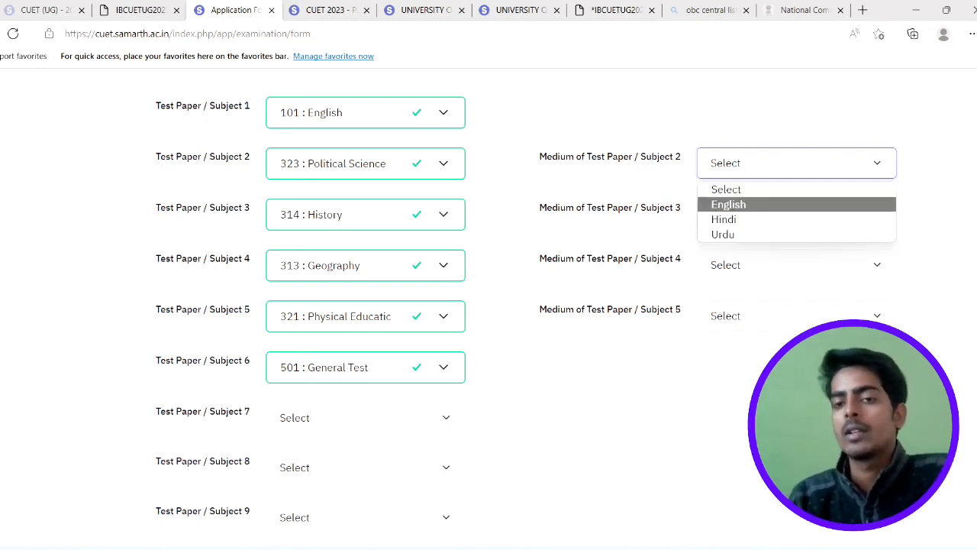
{"action": "key", "text": "Down"}
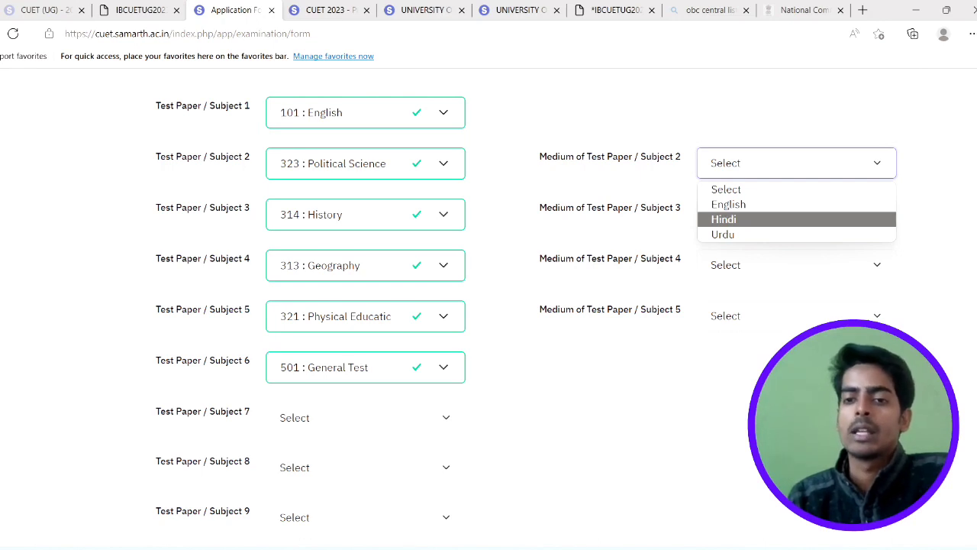
{"action": "key", "text": "Return"}
{"action": "key", "text": "alt+Down"}
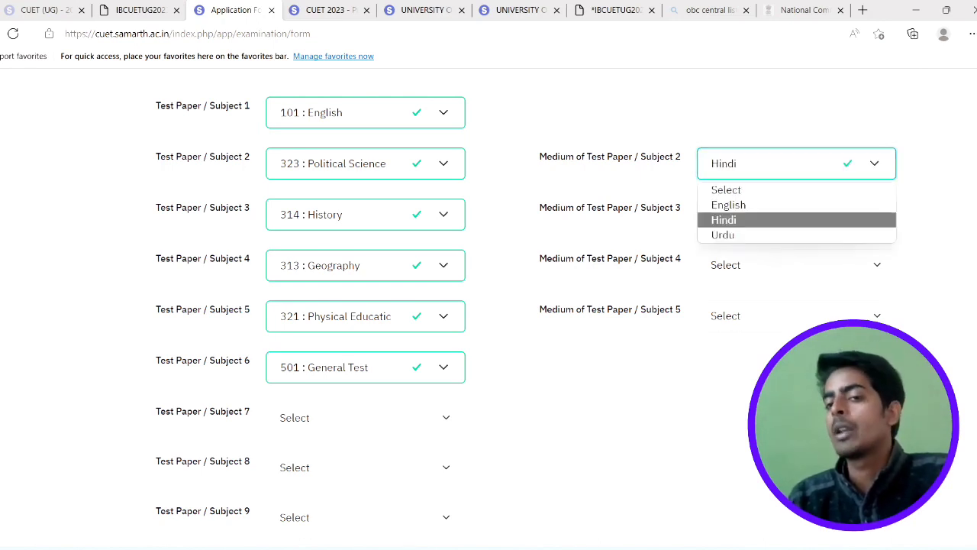
{"action": "key", "text": "Escape"}
{"action": "key", "text": "alt+Down"}
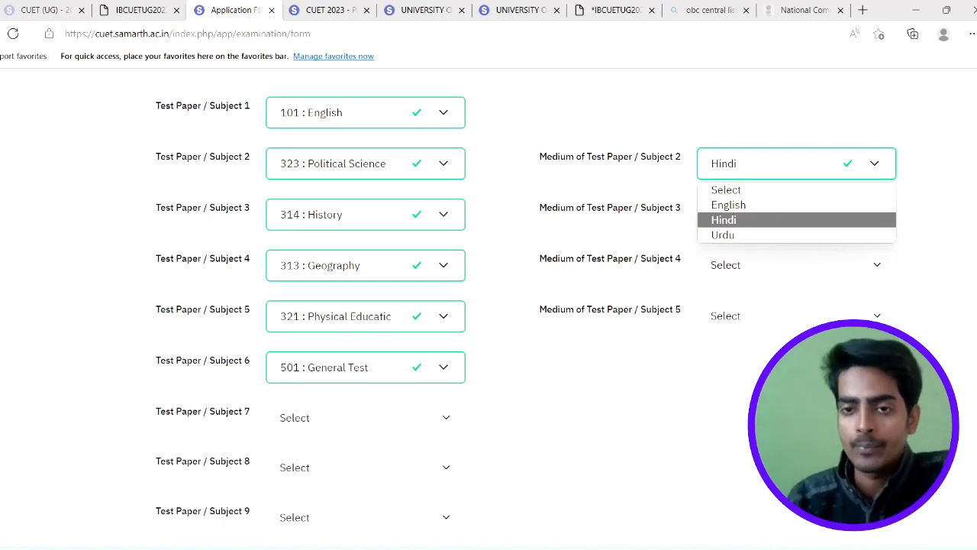
{"action": "key", "text": "Up"}
{"action": "key", "text": "Return"}
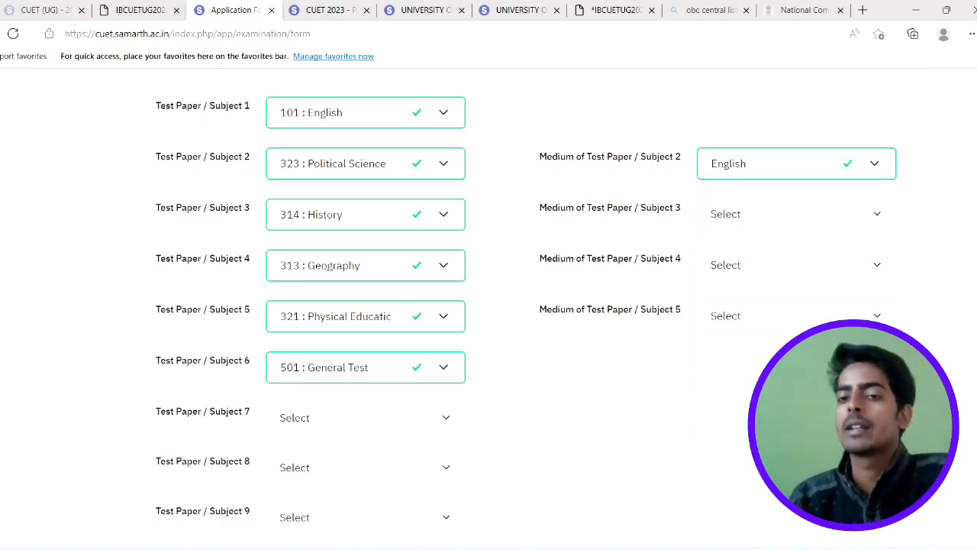
{"action": "left_click", "coordinate": [611, 10]}
- Handwrite English between Vision and Mission on bulletin page 3
{"action": "scroll", "coordinate": [473, 320], "scroll_direction": "down", "scroll_amount": 2}
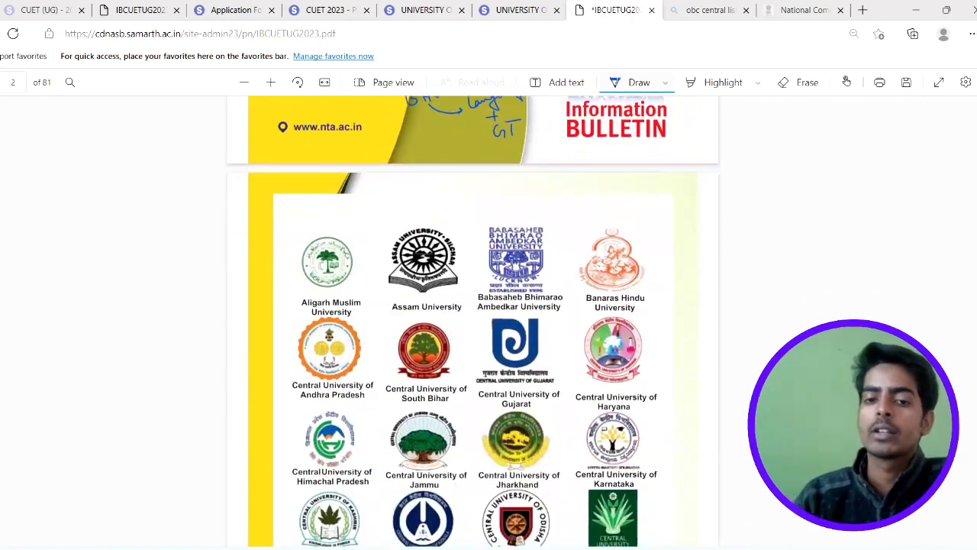
{"action": "scroll", "coordinate": [474, 320], "scroll_direction": "down", "scroll_amount": 5}
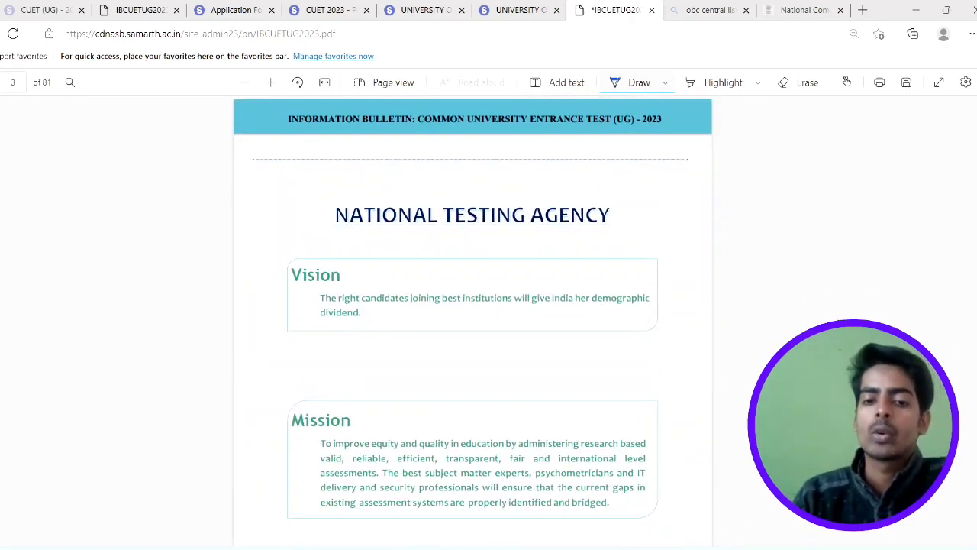
{"action": "mouse_move", "coordinate": [470, 353]}
{"action": "left_mouse_down"}
{"action": "mouse_move", "coordinate": [467, 375]}
{"action": "mouse_move", "coordinate": [529, 362]}
{"action": "left_mouse_up"}
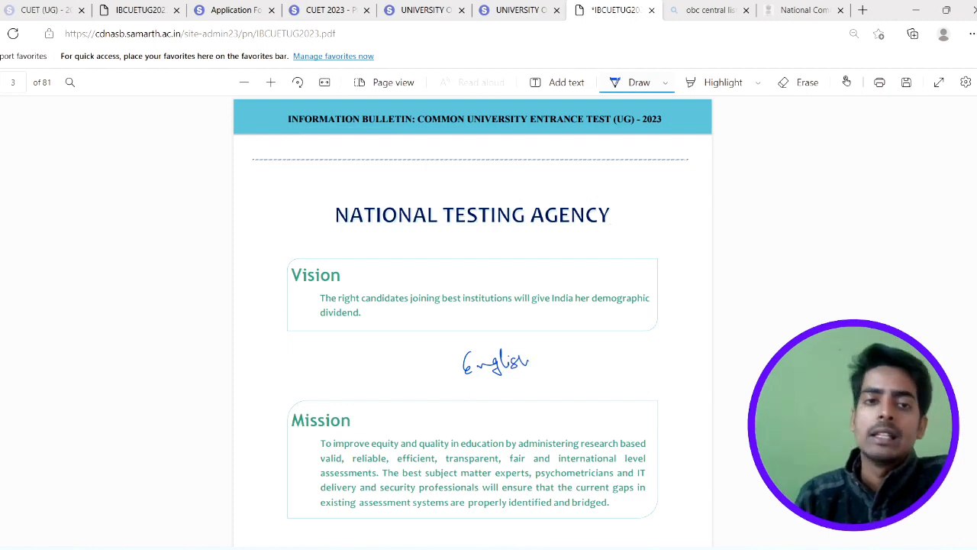
- Set Subject 2's medium back to Hindi on the application form
{"action": "key", "text": "ctrl+3"}
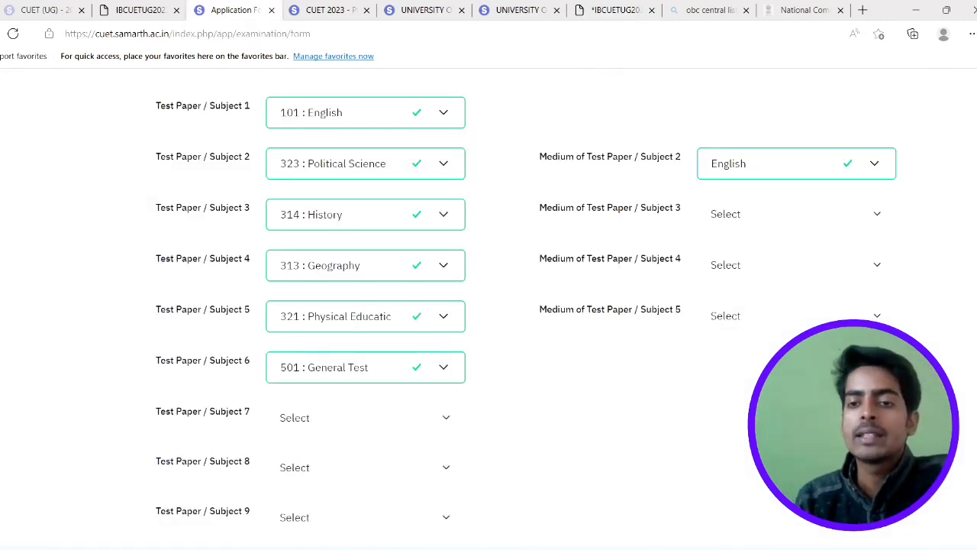
{"action": "key", "text": "alt+Down"}
{"action": "key", "text": "Down"}
{"action": "key", "text": "Down"}
{"action": "key", "text": "Return"}
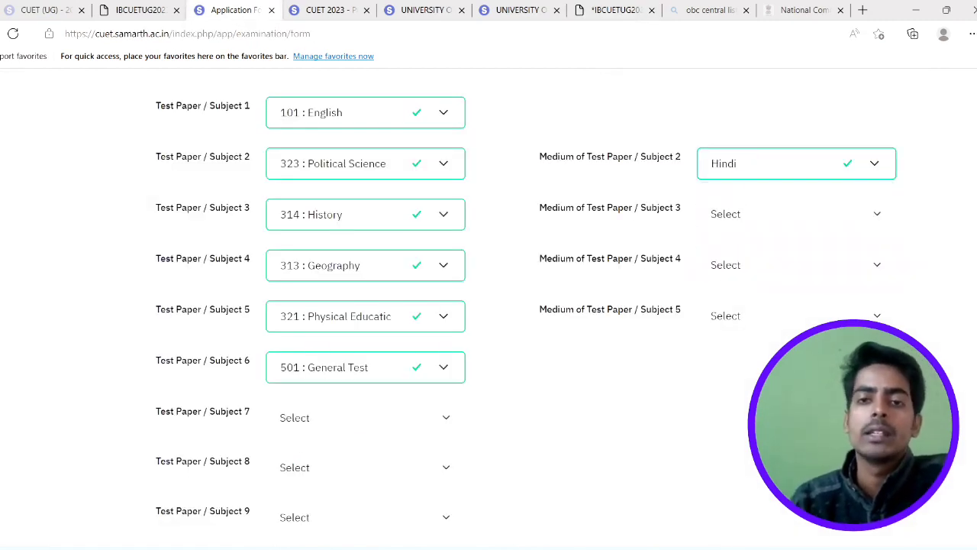
- On the bulletin, ink Medium: Eng / Hindi and Exam: English labels with arrows
{"action": "key", "text": "ctrl+7"}
{"action": "scroll", "coordinate": [473, 321], "scroll_direction": "down", "scroll_amount": 3}
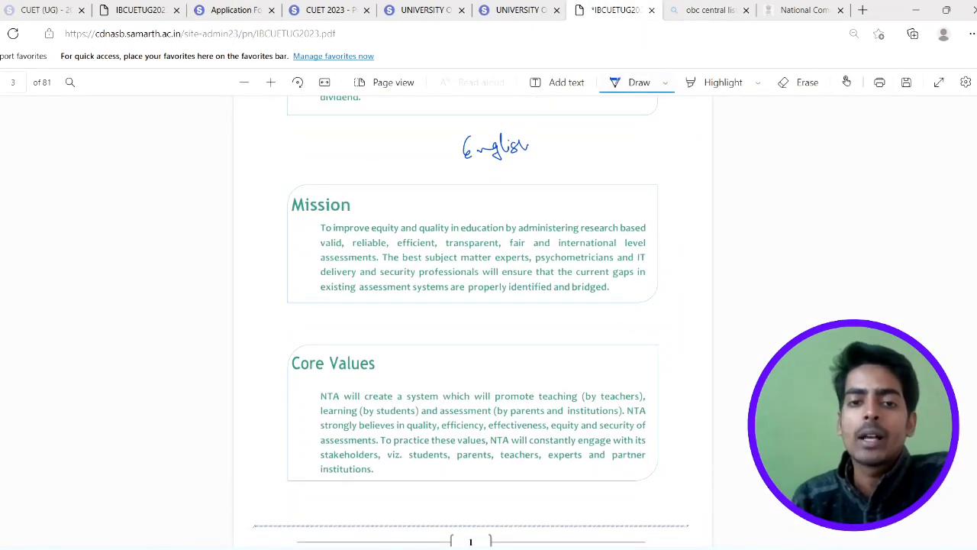
{"action": "mouse_move", "coordinate": [349, 141]}
{"action": "left_mouse_down"}
{"action": "mouse_move", "coordinate": [385, 162]}
{"action": "mouse_move", "coordinate": [374, 165]}
{"action": "mouse_move", "coordinate": [374, 127]}
{"action": "mouse_move", "coordinate": [400, 128]}
{"action": "mouse_move", "coordinate": [409, 110]}
{"action": "mouse_move", "coordinate": [412, 124]}
{"action": "mouse_move", "coordinate": [426, 120]}
{"action": "mouse_move", "coordinate": [392, 142]}
{"action": "left_mouse_up"}
{"action": "mouse_move", "coordinate": [479, 109]}
{"action": "left_mouse_down"}
{"action": "mouse_move", "coordinate": [474, 117]}
{"action": "mouse_move", "coordinate": [507, 115]}
{"action": "left_mouse_up"}
{"action": "left_click_drag", "start_coordinate": [491, 122], "coordinate": [491, 130]}
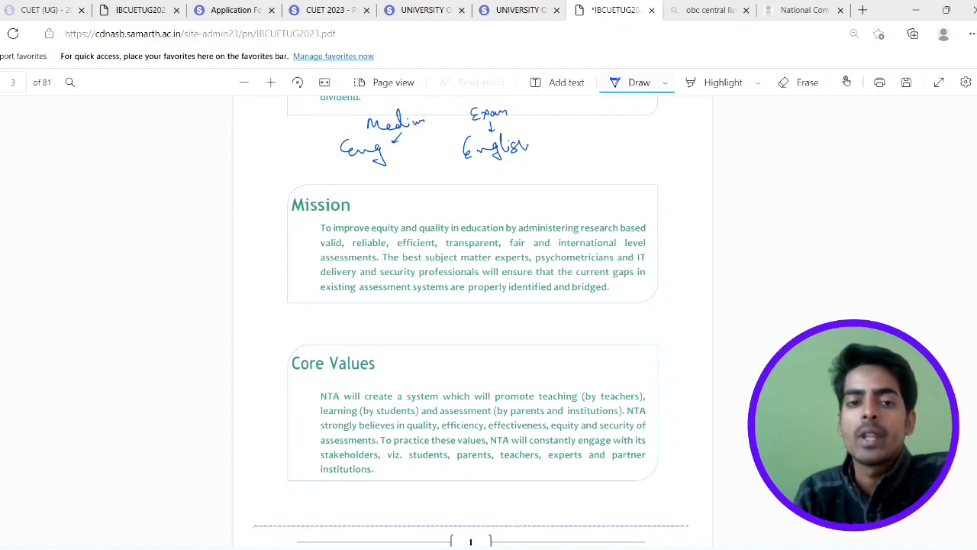
{"action": "mouse_move", "coordinate": [351, 183]}
{"action": "left_mouse_down"}
{"action": "mouse_move", "coordinate": [353, 197]}
{"action": "mouse_move", "coordinate": [392, 185]}
{"action": "mouse_move", "coordinate": [405, 168]}
{"action": "left_mouse_up"}
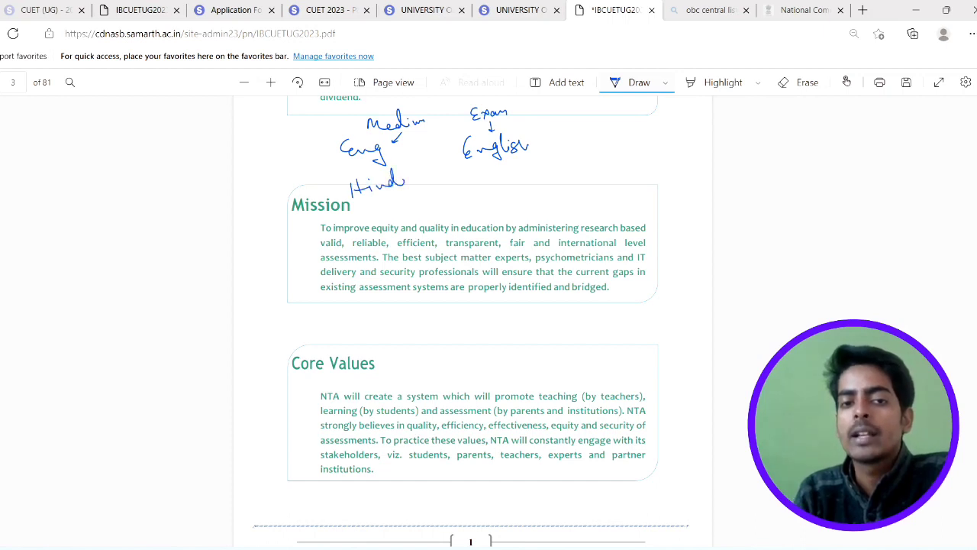
- Write Eng + Hindi below English, box the Hindi note, and underline Eng + Hindi
{"action": "mouse_move", "coordinate": [484, 170]}
{"action": "left_mouse_down"}
{"action": "mouse_move", "coordinate": [478, 183]}
{"action": "mouse_move", "coordinate": [503, 177]}
{"action": "mouse_move", "coordinate": [504, 197]}
{"action": "mouse_move", "coordinate": [562, 175]}
{"action": "mouse_move", "coordinate": [580, 154]}
{"action": "mouse_move", "coordinate": [587, 177]}
{"action": "left_mouse_up"}
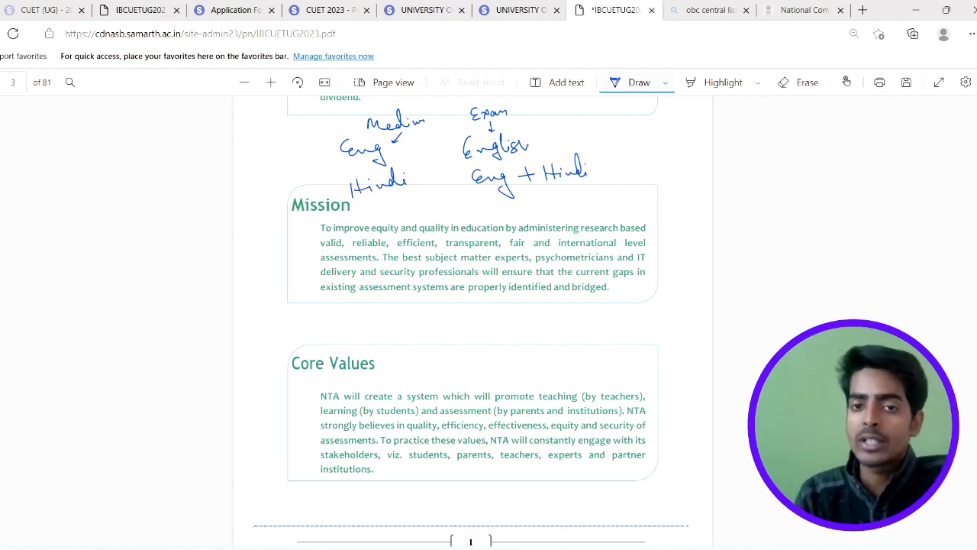
{"action": "mouse_move", "coordinate": [595, 163]}
{"action": "left_mouse_down"}
{"action": "mouse_move", "coordinate": [617, 170]}
{"action": "mouse_move", "coordinate": [626, 157]}
{"action": "left_mouse_up"}
{"action": "mouse_move", "coordinate": [345, 198]}
{"action": "left_mouse_down"}
{"action": "mouse_move", "coordinate": [378, 166]}
{"action": "mouse_move", "coordinate": [347, 197]}
{"action": "left_mouse_up"}
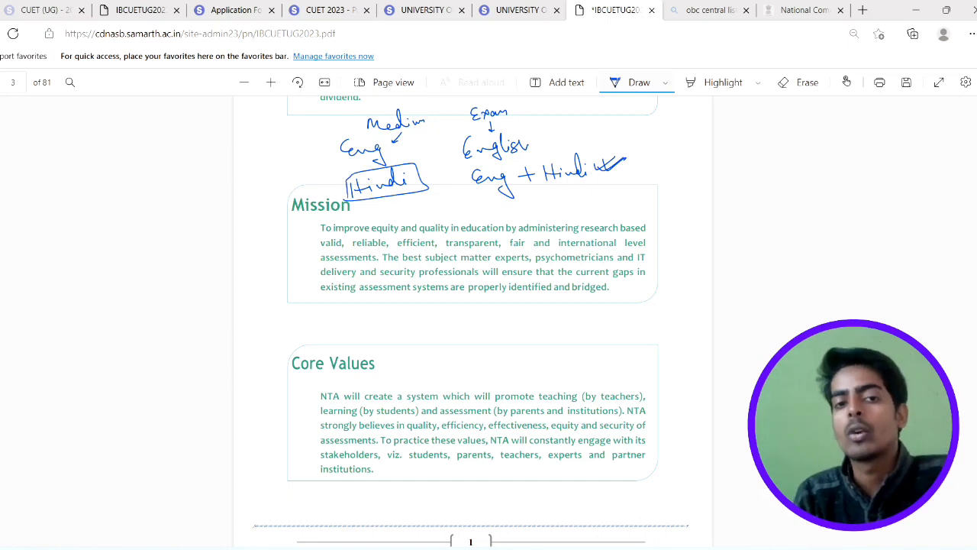
{"action": "left_click_drag", "start_coordinate": [481, 197], "coordinate": [541, 192]}
{"action": "left_click_drag", "start_coordinate": [553, 187], "coordinate": [607, 182]}
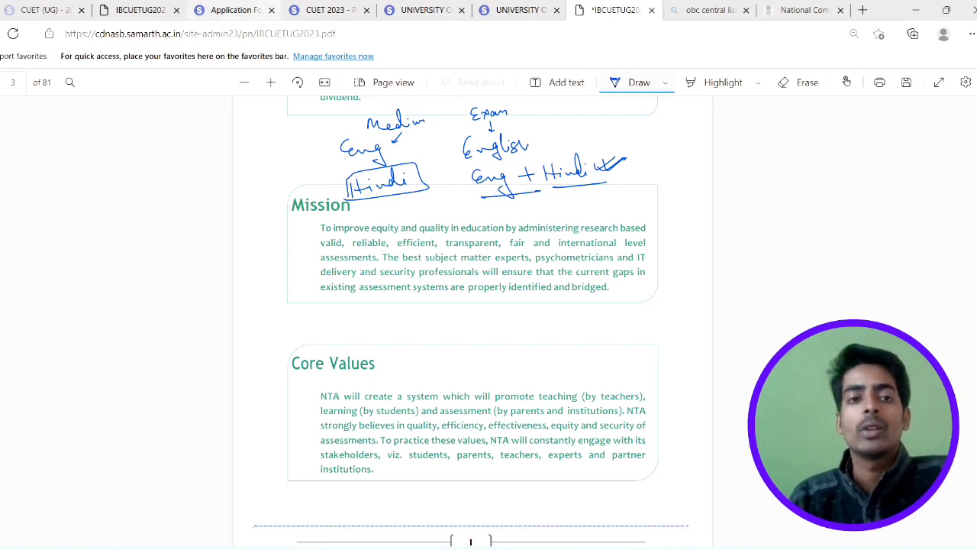
{"action": "key", "text": "ctrl+3"}
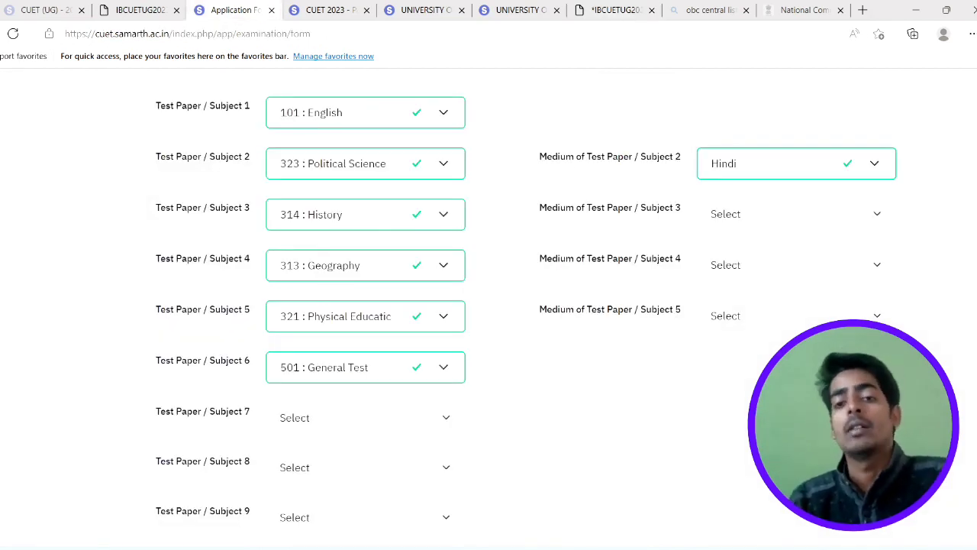
- Keep Hindi for Subject 2 and set Hindi as the Subject 3 medium
{"action": "key", "text": "alt+Down"}
{"action": "key", "text": "Return"}
{"action": "key", "text": "Tab"}
{"action": "key", "text": "alt+Down"}
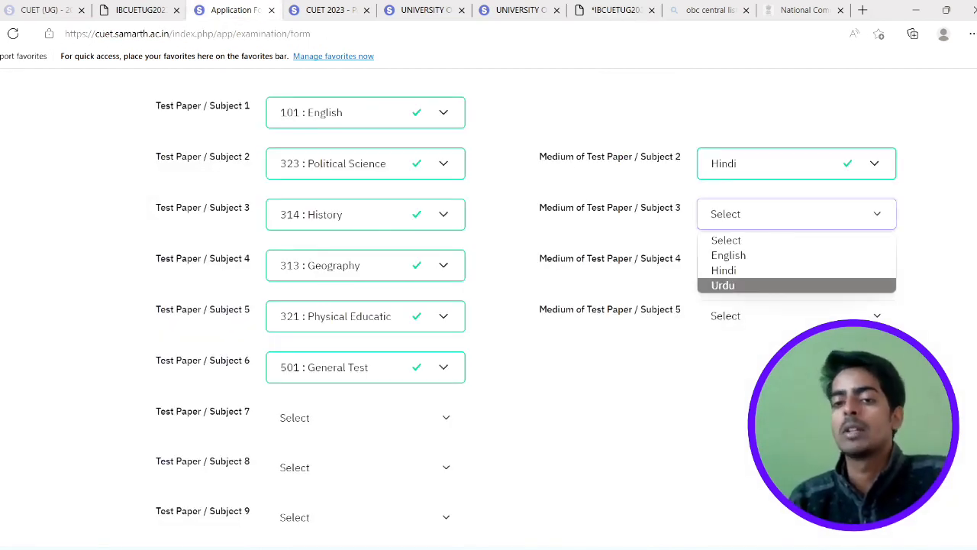
{"action": "key", "text": "Up"}
{"action": "key", "text": "Return"}
- Set Hindi as the medium for Subjects 4 and 5
{"action": "key", "text": "Tab"}
{"action": "key", "text": "alt+Down"}
{"action": "key", "text": "Down"}
{"action": "key", "text": "Down"}
{"action": "key", "text": "Return"}
{"action": "key", "text": "Tab"}
{"action": "key", "text": "alt+Down"}
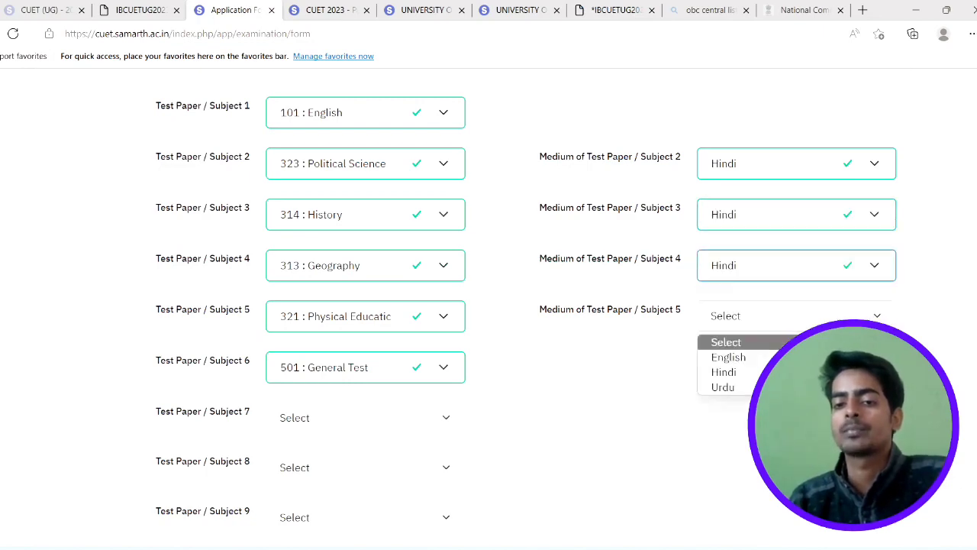
{"action": "key", "text": "Down"}
{"action": "key", "text": "Down"}
{"action": "key", "text": "Return"}
- Tick the subject-selection declaration and try saving the subject selection
{"action": "scroll", "coordinate": [489, 306], "scroll_direction": "down", "scroll_amount": 9}
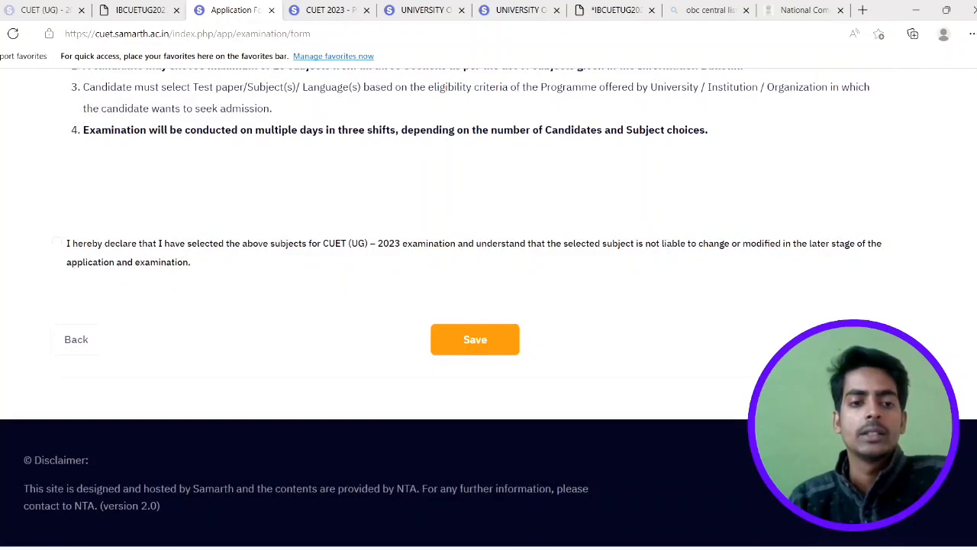
{"action": "key", "text": "space"}
{"action": "key", "text": "Tab"}
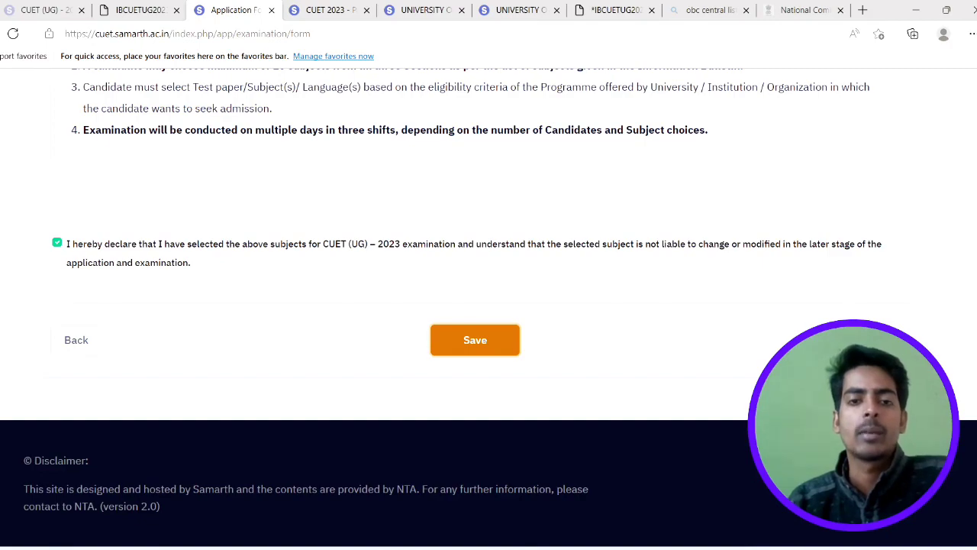
{"action": "scroll", "coordinate": [488, 306], "scroll_direction": "up", "scroll_amount": 10}
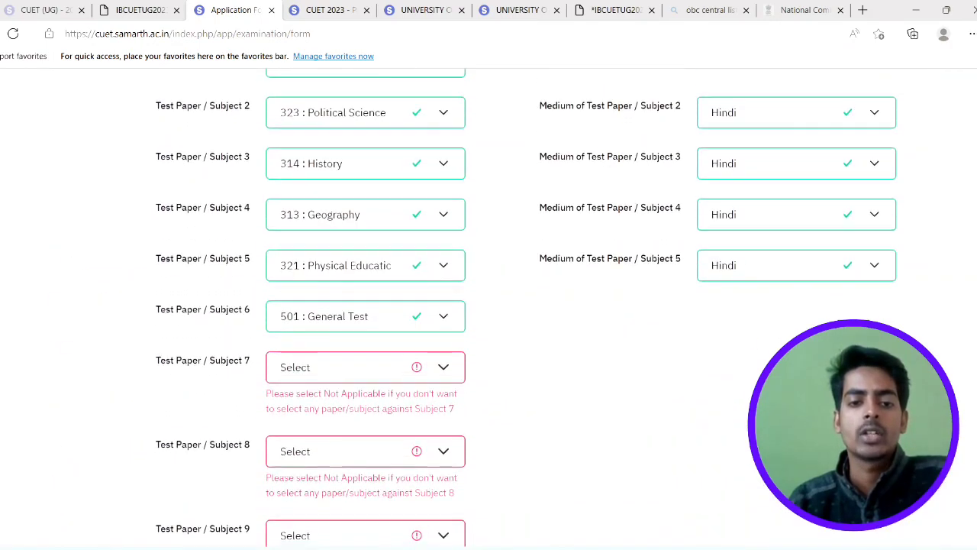
- Set Subjects 7 and 8 to Not Applicable
{"action": "scroll", "coordinate": [489, 306], "scroll_direction": "down", "scroll_amount": 3}
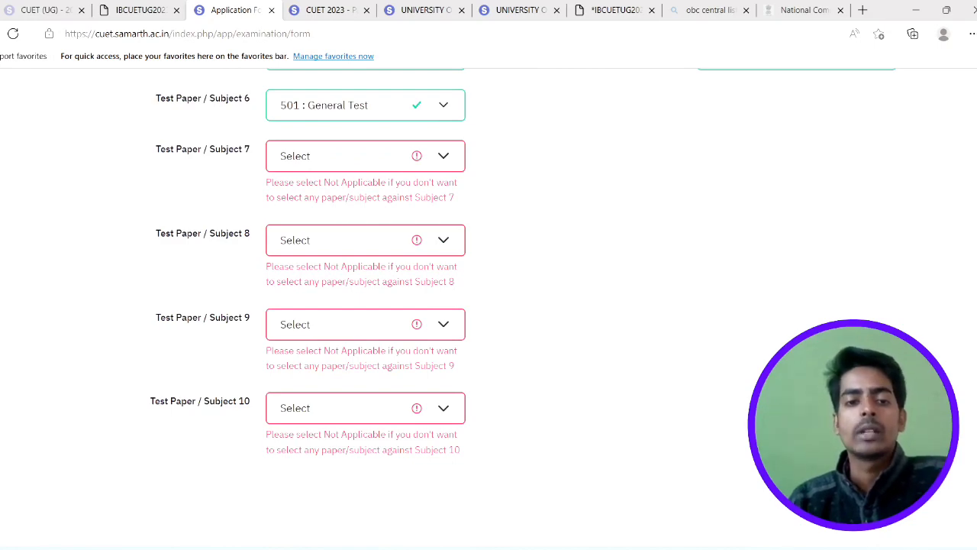
{"action": "left_click", "coordinate": [365, 156]}
{"action": "scroll", "coordinate": [351, 213], "scroll_direction": "down", "scroll_amount": 5}
{"action": "scroll", "coordinate": [351, 382], "scroll_direction": "down", "scroll_amount": 5}
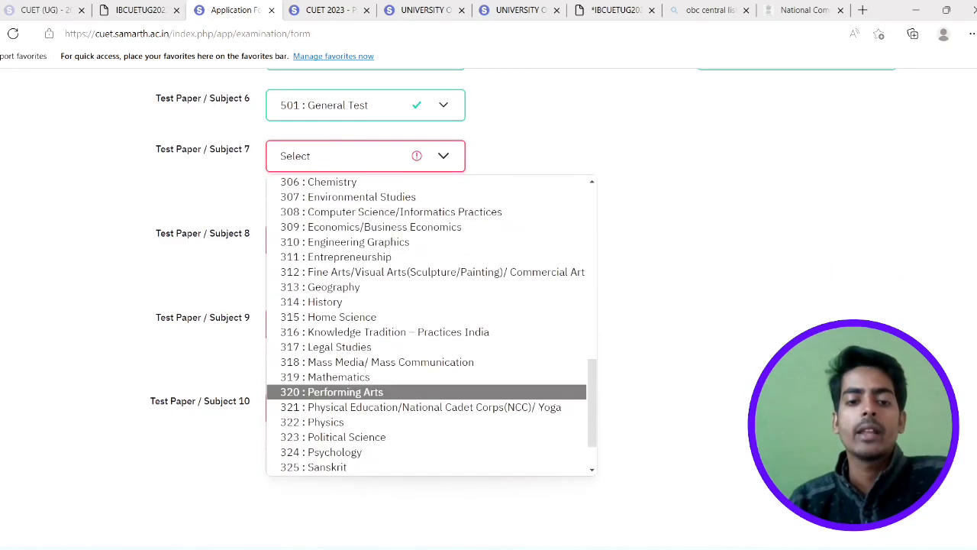
{"action": "left_click", "coordinate": [321, 465]}
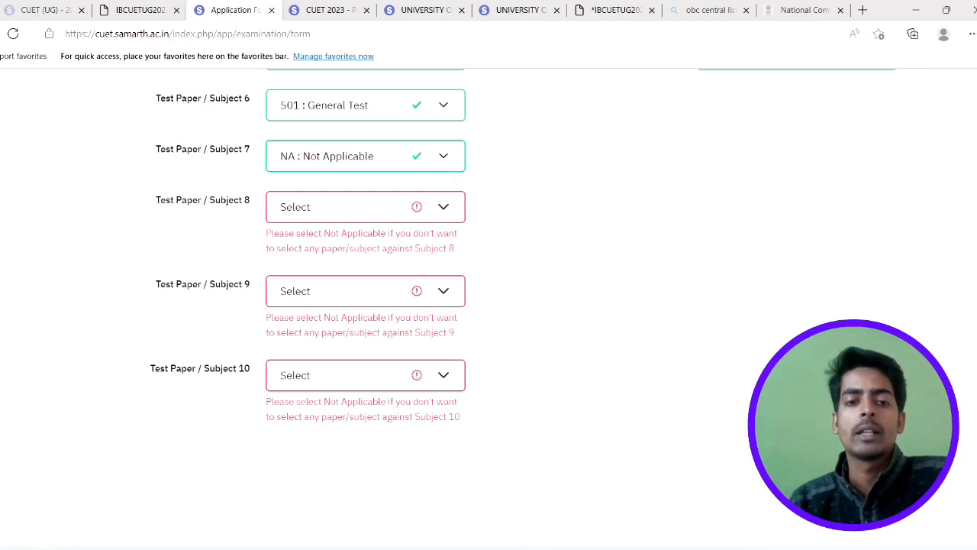
{"action": "left_click", "coordinate": [365, 207]}
{"action": "scroll", "coordinate": [352, 369], "scroll_direction": "down", "scroll_amount": 10}
{"action": "scroll", "coordinate": [352, 488], "scroll_direction": "down", "scroll_amount": 3}
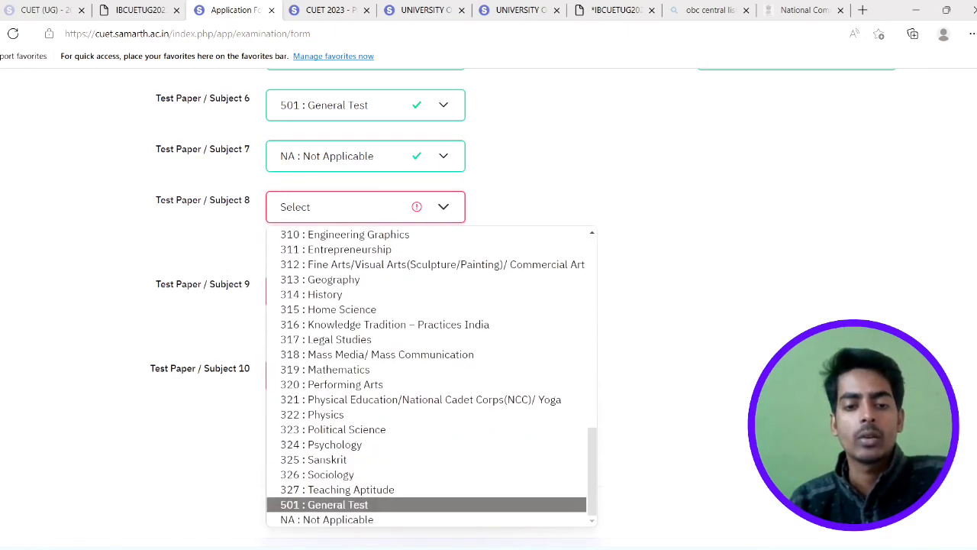
{"action": "left_click", "coordinate": [320, 517]}
- Set Subjects 9 and 10 to Not Applicable
{"action": "scroll", "coordinate": [351, 458], "scroll_direction": "down", "scroll_amount": 10}
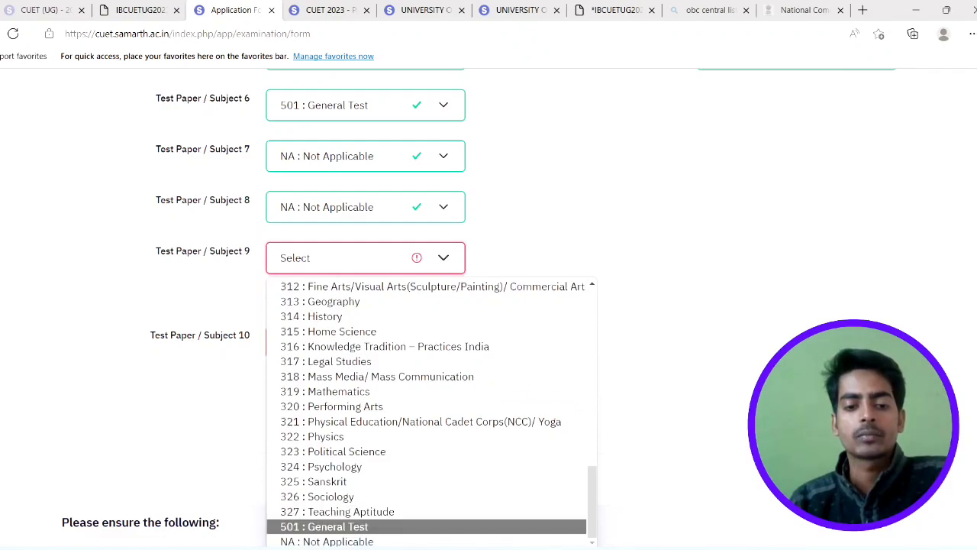
{"action": "left_click", "coordinate": [327, 542]}
{"action": "left_click", "coordinate": [365, 308]}
{"action": "scroll", "coordinate": [489, 305], "scroll_direction": "down", "scroll_amount": 10}
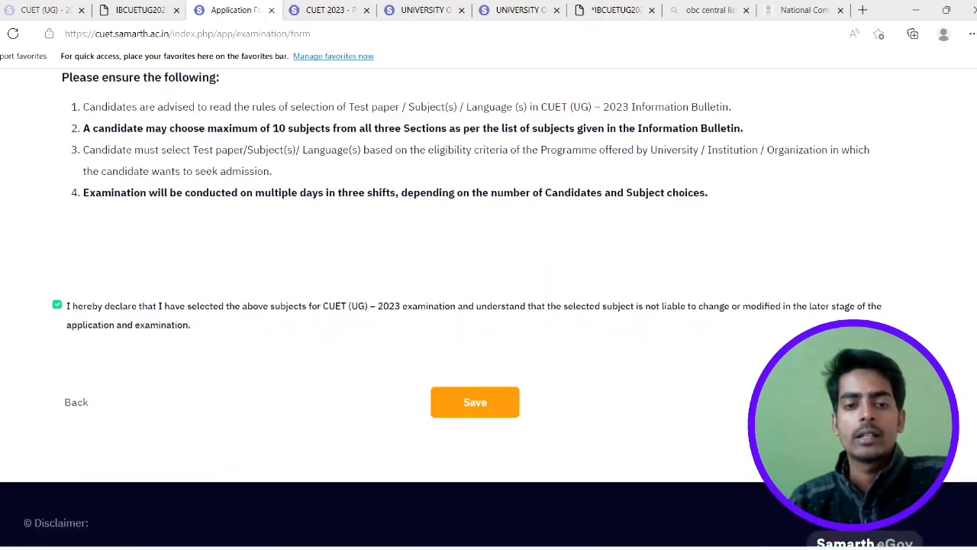
{"action": "scroll", "coordinate": [489, 306], "scroll_direction": "up", "scroll_amount": 10}
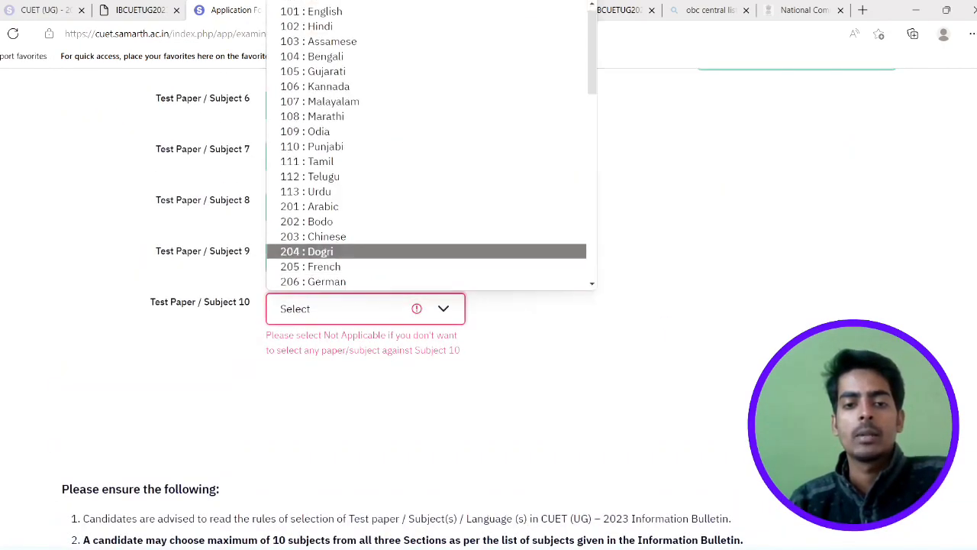
{"action": "scroll", "coordinate": [351, 229], "scroll_direction": "down", "scroll_amount": 10}
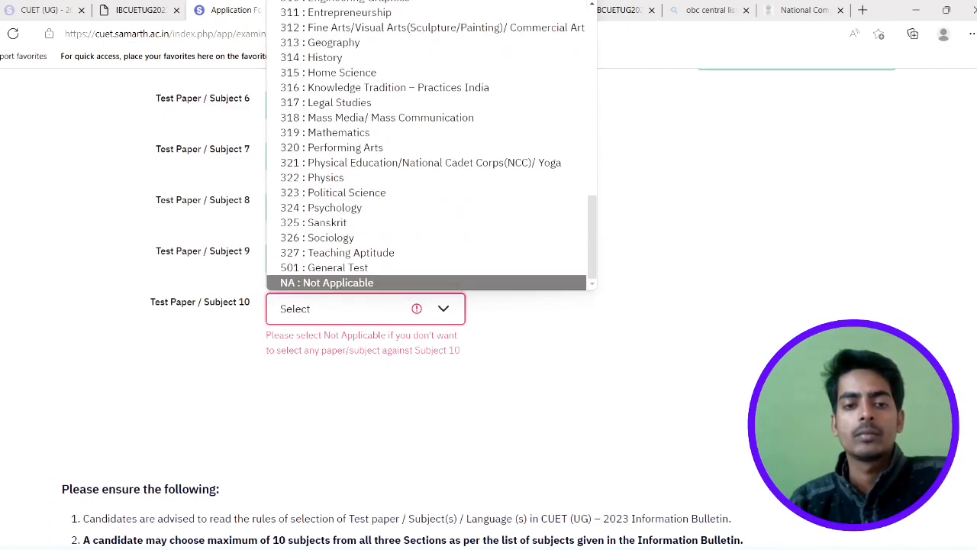
{"action": "left_click", "coordinate": [327, 283]}
- Save the test paper selection and continue to the Upload Documents step
{"action": "scroll", "coordinate": [489, 305], "scroll_direction": "down", "scroll_amount": 5}
{"action": "left_click", "coordinate": [475, 422]}
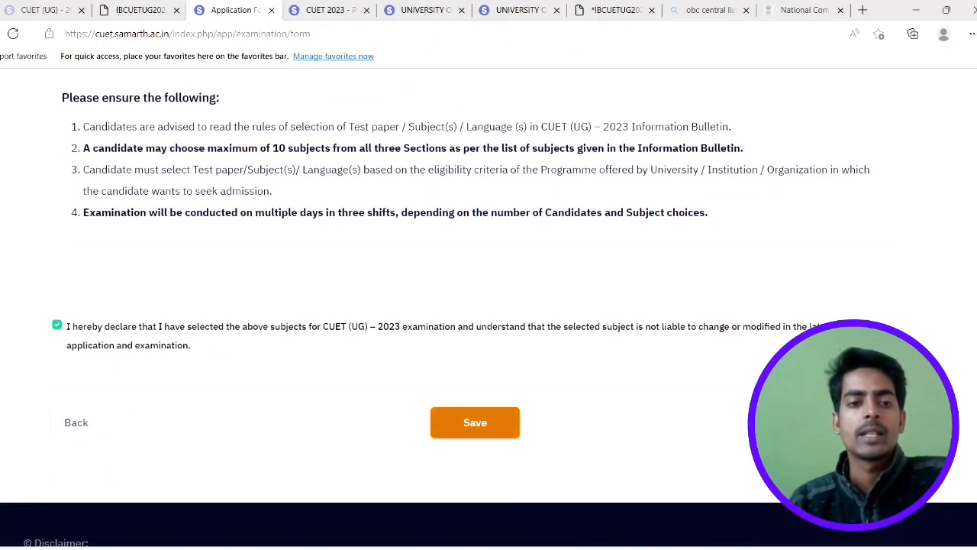
{"action": "scroll", "coordinate": [488, 305], "scroll_direction": "down", "scroll_amount": 3}
{"action": "scroll", "coordinate": [489, 306], "scroll_direction": "down", "scroll_amount": 8}
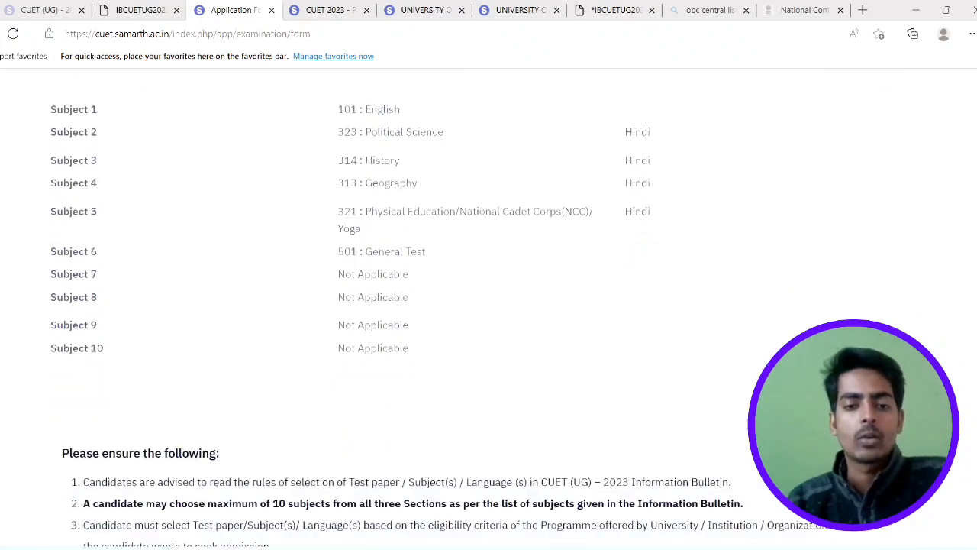
{"action": "scroll", "coordinate": [489, 305], "scroll_direction": "down", "scroll_amount": 3}
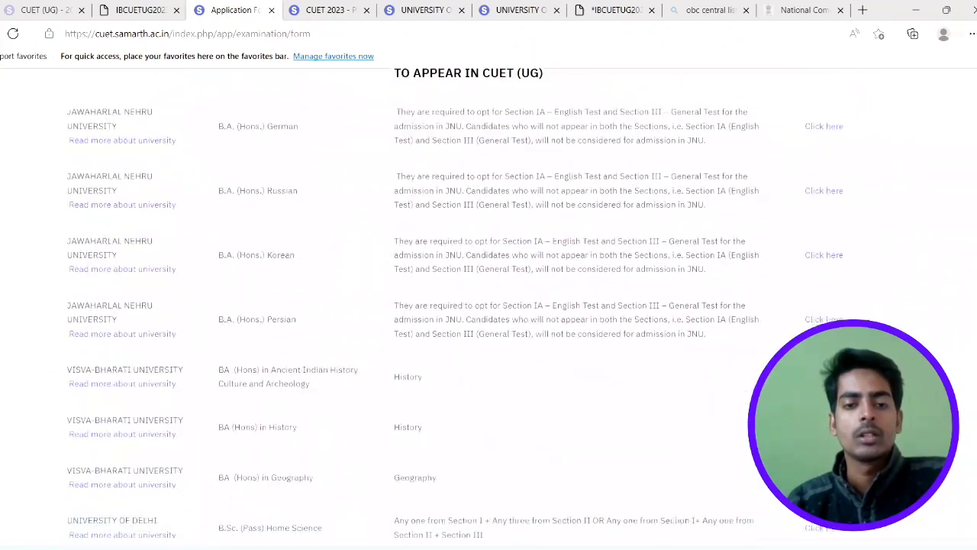
{"action": "scroll", "coordinate": [488, 306], "scroll_direction": "up", "scroll_amount": 12}
{"action": "scroll", "coordinate": [489, 305], "scroll_direction": "down", "scroll_amount": 1}
{"action": "scroll", "coordinate": [489, 305], "scroll_direction": "down", "scroll_amount": 10}
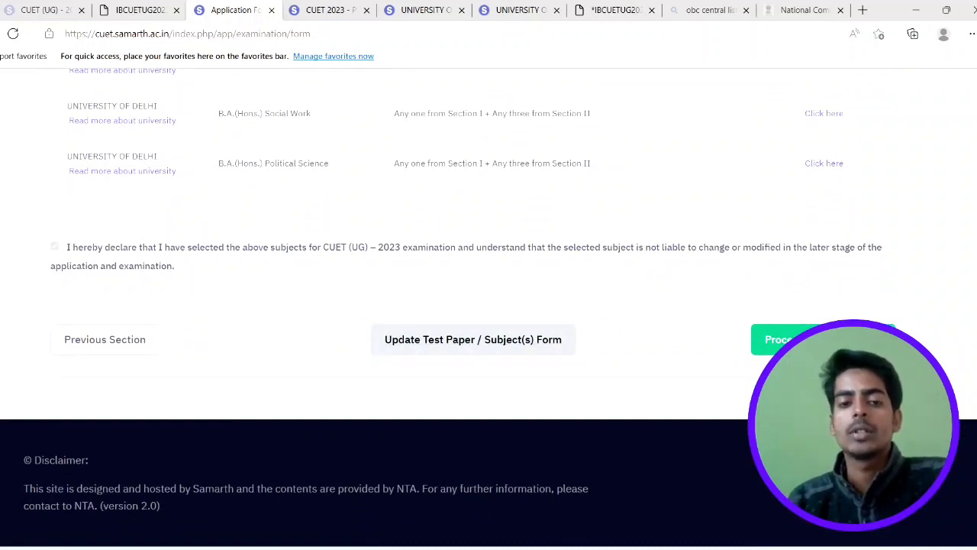
{"action": "left_click", "coordinate": [769, 339]}
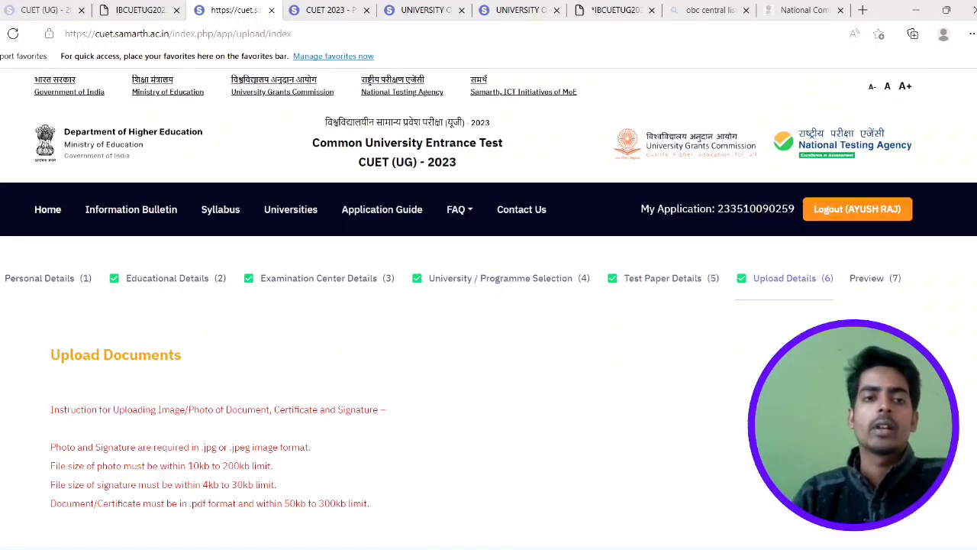
- Select CUET Image.jpg from the Desktop as the candidate photograph (10kb–200kb limit)
{"action": "scroll", "coordinate": [489, 306], "scroll_direction": "down", "scroll_amount": 4}
{"action": "scroll", "coordinate": [489, 305], "scroll_direction": "up", "scroll_amount": 1}
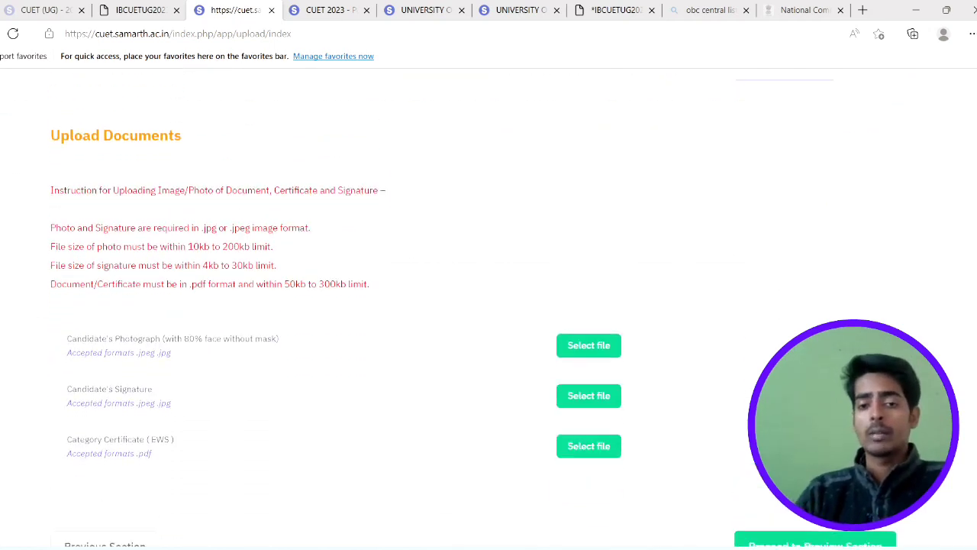
{"action": "scroll", "coordinate": [489, 306], "scroll_direction": "down", "scroll_amount": 2}
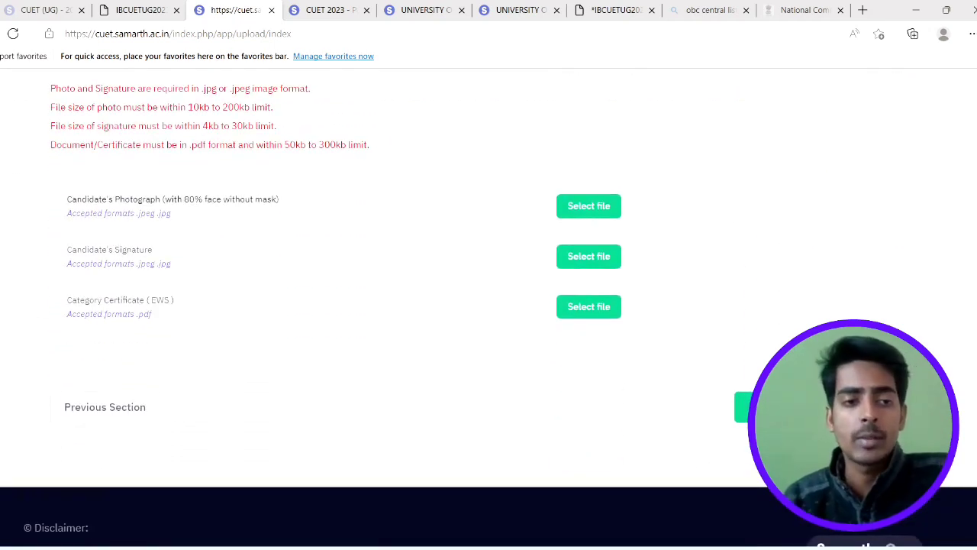
{"action": "left_click_drag", "start_coordinate": [72, 199], "coordinate": [172, 199]}
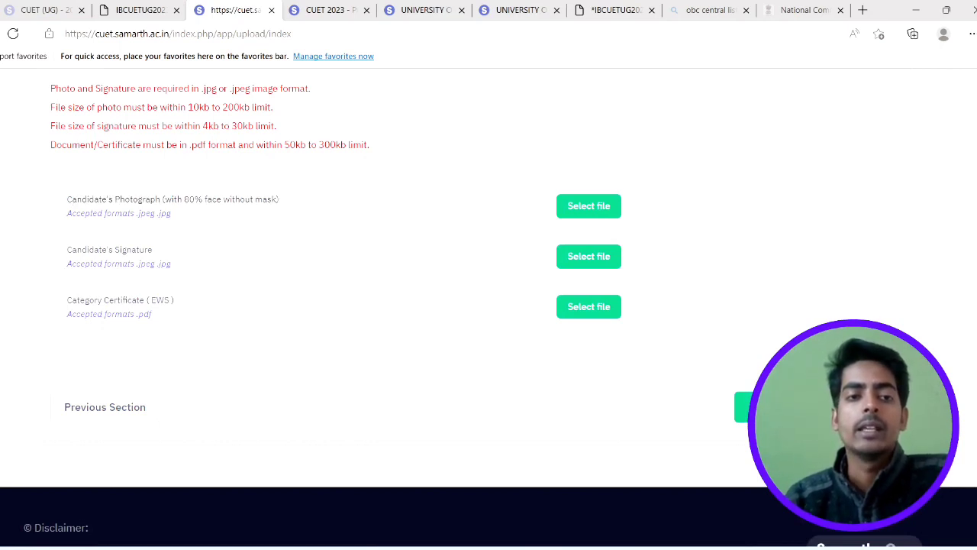
{"action": "left_click_drag", "start_coordinate": [186, 107], "coordinate": [244, 107]}
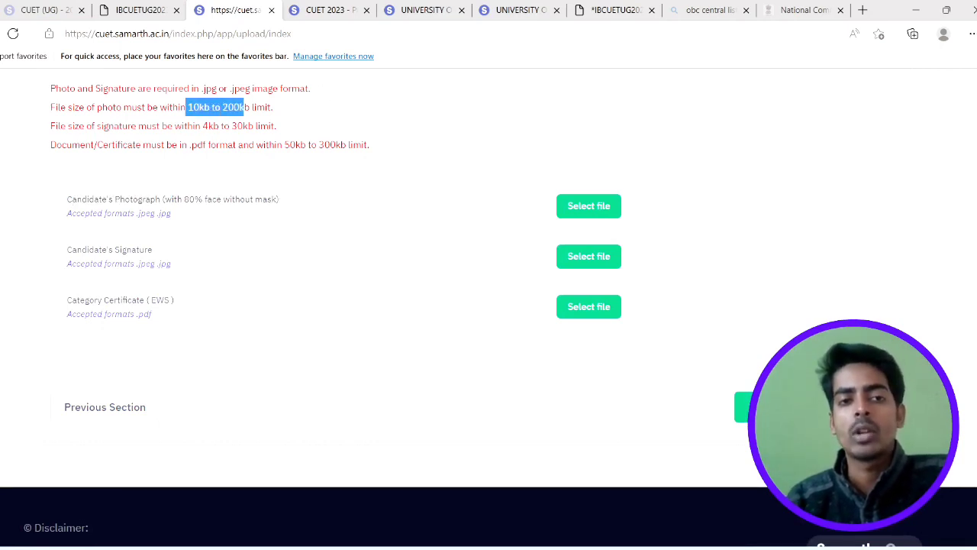
{"action": "left_click", "coordinate": [589, 206]}
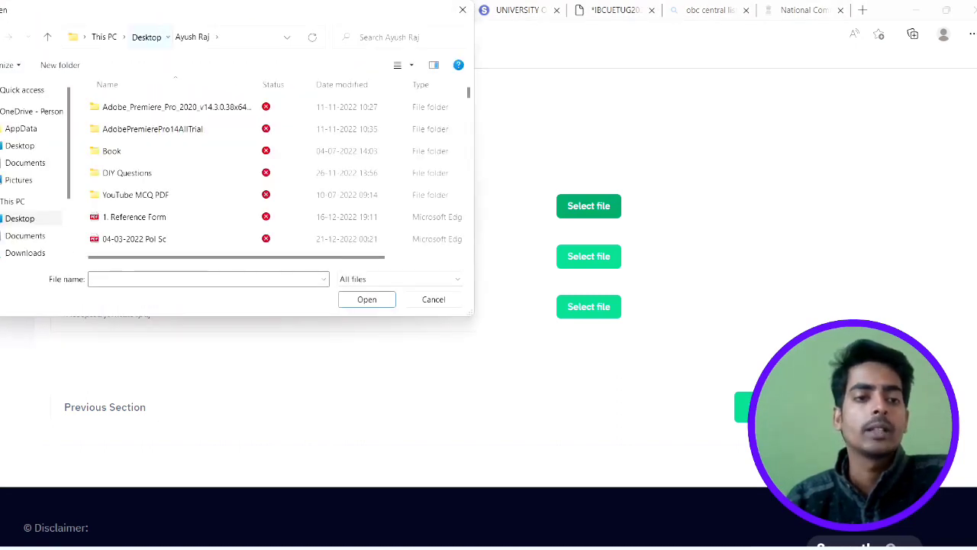
{"action": "left_click", "coordinate": [146, 37]}
{"action": "type", "text": "CUE"}
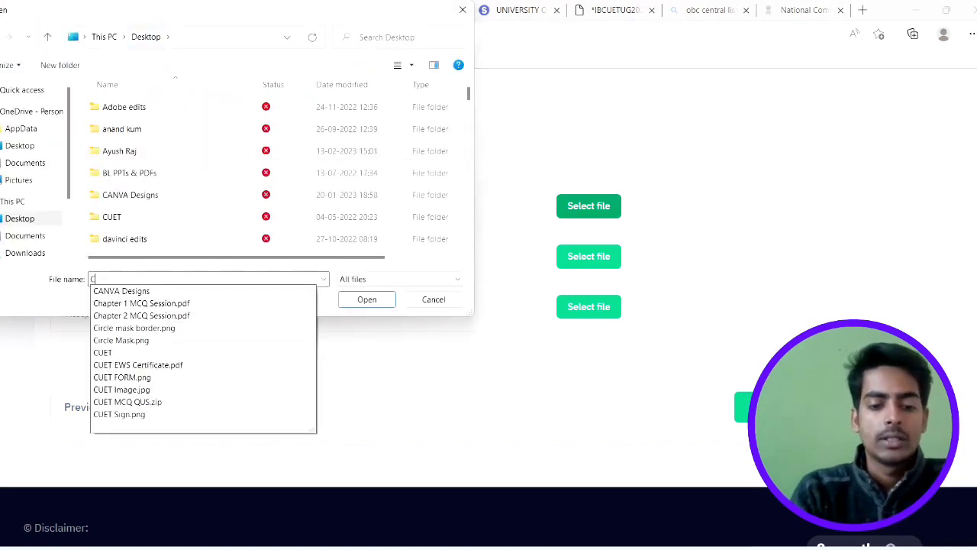
{"action": "key", "text": "Down"}
{"action": "key", "text": "Down"}
{"action": "key", "text": "Down"}
{"action": "key", "text": "Down"}
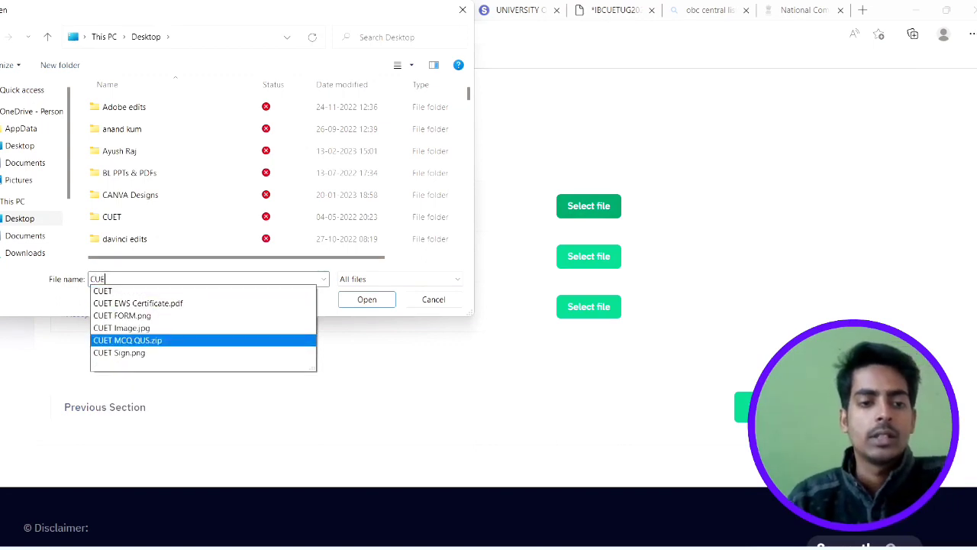
{"action": "key", "text": "Up"}
{"action": "key", "text": "Return"}
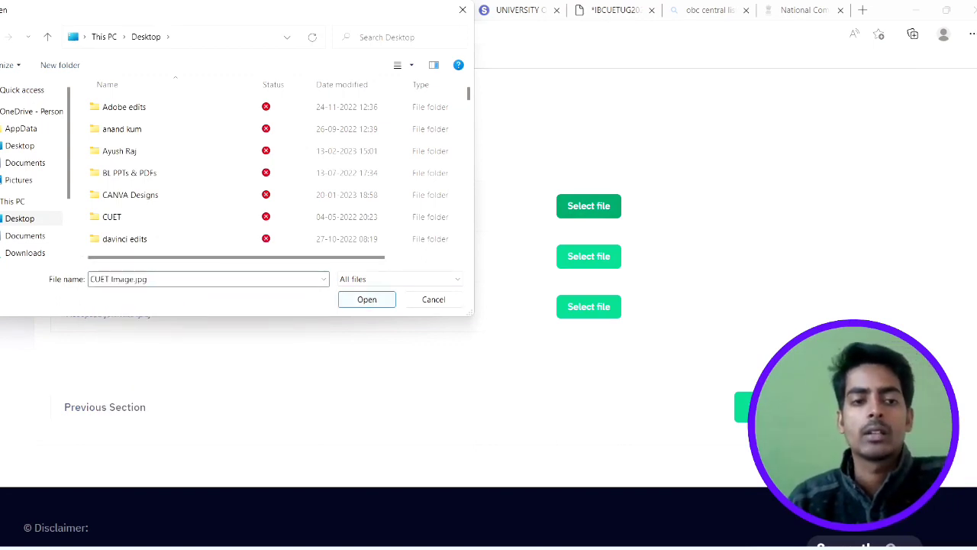
{"action": "key", "text": "Return"}
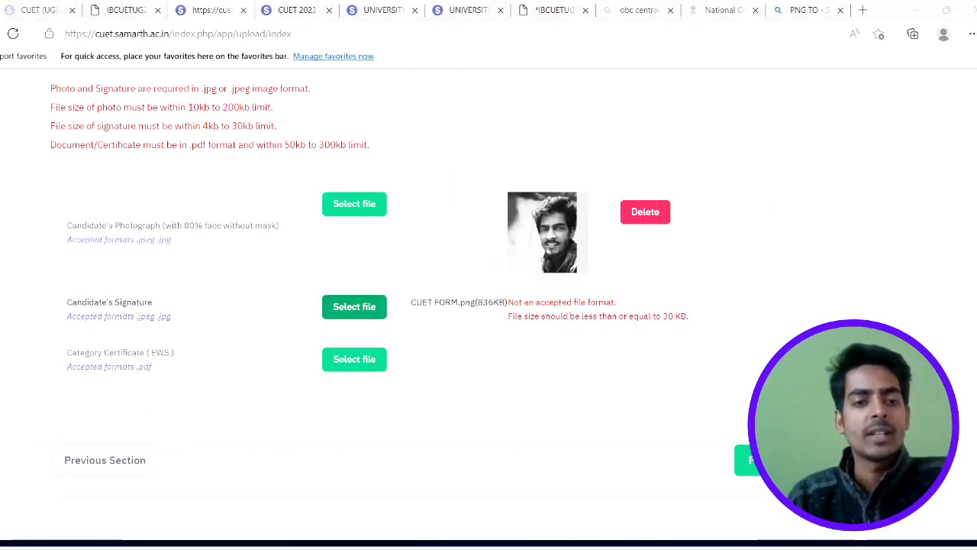
- Select CUET Sign.jpg as the signature and start its upload
{"action": "left_click", "coordinate": [354, 306]}
{"action": "type", "text": "CUET"}
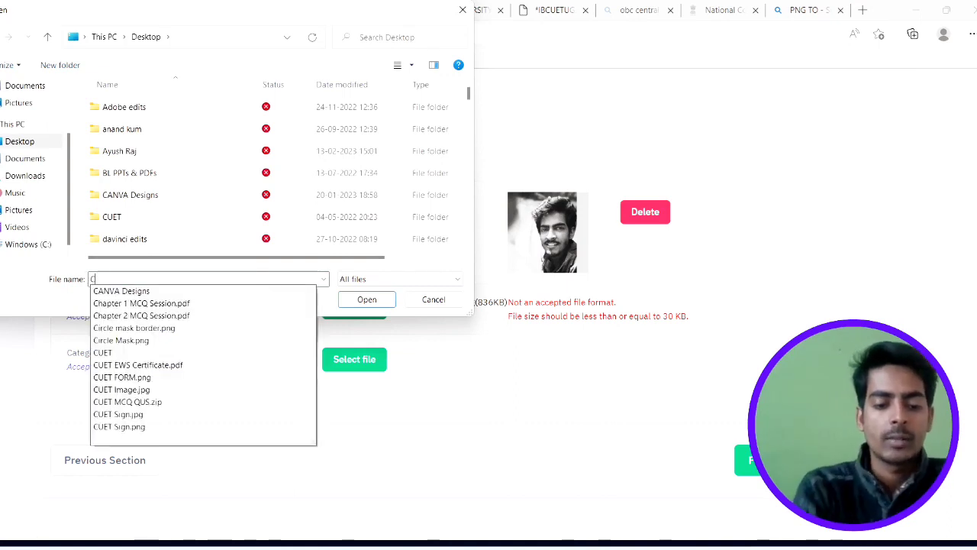
{"action": "key", "text": "Down"}
{"action": "key", "text": "Down"}
{"action": "key", "text": "Down"}
{"action": "key", "text": "Down"}
{"action": "key", "text": "Down"}
{"action": "key", "text": "Down"}
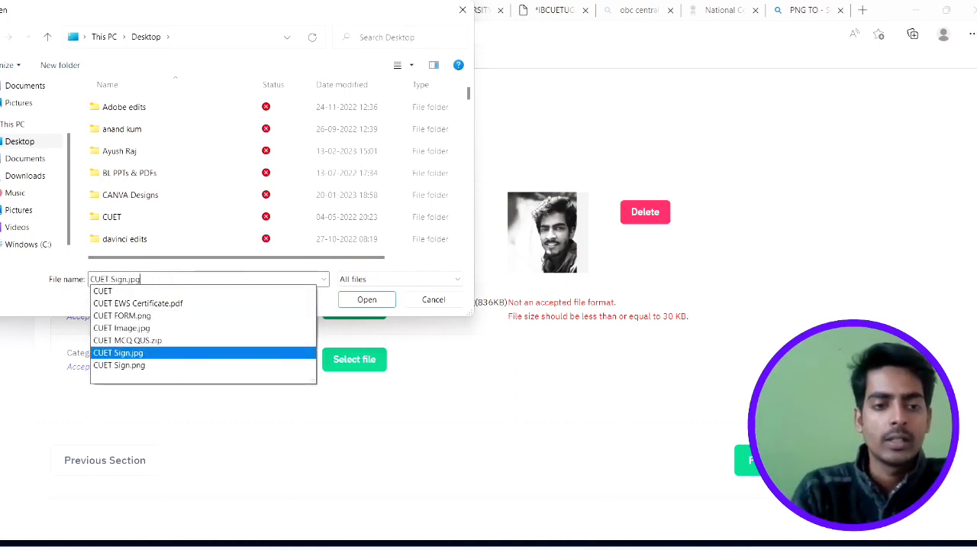
{"action": "key", "text": "Return"}
{"action": "key", "text": "Return"}
{"action": "left_click", "coordinate": [643, 309]}
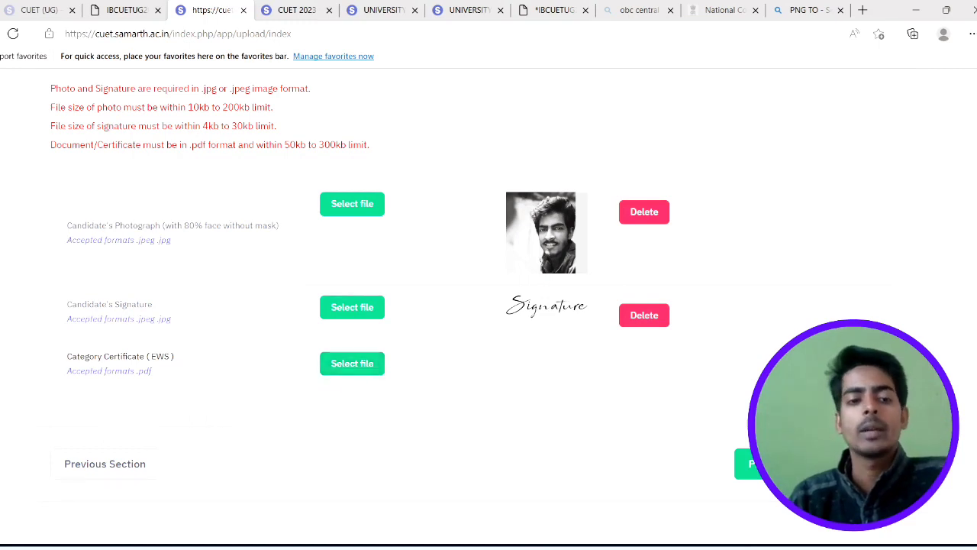
- Select CUET EWS Certificate.pdf as the category certificate
{"action": "left_click", "coordinate": [352, 363]}
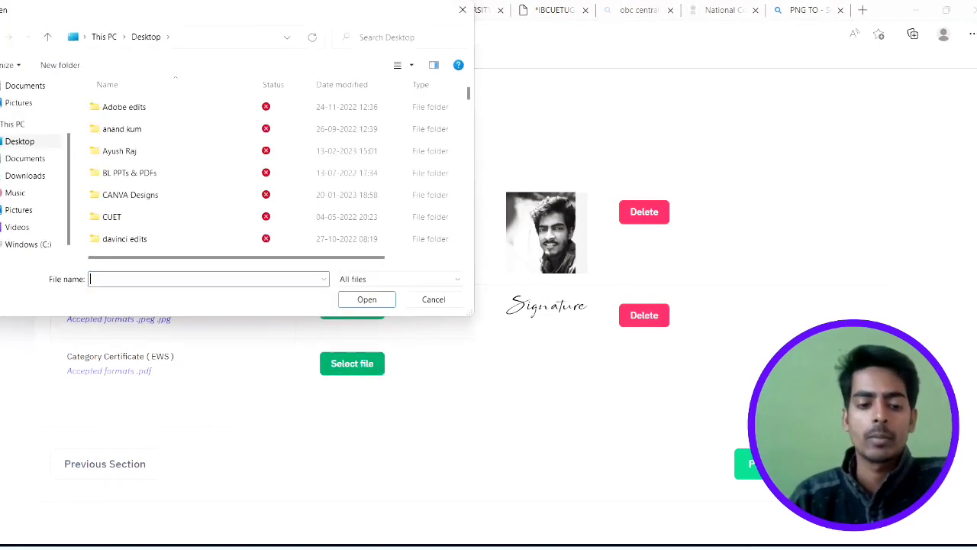
{"action": "type", "text": "CUET"}
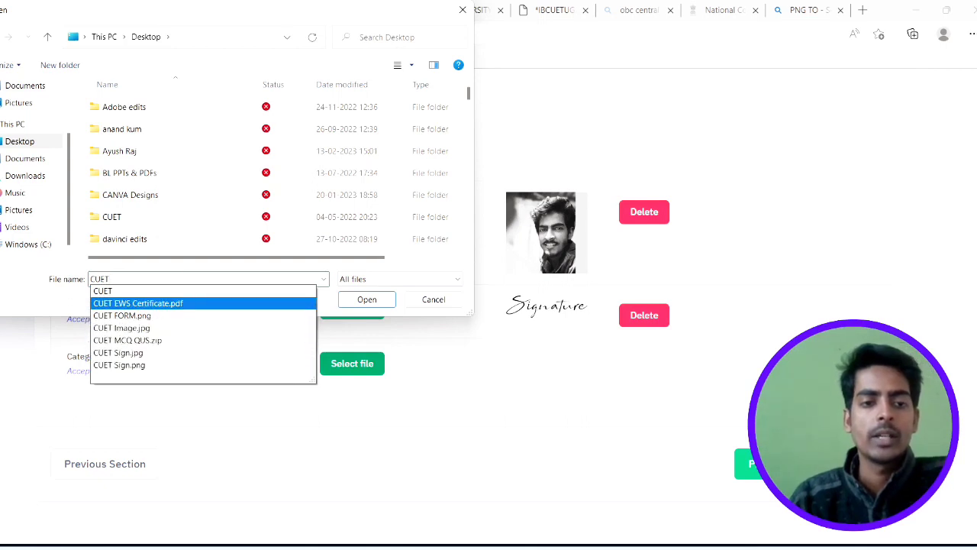
{"action": "key", "text": "Return"}
{"action": "key", "text": "Return"}
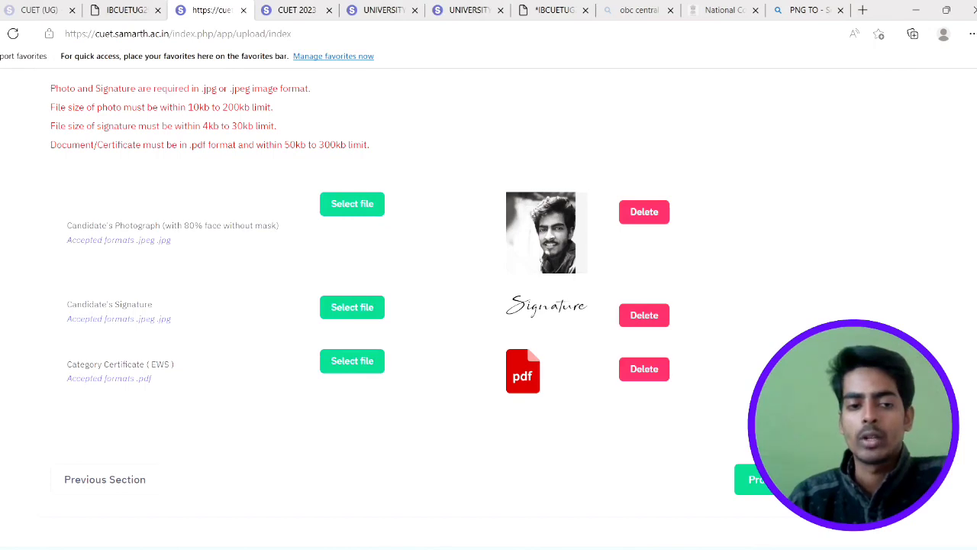
{"action": "scroll", "coordinate": [115, 293], "scroll_direction": "down", "scroll_amount": 1}
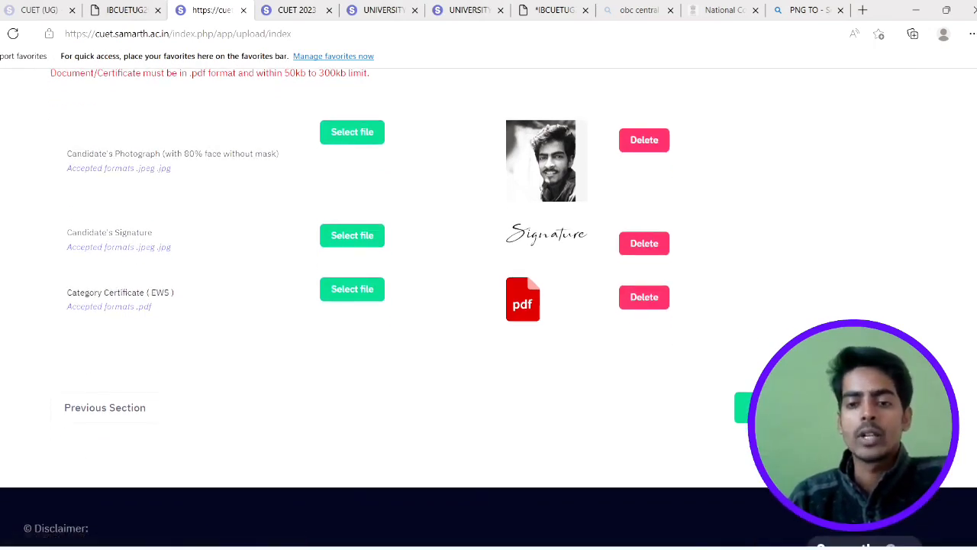
{"action": "left_click", "coordinate": [744, 407]}
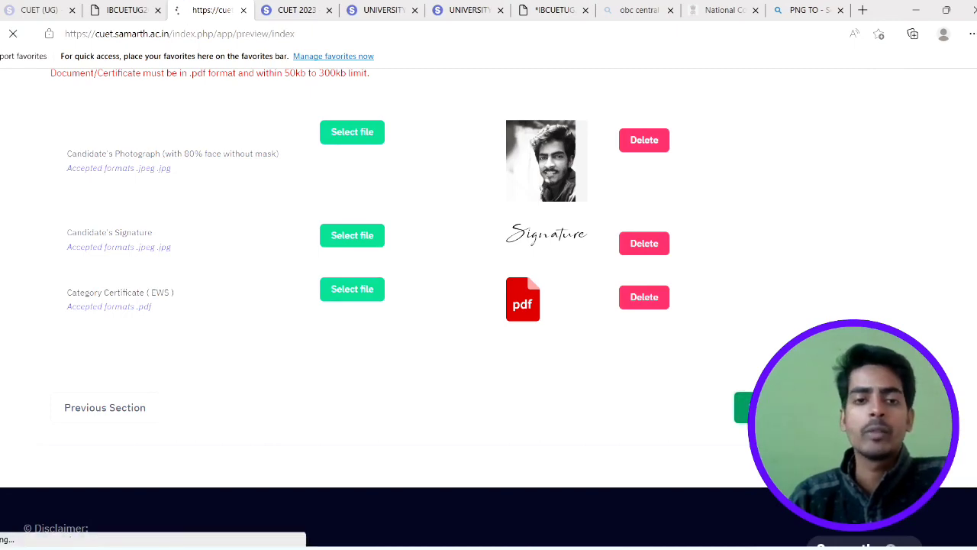
{"action": "scroll", "coordinate": [489, 305], "scroll_direction": "down", "scroll_amount": 3}
{"action": "scroll", "coordinate": [474, 305], "scroll_direction": "down", "scroll_amount": 8}
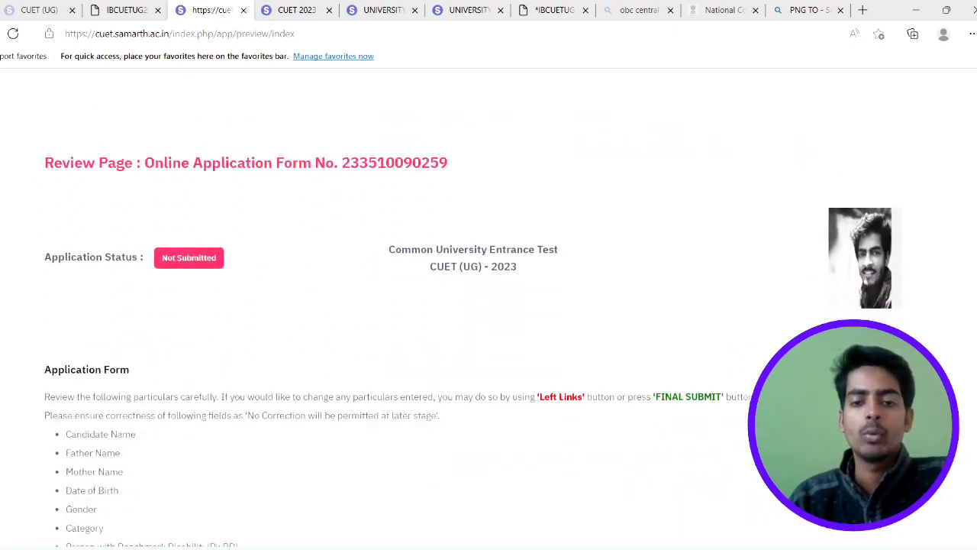
{"action": "scroll", "coordinate": [489, 305], "scroll_direction": "down", "scroll_amount": 15}
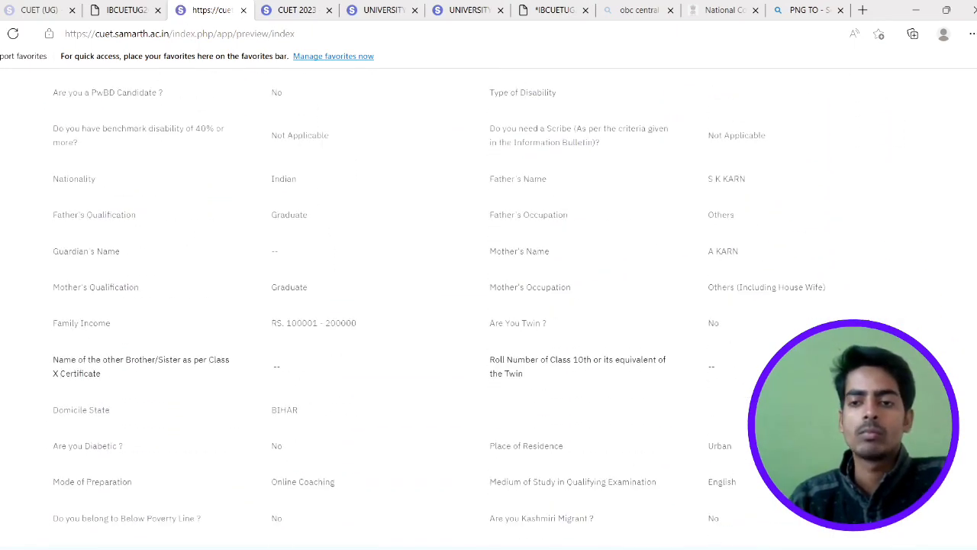
{"action": "scroll", "coordinate": [488, 305], "scroll_direction": "down", "scroll_amount": 6}
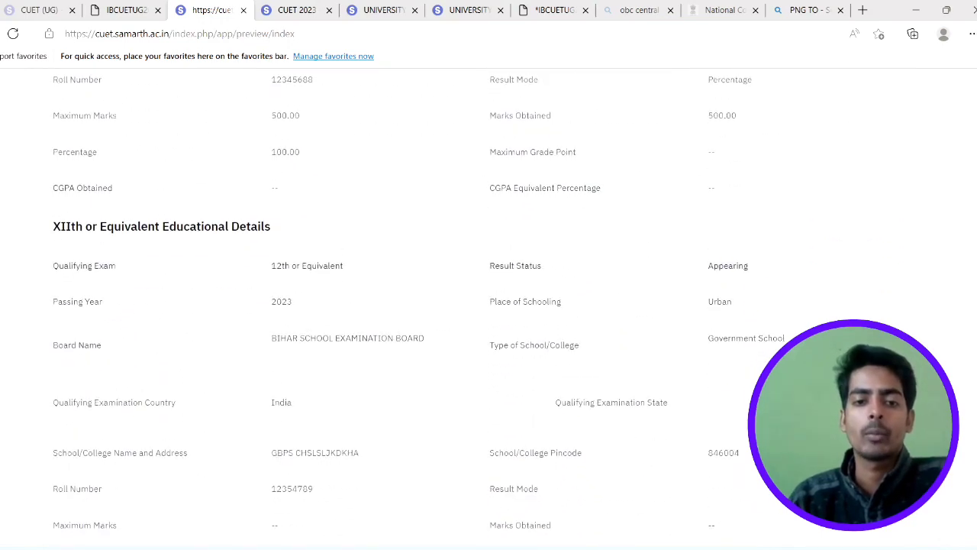
{"action": "scroll", "coordinate": [489, 306], "scroll_direction": "down", "scroll_amount": 4}
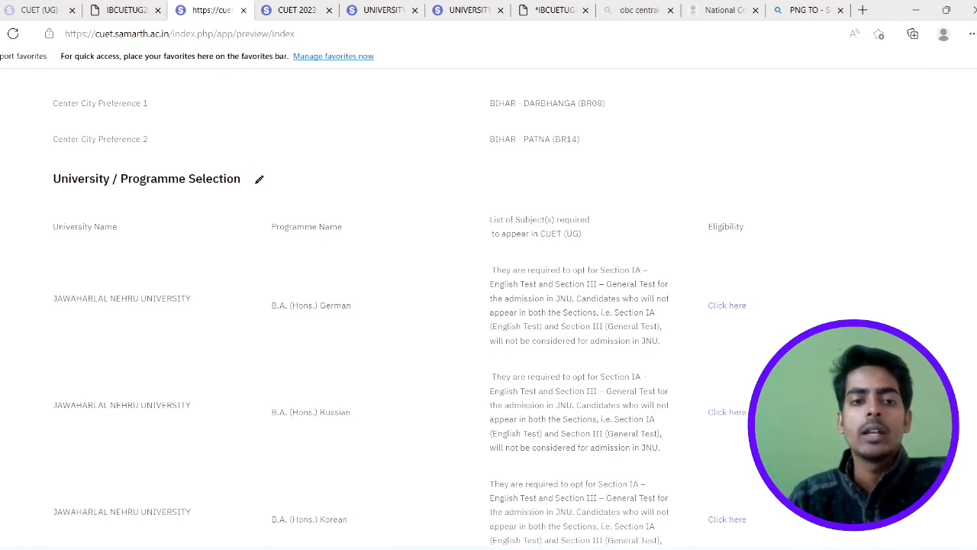
{"action": "left_click_drag", "start_coordinate": [241, 179], "coordinate": [145, 178]}
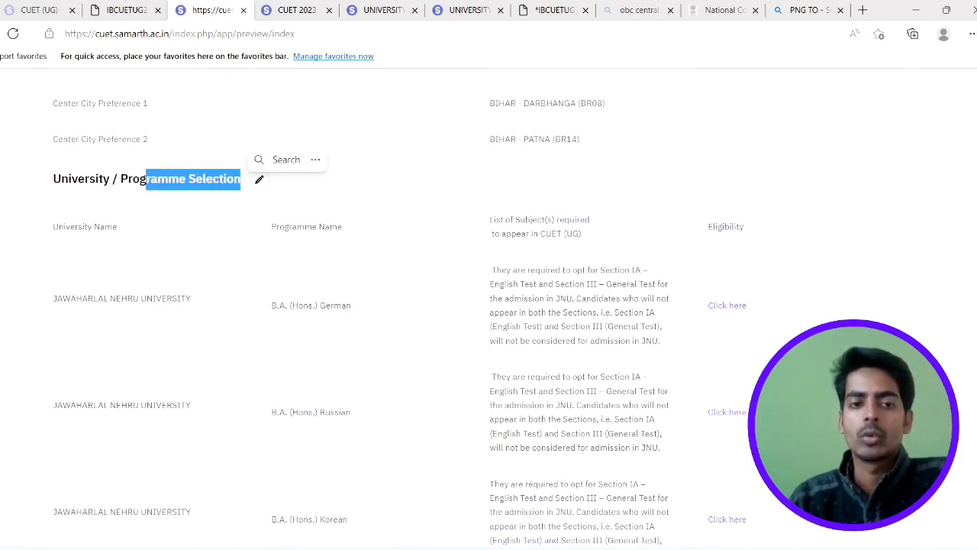
{"action": "scroll", "coordinate": [399, 315], "scroll_direction": "down", "scroll_amount": 10}
{"action": "scroll", "coordinate": [400, 314], "scroll_direction": "down", "scroll_amount": 20}
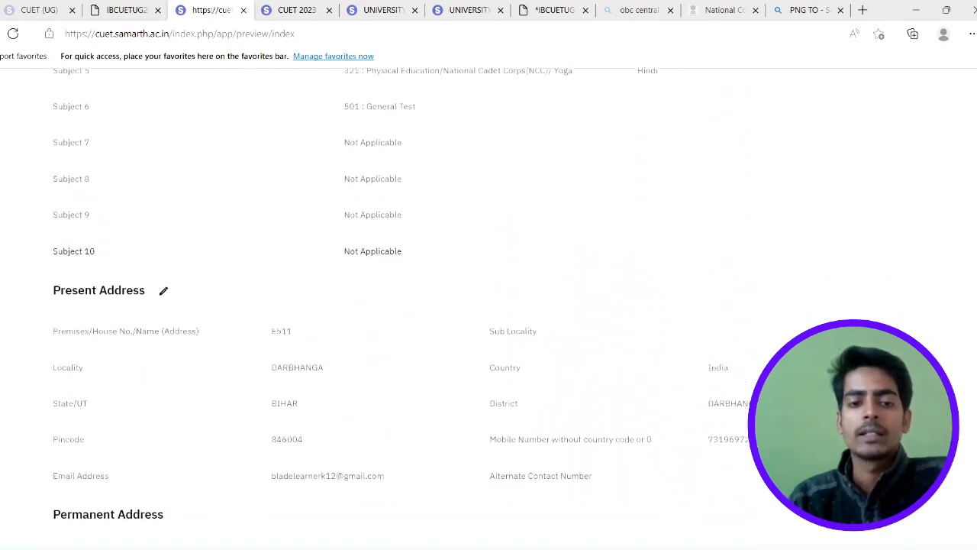
{"action": "scroll", "coordinate": [399, 315], "scroll_direction": "up", "scroll_amount": 2}
{"action": "scroll", "coordinate": [489, 306], "scroll_direction": "up", "scroll_amount": 3}
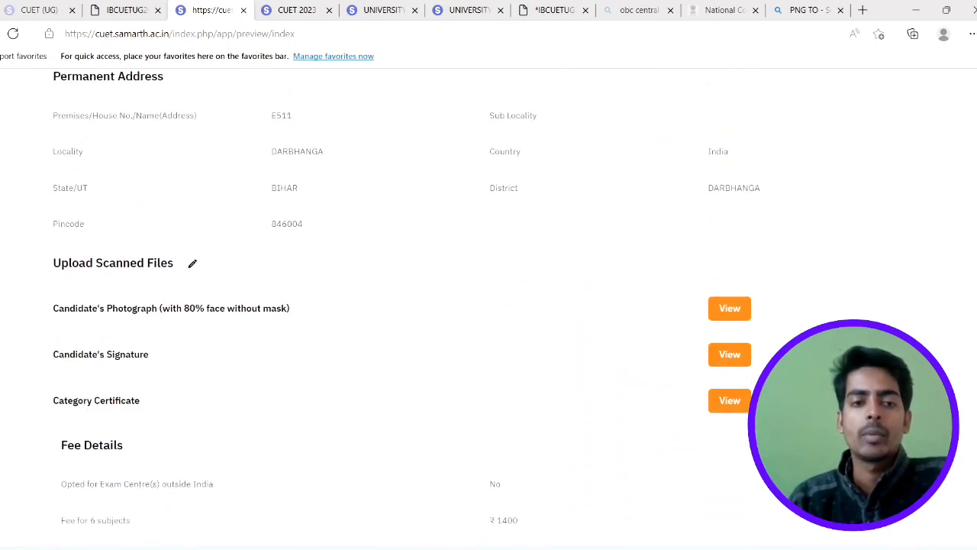
{"action": "left_click", "coordinate": [729, 308]}
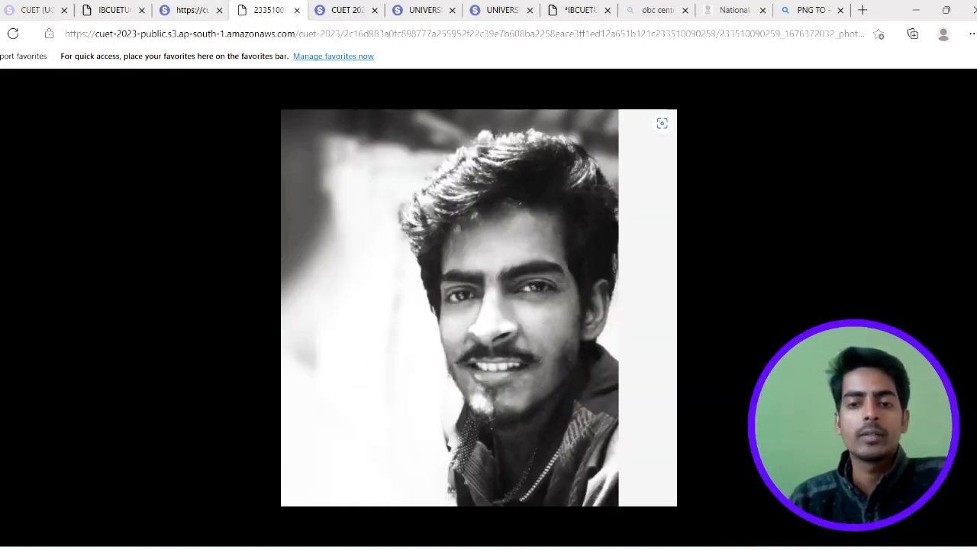
{"action": "key", "text": "ctrl+shift+Tab"}
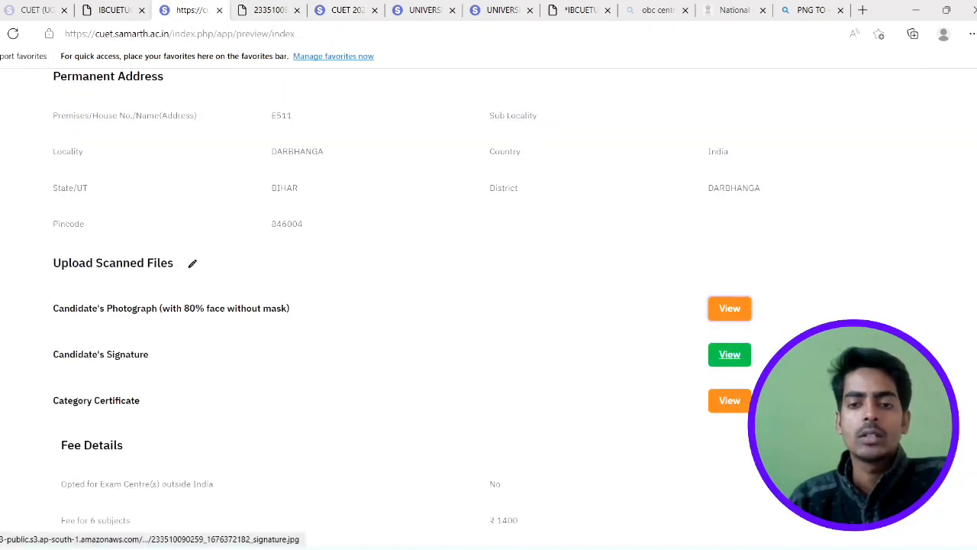
{"action": "left_click", "coordinate": [729, 354]}
{"action": "key", "text": "ctrl+shift+Tab"}
{"action": "scroll", "coordinate": [730, 354], "scroll_direction": "down", "scroll_amount": 5}
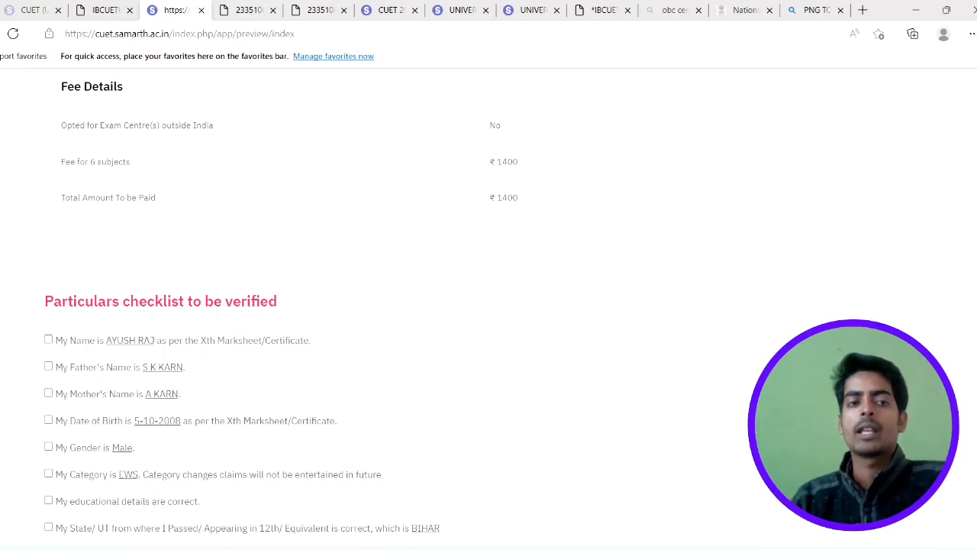
{"action": "scroll", "coordinate": [488, 306], "scroll_direction": "up", "scroll_amount": 1}
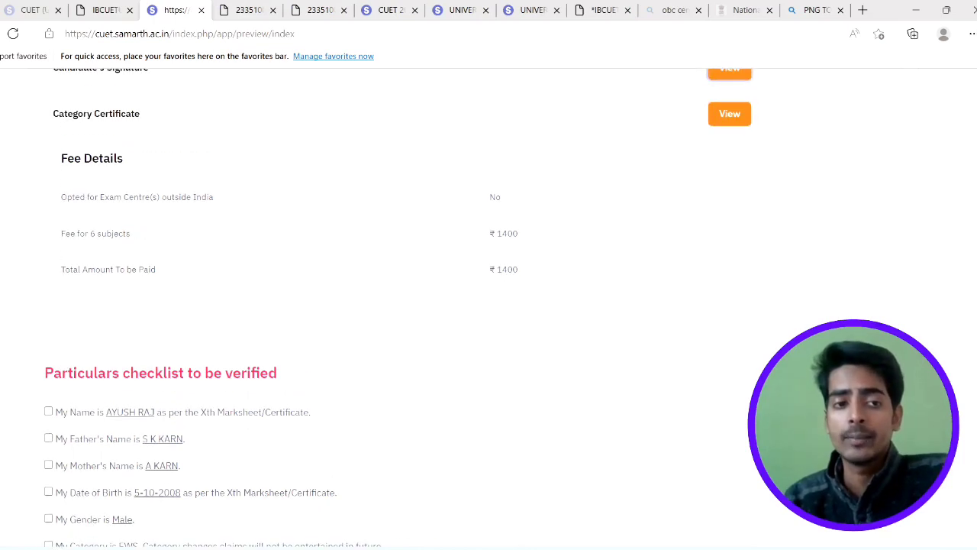
{"action": "left_click_drag", "start_coordinate": [62, 232], "coordinate": [130, 232]}
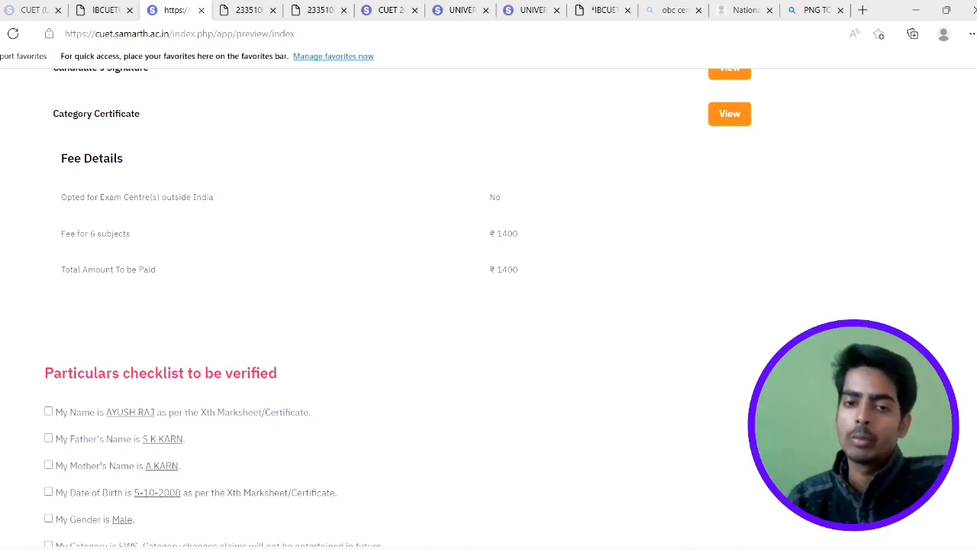
{"action": "left_click_drag", "start_coordinate": [490, 233], "coordinate": [519, 233]}
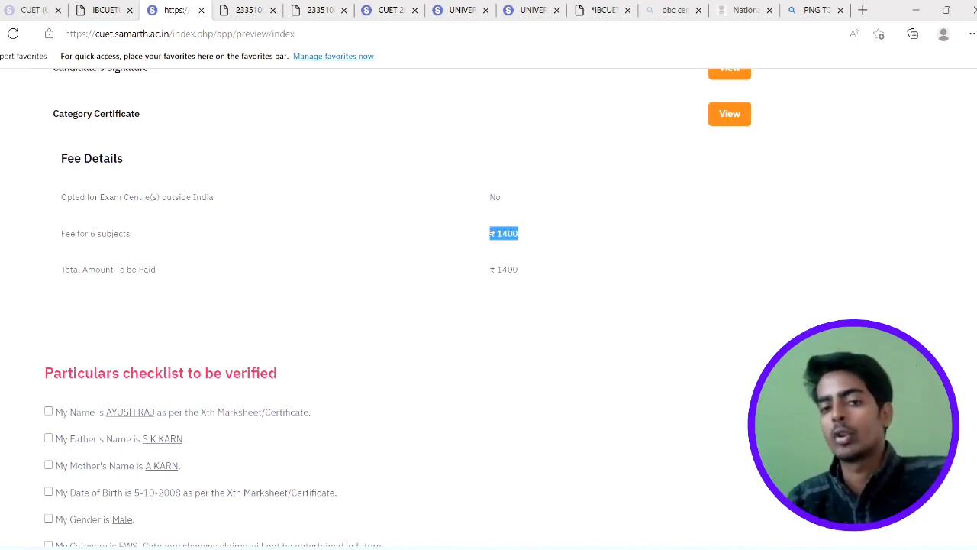
{"action": "scroll", "coordinate": [438, 314], "scroll_direction": "down", "scroll_amount": 4}
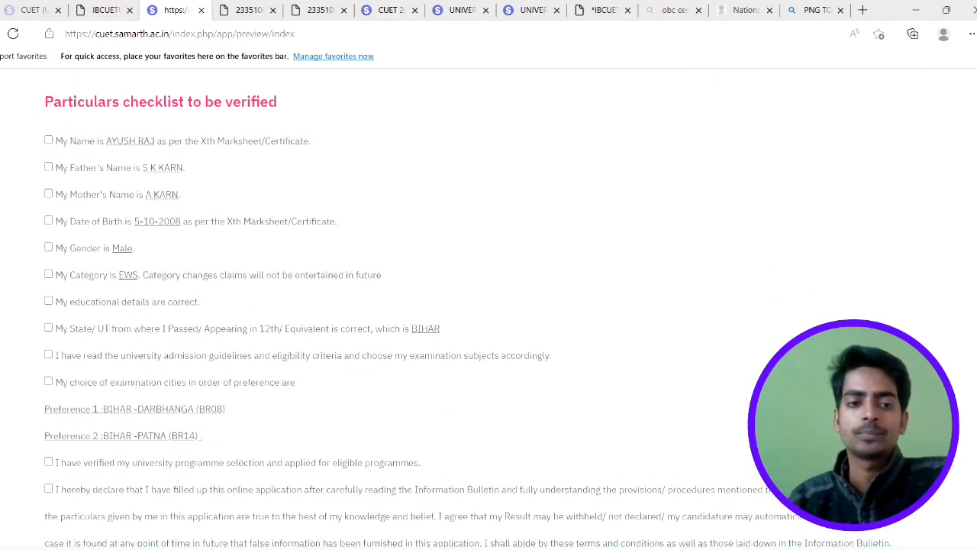
- Tick the checklist items for name, mother's name, education, State/UT, guidelines and exam cities
{"action": "scroll", "coordinate": [401, 306], "scroll_direction": "down", "scroll_amount": 1}
{"action": "scroll", "coordinate": [401, 305], "scroll_direction": "up", "scroll_amount": 1}
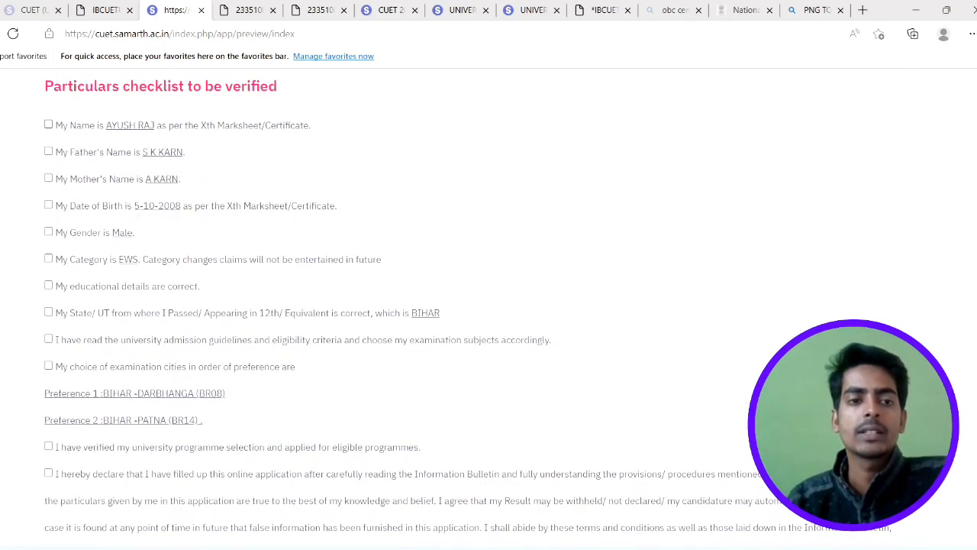
{"action": "left_click", "coordinate": [48, 125]}
{"action": "left_click", "coordinate": [49, 178]}
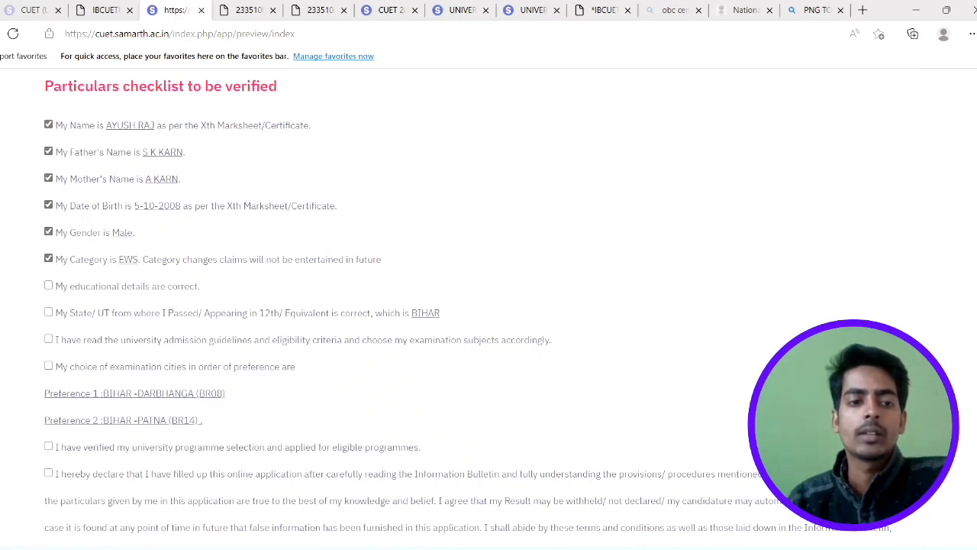
{"action": "left_click", "coordinate": [48, 285]}
{"action": "left_click", "coordinate": [48, 311]}
{"action": "left_click", "coordinate": [48, 338]}
{"action": "left_click", "coordinate": [48, 365]}
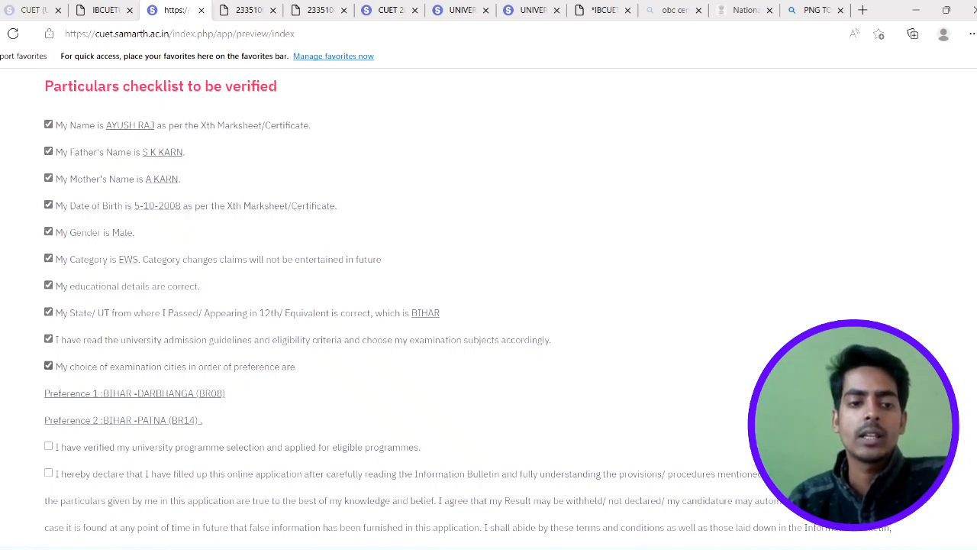
- Tick the programme-selection, particulars declaration and NTA data-sharing boxes
{"action": "scroll", "coordinate": [438, 311], "scroll_direction": "down", "scroll_amount": 1}
{"action": "left_click", "coordinate": [48, 375]}
{"action": "left_click", "coordinate": [48, 401]}
{"action": "scroll", "coordinate": [472, 307], "scroll_direction": "down", "scroll_amount": 2}
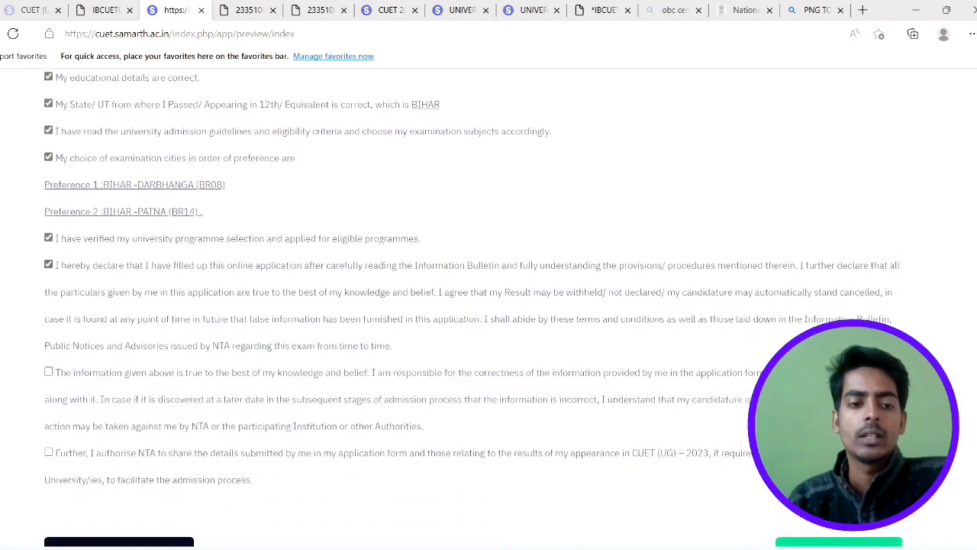
{"action": "left_click", "coordinate": [48, 446]}
{"action": "scroll", "coordinate": [489, 305], "scroll_direction": "down", "scroll_amount": 3}
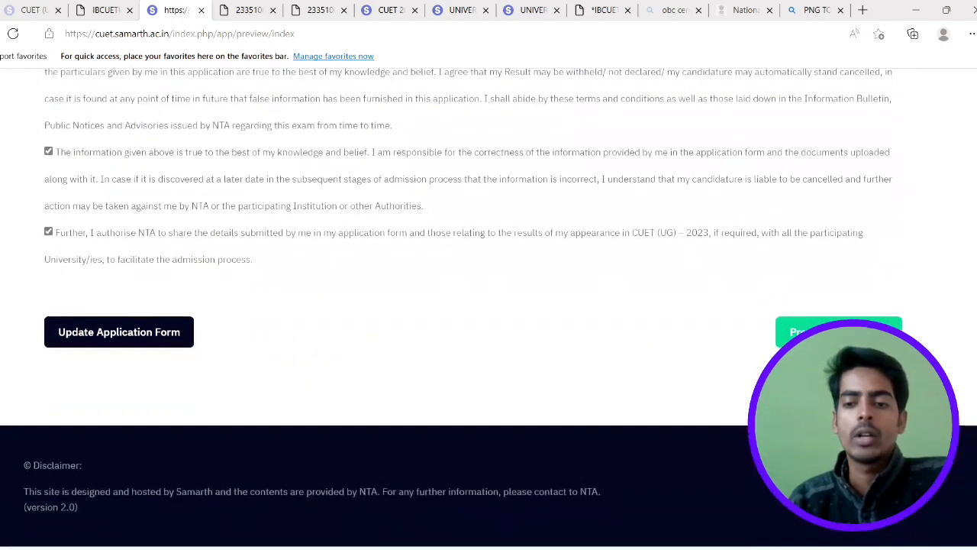
- Final-submit the application and accept that no modifications are allowed afterwards
{"action": "left_click", "coordinate": [838, 333]}
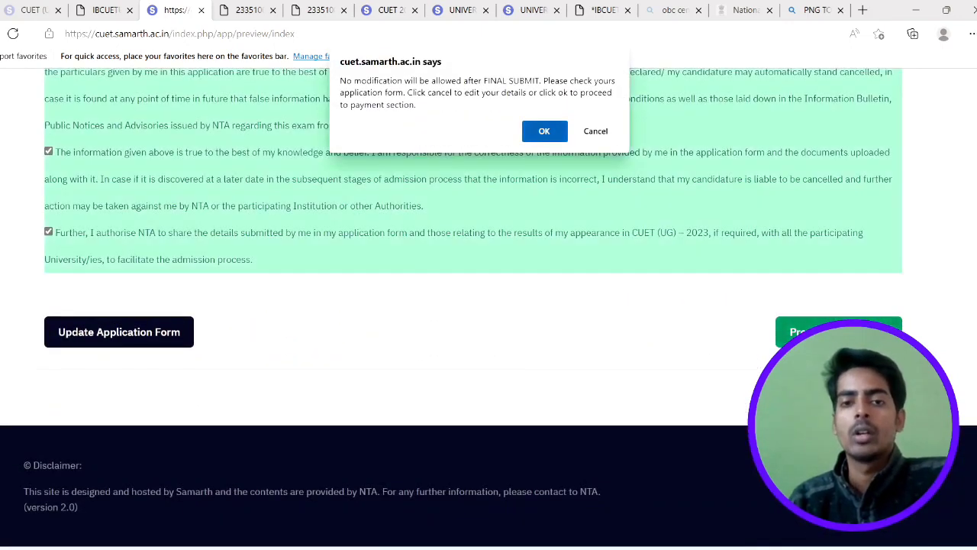
{"action": "left_click", "coordinate": [545, 131]}
{"action": "scroll", "coordinate": [489, 306], "scroll_direction": "down", "scroll_amount": 2}
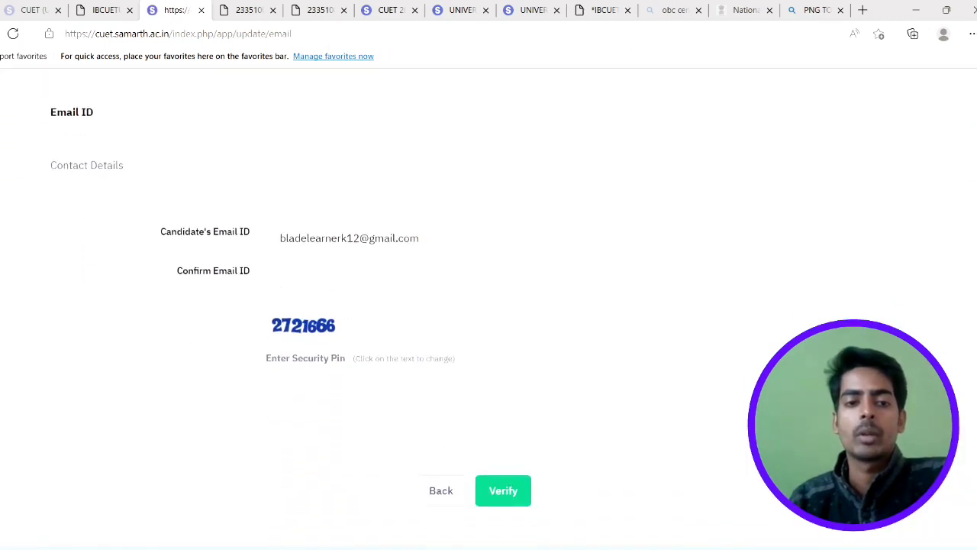
- Copy the registered email into Confirm Email ID, enter the security pin, and request the code
{"action": "scroll", "coordinate": [489, 305], "scroll_direction": "up", "scroll_amount": 2}
{"action": "scroll", "coordinate": [489, 305], "scroll_direction": "down", "scroll_amount": 2}
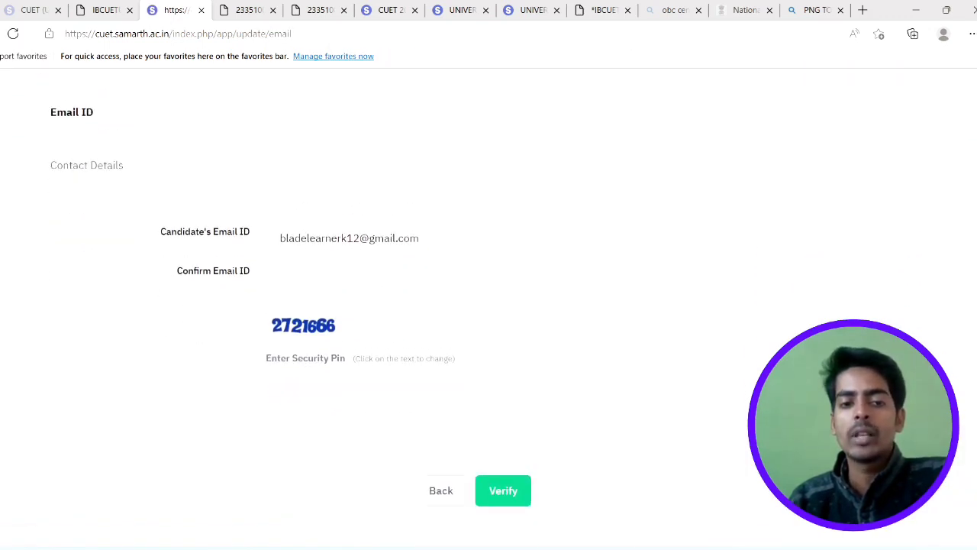
{"action": "left_click", "coordinate": [381, 277]}
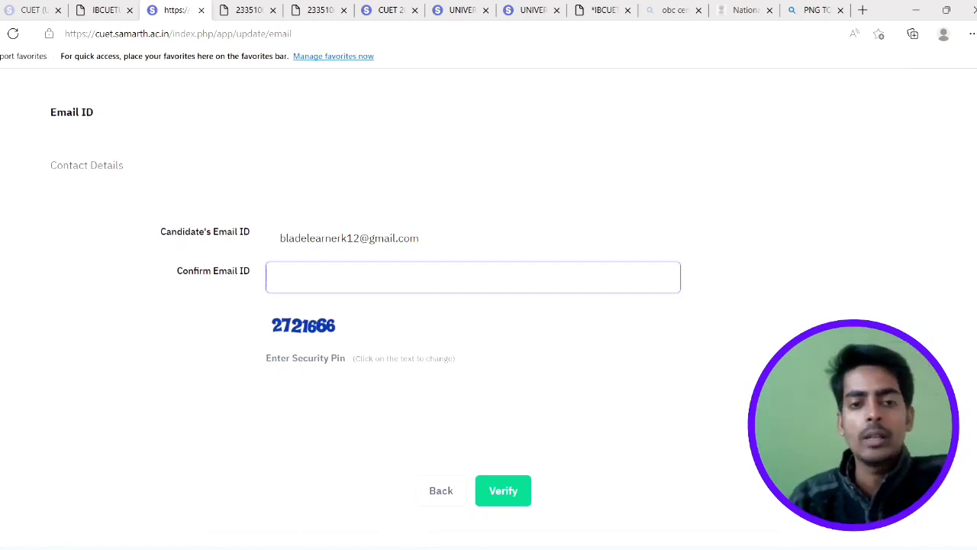
{"action": "key", "text": "shift+Tab"}
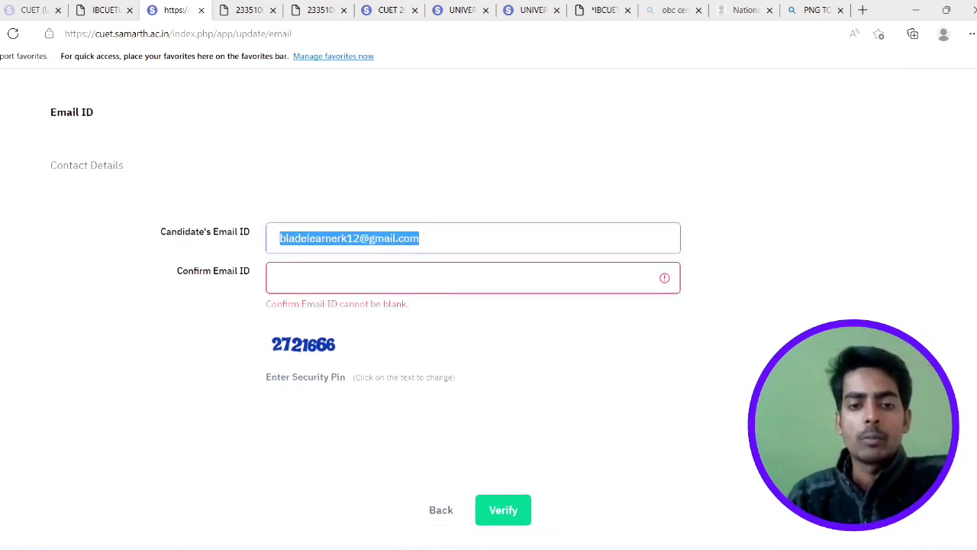
{"action": "key", "text": "ctrl+c"}
{"action": "key", "text": "Tab"}
{"action": "key", "text": "ctrl+v"}
{"action": "key", "text": "Tab"}
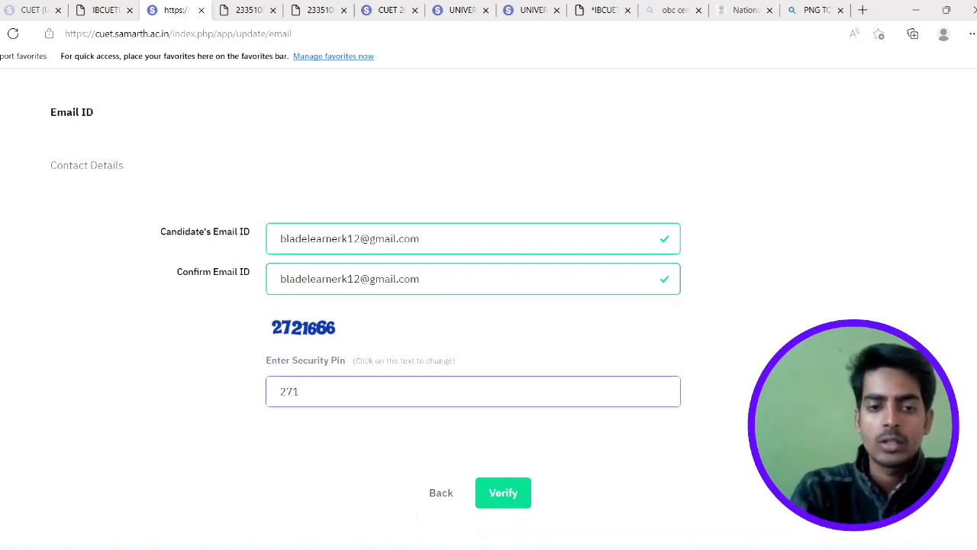
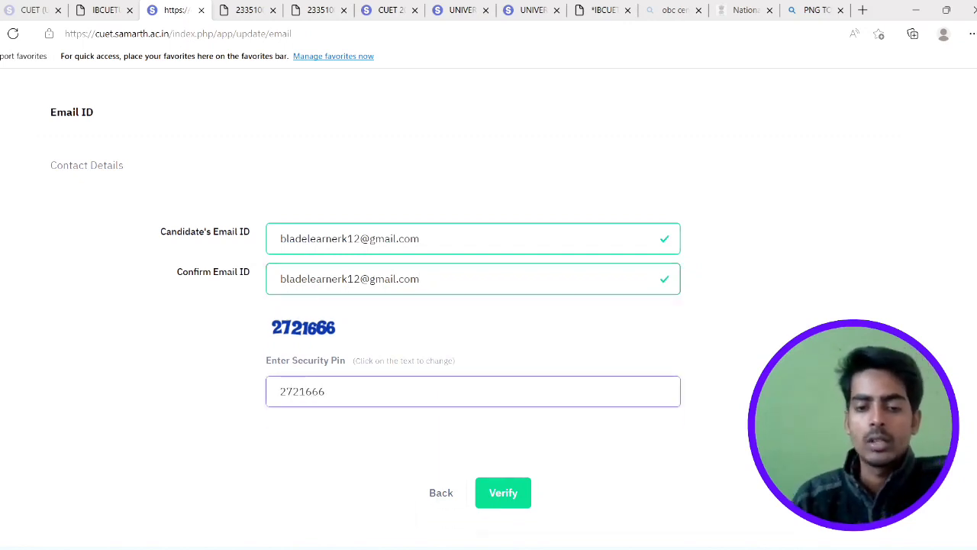
{"action": "key", "text": "Return"}
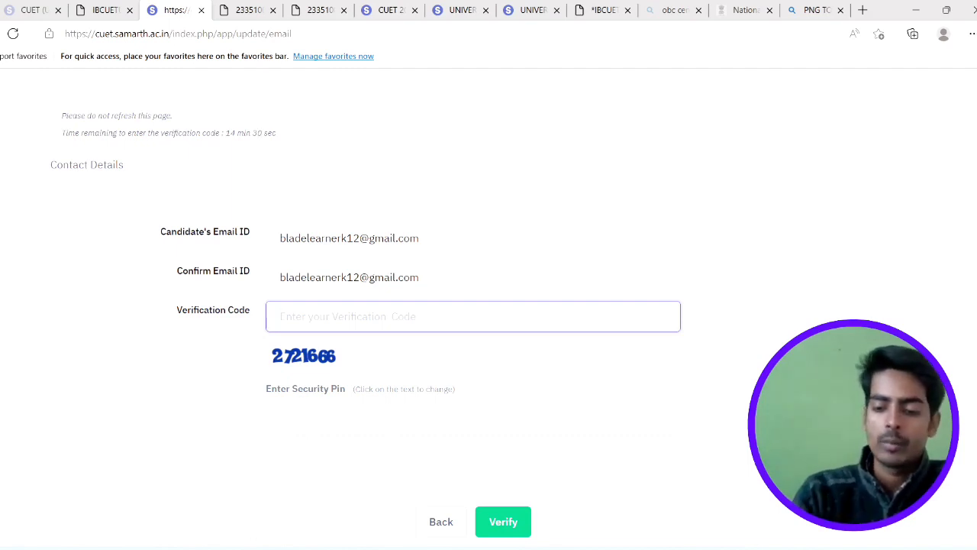
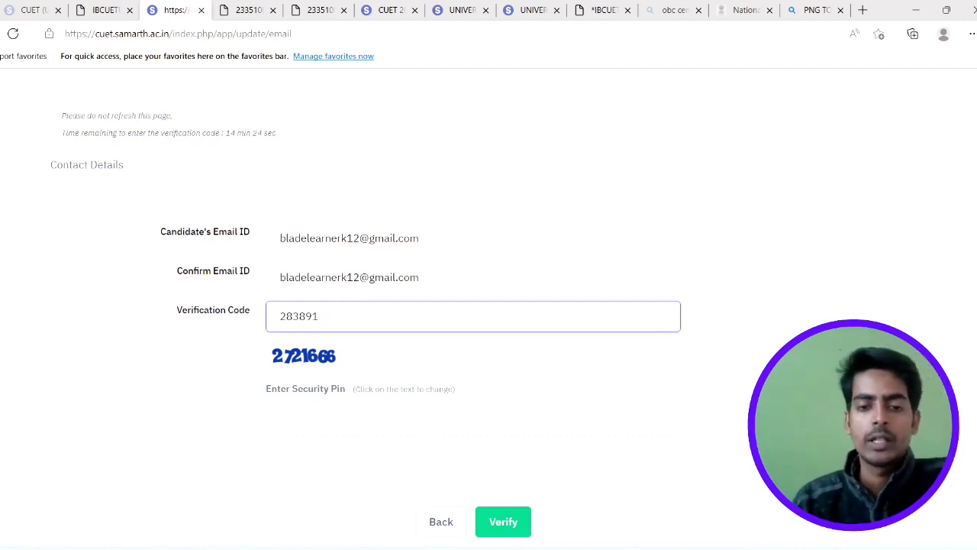
- Enter the emailed verification code and security pin, then submit the verification
{"action": "left_click", "coordinate": [473, 420]}
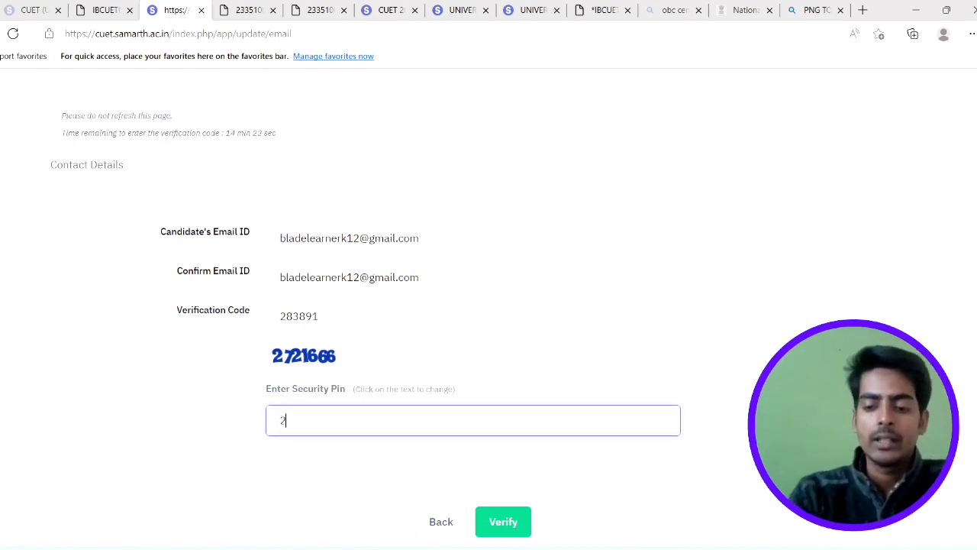
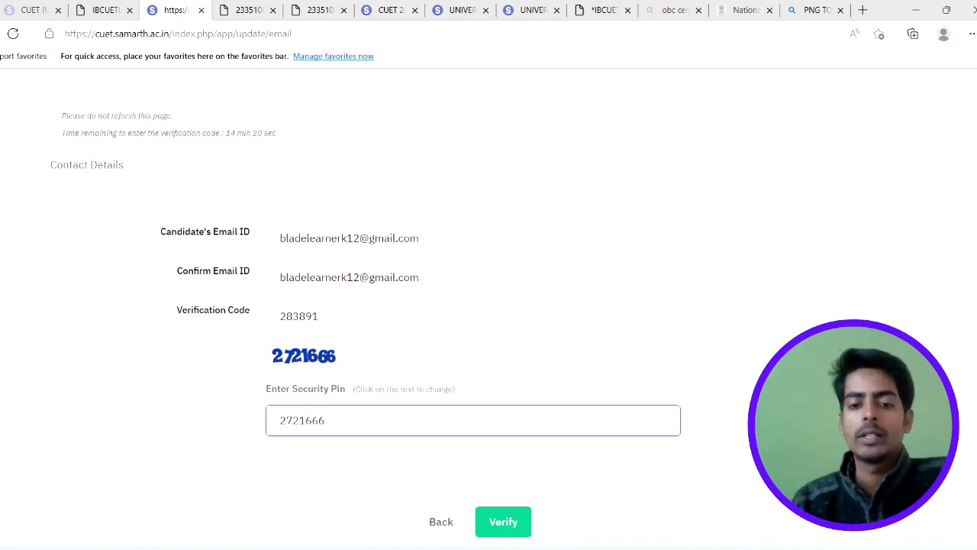
{"action": "key", "text": "Return"}
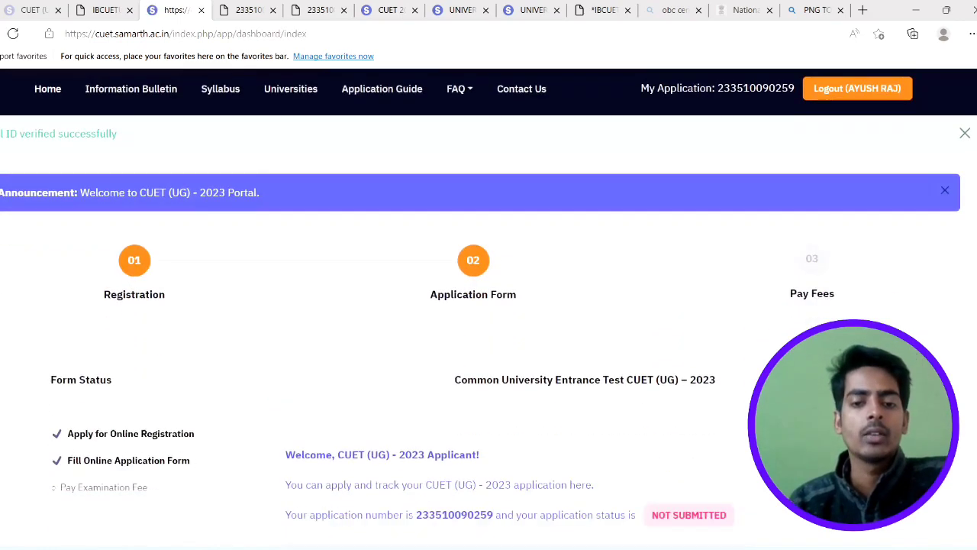
- Continue the application form and proceed past the Personal and Educational Details reviews
{"action": "scroll", "coordinate": [489, 305], "scroll_direction": "down", "scroll_amount": 4}
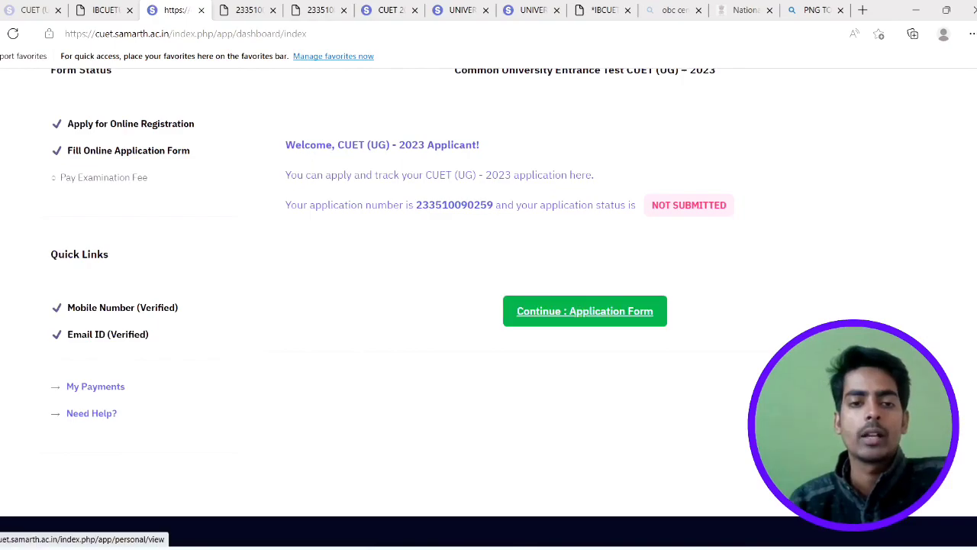
{"action": "left_click", "coordinate": [585, 311]}
{"action": "scroll", "coordinate": [489, 306], "scroll_direction": "down", "scroll_amount": 14}
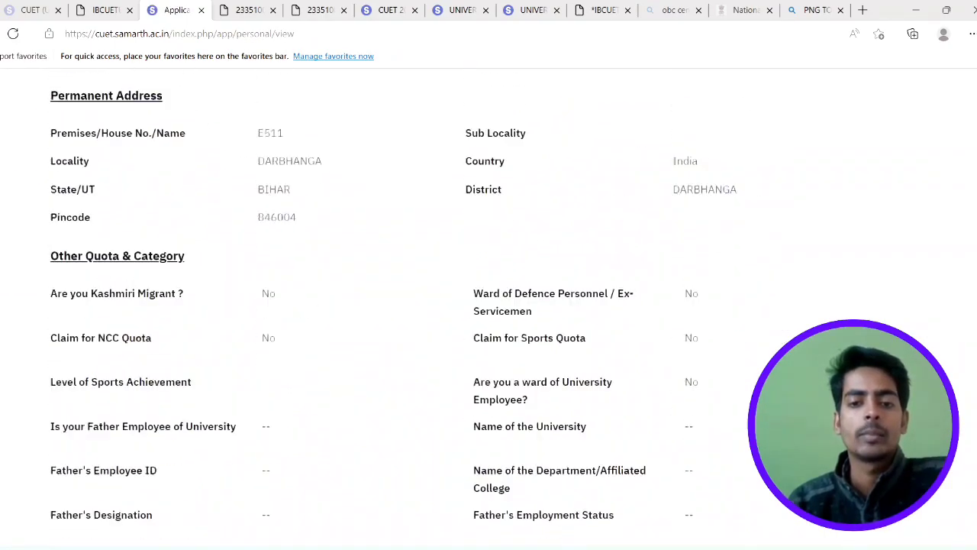
{"action": "scroll", "coordinate": [489, 306], "scroll_direction": "down", "scroll_amount": 5}
{"action": "left_click", "coordinate": [779, 340]}
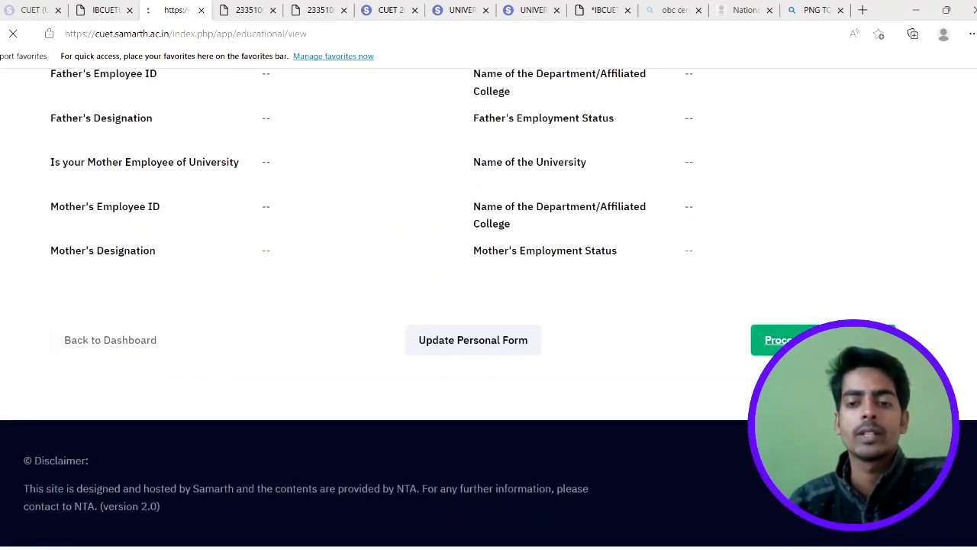
{"action": "scroll", "coordinate": [489, 306], "scroll_direction": "down", "scroll_amount": 5}
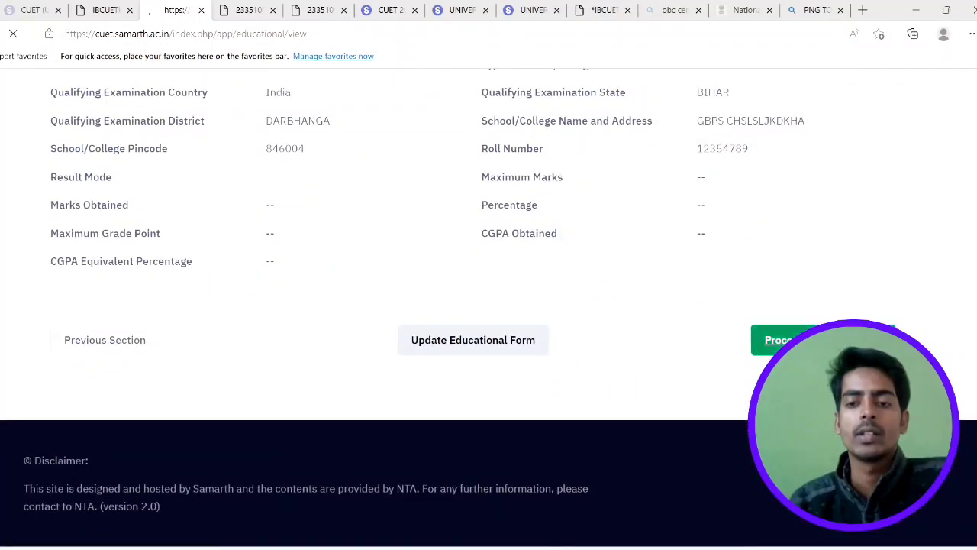
{"action": "left_click", "coordinate": [779, 340]}
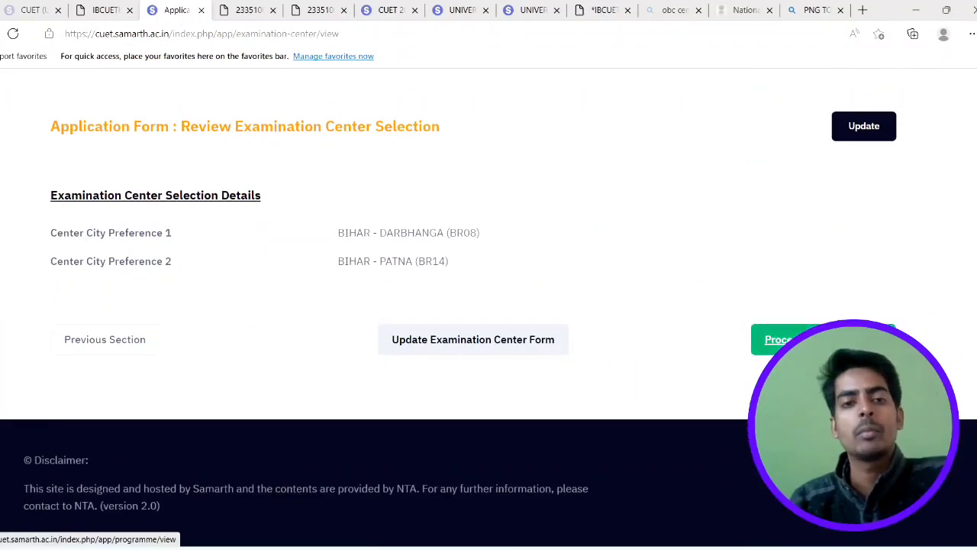
- Proceed through the Centre, Programme, Test Paper and Upload reviews to the final preview
{"action": "left_click", "coordinate": [779, 340]}
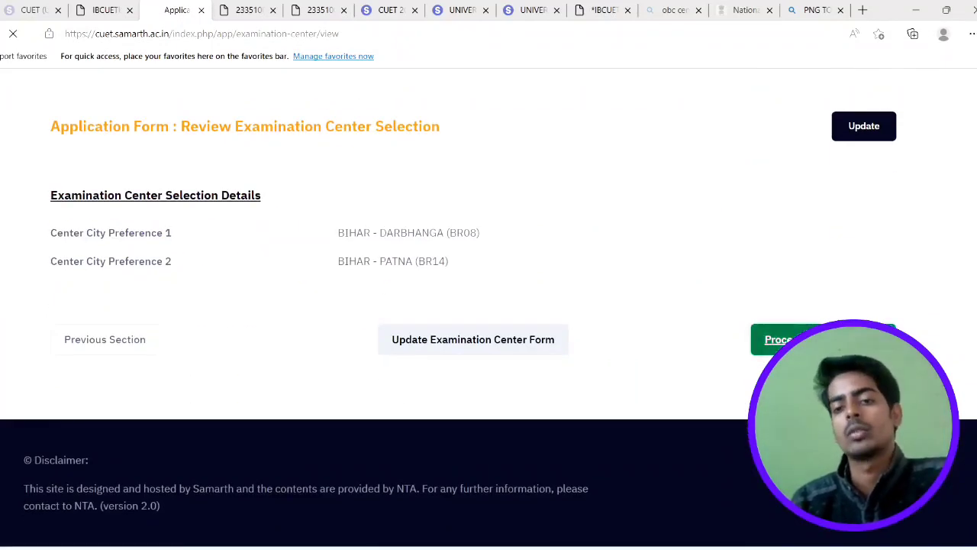
{"action": "scroll", "coordinate": [778, 340], "scroll_direction": "down", "scroll_amount": 4}
{"action": "scroll", "coordinate": [779, 340], "scroll_direction": "down", "scroll_amount": 10}
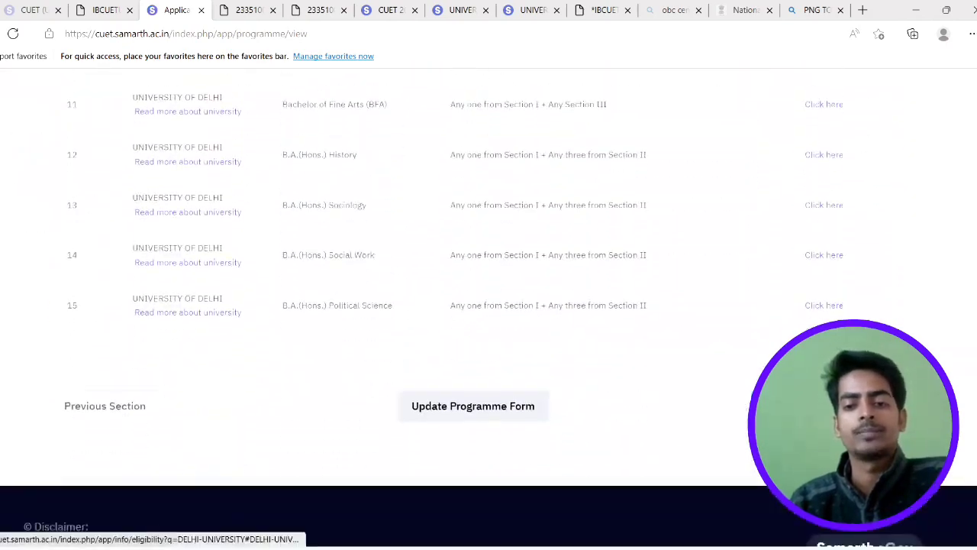
{"action": "left_click", "coordinate": [779, 339]}
{"action": "scroll", "coordinate": [489, 305], "scroll_direction": "down", "scroll_amount": 15}
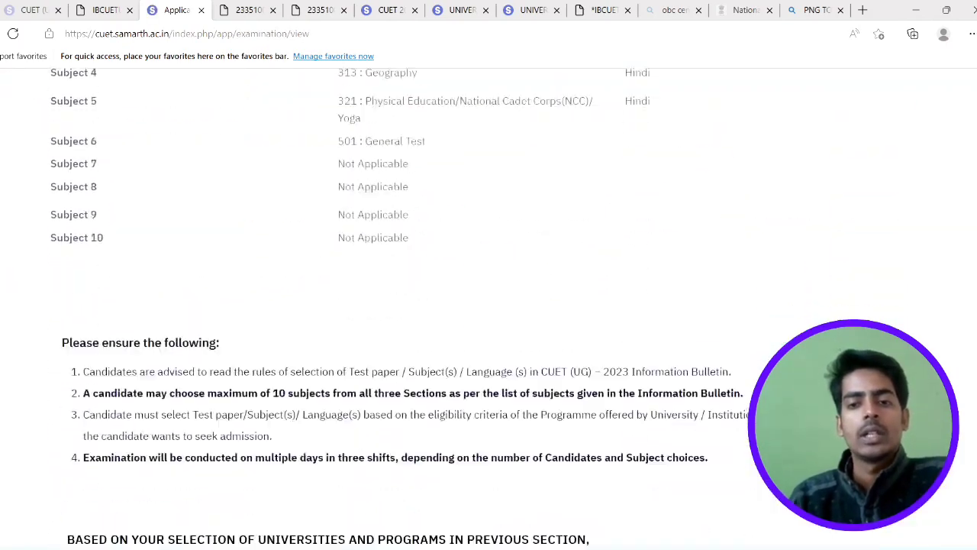
{"action": "scroll", "coordinate": [779, 340], "scroll_direction": "down", "scroll_amount": 5}
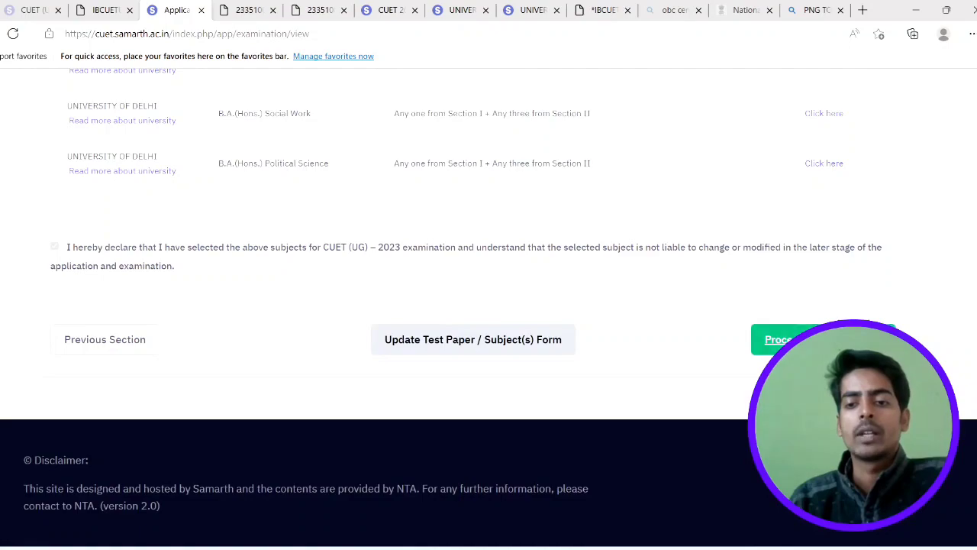
{"action": "left_click", "coordinate": [779, 340]}
{"action": "scroll", "coordinate": [779, 340], "scroll_direction": "down", "scroll_amount": 10}
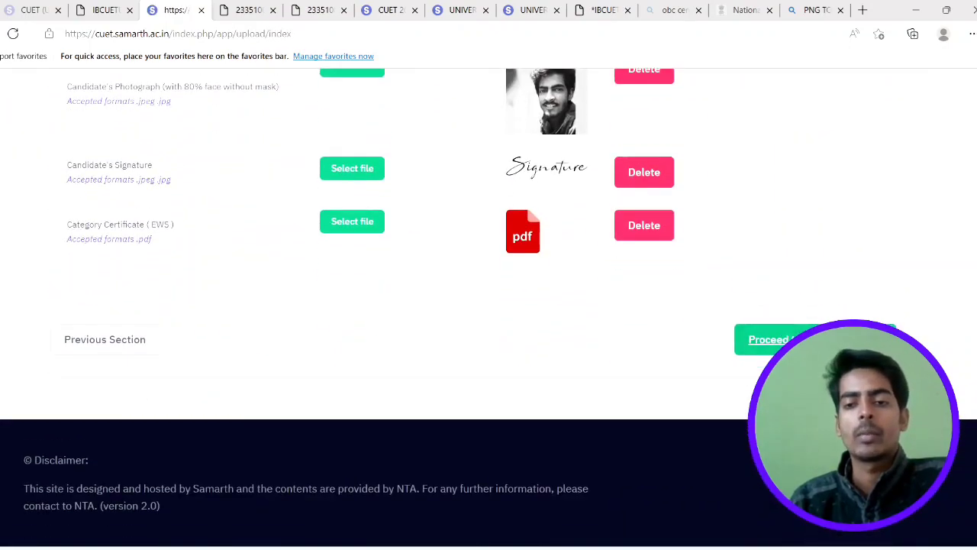
{"action": "left_click", "coordinate": [779, 340]}
{"action": "scroll", "coordinate": [489, 306], "scroll_direction": "down", "scroll_amount": 20}
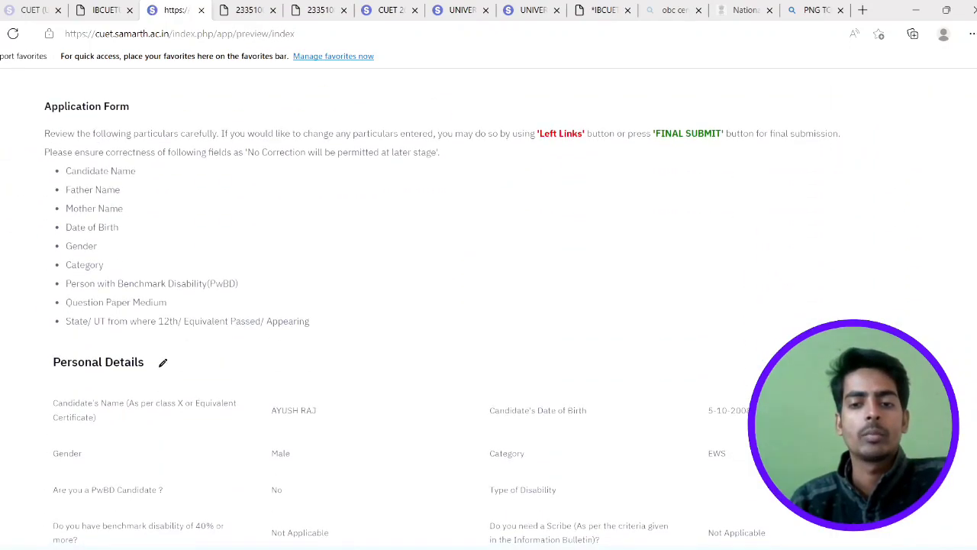
- Tick the checklist items for father's name, education, admission guidelines and exam city preferences
{"action": "scroll", "coordinate": [488, 306], "scroll_direction": "down", "scroll_amount": 20}
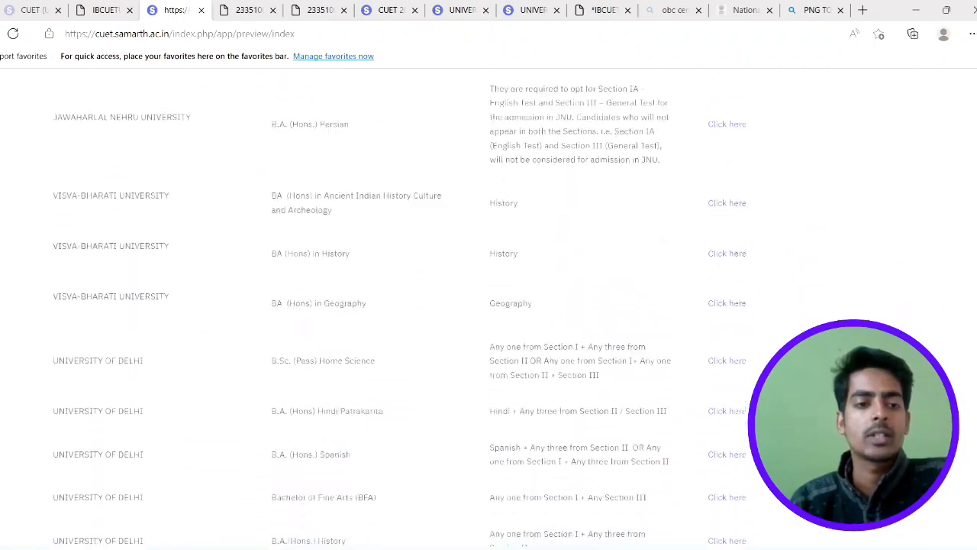
{"action": "scroll", "coordinate": [488, 305], "scroll_direction": "down", "scroll_amount": 10}
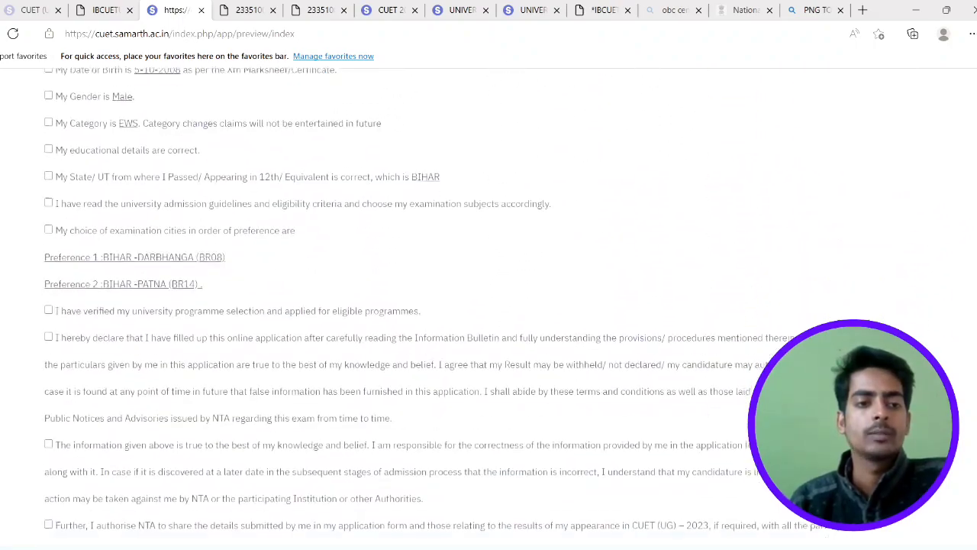
{"action": "scroll", "coordinate": [489, 306], "scroll_direction": "up", "scroll_amount": 5}
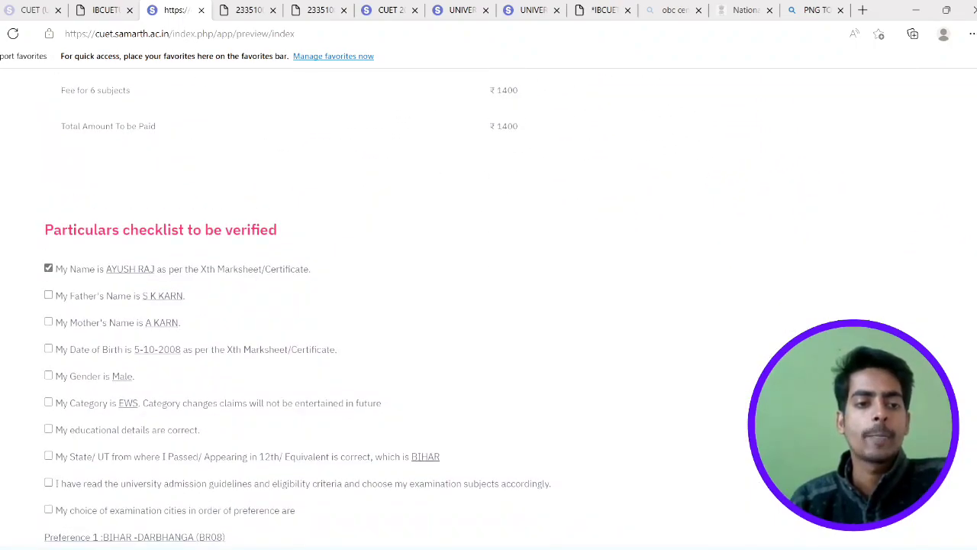
{"action": "left_click", "coordinate": [48, 294]}
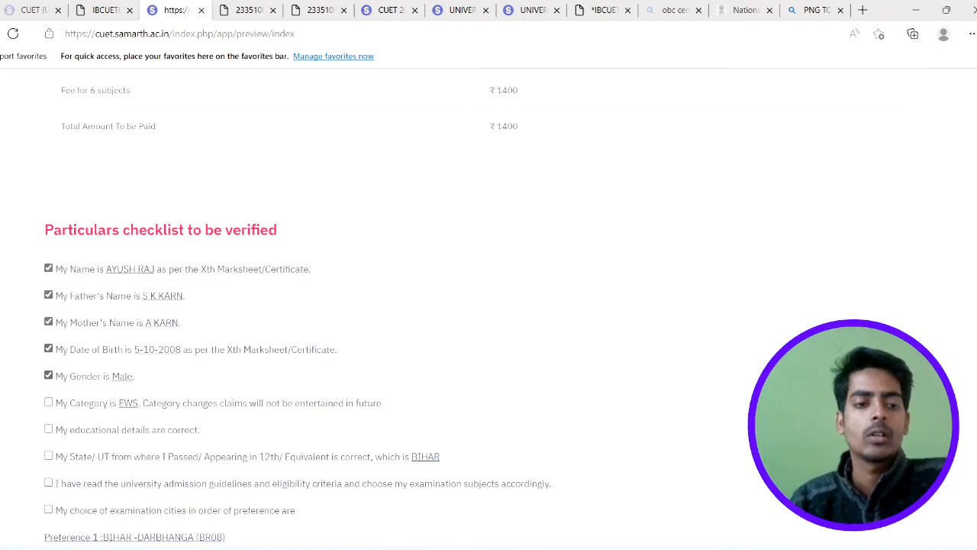
{"action": "scroll", "coordinate": [488, 305], "scroll_direction": "down", "scroll_amount": 1}
{"action": "left_click", "coordinate": [48, 358]}
{"action": "left_click", "coordinate": [48, 411]}
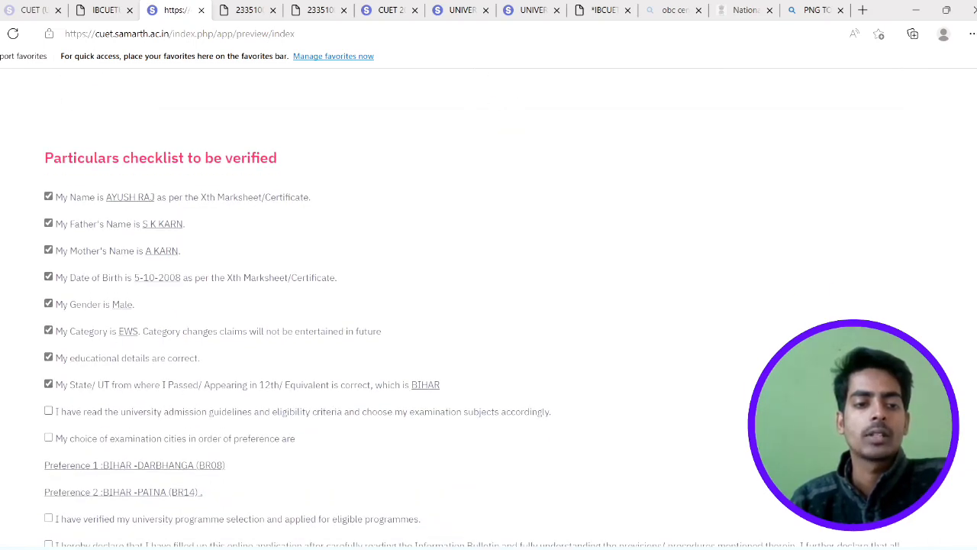
{"action": "left_click", "coordinate": [48, 437]}
- Tick the programme, NTA data-sharing and declaration boxes, then choose Proceed to Payment
{"action": "scroll", "coordinate": [489, 305], "scroll_direction": "down", "scroll_amount": 2}
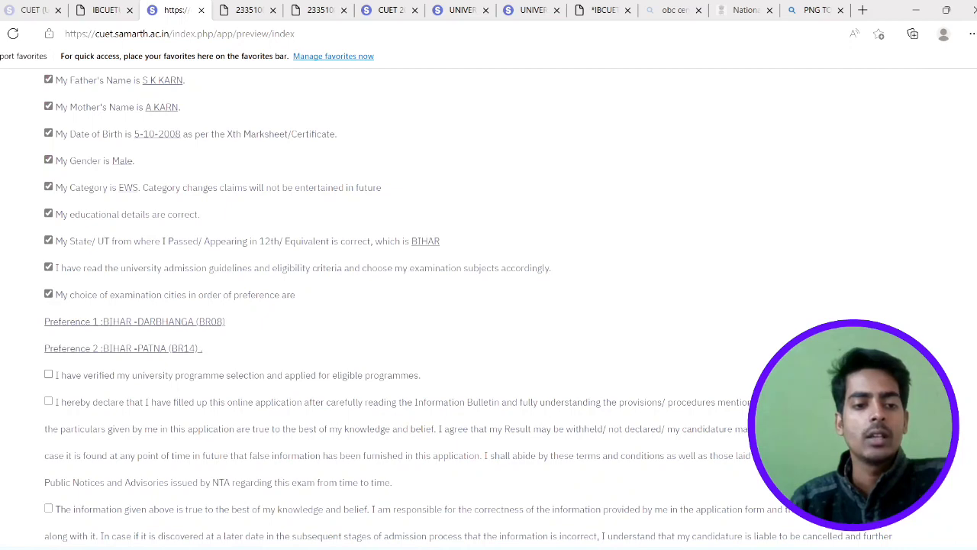
{"action": "left_click", "coordinate": [48, 401]}
{"action": "scroll", "coordinate": [488, 306], "scroll_direction": "down", "scroll_amount": 2}
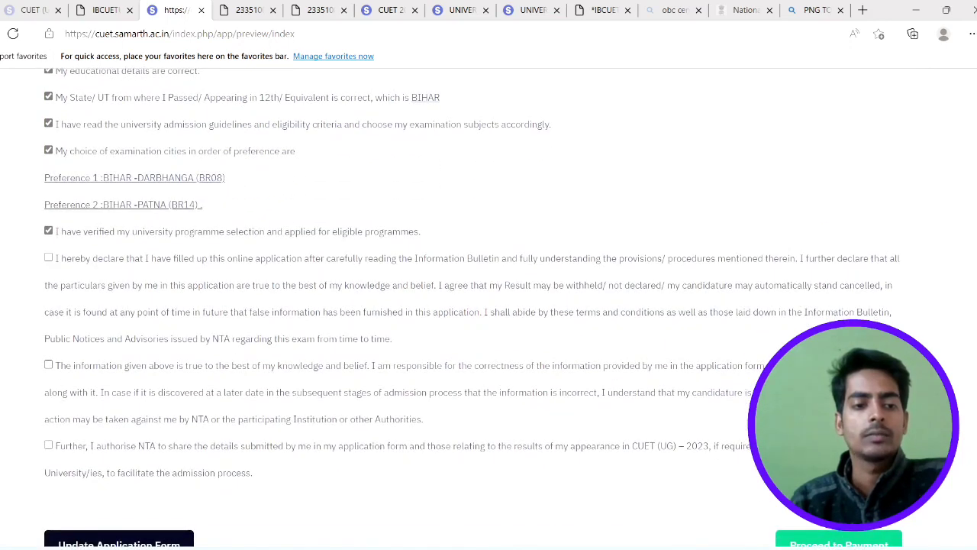
{"action": "left_click", "coordinate": [48, 445]}
{"action": "left_click", "coordinate": [48, 257]}
{"action": "scroll", "coordinate": [488, 305], "scroll_direction": "down", "scroll_amount": 2}
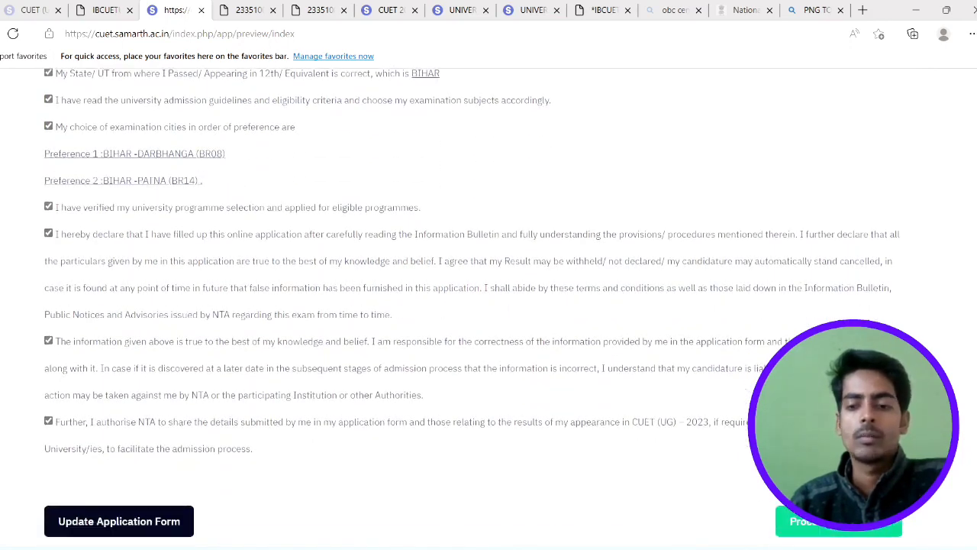
{"action": "left_click", "coordinate": [839, 402]}
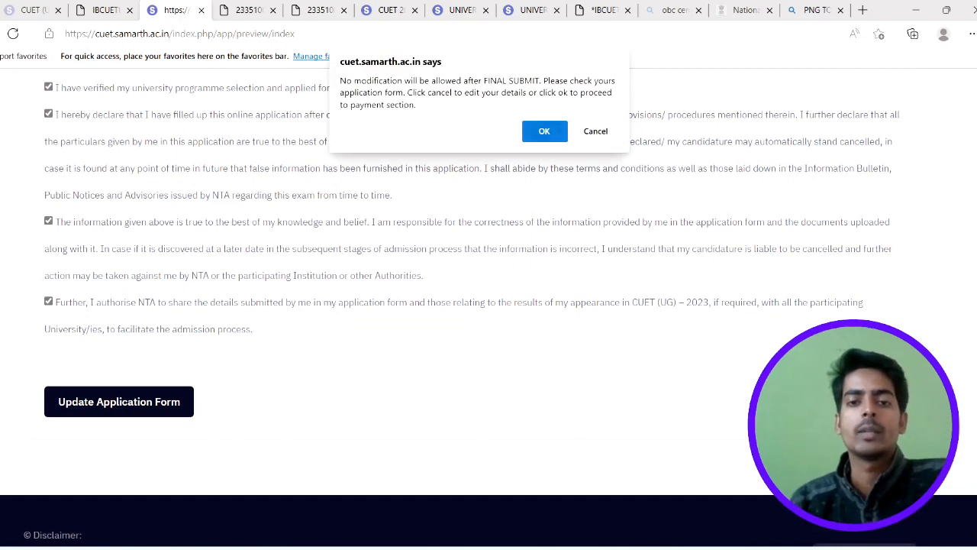
- Confirm the final submission to reach the ₹1400 Registration Payment page
{"action": "left_click", "coordinate": [542, 131]}
{"action": "scroll", "coordinate": [489, 305], "scroll_direction": "down", "scroll_amount": 3}
{"action": "scroll", "coordinate": [489, 306], "scroll_direction": "down", "scroll_amount": 2}
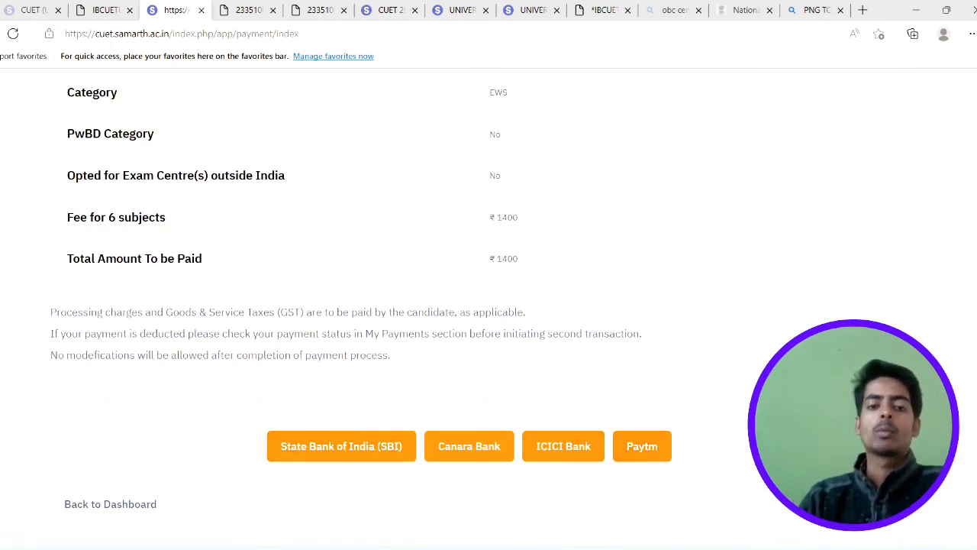
{"action": "scroll", "coordinate": [342, 446], "scroll_direction": "down", "scroll_amount": 1}
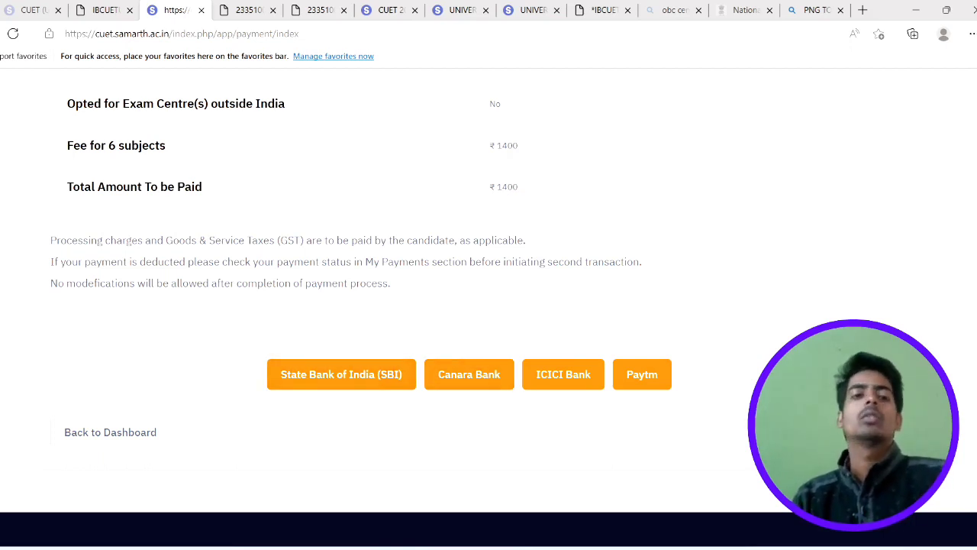
- Try paying through State Bank of India, then log out of the portal
{"action": "left_click", "coordinate": [342, 375]}
{"action": "scroll", "coordinate": [342, 282], "scroll_direction": "down", "scroll_amount": 5}
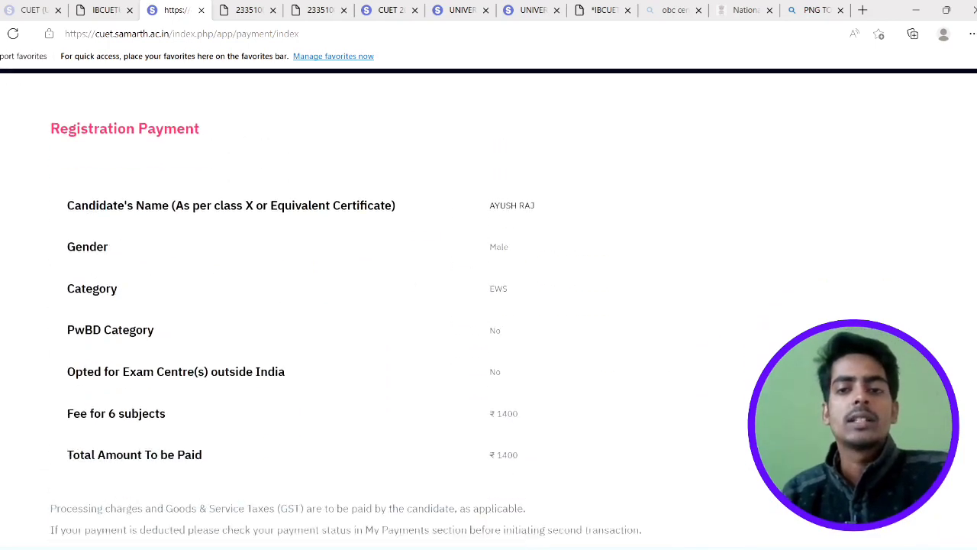
{"action": "scroll", "coordinate": [341, 281], "scroll_direction": "up", "scroll_amount": 6}
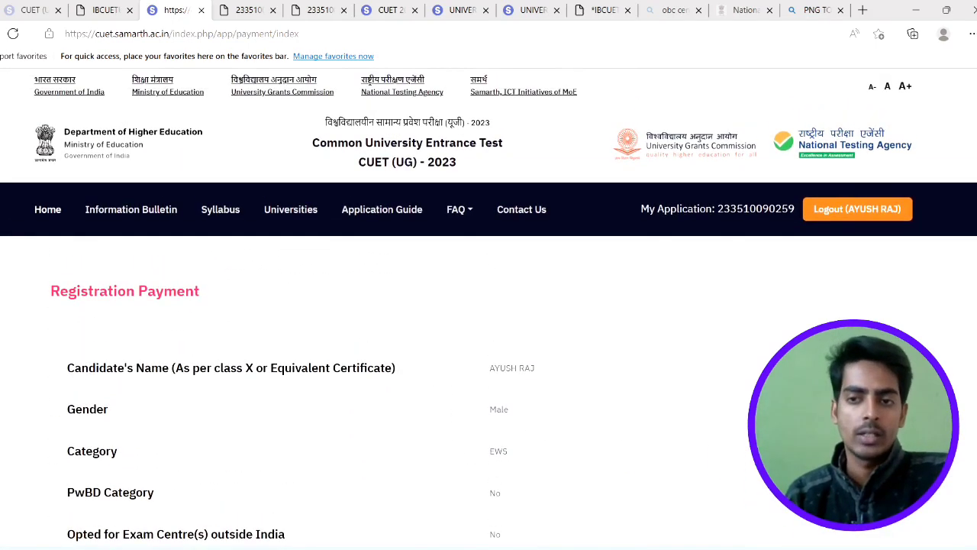
{"action": "left_click", "coordinate": [858, 208]}
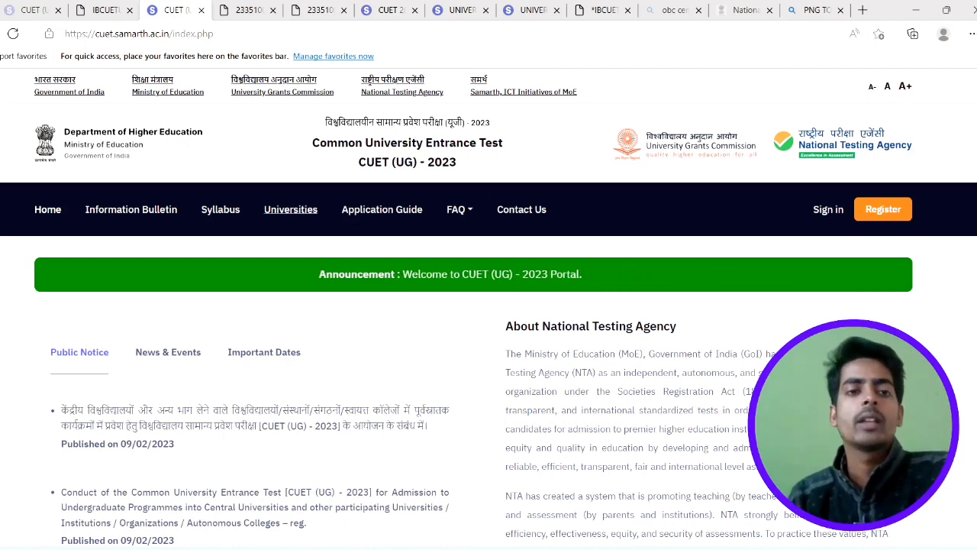
- Sign in on the candidate sign-in page with the application number, account password and security pin
{"action": "left_click", "coordinate": [828, 209]}
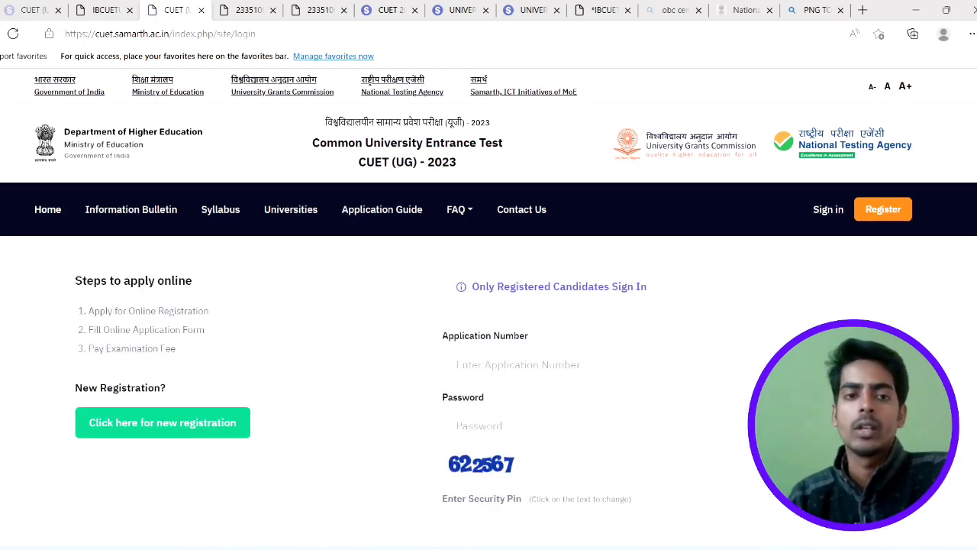
{"action": "scroll", "coordinate": [828, 209], "scroll_direction": "down", "scroll_amount": 1}
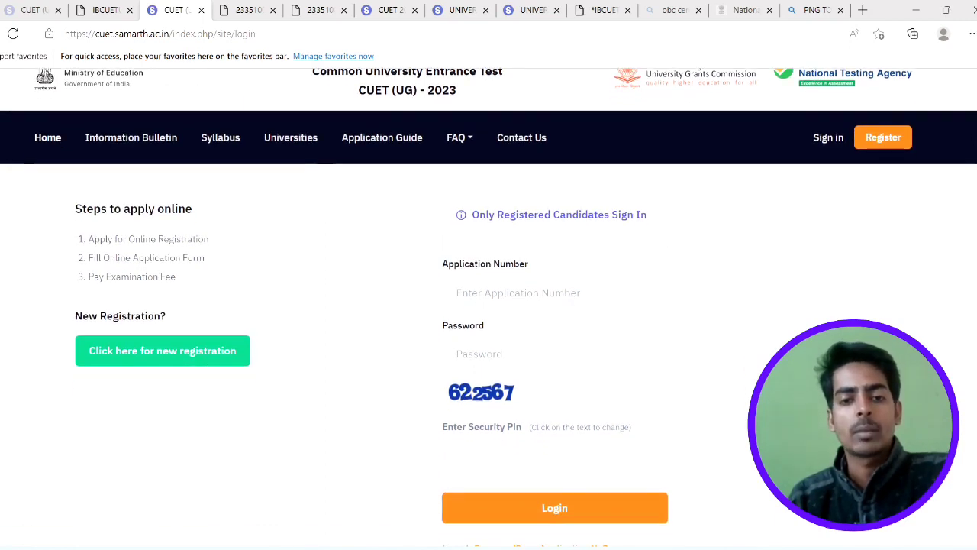
{"action": "left_click", "coordinate": [555, 293]}
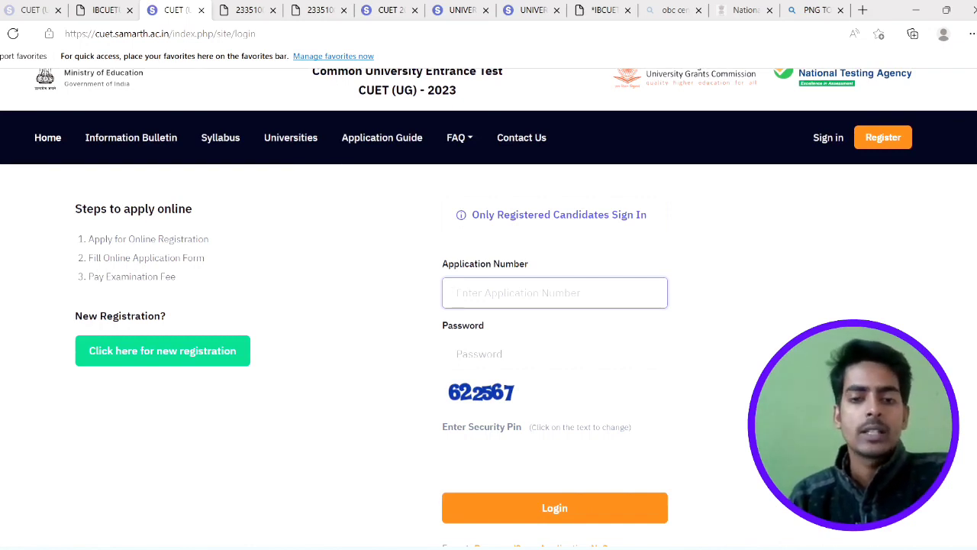
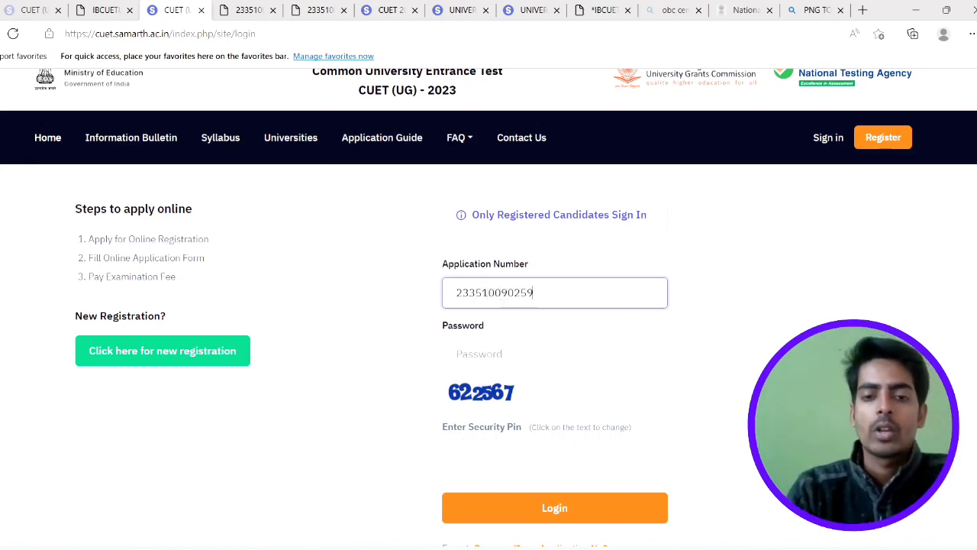
{"action": "left_click", "coordinate": [555, 355]}
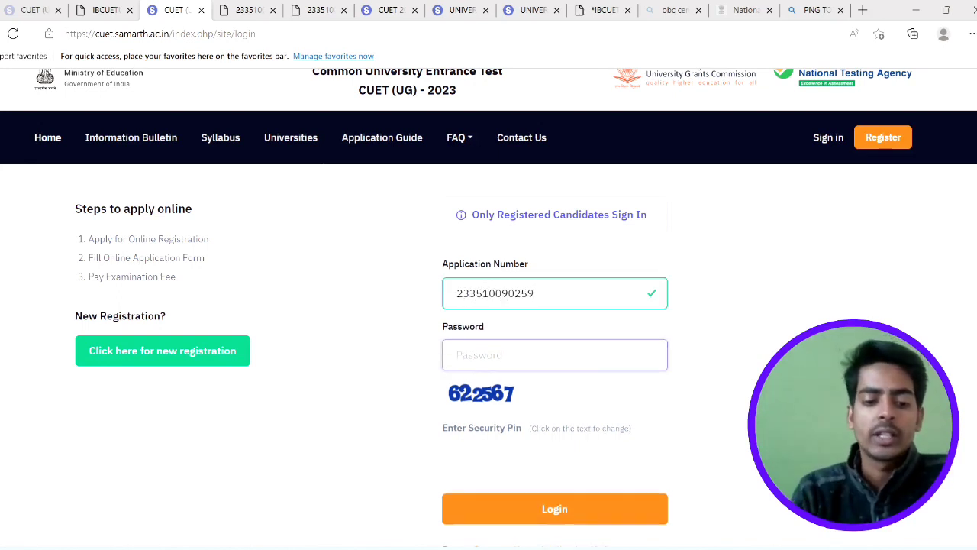
{"action": "type", "text": "••"}
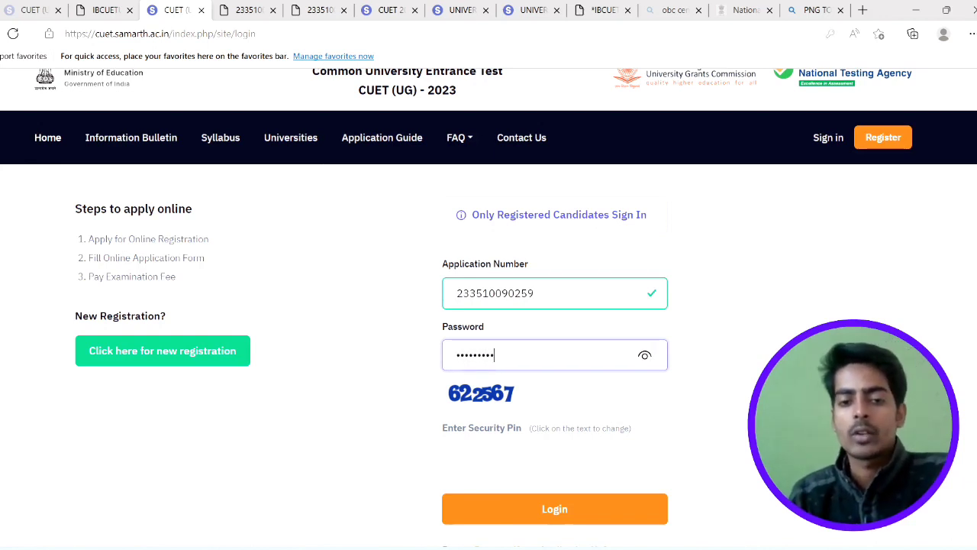
{"action": "left_click", "coordinate": [456, 458]}
{"action": "type", "text": "22567"}
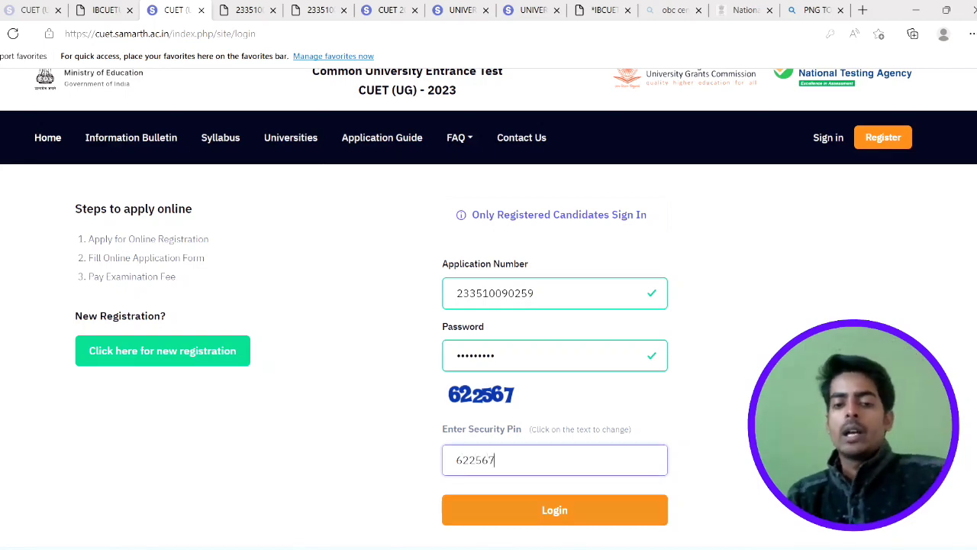
{"action": "key", "text": "Tab"}
{"action": "key", "text": "Return"}
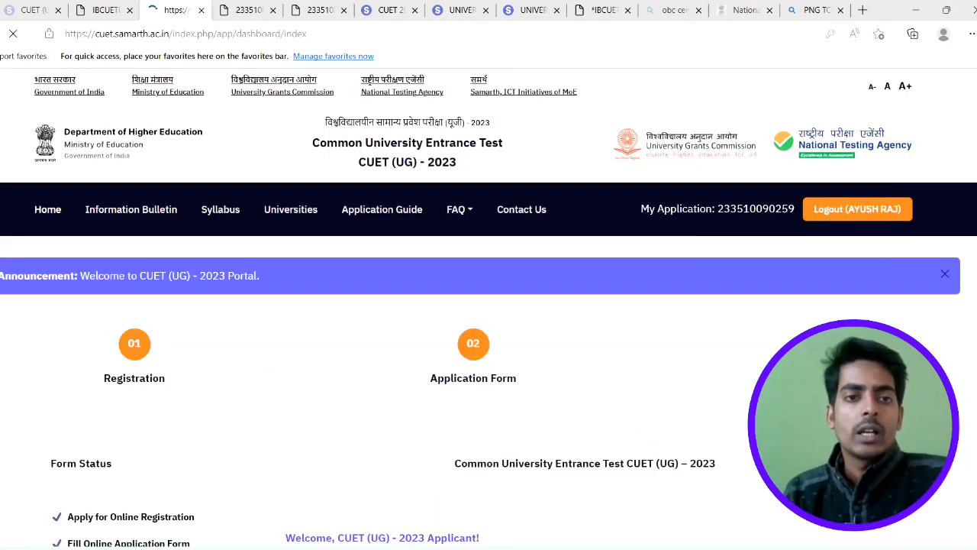
- Dismiss the save-password prompt and continue from the dashboard to the personal details review
{"action": "scroll", "coordinate": [489, 306], "scroll_direction": "down", "scroll_amount": 5}
{"action": "key", "text": "Escape"}
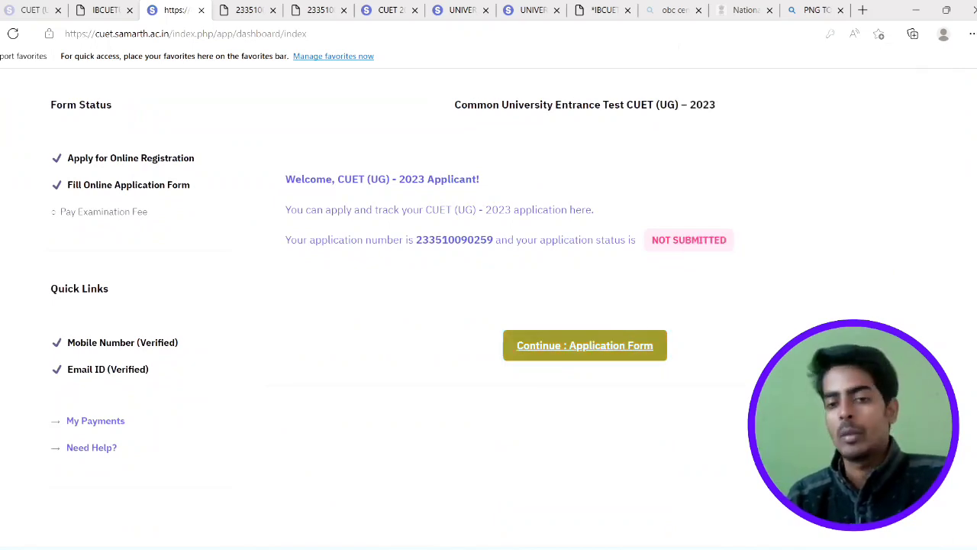
{"action": "left_click", "coordinate": [585, 345]}
{"action": "scroll", "coordinate": [585, 345], "scroll_direction": "down", "scroll_amount": 3}
{"action": "scroll", "coordinate": [489, 306], "scroll_direction": "down", "scroll_amount": 15}
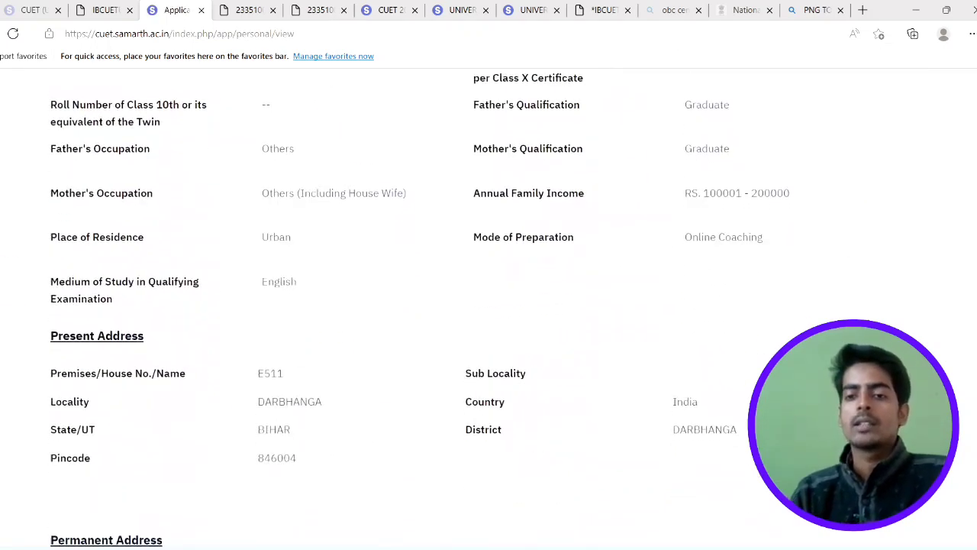
{"action": "scroll", "coordinate": [489, 305], "scroll_direction": "up", "scroll_amount": 20}
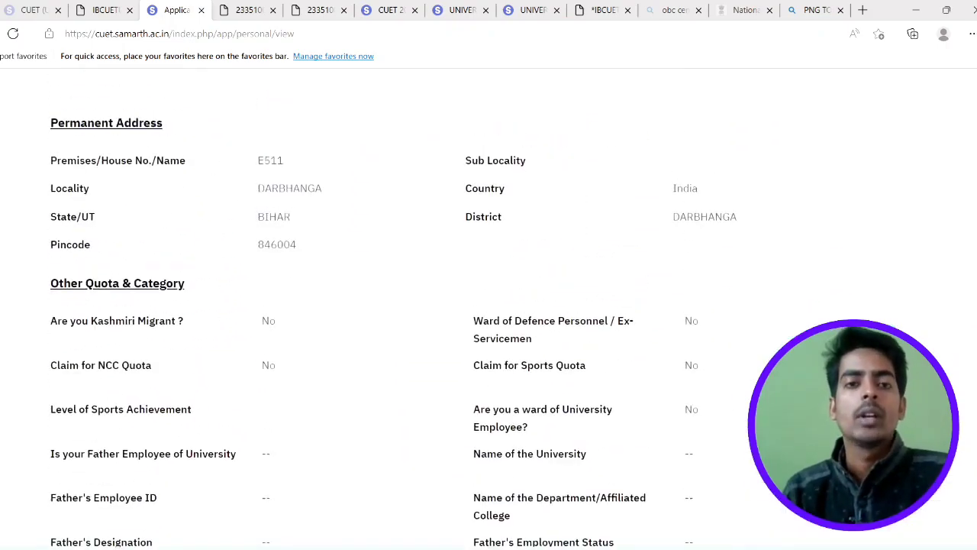